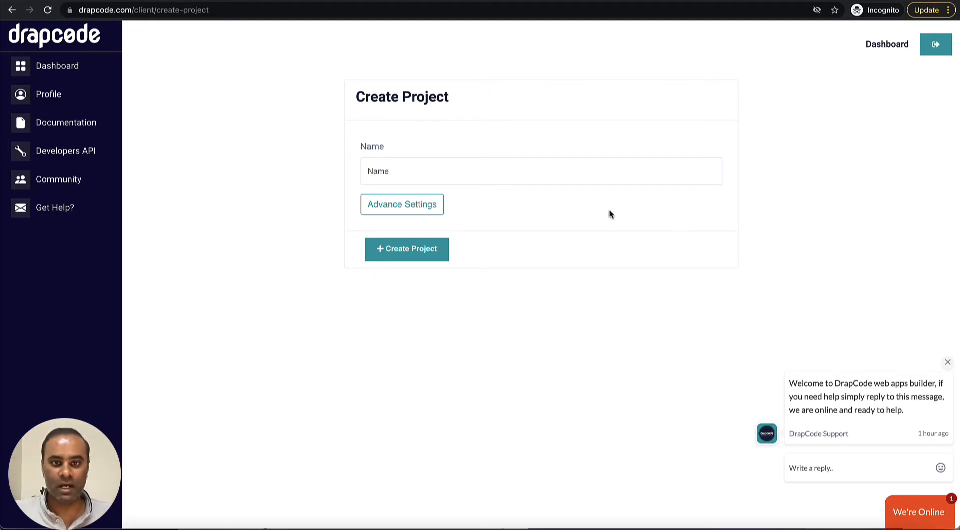
Step: Create a new DrapCode project named 'Job Board 2021'
click(586, 177)
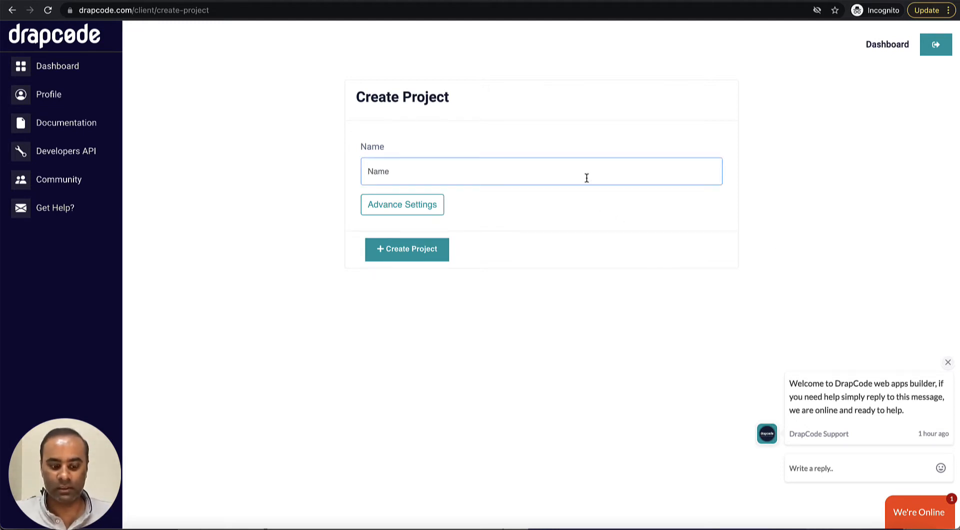
text(Job Board 2021)
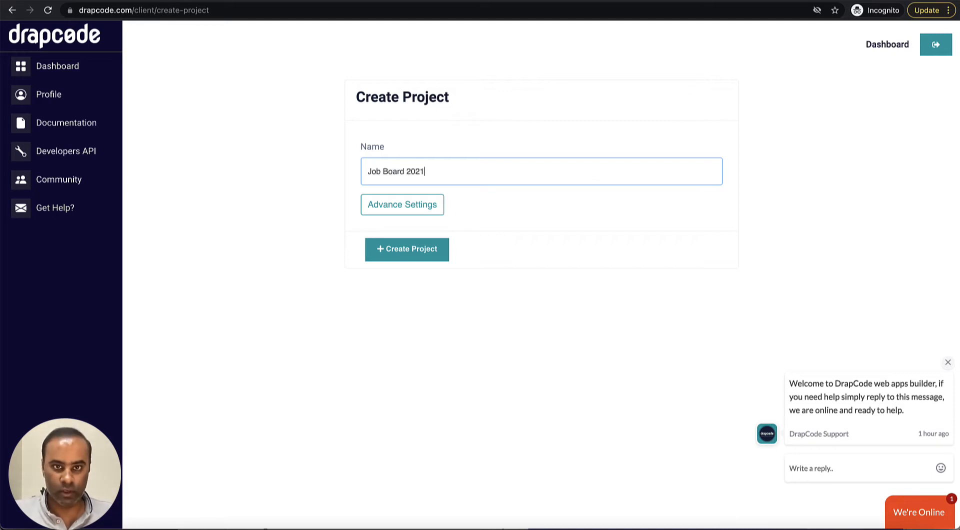
click(424, 252)
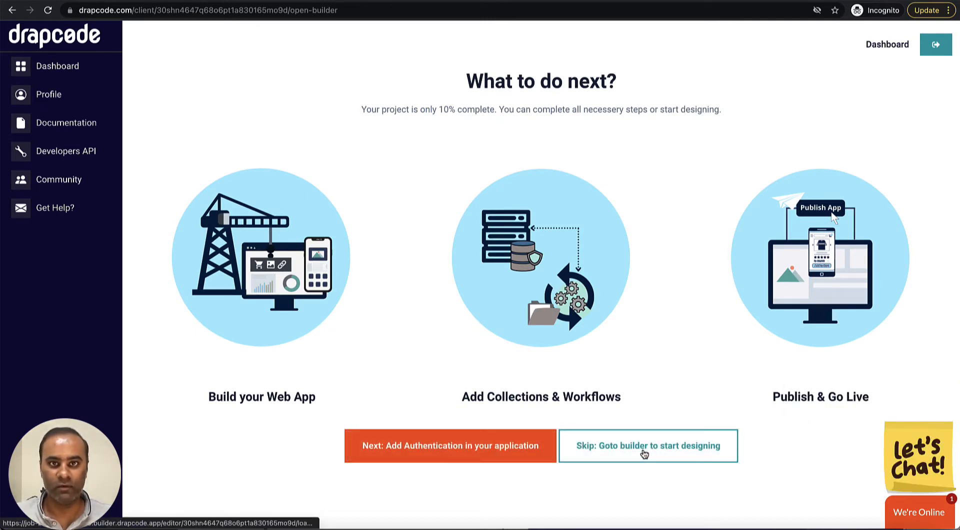
Step: Start authentication setup using the 'Let me customize security settings' option
click(500, 454)
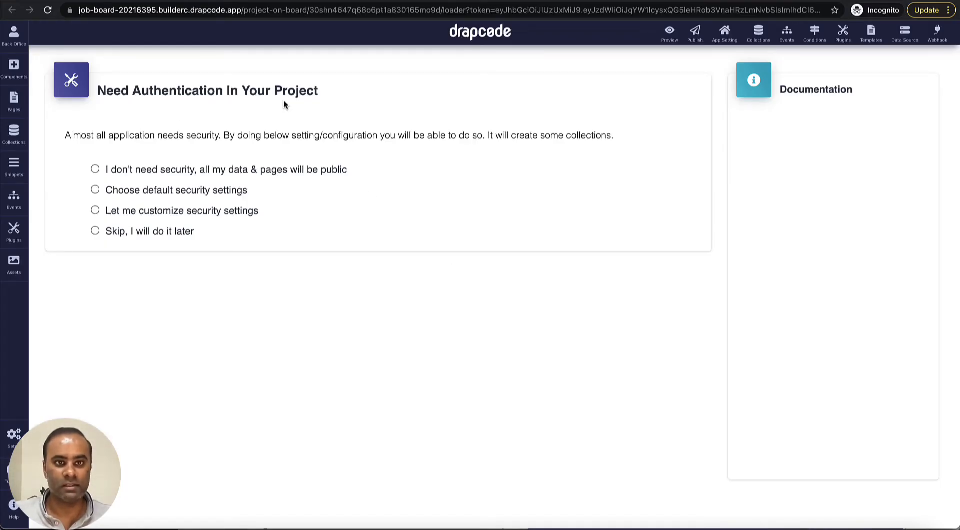
click(95, 211)
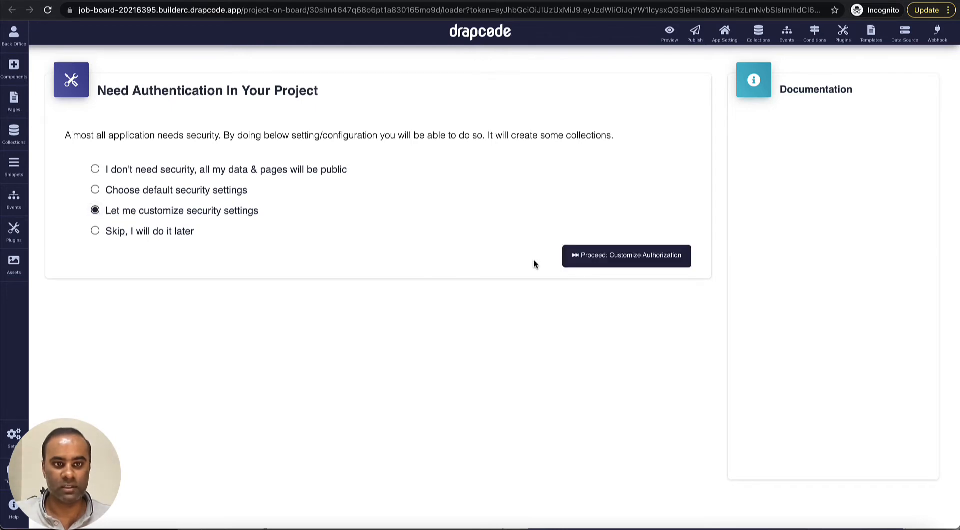
click(625, 260)
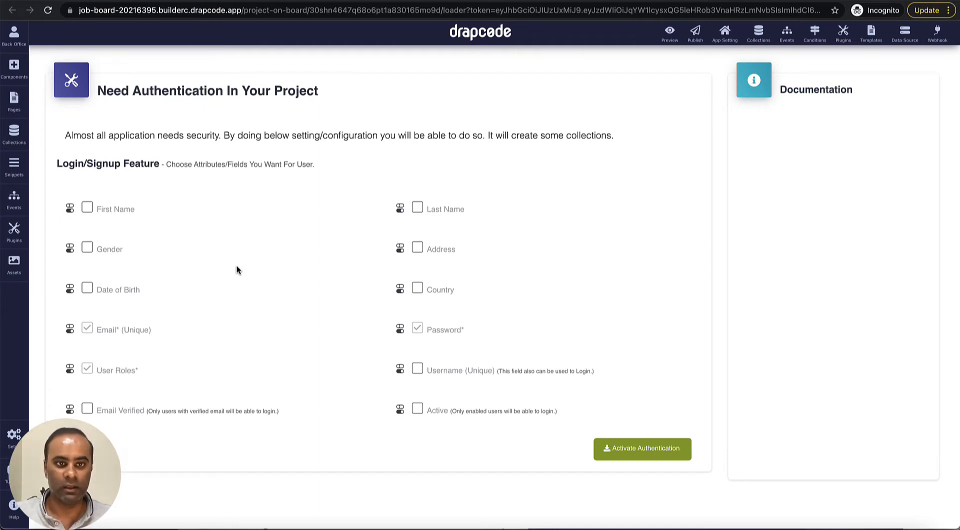
Step: Tick First Name, Last Name and Gender as sign-up fields
click(87, 207)
click(419, 209)
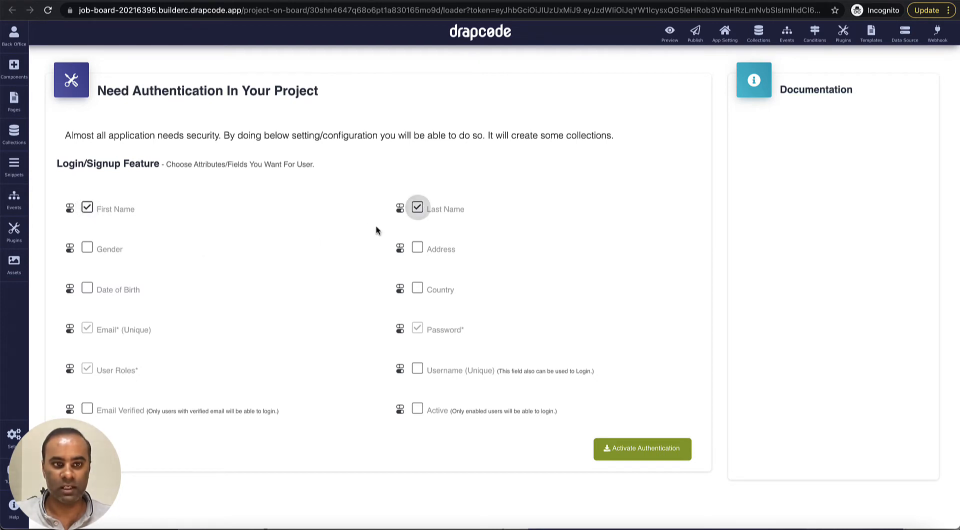
click(88, 249)
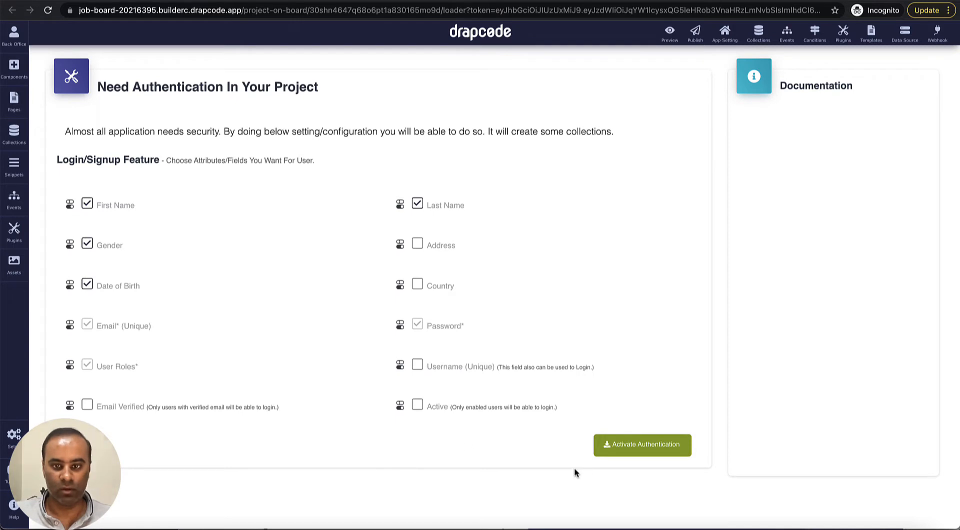
Step: Activate authentication and briefly inspect the generated Role collection's fields
click(637, 450)
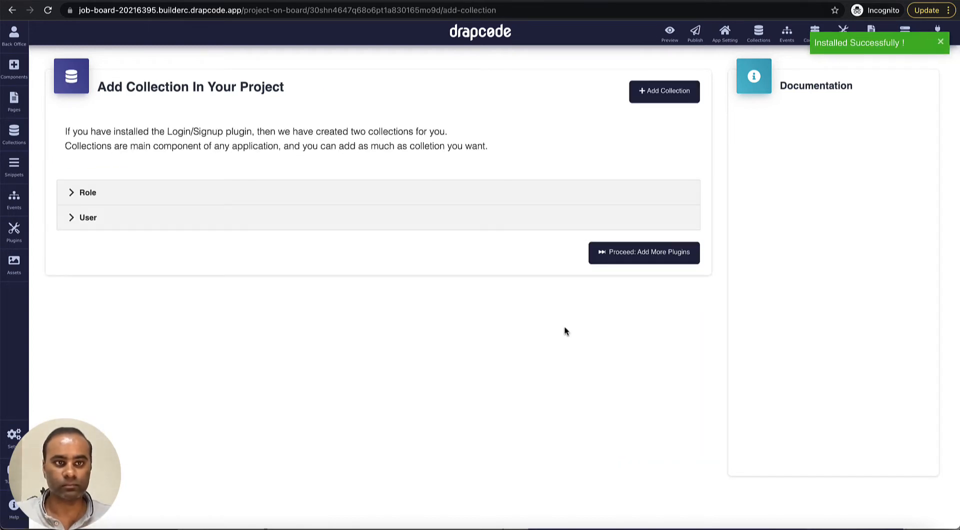
click(438, 192)
click(438, 192)
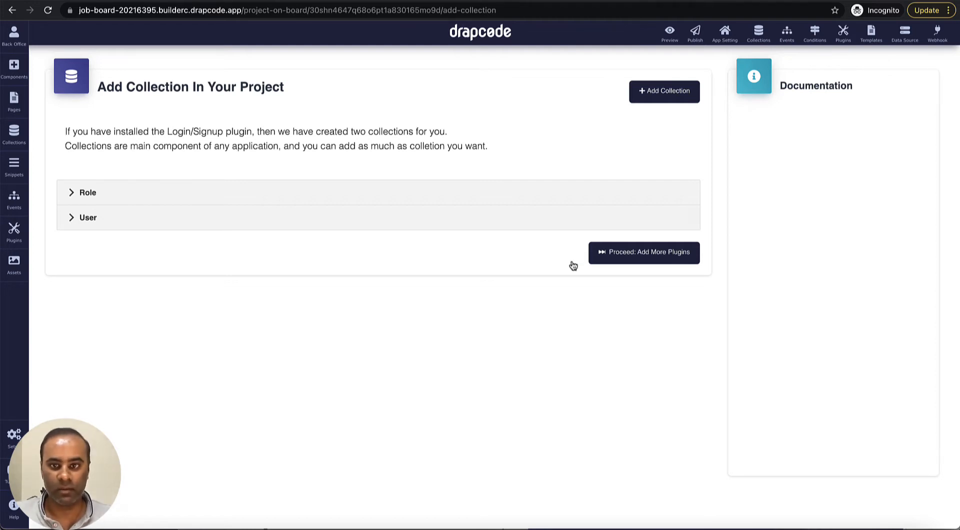
Step: Skip installing extra plugins with 'I Will Do It Later'
click(594, 255)
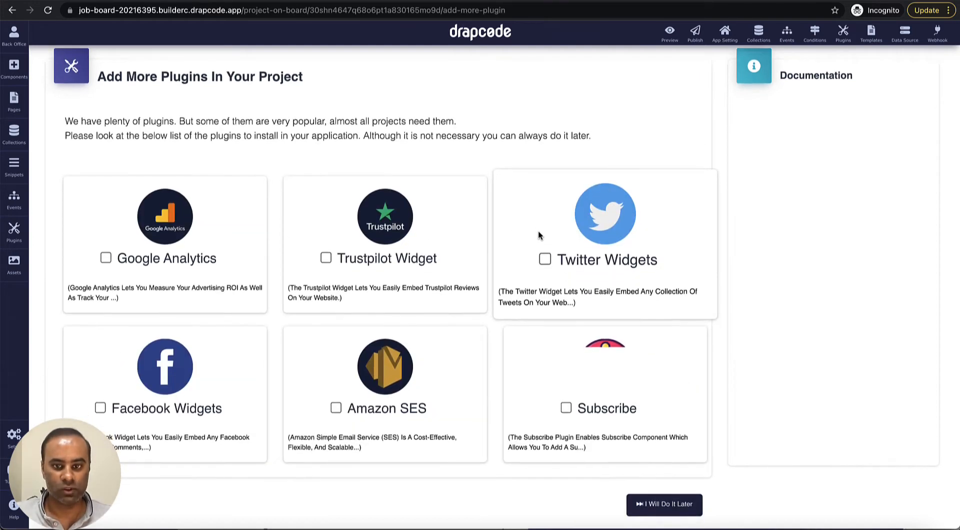
scroll(538, 235, down, 1)
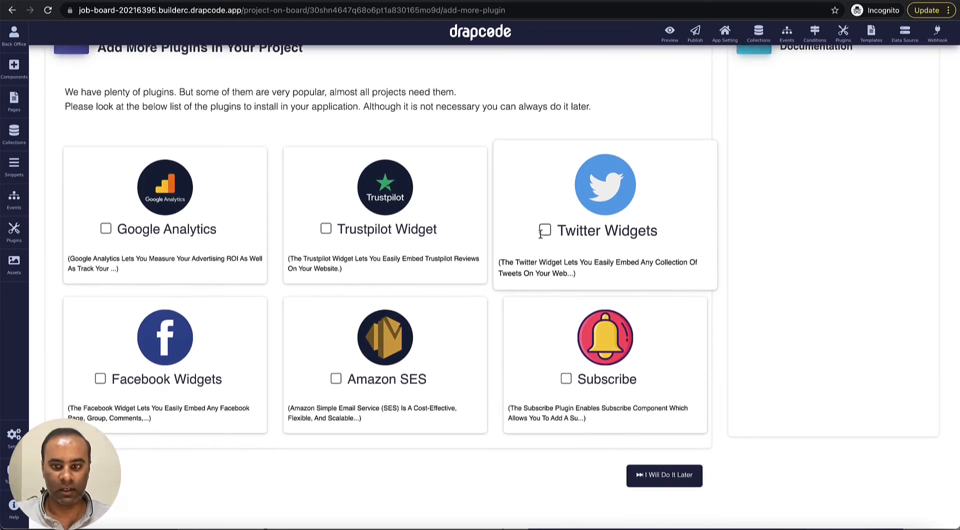
click(664, 474)
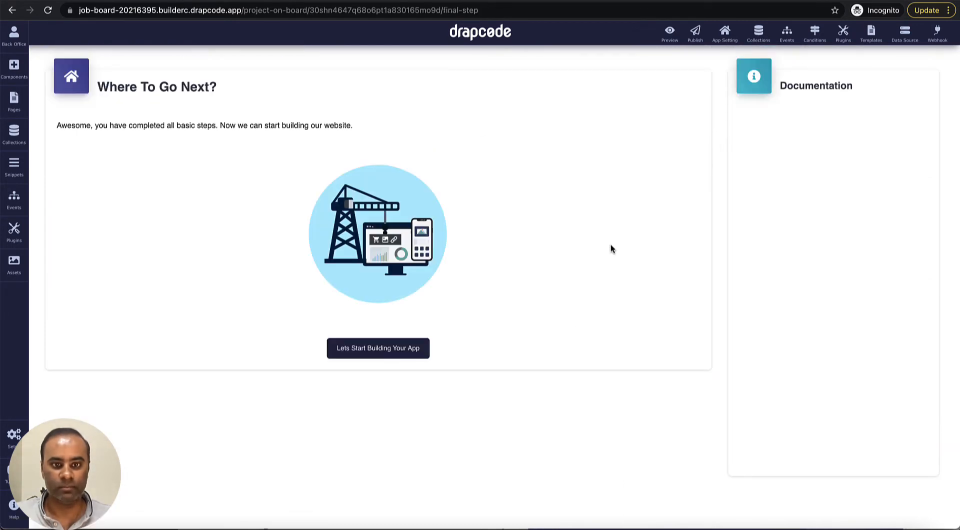
Step: Enter the app builder and open the User collection's Configuration page
click(397, 354)
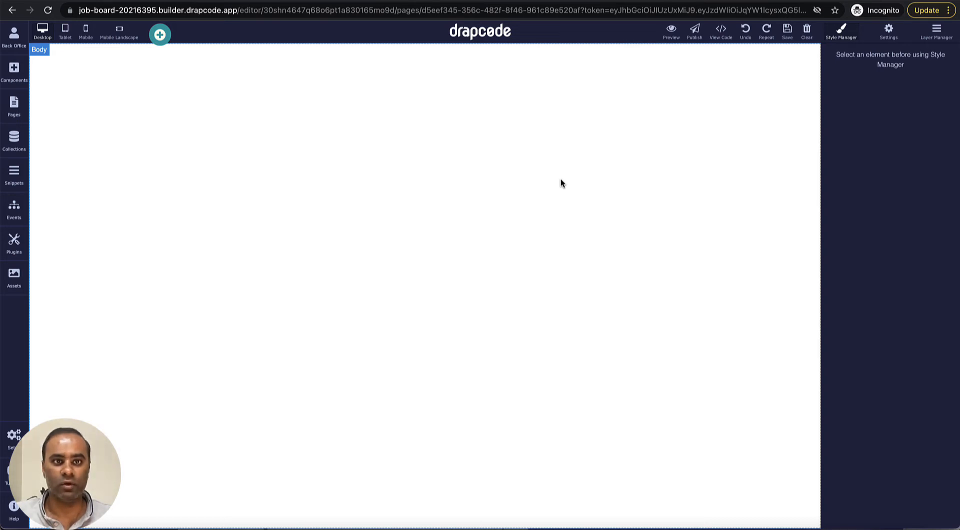
click(14, 144)
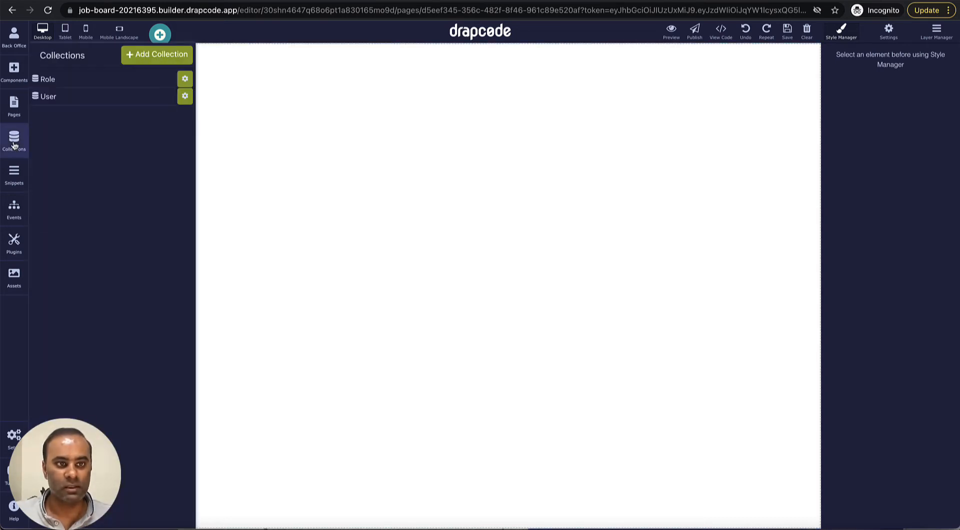
click(107, 100)
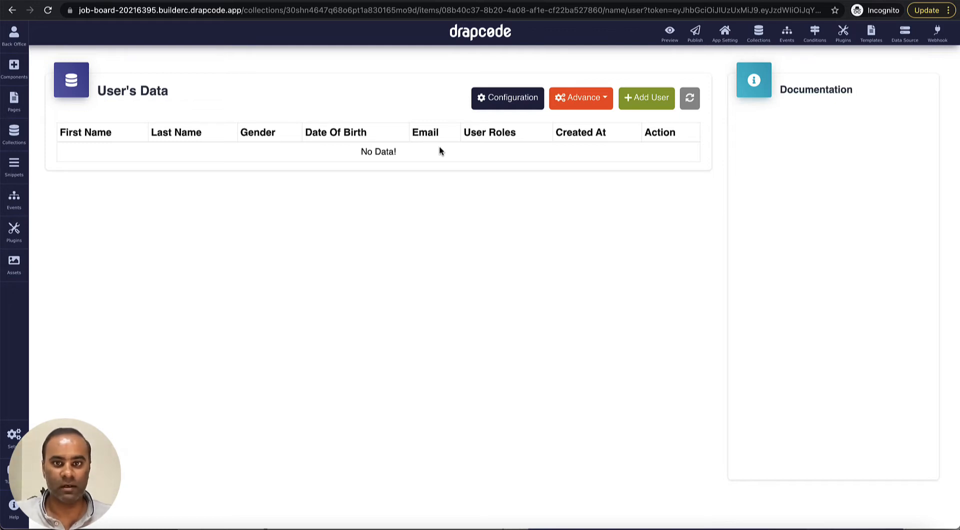
click(514, 101)
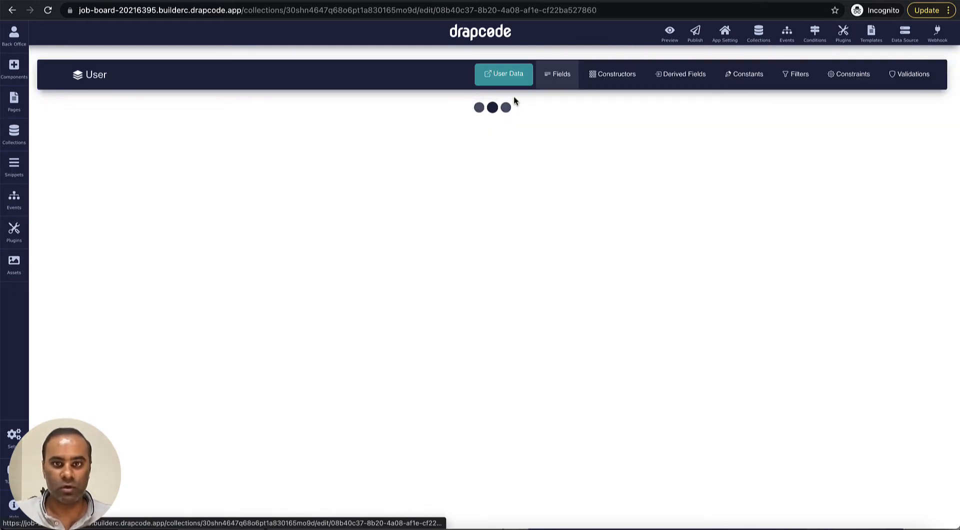
Step: Add a Number field named 'Total Years of experience' to User
scroll(440, 268, down, 1)
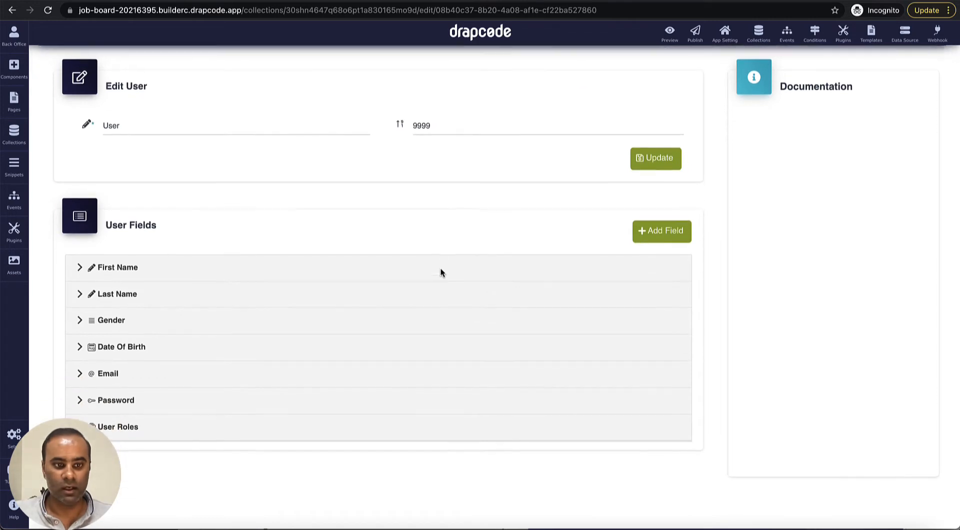
click(651, 239)
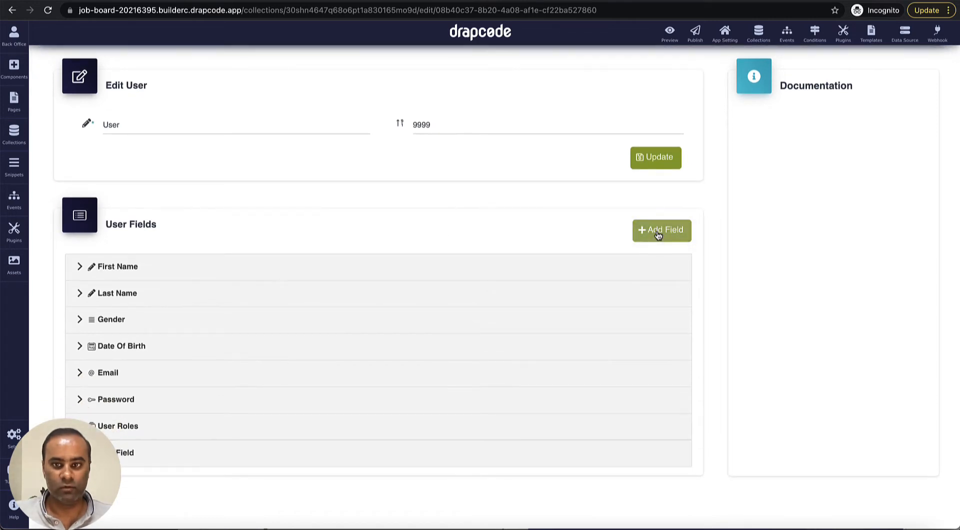
click(228, 460)
scroll(339, 353, down, 5)
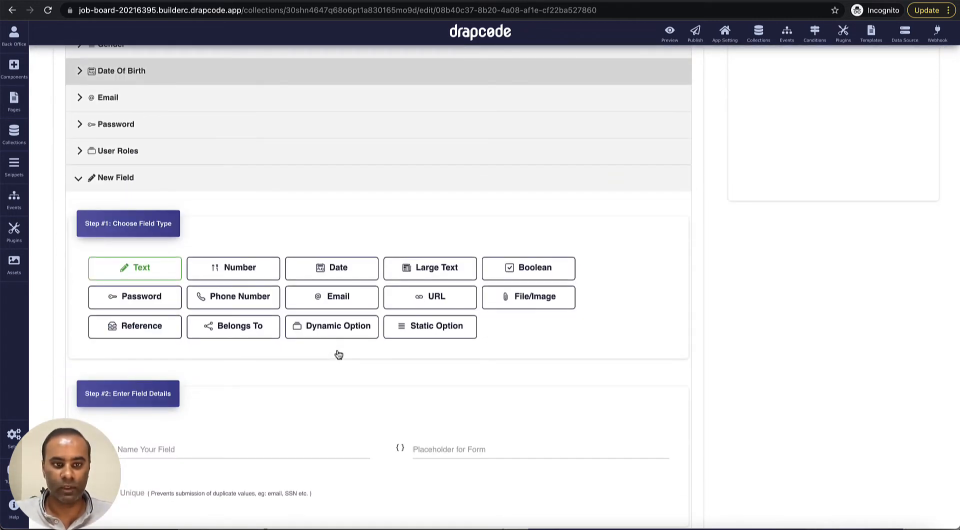
click(254, 275)
scroll(279, 344, down, 2)
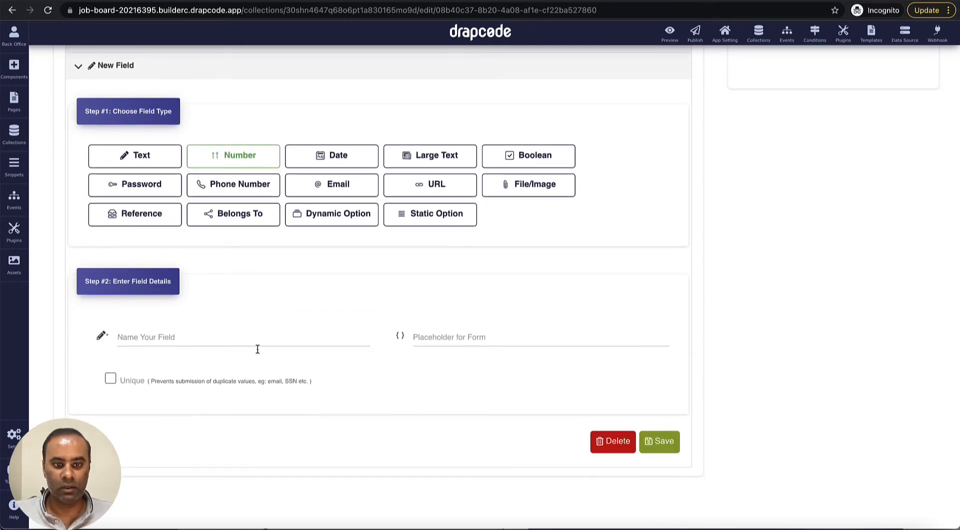
click(256, 345)
text(Total No)
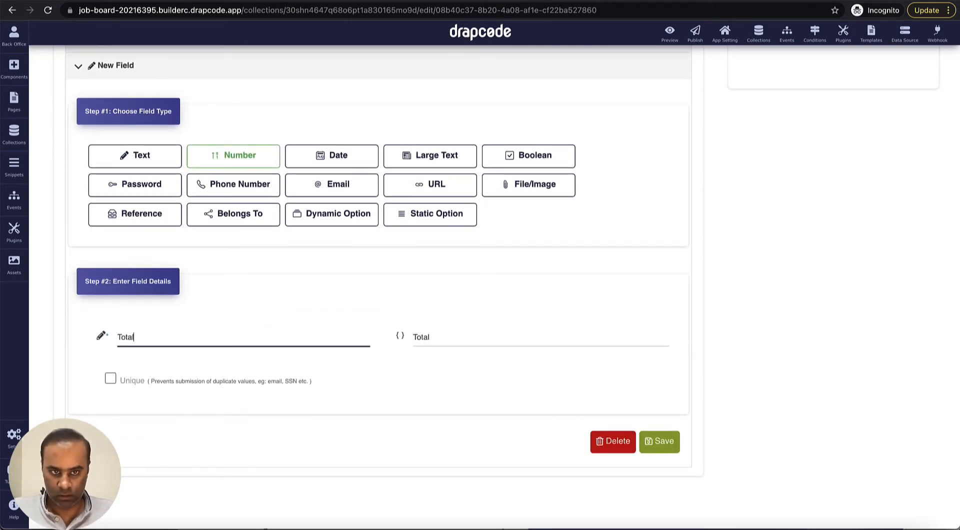
key(BackSpace)
key(BackSpace)
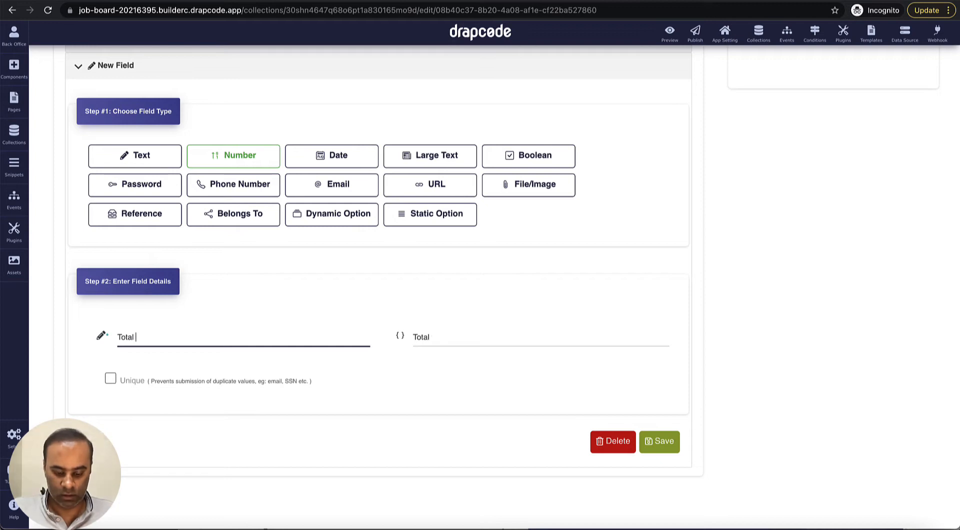
text(yaears)
key(BackSpace)
key(BackSpace)
key(BackSpace)
key(BackSpace)
key(BackSpace)
key(BackSpace)
key(BackSpace)
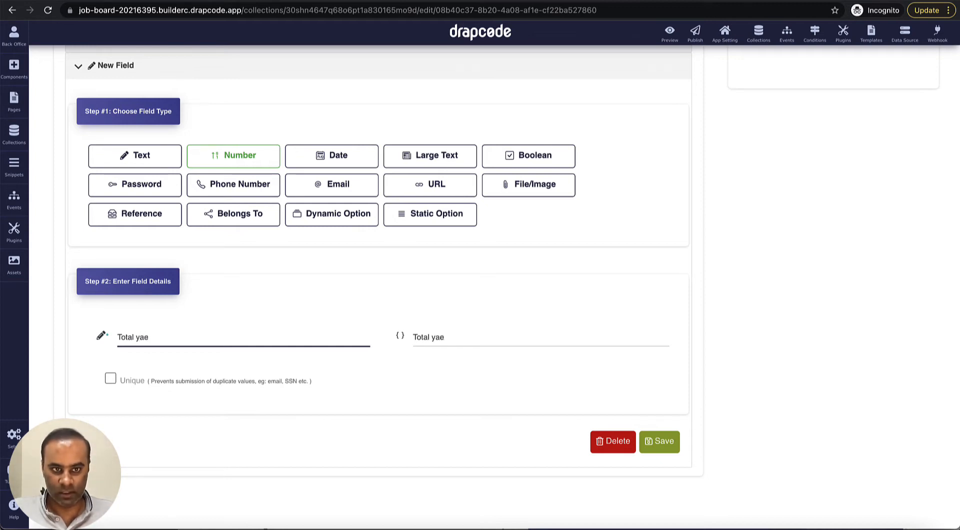
text(Years )
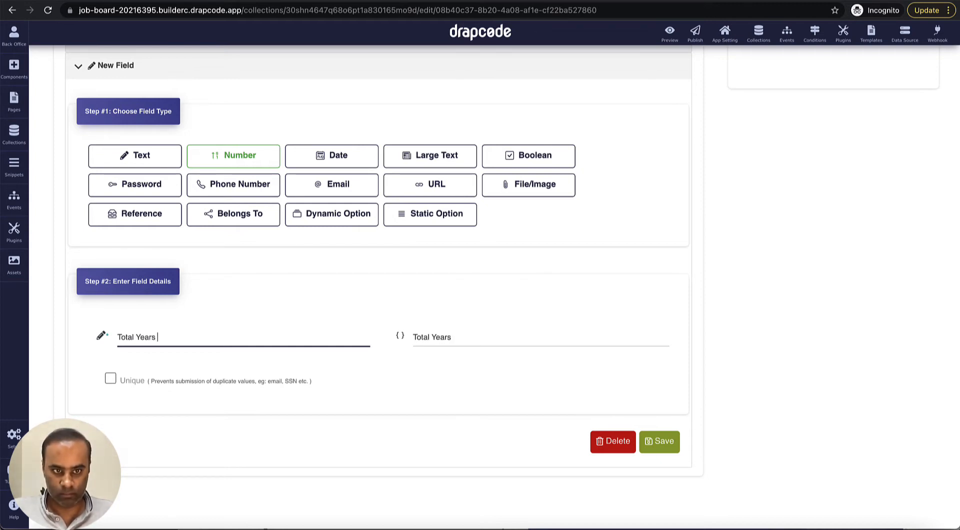
text(of experience)
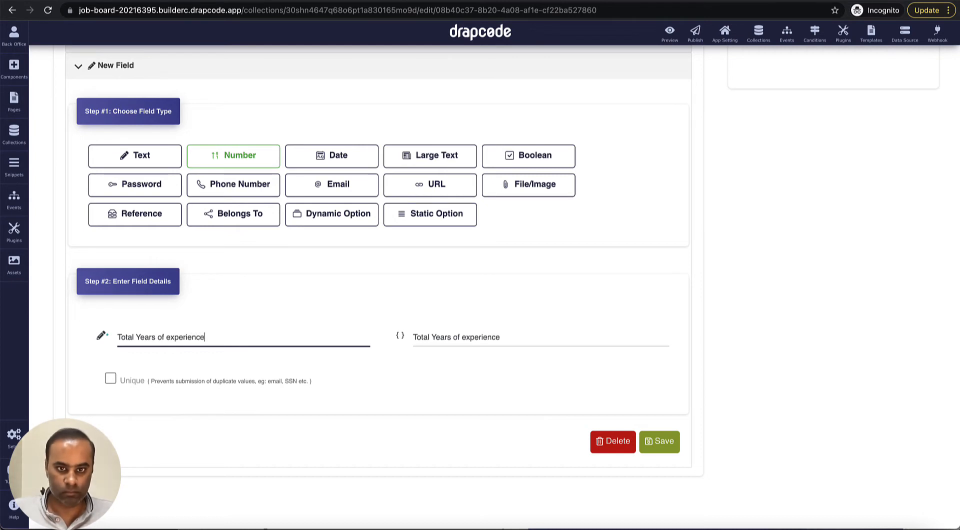
click(660, 442)
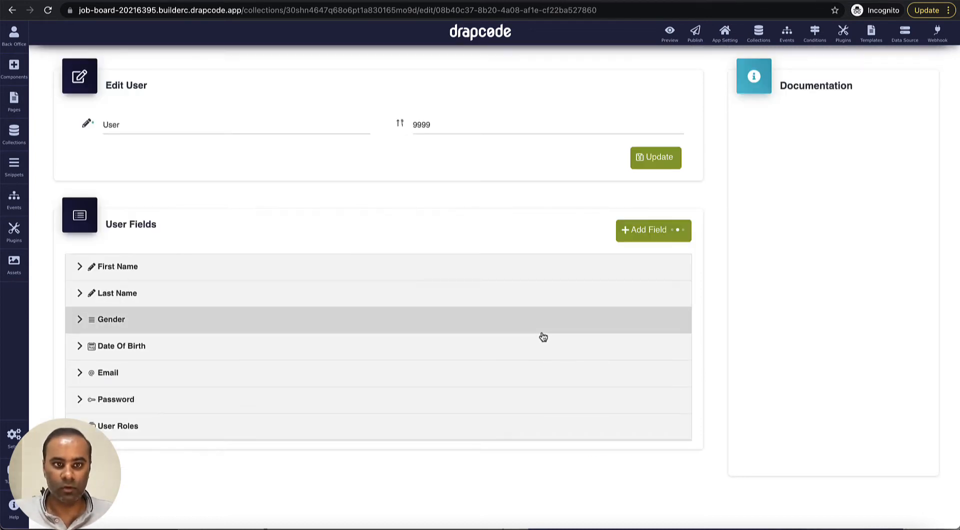
Step: Add a Large Text field named 'Description'
click(653, 235)
scroll(416, 280, down, 3)
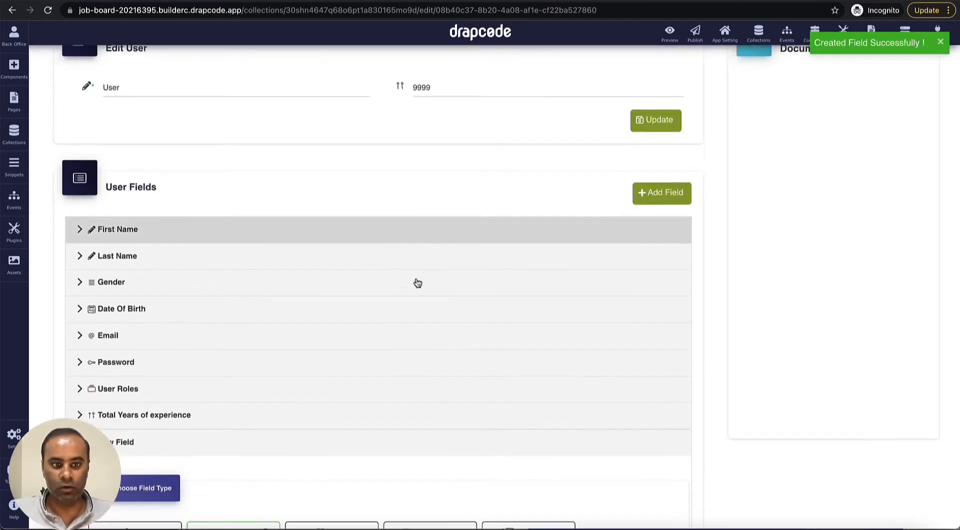
scroll(235, 345, up, 2)
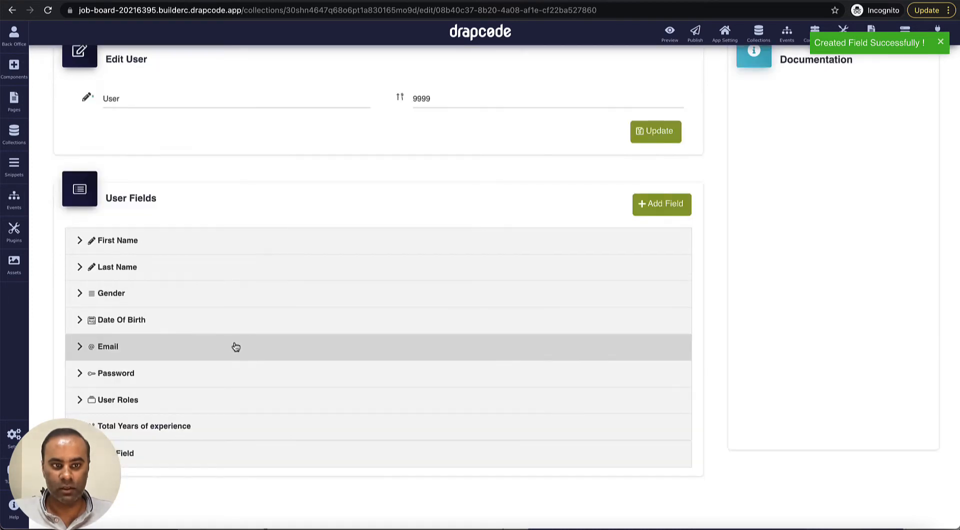
scroll(300, 410, down, 2)
scroll(335, 390, down, 3)
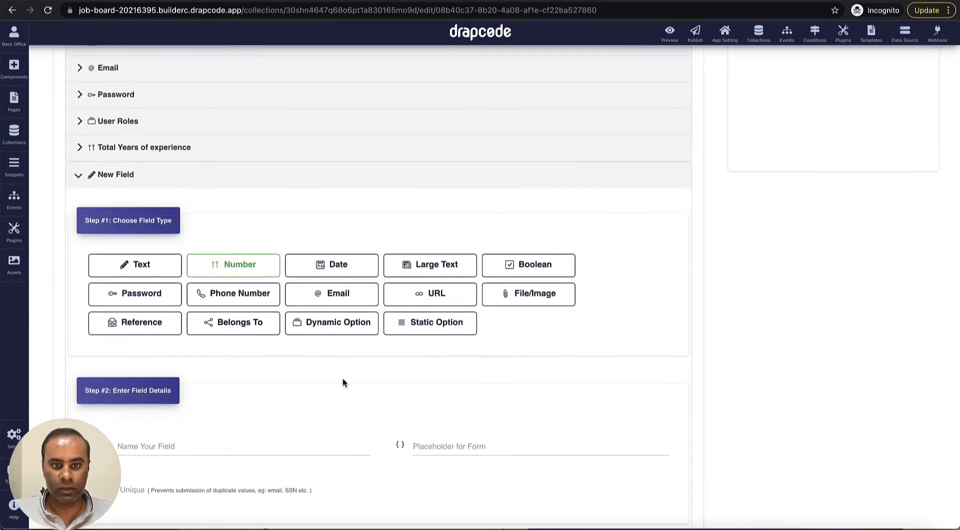
click(438, 266)
scroll(400, 337, down, 2)
click(313, 335)
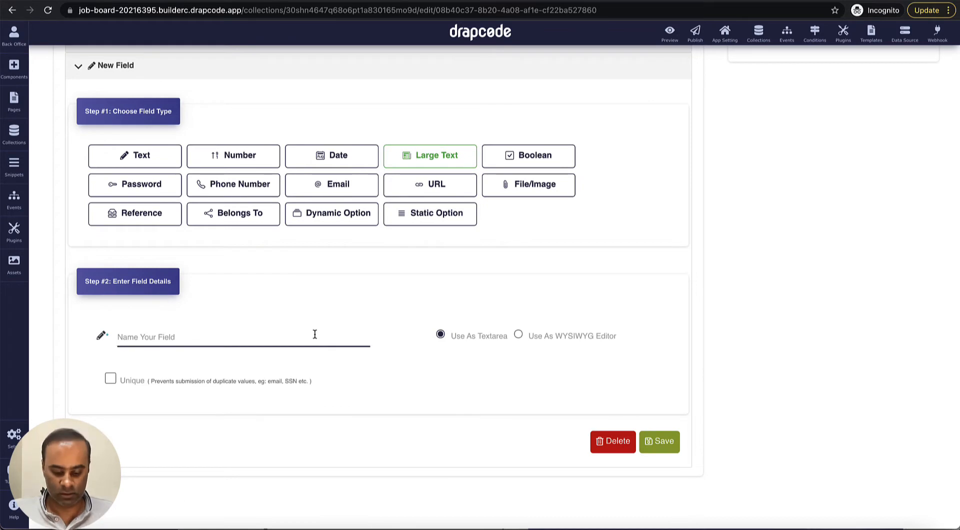
text(Description)
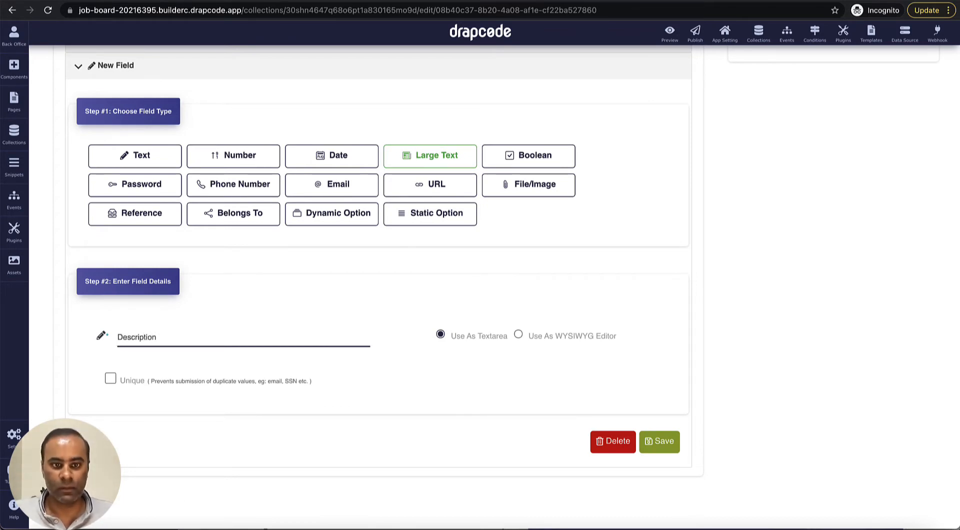
click(650, 440)
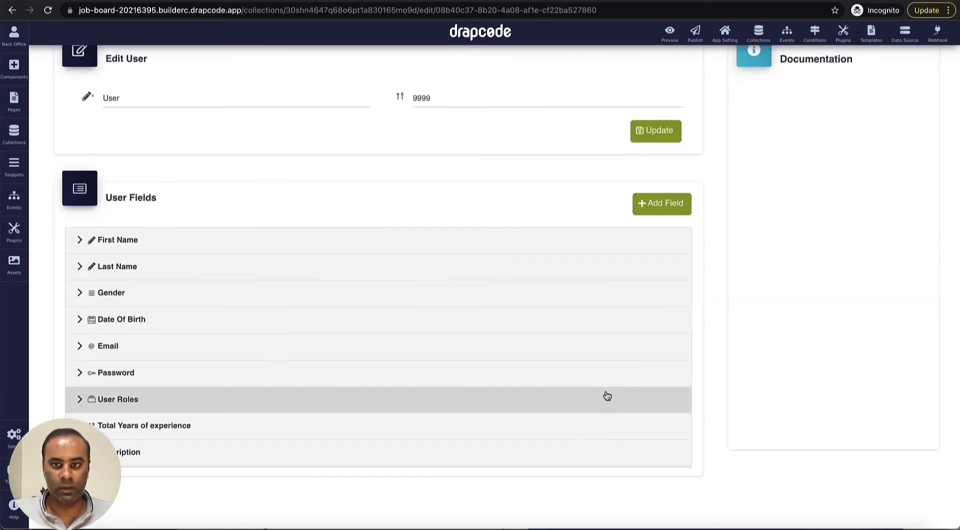
Step: Add a Text field named 'Highest Qualification'
click(658, 208)
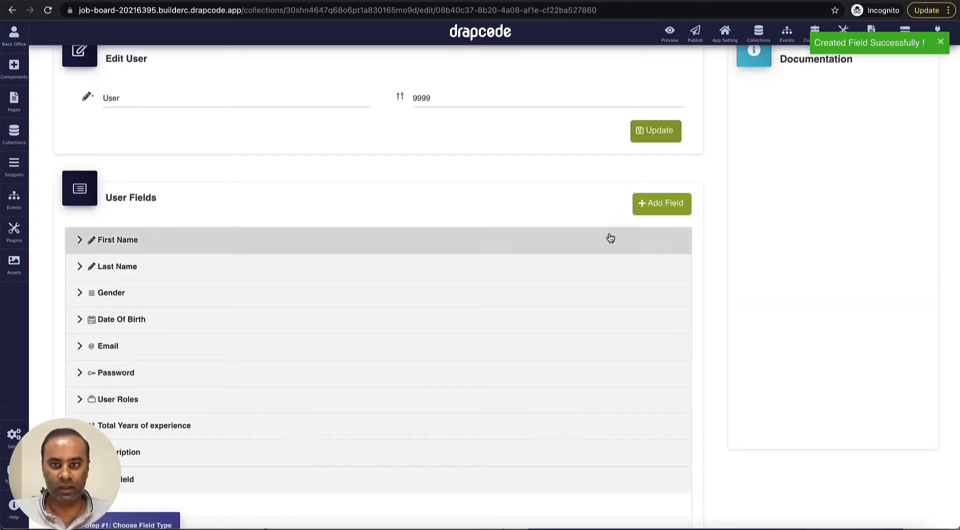
scroll(575, 280, down, 4)
scroll(501, 335, down, 2)
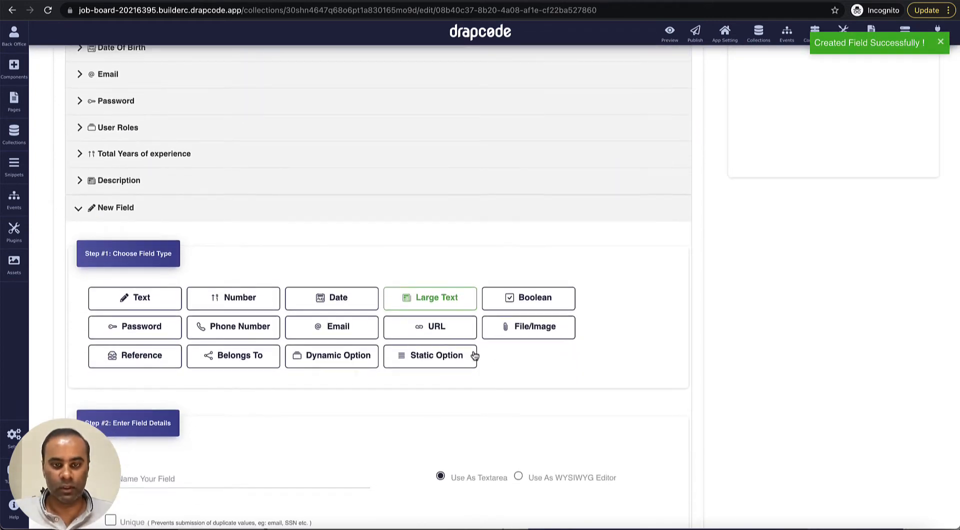
click(155, 304)
scroll(272, 352, down, 1)
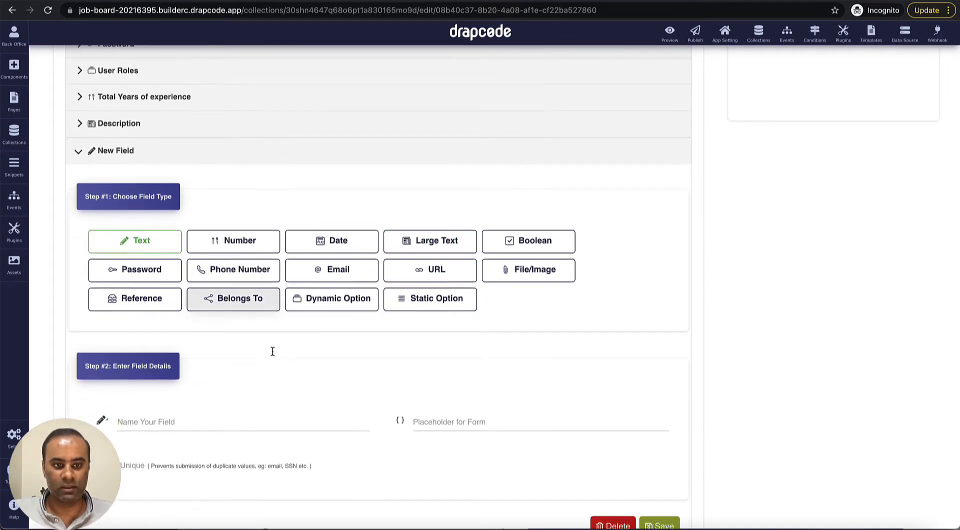
scroll(272, 352, down, 2)
click(246, 343)
text(Hi)
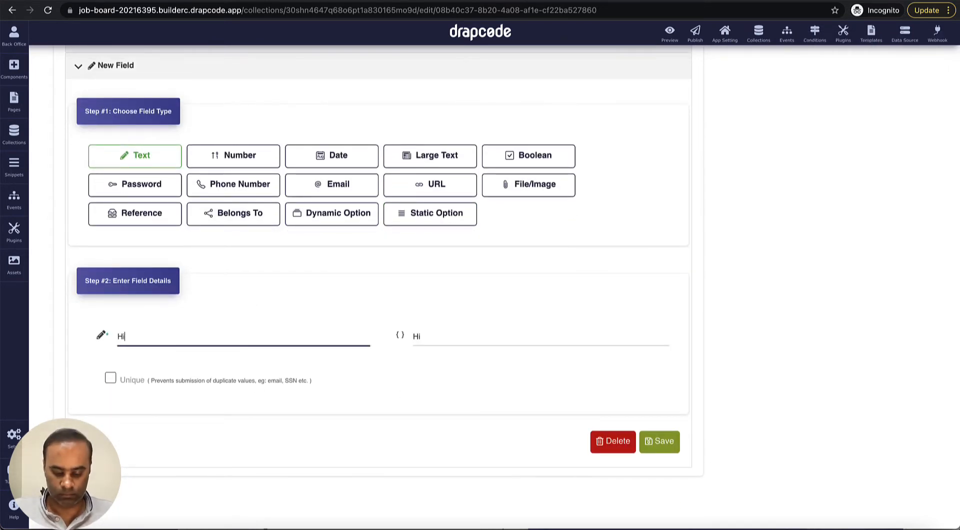
text(ghest Qu)
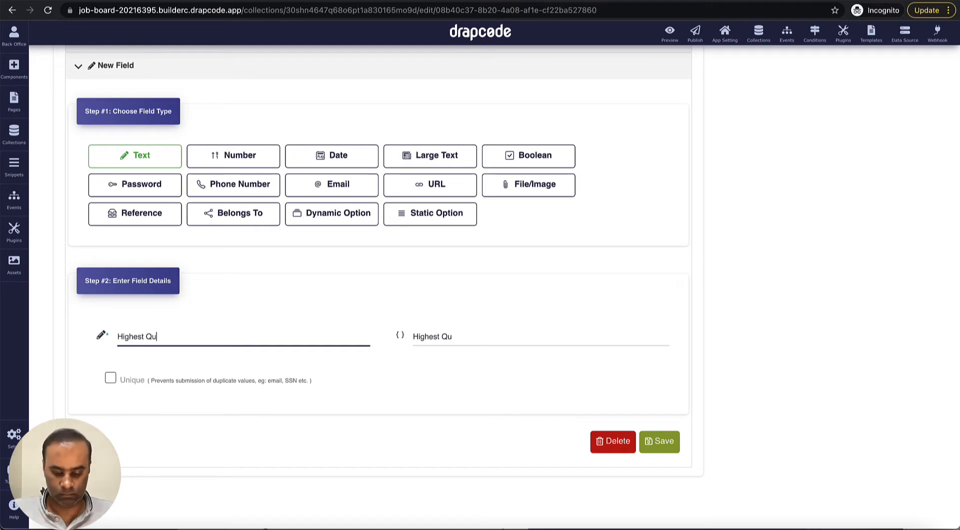
text(alificatio)
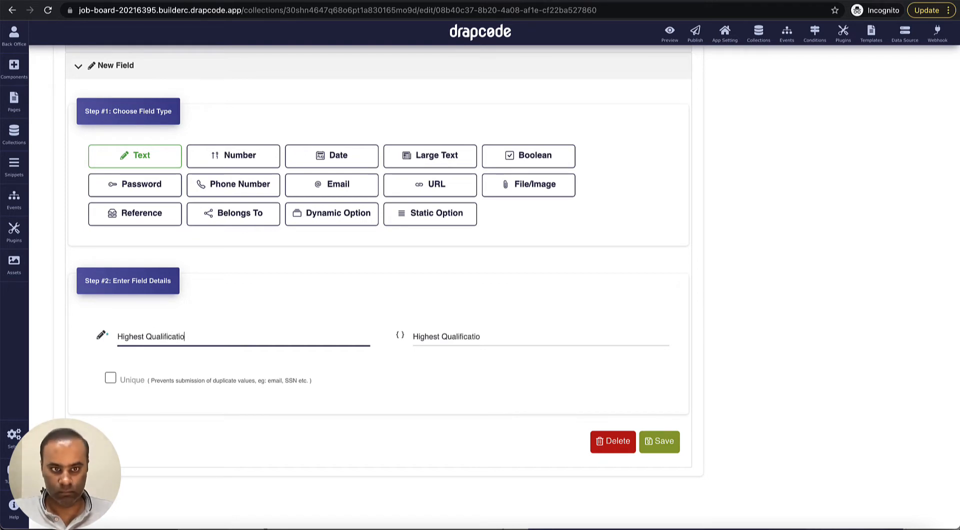
text(n)
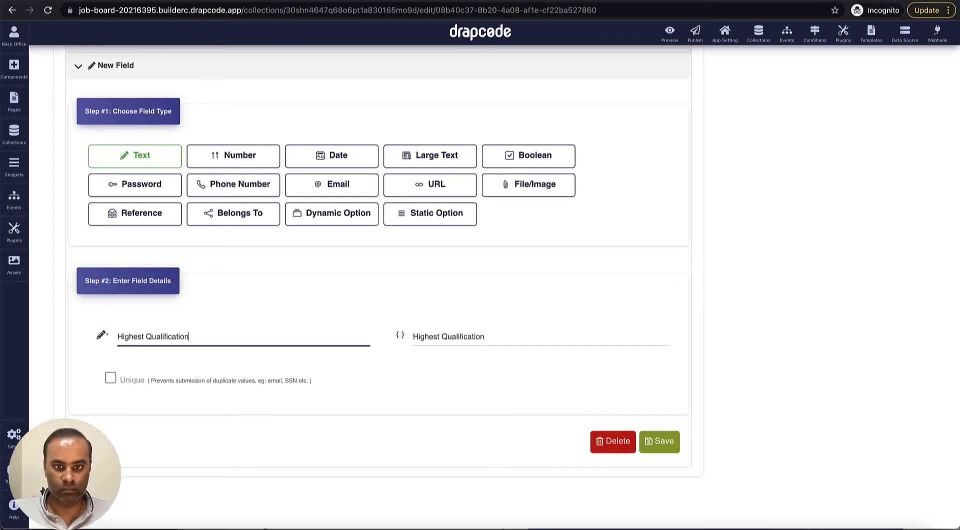
click(654, 442)
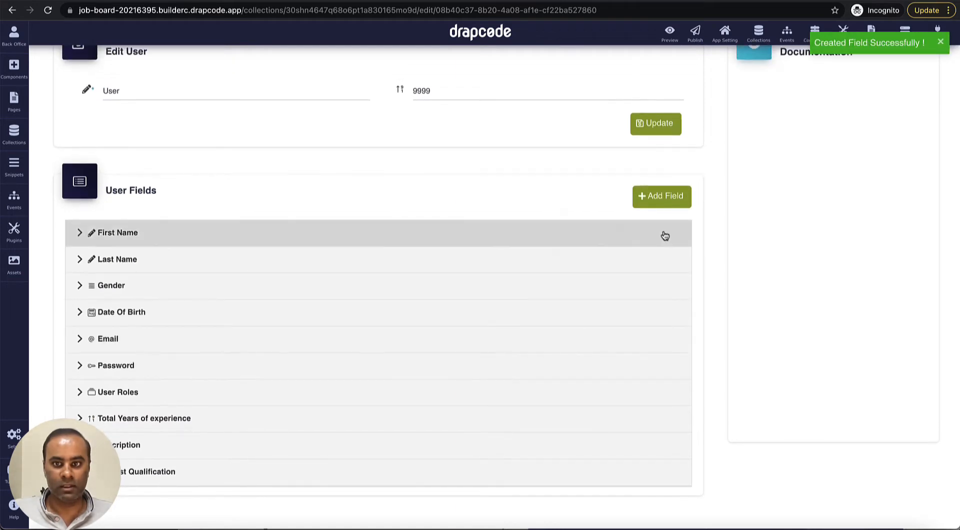
Step: Create a File/Image field named 'Photo'
scroll(508, 284, down, 1)
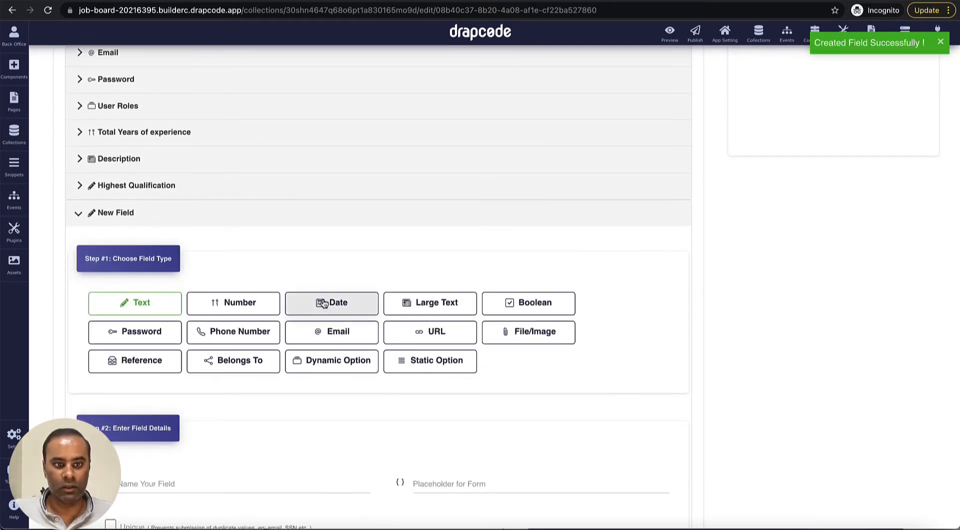
click(514, 337)
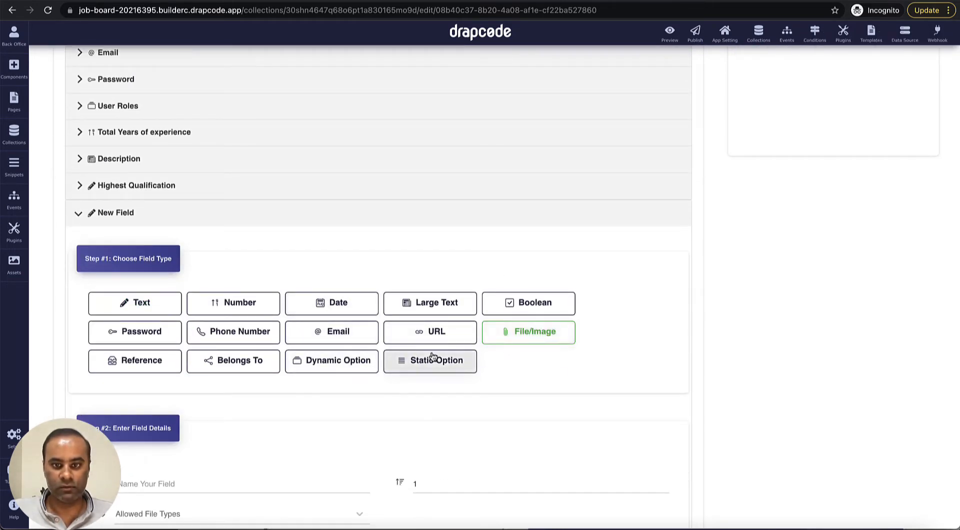
scroll(380, 358, down, 3)
click(317, 360)
text(Photo)
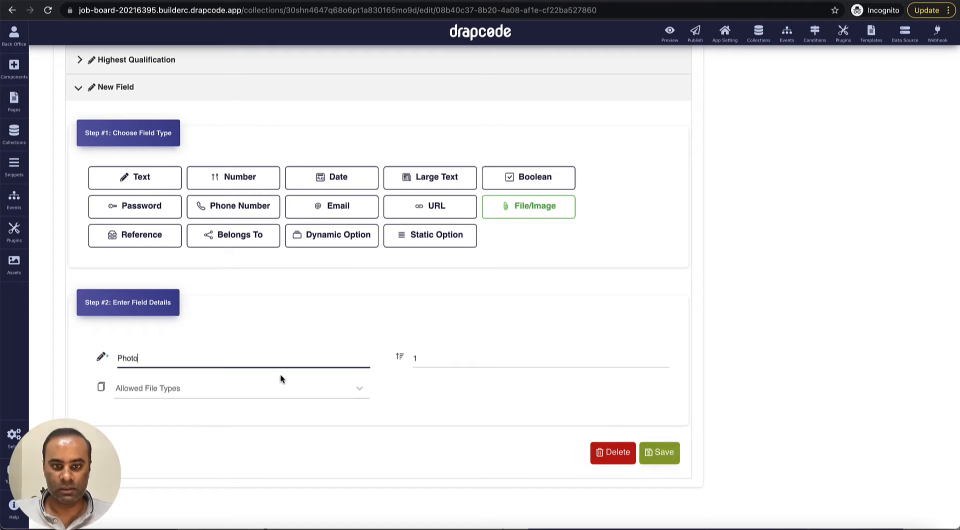
Step: Allow jpg, jpeg and png file types for Photo and save it
click(282, 389)
scroll(282, 422, down, 1)
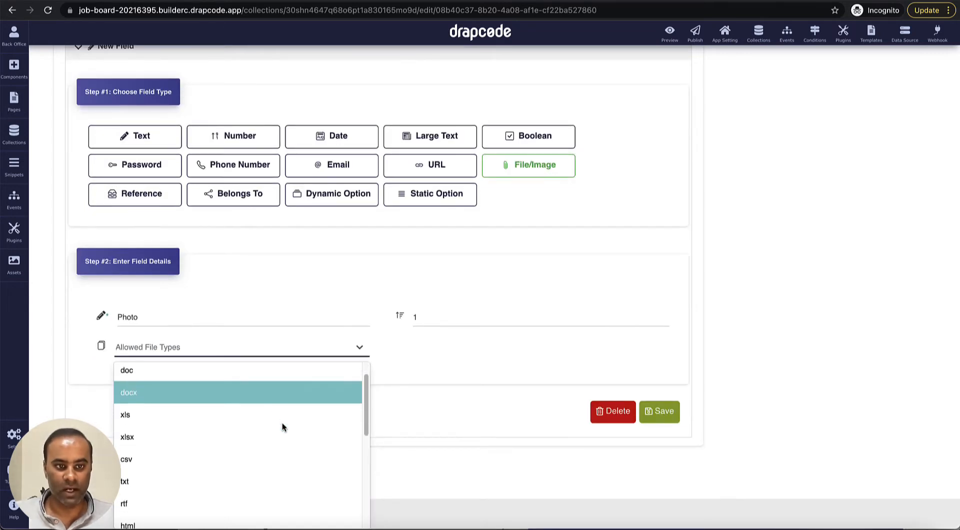
scroll(283, 427, down, 5)
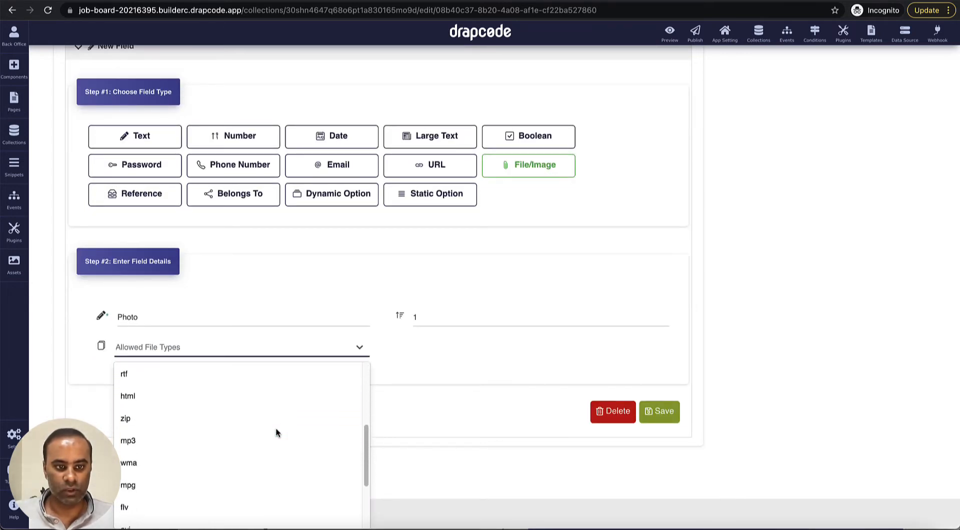
scroll(267, 419, down, 1)
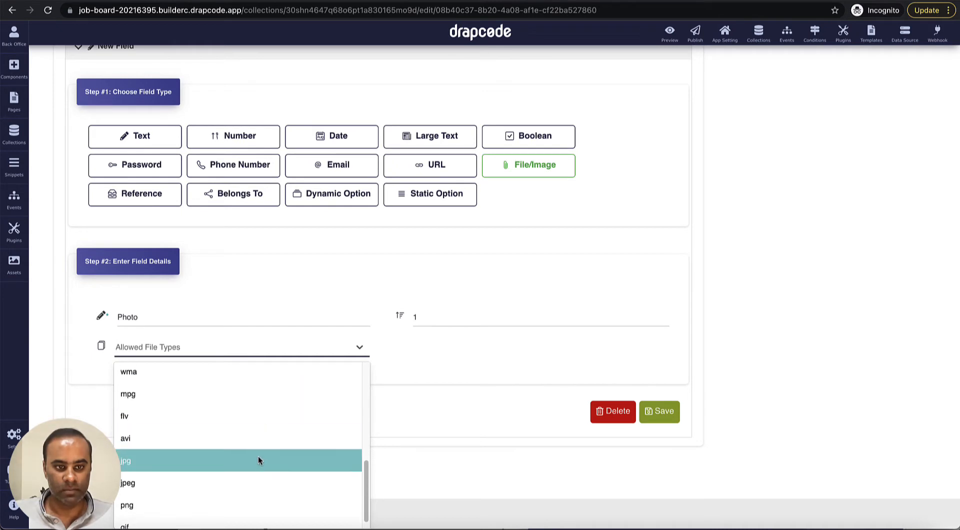
click(257, 456)
click(262, 386)
scroll(258, 450, down, 6)
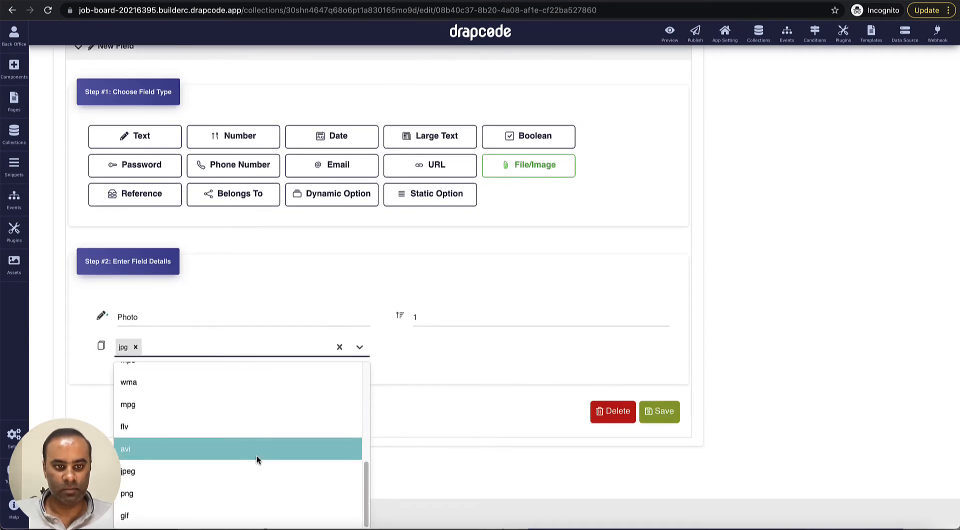
click(254, 466)
click(272, 386)
scroll(267, 435, down, 5)
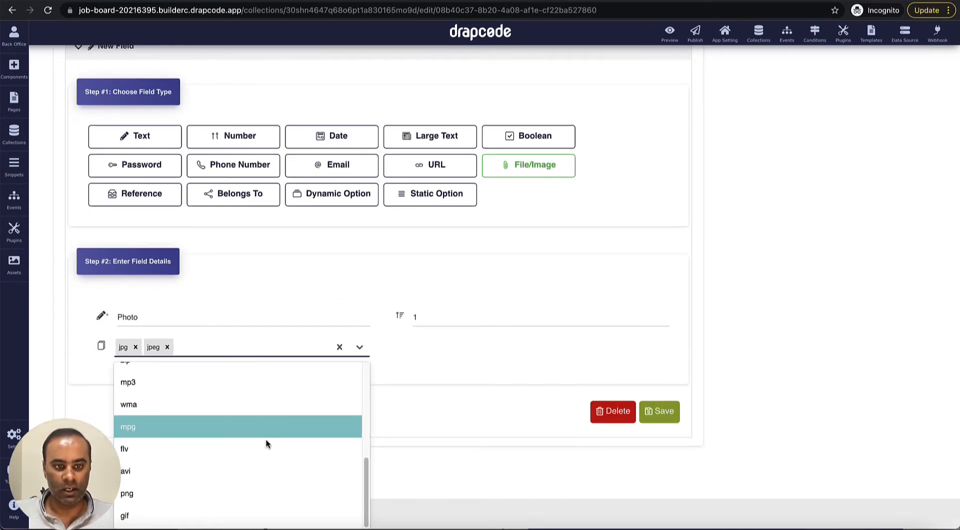
click(255, 492)
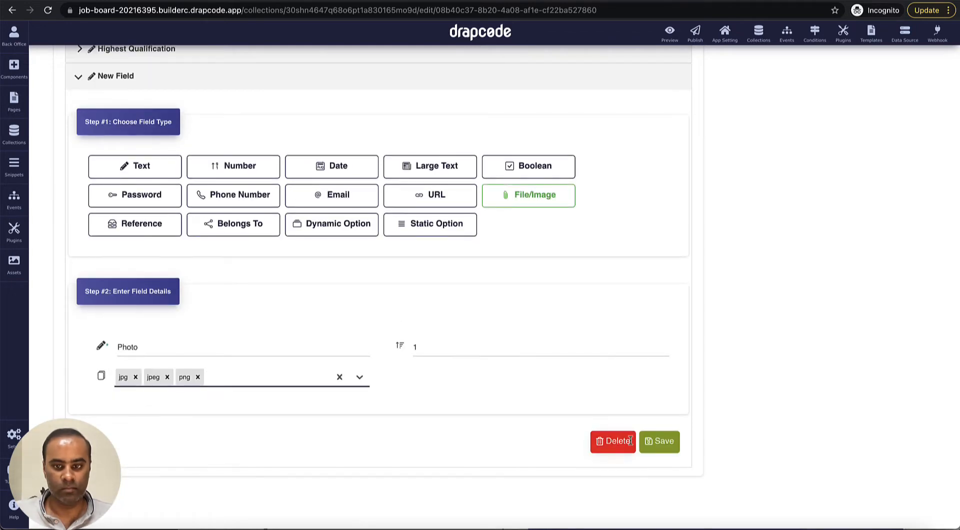
click(653, 449)
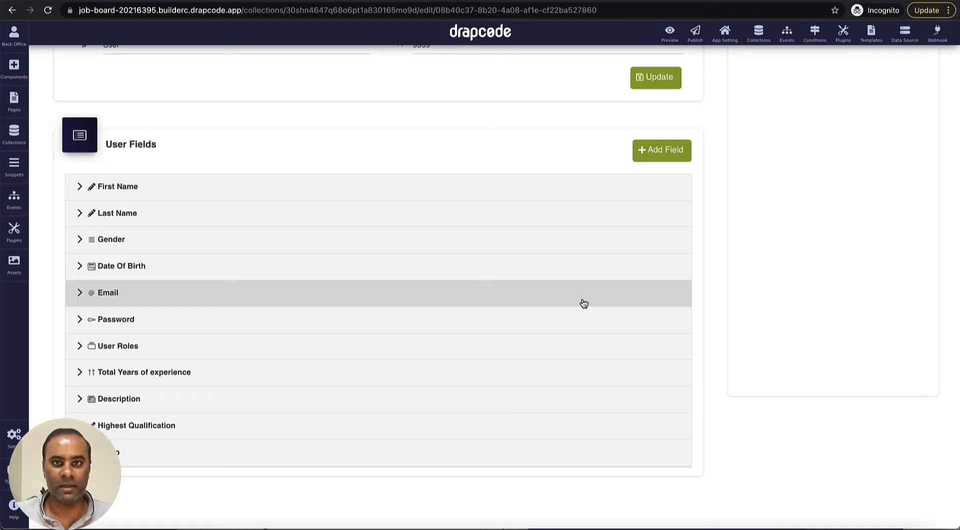
scroll(583, 304, up, 3)
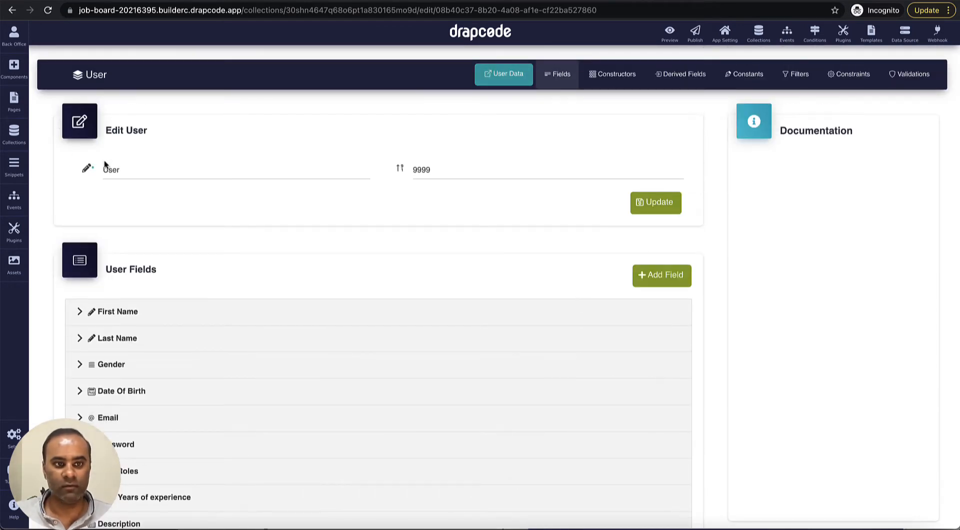
Step: In the Role collection, rename the existing role to 'Job Applicant'
click(14, 133)
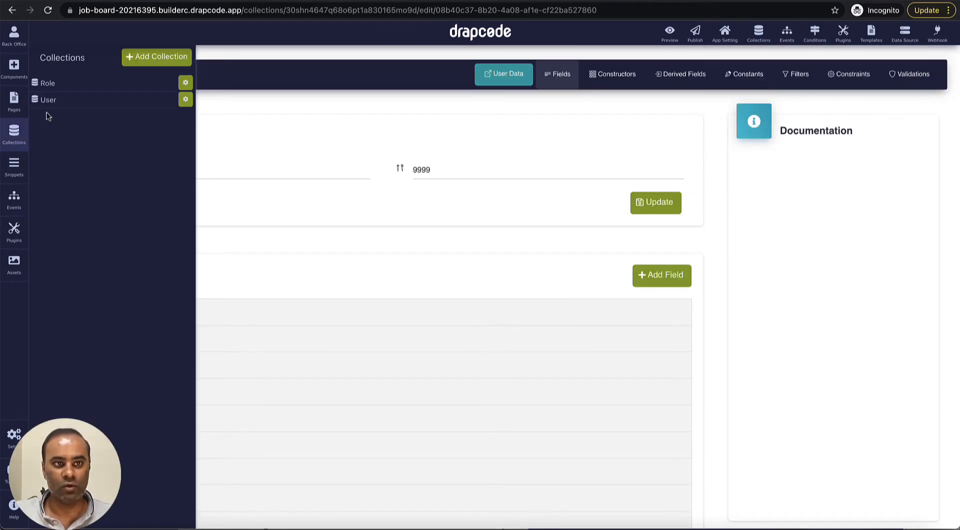
click(59, 86)
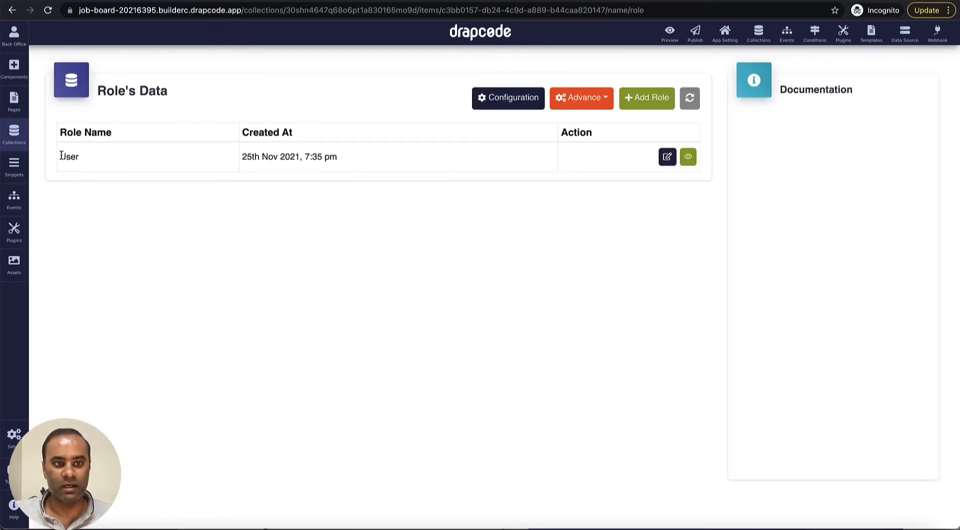
drag(61, 156, 124, 156)
click(667, 157)
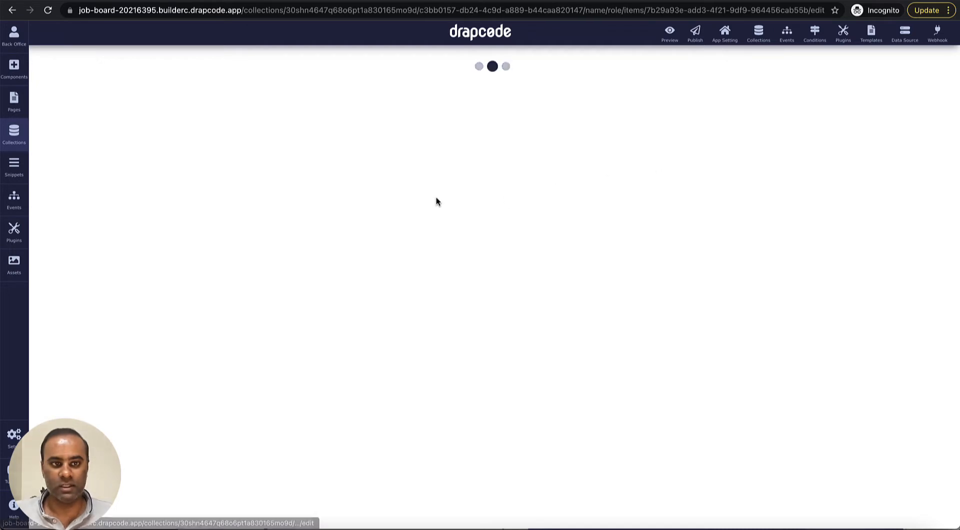
click(356, 132)
key(ctrl+a)
text(A)
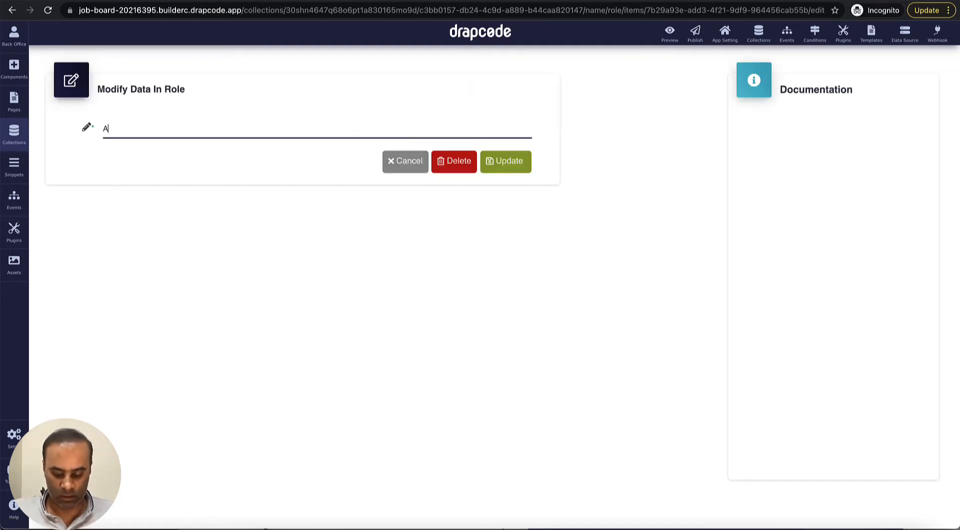
text(pplicant)
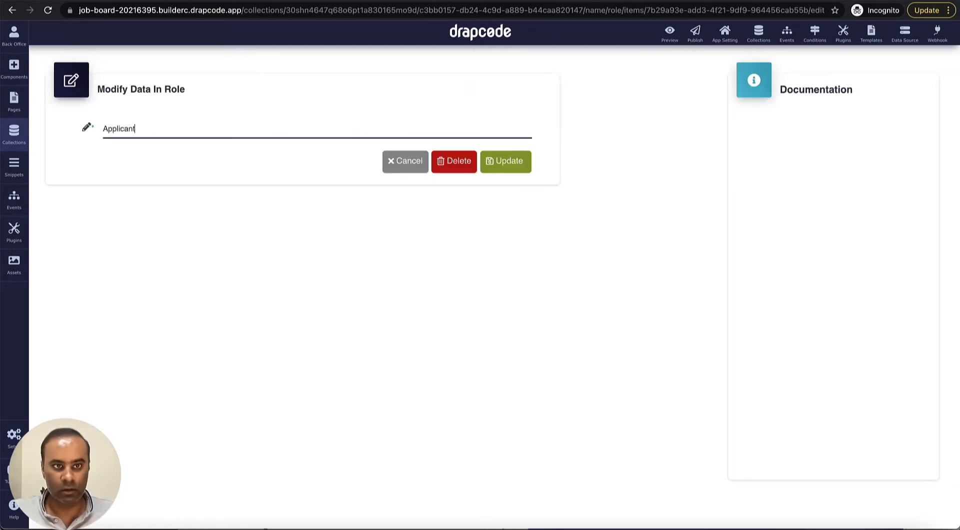
key(Home)
text(Job)
click(517, 165)
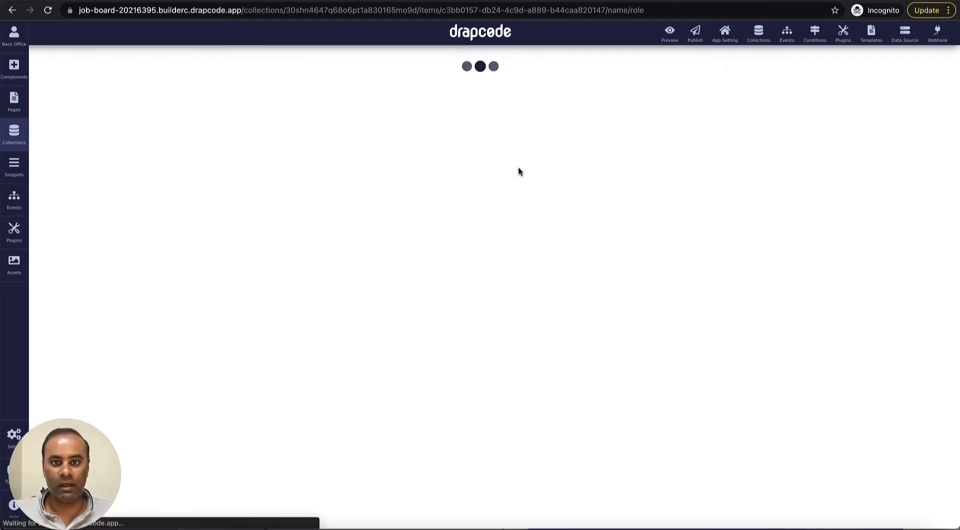
Step: Add a new role named 'Admin Manager'
click(647, 99)
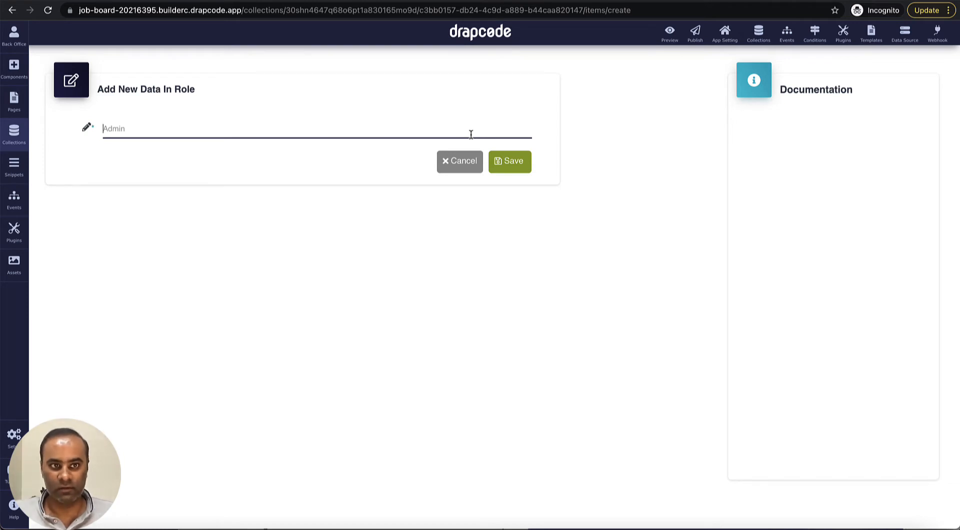
text(A)
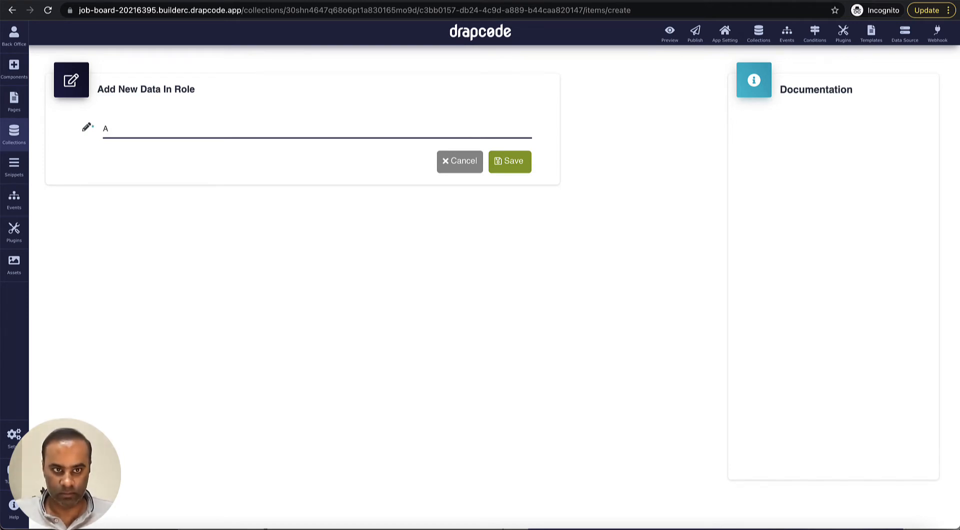
text(dmin Manager)
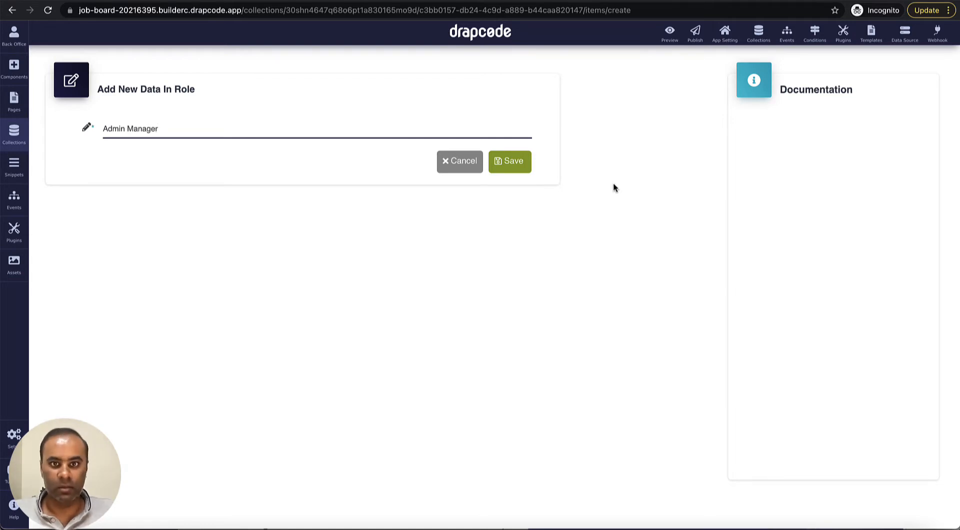
click(518, 168)
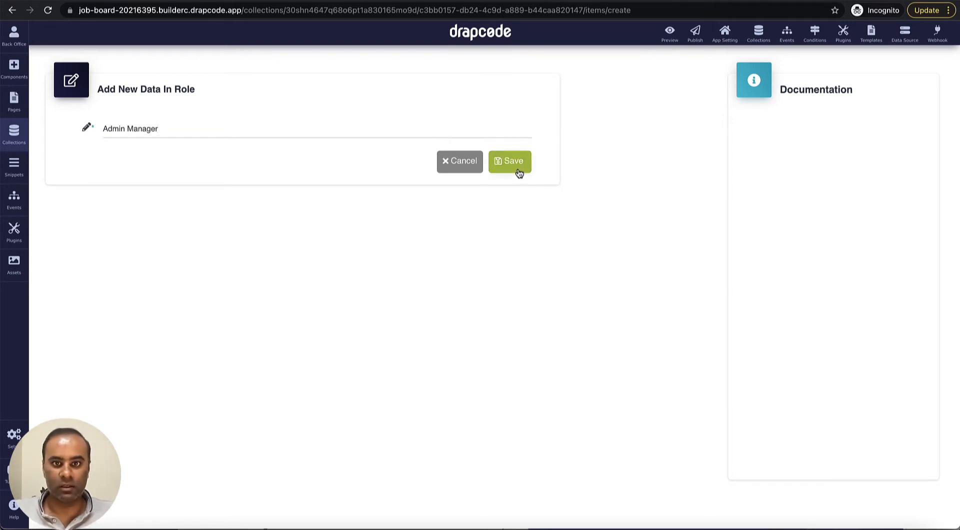
click(14, 134)
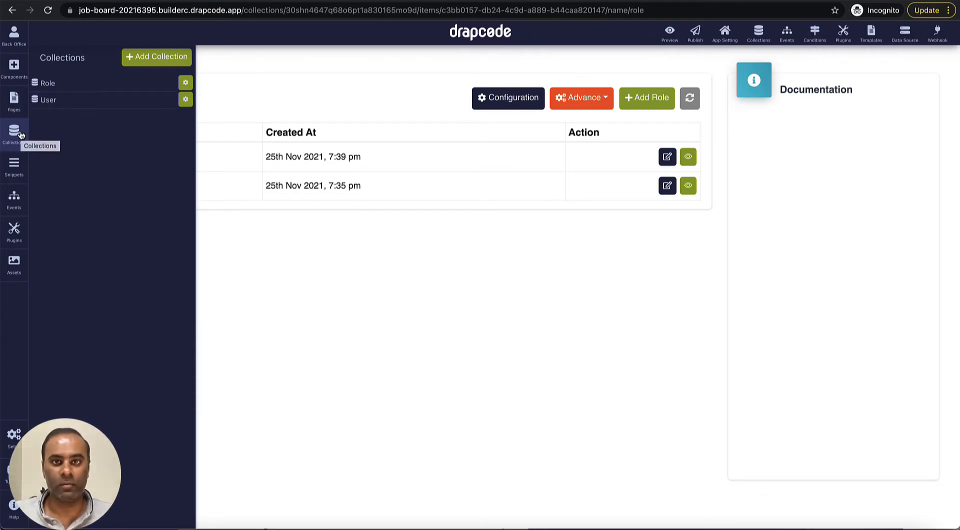
Step: Create a new collection named 'Job Post'
click(206, 184)
click(20, 143)
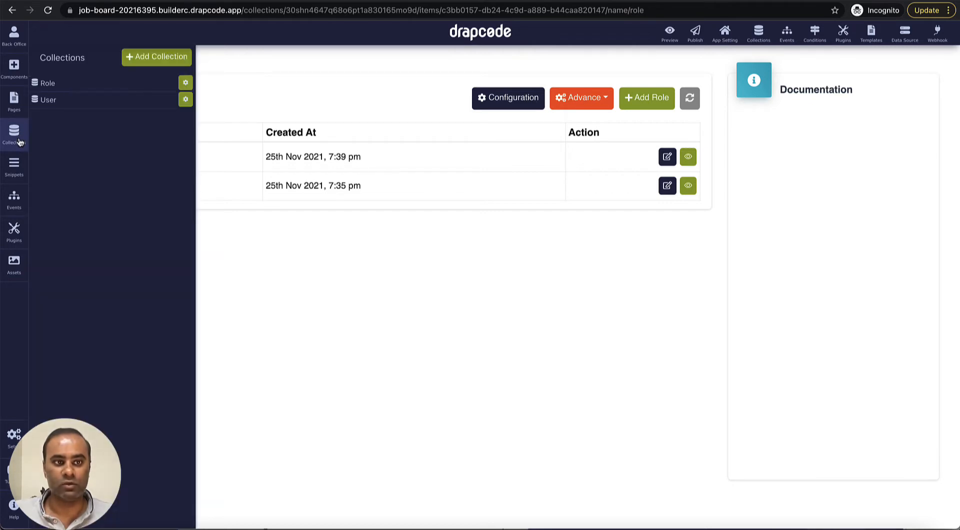
click(148, 58)
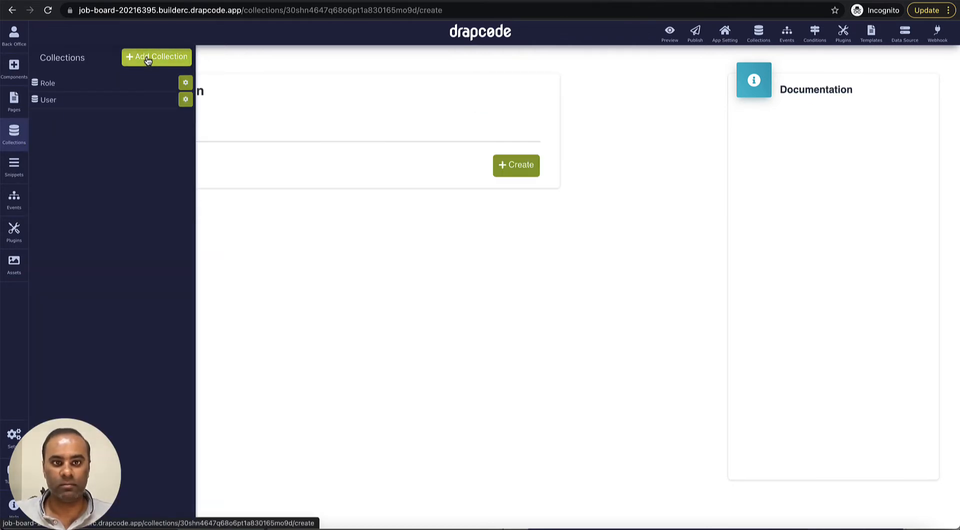
click(232, 150)
click(233, 134)
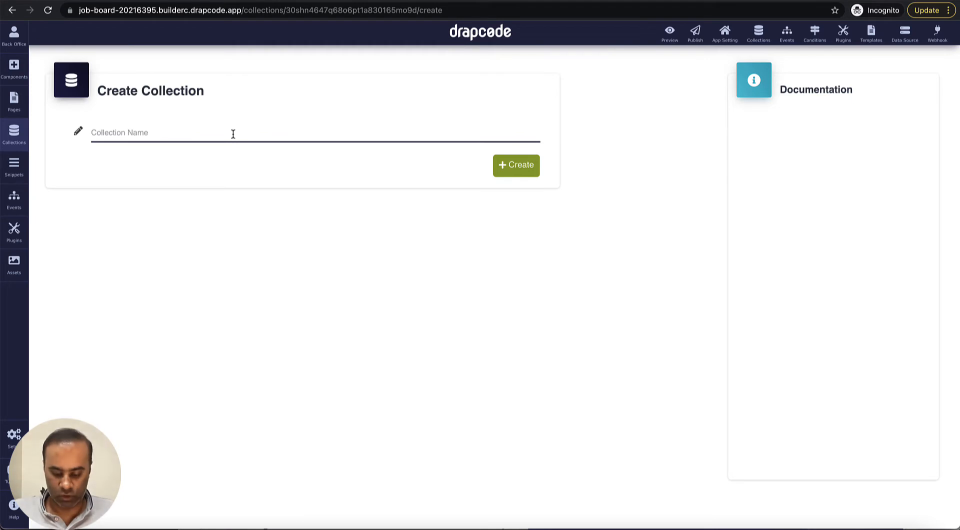
text(Job Pos)
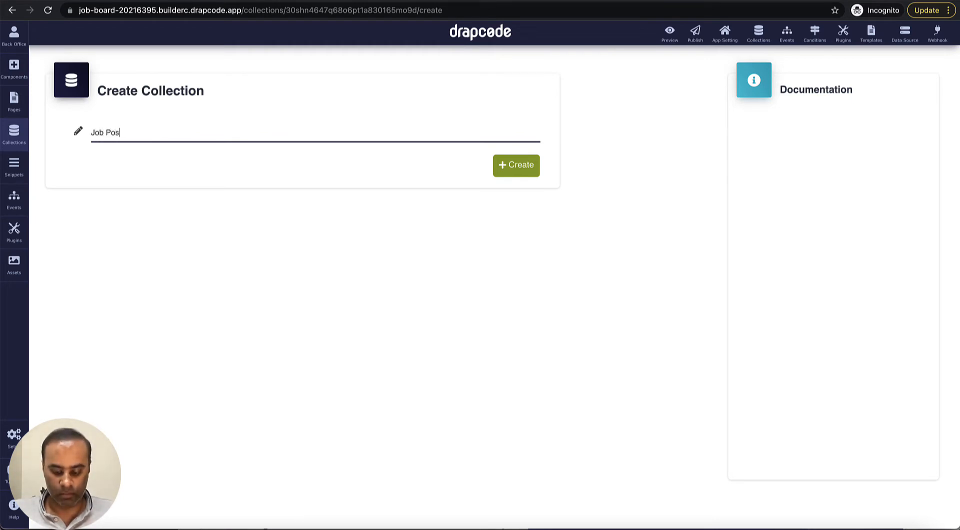
text(t)
click(515, 174)
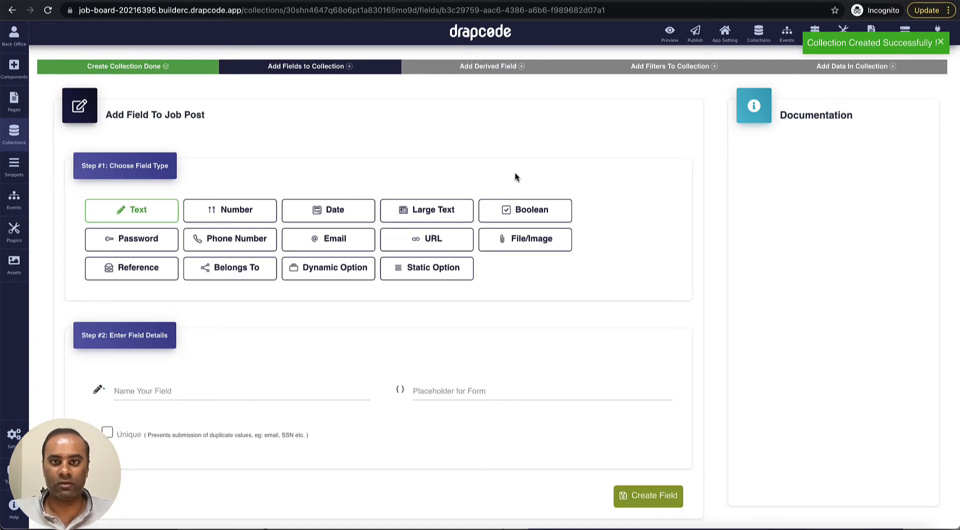
Step: Add a text field named 'Title' to Job Post
scroll(515, 175, down, 1)
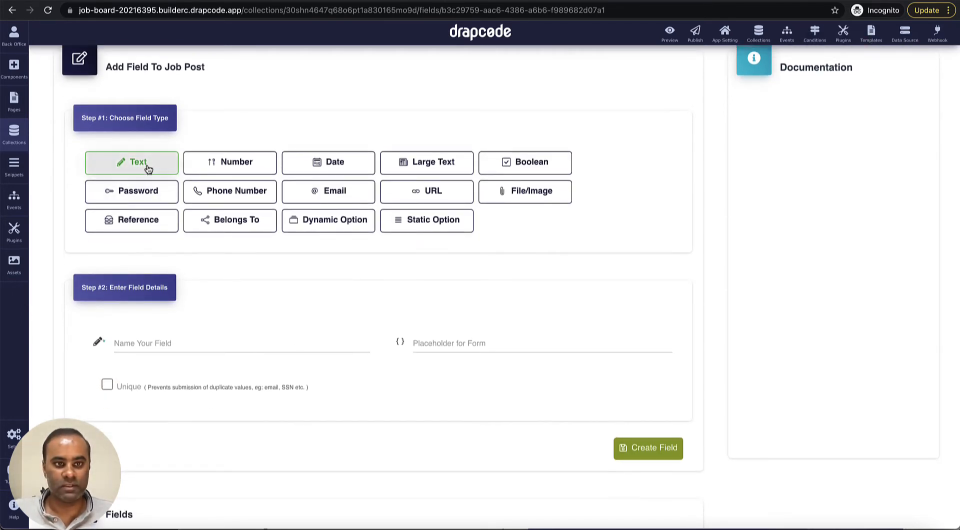
click(207, 340)
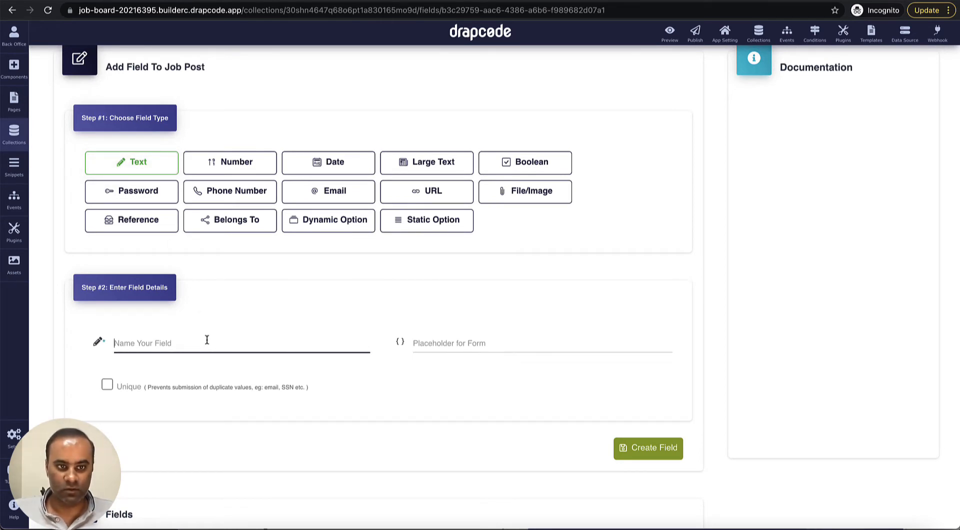
scroll(217, 339, down, 2)
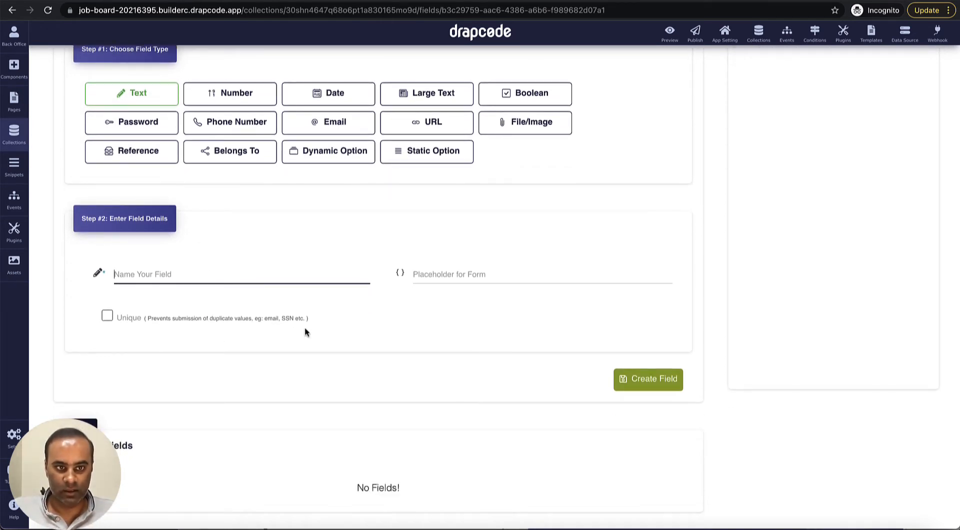
text(Title)
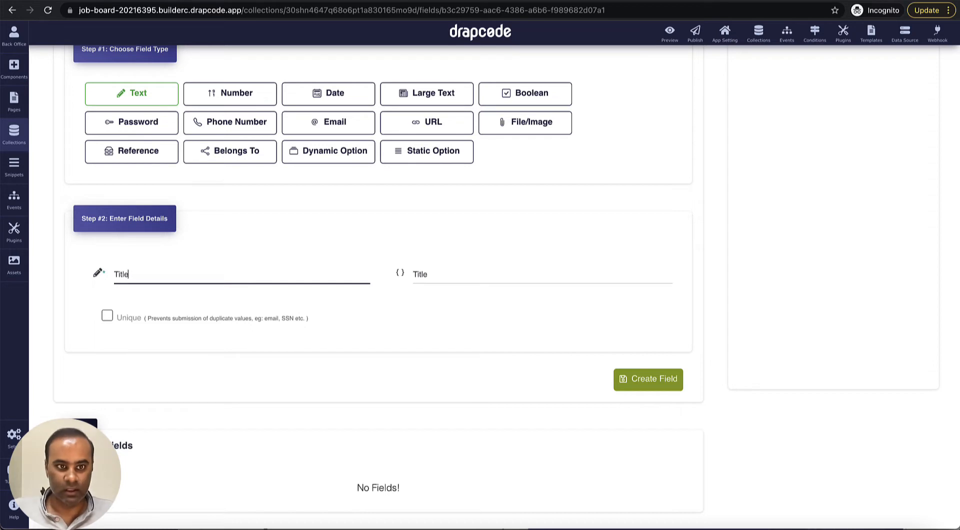
click(644, 383)
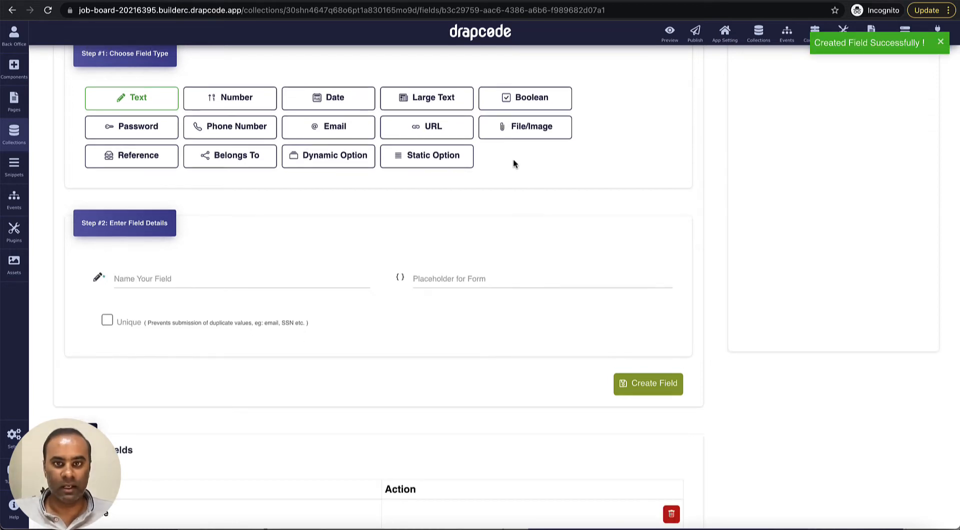
Step: Add a Large Text 'Description' field using the rich text editor
click(421, 99)
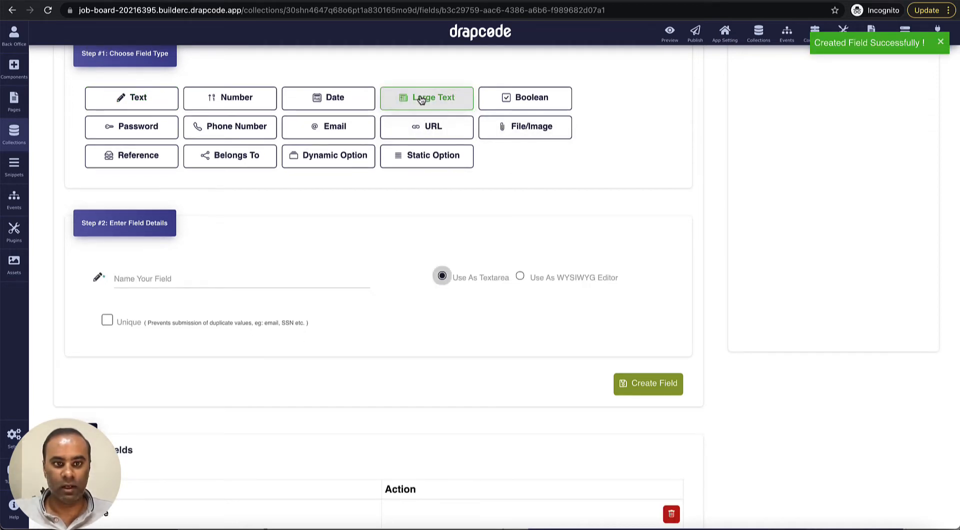
click(305, 273)
text(Des)
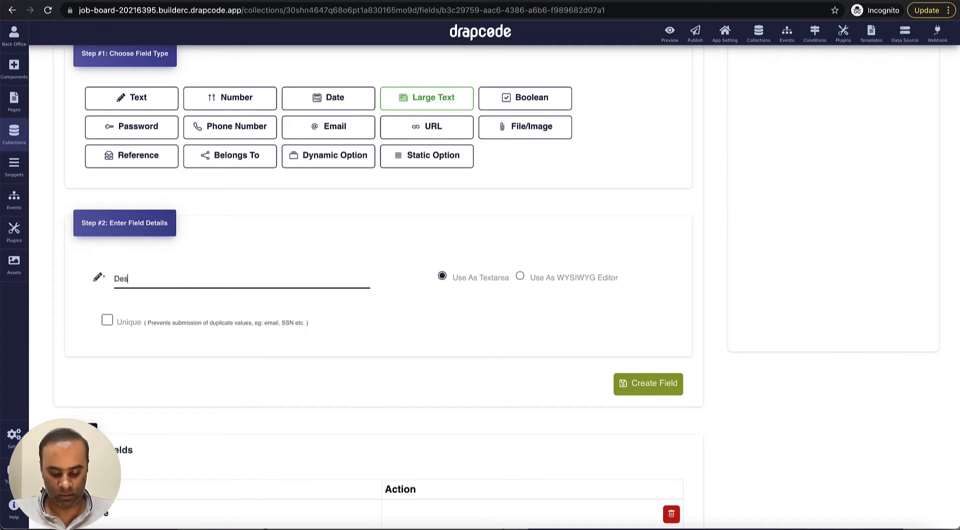
text(cription)
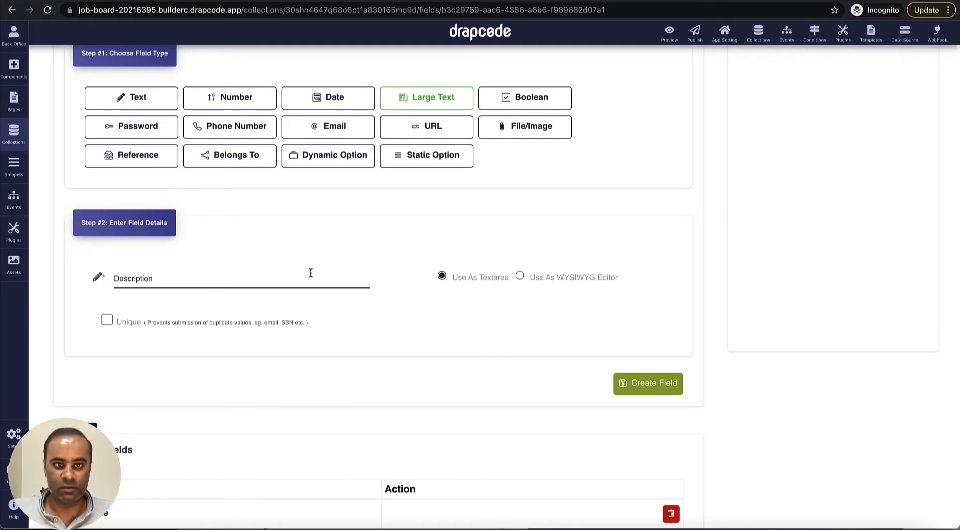
click(520, 276)
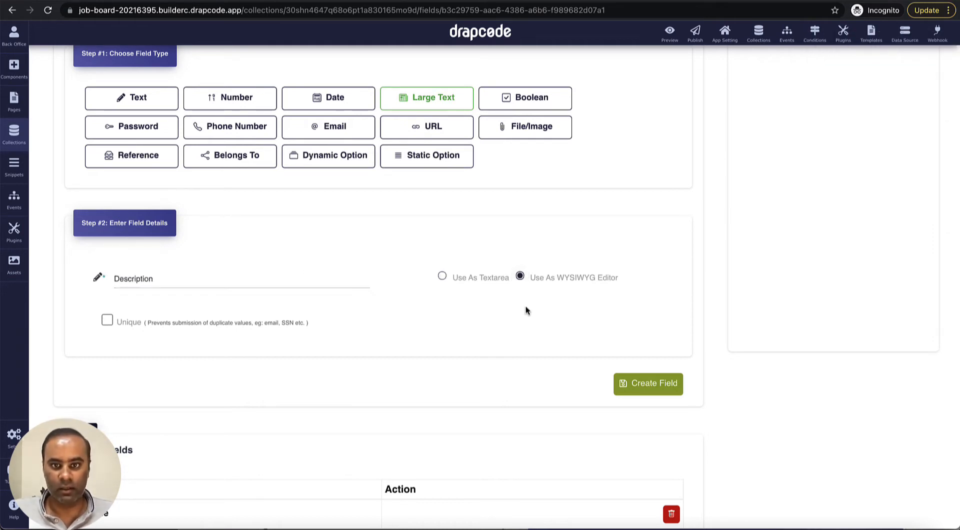
click(649, 387)
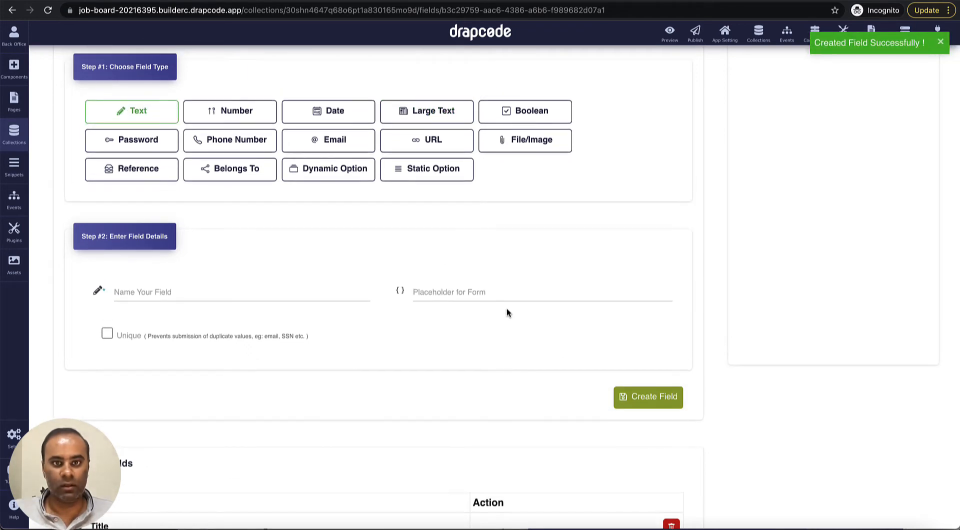
Step: Add a number field for monthly salary, named 'SalaryMonthly'
click(240, 111)
click(256, 291)
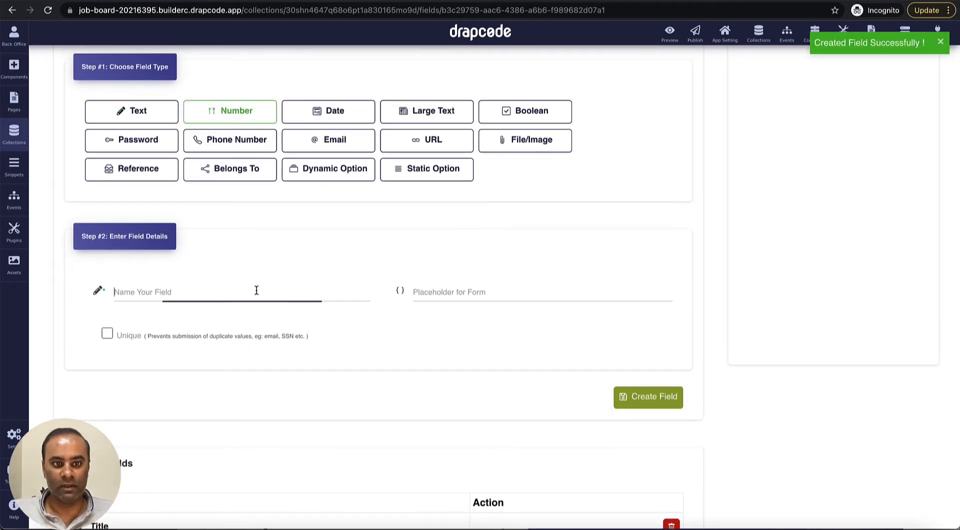
text(Salary)
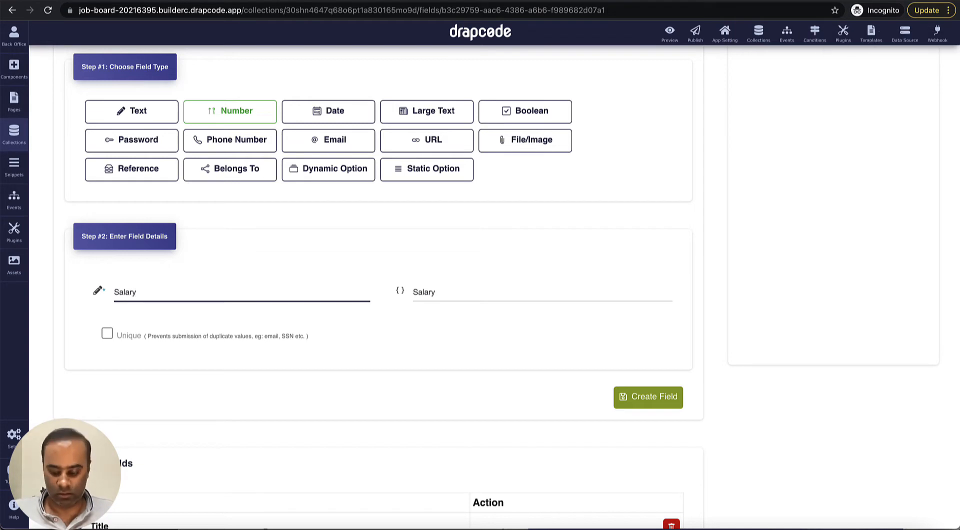
text(Monthly)
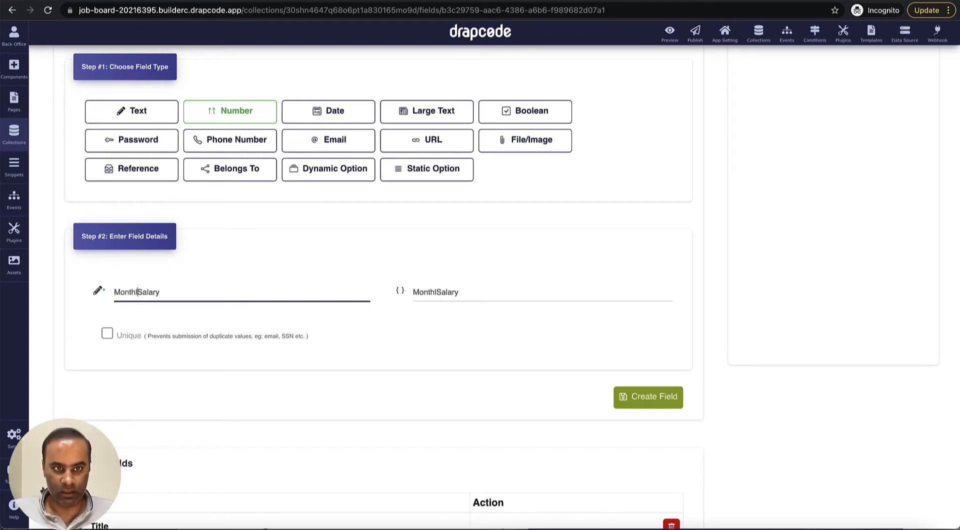
click(634, 398)
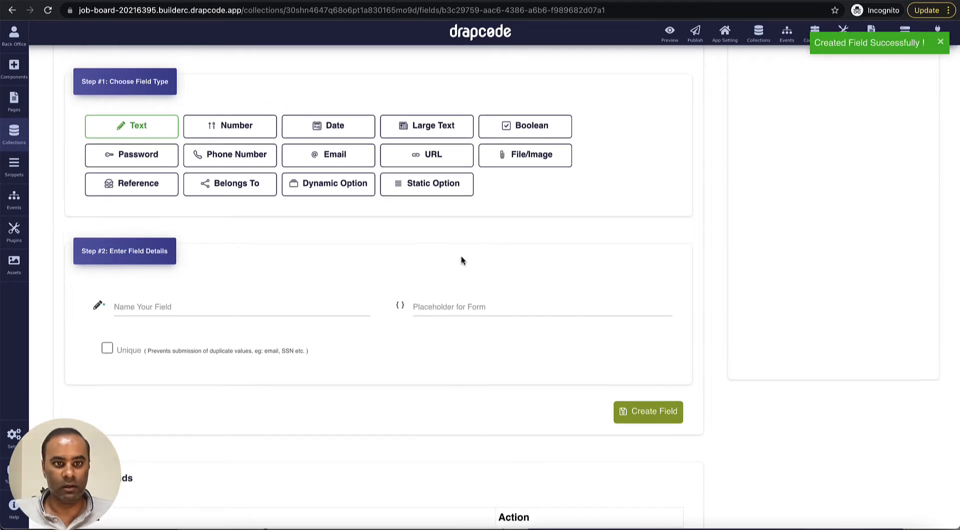
Step: Start a static-option field named 'Departmen'
click(428, 185)
scroll(382, 256, down, 1)
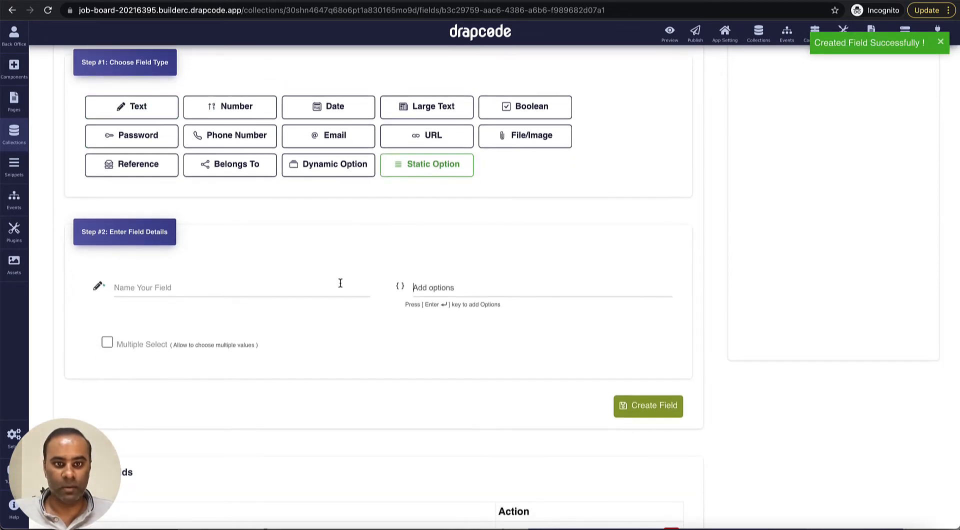
click(339, 282)
text(Dep)
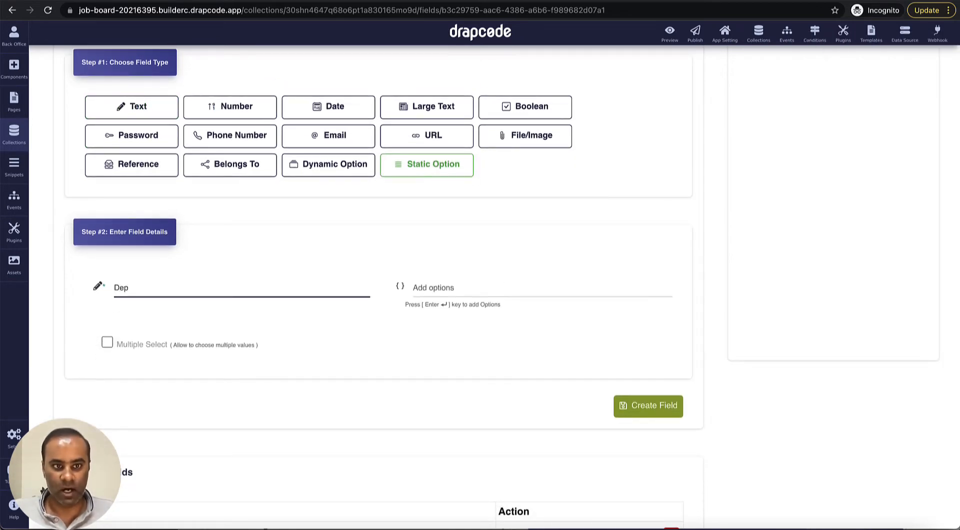
text(artment)
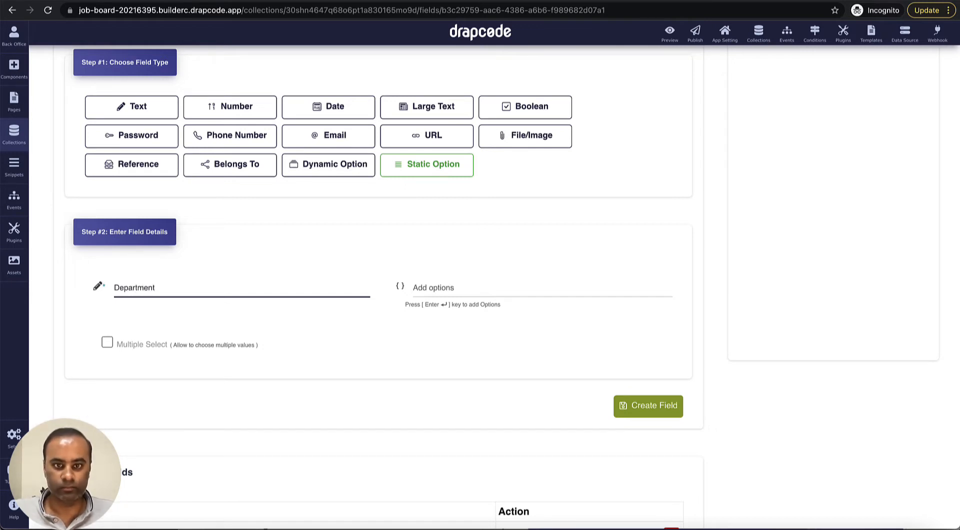
Step: Give Department the options HR, Account, Sales, Marketing and Engineering, then create it
click(490, 286)
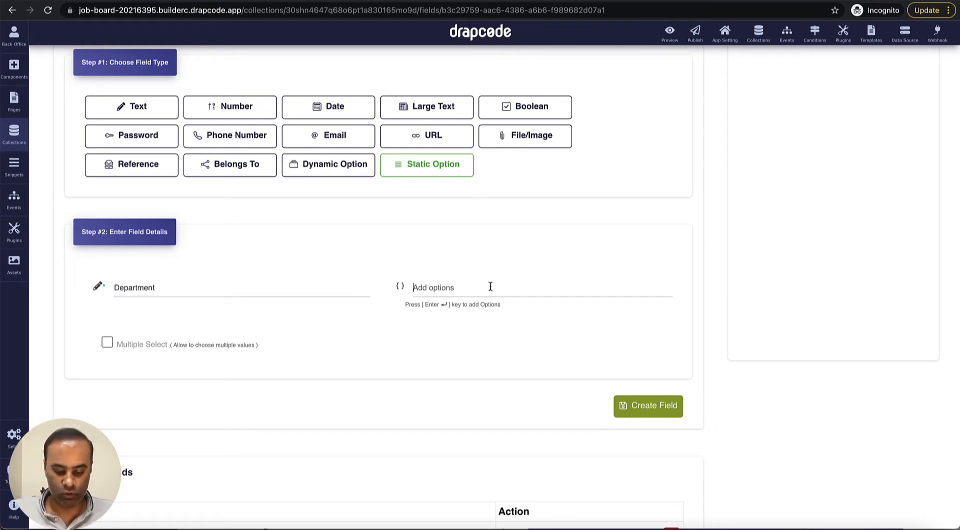
text(HR)
key(Return)
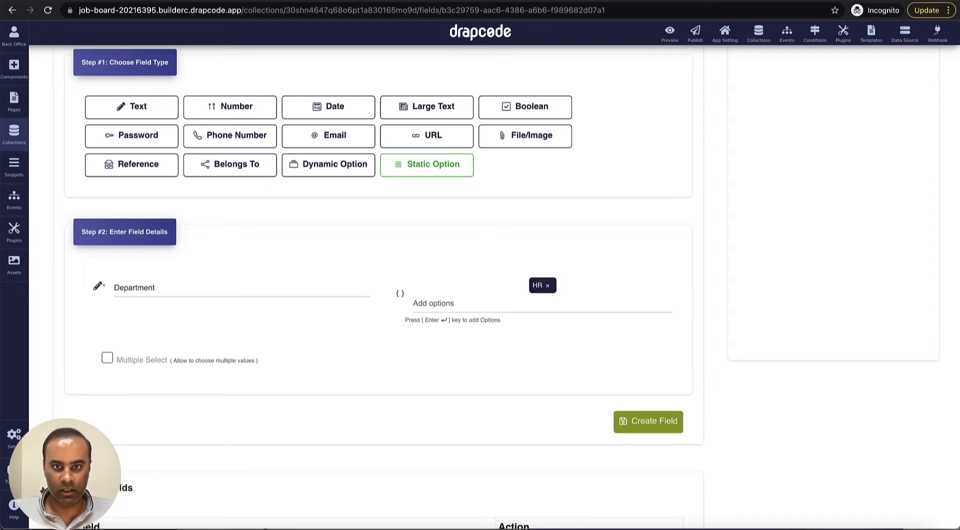
text(Account)
key(Return)
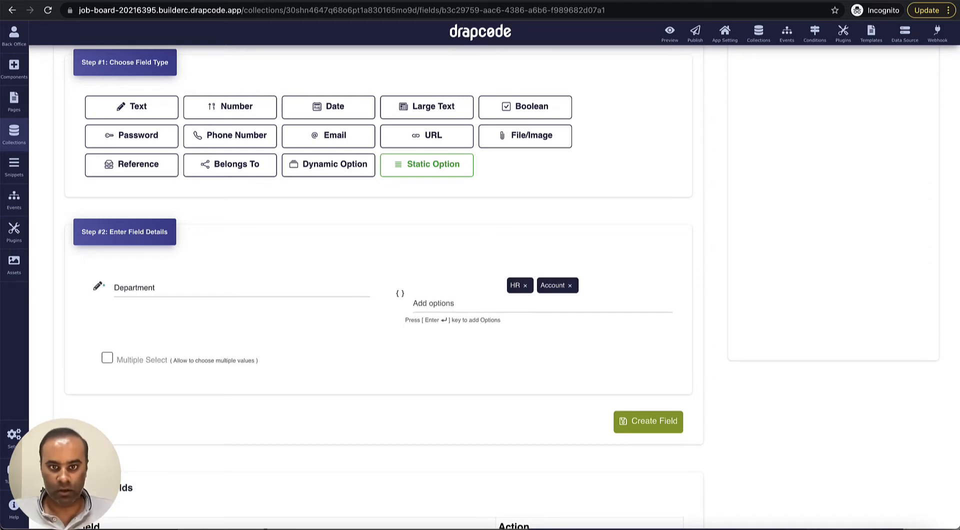
text(Sales)
key(Return)
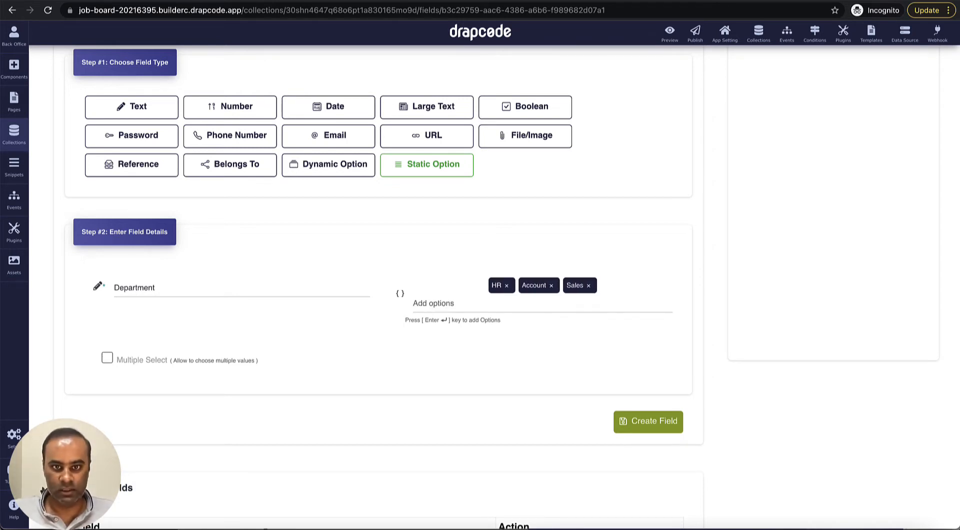
text(Marketing)
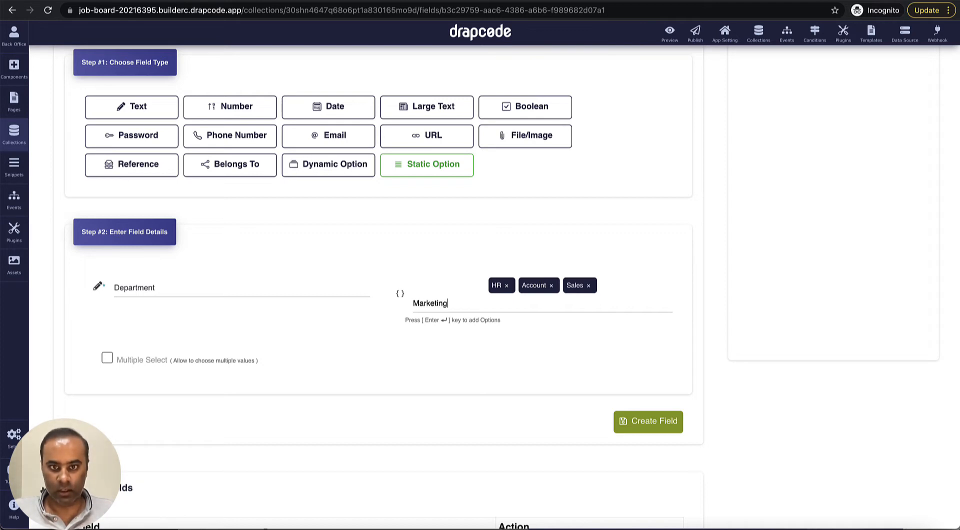
key(Return)
text(Engineering)
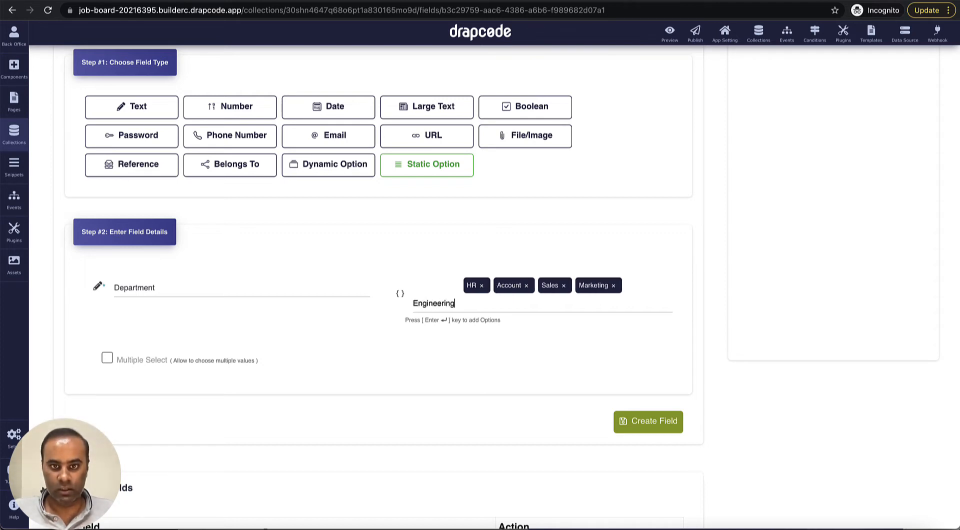
key(Return)
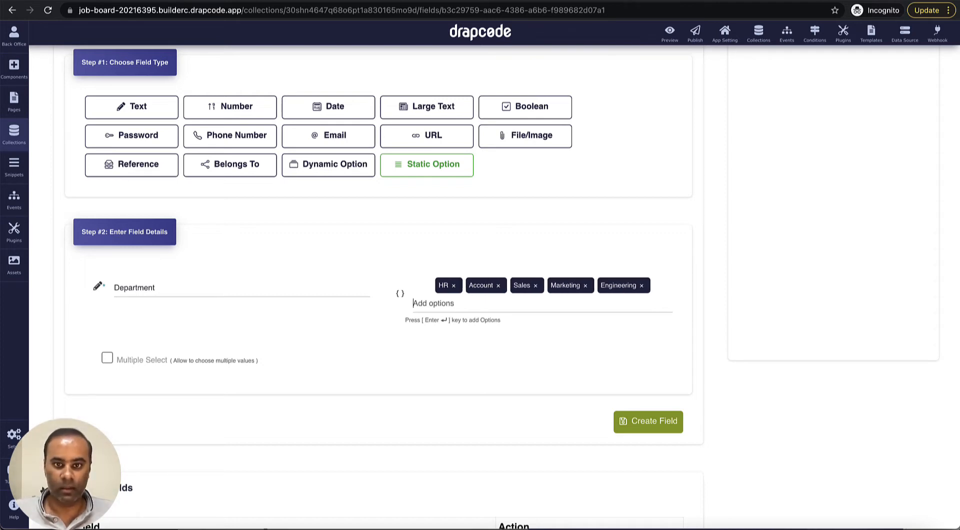
click(649, 420)
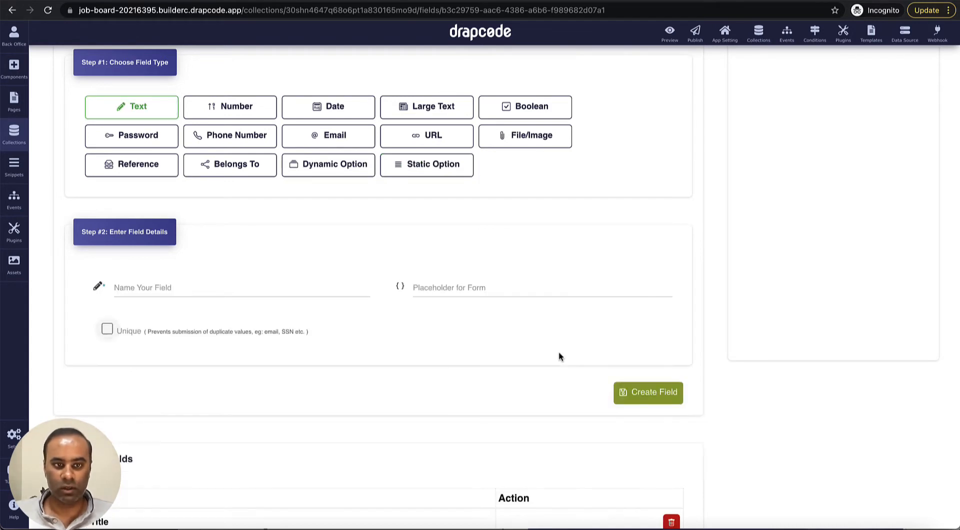
scroll(559, 356, down, 4)
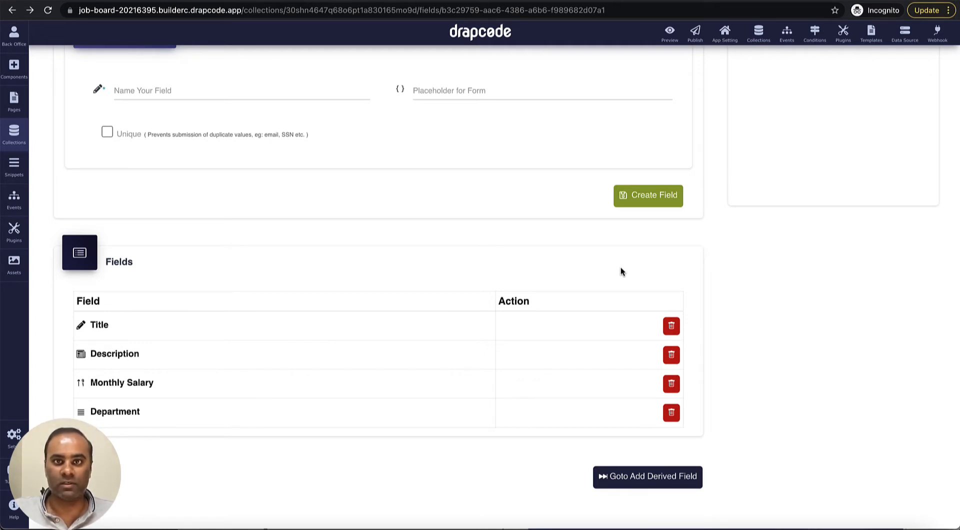
scroll(620, 267, up, 5)
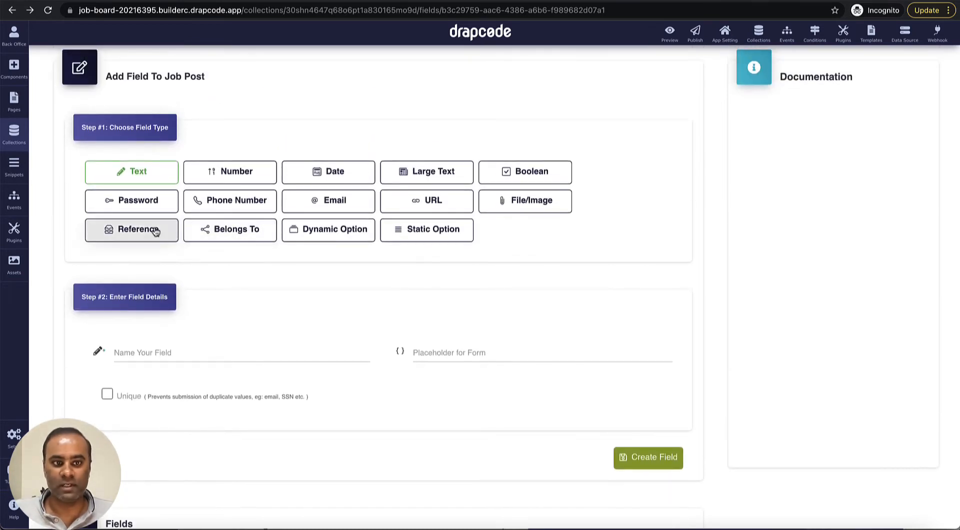
Step: Create an 'Applicants' Reference field to User, displayed by First Name as text
click(154, 230)
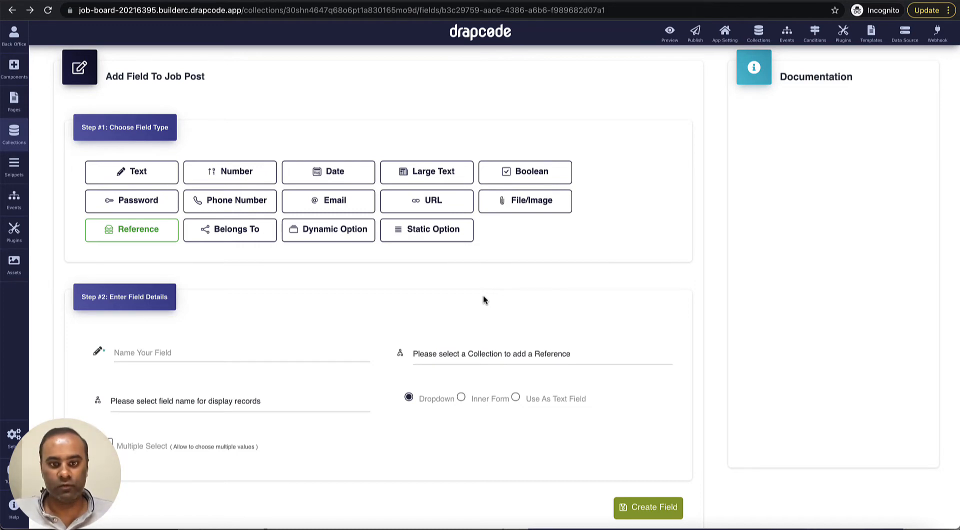
scroll(484, 300, down, 1)
click(343, 312)
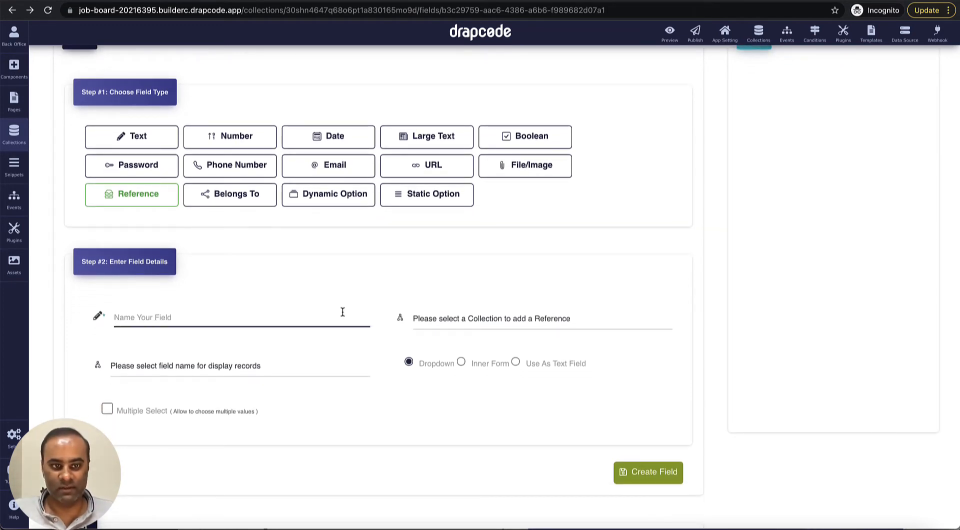
text(Appl)
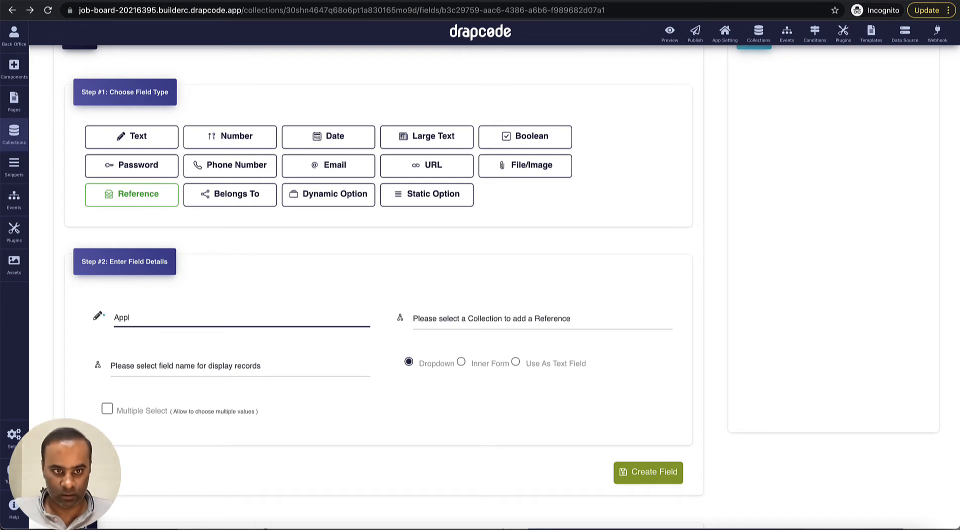
text(icants)
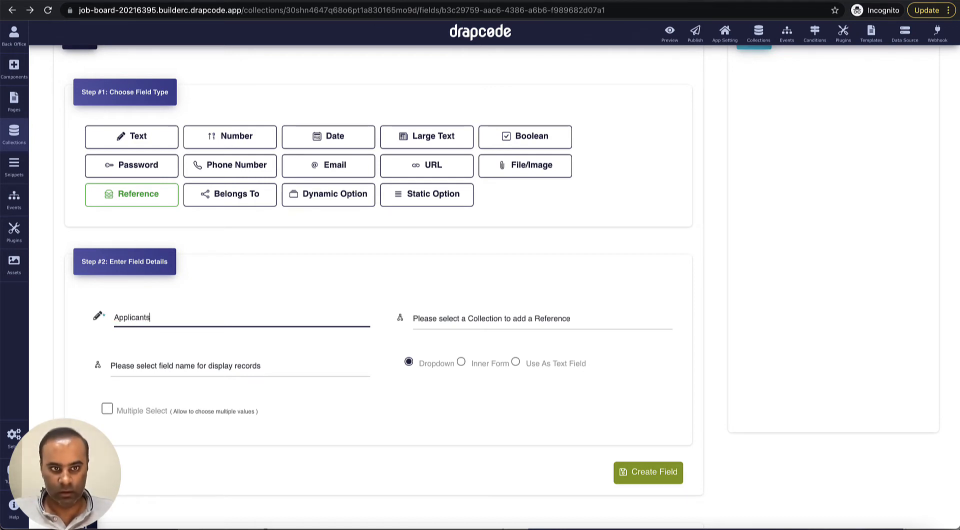
click(548, 323)
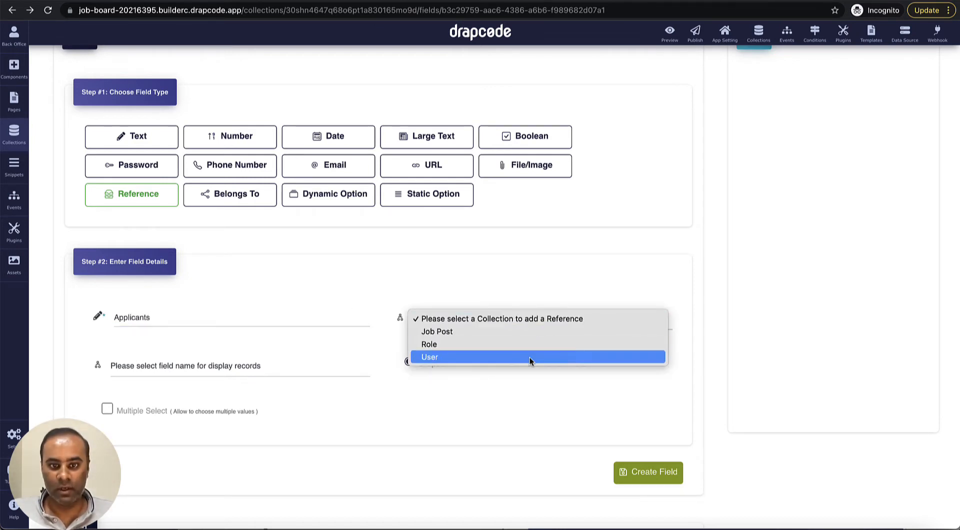
click(520, 358)
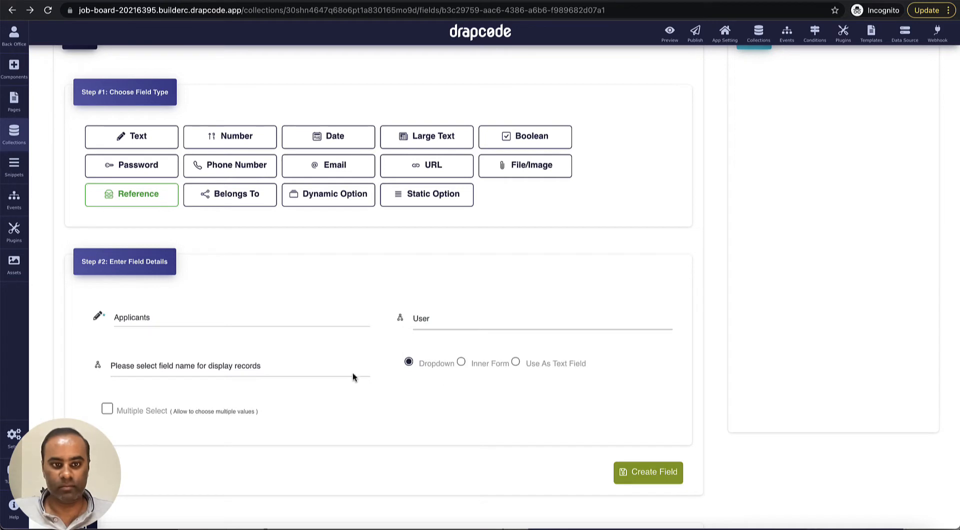
click(325, 370)
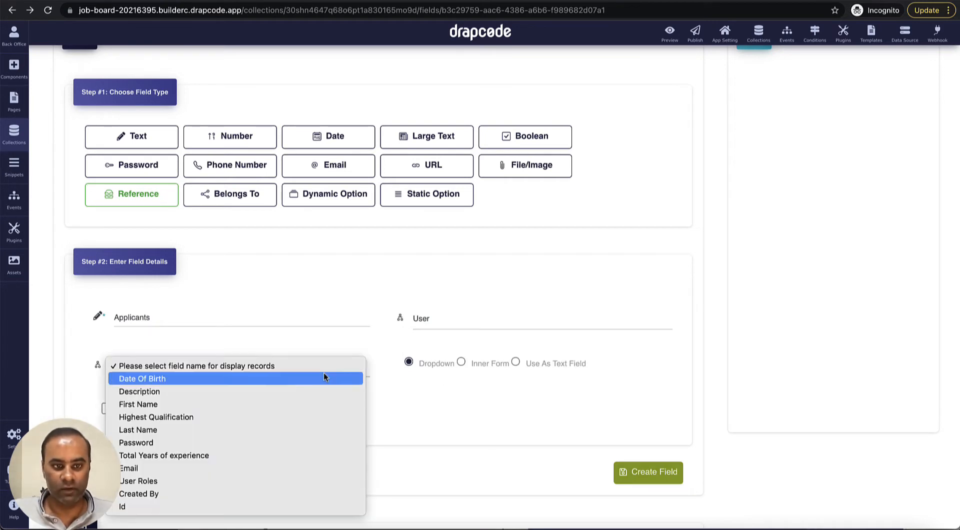
click(292, 403)
click(515, 363)
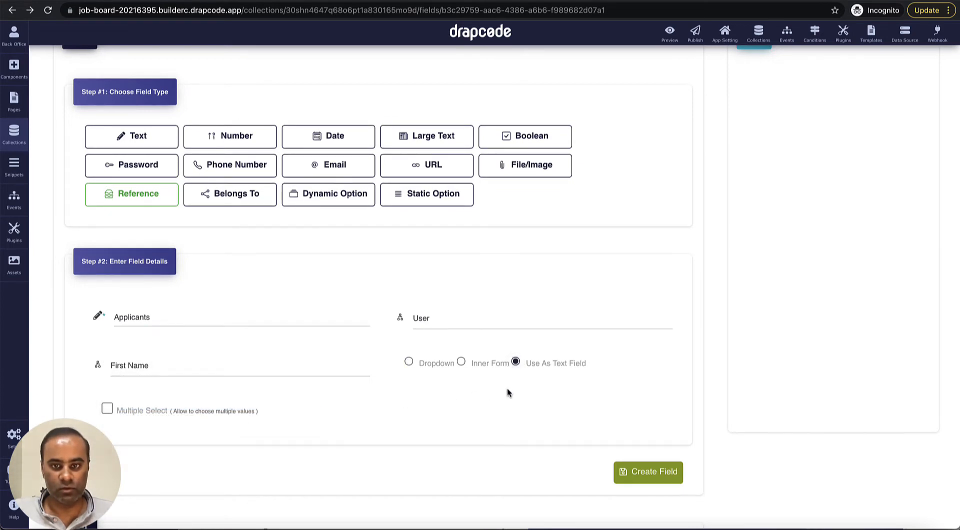
scroll(520, 393, down, 1)
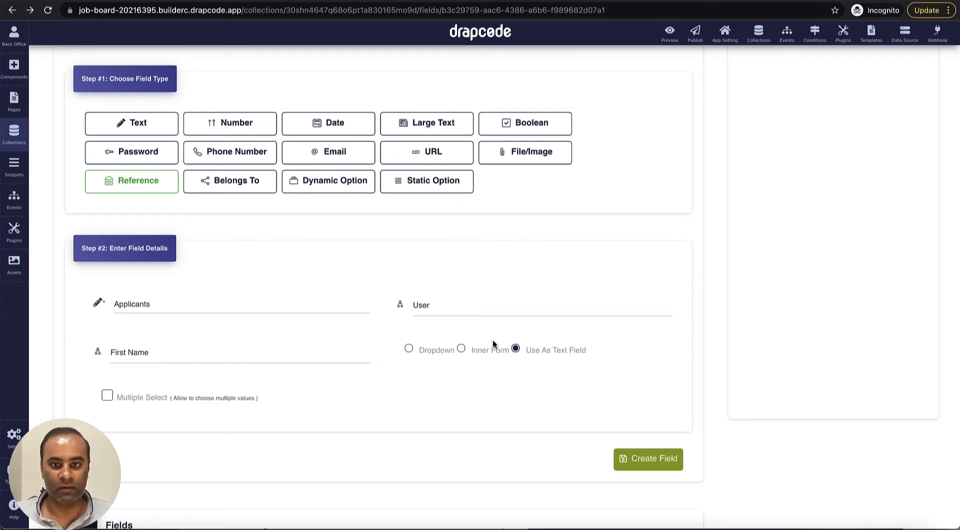
scroll(557, 374, down, 2)
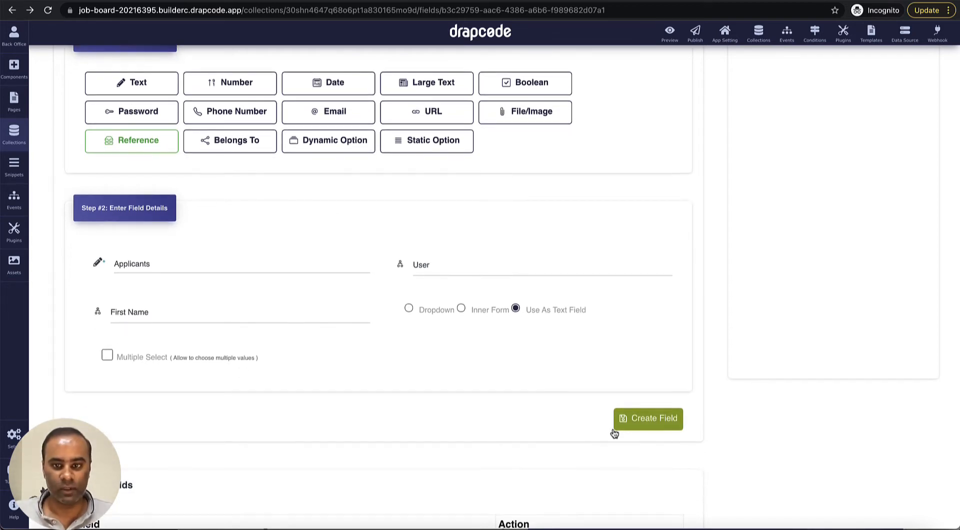
click(654, 426)
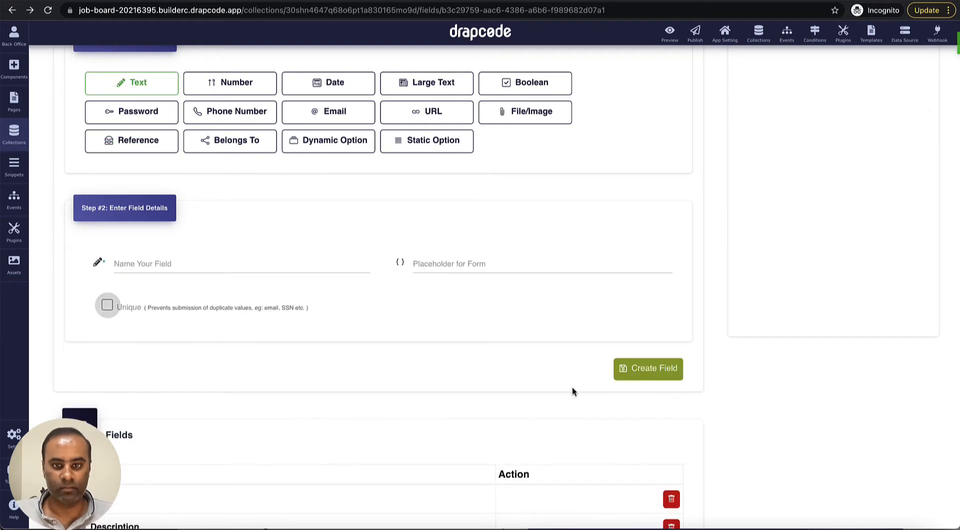
scroll(572, 387, down, 5)
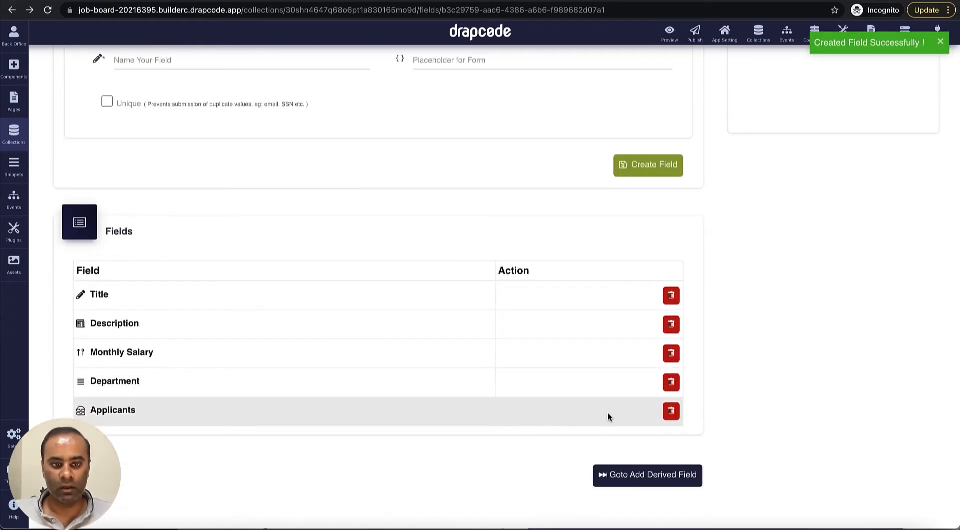
scroll(607, 412, up, 7)
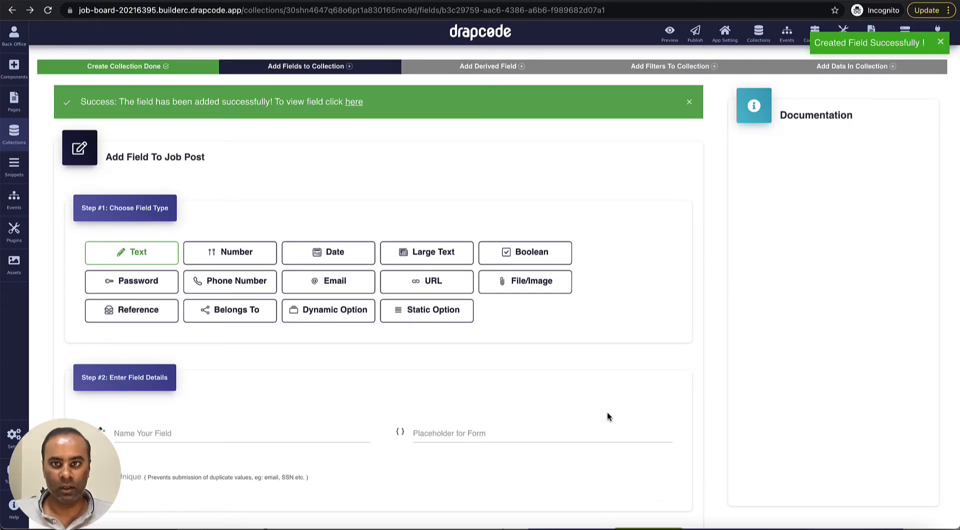
Step: View the Job Post collection's settings, then bring up the app's Pages list
click(759, 32)
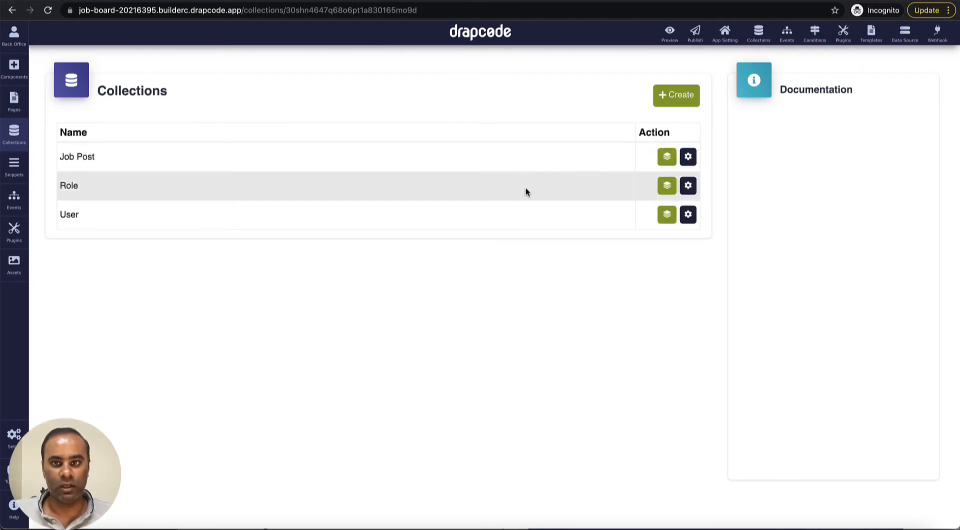
click(688, 157)
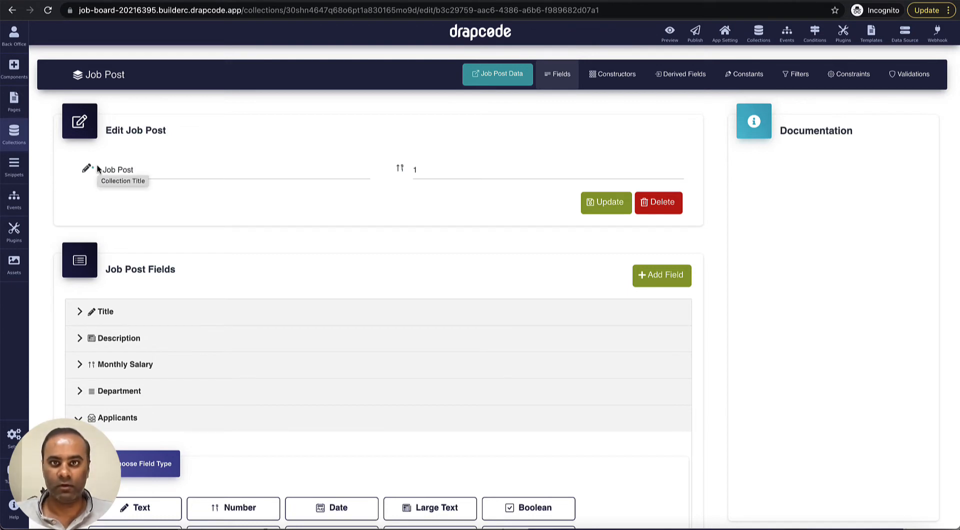
click(14, 100)
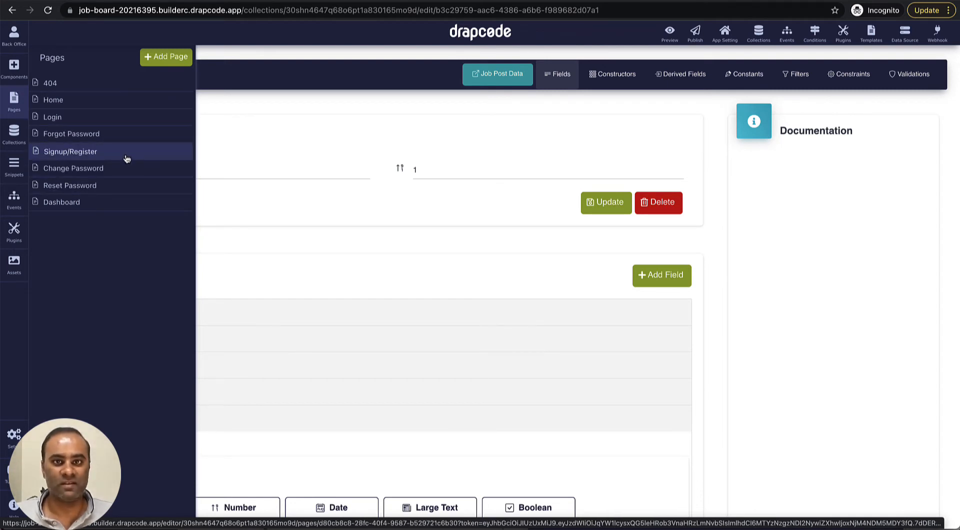
Step: Create an 'Admin Dashboard' page restricted to users with the Admin Manager role
click(159, 61)
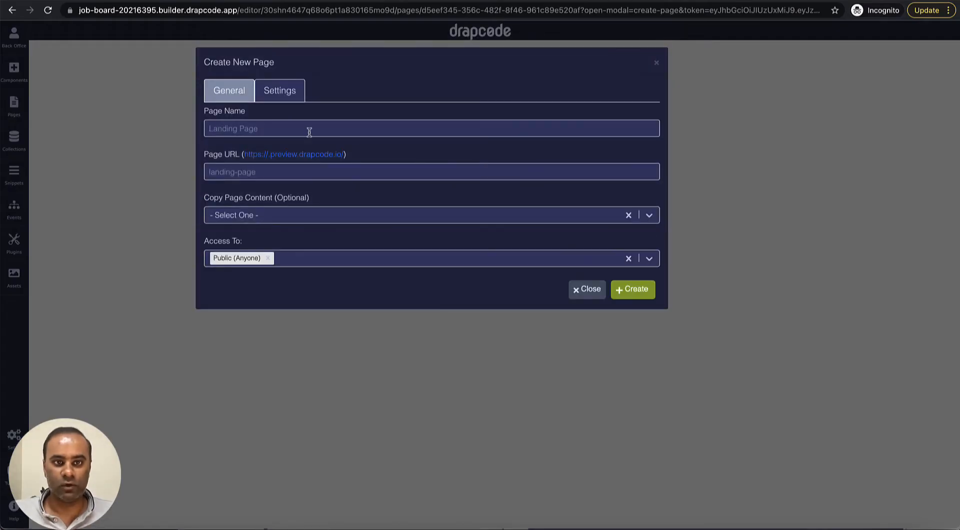
text(Admin )
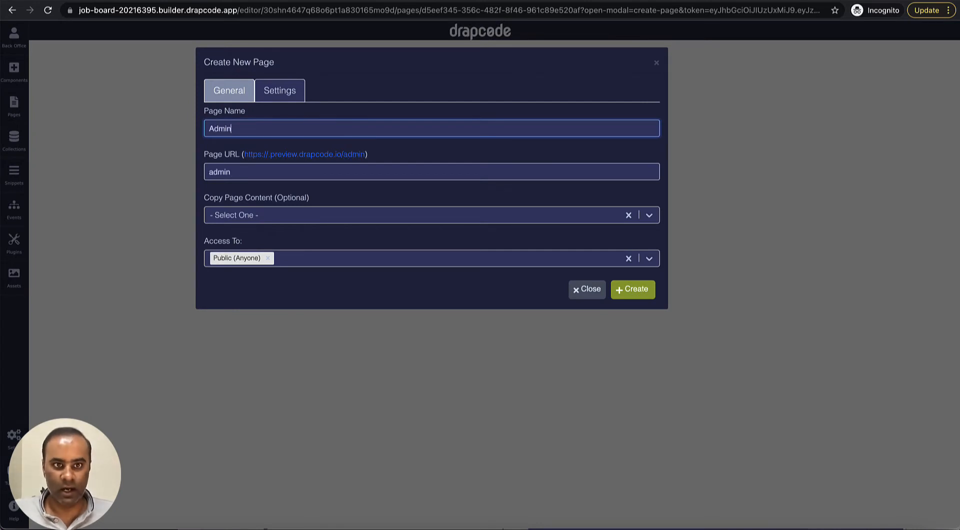
text(Dashboard)
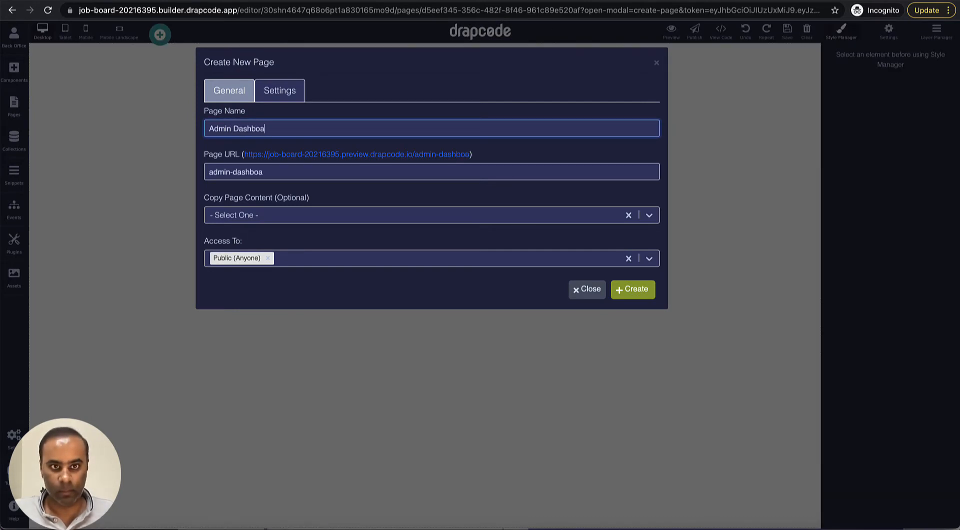
click(330, 263)
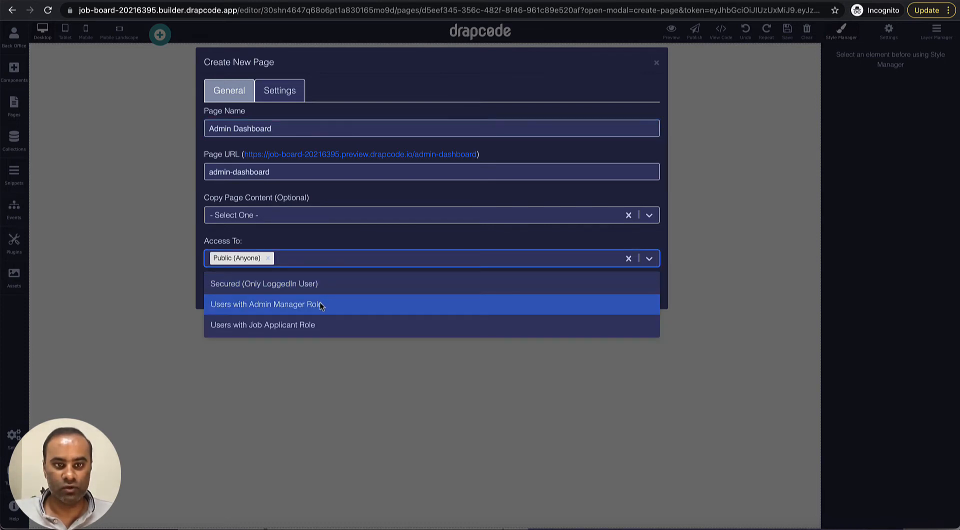
click(289, 308)
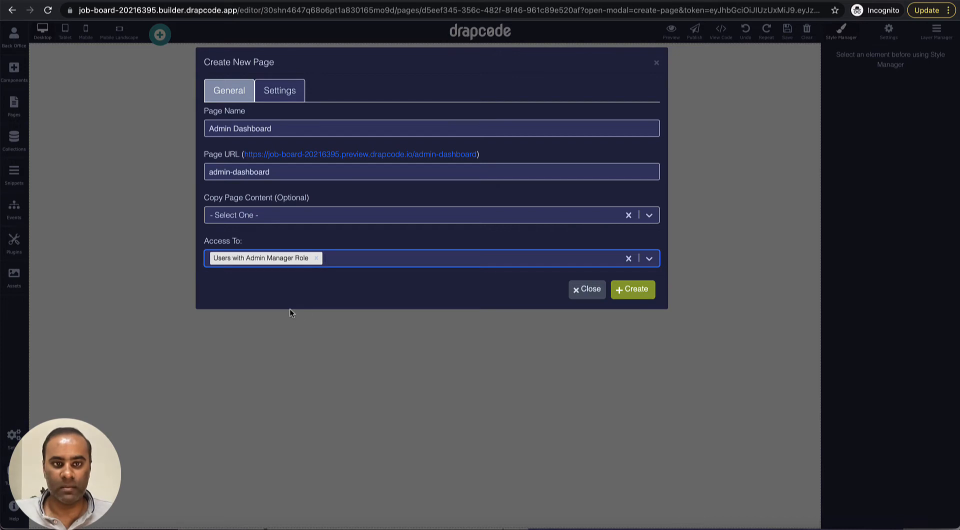
click(632, 294)
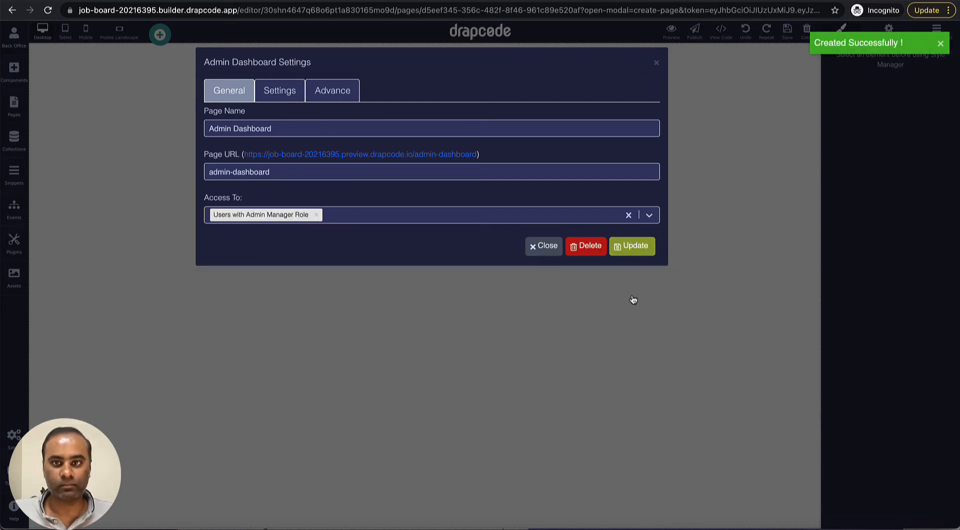
Step: Close the new page's settings, confirm it under Pages, and show the Snippets panel
click(656, 62)
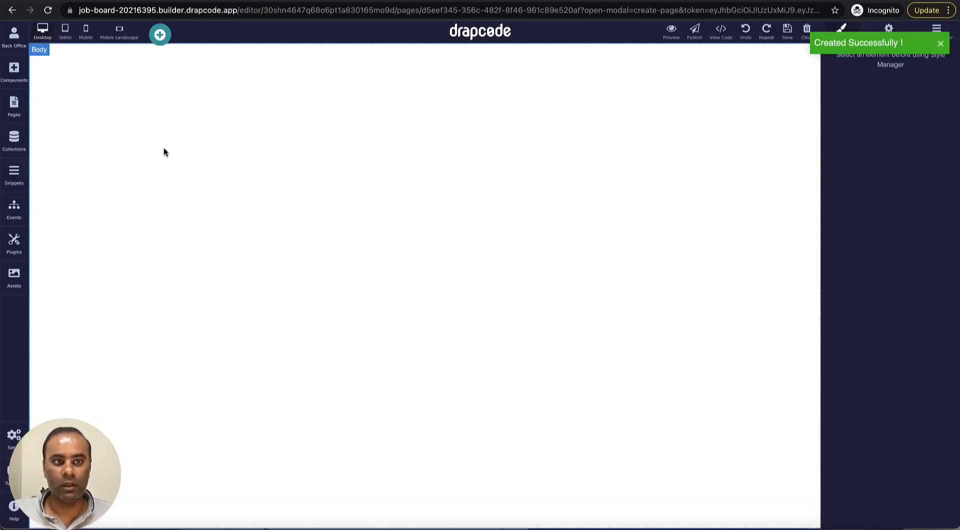
click(17, 114)
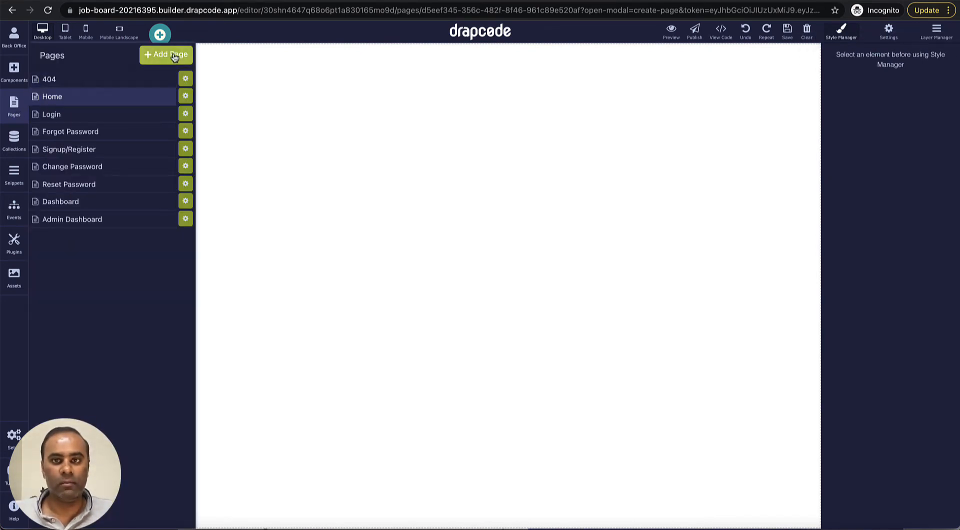
click(21, 104)
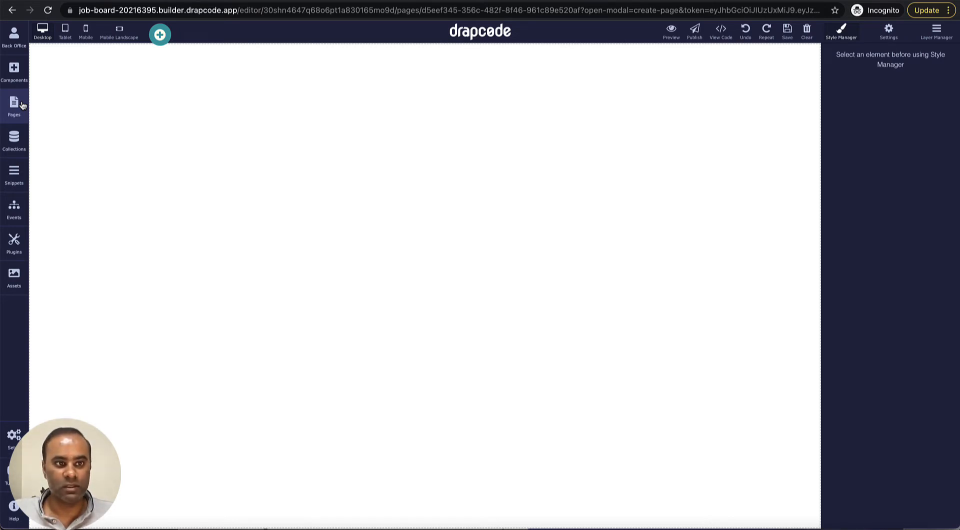
click(14, 174)
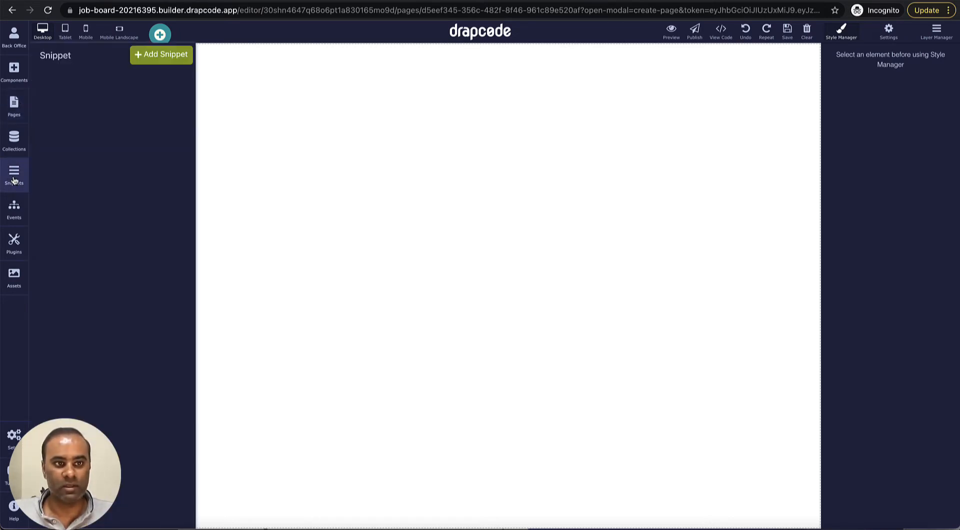
Step: Create a new snippet named 'Admin Header'
click(158, 56)
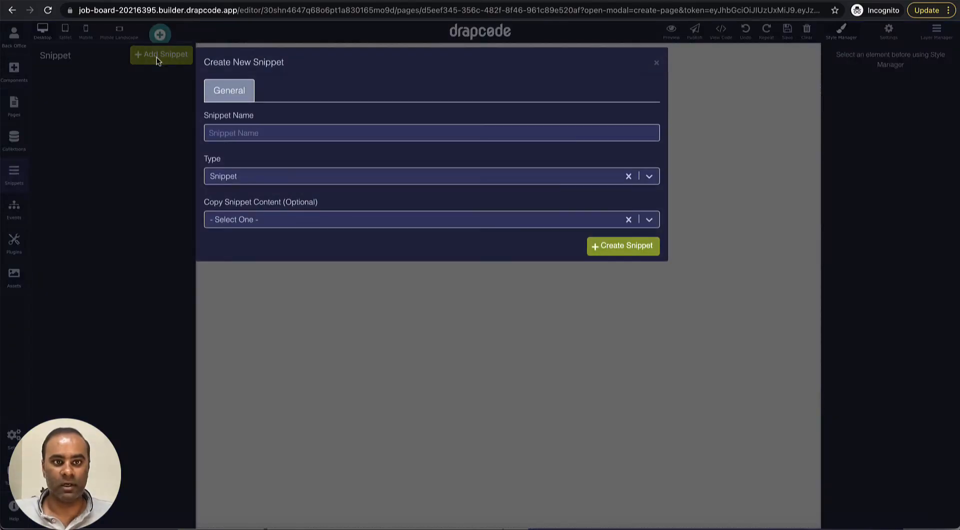
click(272, 131)
text(A)
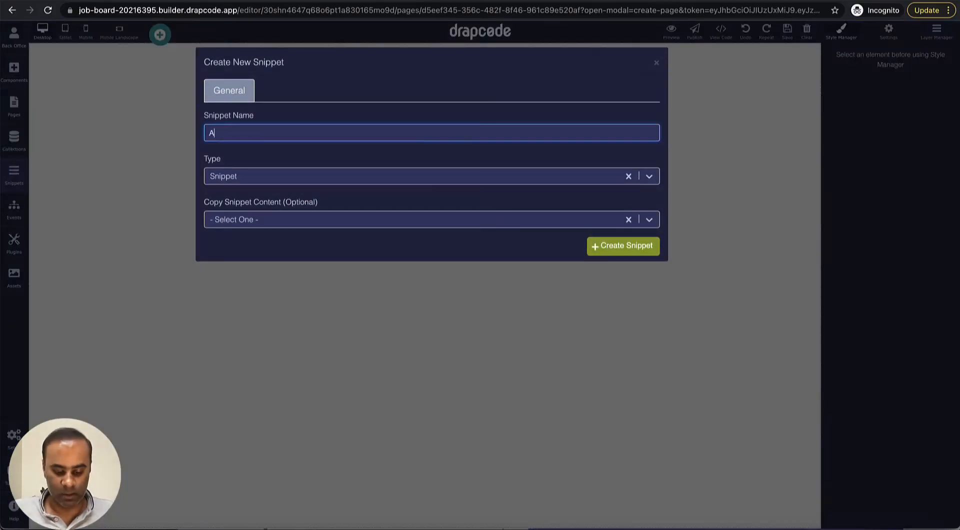
text(dmin Header)
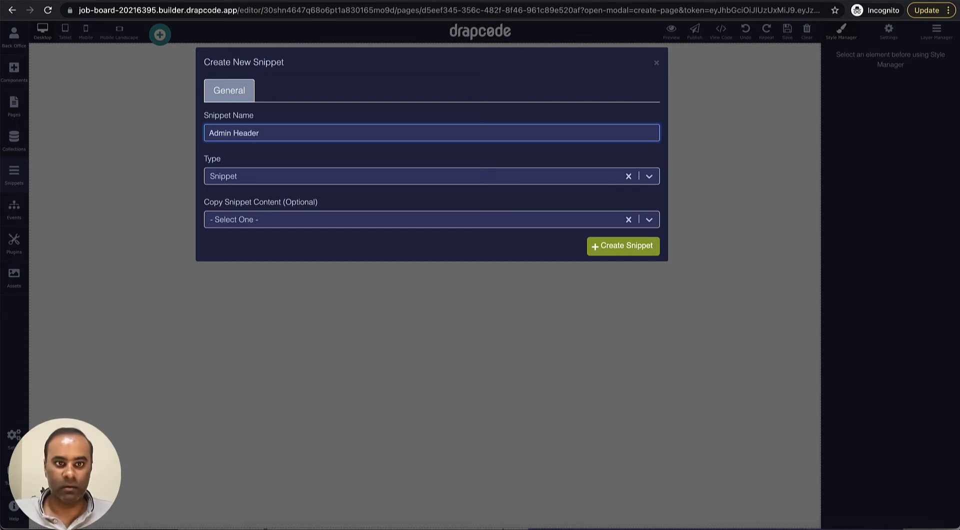
click(617, 250)
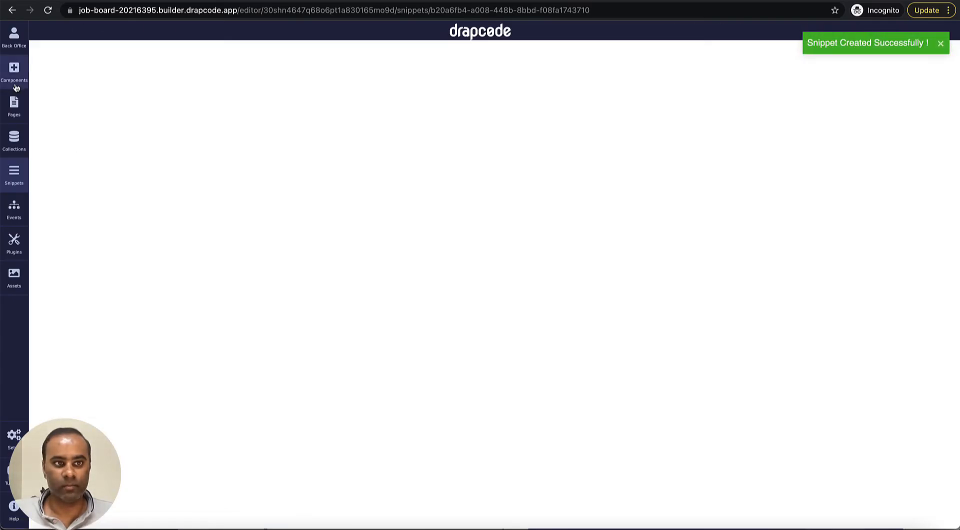
Step: Add a Navbar to the snippet and change its brand text to 'Job Board 2021'
click(15, 81)
click(16, 81)
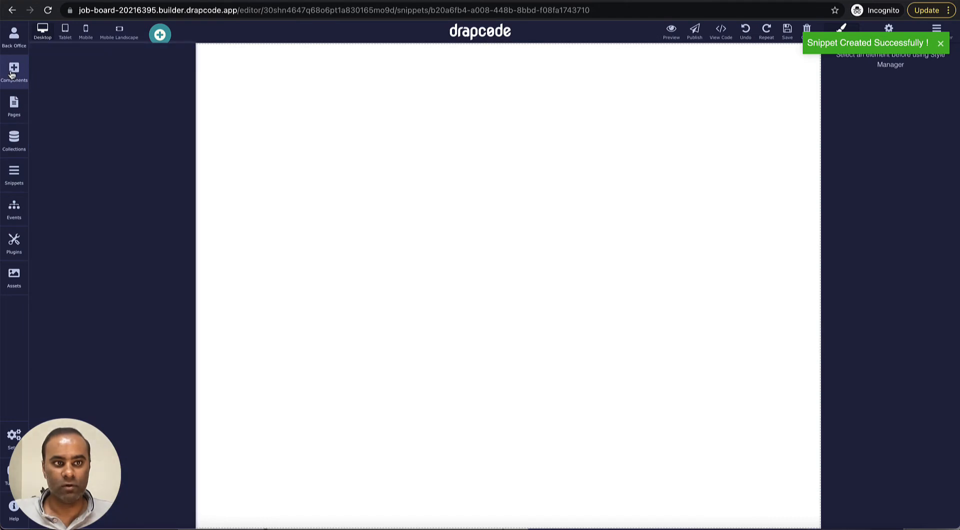
click(158, 35)
scroll(313, 195, down, 5)
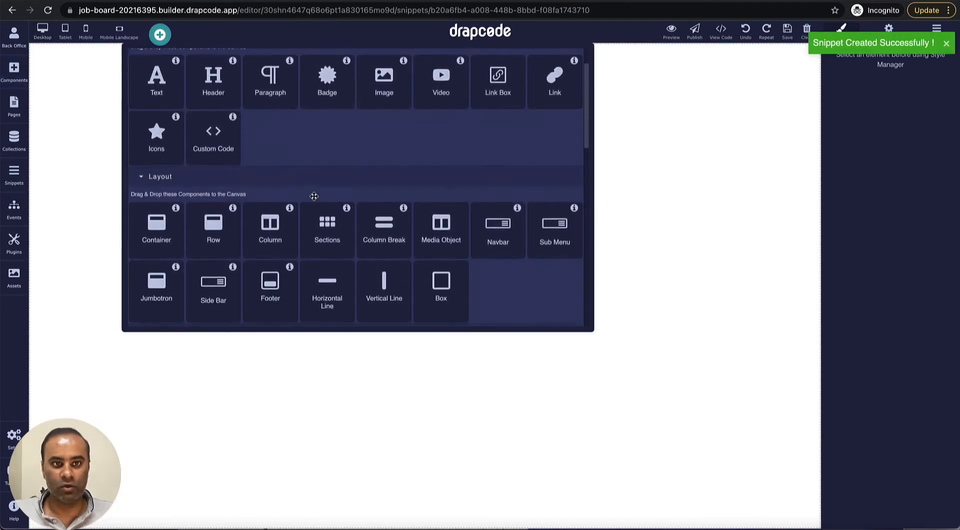
scroll(313, 194, up, 1)
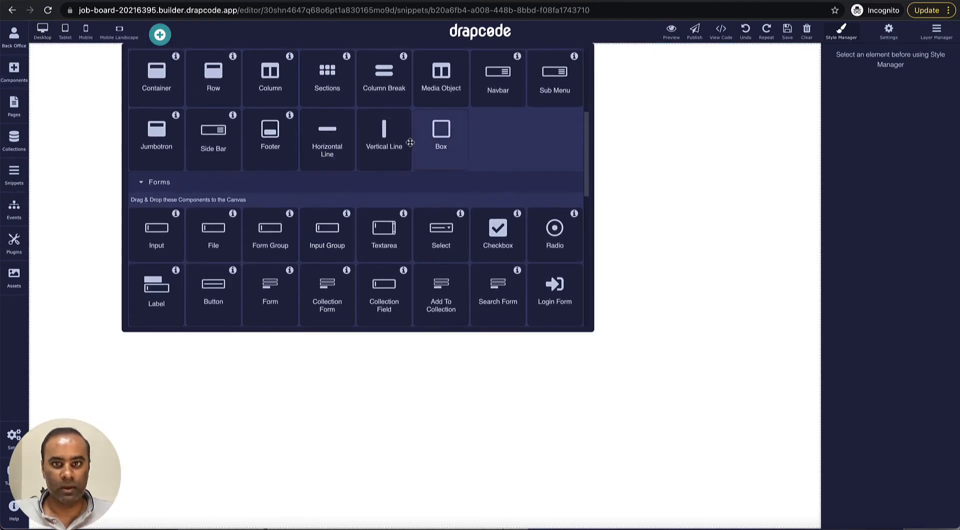
drag(499, 82, 543, 148)
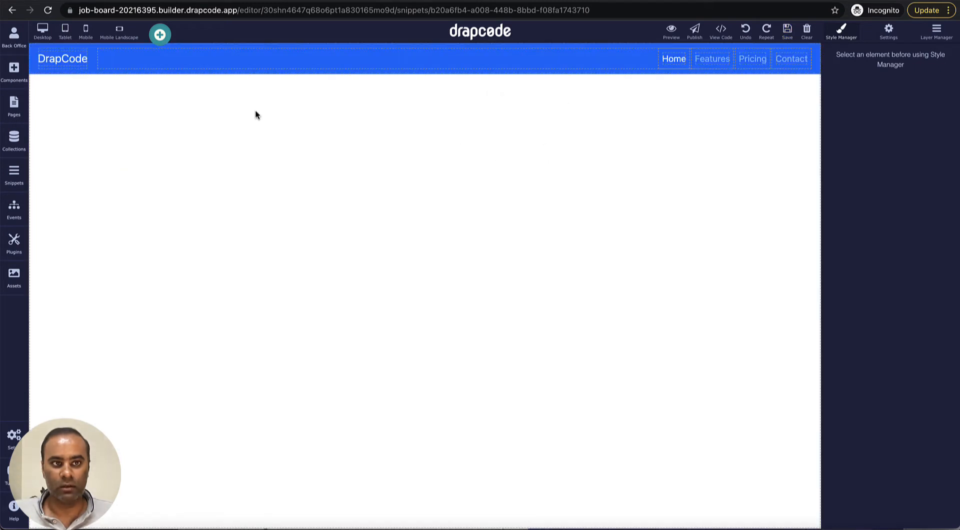
double_click(70, 63)
text(J)
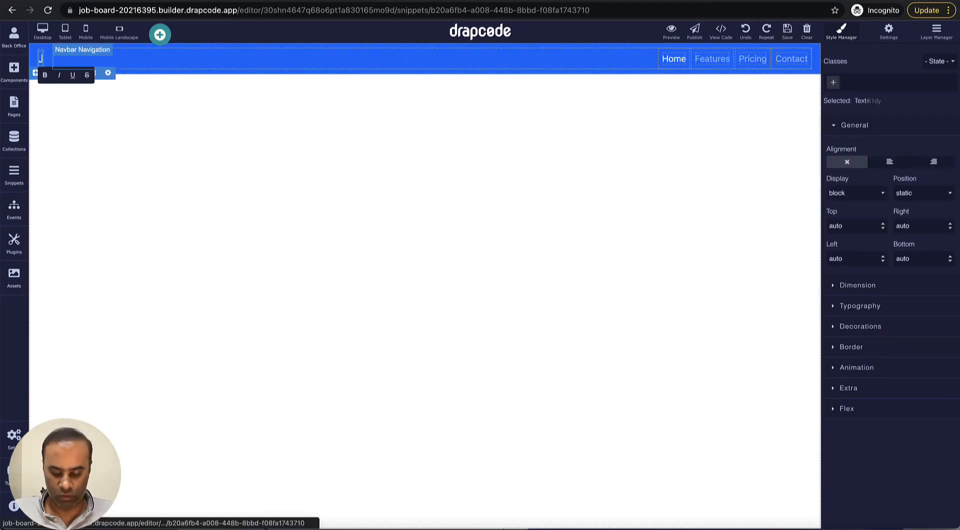
text(ob Board 2021)
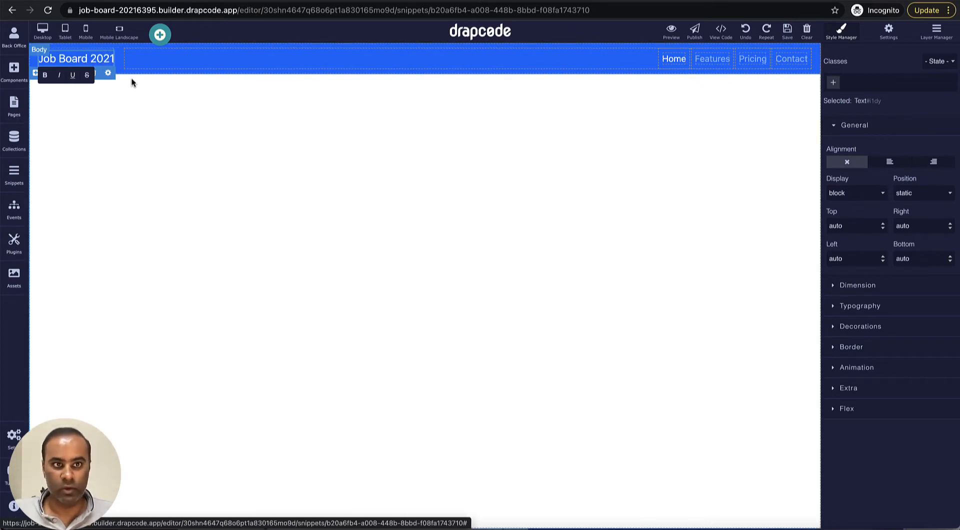
click(300, 161)
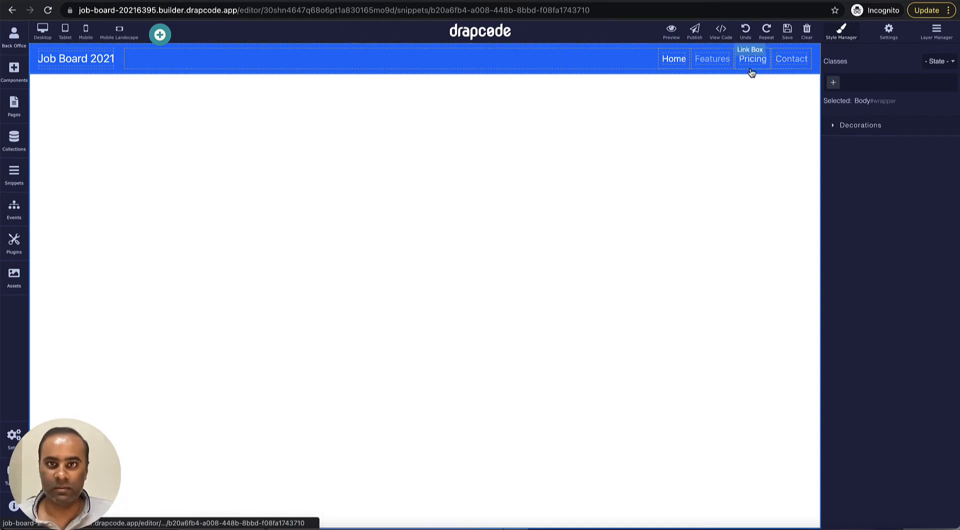
Step: Rename the navbar links to 'Job Lists' and 'Logout' and delete the Pricing link
double_click(721, 61)
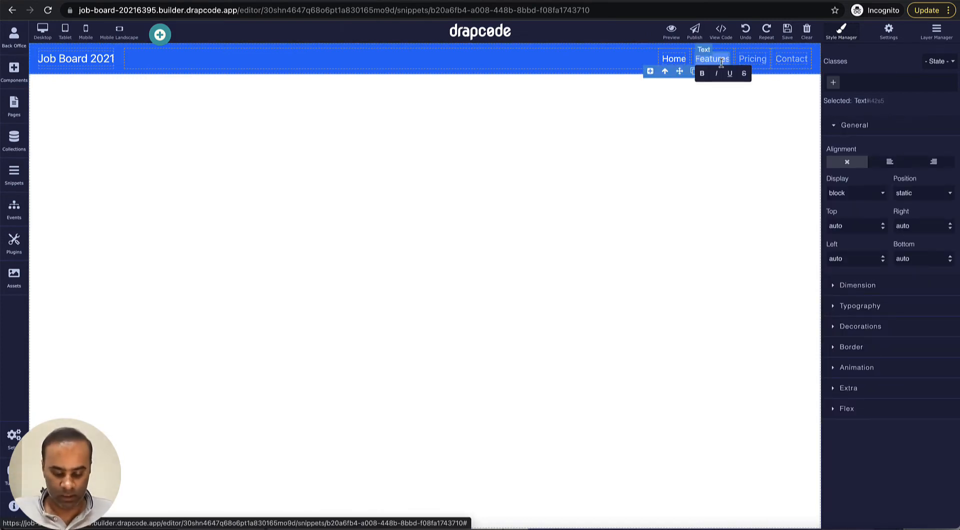
text(Job L)
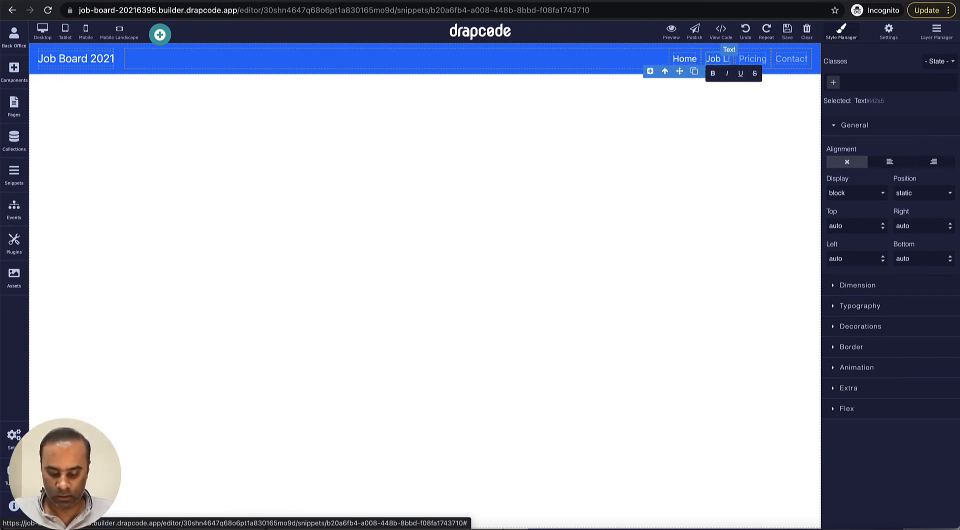
text(ists)
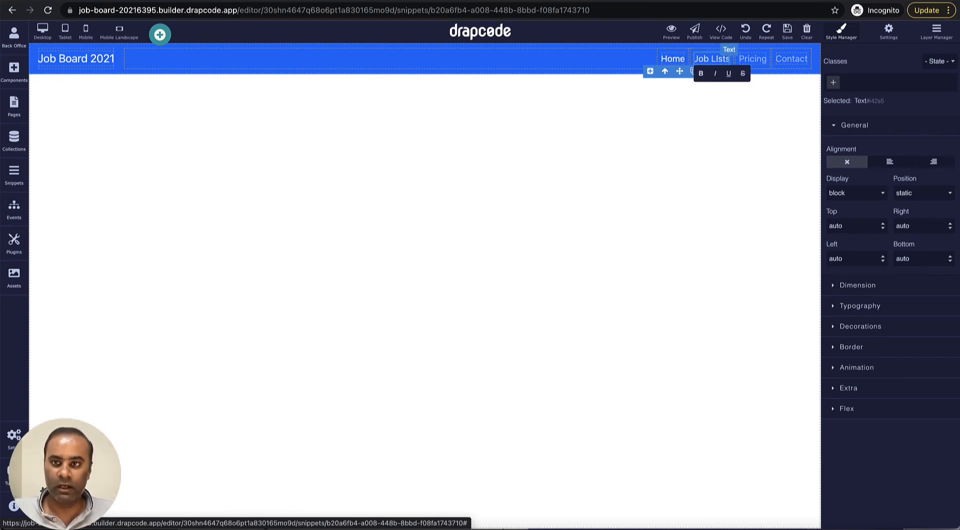
click(764, 71)
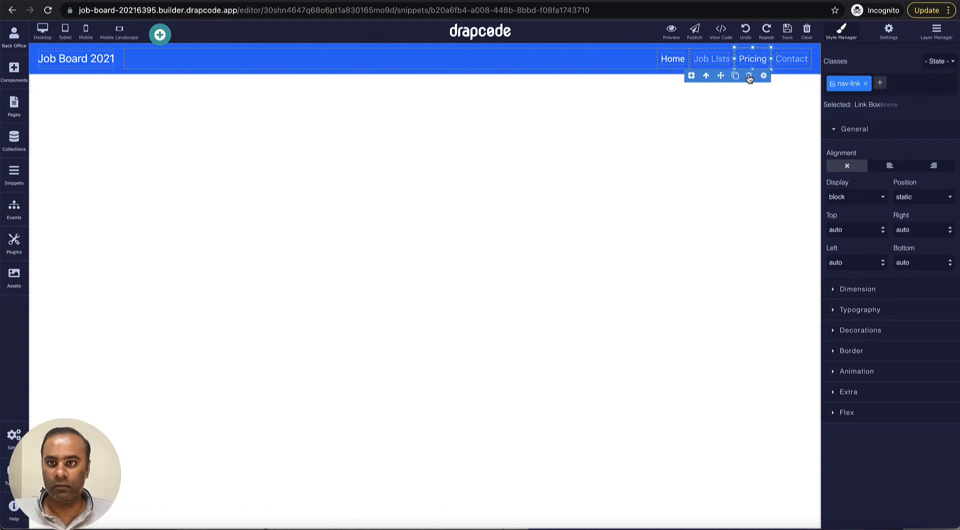
click(748, 76)
double_click(798, 61)
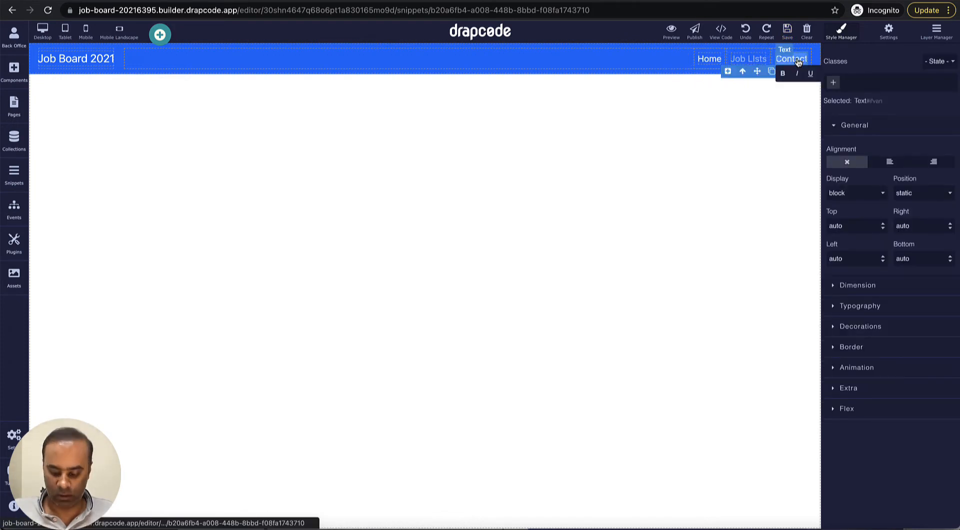
text(Logout)
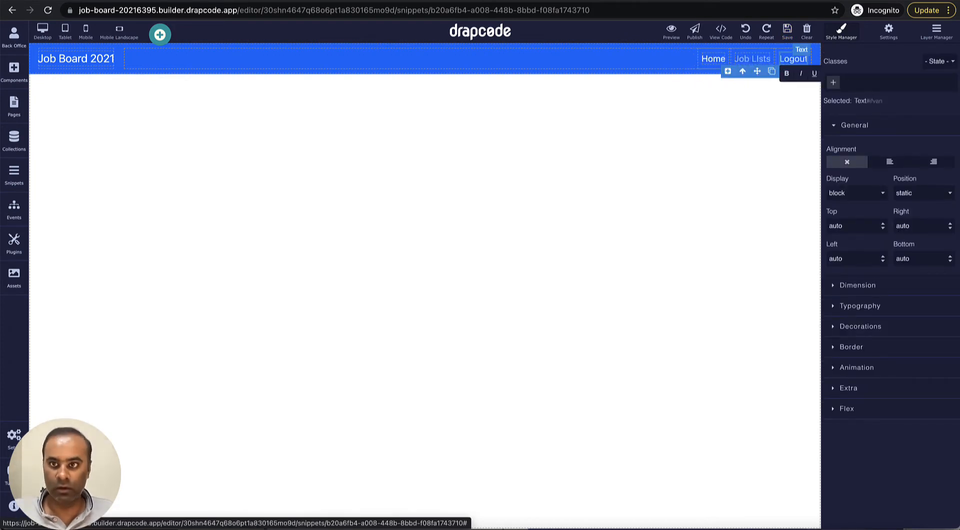
click(759, 103)
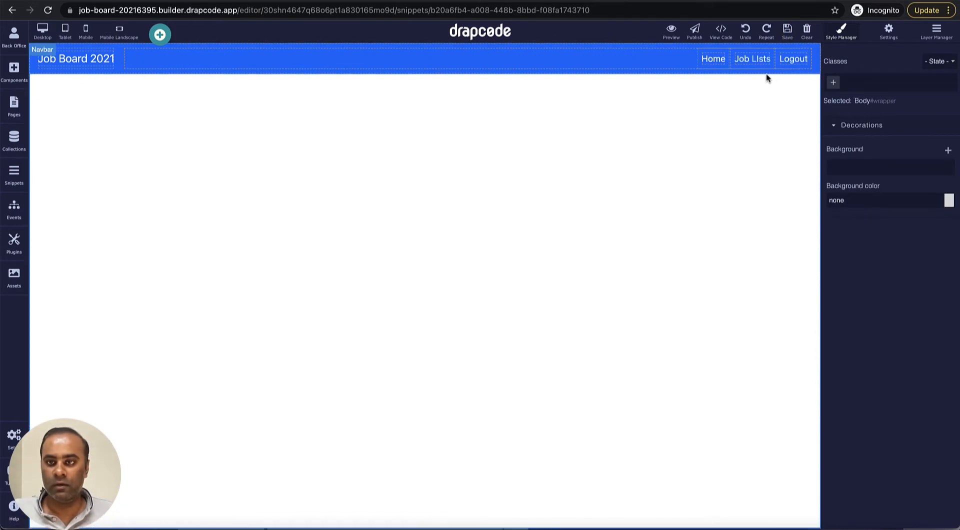
double_click(757, 62)
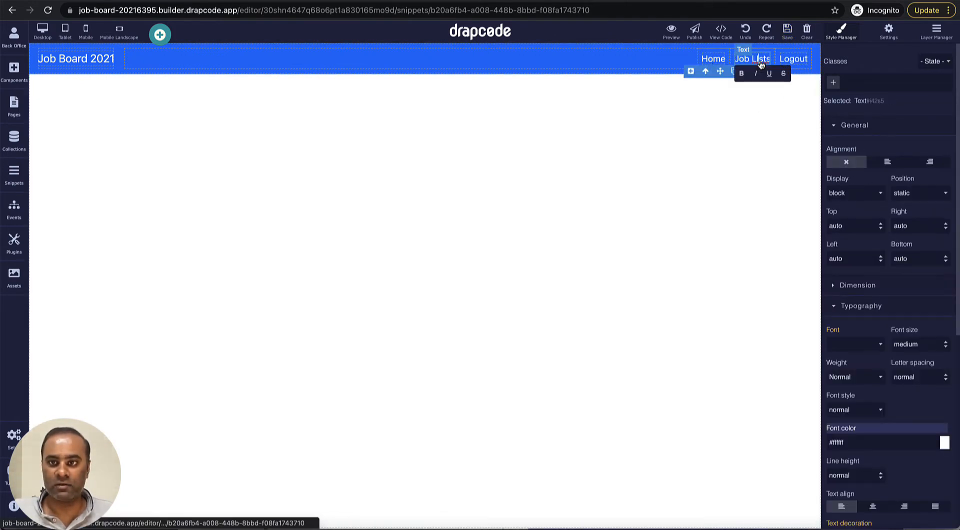
key(BackSpace)
text(i)
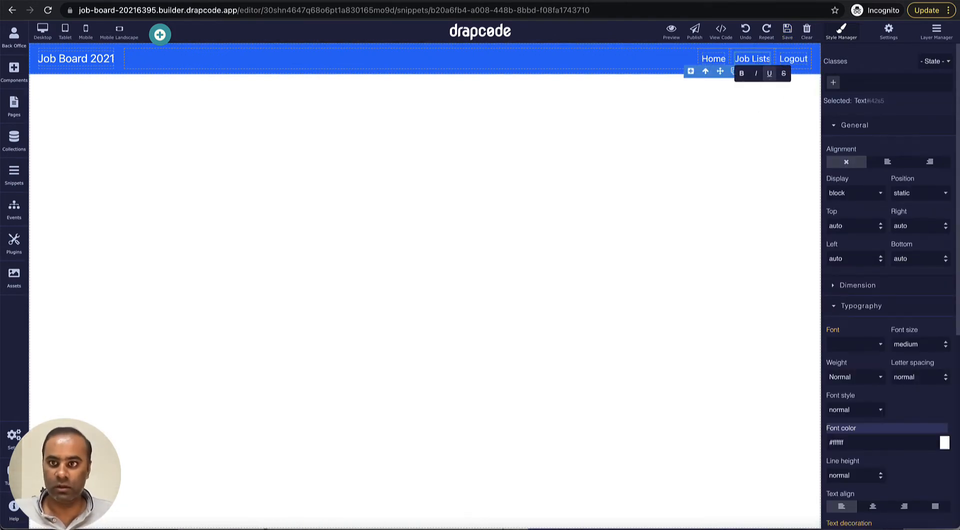
click(770, 111)
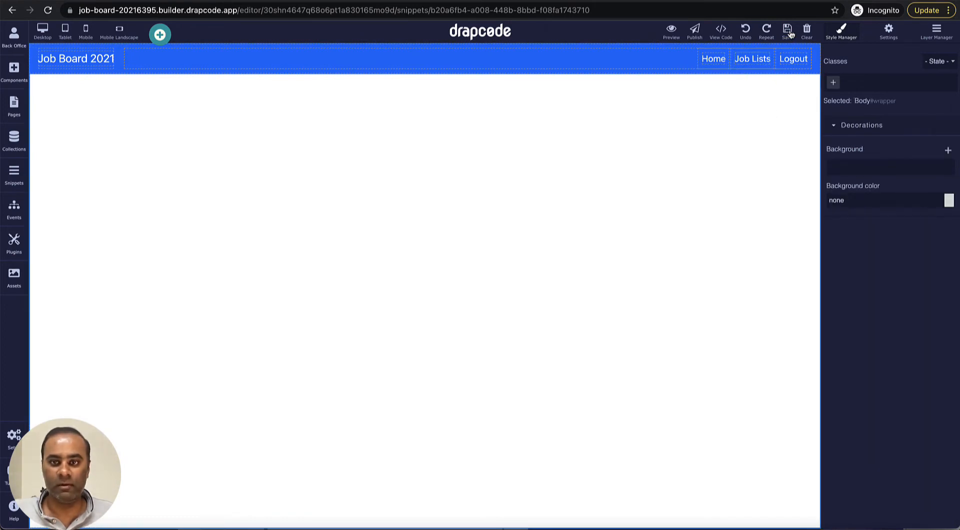
click(14, 181)
Step: Create a second snippet of type Snippet named 'Applicant Header'
click(159, 55)
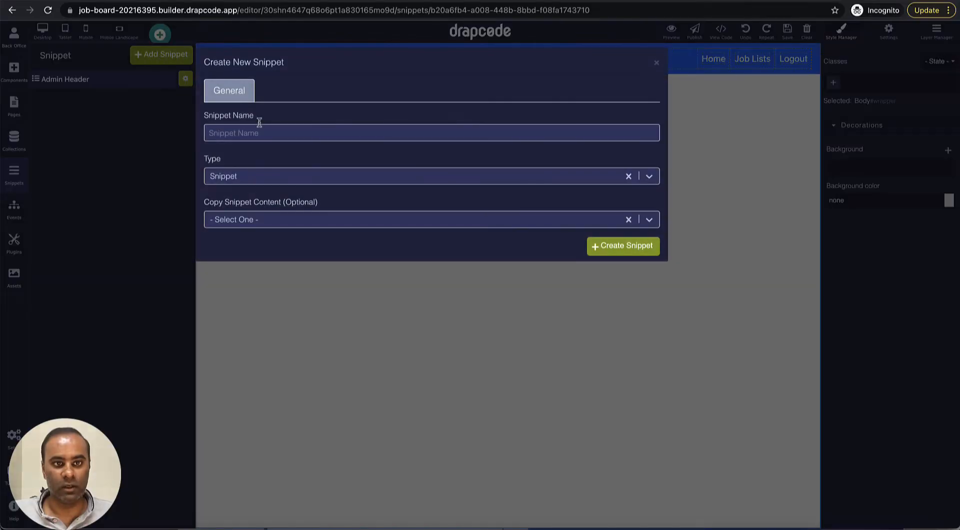
click(259, 128)
text(Appl)
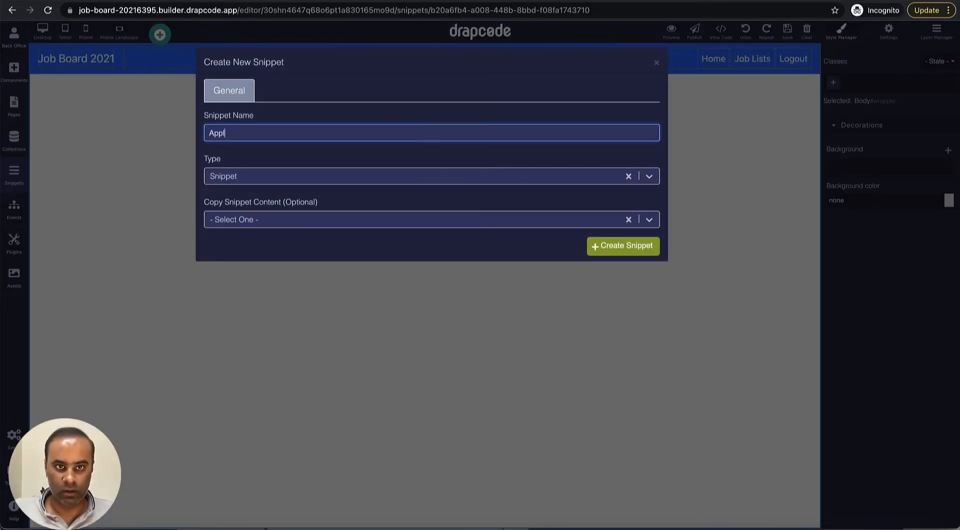
text(icant He)
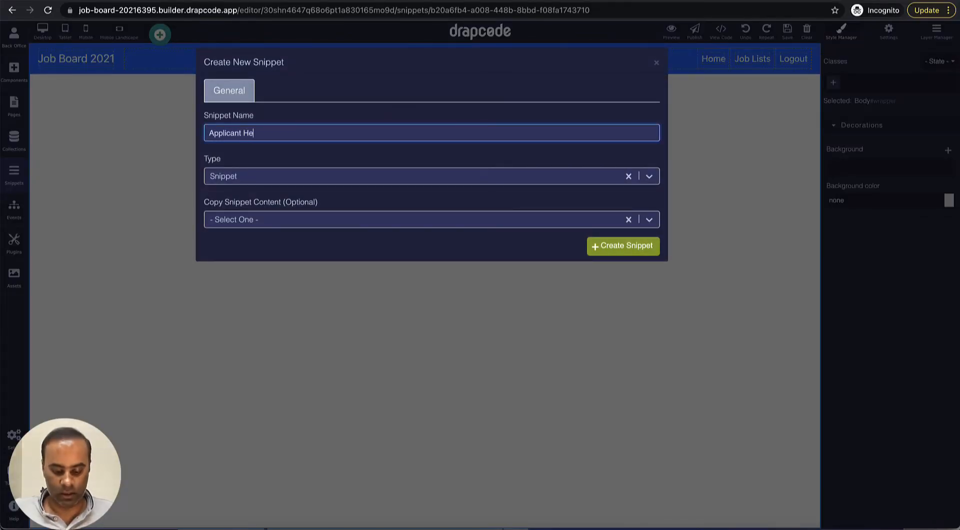
text(ader)
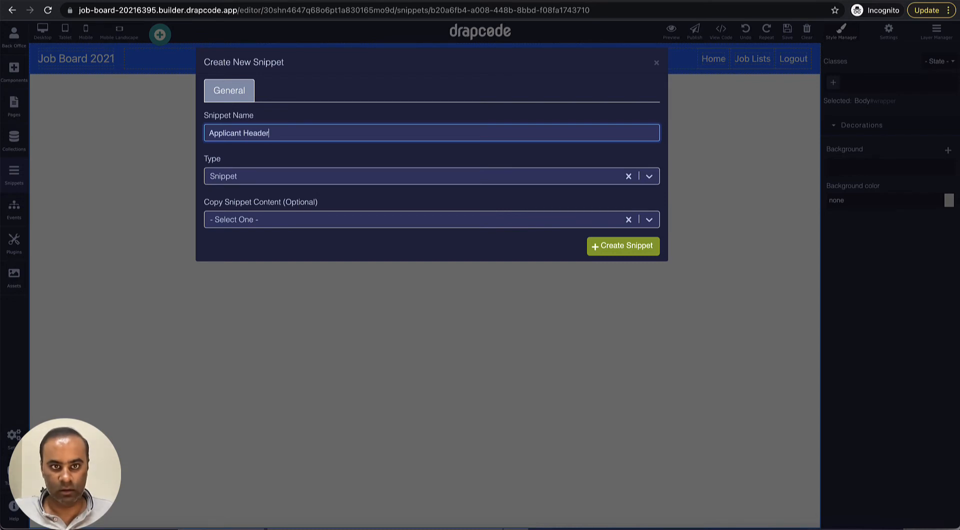
click(612, 253)
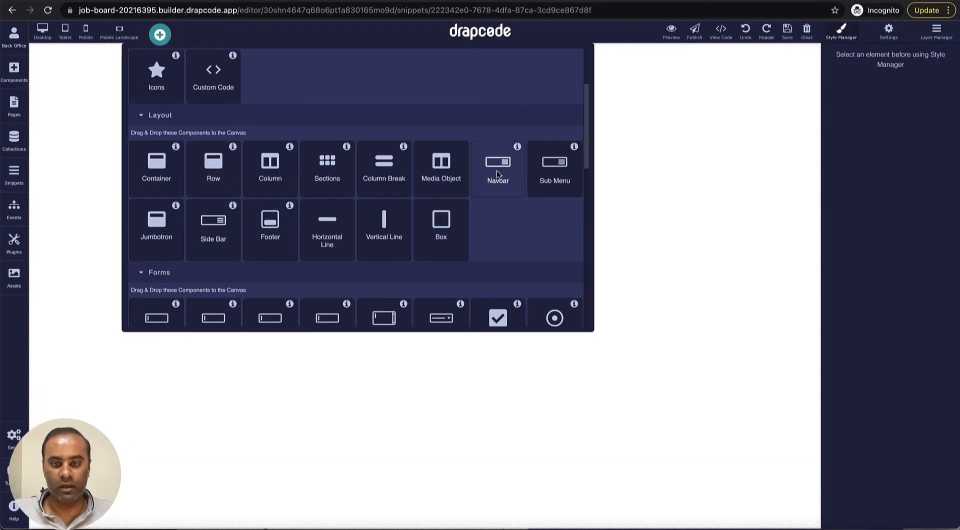
Step: Add a Navbar to the Applicant Header snippet with brand text 'Job Board 2021'
drag(497, 170, 541, 213)
click(72, 65)
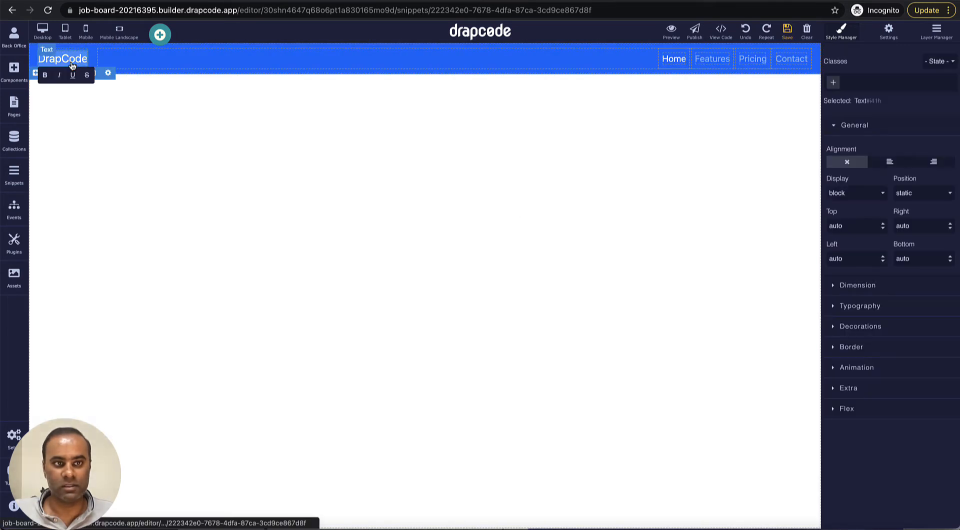
double_click(72, 65)
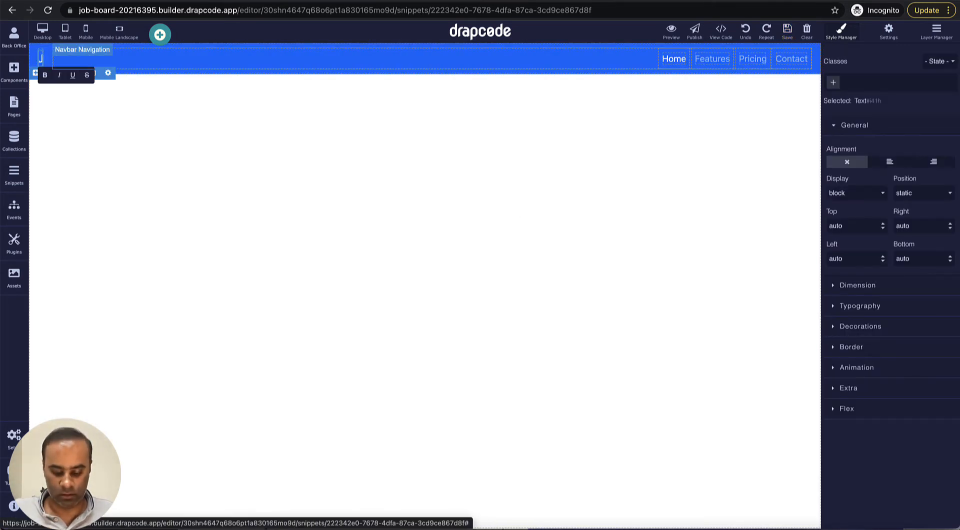
text(Job Board)
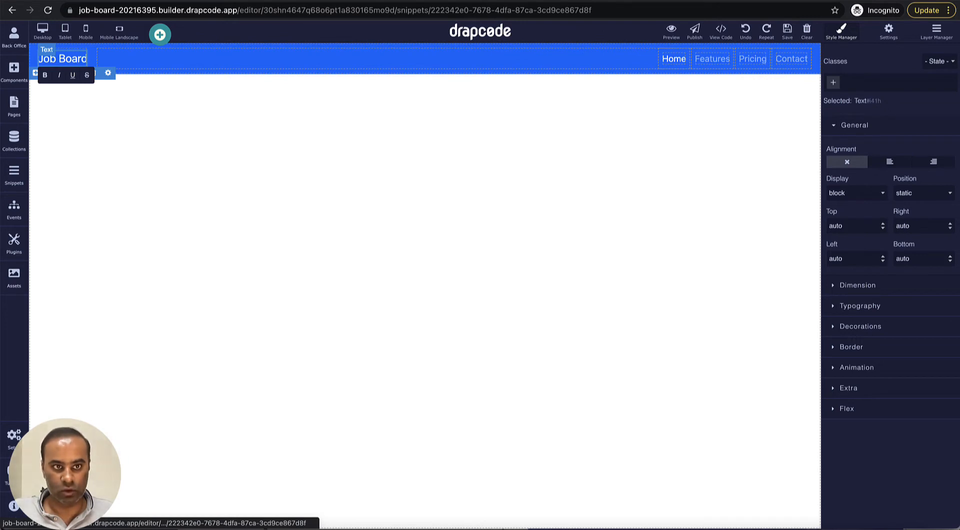
text( 2021)
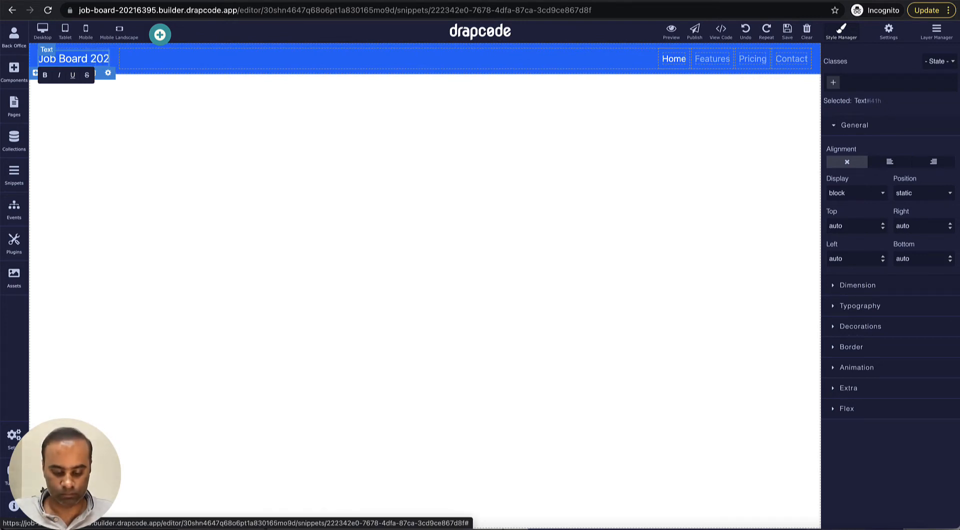
Step: Rename Features to 'Jobs' and Contact to 'Logout', and remove the Pricing link
click(717, 67)
double_click(717, 59)
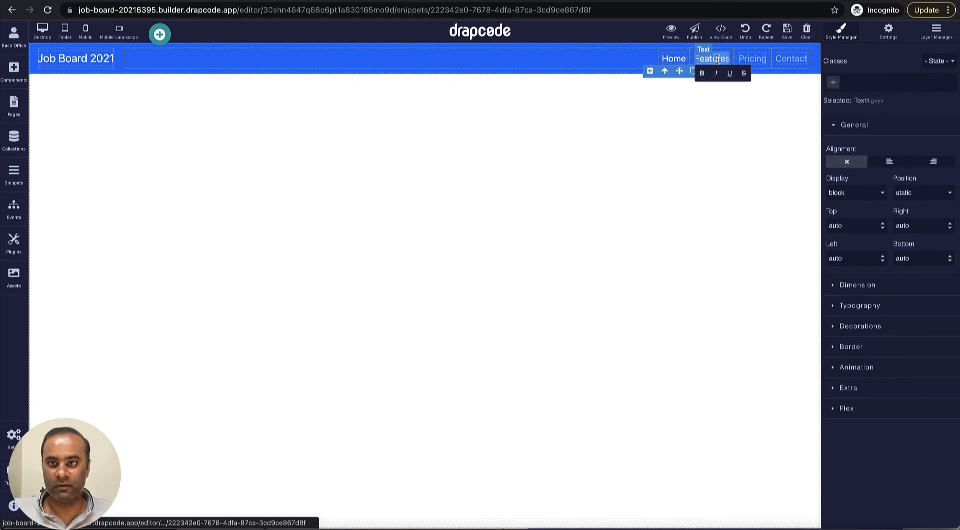
text(Jobs)
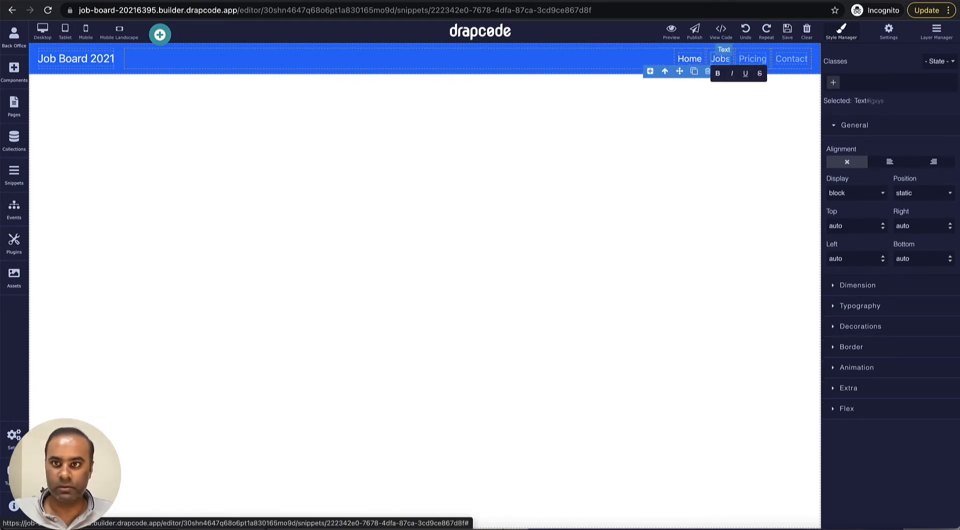
click(764, 62)
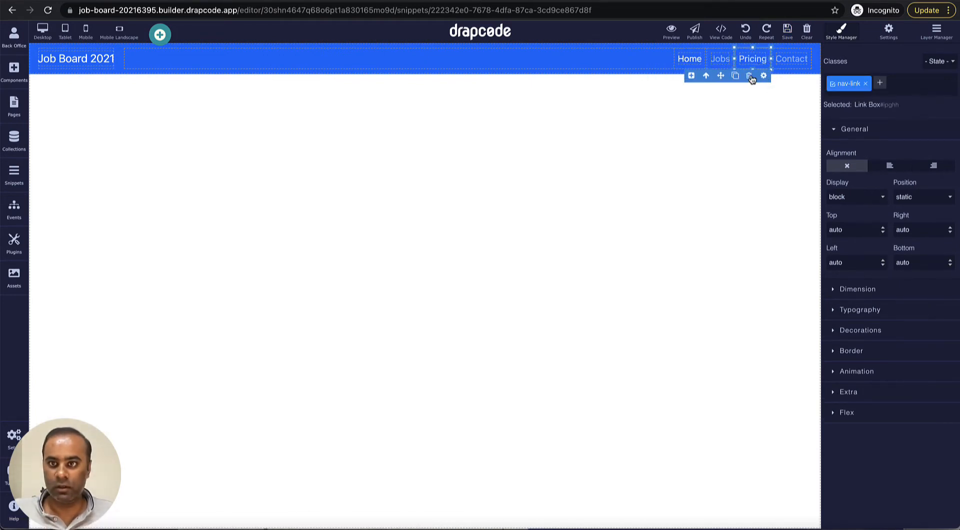
click(749, 76)
double_click(801, 60)
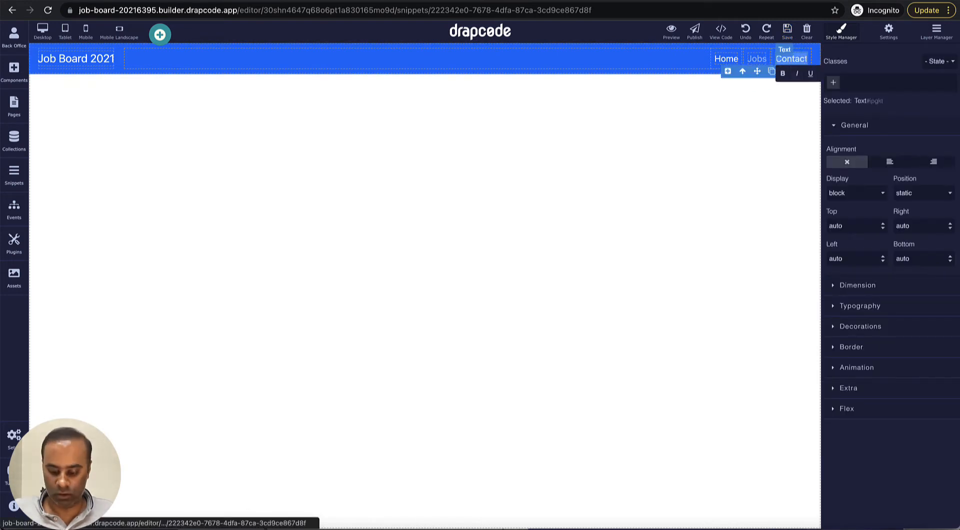
text(Logout)
click(600, 210)
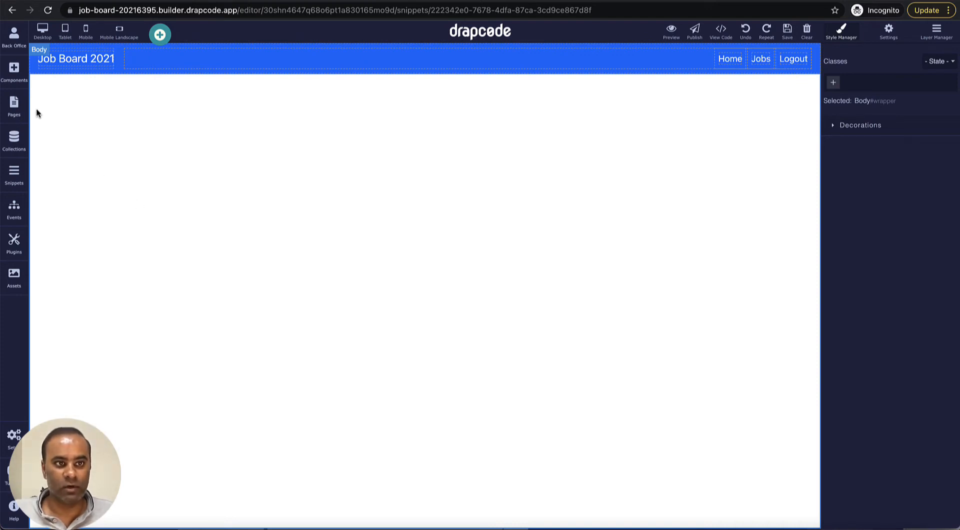
click(15, 106)
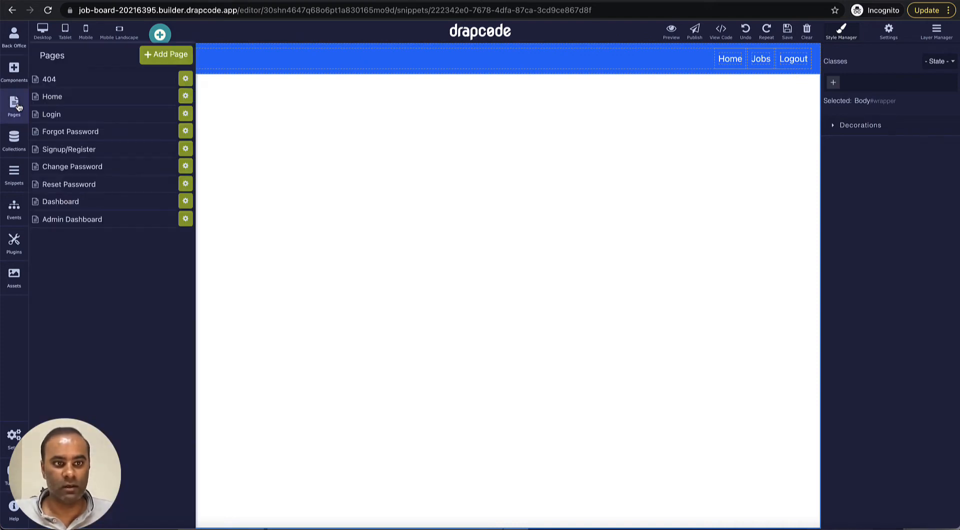
Step: Embed the Admin Header snippet at the top of the Admin Dashboard page
click(86, 226)
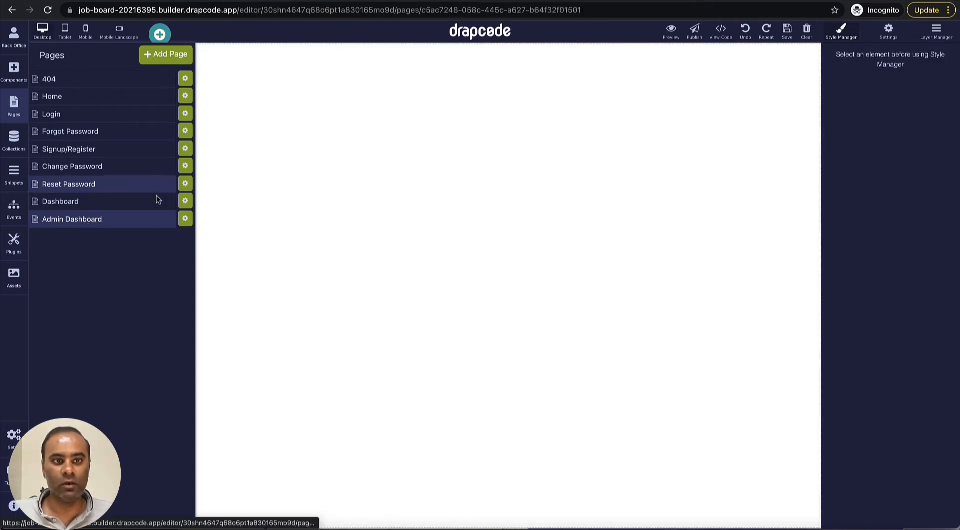
click(20, 78)
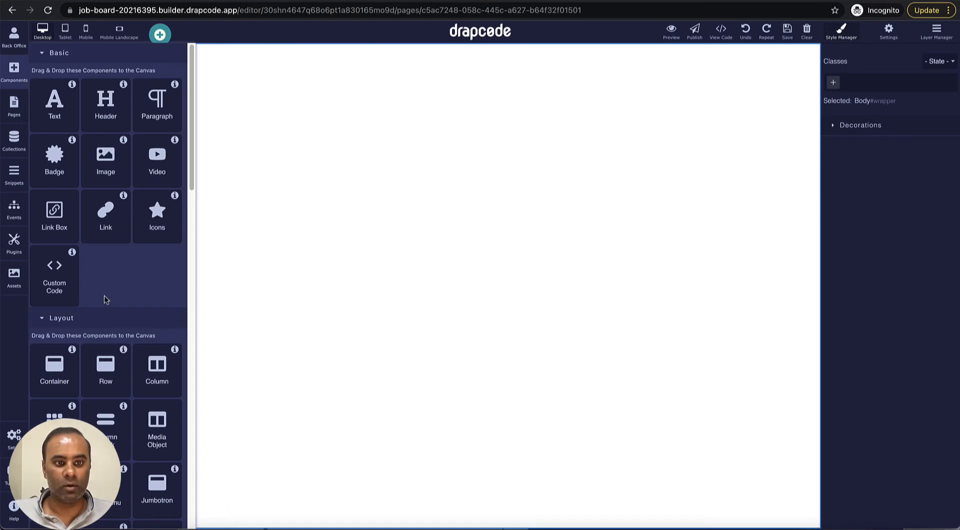
scroll(105, 296, down, 15)
scroll(106, 295, down, 3)
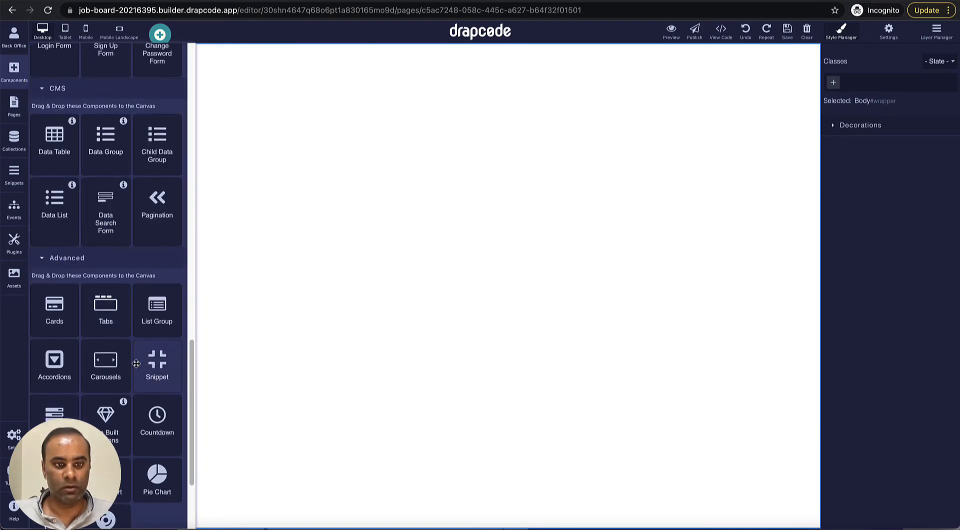
drag(156, 381, 263, 298)
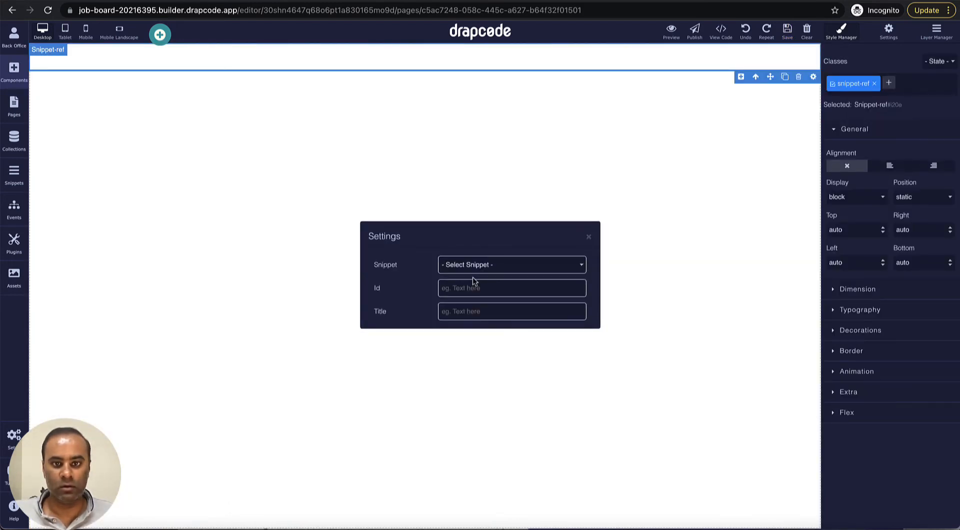
click(473, 265)
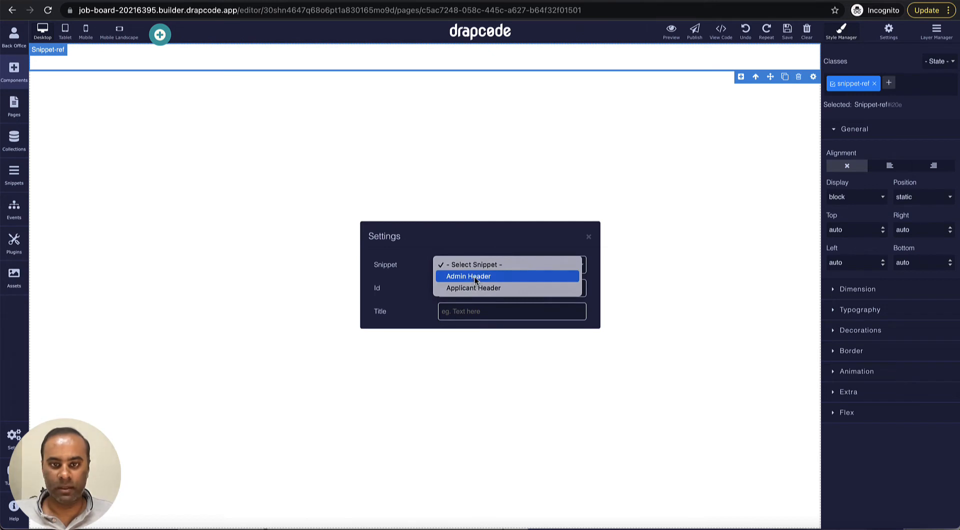
click(475, 279)
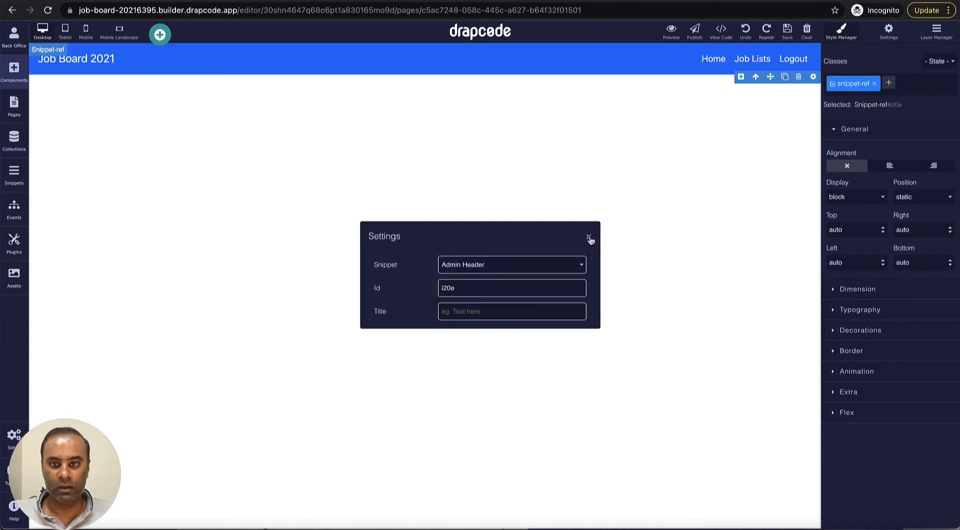
click(589, 236)
click(545, 188)
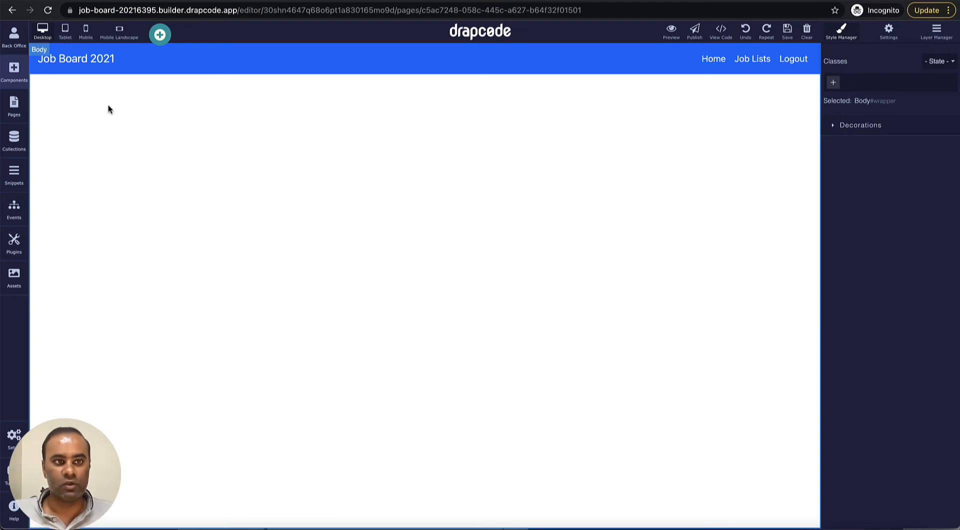
click(17, 73)
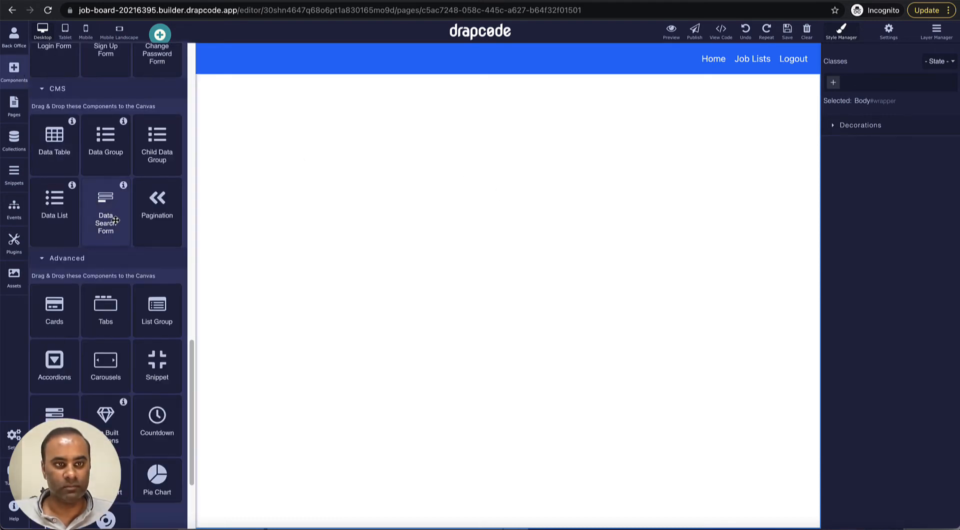
Step: Place a Header block below the navbar and replace its text with 'Admin Dashbord'
scroll(106, 224, up, 10)
scroll(115, 220, up, 5)
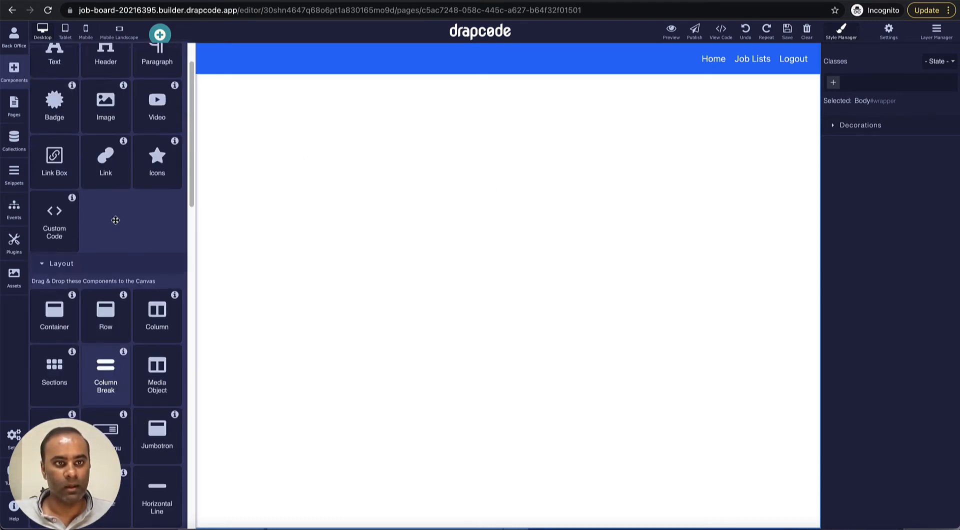
drag(108, 120, 184, 149)
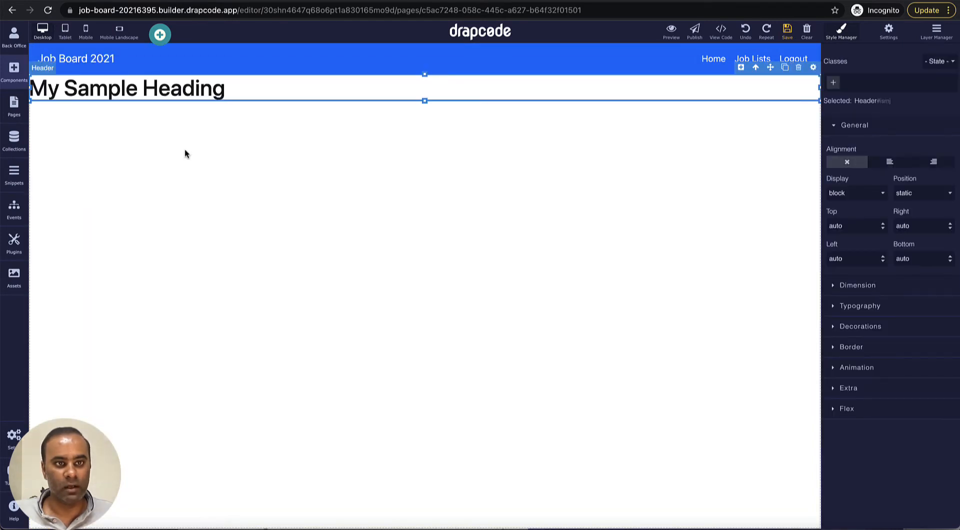
triple_click(173, 93)
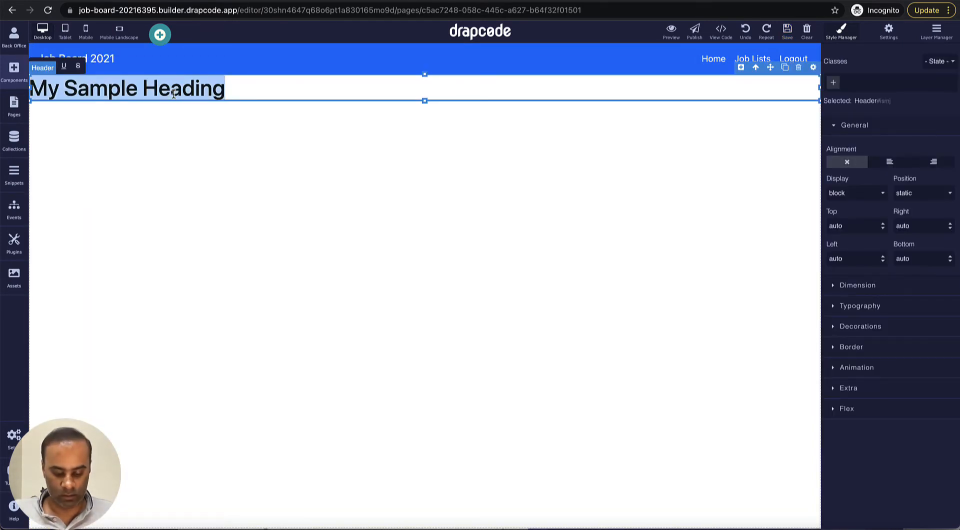
text(Admin A)
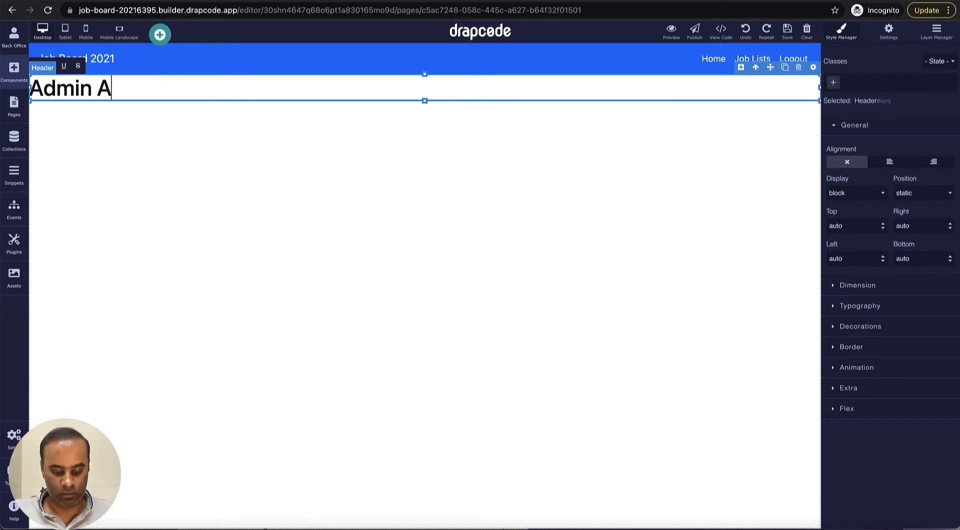
key(BackSpace)
text(Dashbo)
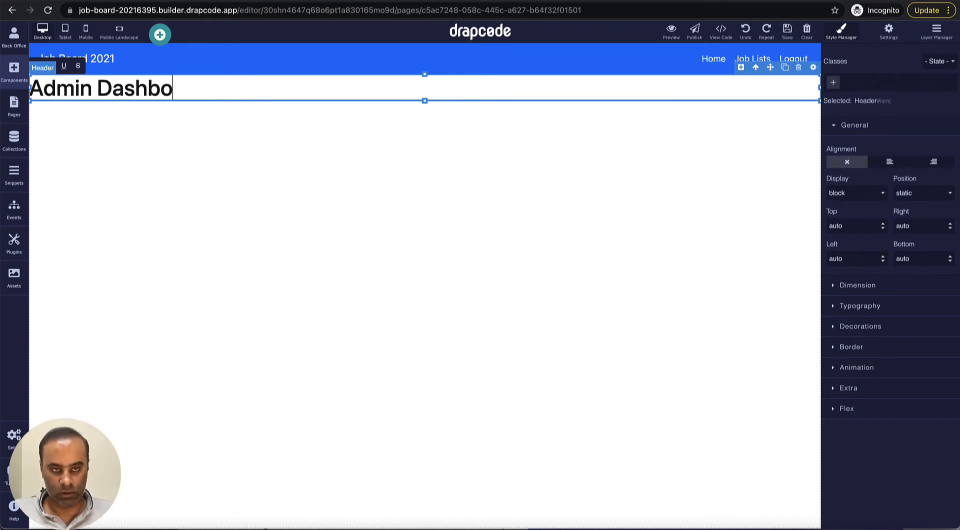
text(rd)
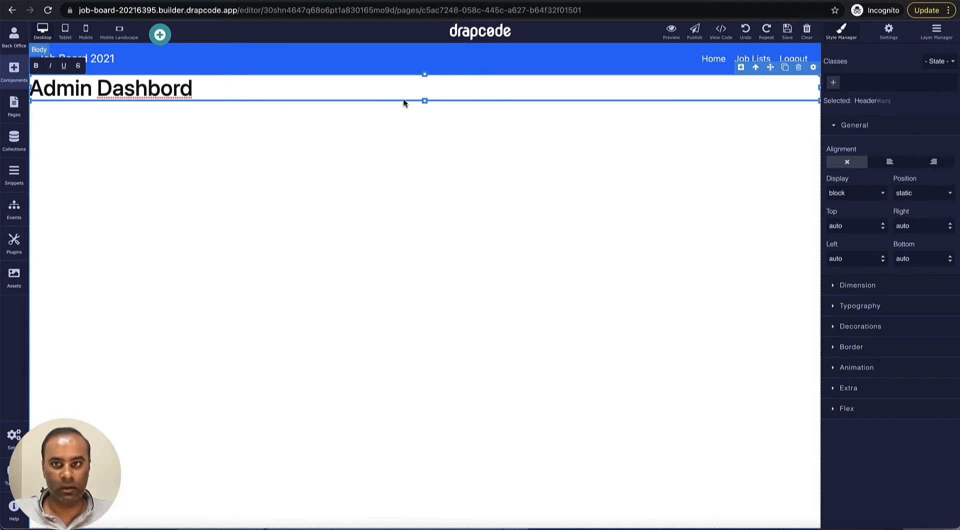
Step: Give the heading box 20 px right and left margins
click(858, 285)
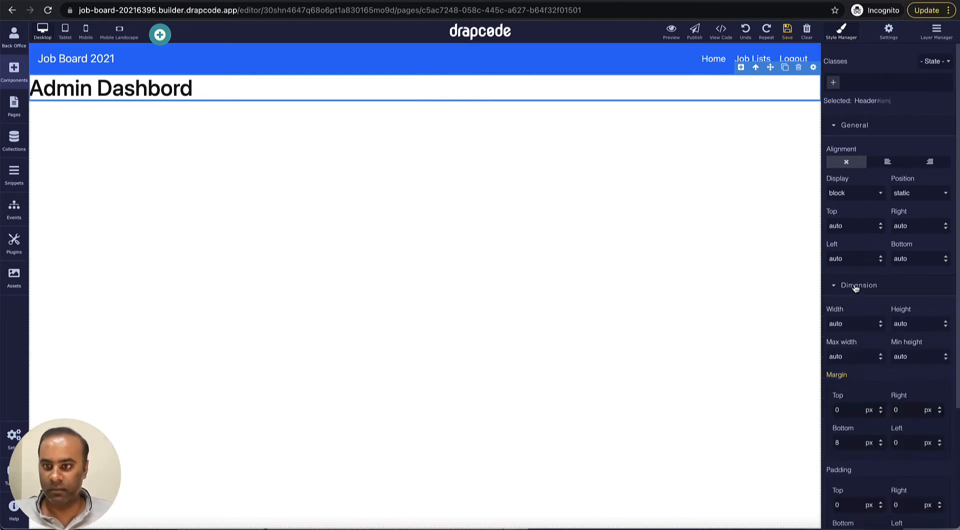
scroll(864, 295, down, 3)
click(856, 278)
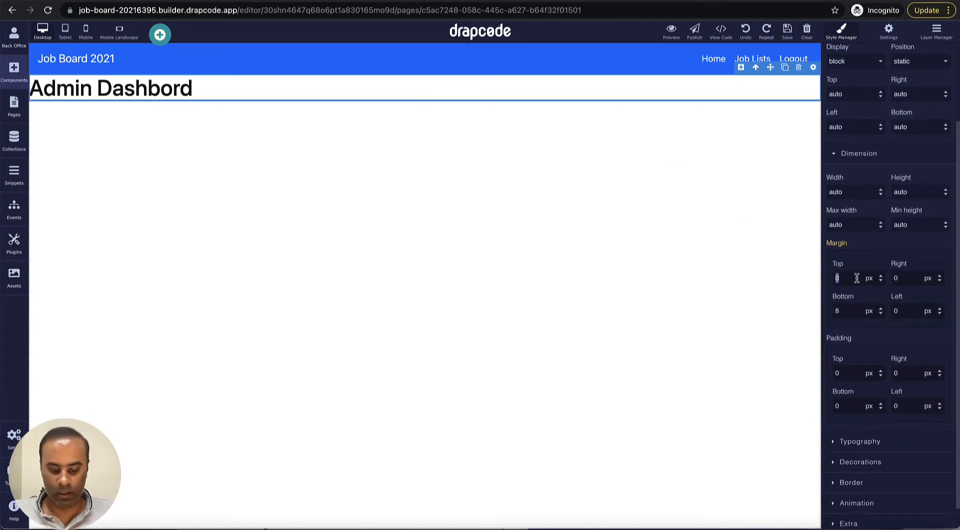
key(Return)
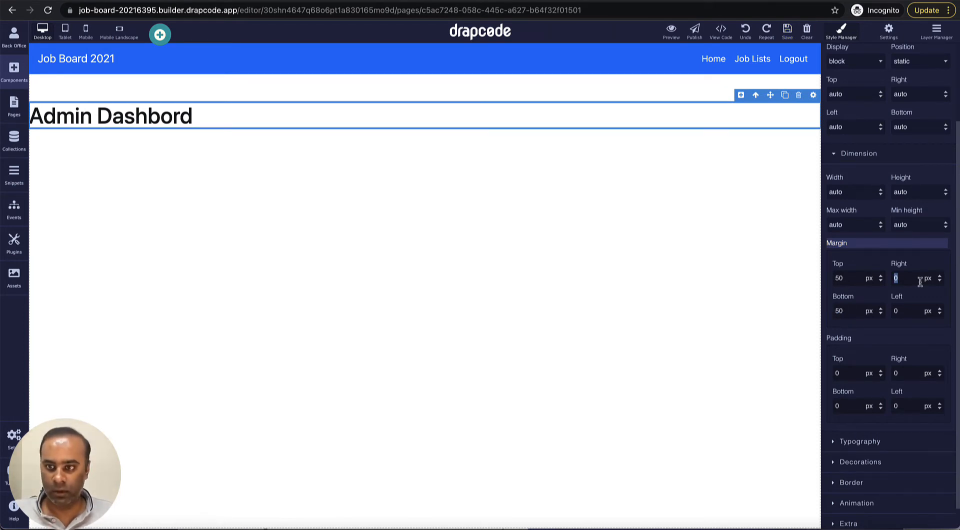
text(2)
key(Return)
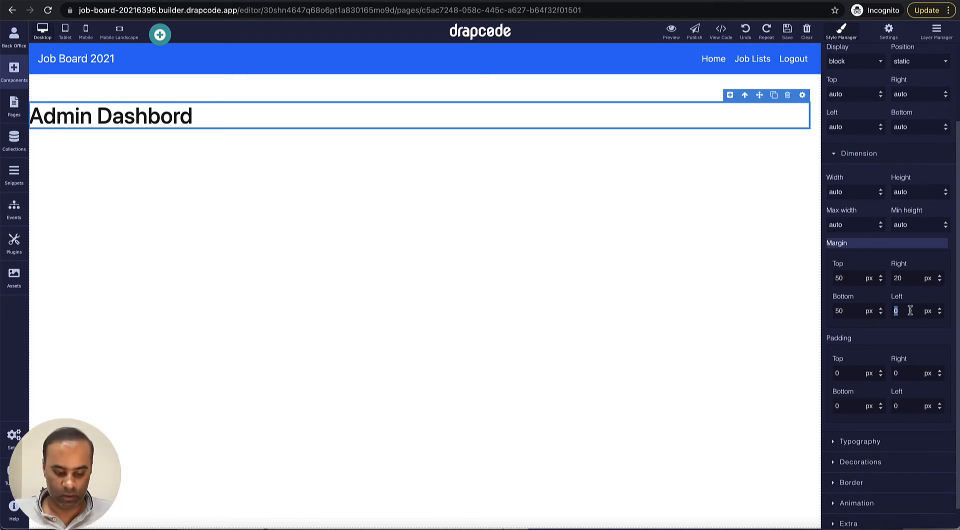
text(20)
key(Return)
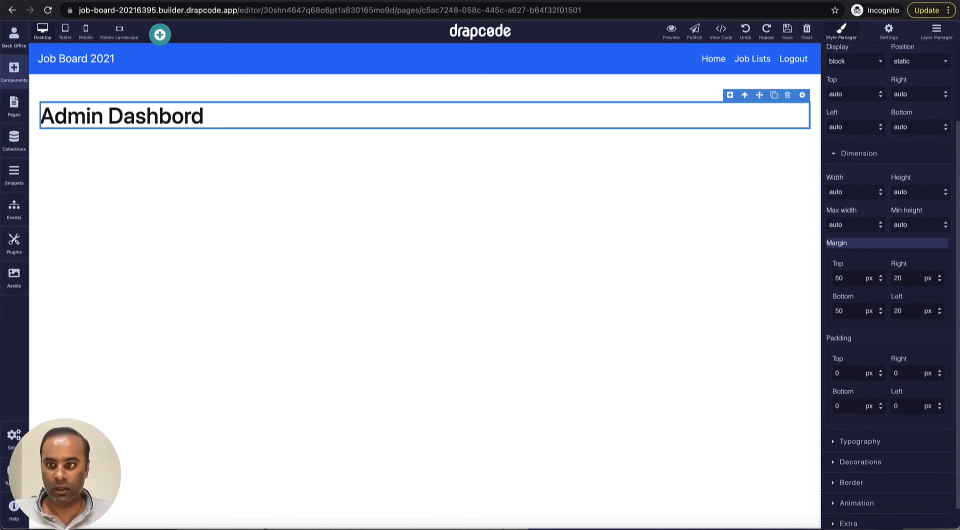
Step: Increase the heading's font size to 46
scroll(880, 368, down, 1)
click(871, 419)
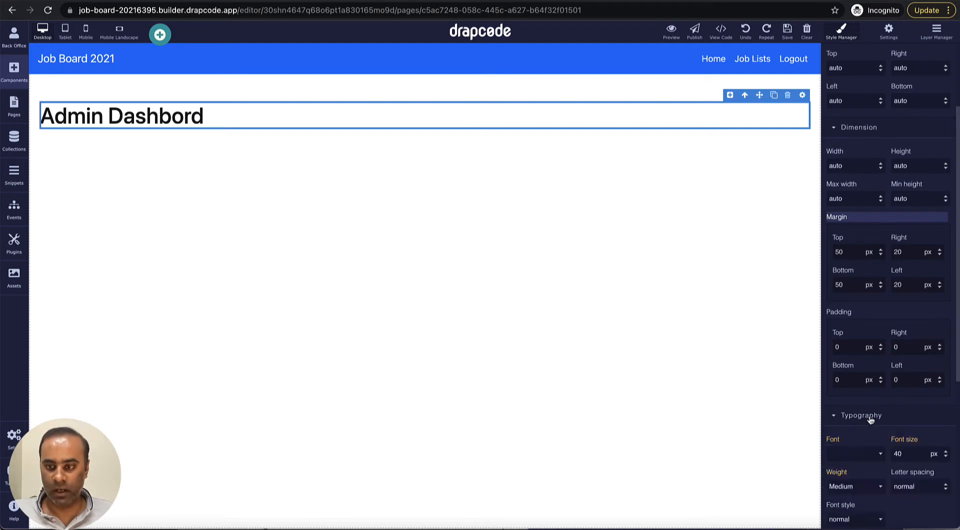
scroll(860, 415, down, 3)
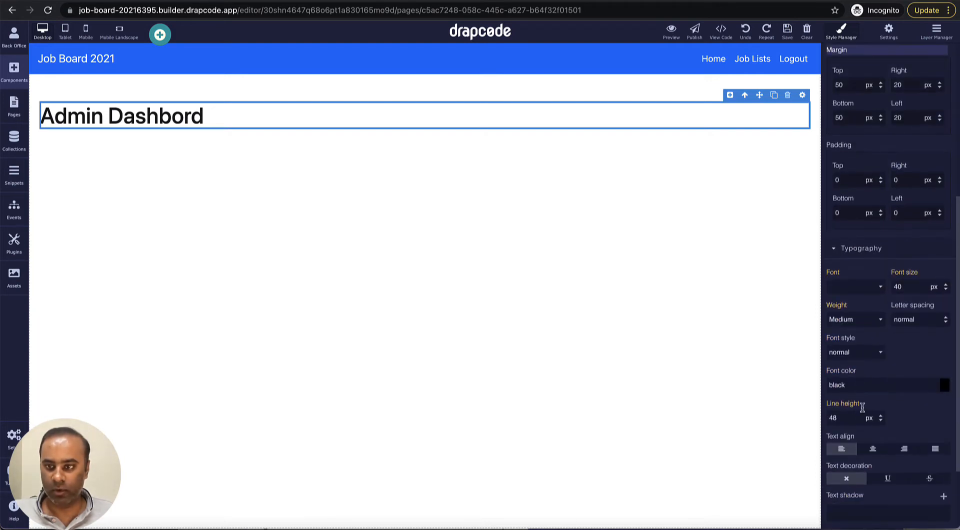
click(946, 285)
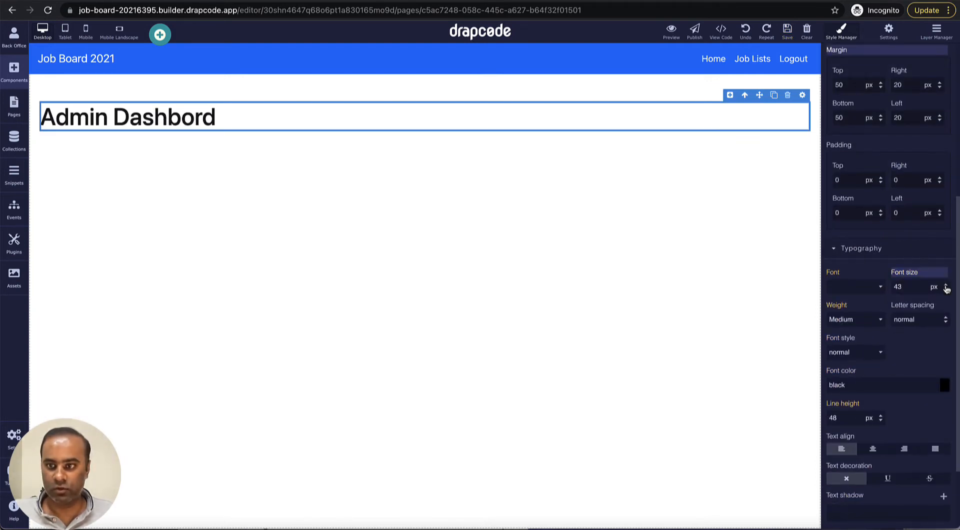
click(945, 284)
click(945, 285)
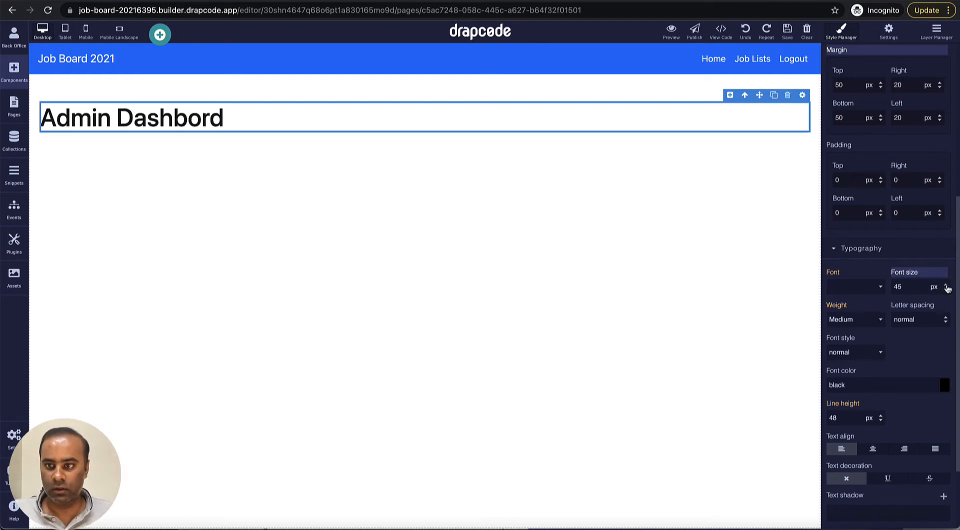
click(946, 285)
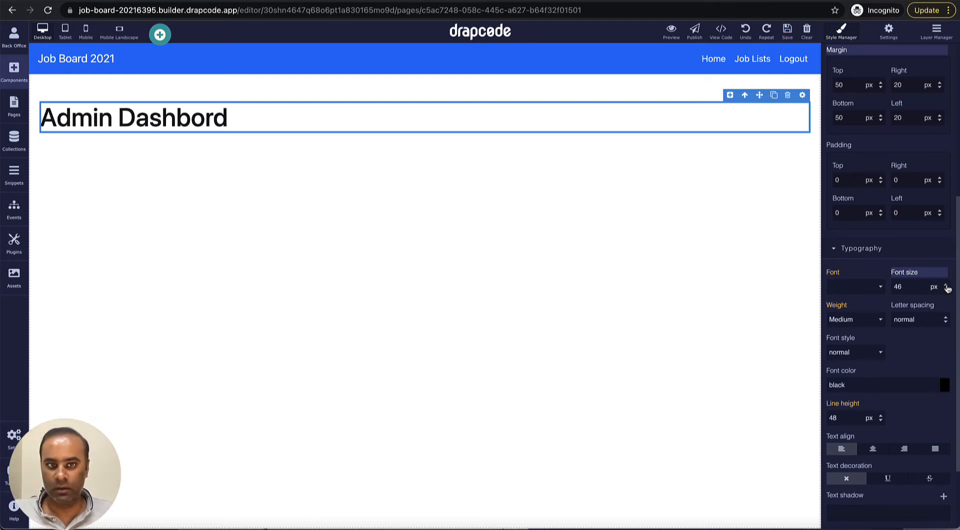
Step: Set the heading box's padding to 20 px on all four sides
scroll(889, 266, up, 2)
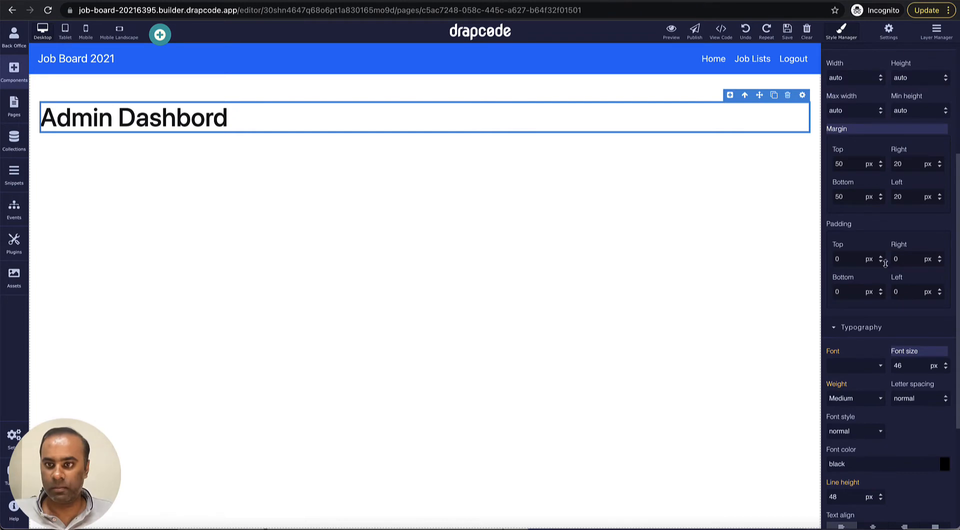
double_click(852, 259)
text(20)
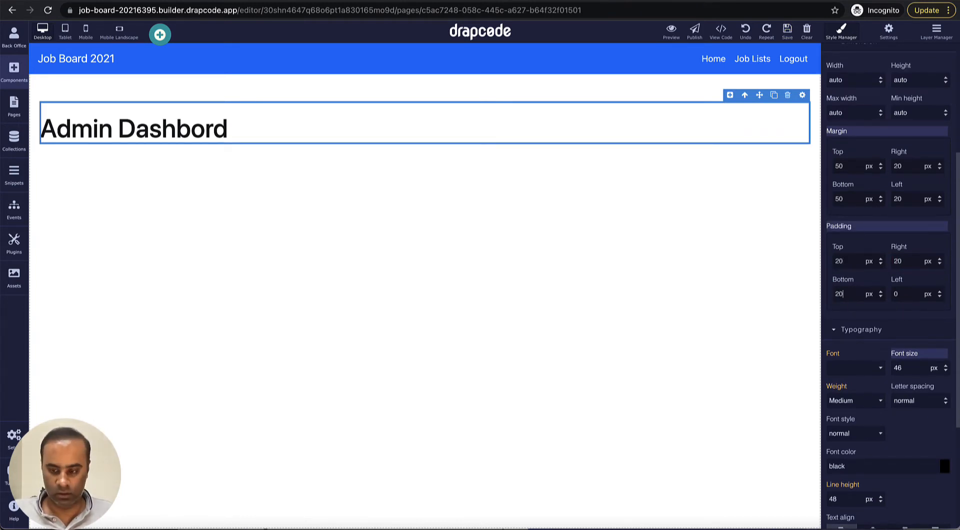
key(Return)
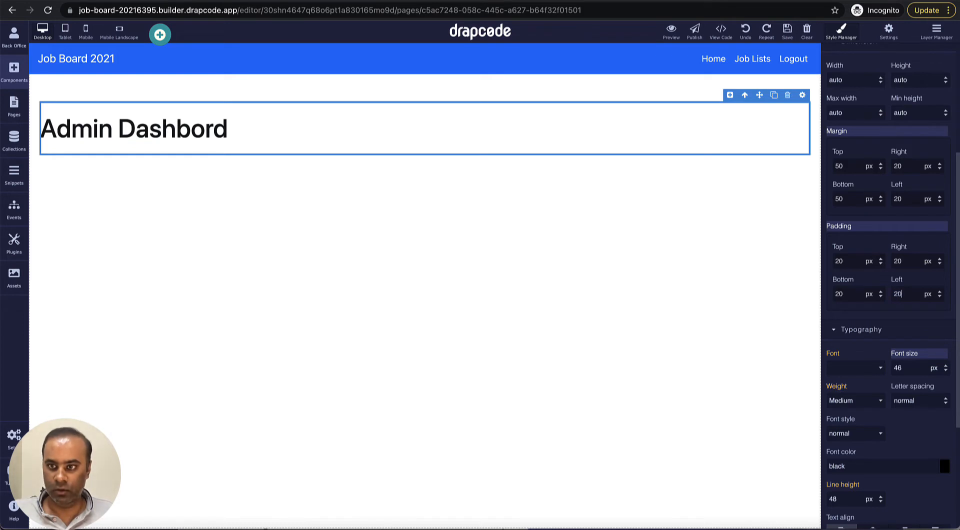
key(Return)
scroll(880, 336, down, 1)
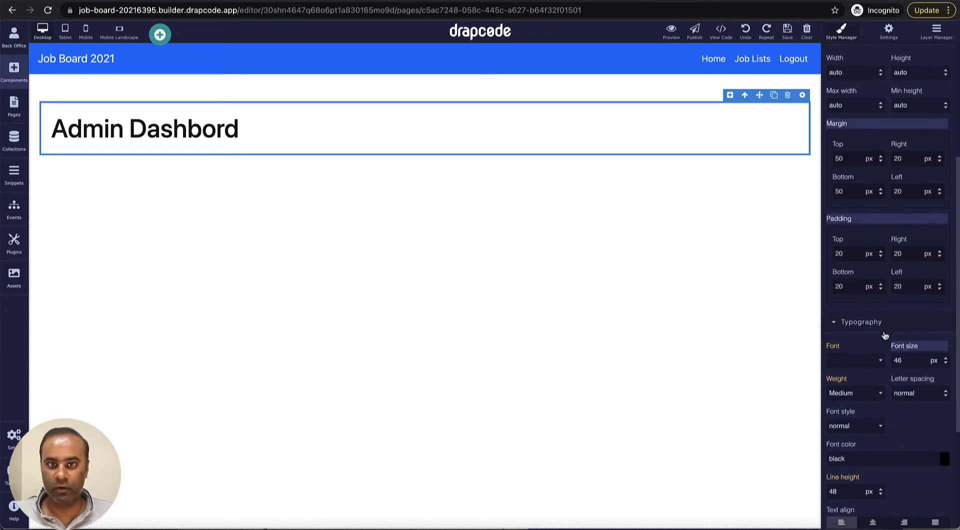
scroll(879, 339, down, 3)
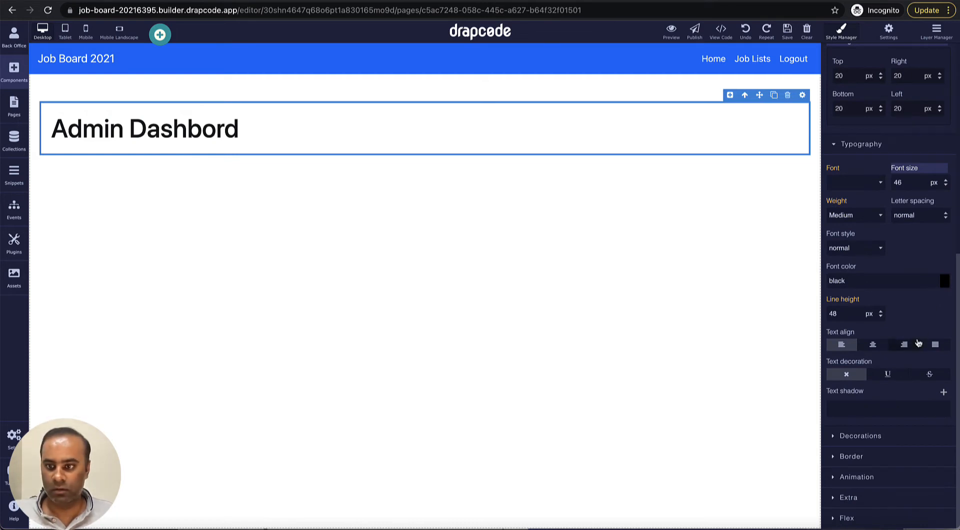
Step: Expand the heading box's Decorations and border settings
click(888, 438)
click(883, 437)
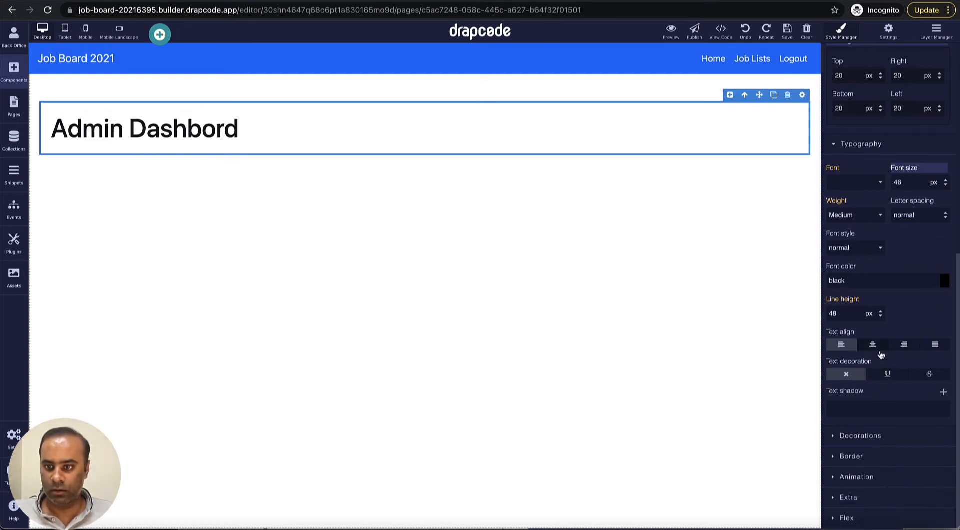
click(874, 456)
scroll(877, 374, down, 8)
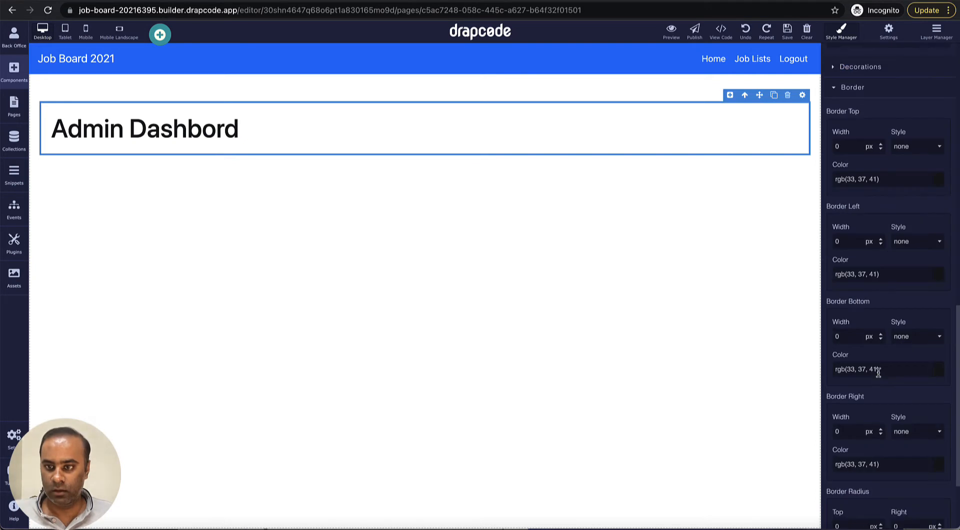
scroll(878, 370, up, 3)
scroll(882, 358, up, 2)
click(875, 236)
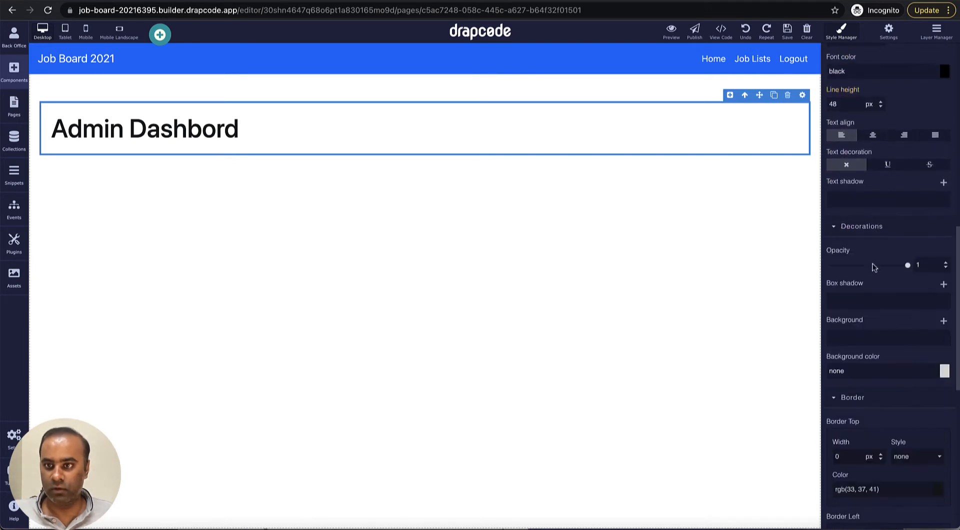
scroll(875, 325, down, 1)
scroll(874, 326, down, 2)
Step: Pick an orange background colour for the heading box and confirm it
click(944, 257)
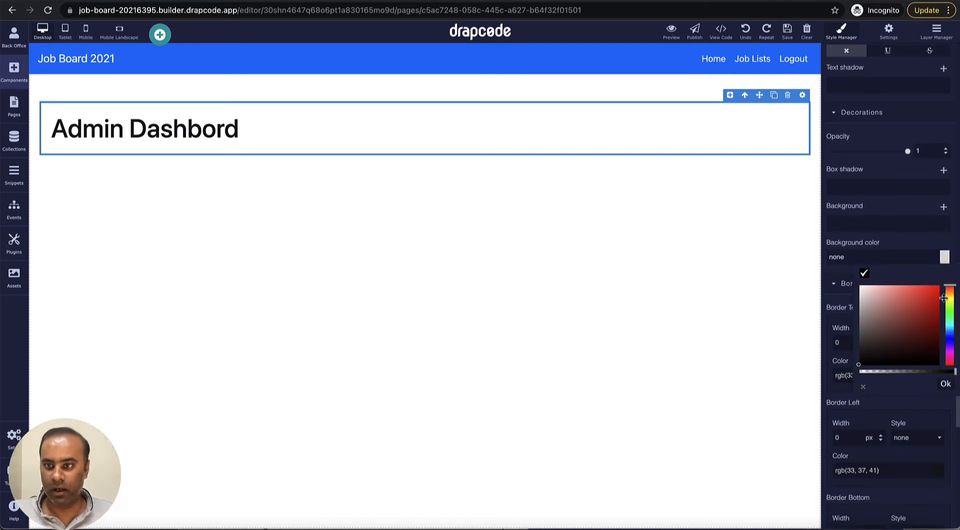
drag(951, 315, 950, 326)
click(925, 289)
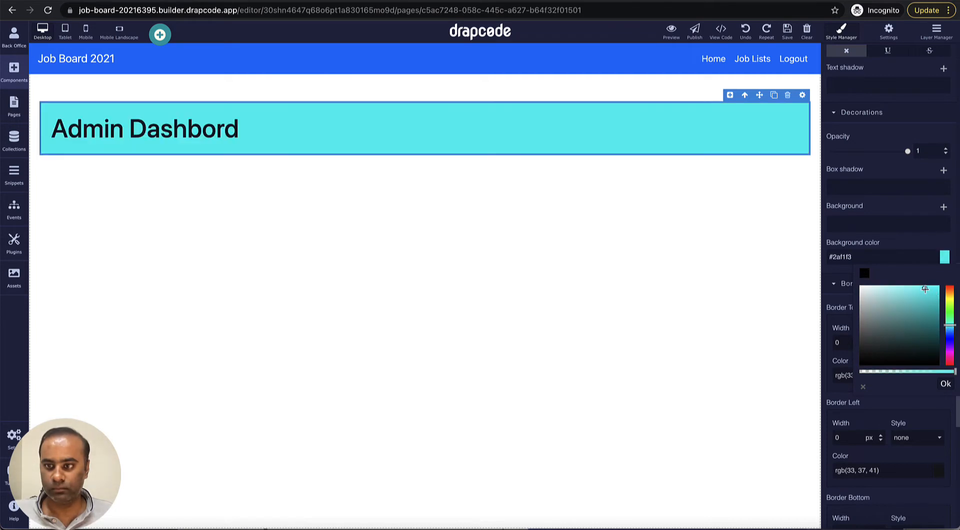
click(934, 292)
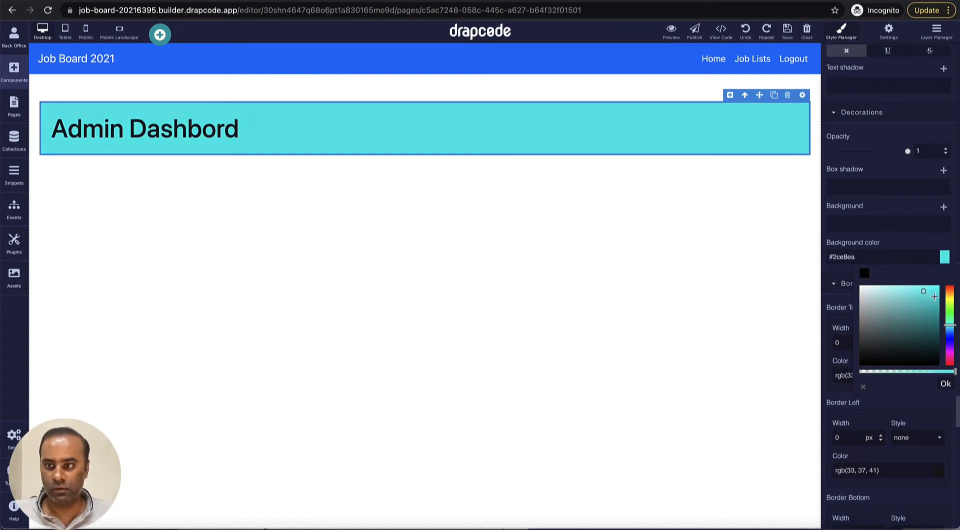
click(949, 296)
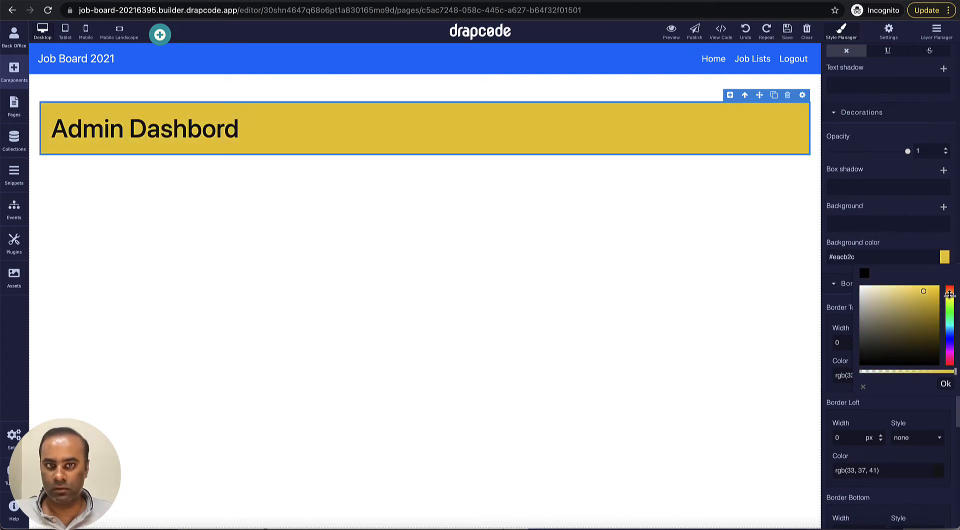
click(949, 293)
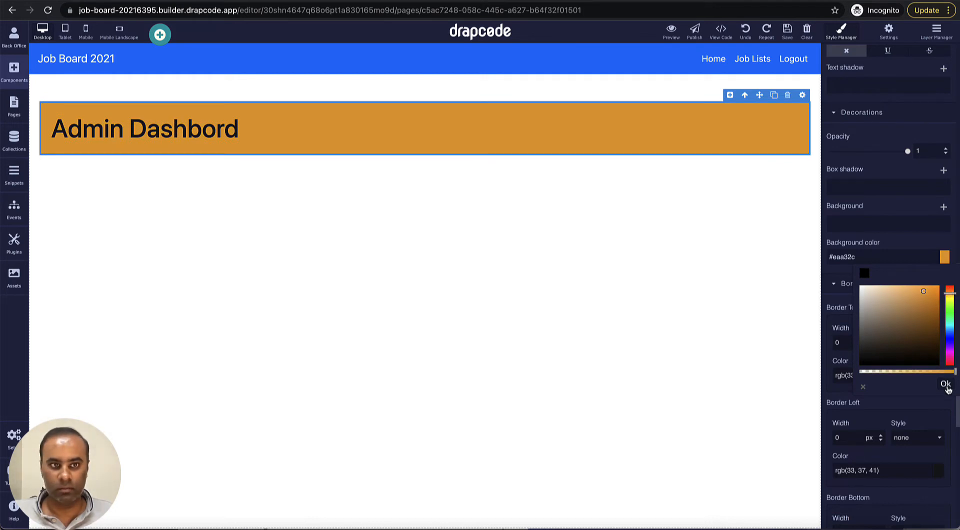
click(913, 289)
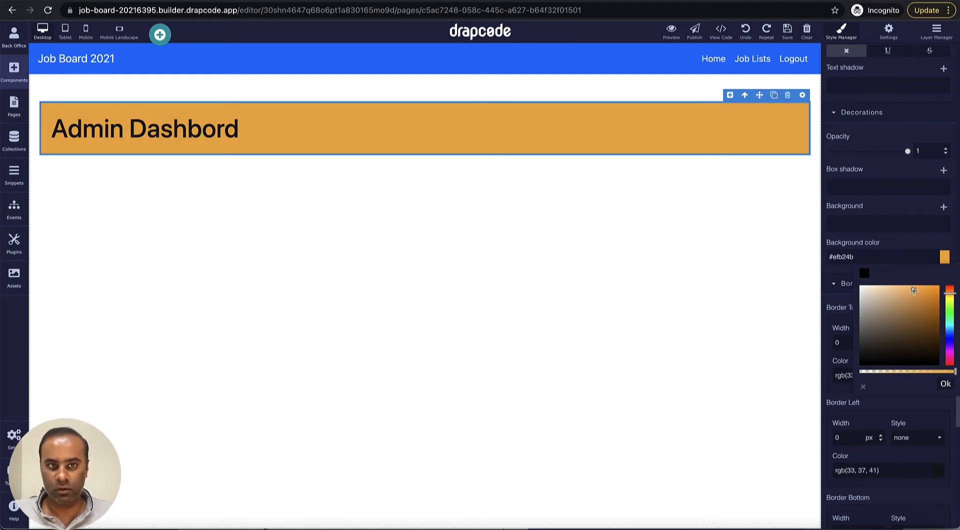
click(946, 384)
Step: Round the heading box's corners with a 10 px border radius
scroll(886, 394, down, 5)
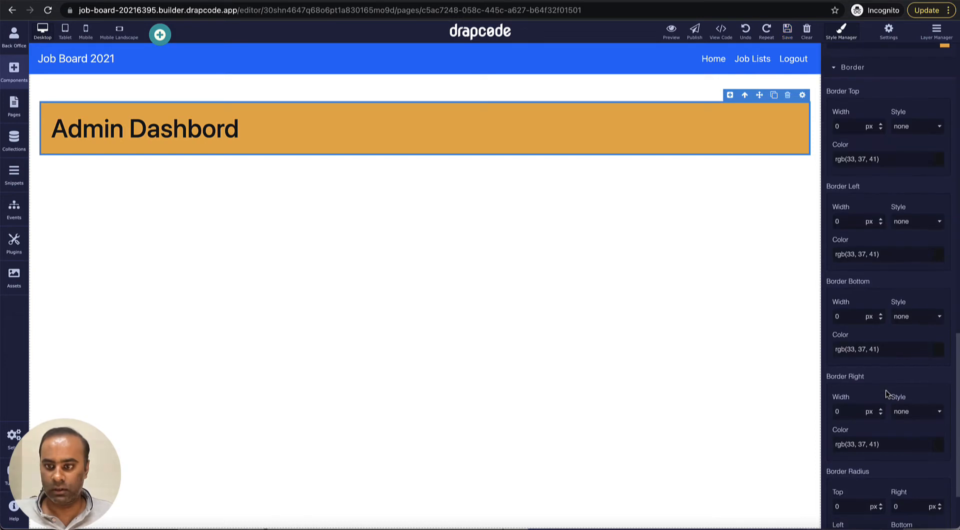
double_click(854, 408)
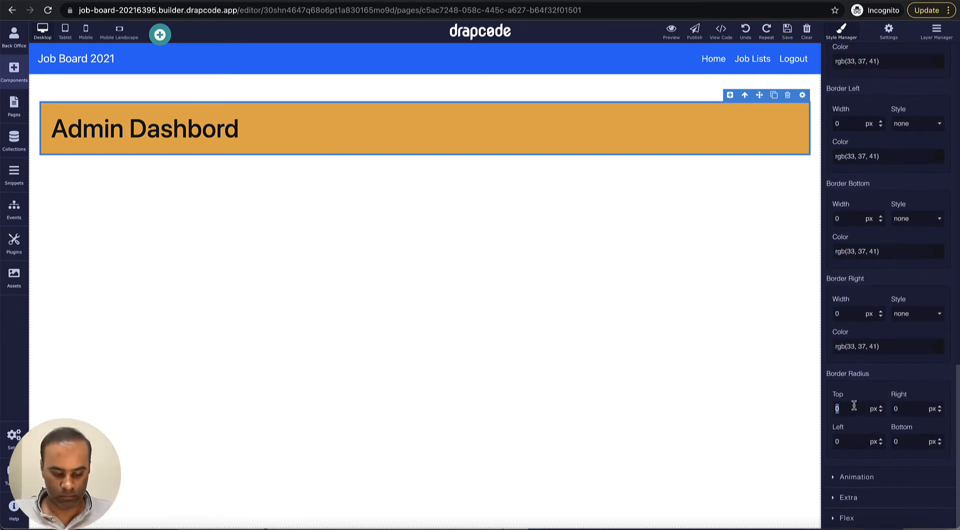
text(10)
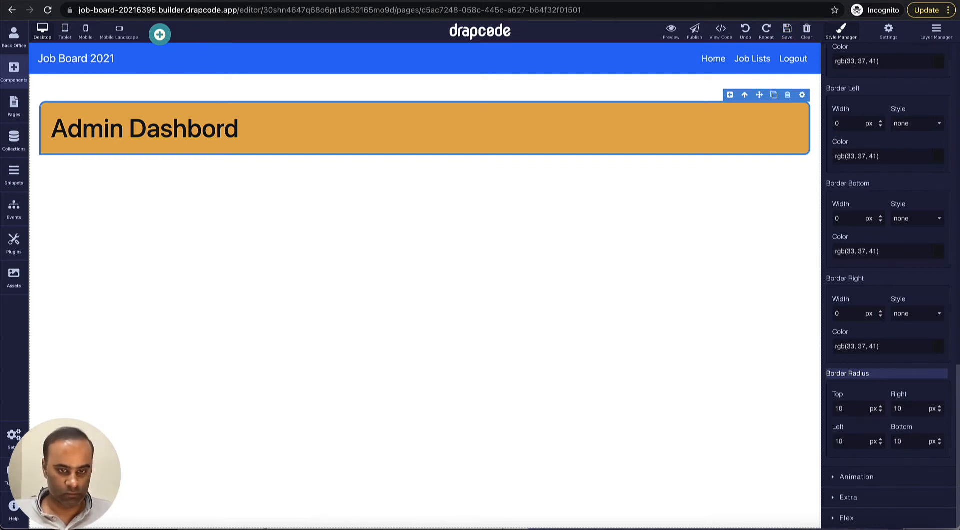
click(764, 243)
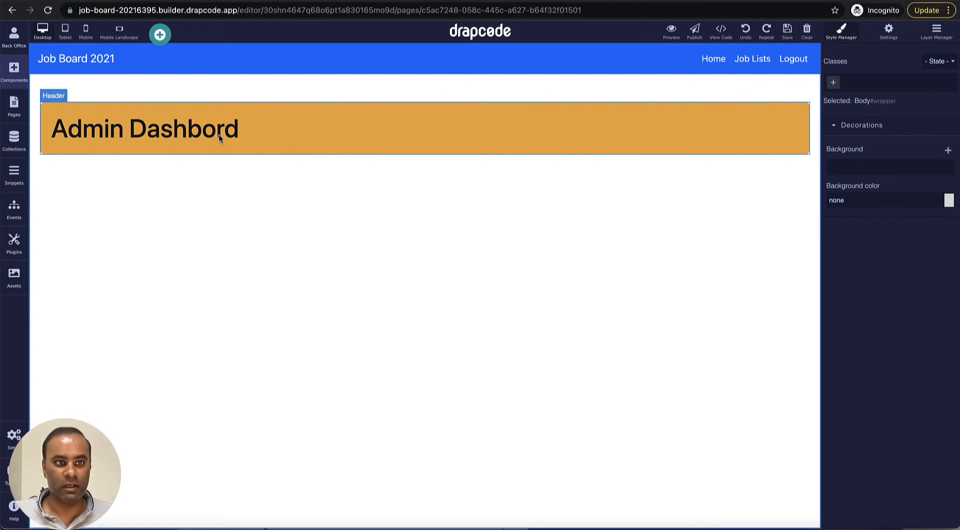
click(15, 107)
Step: Add a blank two-column section beneath the Admin Dashbord heading
click(14, 69)
scroll(82, 247, down, 4)
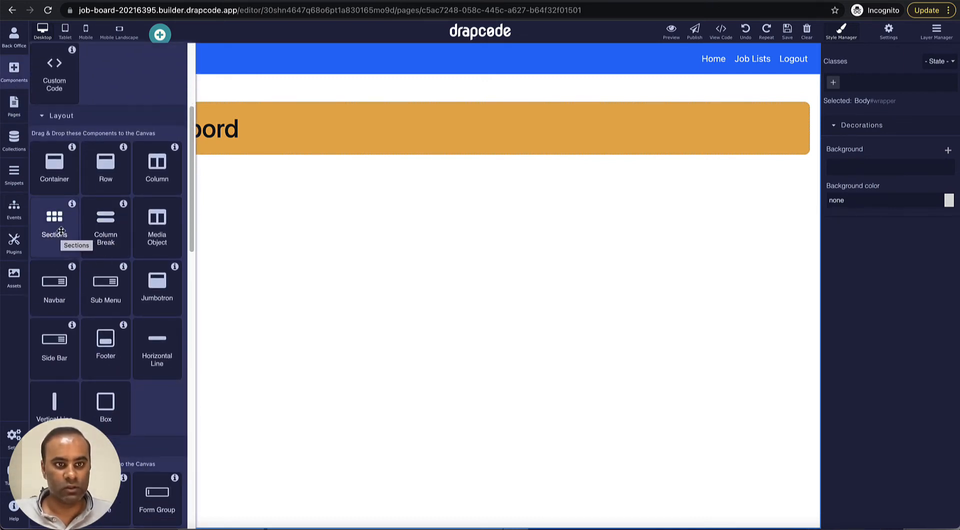
drag(76, 249, 260, 289)
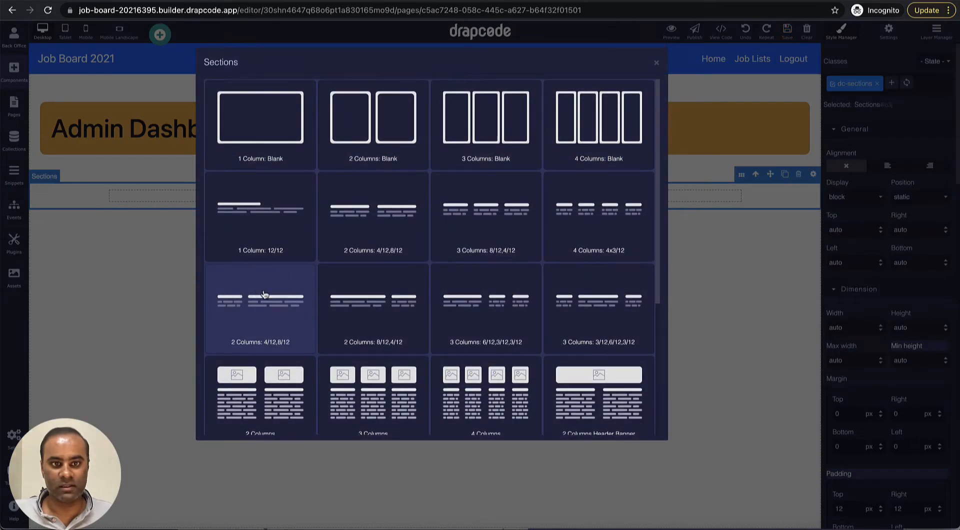
click(406, 145)
click(369, 197)
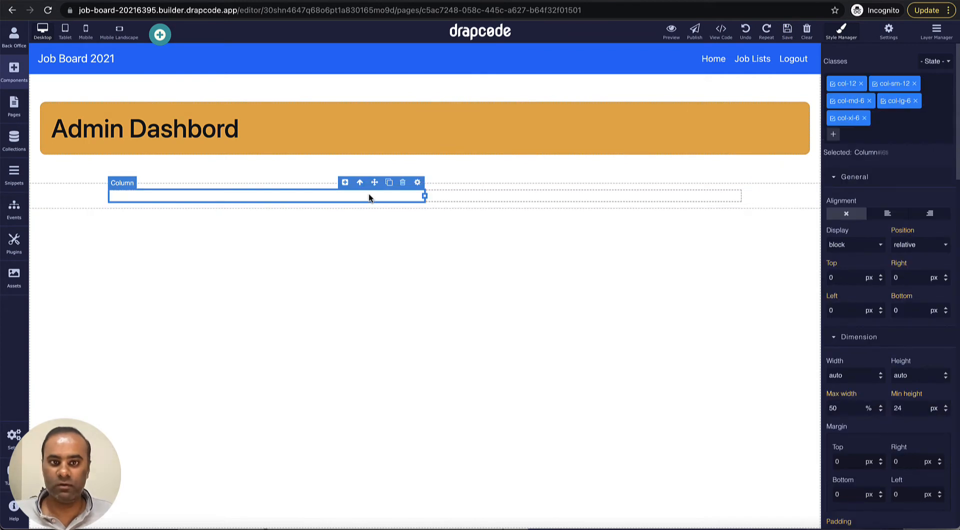
click(463, 194)
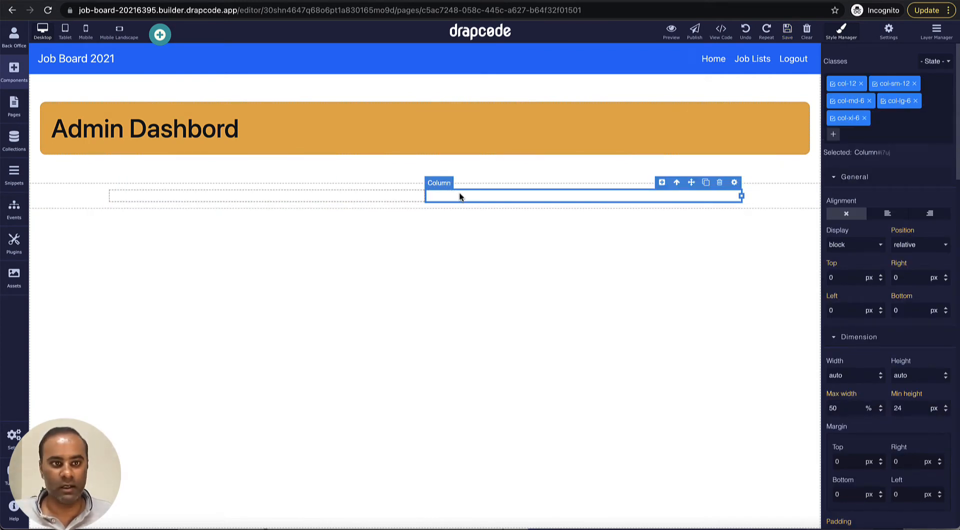
Step: Browse the components list and return to the Basic section
click(15, 74)
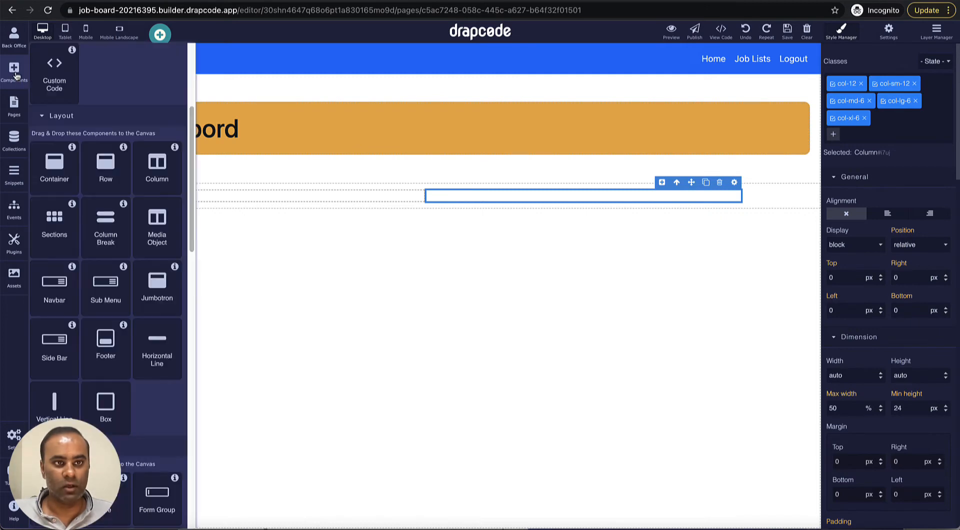
scroll(115, 272, down, 1)
scroll(115, 272, down, 6)
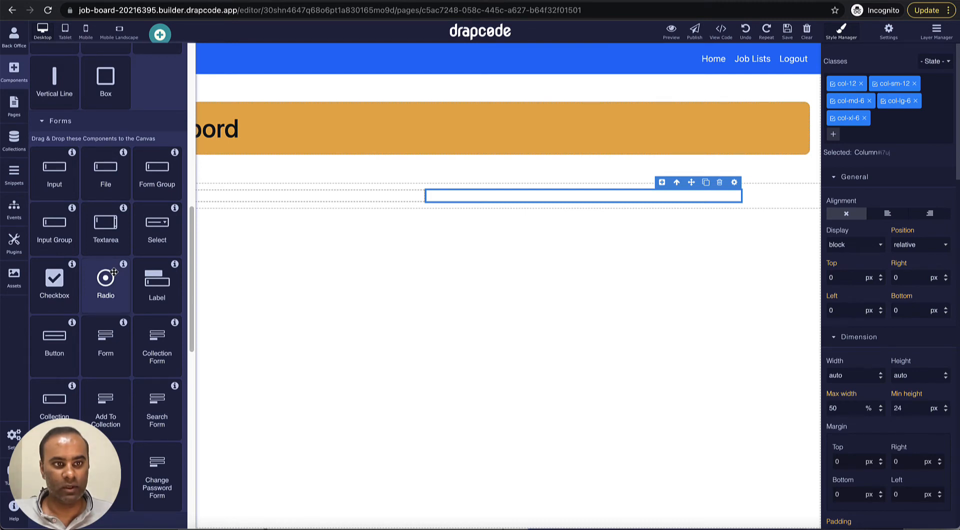
scroll(115, 272, up, 7)
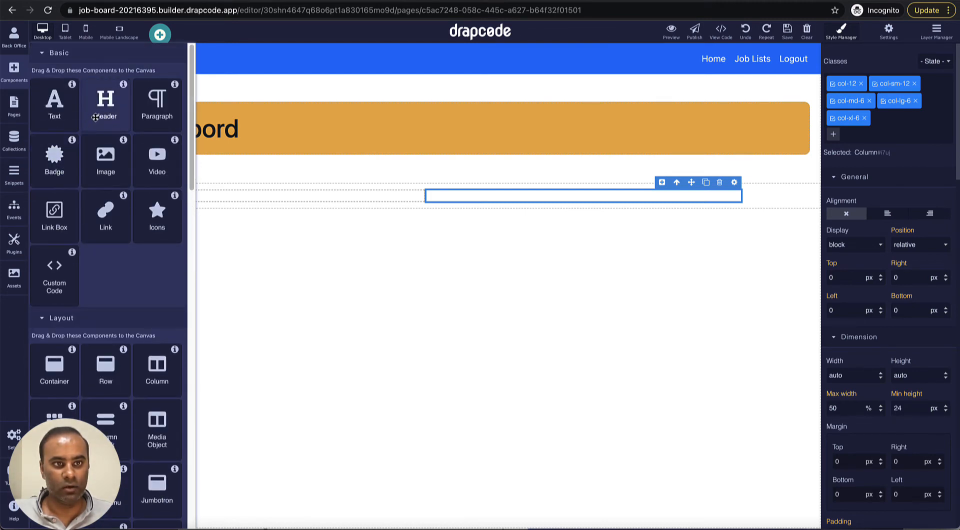
Step: Place a heading in the left column that reads 'Recent Jobs'
drag(95, 117, 193, 201)
triple_click(189, 201)
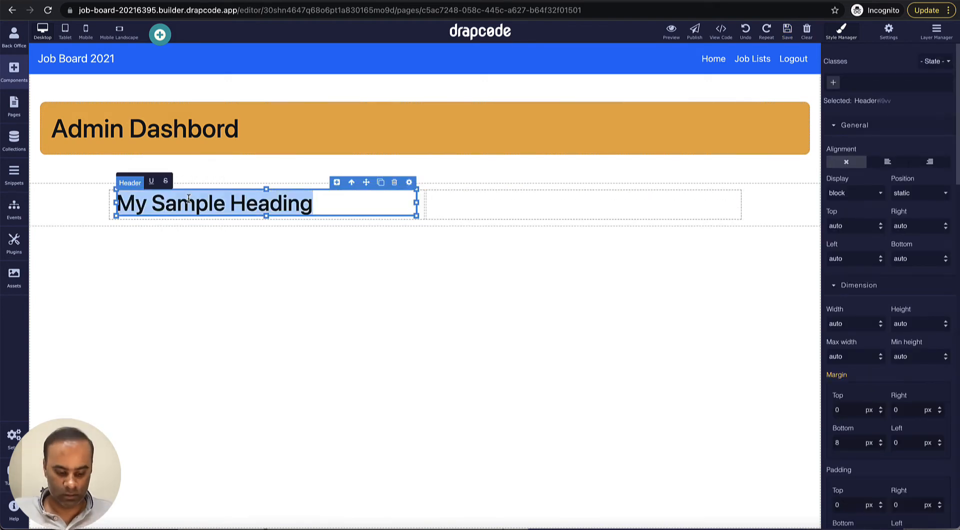
text(Recent Jonb)
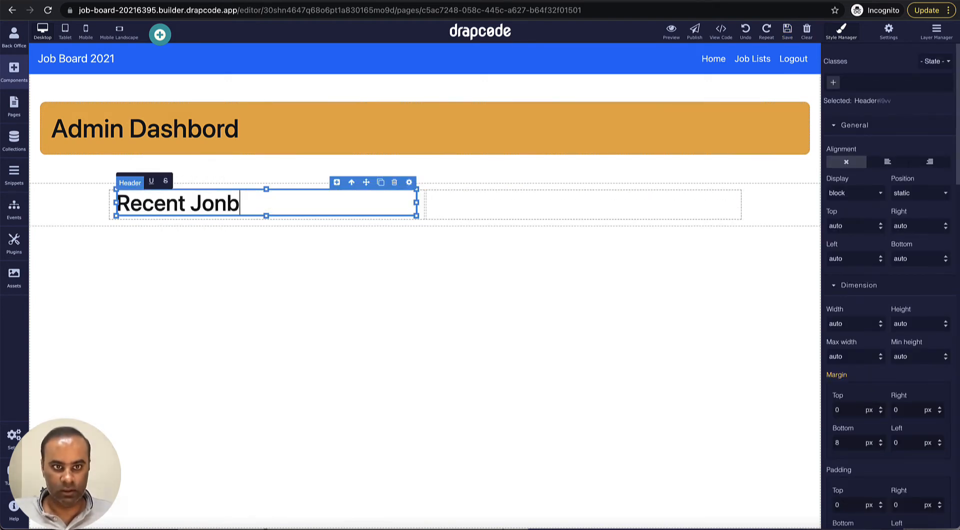
key(BackSpace)
key(BackSpace)
text(bs)
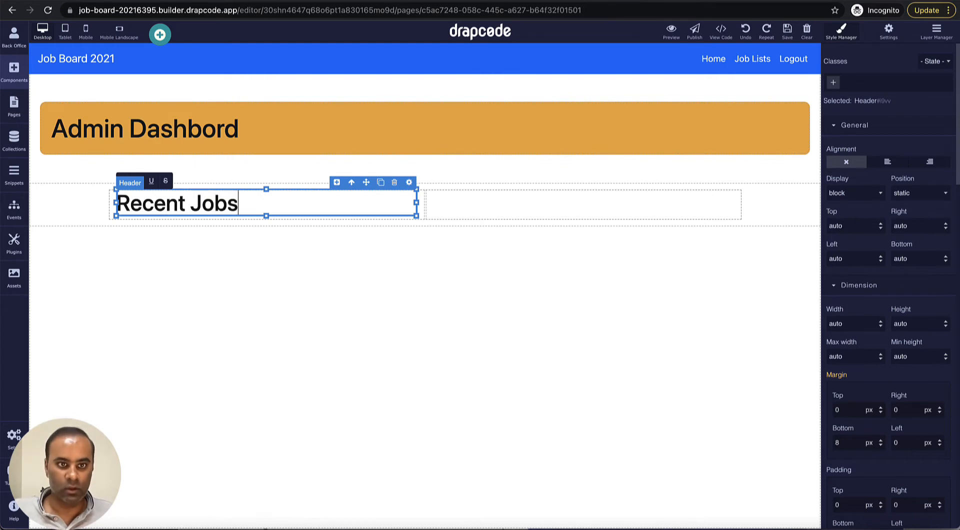
click(271, 250)
Step: Duplicate the heading into the right column and rename it 'Recent Candidates'
click(352, 200)
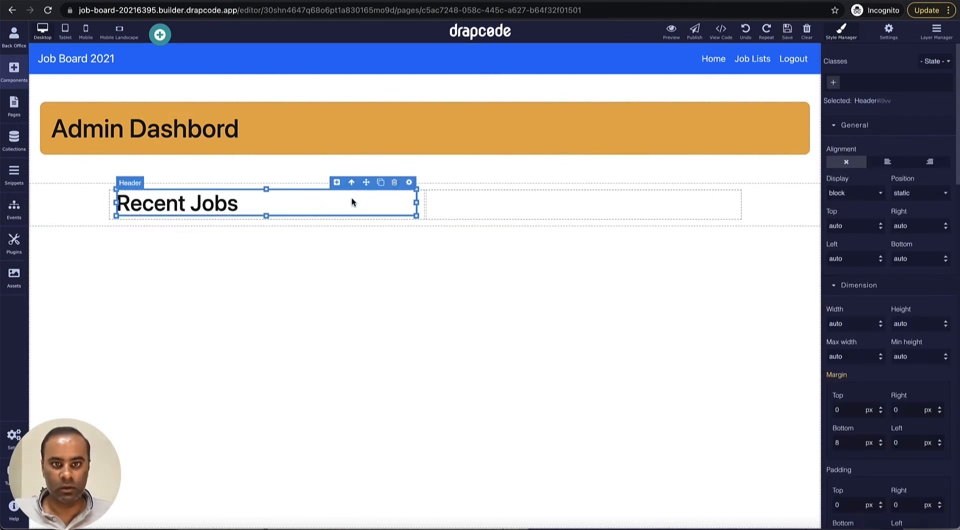
click(381, 182)
drag(329, 221, 482, 223)
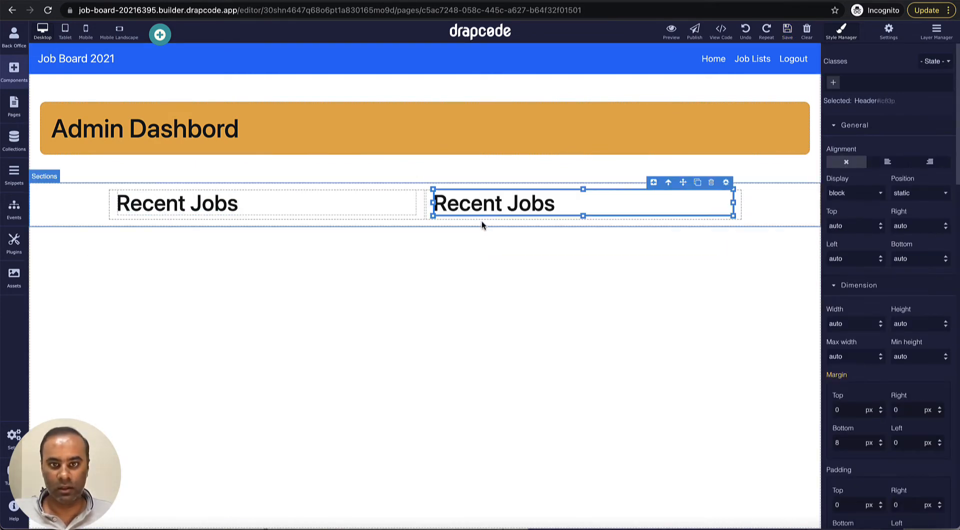
double_click(523, 208)
text(Candidates)
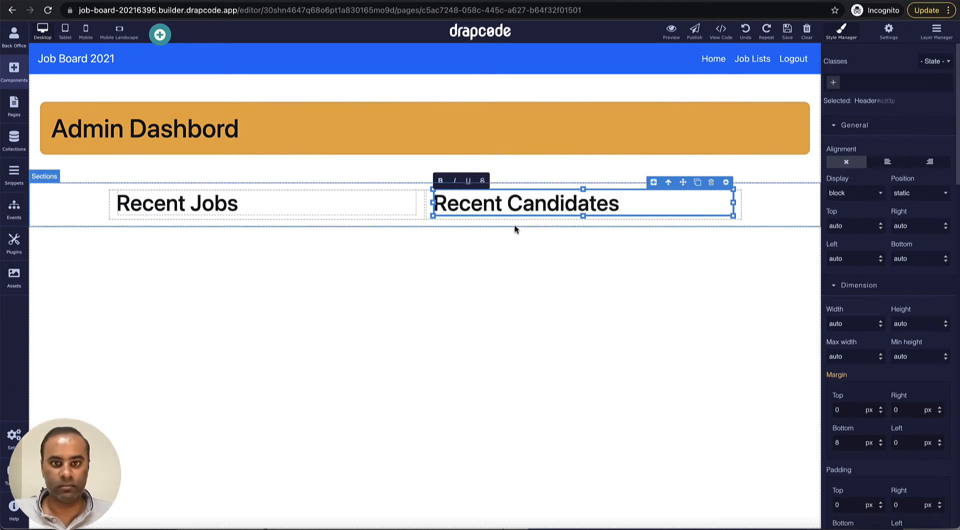
Step: Set both the Recent Jobs and Recent Candidates headings to size Four
click(396, 209)
click(408, 183)
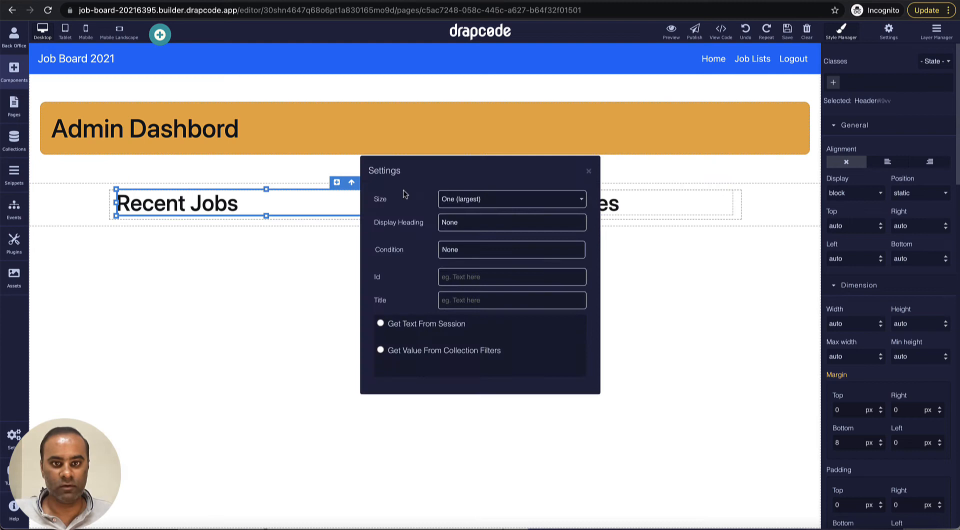
click(468, 207)
click(469, 234)
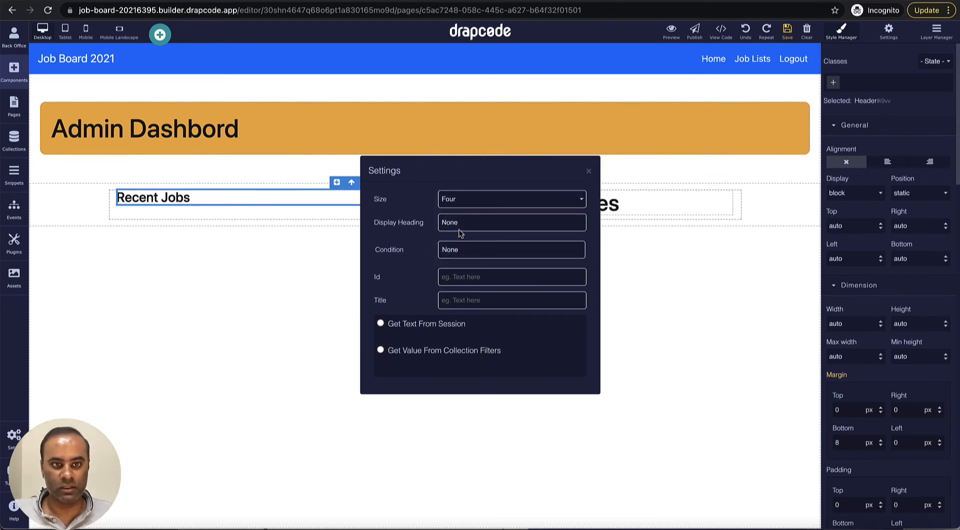
click(589, 171)
click(617, 200)
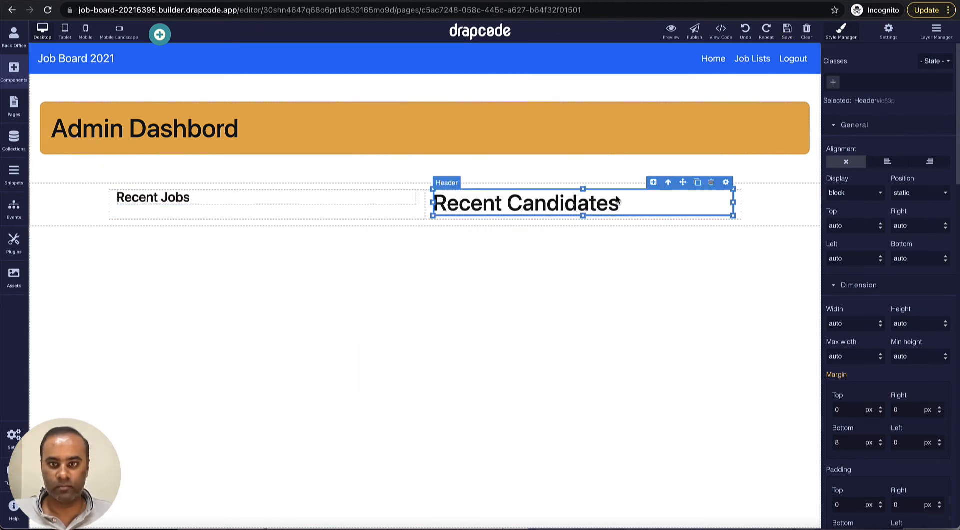
click(725, 183)
click(506, 205)
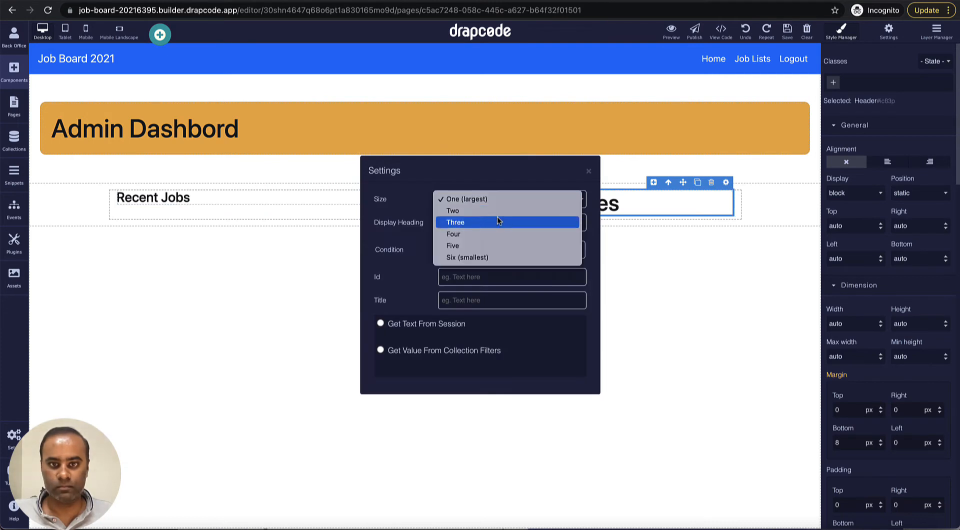
click(497, 232)
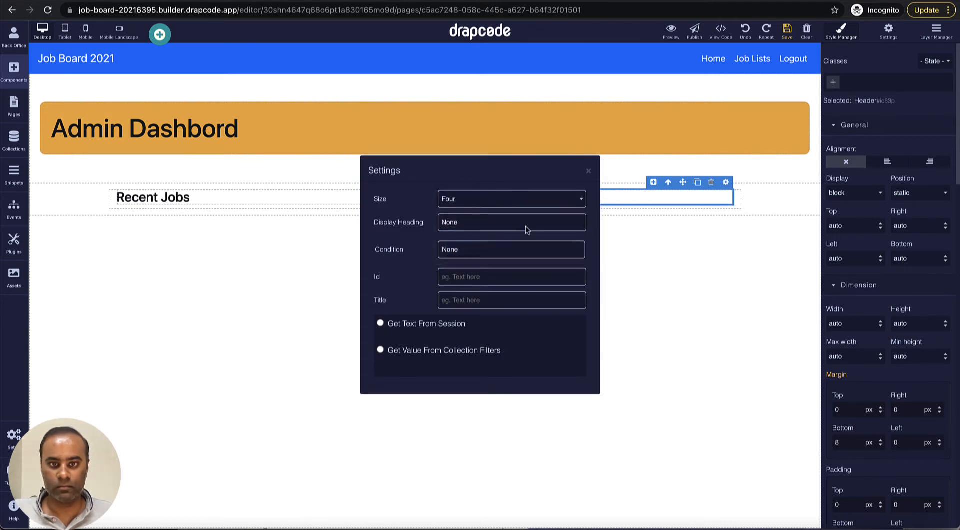
click(589, 172)
click(14, 70)
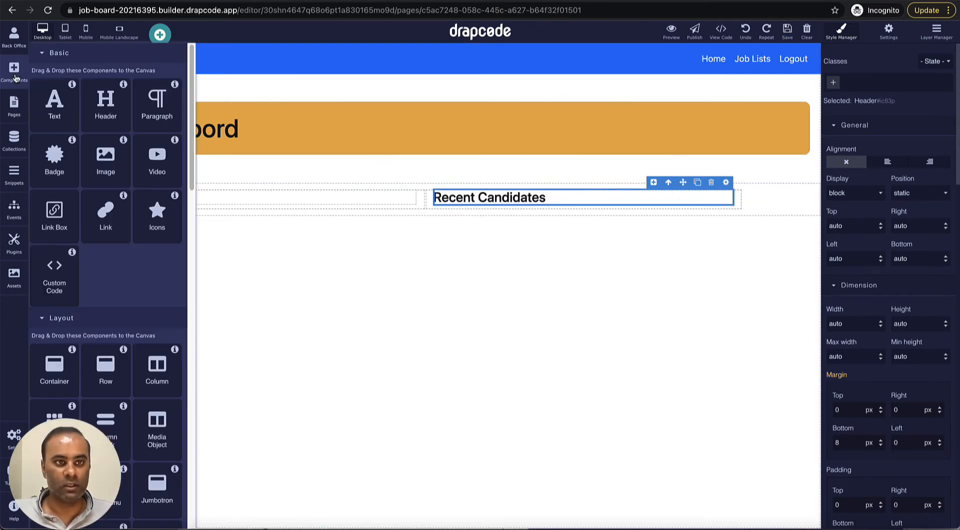
Step: Add a data table under Recent Jobs that gets its data from the Job Post collection
scroll(91, 242, down, 10)
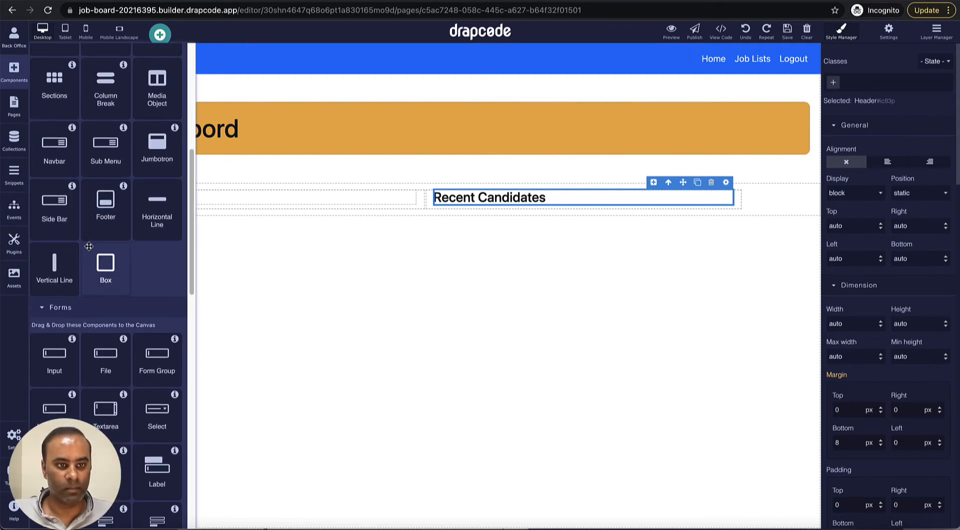
drag(56, 356, 267, 207)
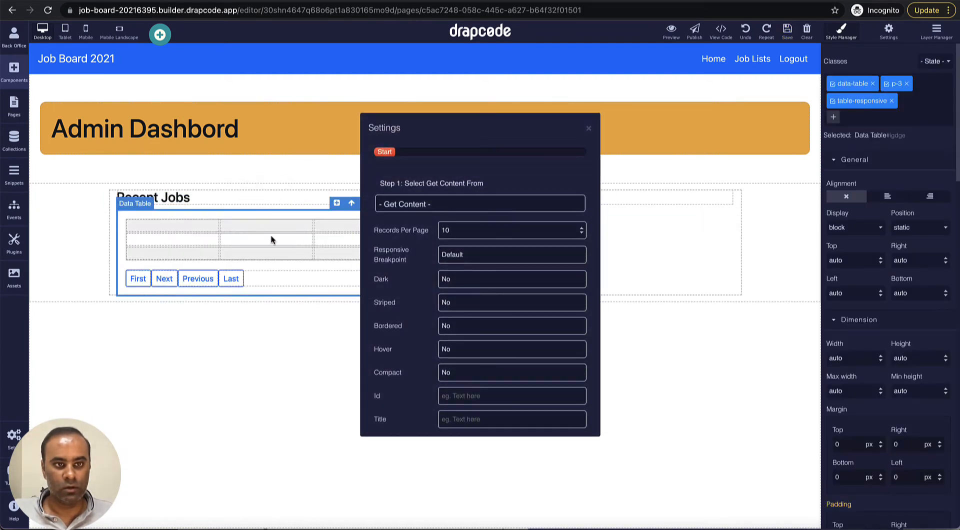
click(456, 207)
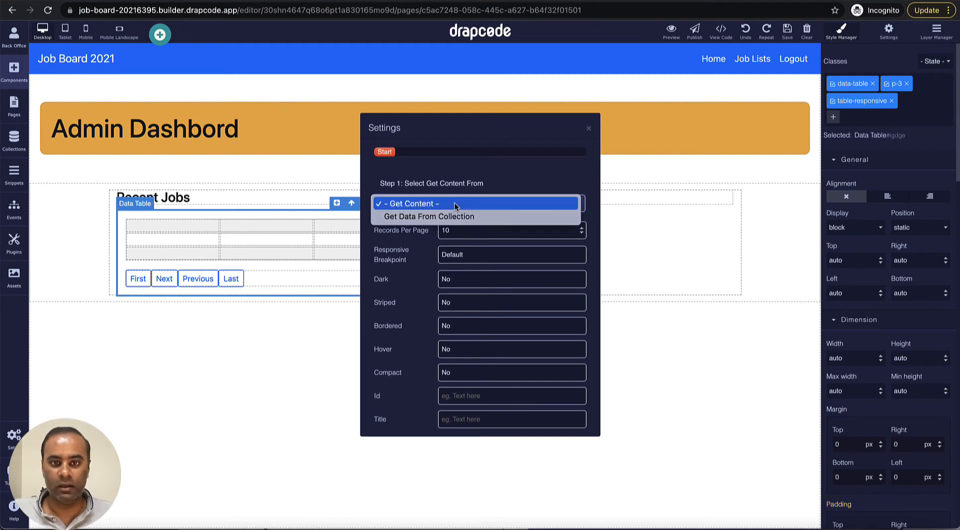
click(430, 216)
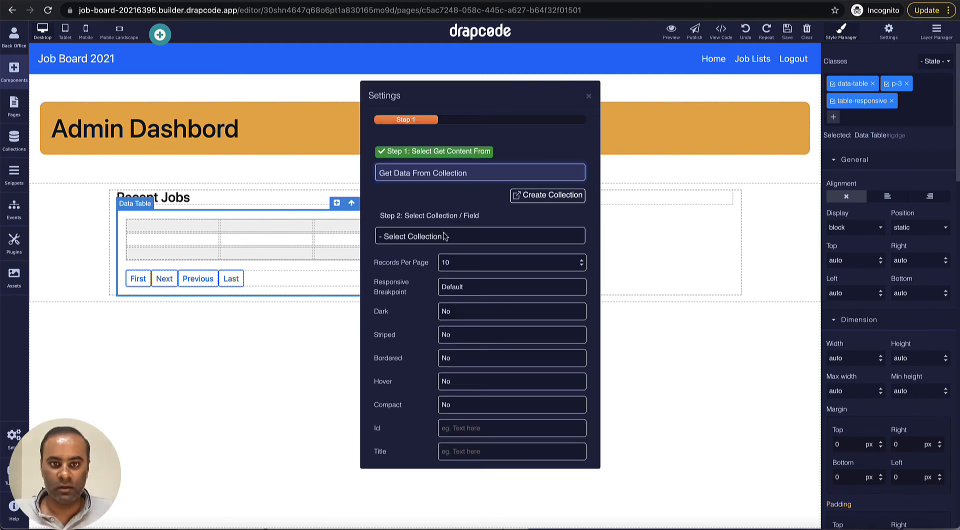
click(443, 236)
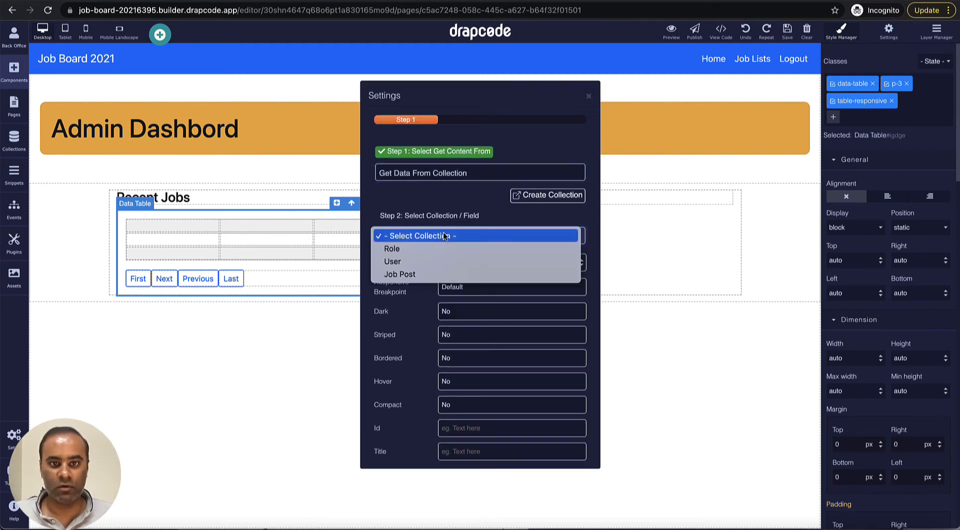
click(420, 275)
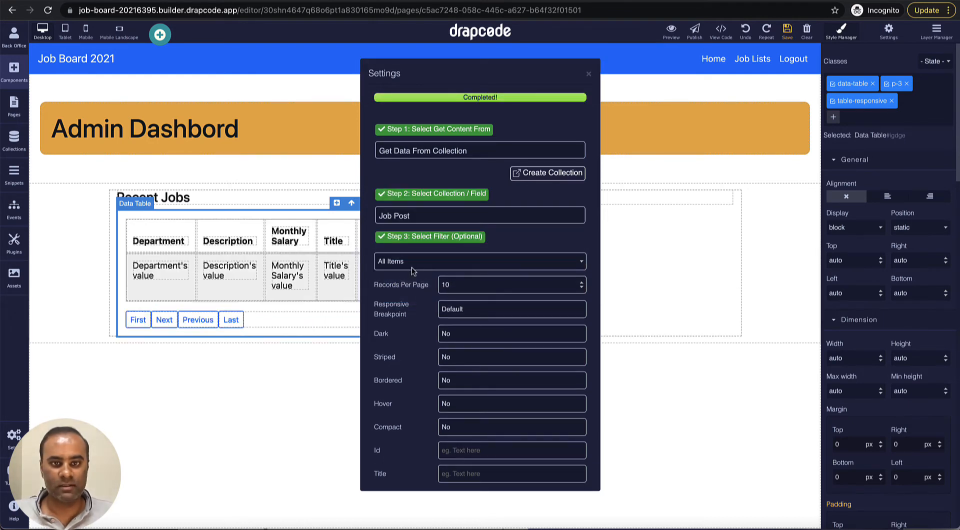
click(589, 75)
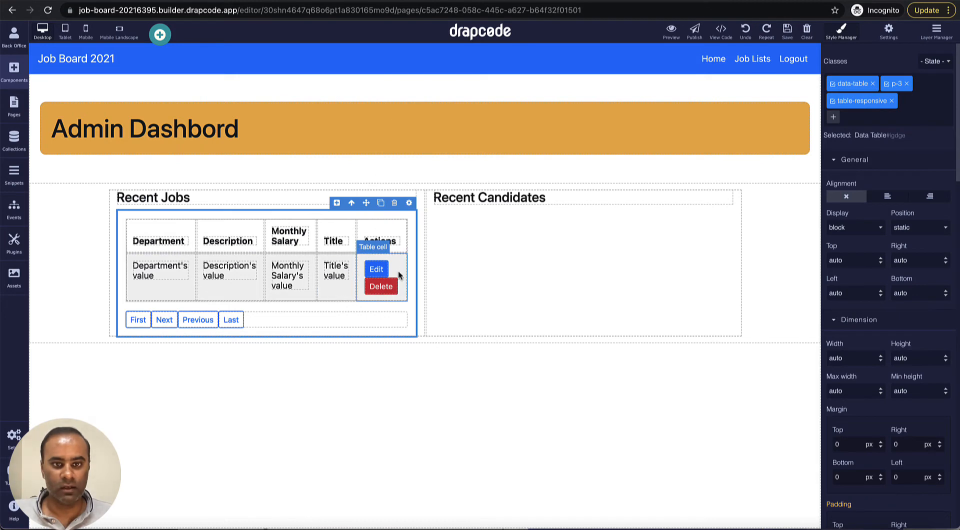
Step: Remove the Delete action button and the Description column from the Recent Jobs table
click(390, 285)
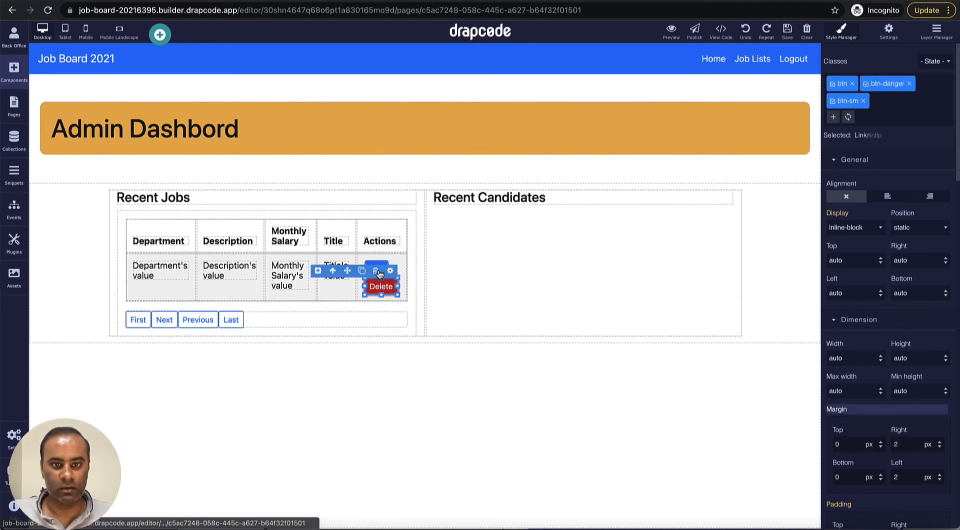
click(378, 273)
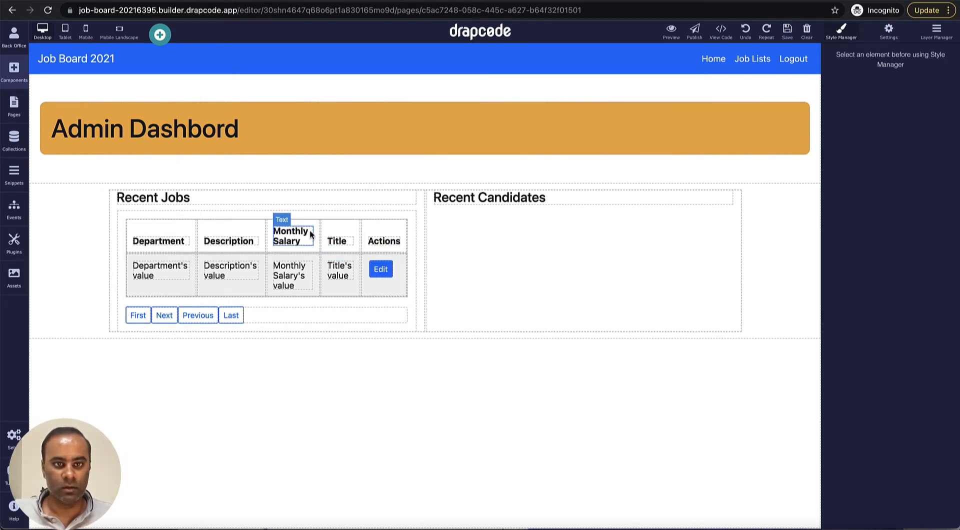
click(246, 232)
click(255, 210)
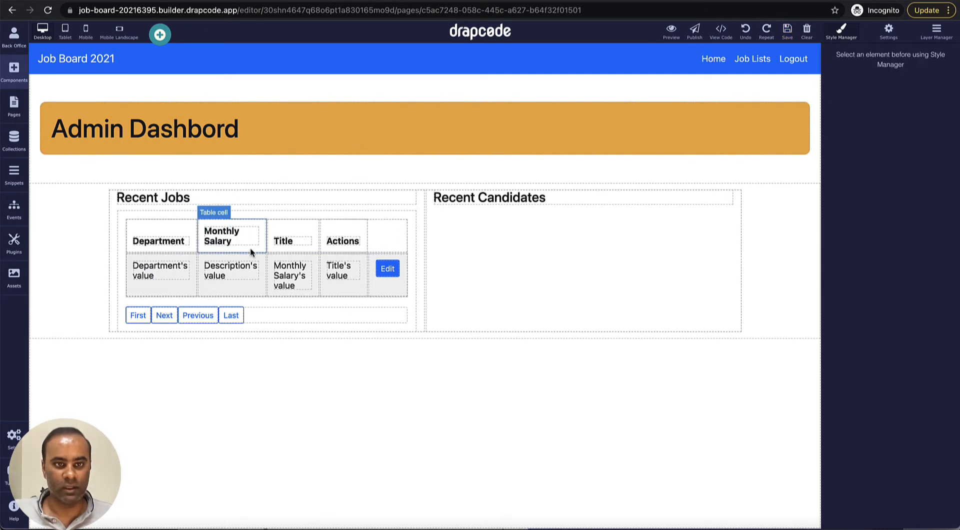
click(253, 257)
click(257, 247)
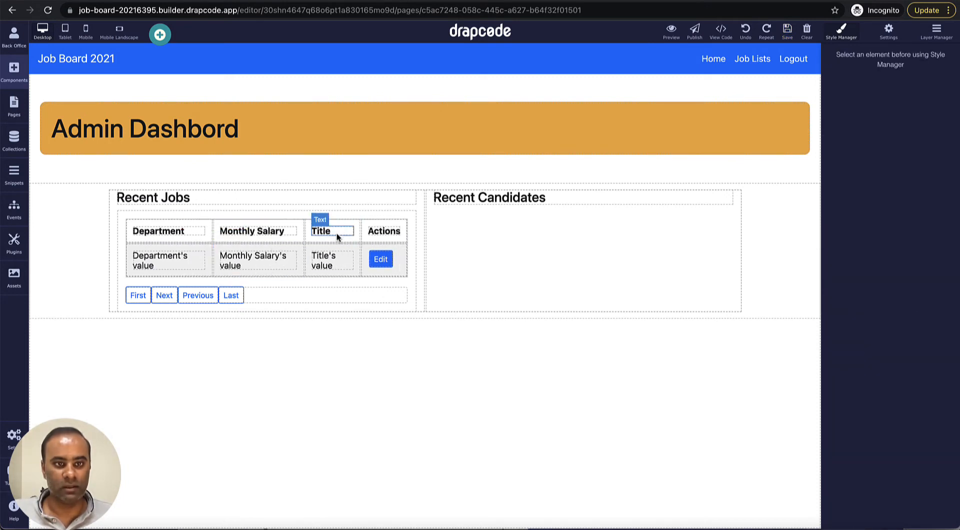
Step: Move the Title column to the front and delete the table's pagination row
click(344, 220)
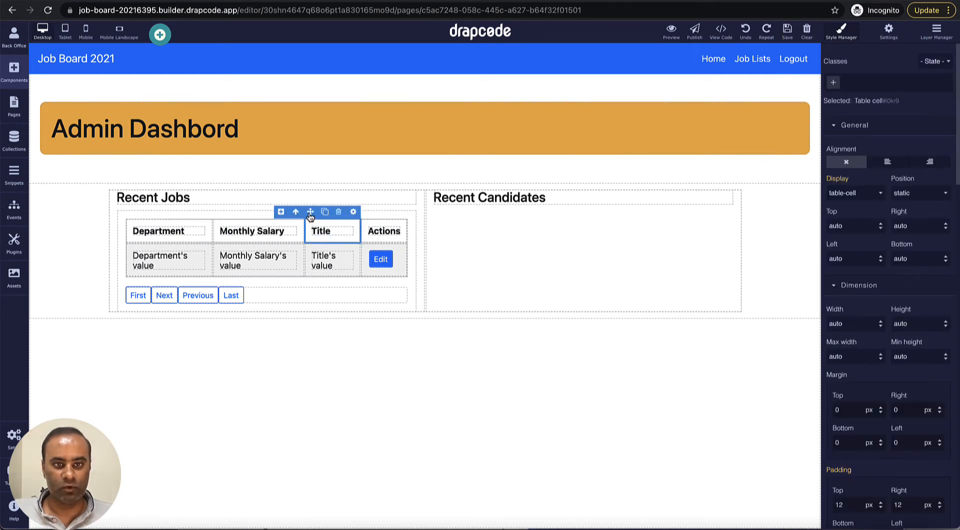
drag(295, 212, 134, 224)
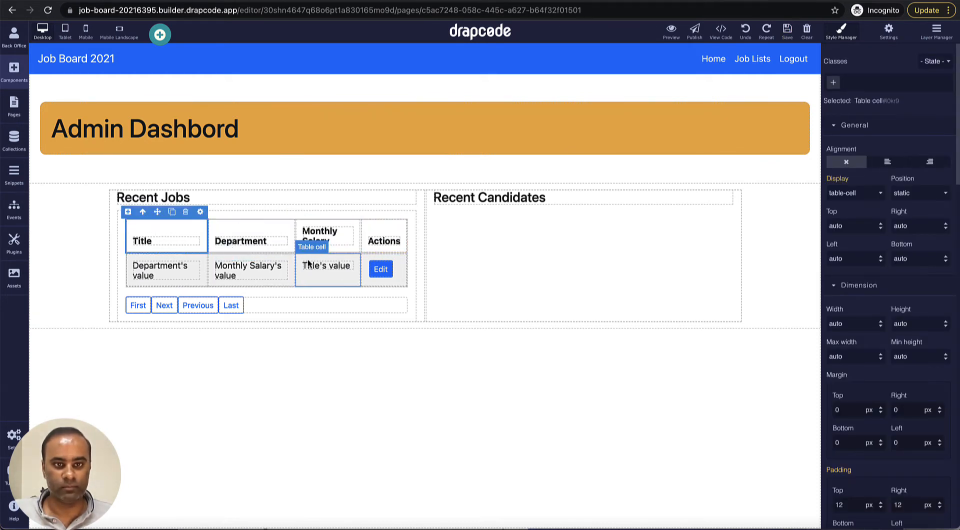
click(318, 257)
drag(311, 246, 159, 255)
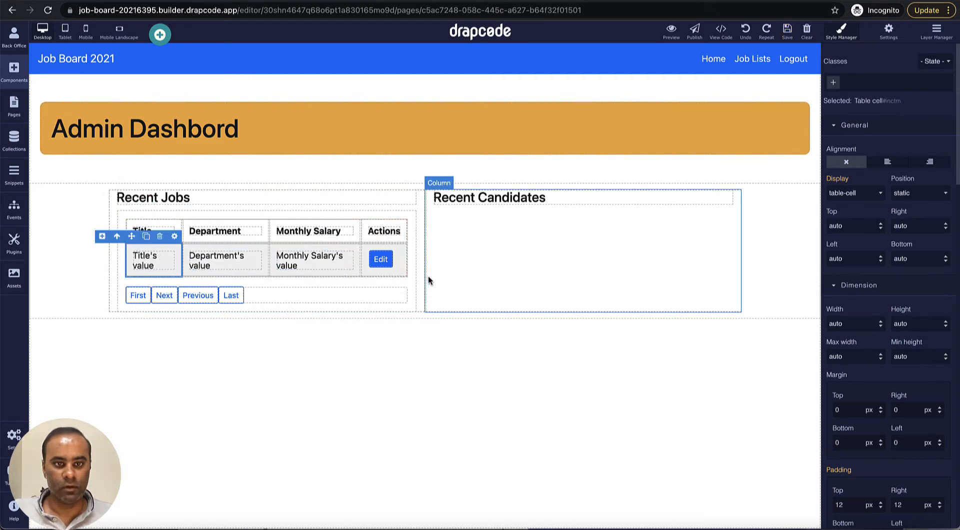
click(378, 296)
click(386, 280)
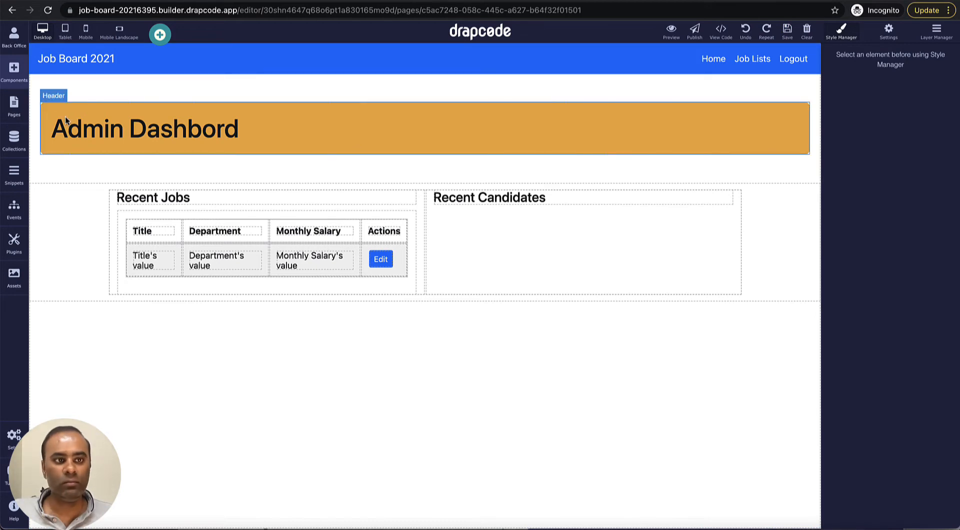
Step: Add a second data table in the Recent Candidates column, bound to the User collection
click(14, 75)
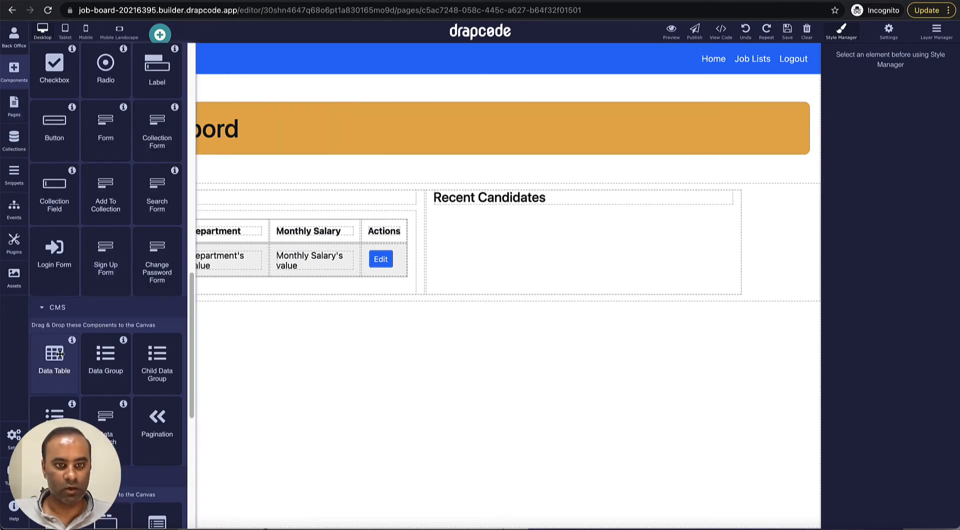
drag(59, 354, 516, 255)
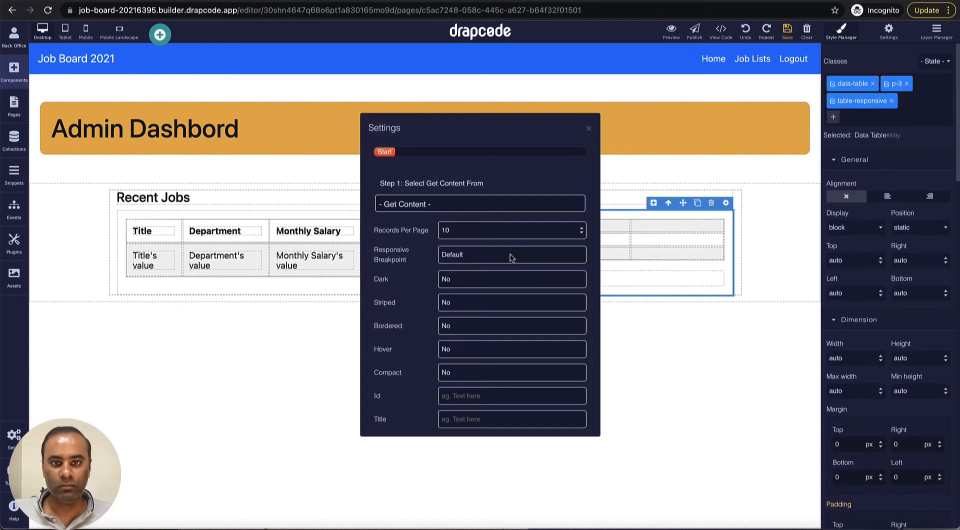
click(479, 203)
click(476, 216)
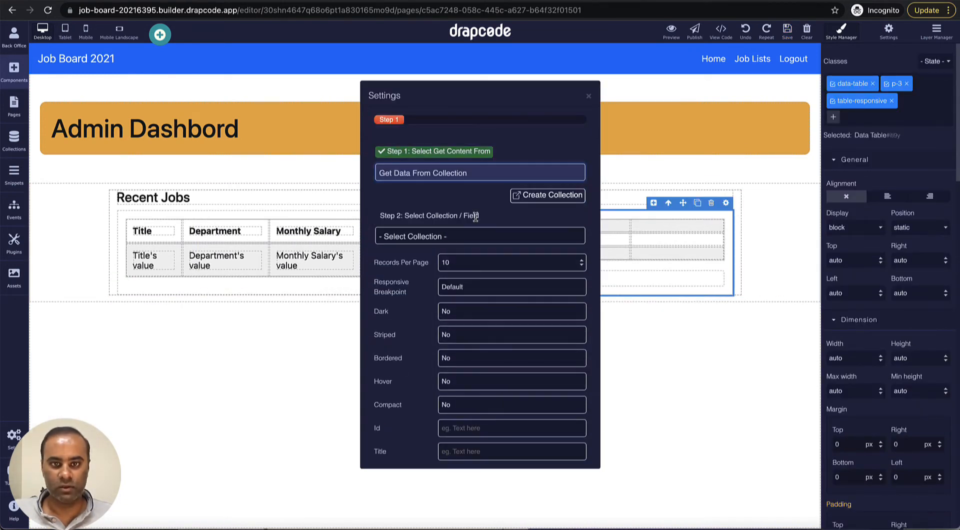
click(459, 236)
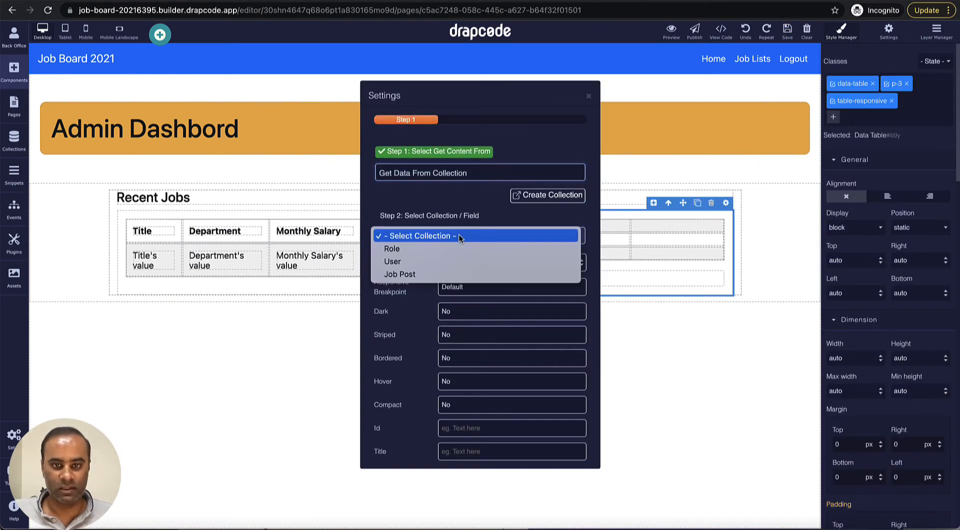
click(446, 263)
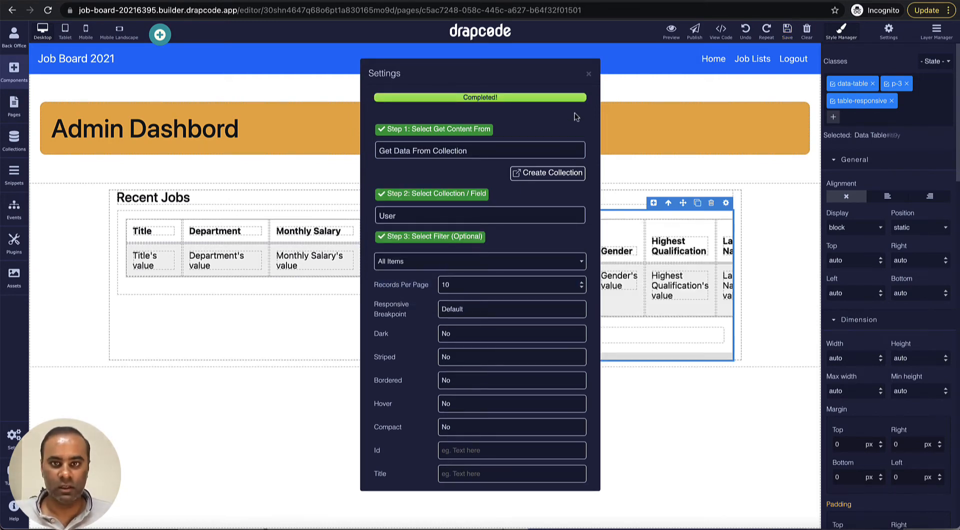
click(590, 76)
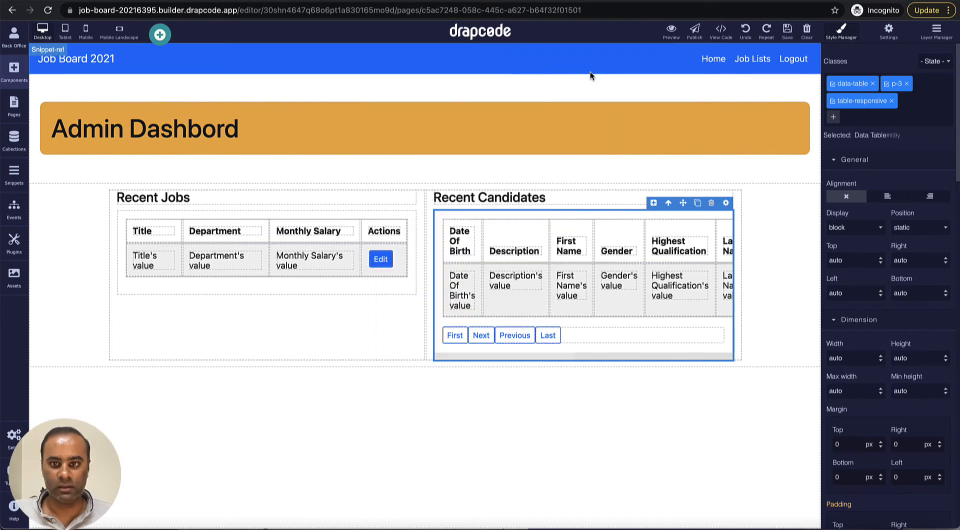
Step: Delete the candidates table's pagination row and its Description and Password columns
click(588, 335)
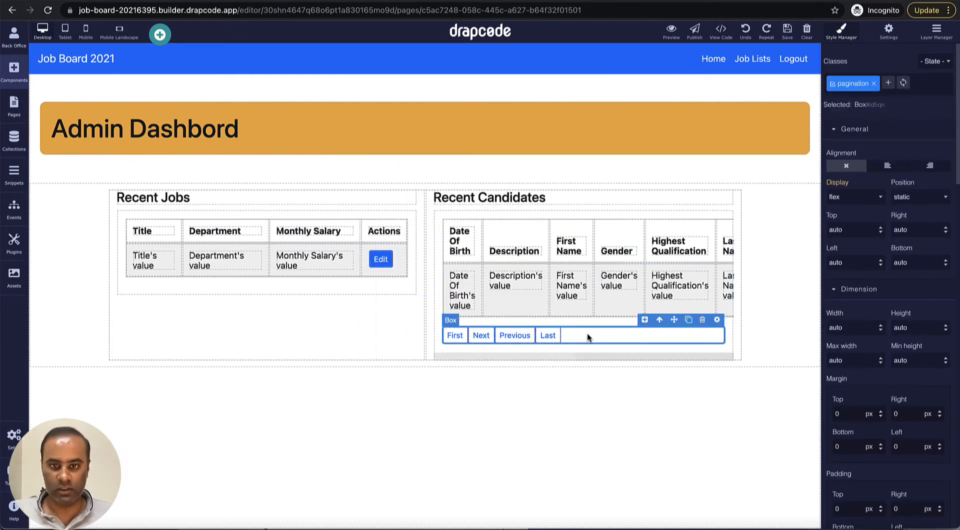
key(Delete)
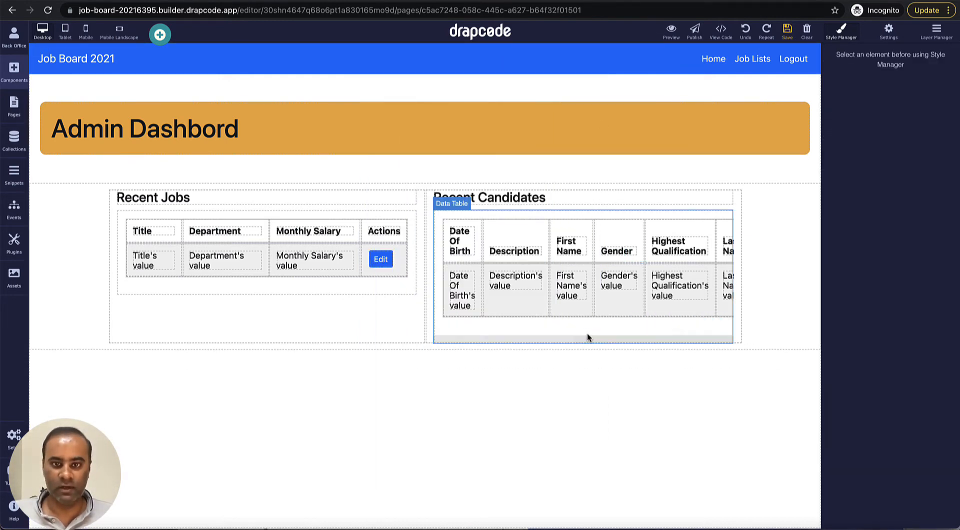
click(528, 240)
click(536, 214)
click(536, 268)
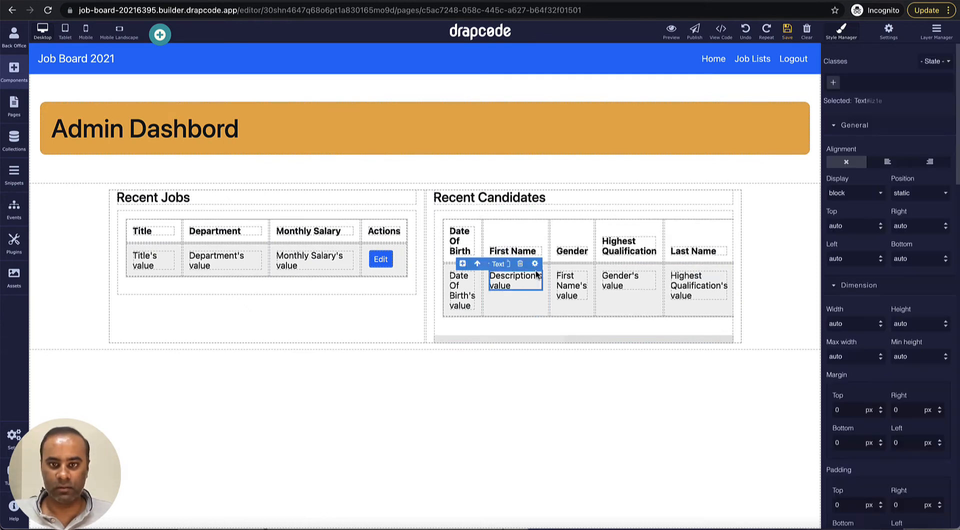
click(529, 258)
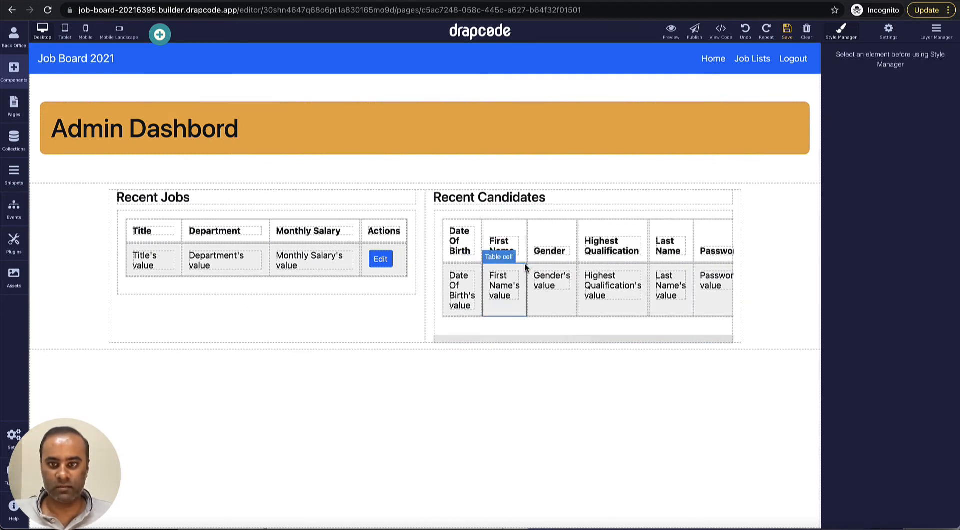
click(713, 239)
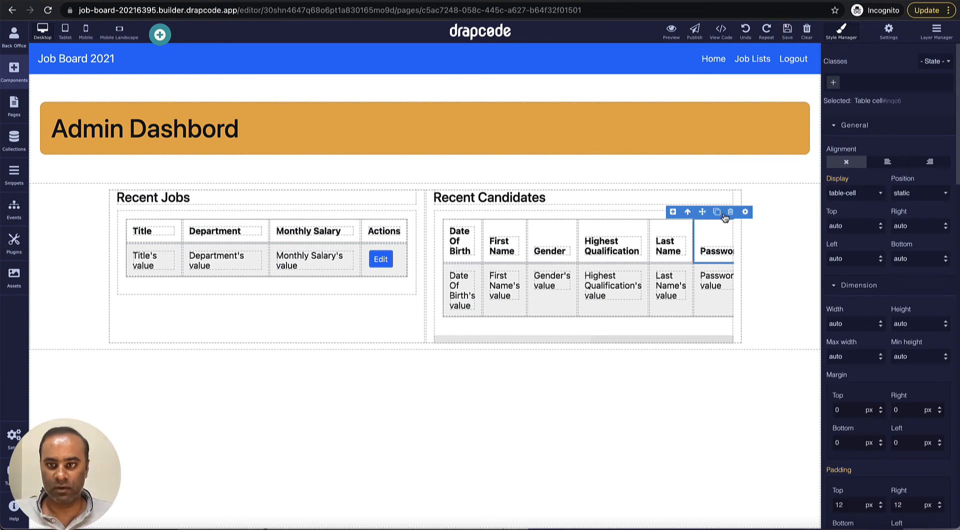
click(730, 211)
click(714, 278)
click(730, 257)
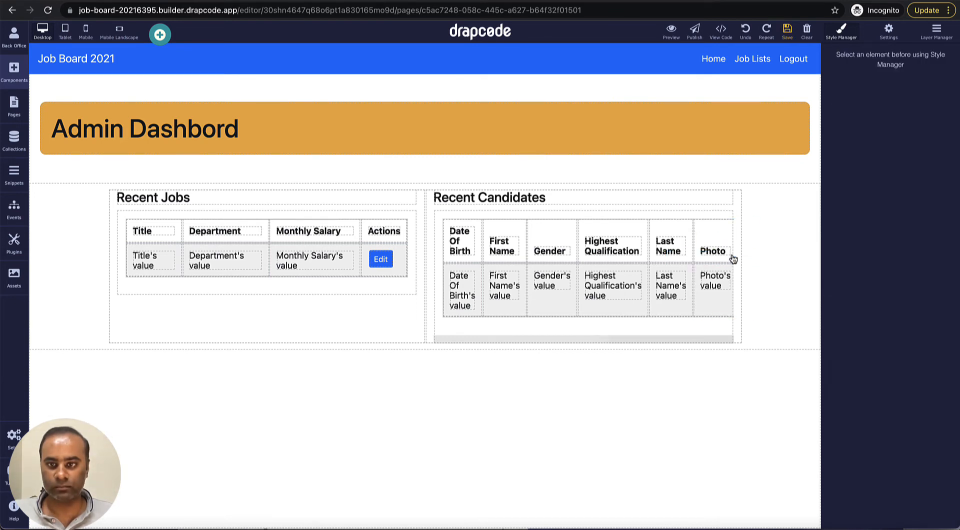
Step: Delete the Highest Qualification, Total Years of experience and User Role columns
click(632, 223)
click(640, 210)
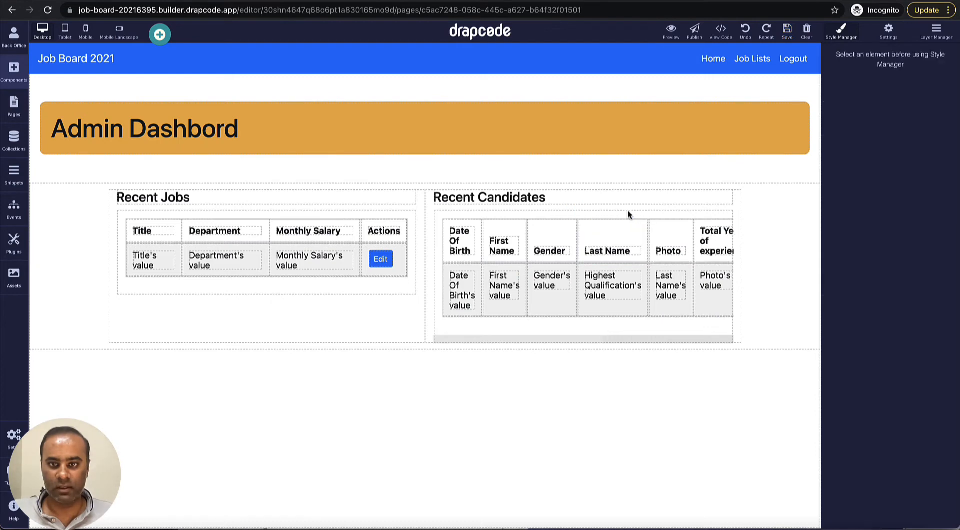
click(634, 266)
click(632, 256)
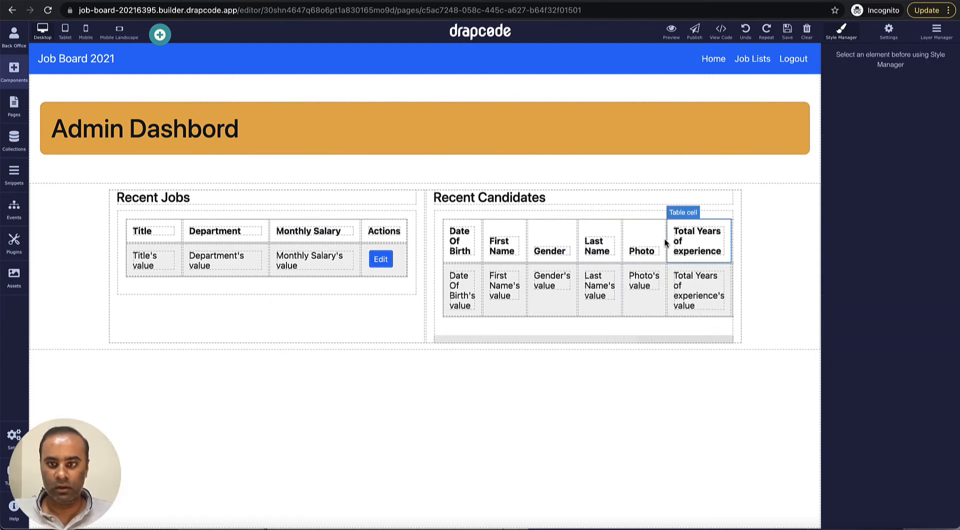
click(717, 230)
click(710, 212)
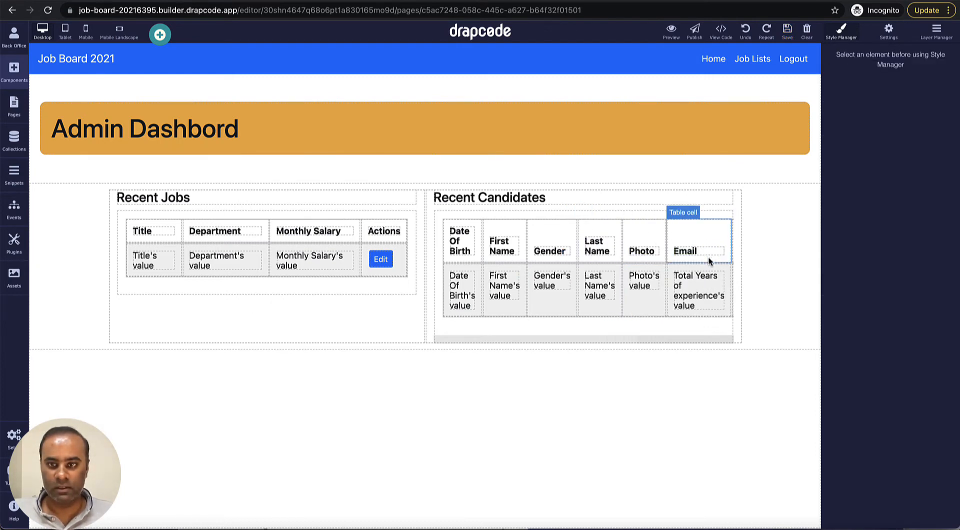
click(708, 270)
click(710, 256)
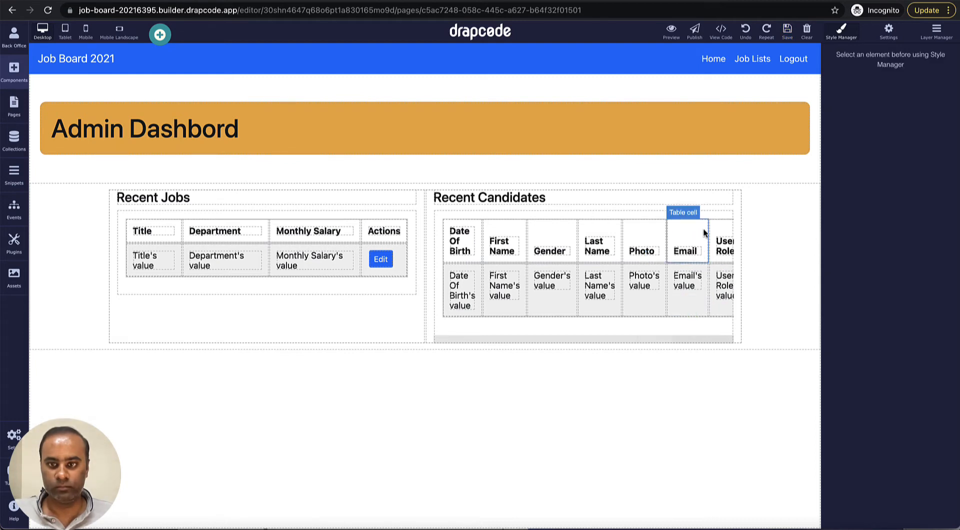
click(725, 230)
click(728, 214)
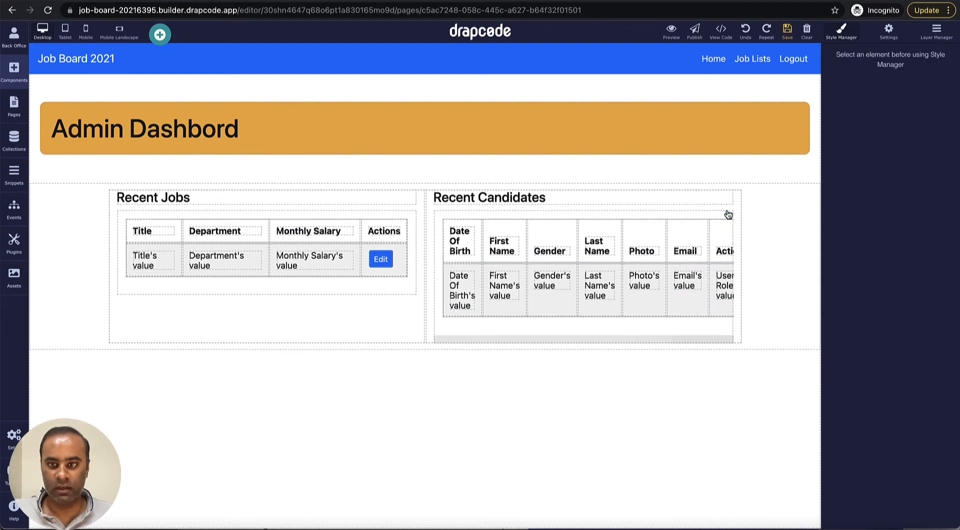
click(722, 269)
click(733, 257)
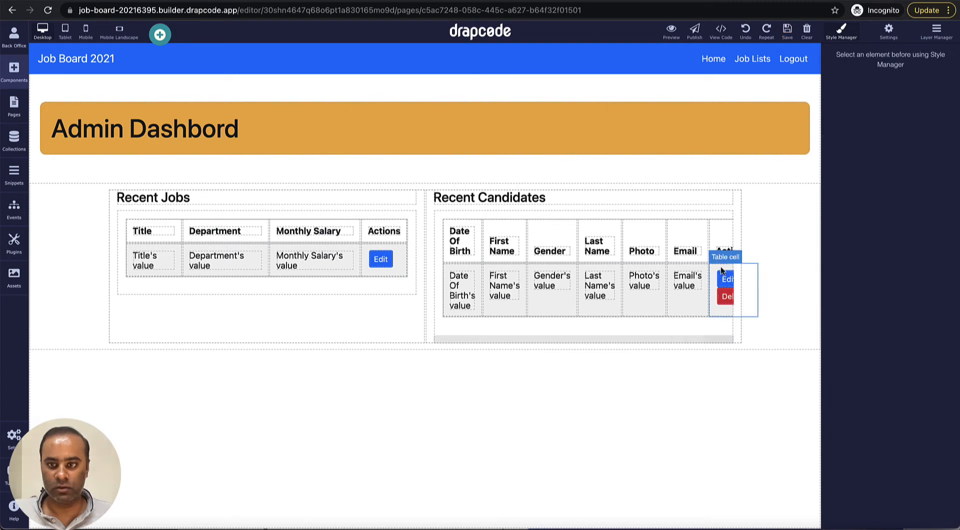
Step: Delete the actions, Date Of Birth and Gender columns, leaving First Name, Last Name, Photo, Email
click(725, 239)
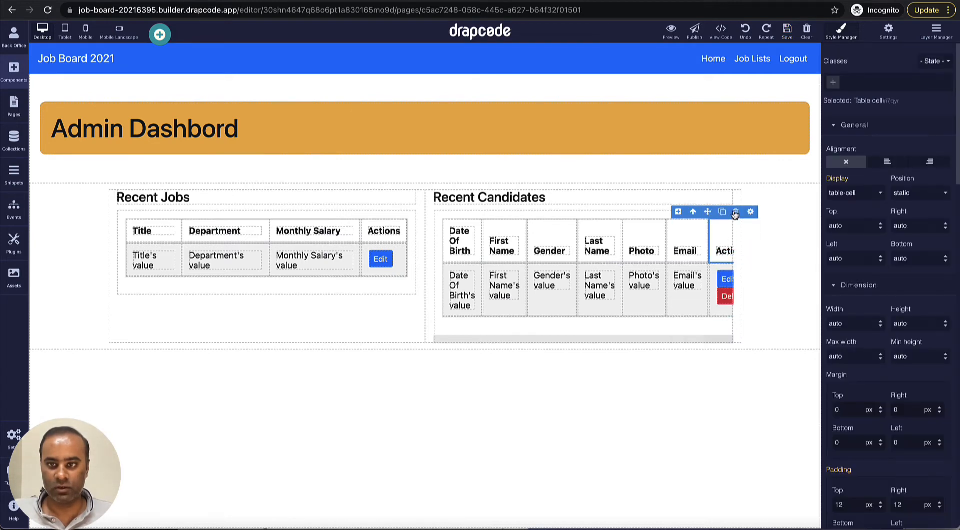
click(733, 214)
click(724, 270)
click(735, 259)
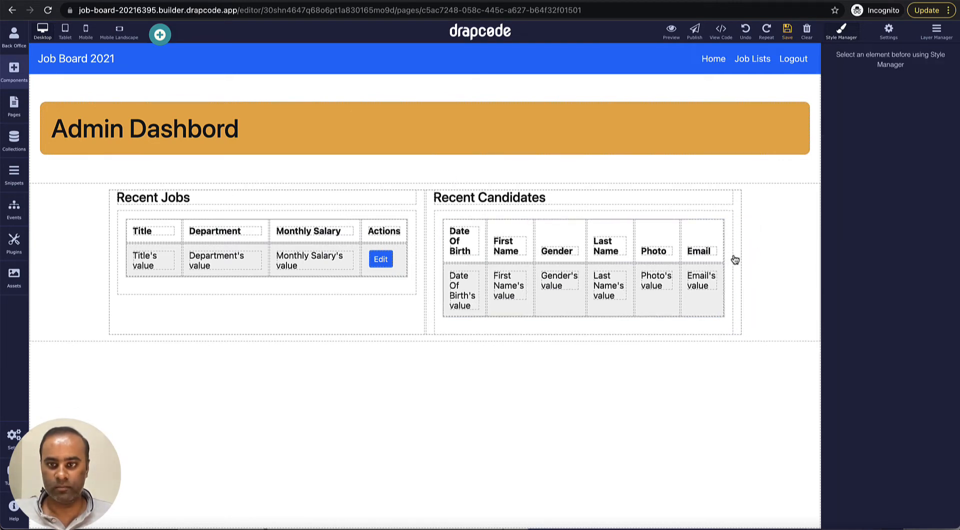
click(480, 224)
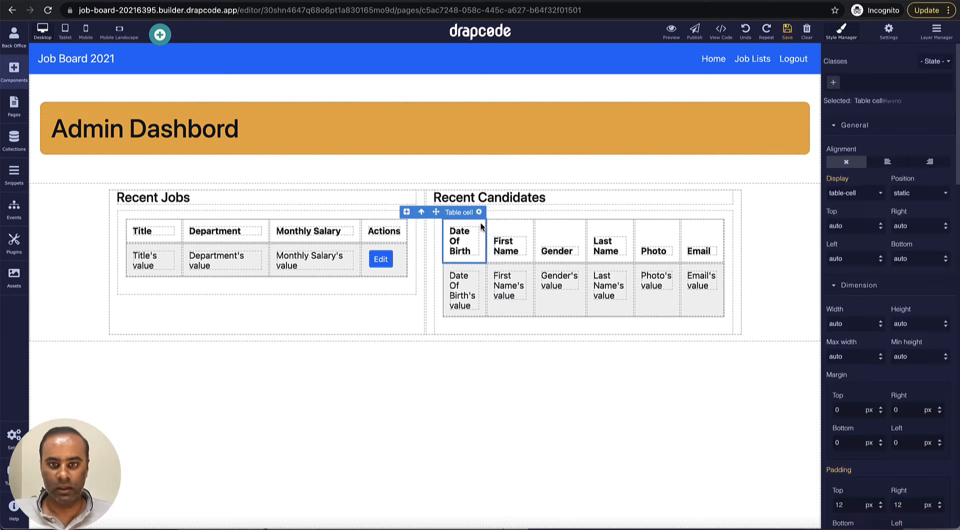
click(465, 216)
click(477, 265)
click(466, 245)
click(541, 228)
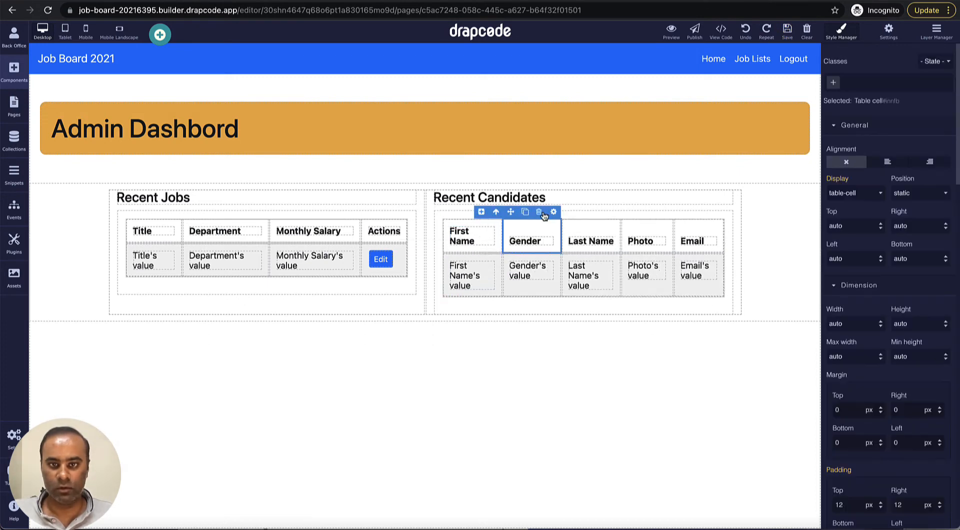
click(539, 213)
click(540, 260)
click(539, 246)
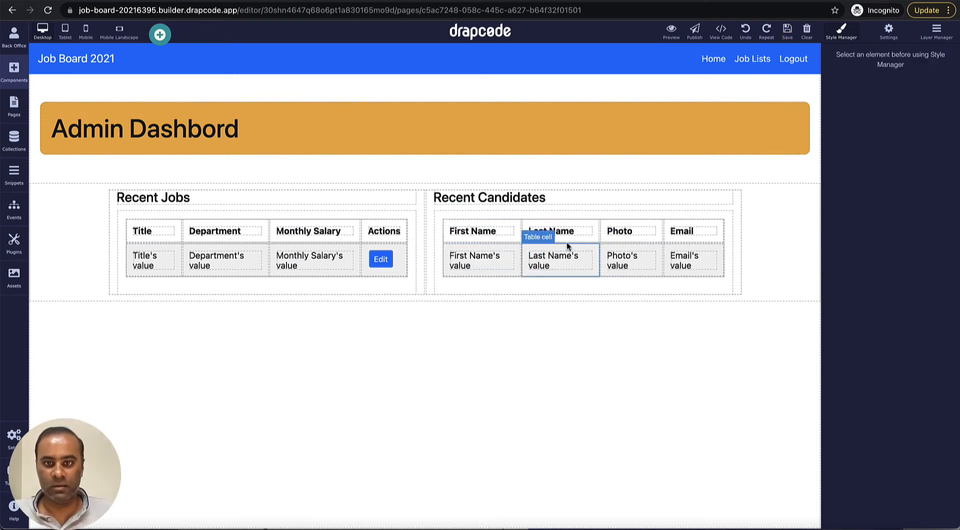
click(597, 326)
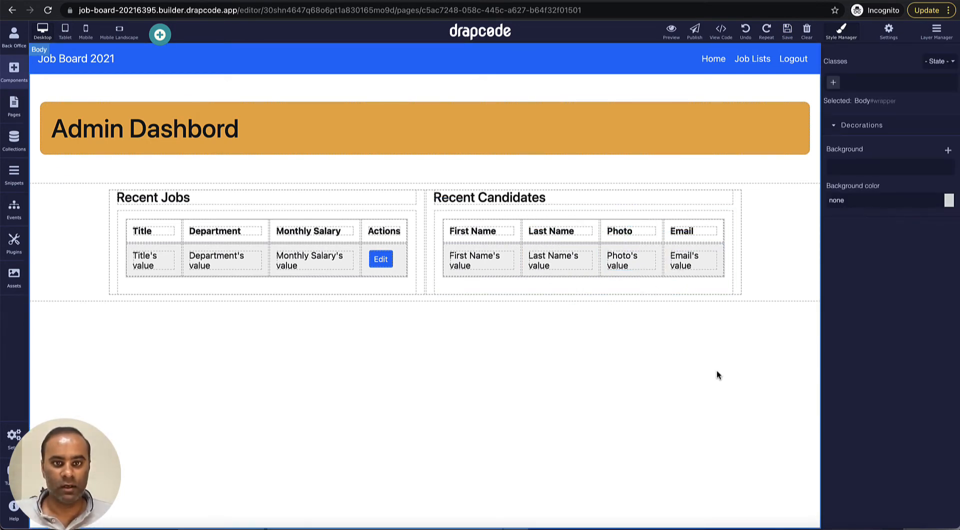
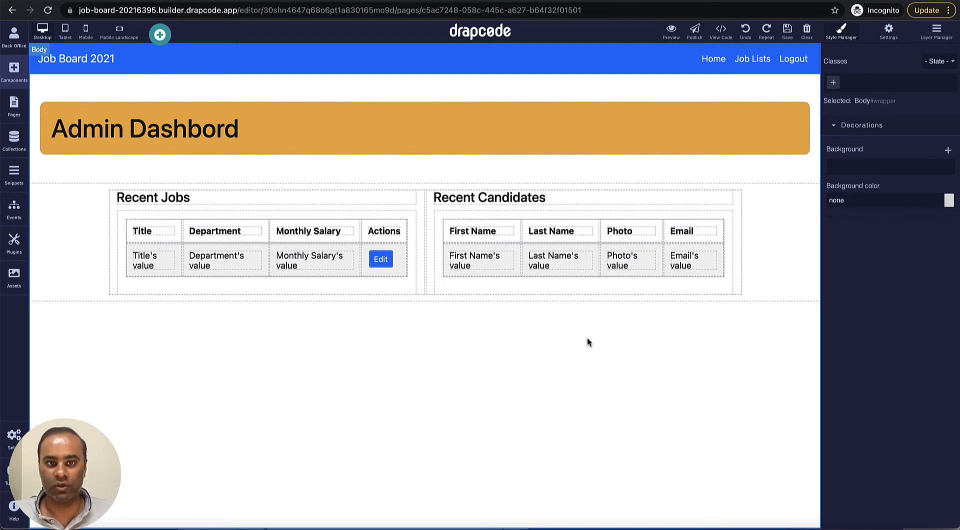
Step: Add a 'Create Job Post' page copied from Admin Dashboard, restricted to the Admin Manager role
click(14, 105)
click(166, 55)
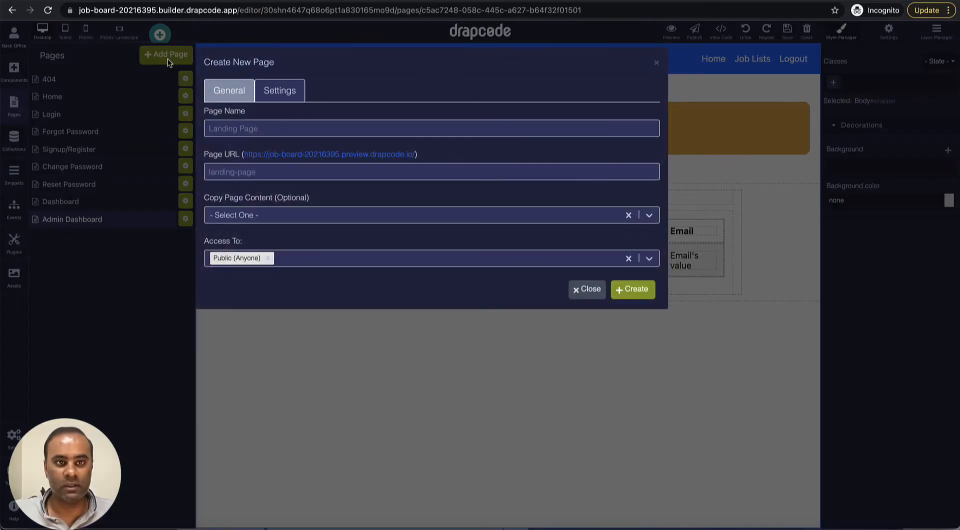
click(278, 126)
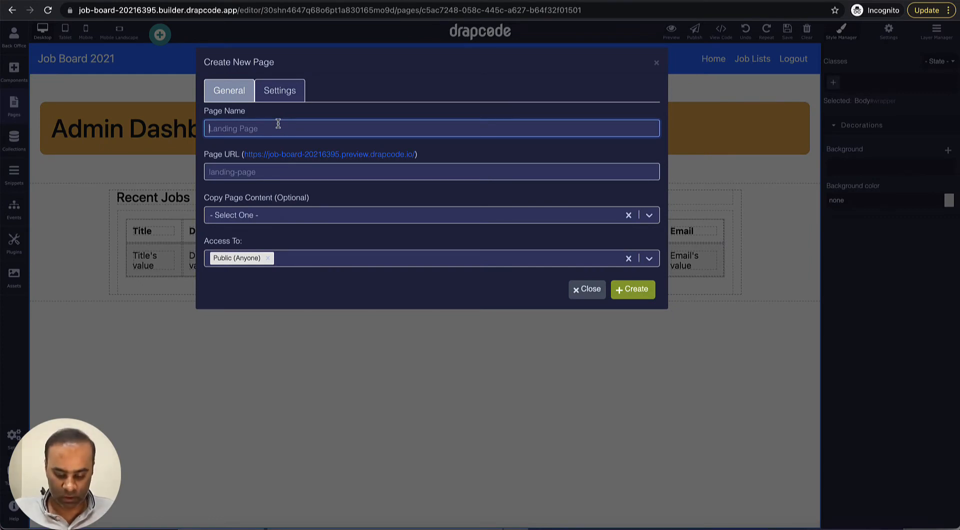
text(Create Jo)
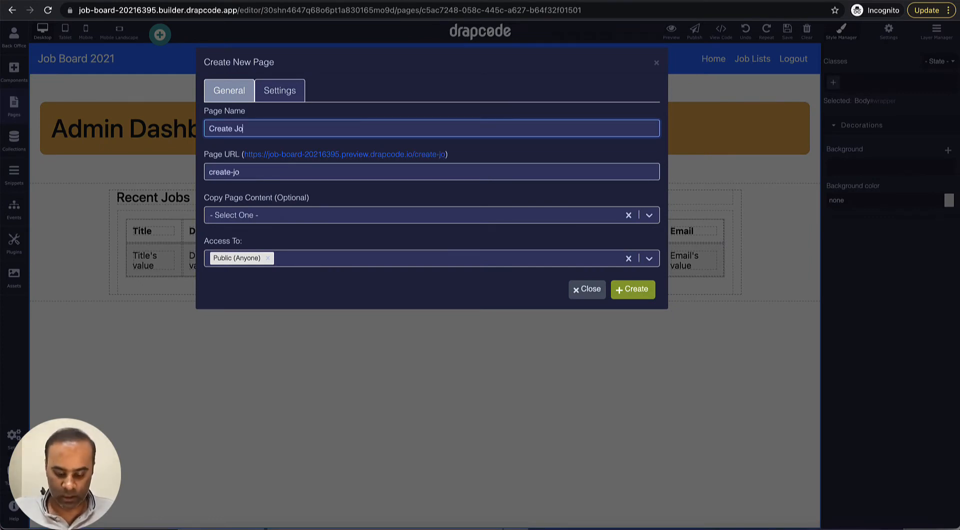
text(b Post)
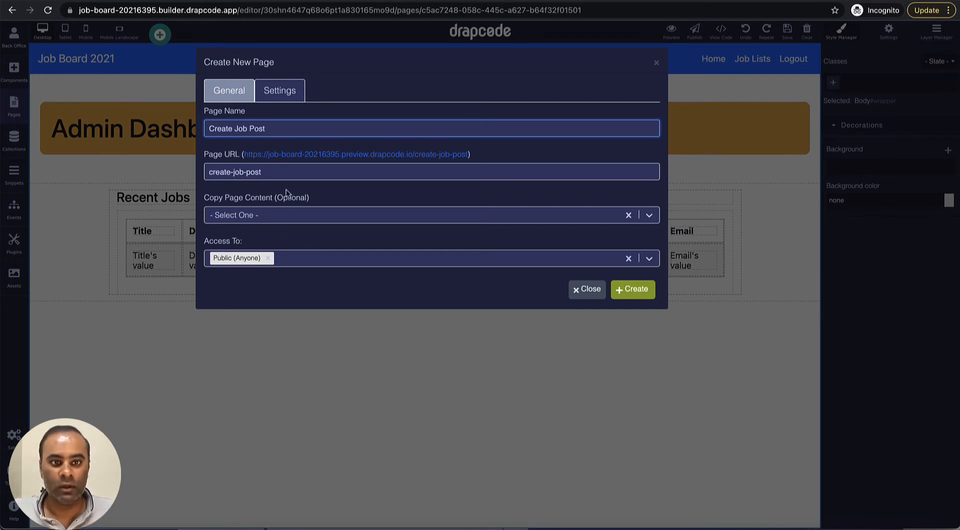
click(309, 259)
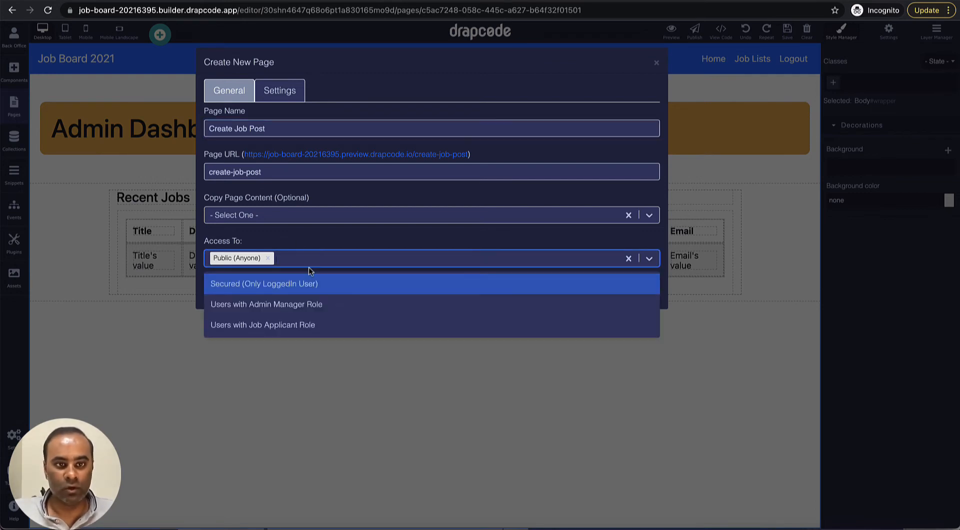
click(316, 305)
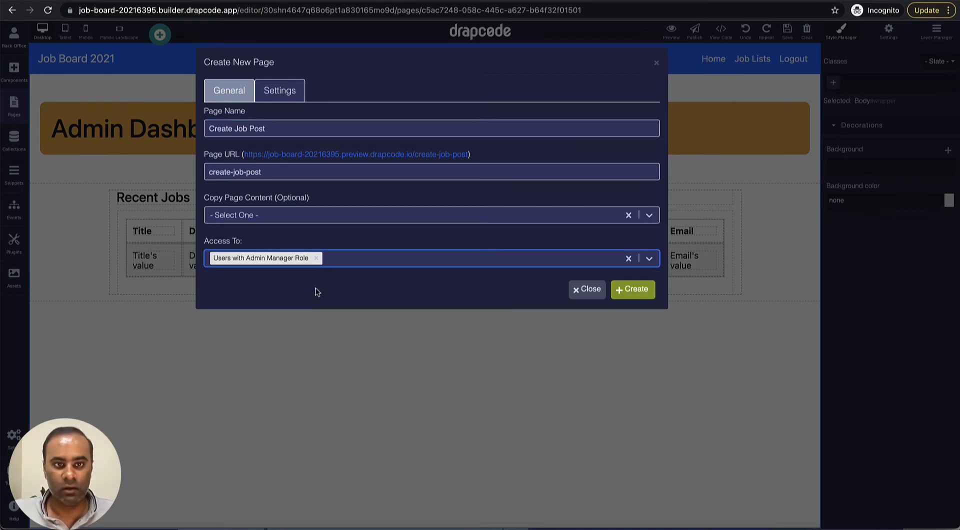
click(334, 215)
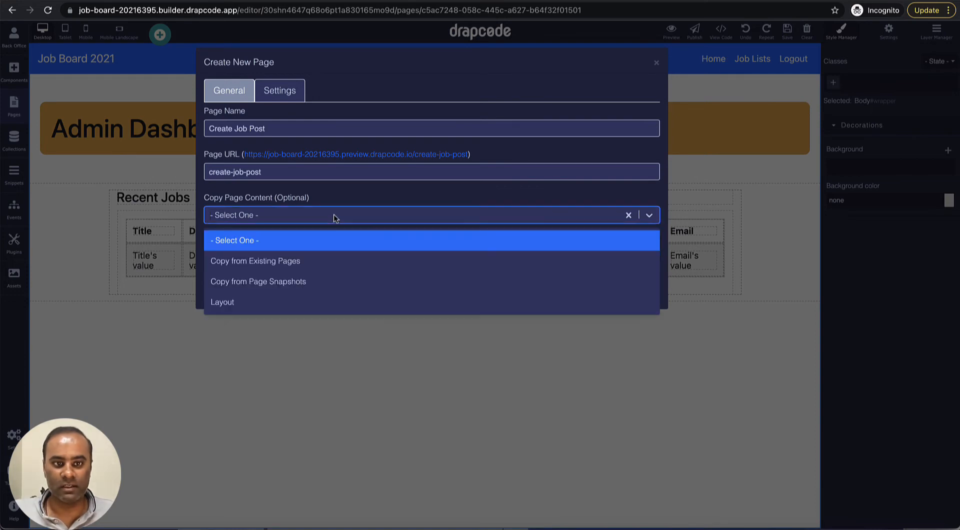
click(333, 261)
click(335, 243)
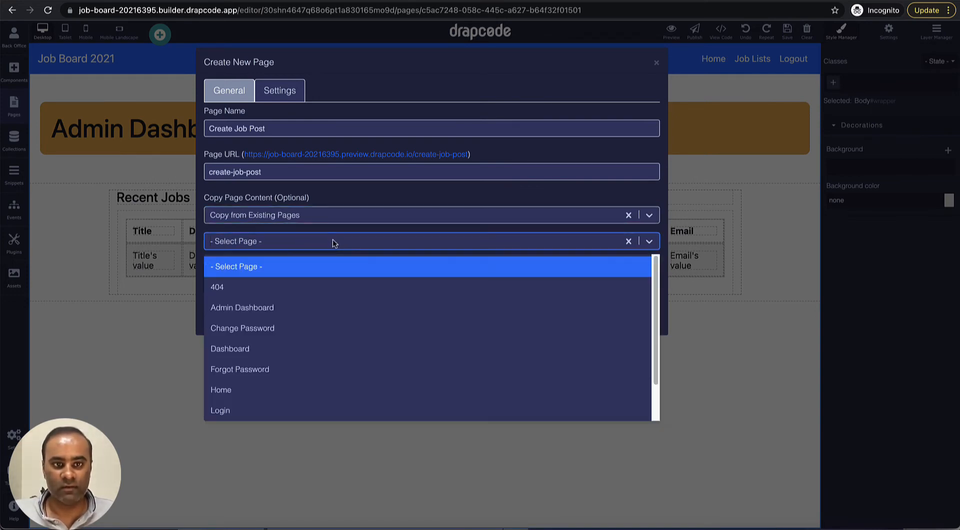
click(328, 308)
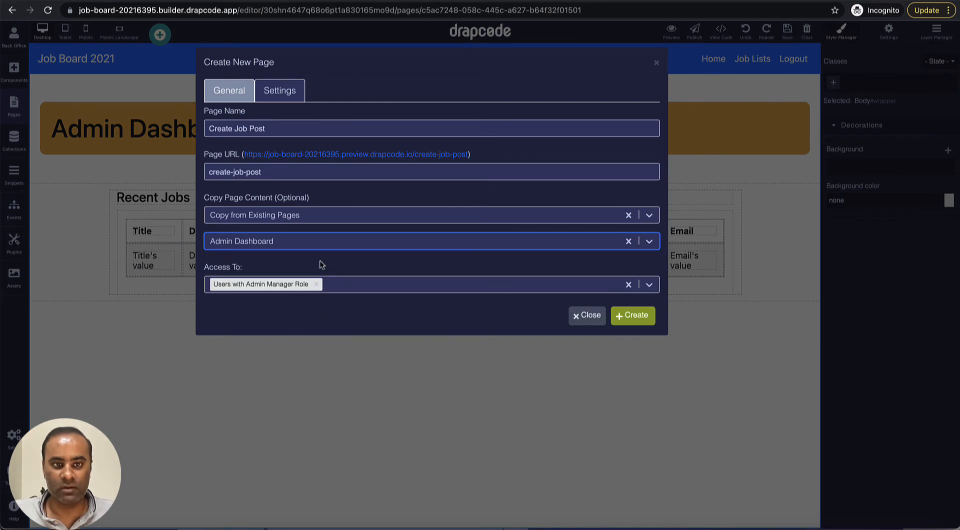
click(635, 315)
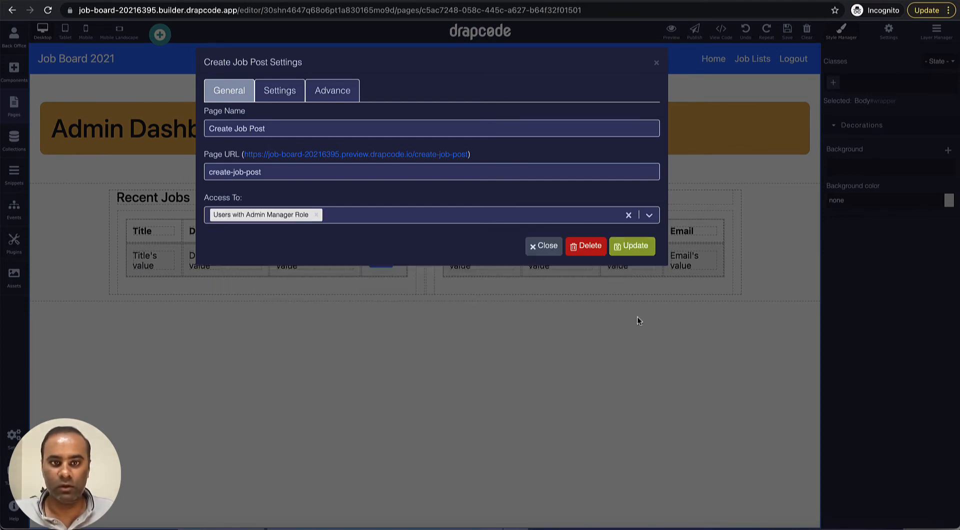
click(657, 64)
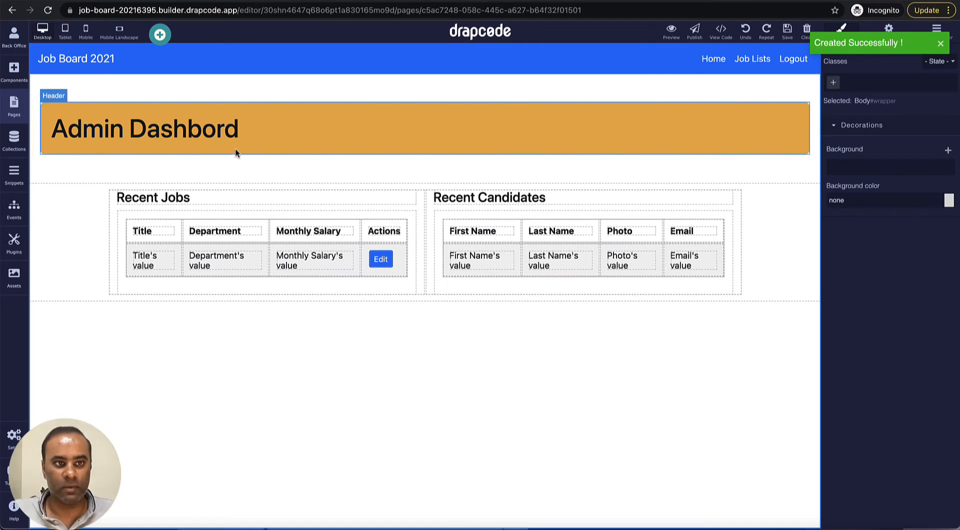
Step: On the Create Job Post page, delete the Recent Candidates table, its heading and its column
click(16, 115)
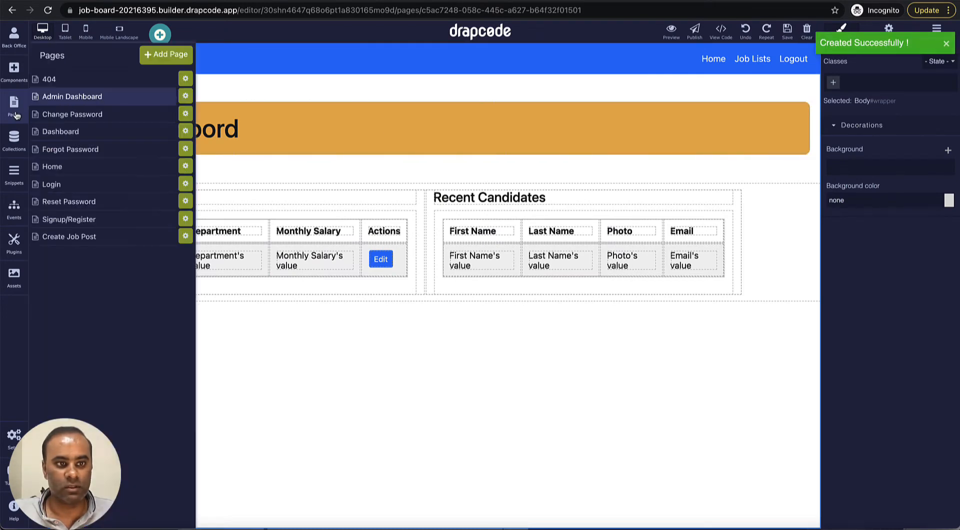
click(80, 241)
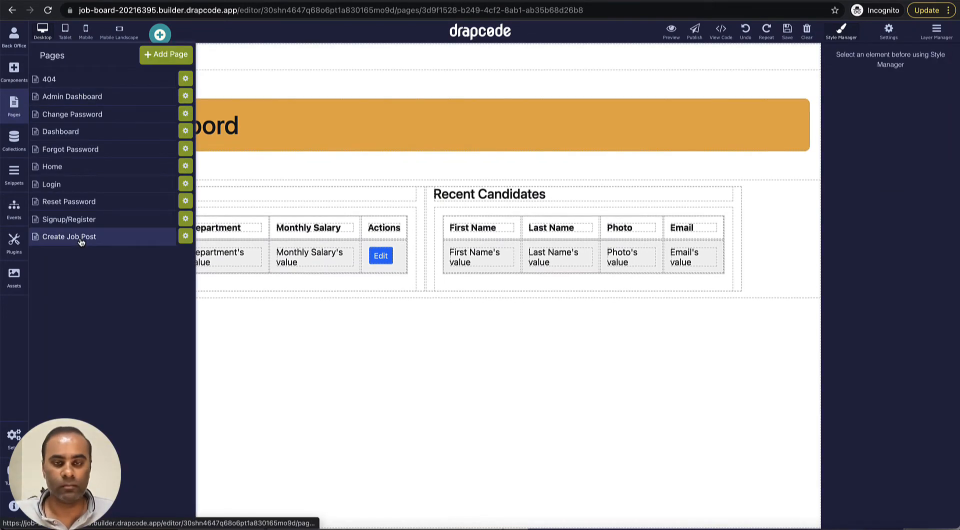
click(365, 169)
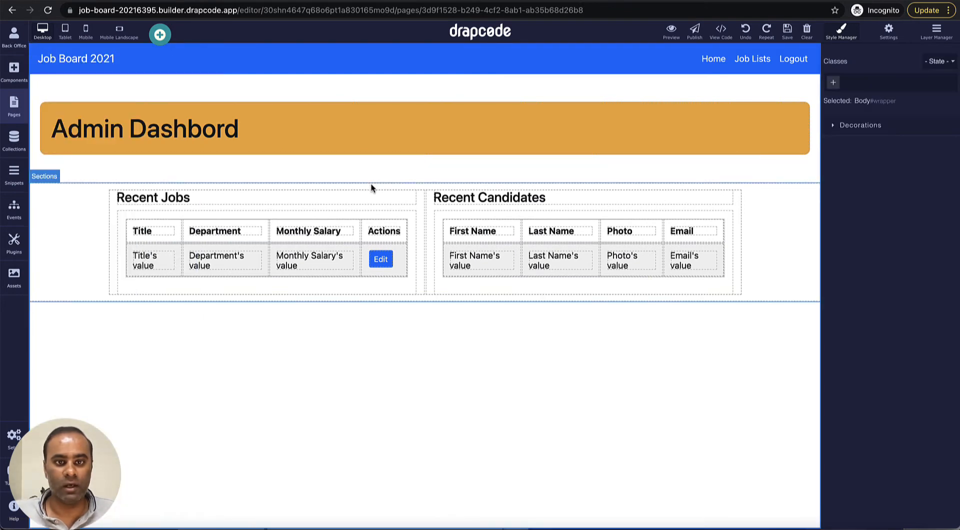
click(647, 209)
click(714, 203)
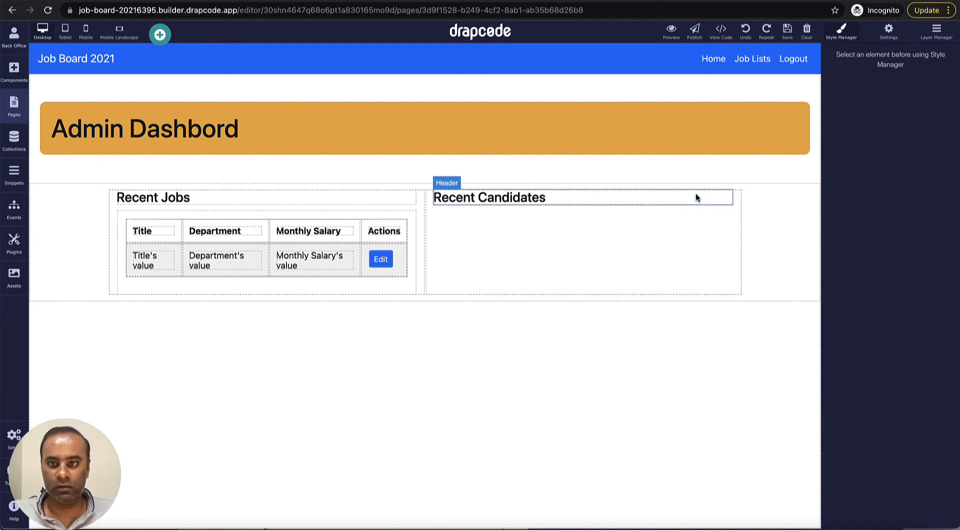
click(695, 196)
click(727, 180)
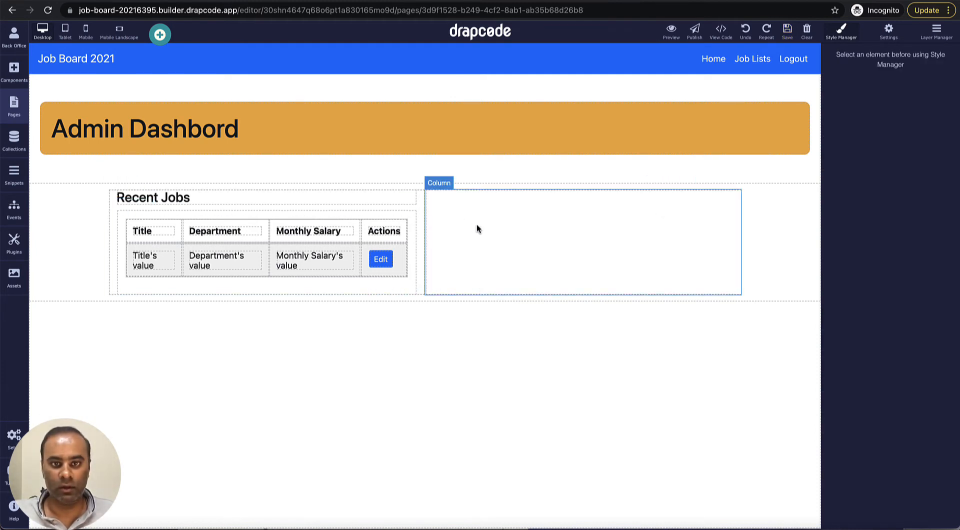
click(490, 225)
click(720, 184)
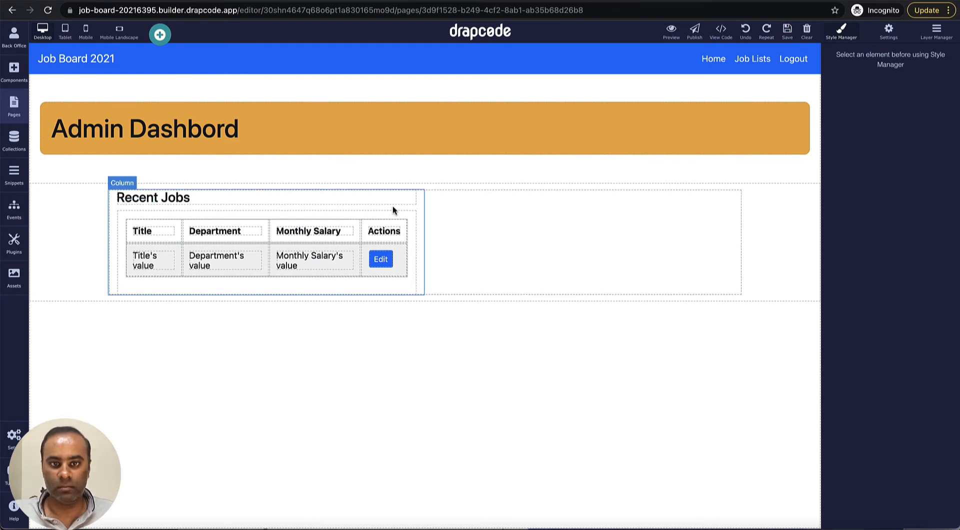
Step: Make the Recent Jobs column full width (12) on tablet, laptop and wide desktop, and delete its jobs table
click(421, 210)
click(417, 183)
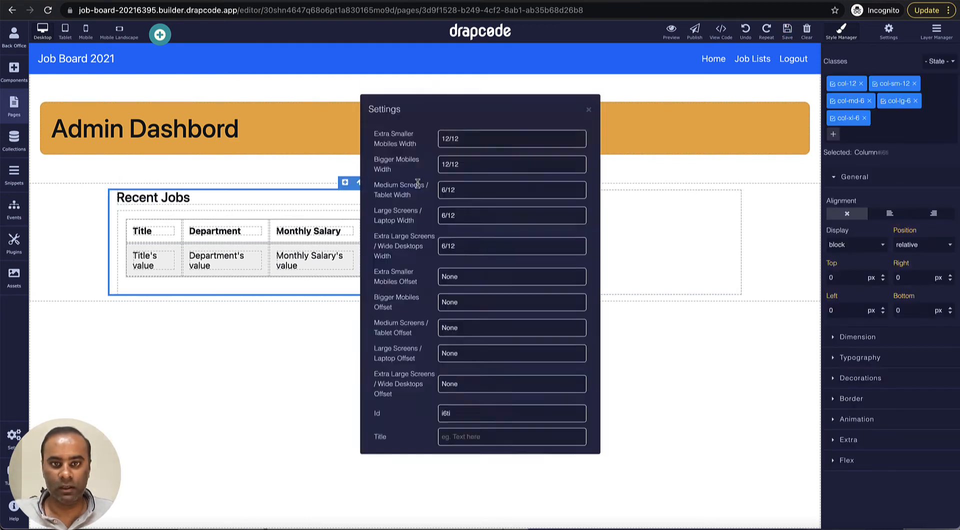
click(478, 192)
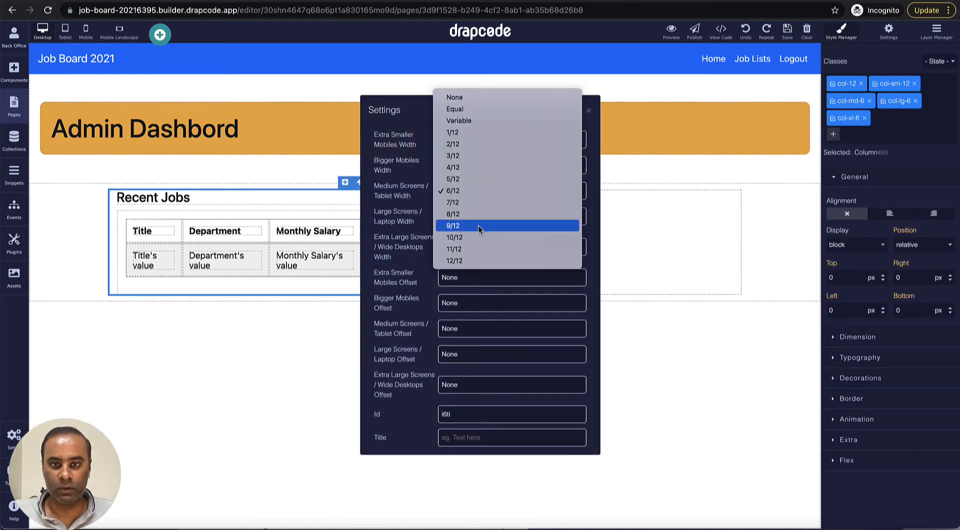
click(478, 262)
click(478, 222)
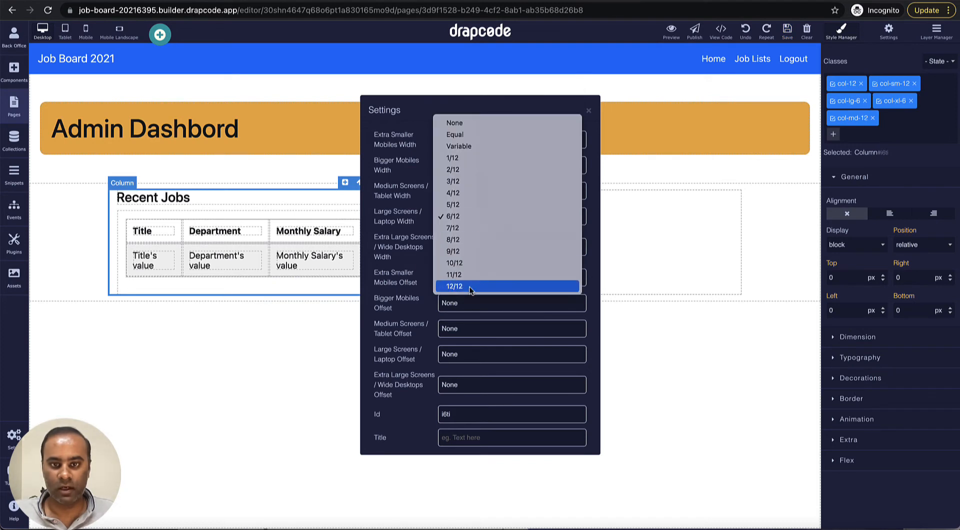
click(475, 286)
click(472, 248)
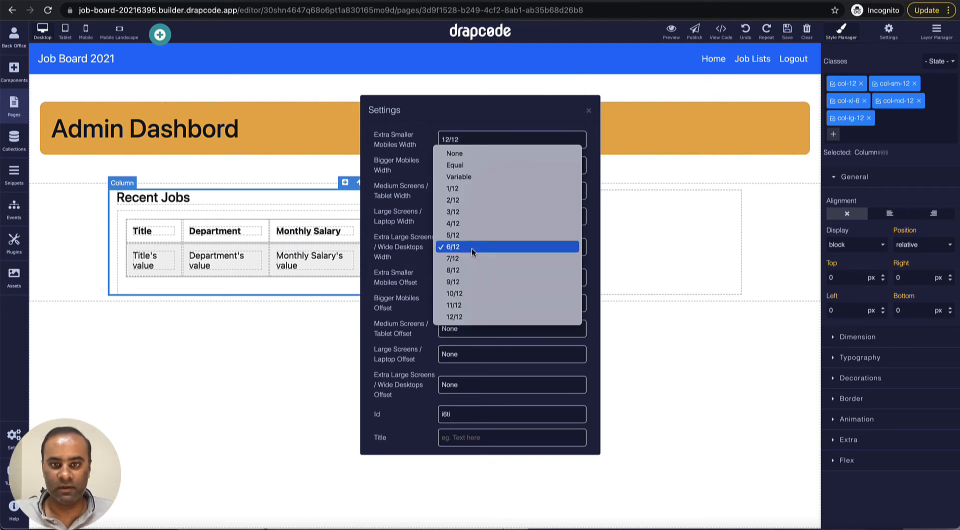
click(466, 318)
click(589, 112)
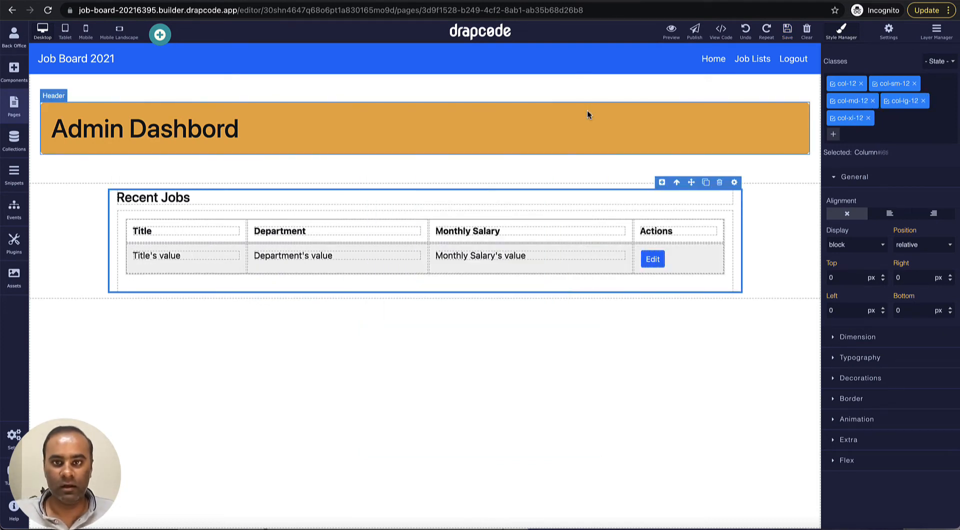
click(605, 215)
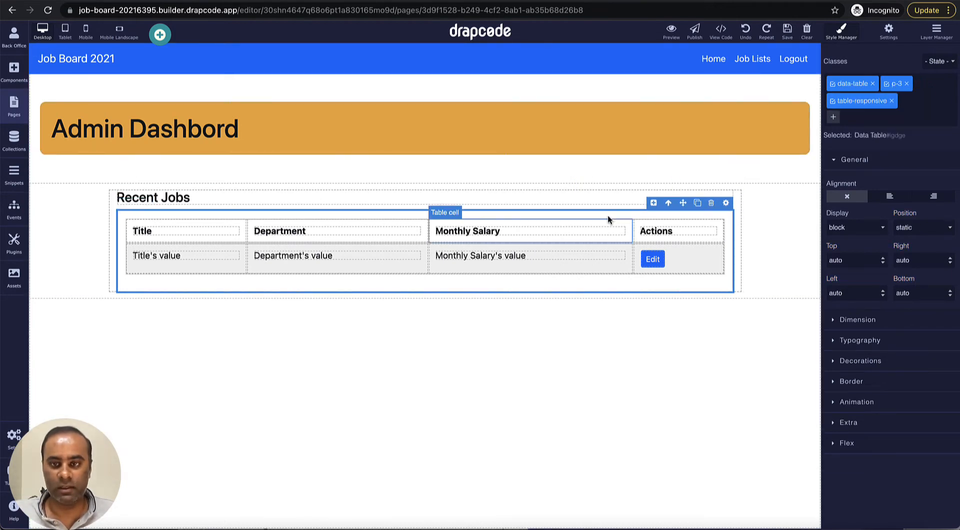
click(711, 203)
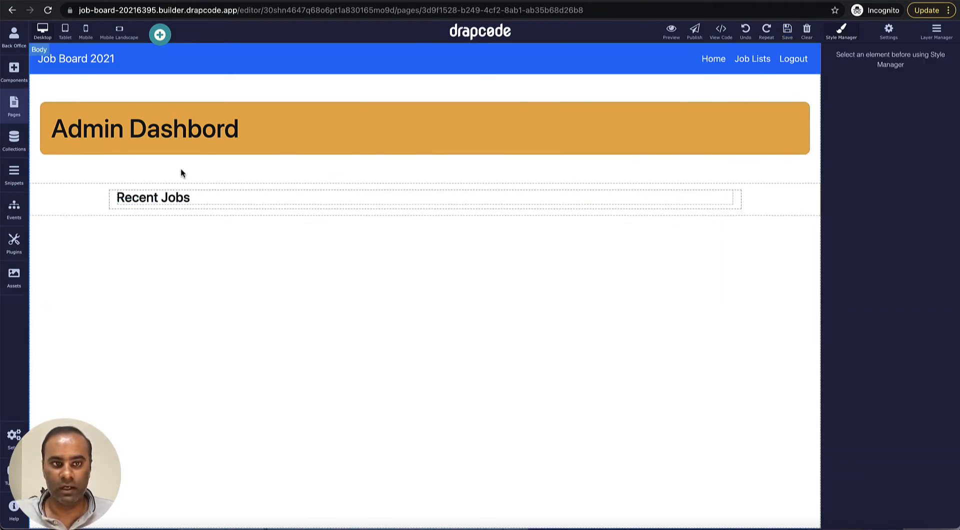
Step: Change the Admin Dashbord banner heading to 'Post Job'
double_click(102, 133)
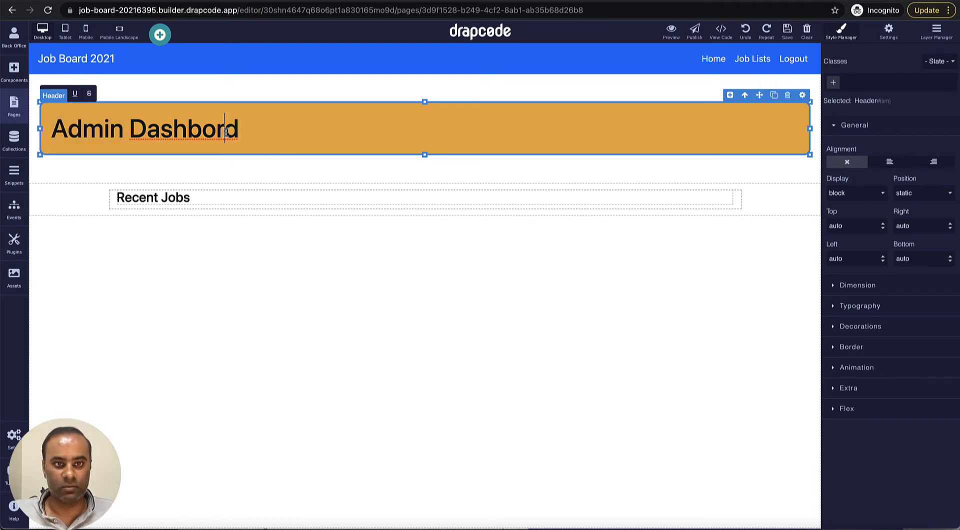
click(285, 146)
key(BackSpace)
key(BackSpace)
key(BackSpace)
key(BackSpace)
key(BackSpace)
key(BackSpace)
key(BackSpace)
key(BackSpace)
key(BackSpace)
key(BackSpace)
key(BackSpace)
key(BackSpace)
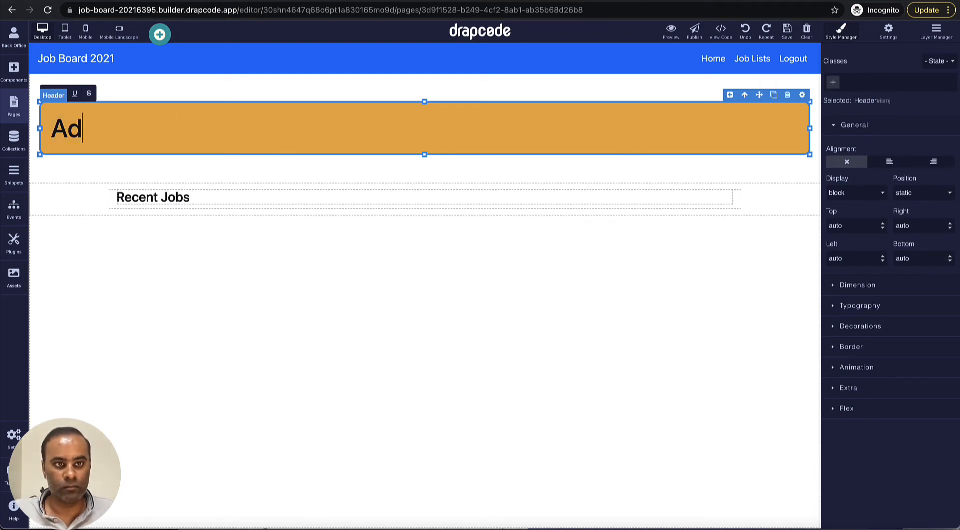
key(BackSpace)
key(BackSpace)
text(Post )
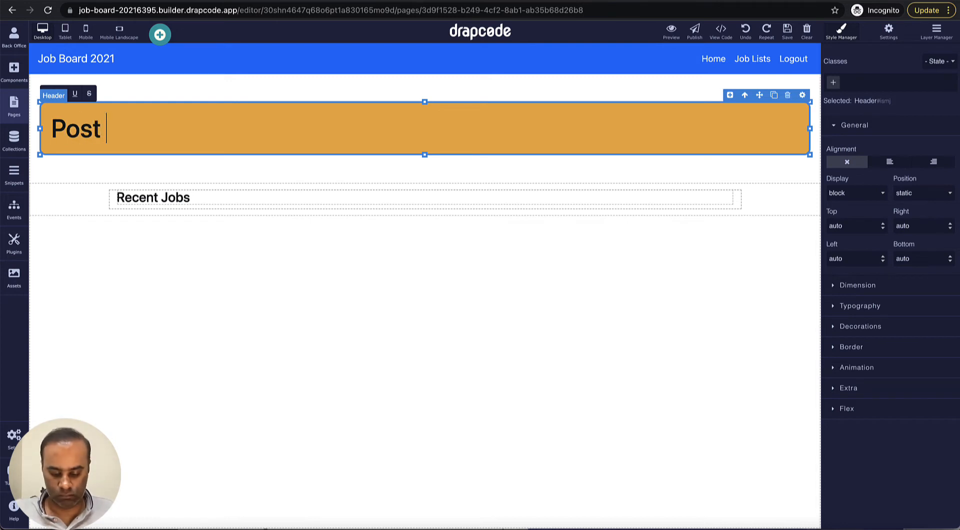
text(Job)
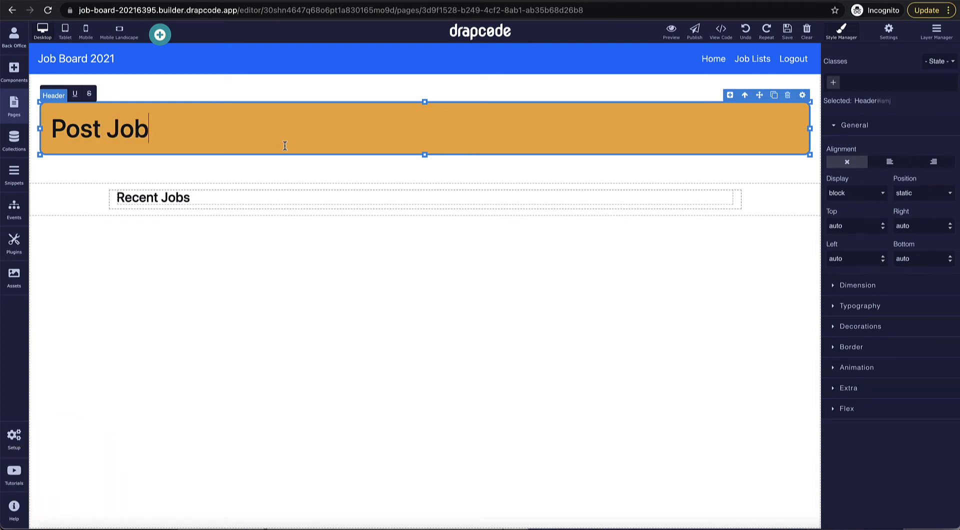
Step: Rename the Recent Jobs heading to 'Post New Job'
click(180, 198)
double_click(178, 196)
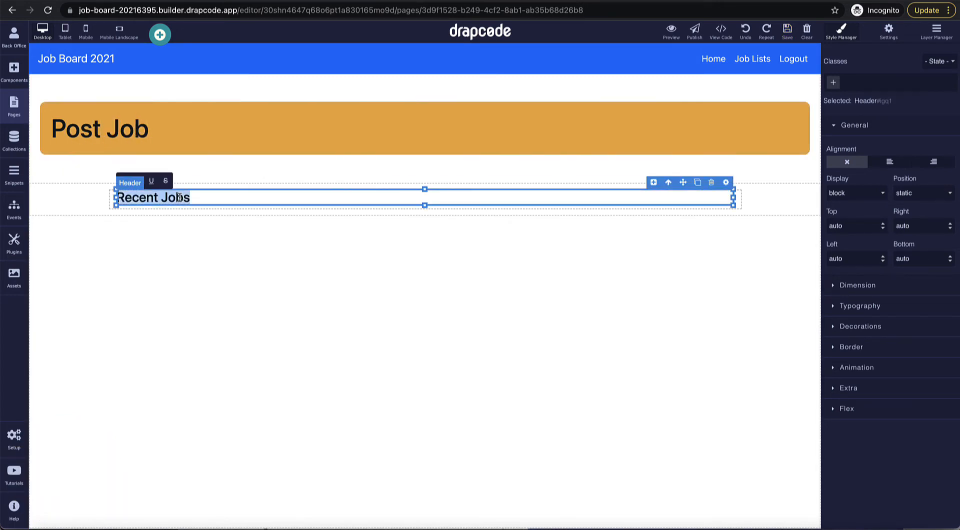
key(BackSpace)
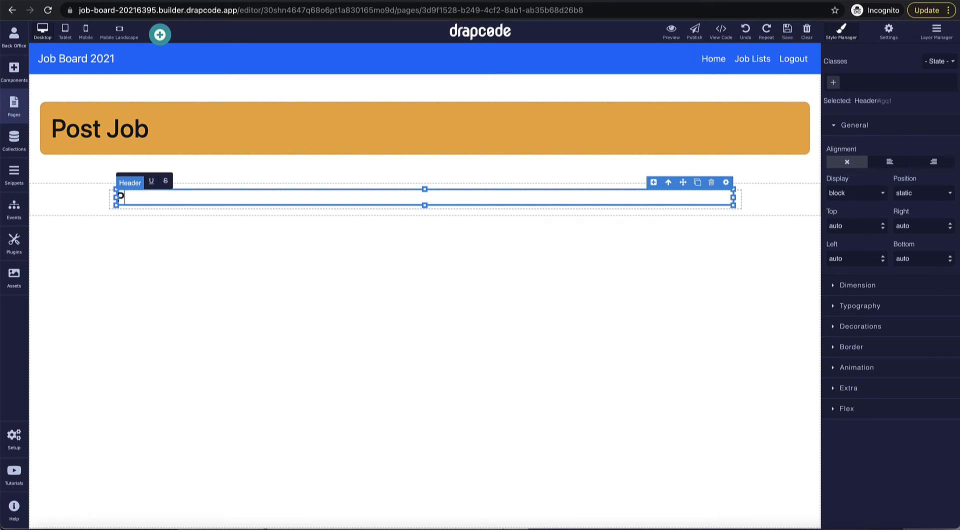
text(Post New Job)
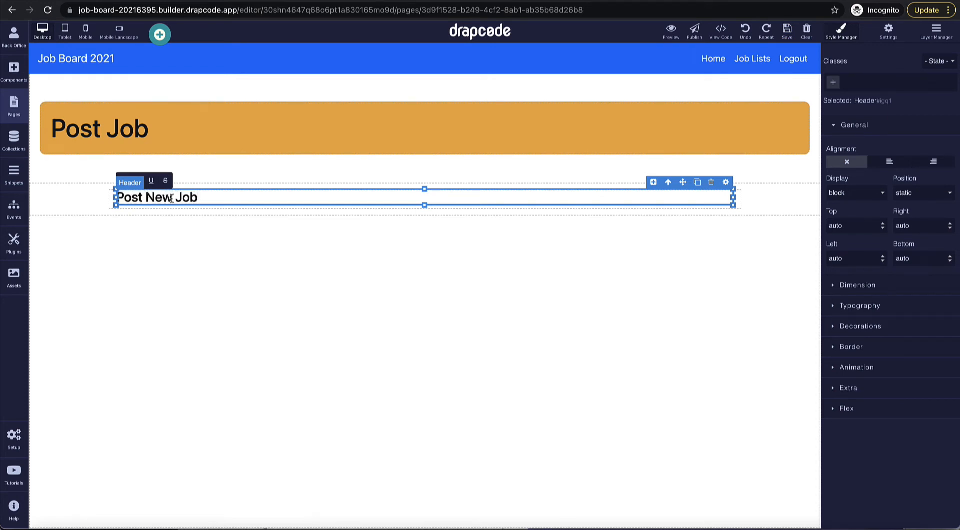
click(100, 203)
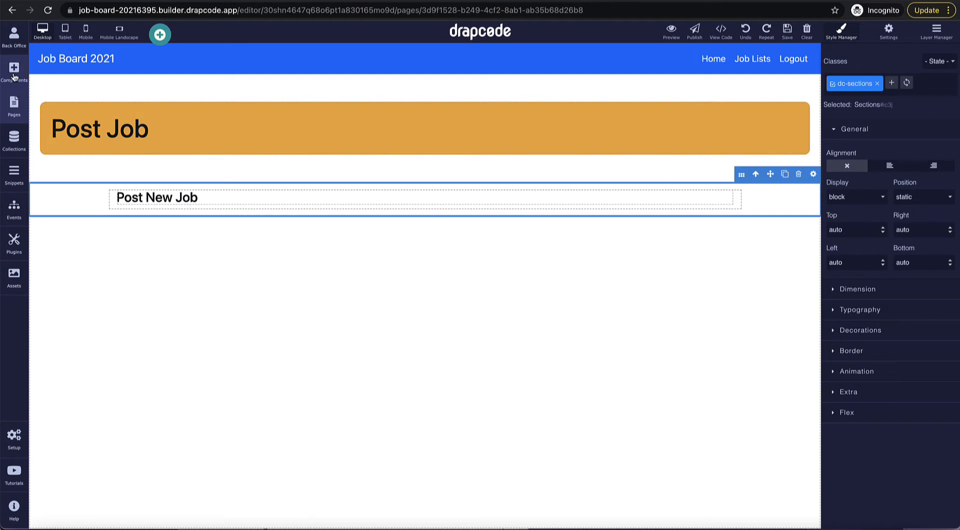
Step: Drag a Collection Form into the Post New Job section, undoing a first misplaced drop
click(14, 75)
scroll(143, 282, down, 2)
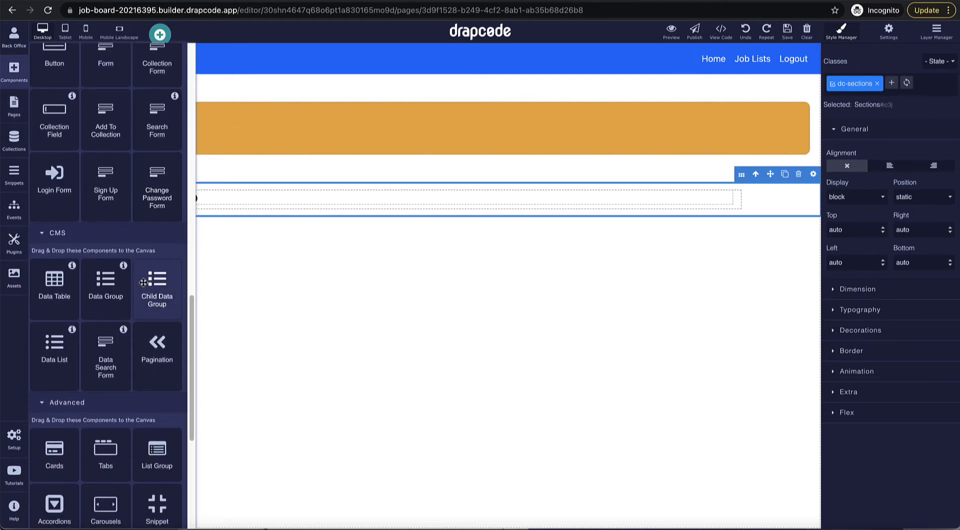
scroll(143, 282, up, 2)
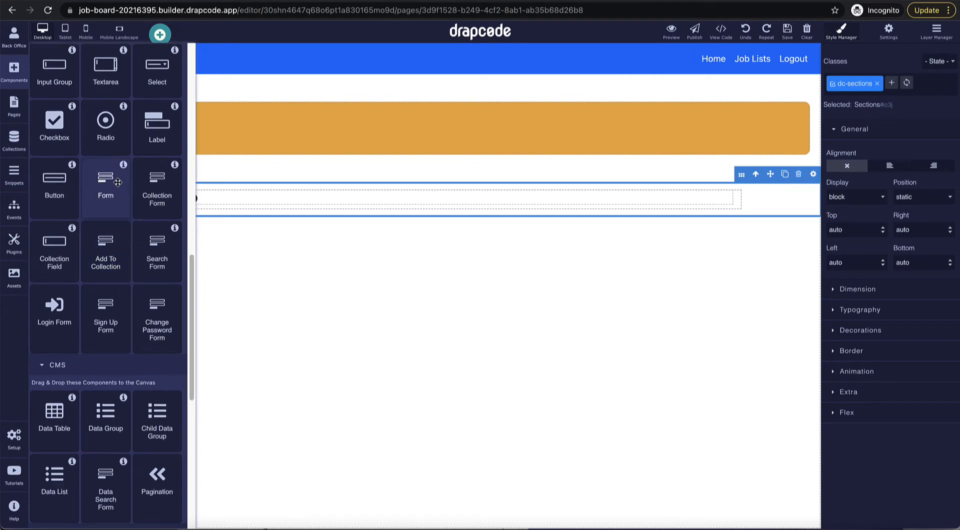
scroll(119, 181, up, 1)
scroll(114, 211, up, 1)
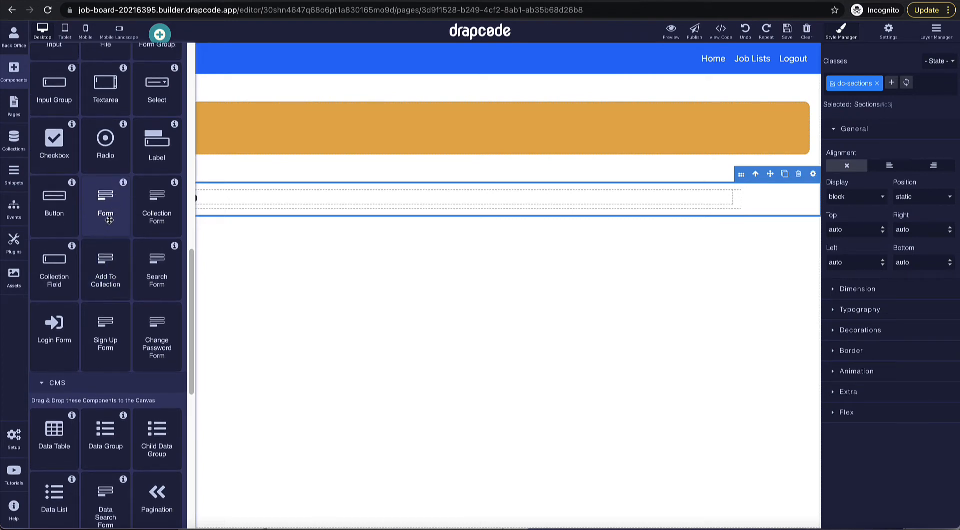
drag(157, 206, 342, 209)
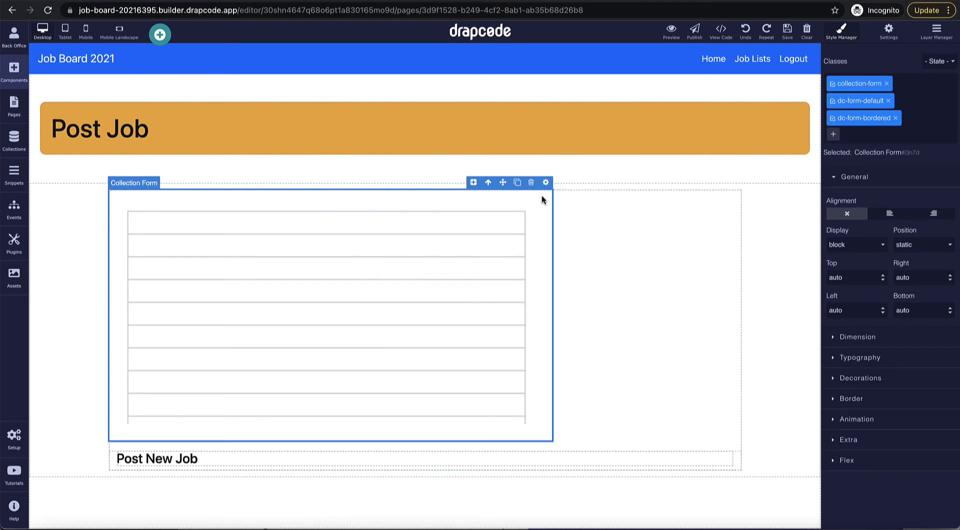
click(746, 31)
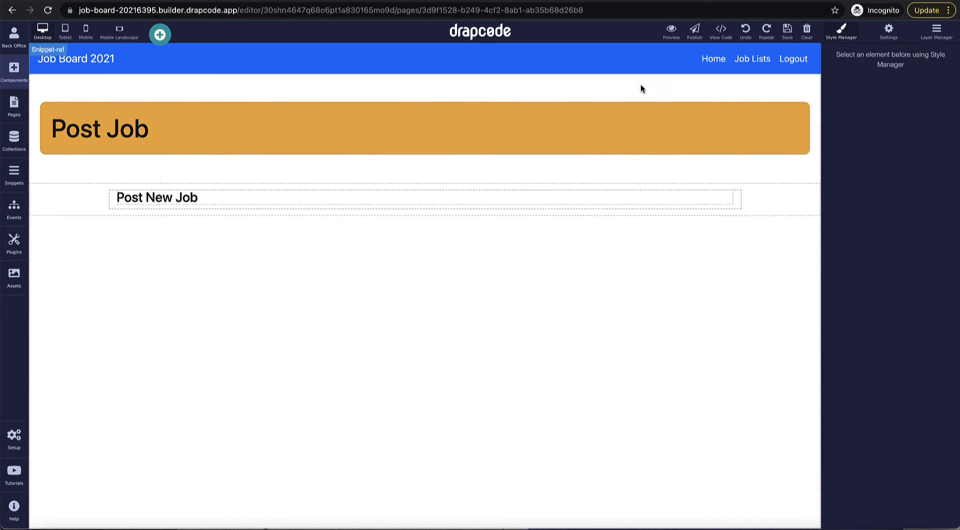
click(14, 80)
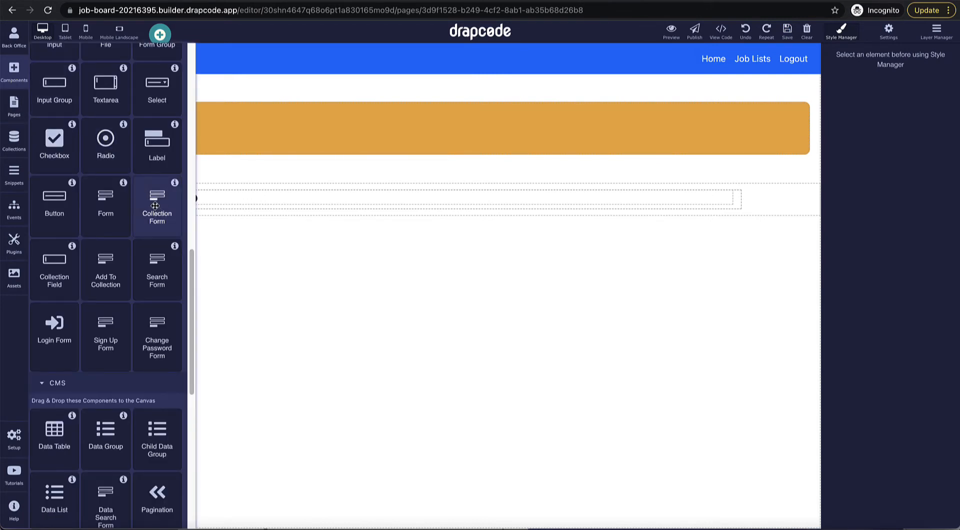
drag(155, 206, 377, 203)
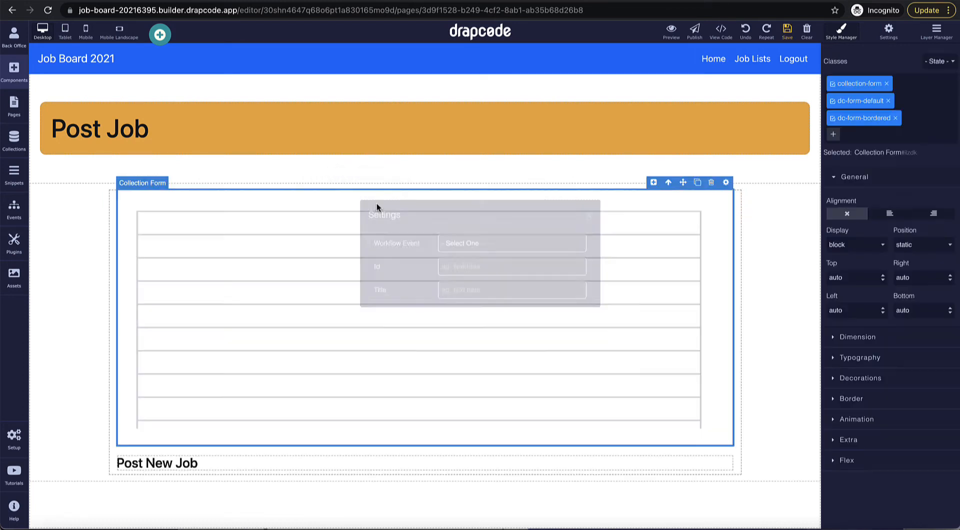
Step: Bind the collection form to the Job Post collection
click(674, 462)
click(726, 182)
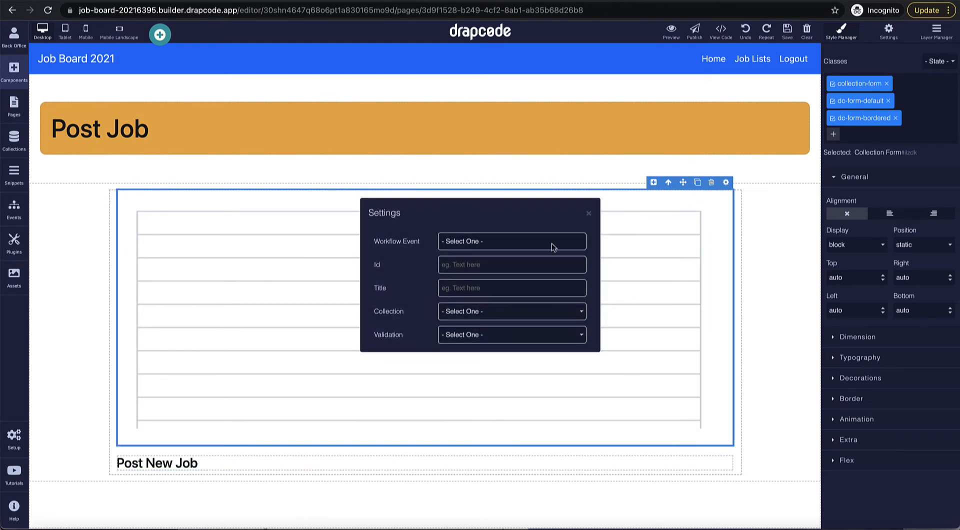
click(506, 310)
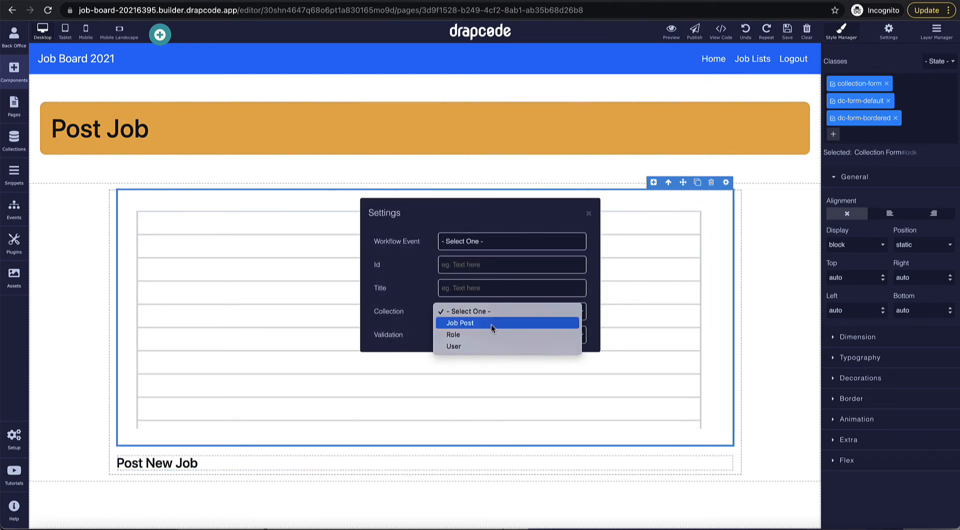
click(491, 323)
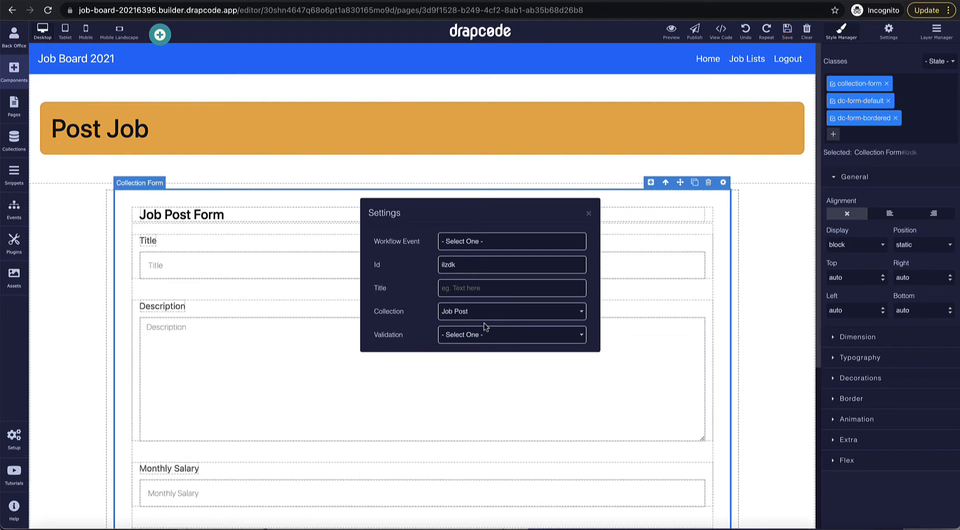
click(588, 213)
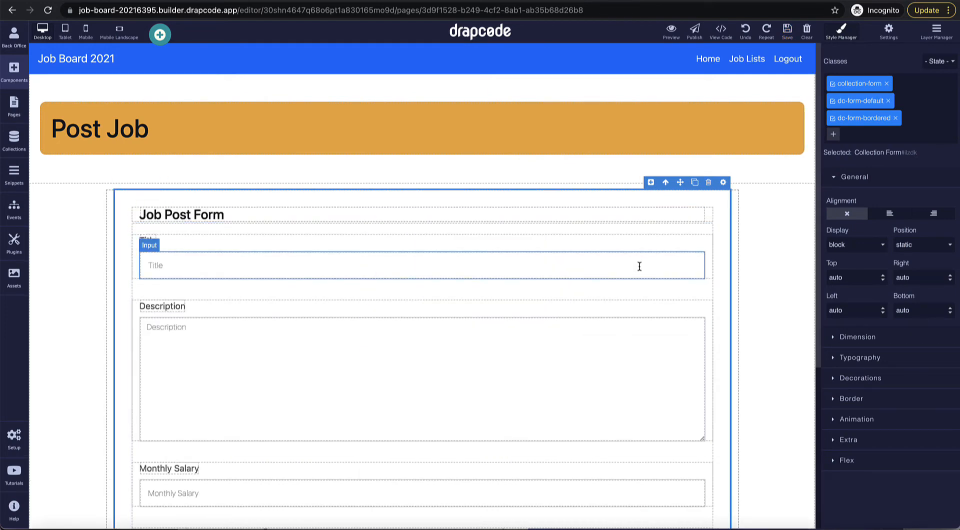
Step: Delete the Post New Job heading below the form
scroll(640, 266, down, 5)
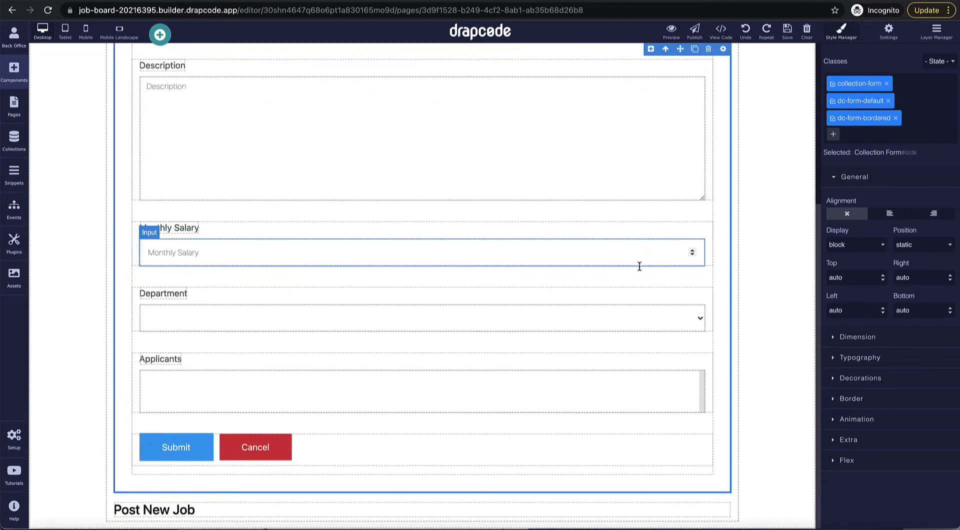
click(647, 511)
click(708, 494)
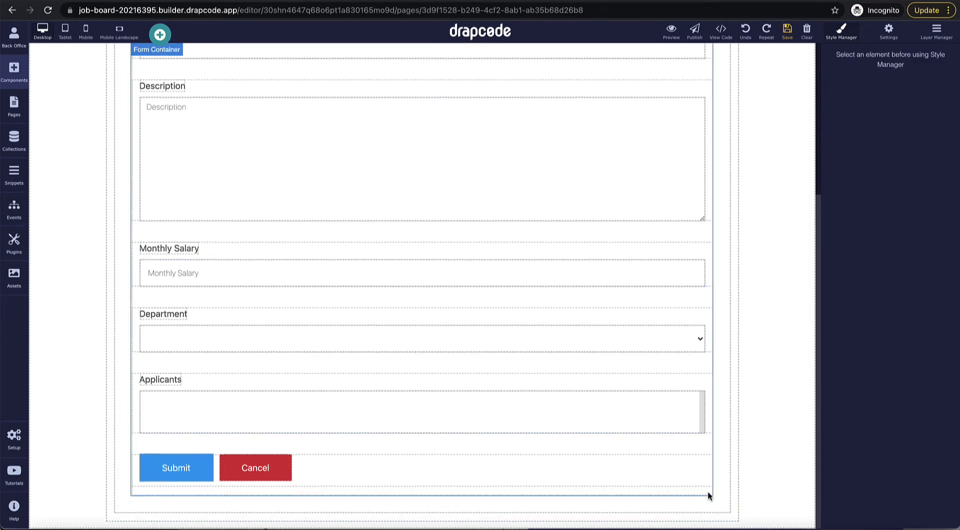
scroll(627, 368, up, 5)
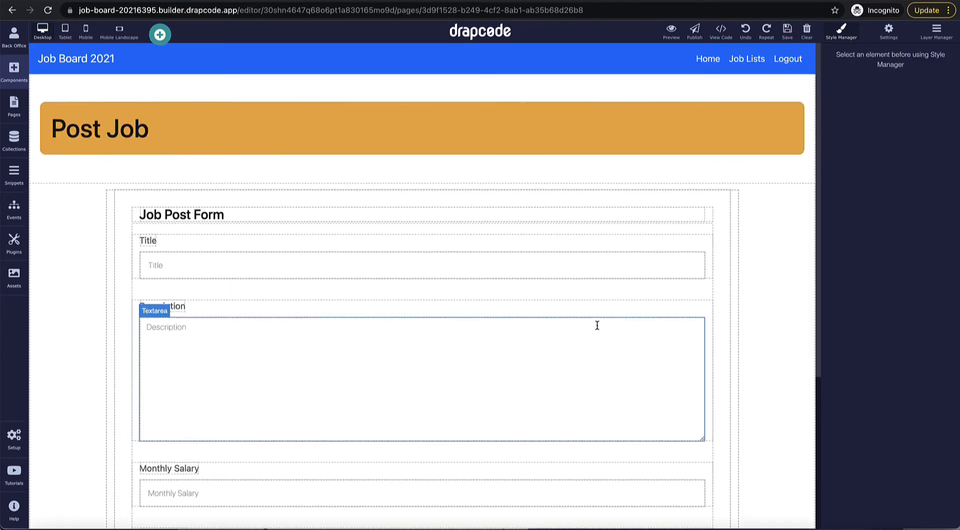
Step: Remove the Applicants field from the Job Post form, then show the Events list
scroll(607, 314, down, 4)
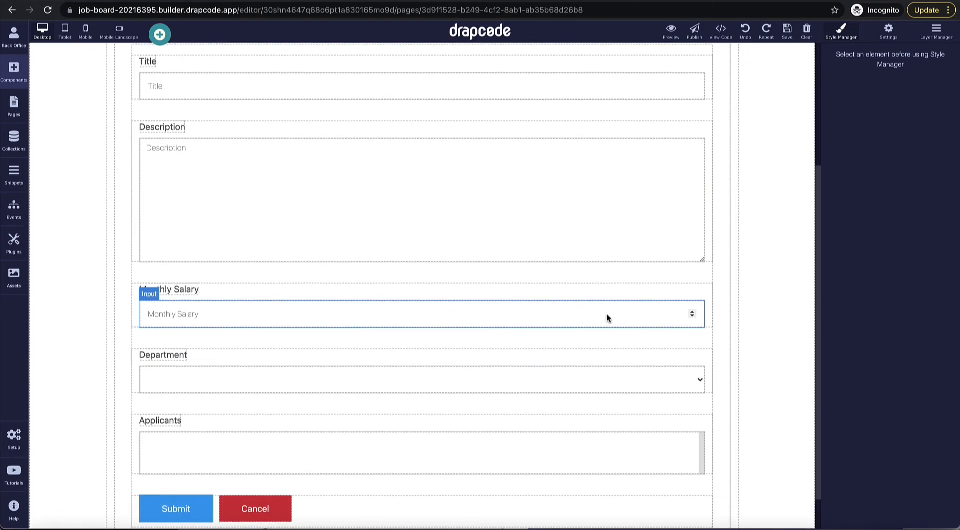
click(626, 422)
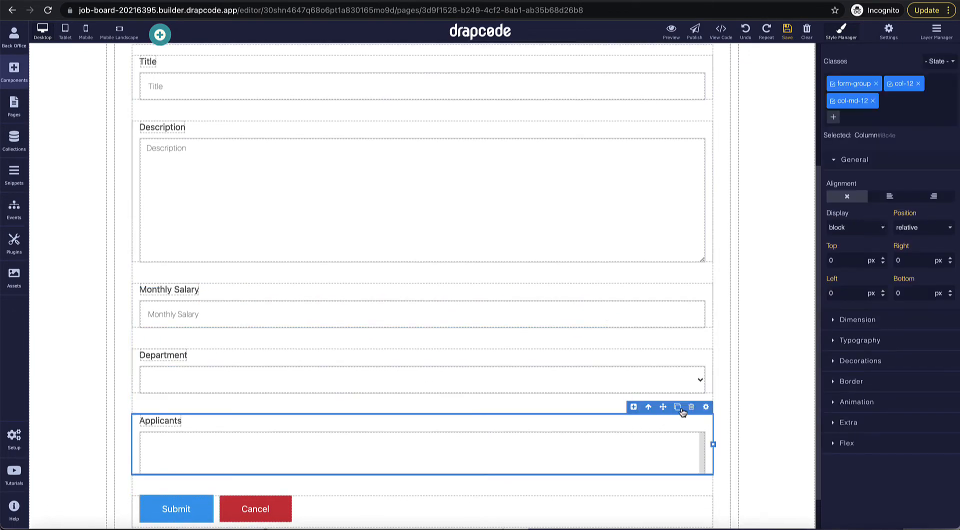
click(691, 407)
scroll(664, 398, up, 3)
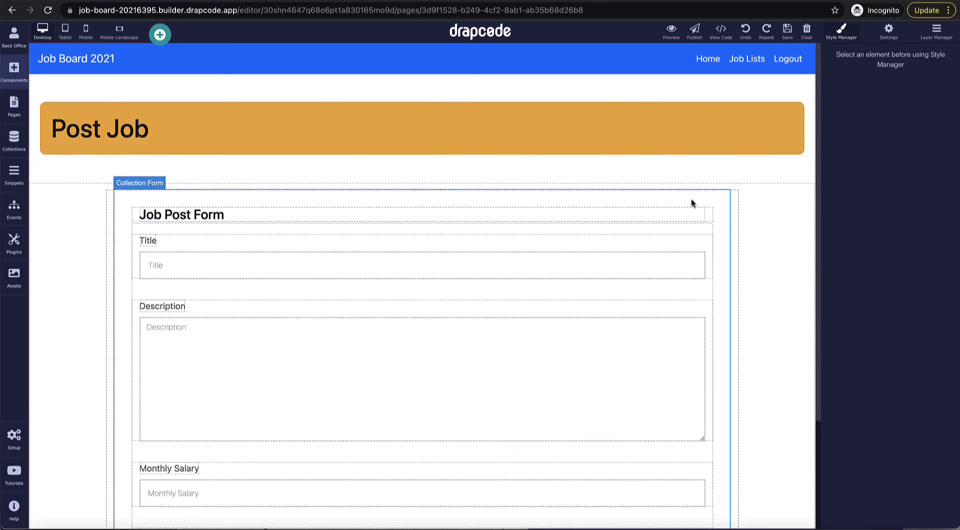
scroll(691, 199, down, 3)
scroll(691, 199, up, 2)
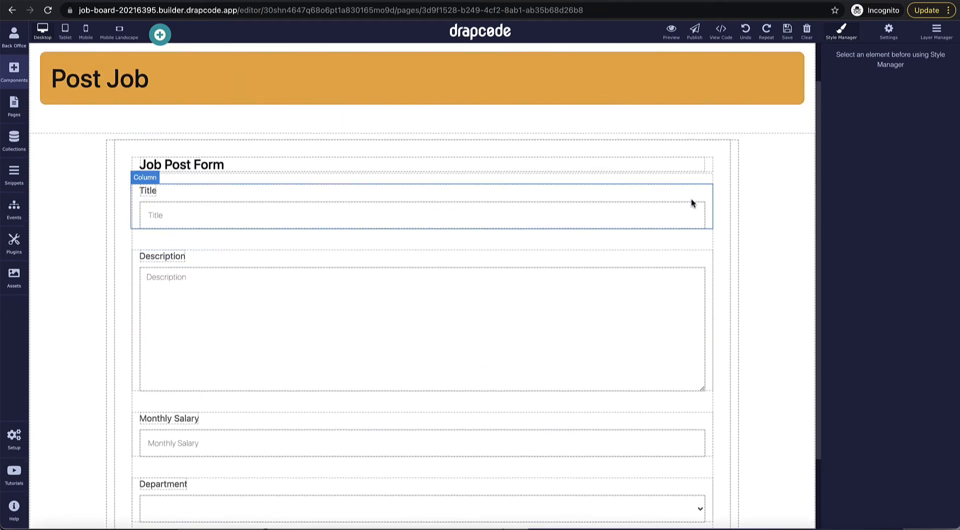
scroll(690, 198, down, 1)
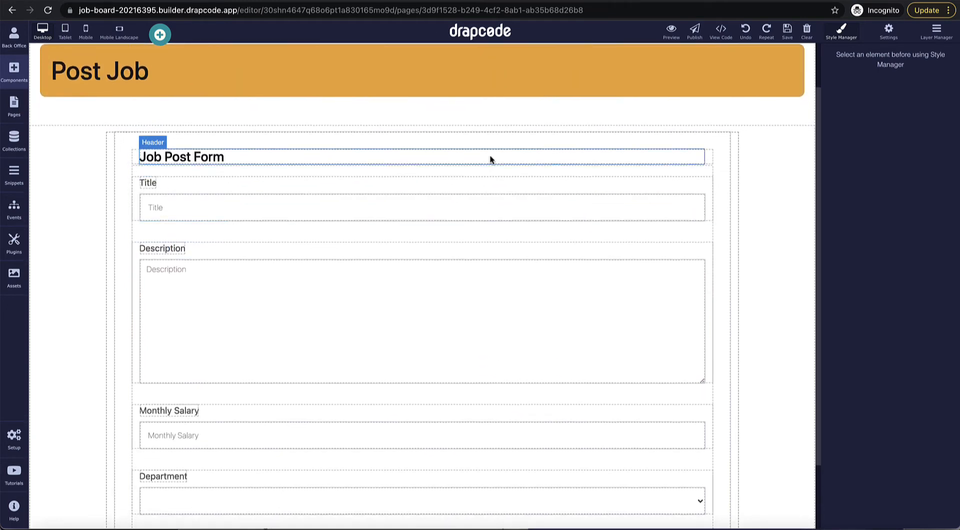
click(18, 213)
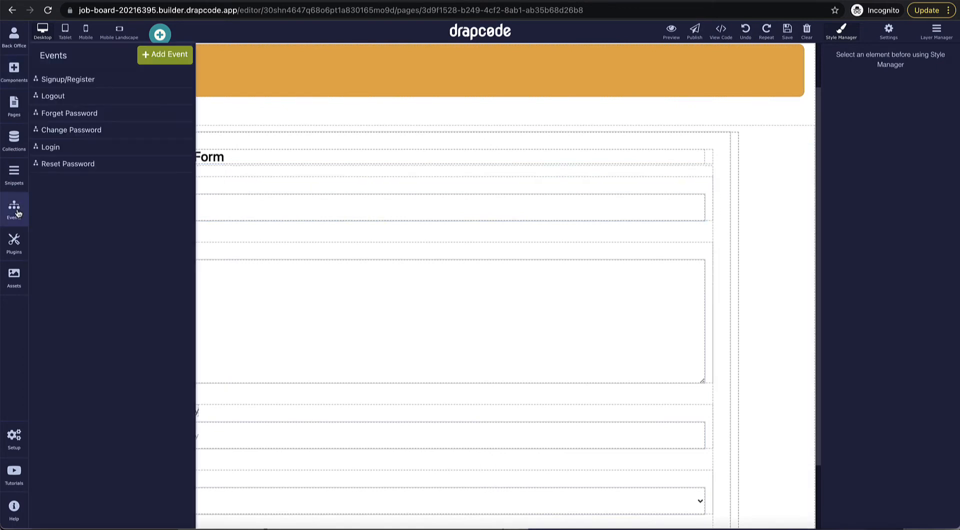
Step: Create a new event named 'Create Job Post'
click(165, 55)
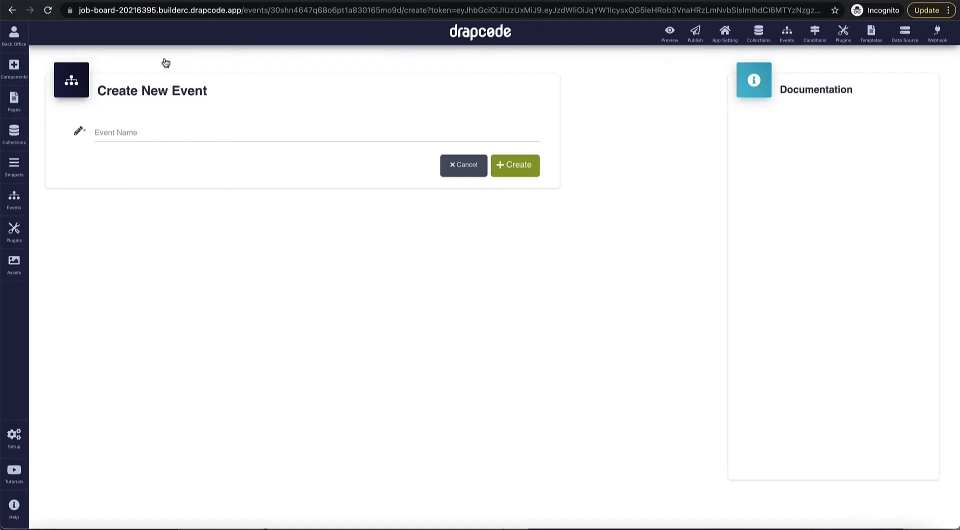
click(198, 133)
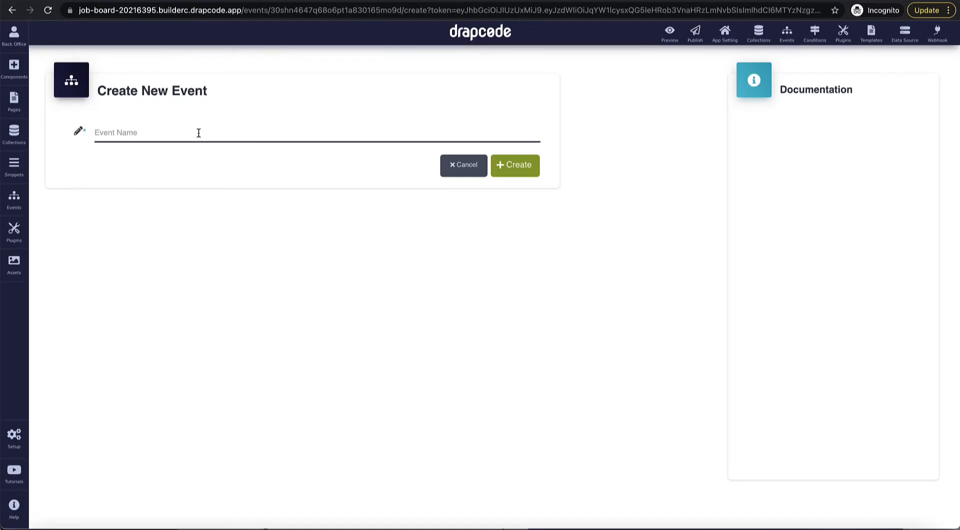
text(Create Job Post)
click(520, 167)
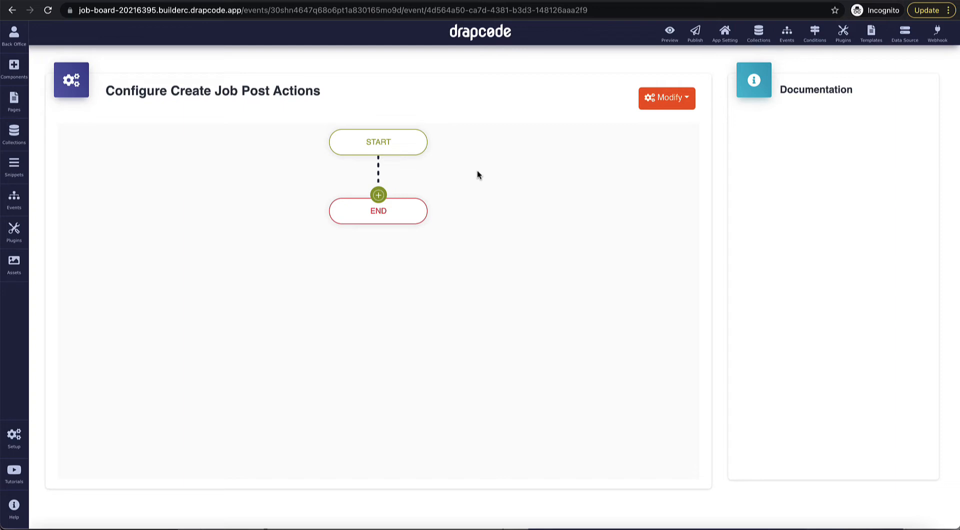
Step: Add a Save Data action that saves into the Job Post collection
click(378, 195)
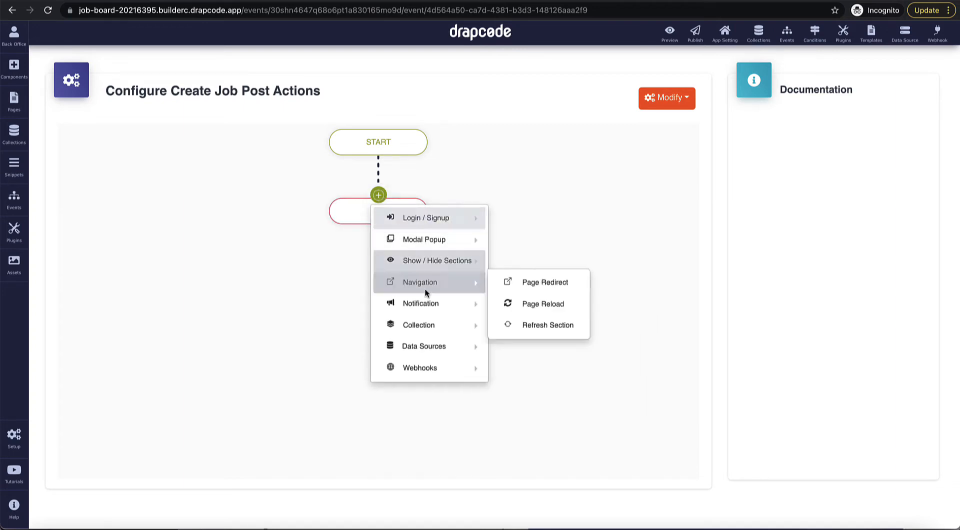
mouse_move(424, 325)
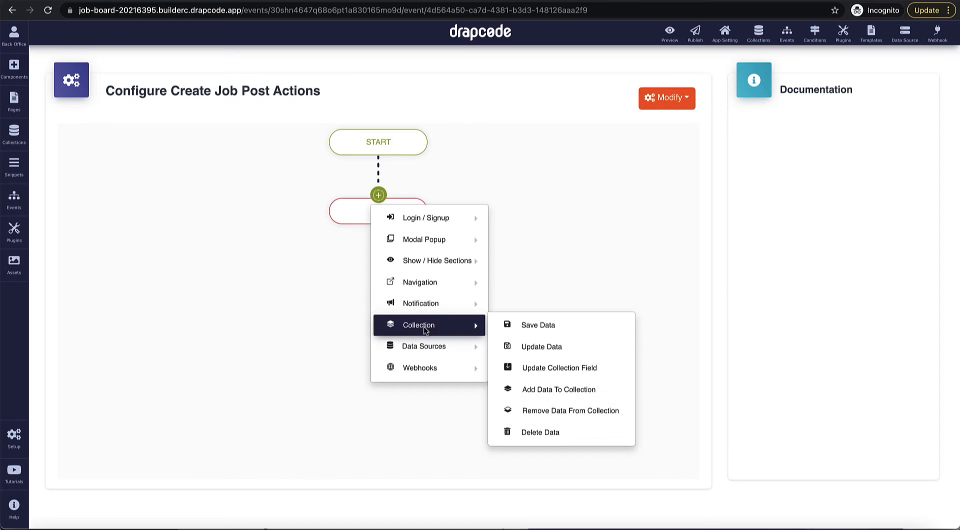
click(545, 324)
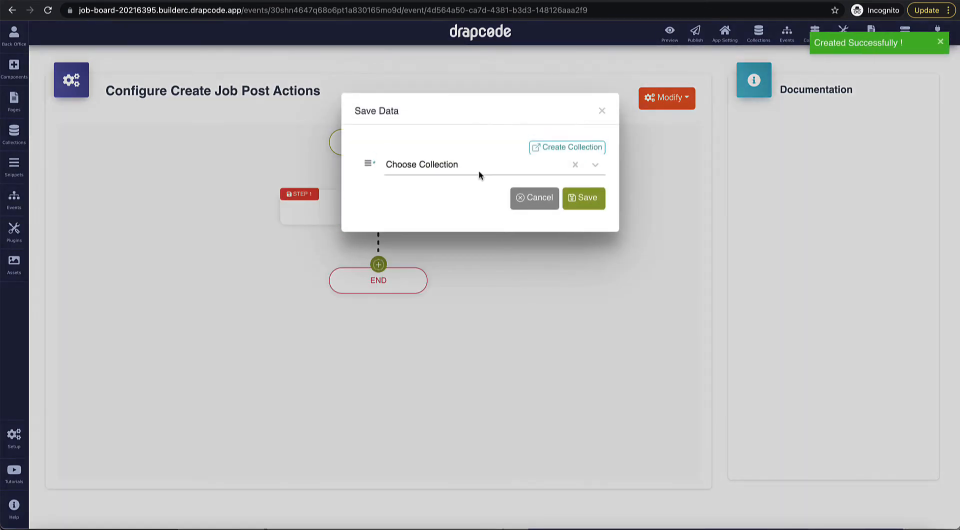
click(477, 167)
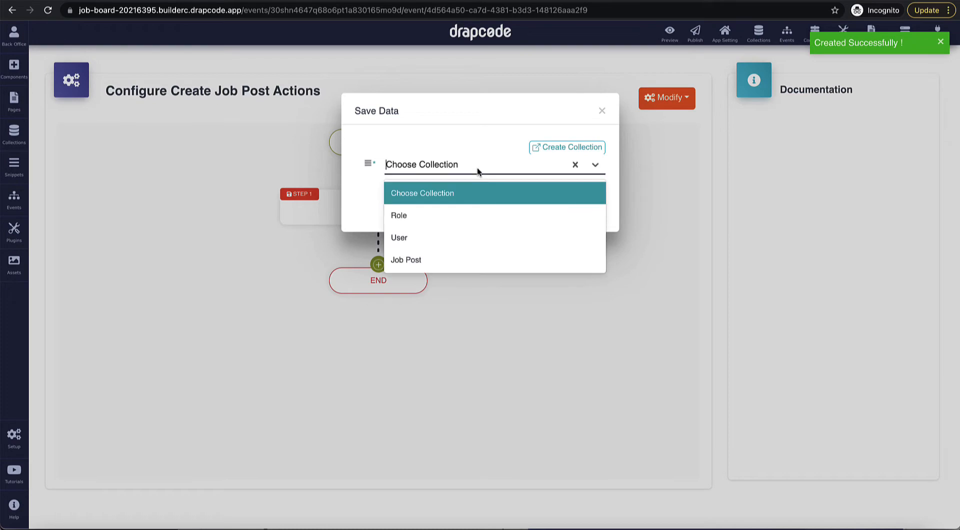
click(462, 262)
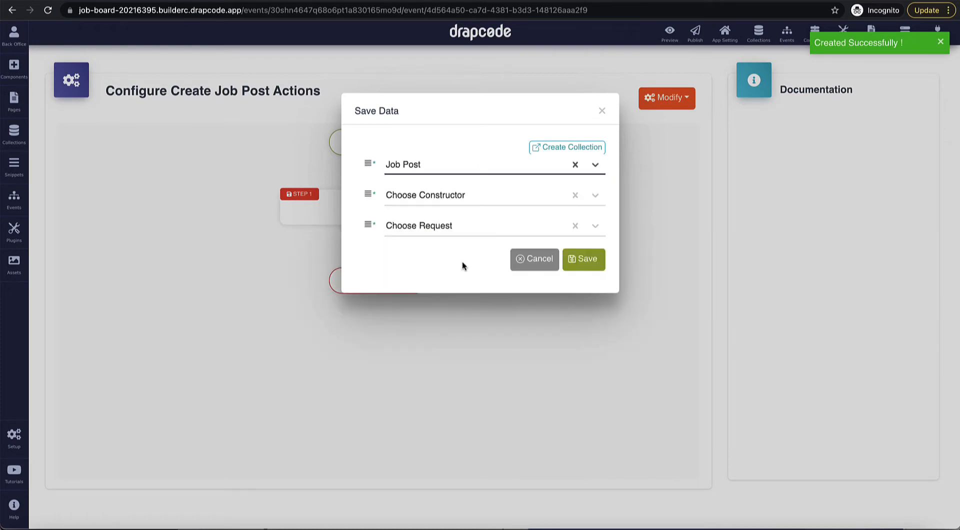
click(580, 265)
Step: Add a Show Alert Message action after Save Data
click(379, 264)
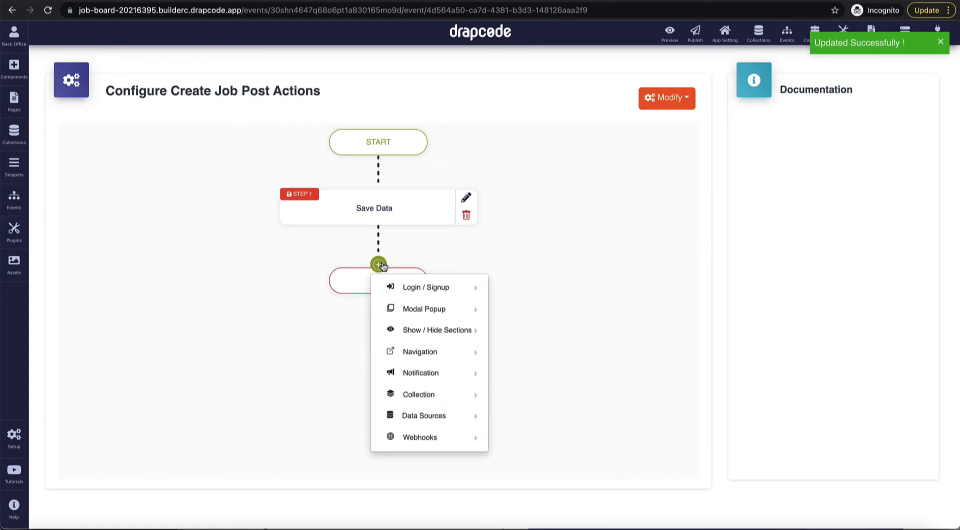
mouse_move(422, 371)
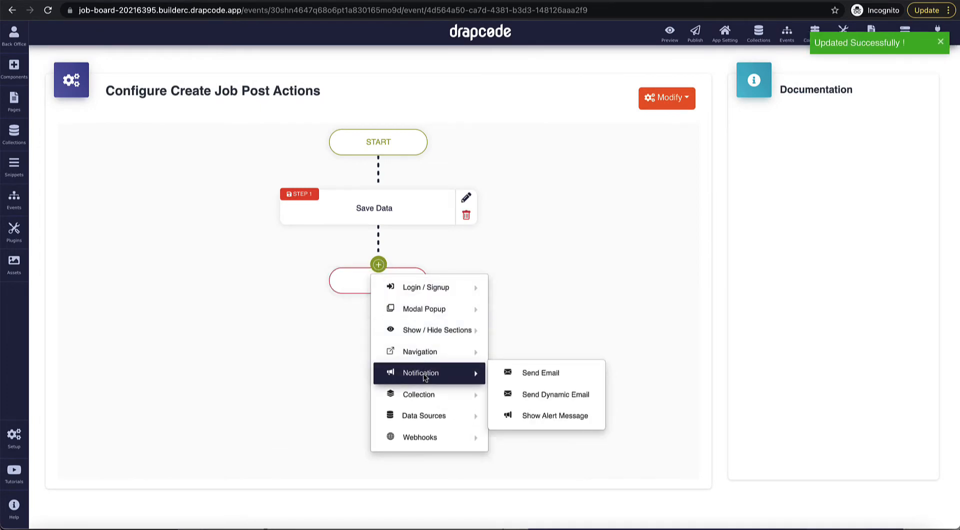
click(540, 415)
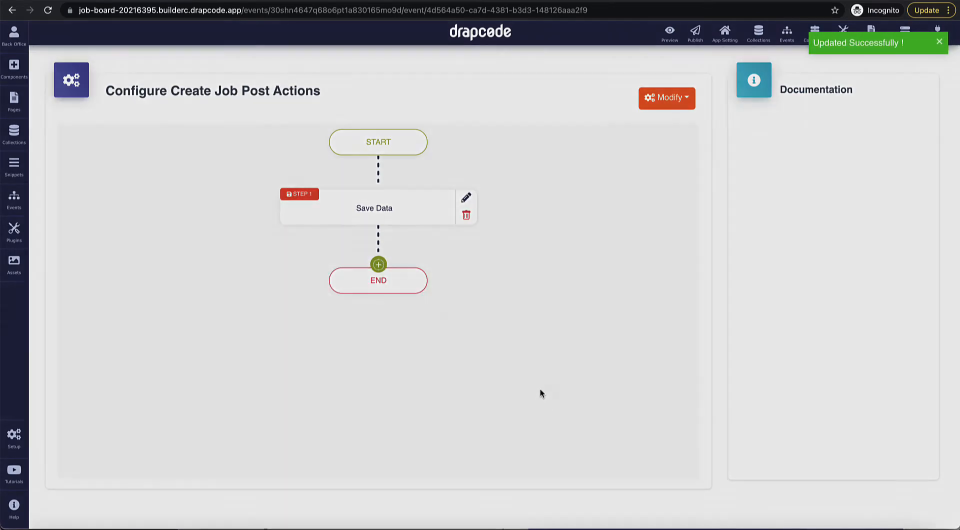
Step: Set the alert texts: 'Job Post created successfully' on success, 'Unable to create Job Post' on error
click(459, 193)
text(Jo)
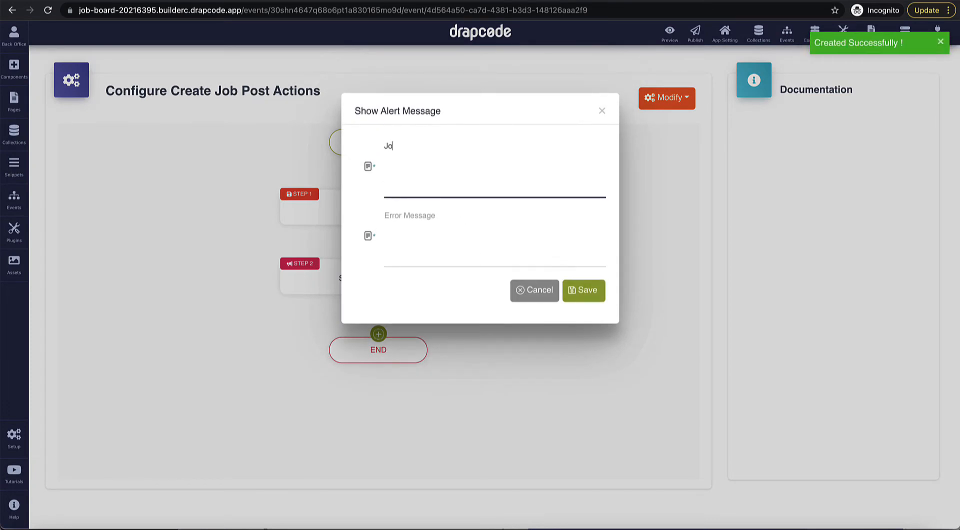
text(b Post created s)
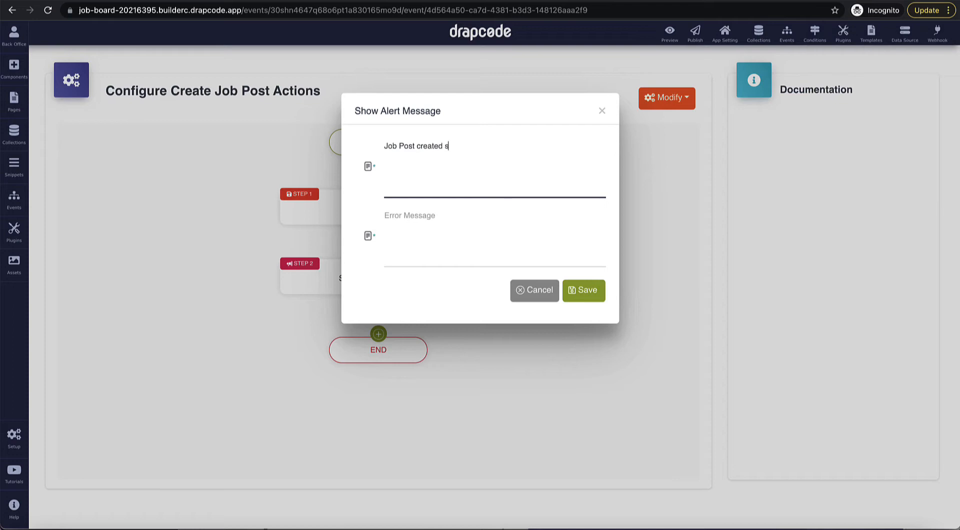
text(uccessfully)
key(Tab)
text(nab)
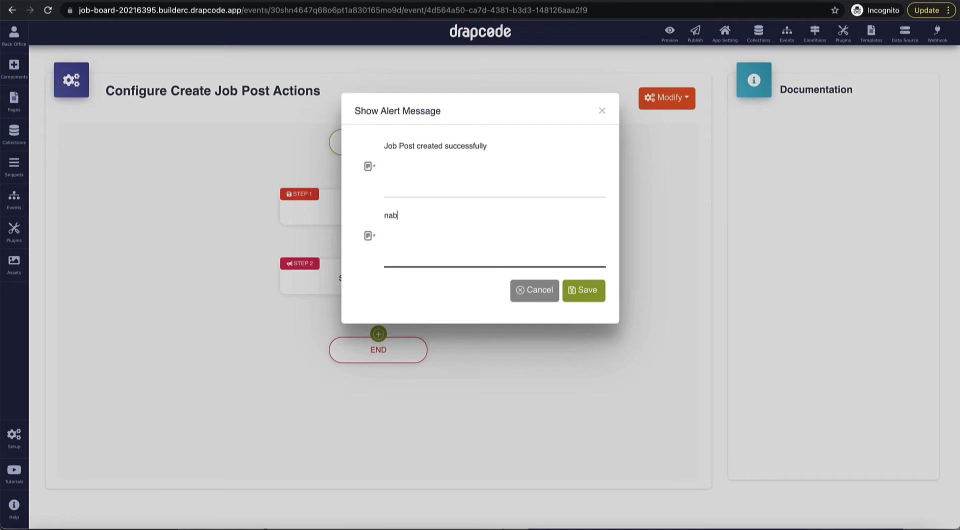
key(BackSpace)
key(BackSpace)
key(BackSpace)
text(Unable to create Job Post)
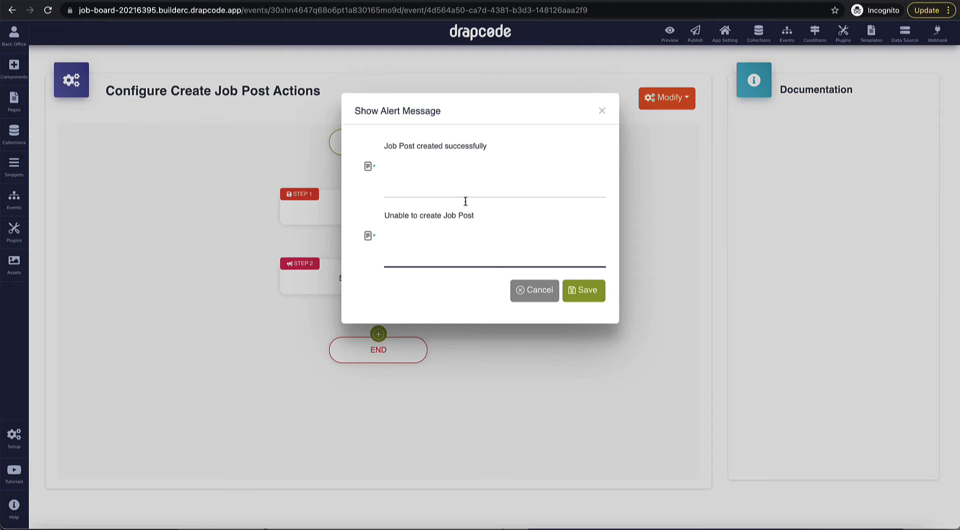
click(579, 298)
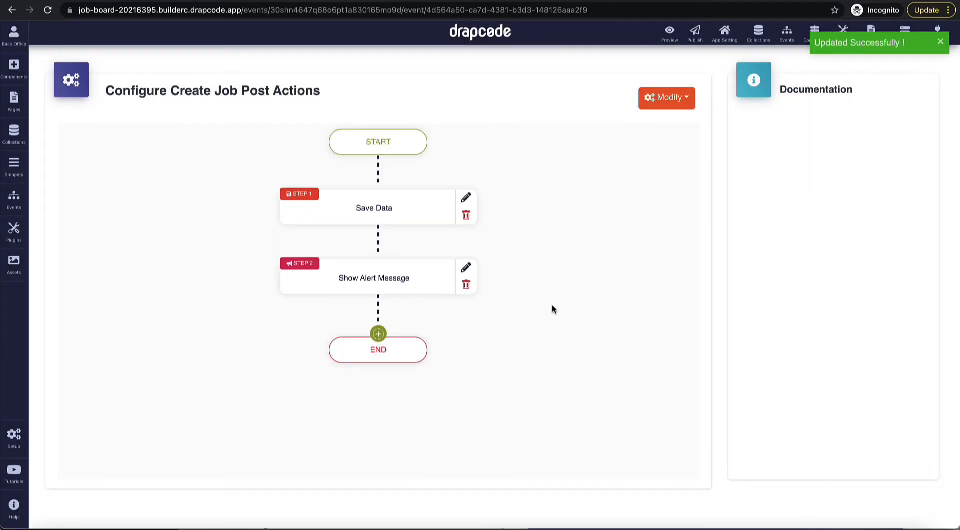
Step: Add a Page Redirect action to the Admin Dashboard page
click(379, 334)
mouse_move(402, 357)
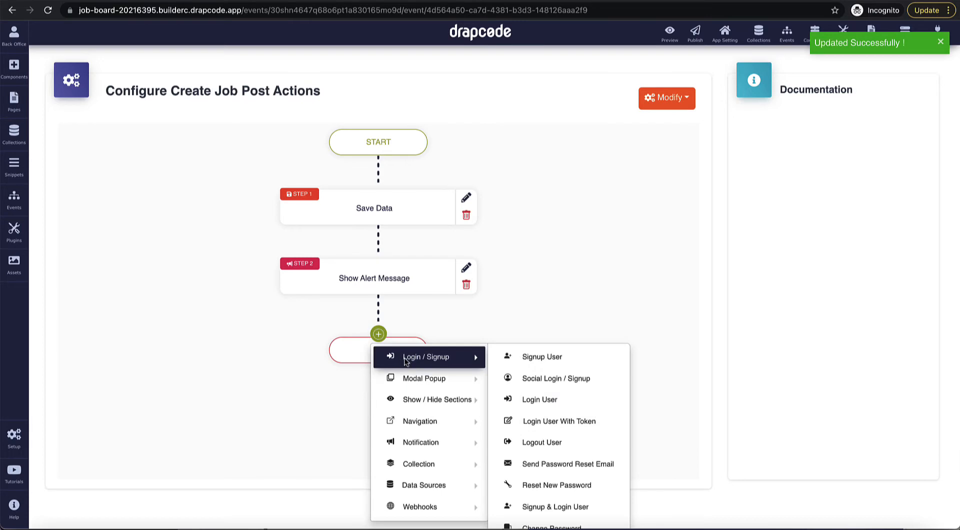
mouse_move(423, 421)
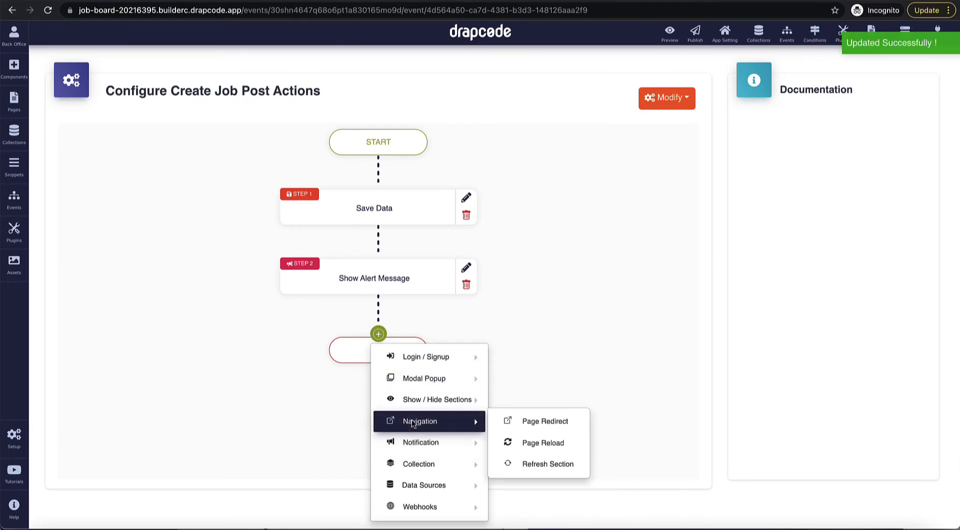
click(530, 425)
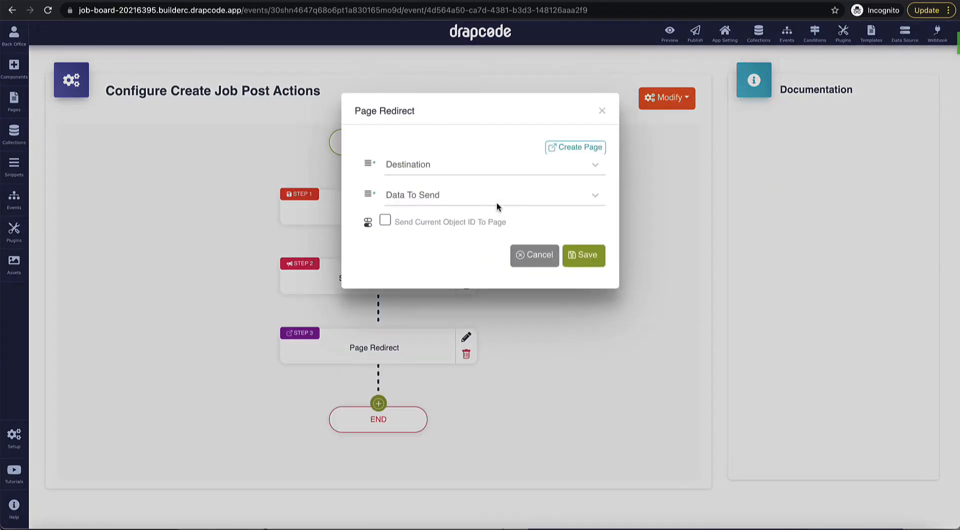
click(489, 167)
scroll(477, 269, down, 2)
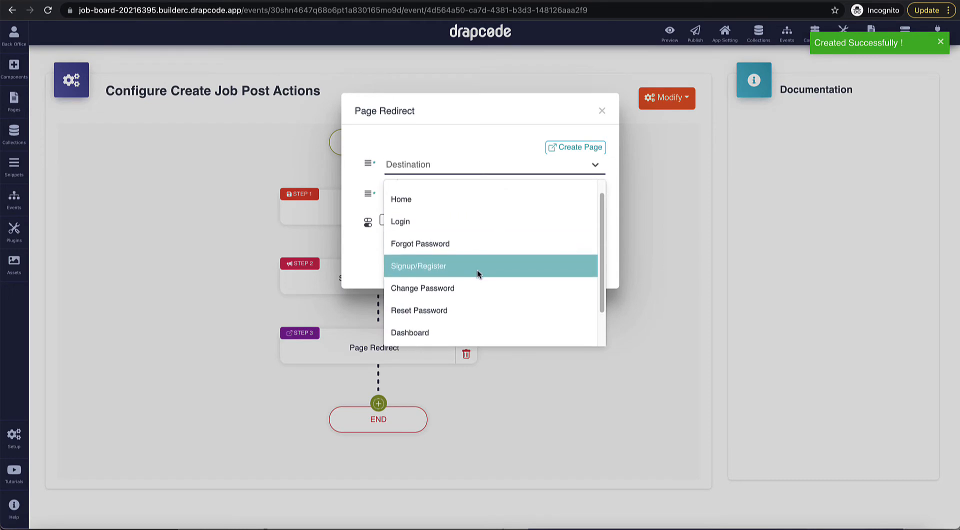
scroll(466, 311, down, 1)
click(465, 313)
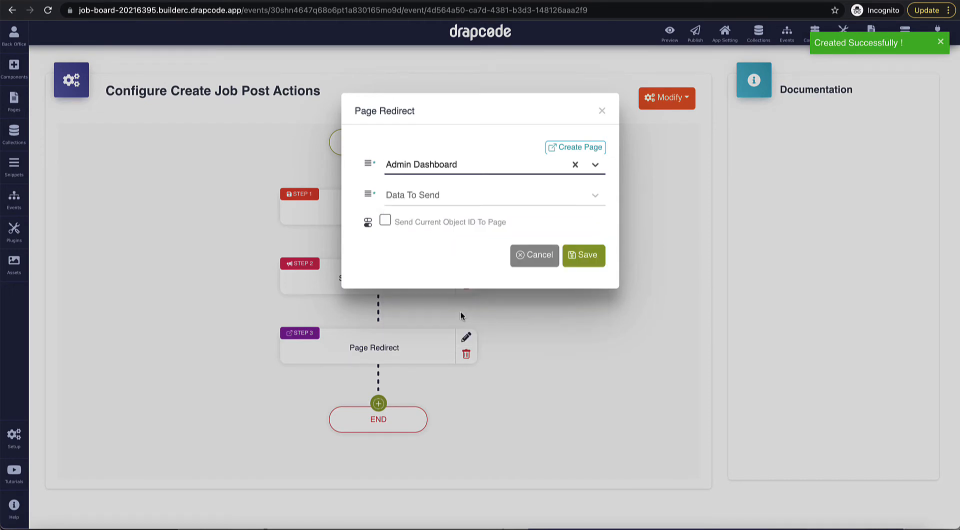
click(583, 259)
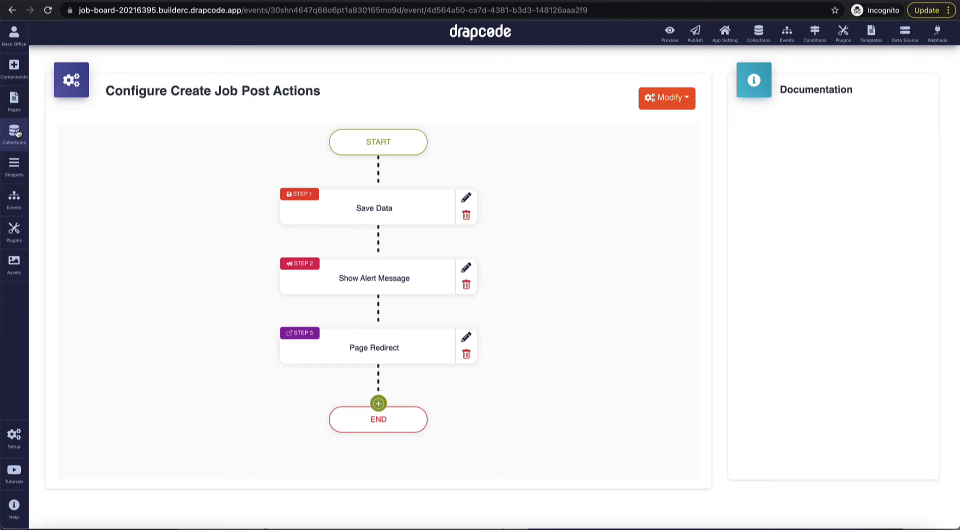
Step: On the Create Job Post page, set the job post form's workflow event to Create Job Post
click(14, 100)
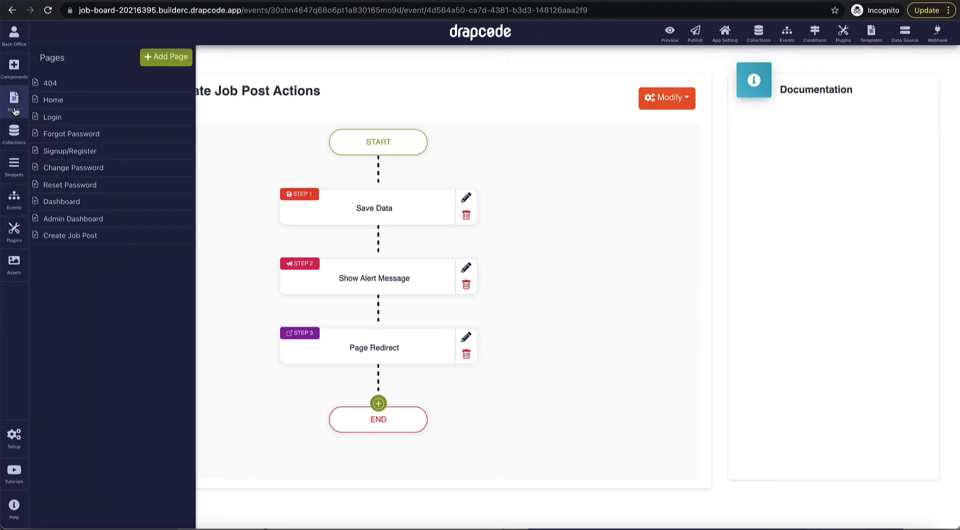
click(94, 241)
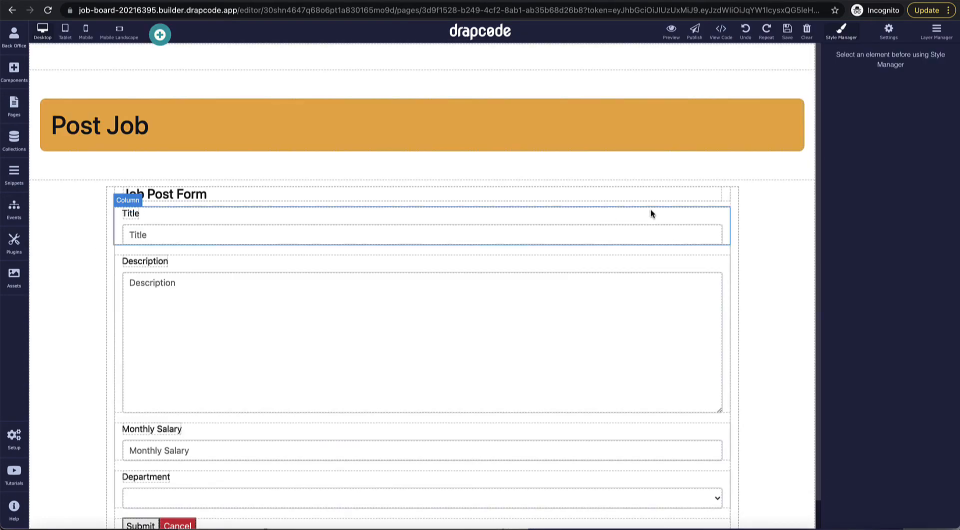
click(725, 210)
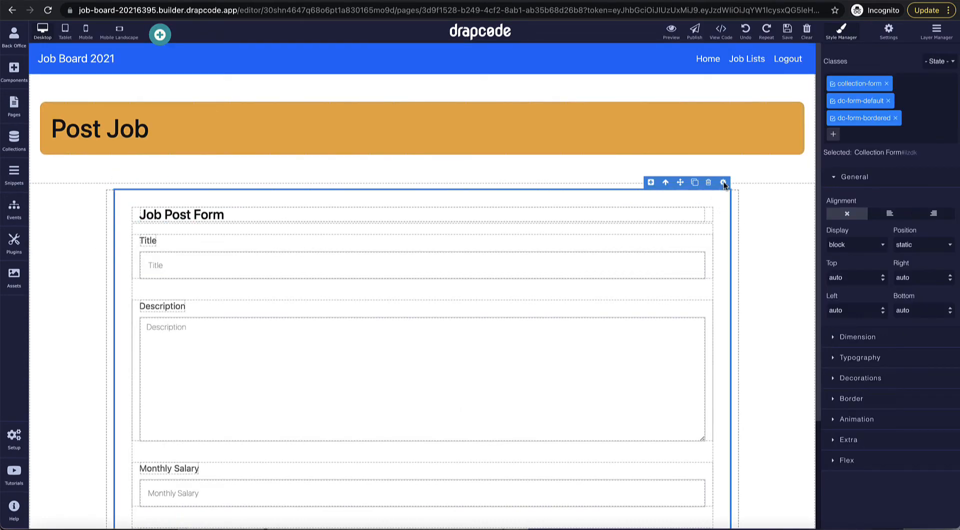
click(723, 182)
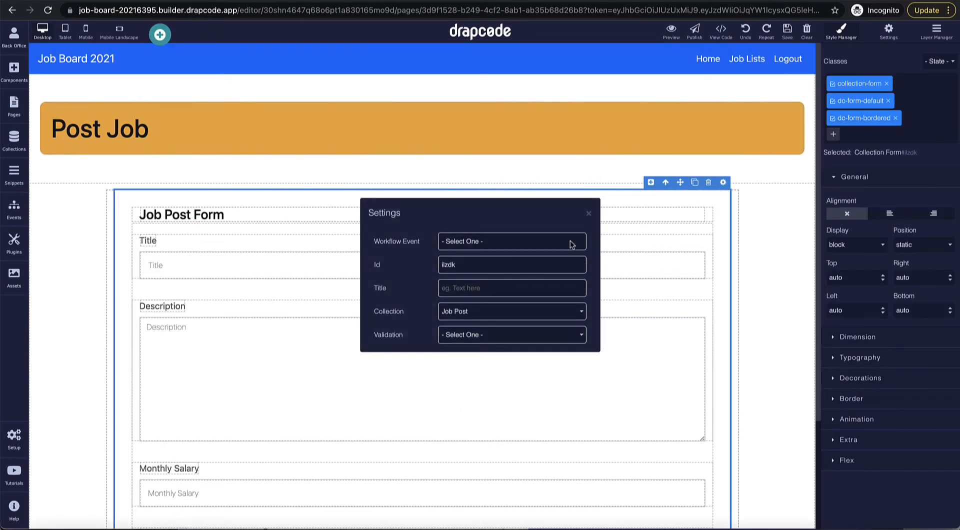
click(512, 244)
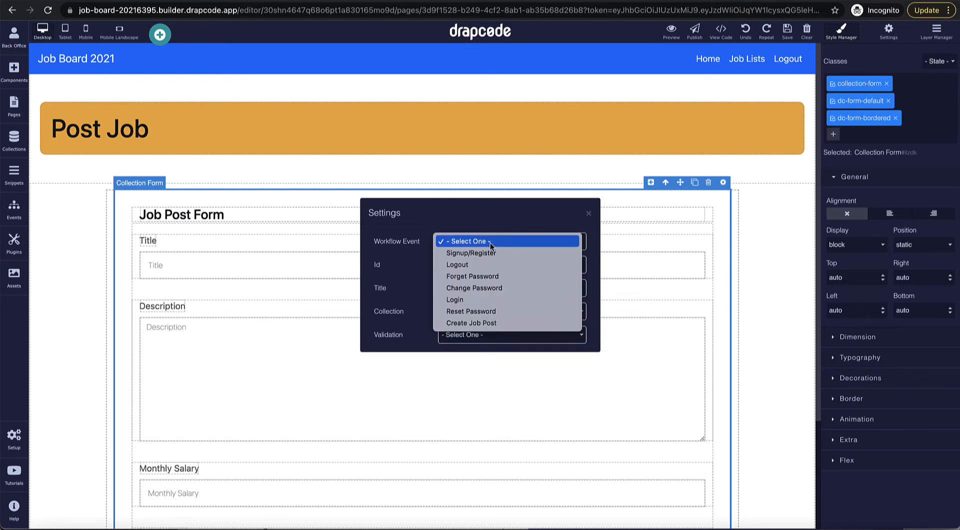
click(485, 323)
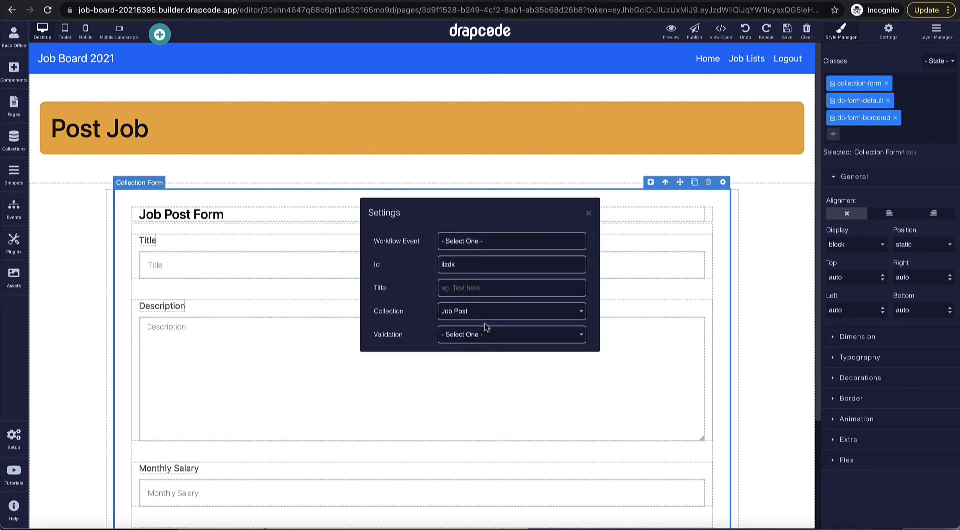
click(588, 214)
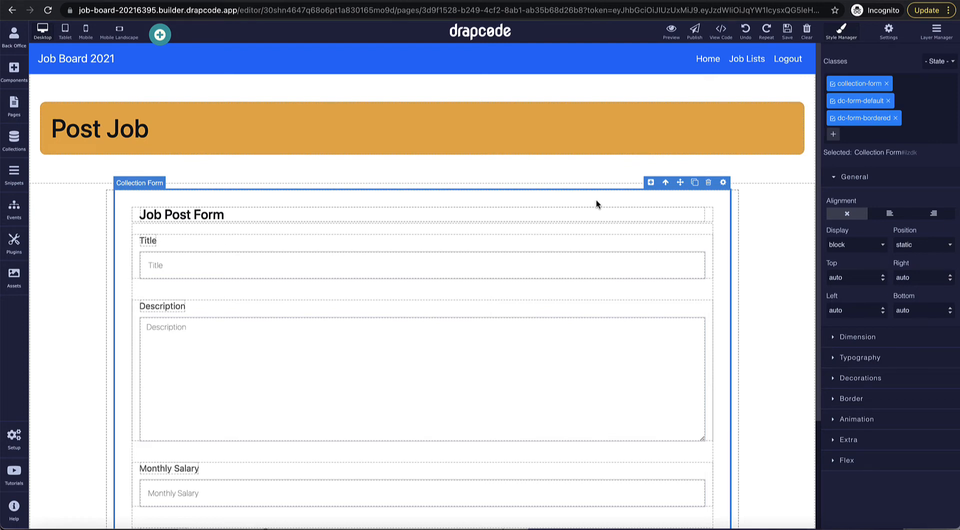
Step: In the Admin Header snippet, duplicate the Job Lists link and rename it 'Add New Job Post'
click(11, 184)
click(76, 80)
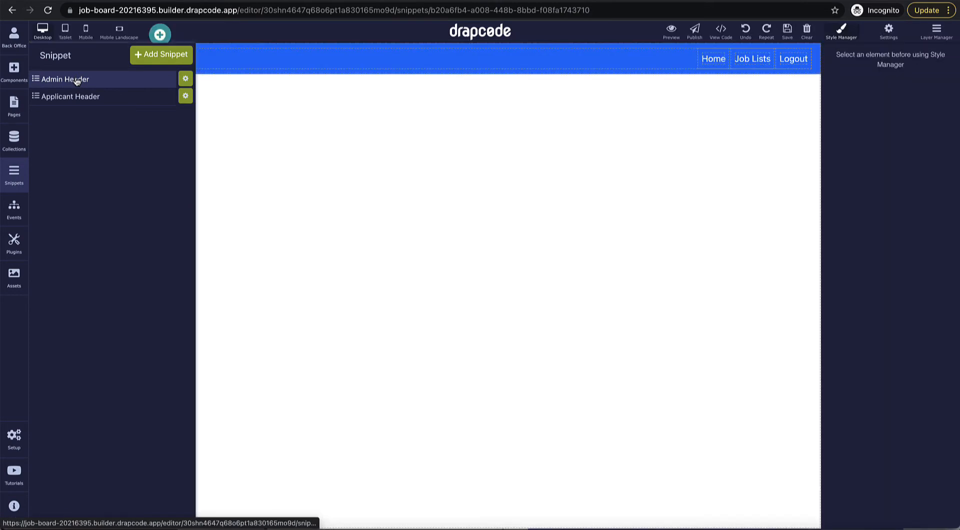
click(297, 168)
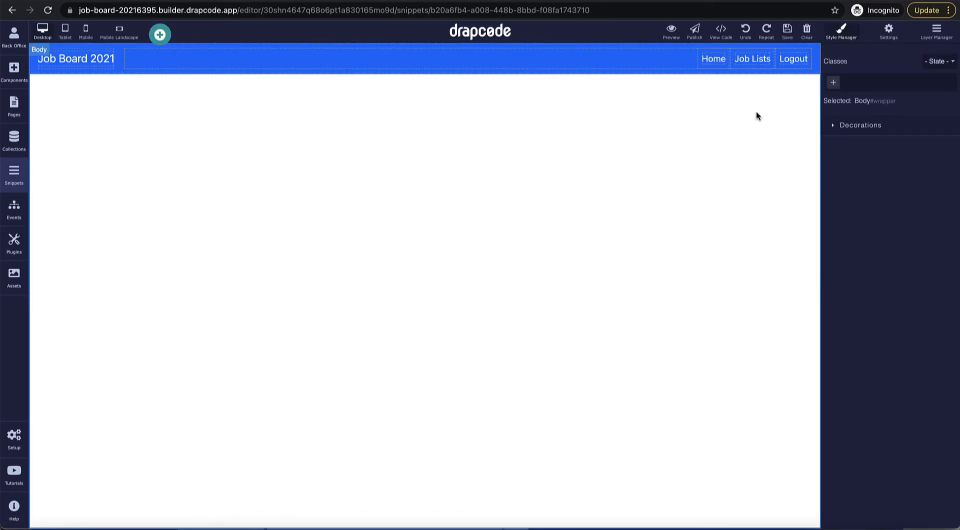
click(751, 68)
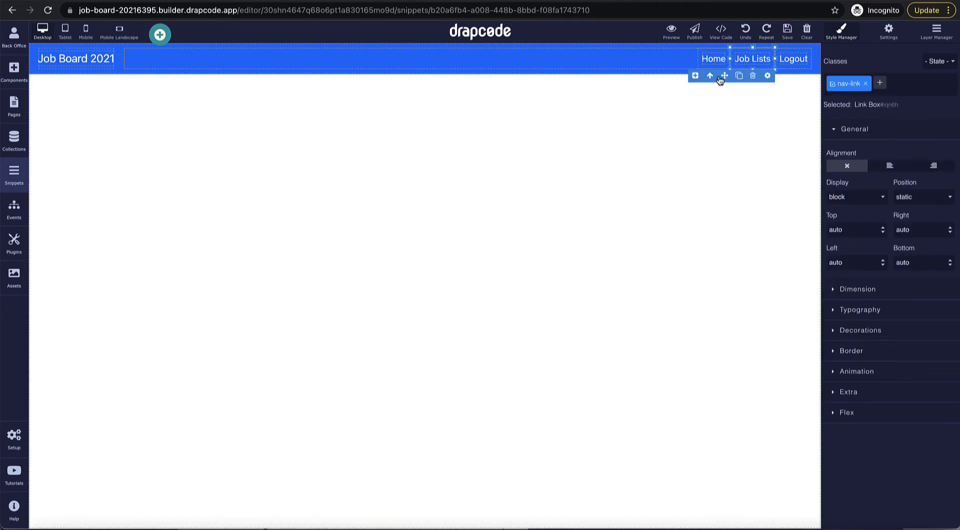
click(710, 76)
click(739, 76)
double_click(751, 63)
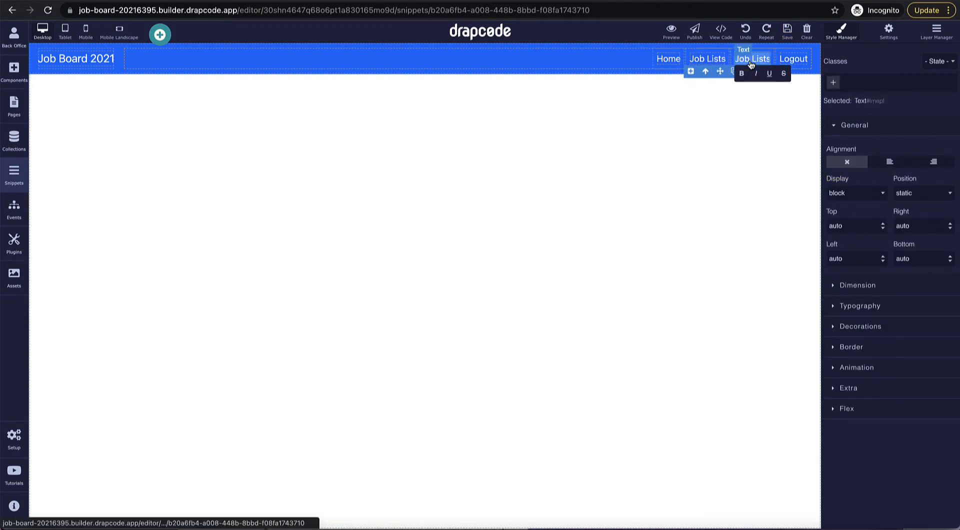
key(super+a)
text(Add Ne)
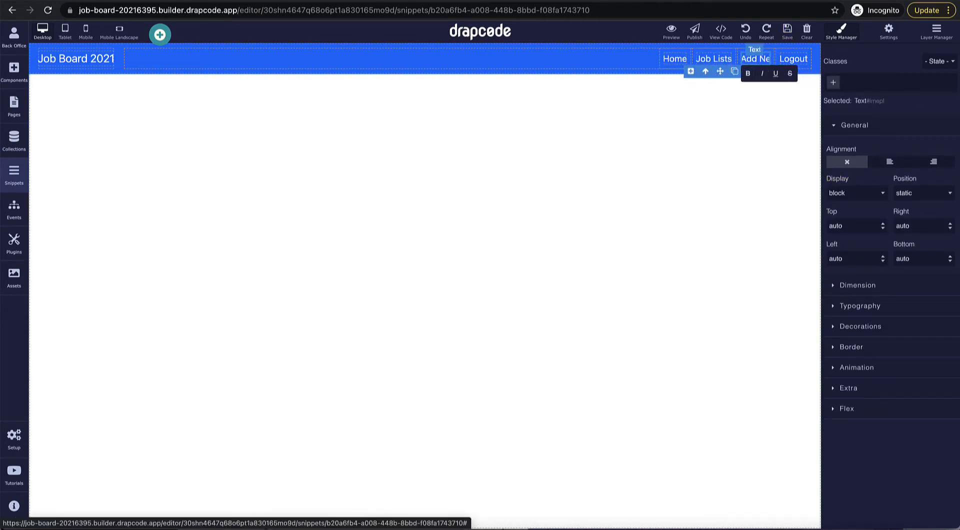
text(w Job Post)
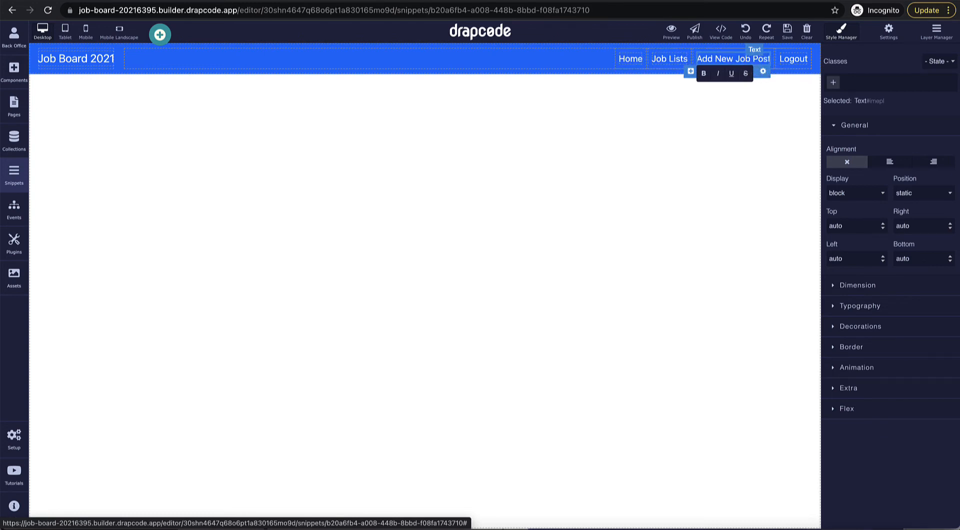
Step: Link Add New Job Post to the Create Job Post page
click(762, 71)
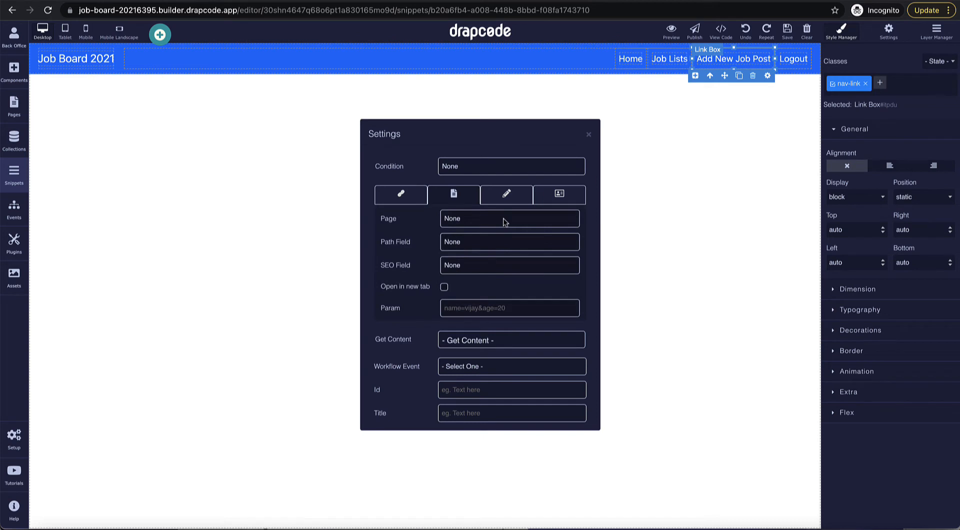
click(505, 222)
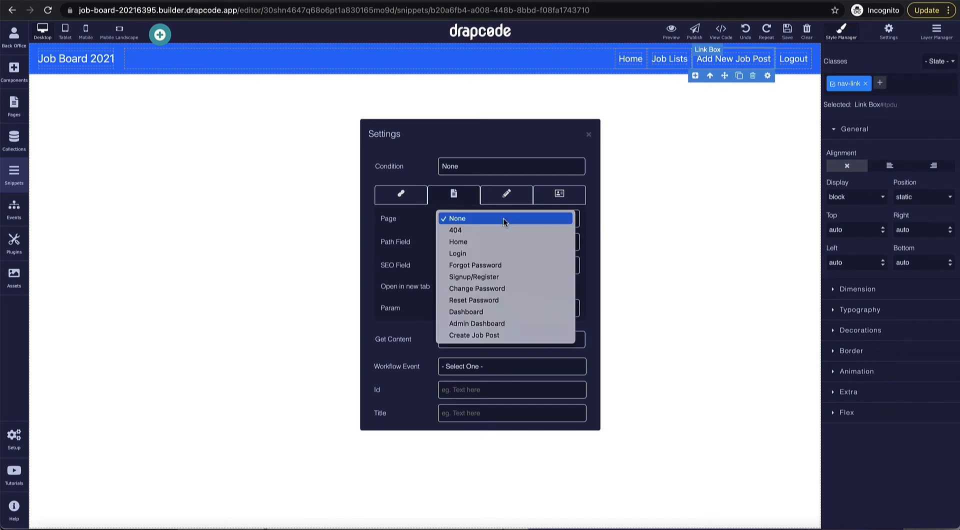
click(502, 336)
click(588, 134)
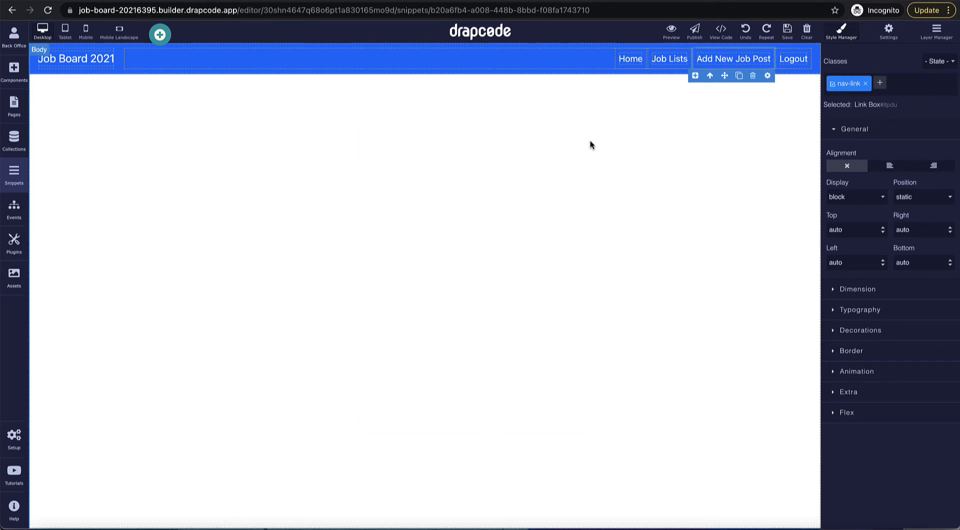
Step: Make the Logout link run the Logout workflow event
click(799, 64)
click(804, 75)
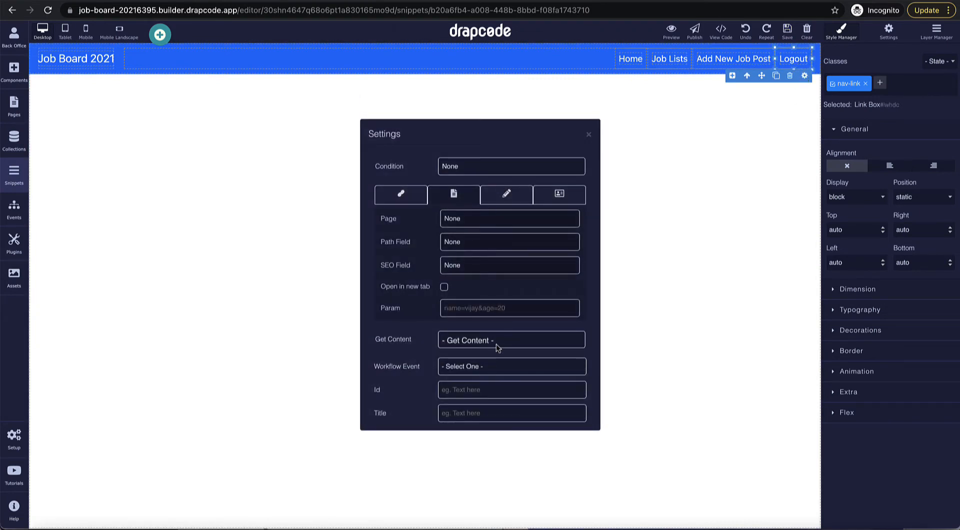
click(458, 369)
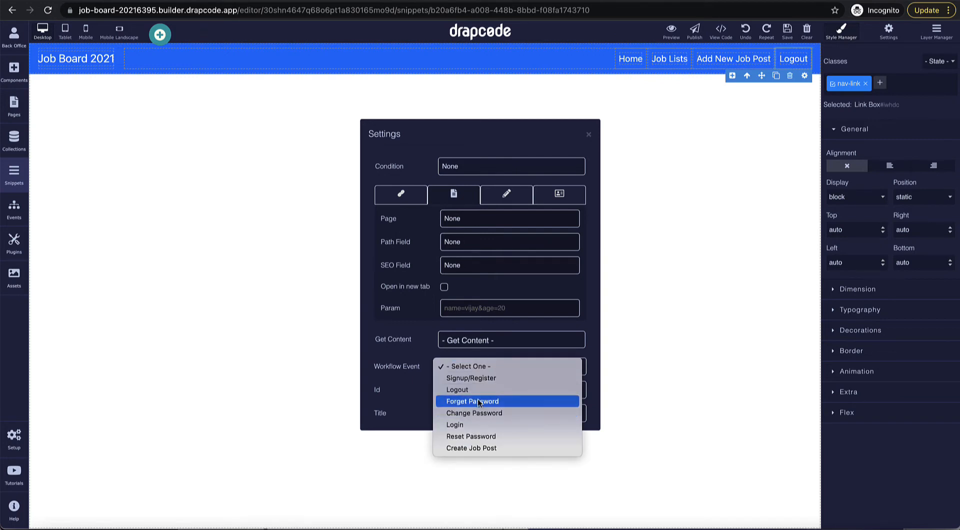
click(474, 388)
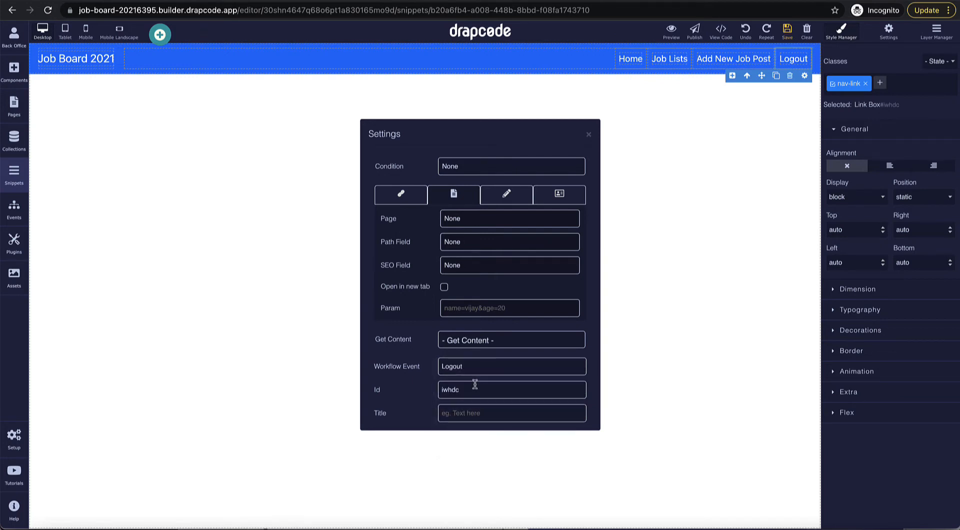
click(589, 135)
click(545, 123)
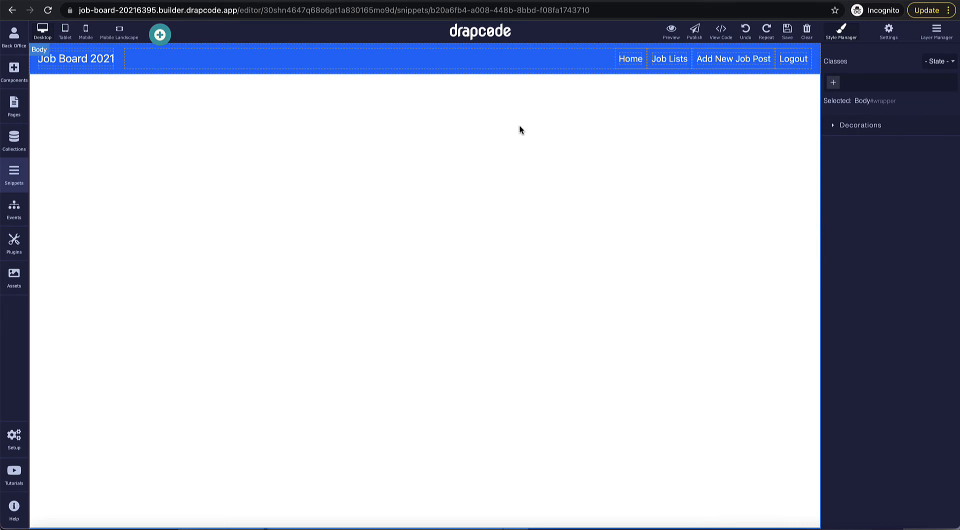
Step: Briefly open the Admin Dashboard page from the pages list
click(14, 105)
click(89, 220)
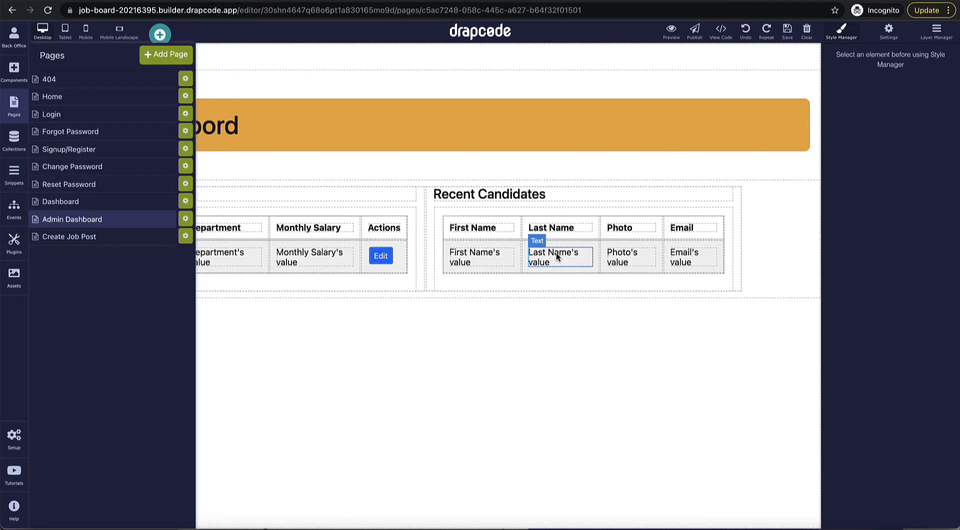
click(586, 175)
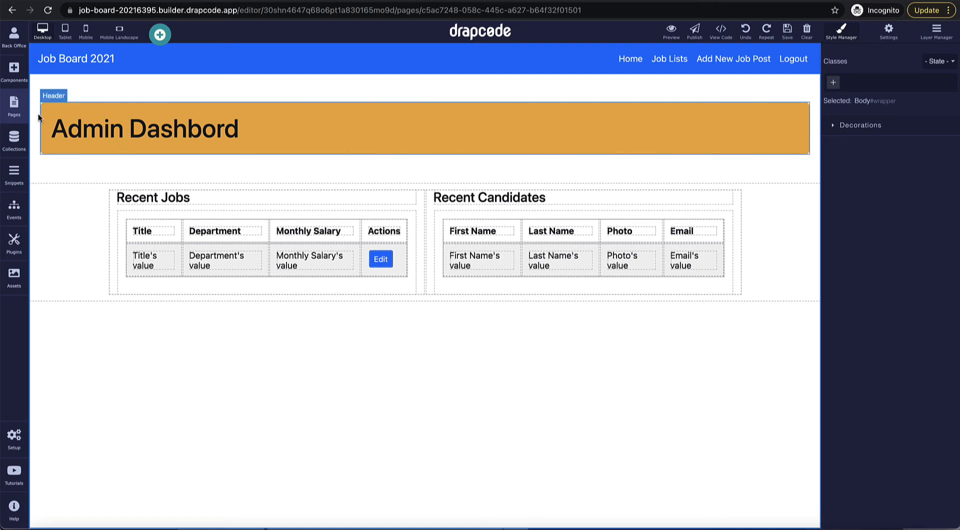
Step: Add a page named 'Job Details Page - Admin' limited to the Admin Manager role, then open it
click(14, 110)
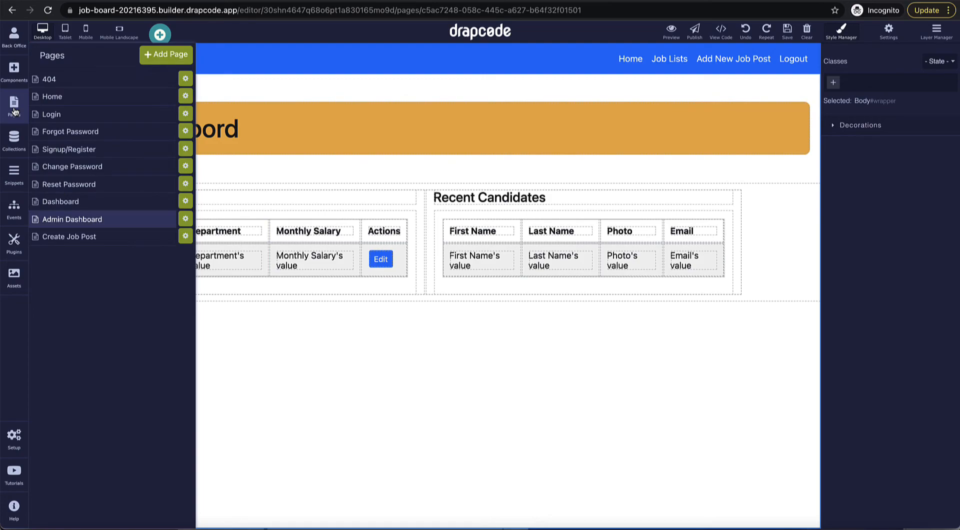
click(166, 54)
click(267, 127)
text(J)
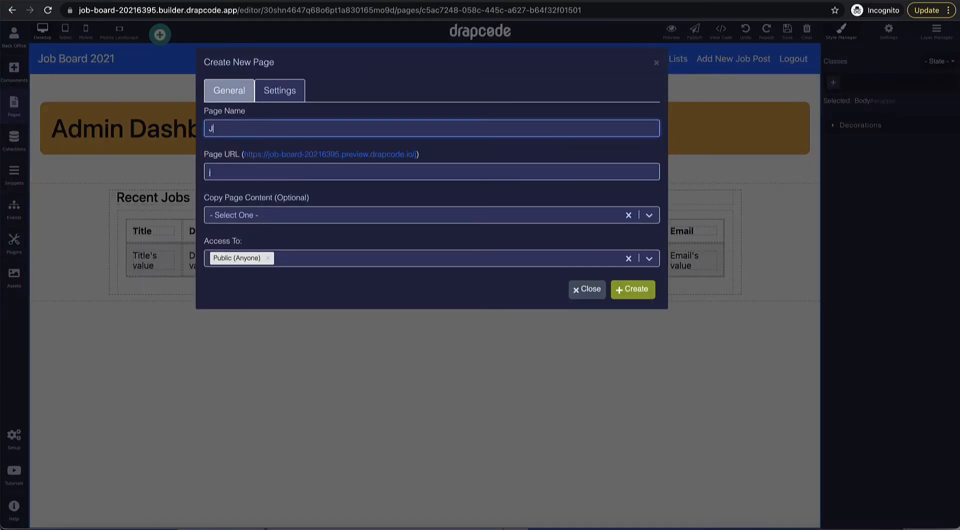
text(ob Detai)
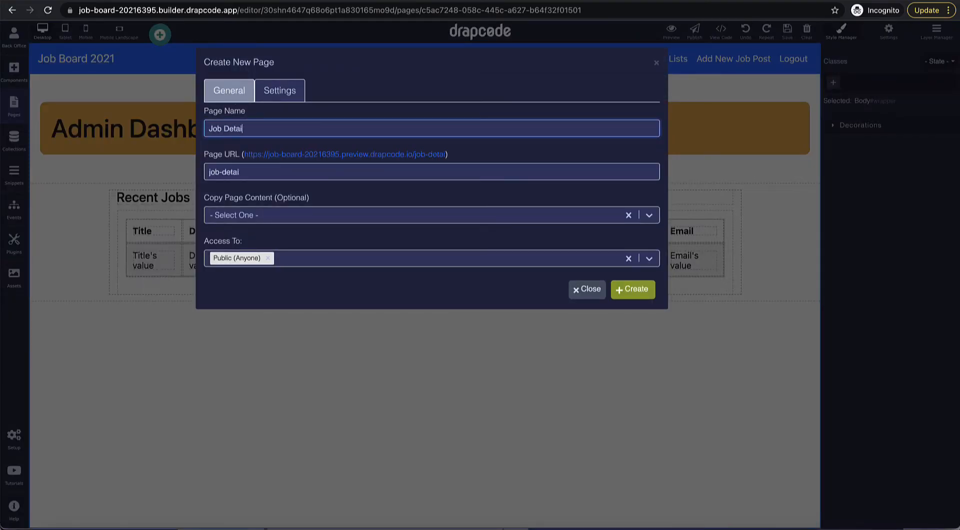
text(ls Page - Admin)
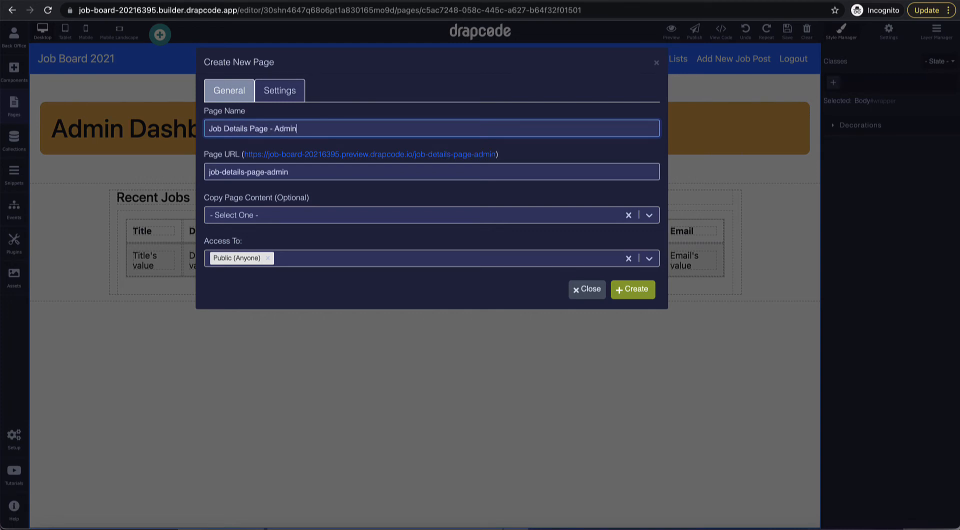
click(294, 261)
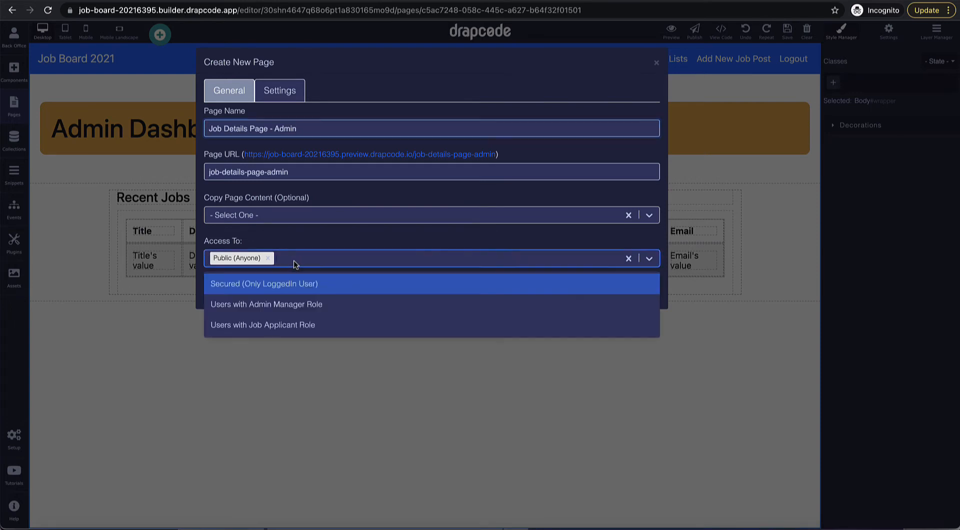
click(307, 303)
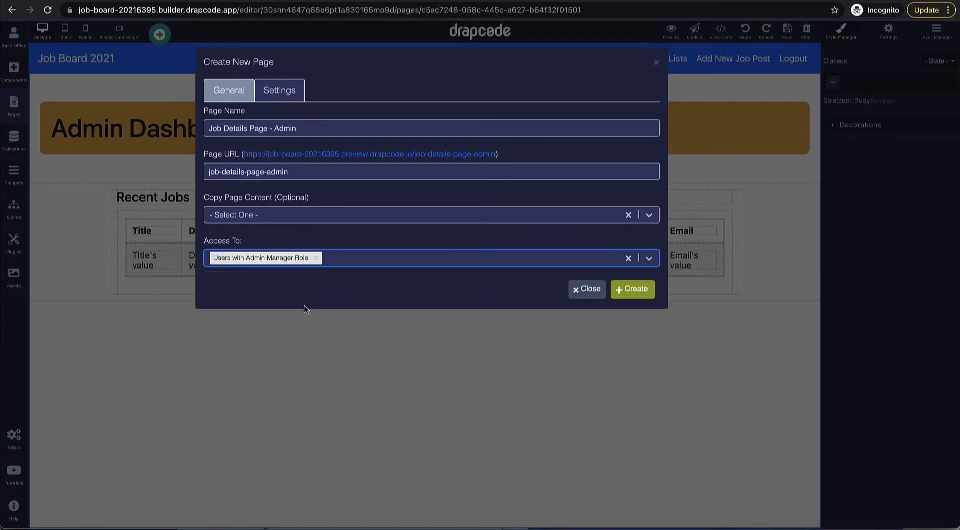
click(625, 290)
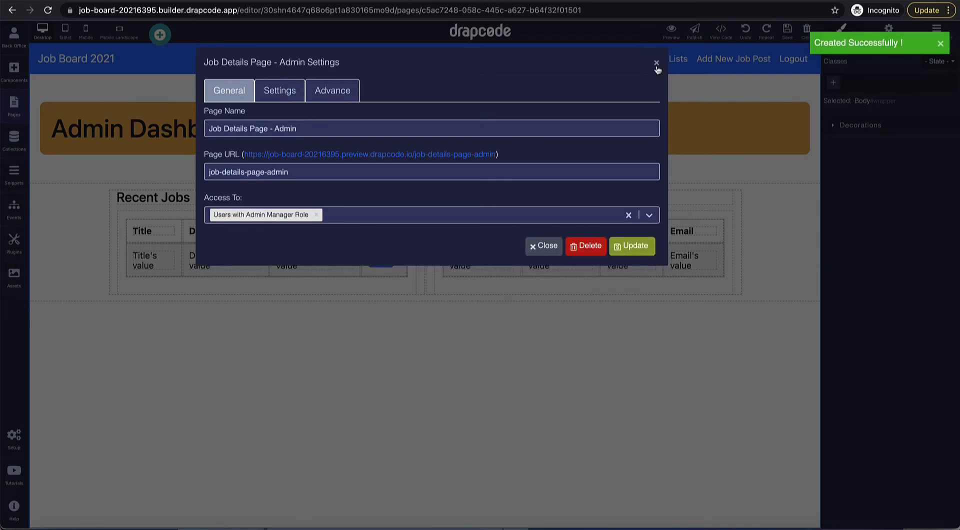
click(657, 64)
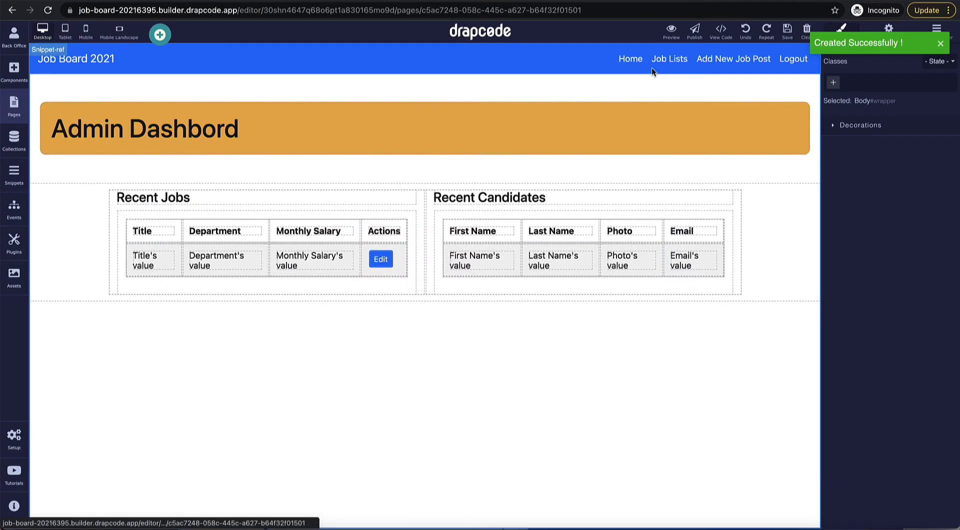
click(14, 105)
click(90, 256)
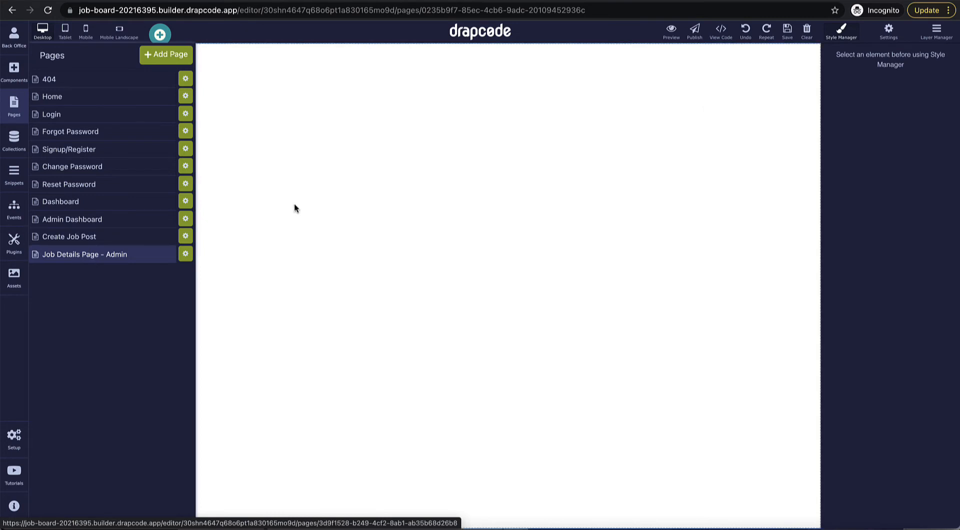
Step: Insert the Admin Header snippet at the top of the page
click(294, 203)
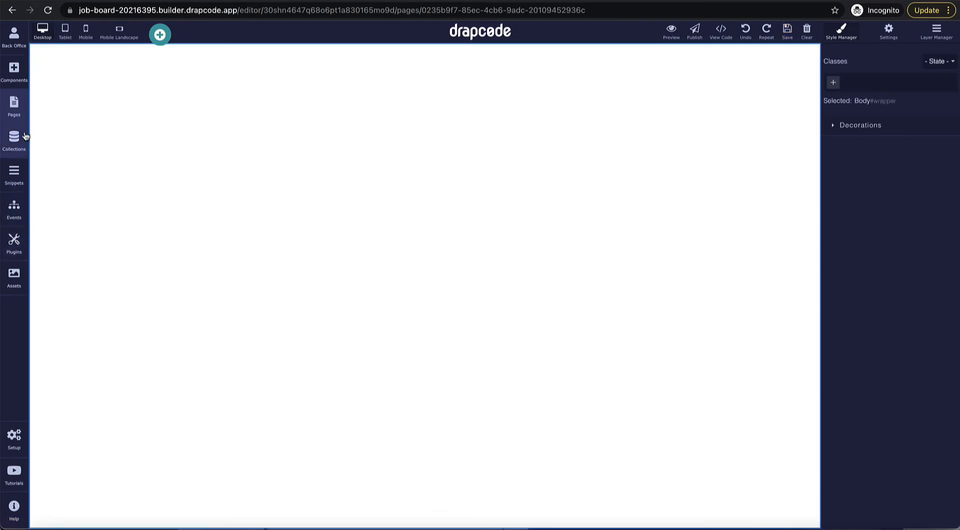
click(25, 107)
click(25, 86)
scroll(145, 356, down, 20)
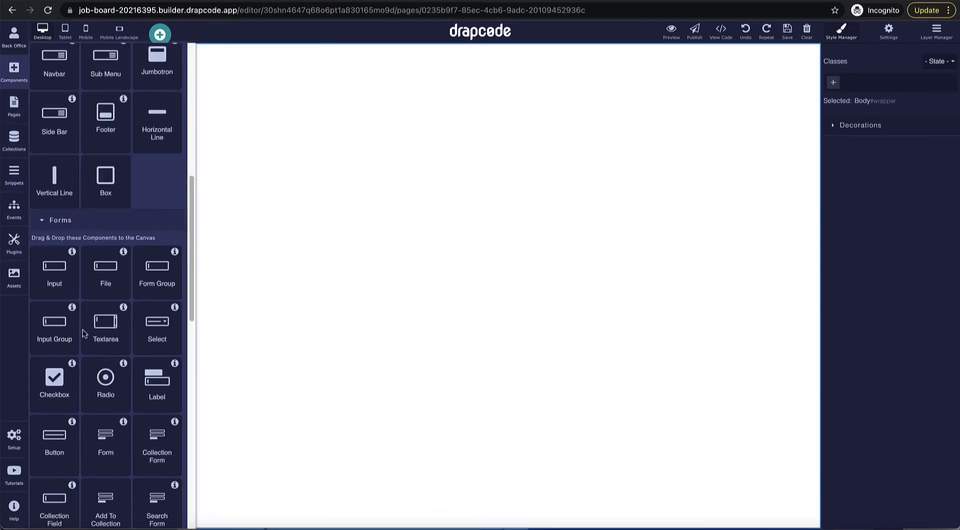
drag(145, 356, 280, 279)
click(473, 268)
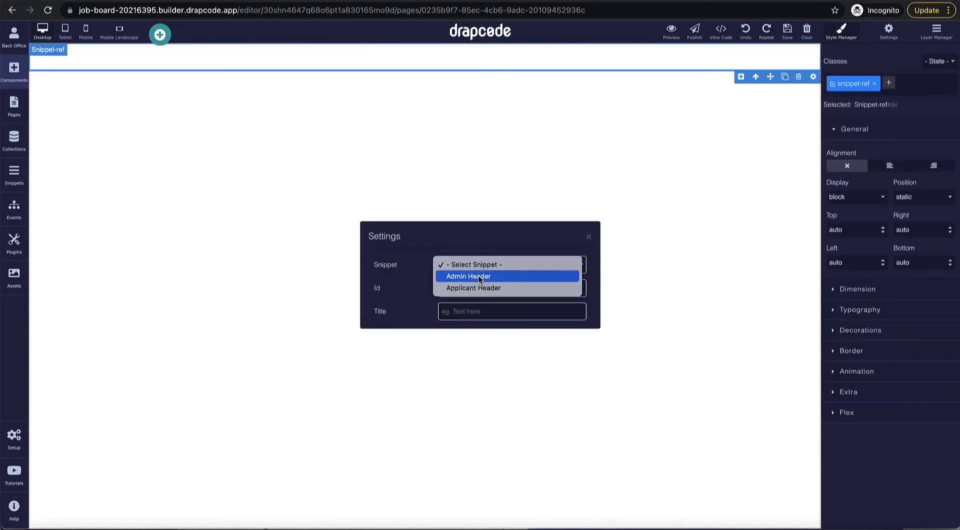
click(475, 277)
click(588, 236)
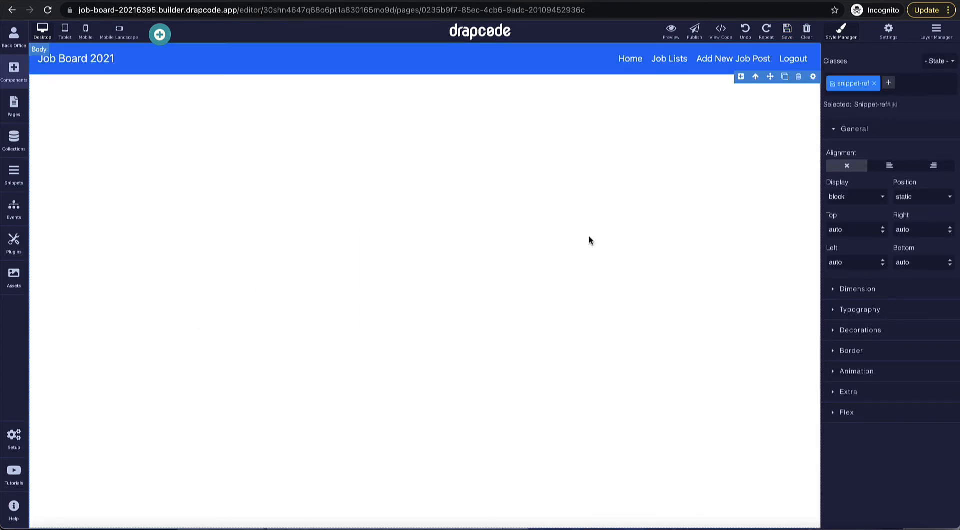
click(520, 242)
Step: Add a heading reading 'Job Details' below the header
click(15, 75)
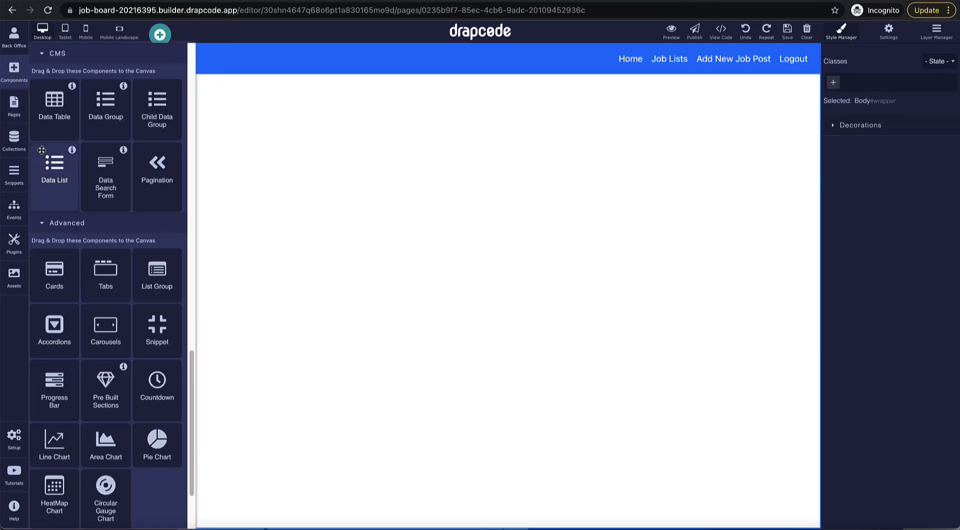
scroll(94, 200, up, 10)
drag(94, 121, 185, 162)
double_click(178, 98)
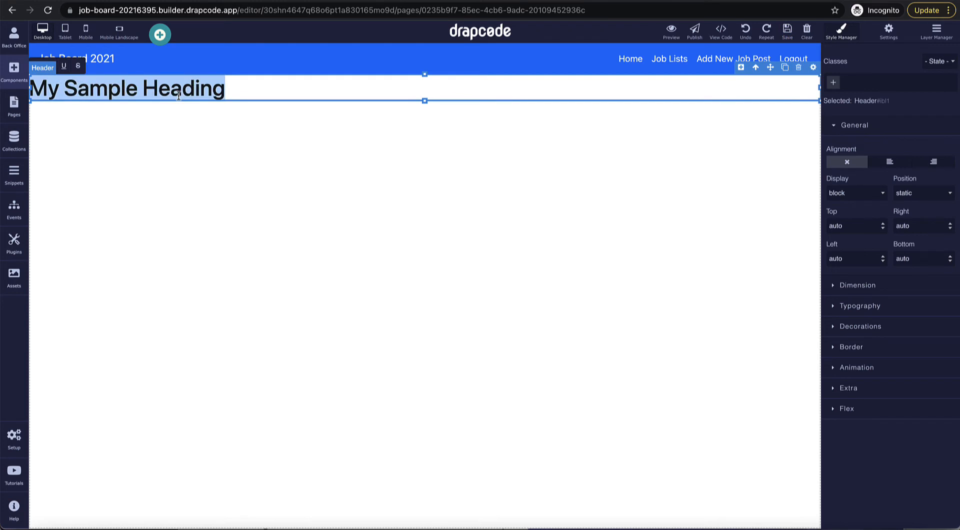
text(Job )
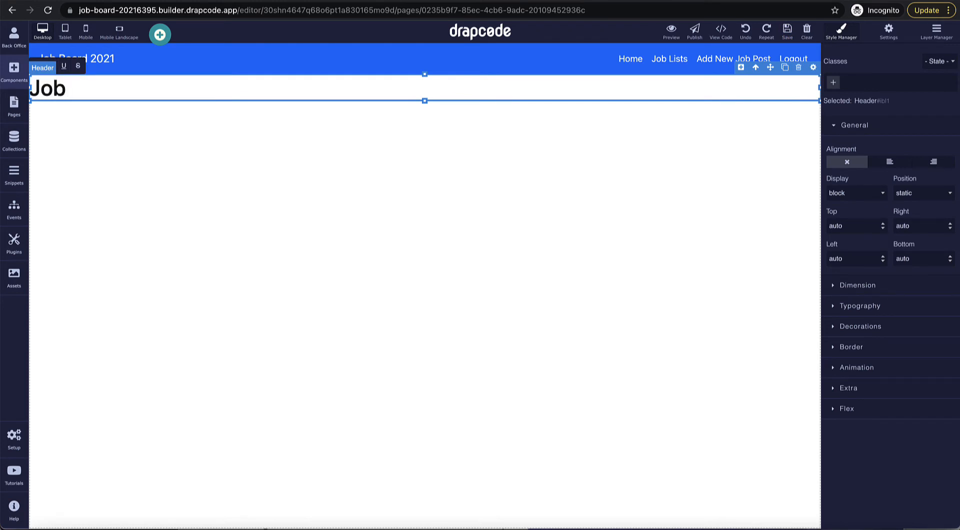
text(Details)
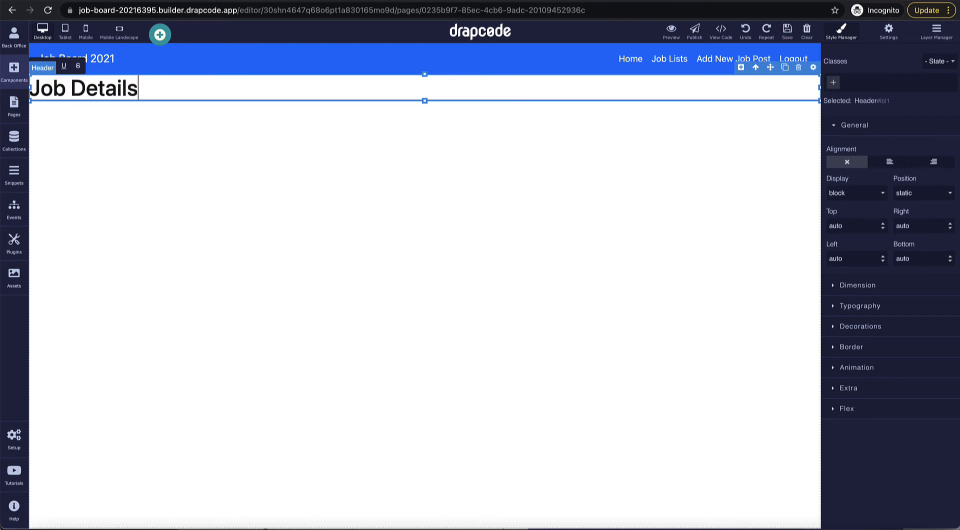
click(258, 167)
Step: Give the heading 50 px margin, 20 px left padding, and 10 px top and bottom padding
click(341, 99)
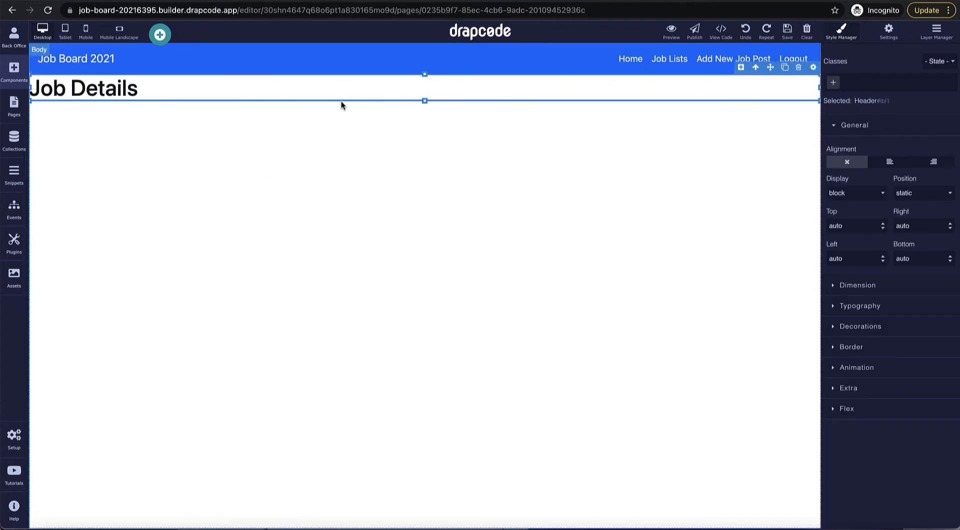
click(878, 290)
scroll(853, 387, down, 2)
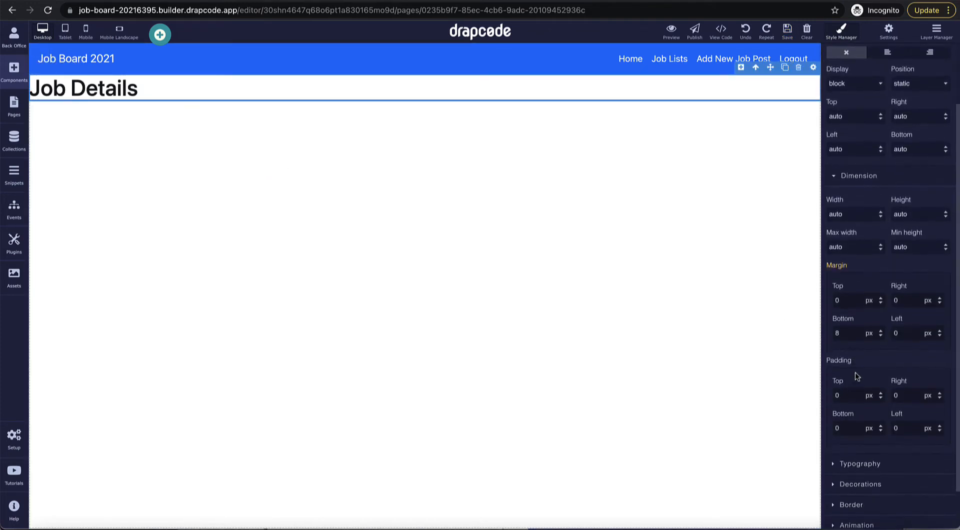
text(50)
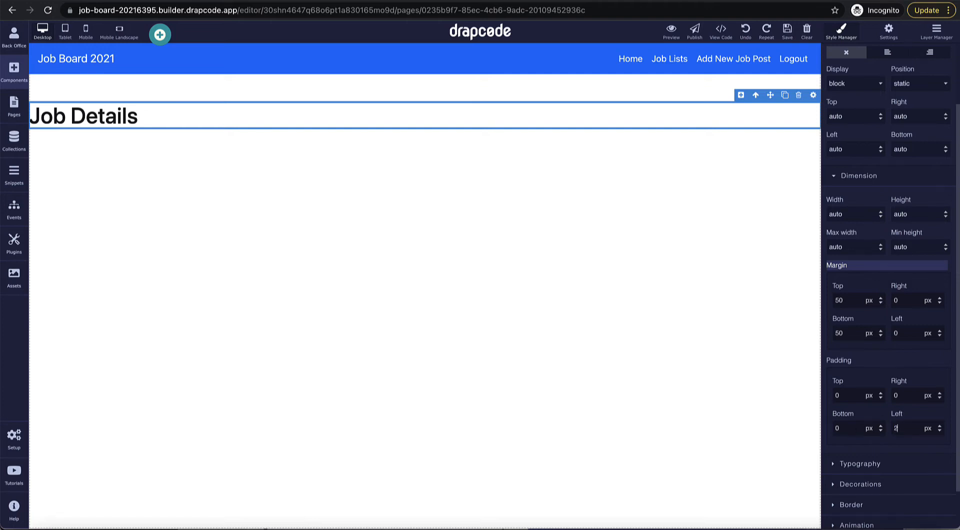
key(Return)
click(851, 393)
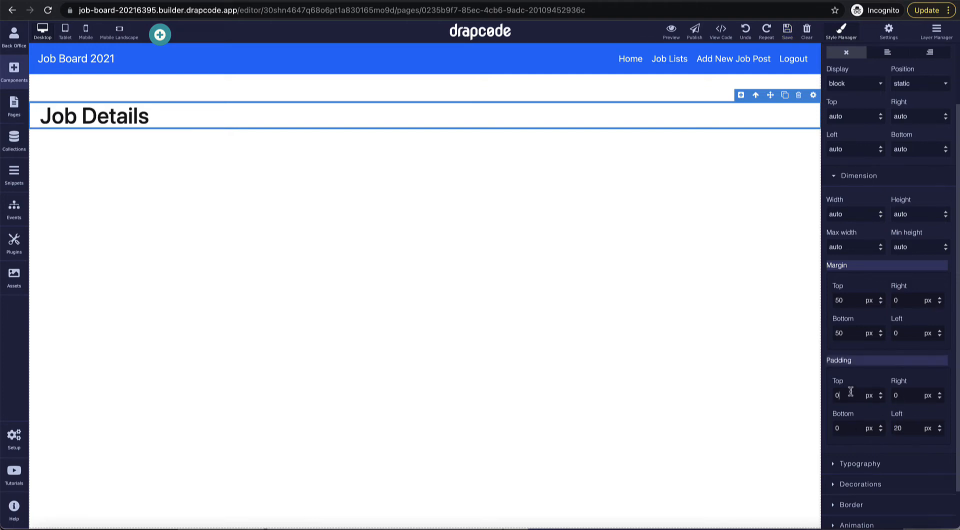
key(Tab)
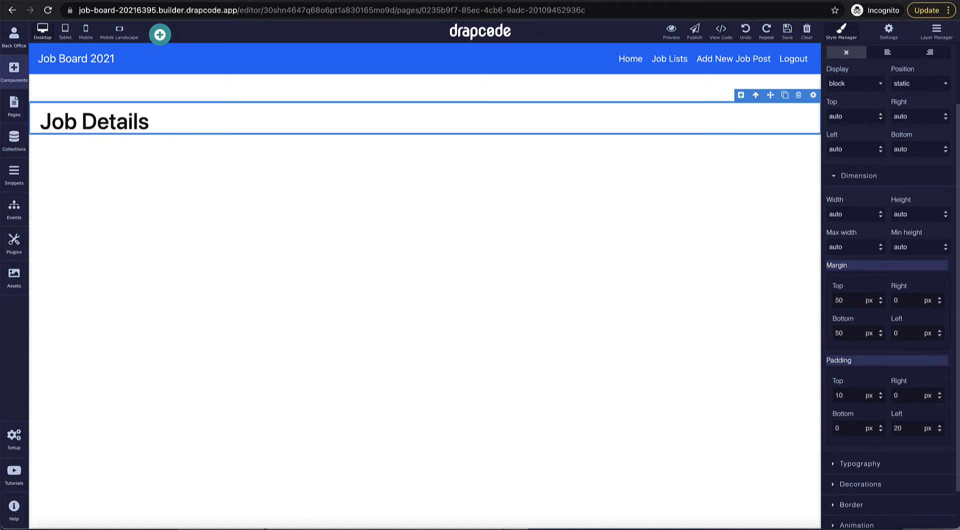
text(10)
click(533, 300)
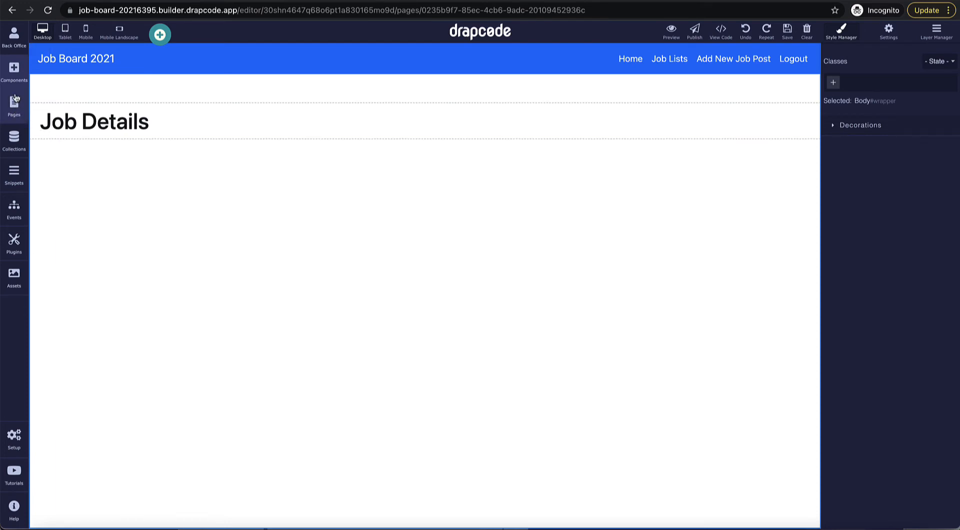
Step: Place a section below the heading using the 2 Columns: Blank layout
click(14, 75)
scroll(84, 299, down, 3)
scroll(84, 299, down, 9)
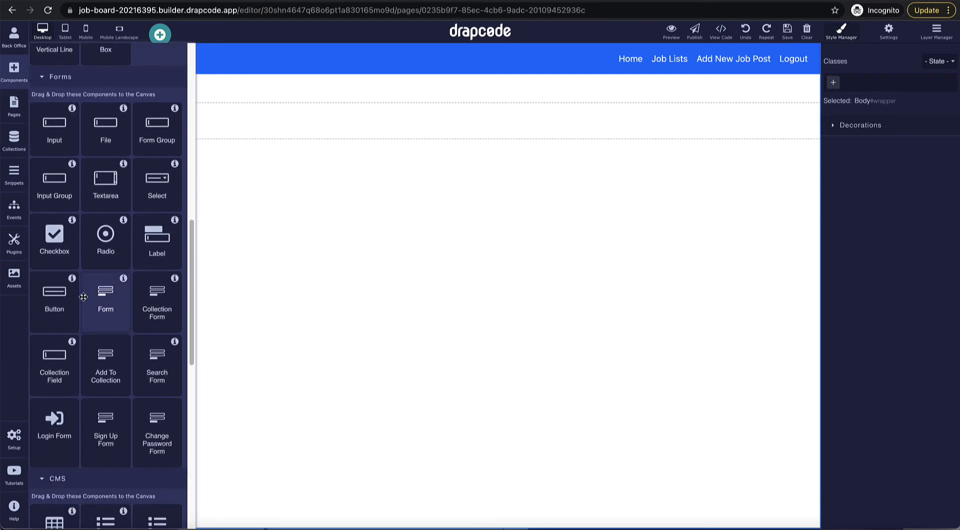
scroll(83, 297, up, 3)
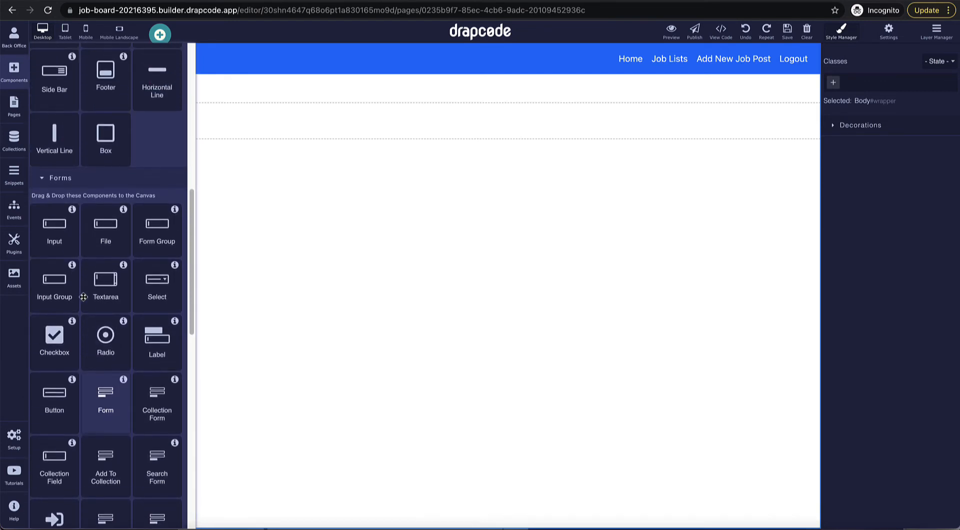
scroll(83, 297, up, 5)
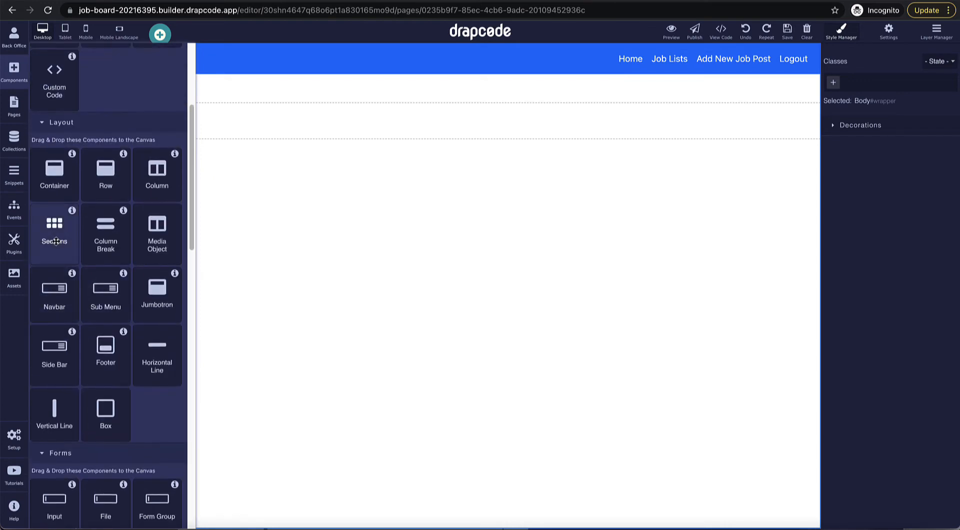
drag(65, 243, 188, 276)
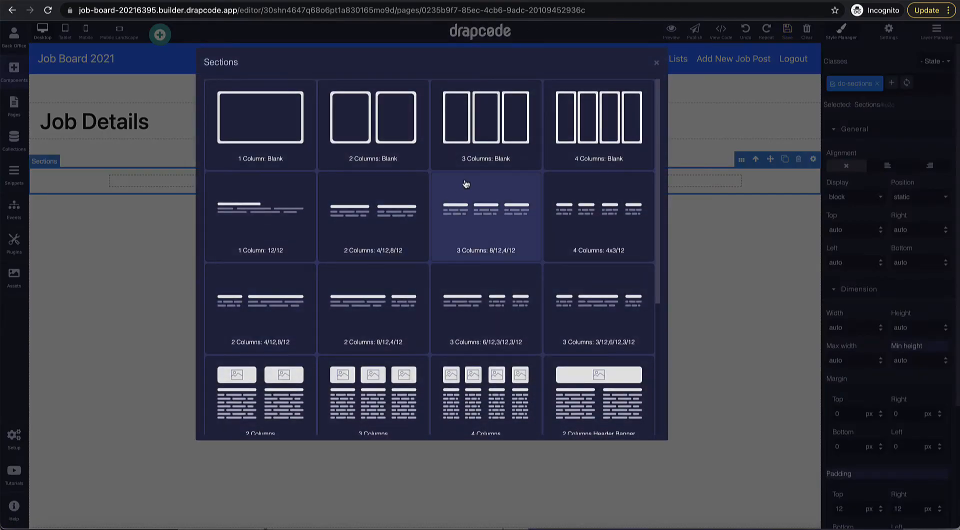
click(406, 144)
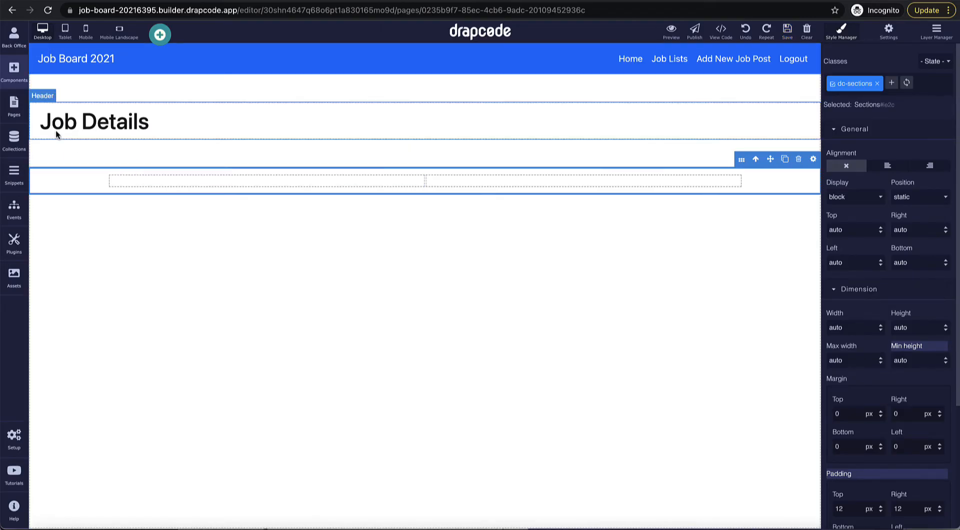
Step: Drop a Cards component into the right column using the wide image card template
click(14, 78)
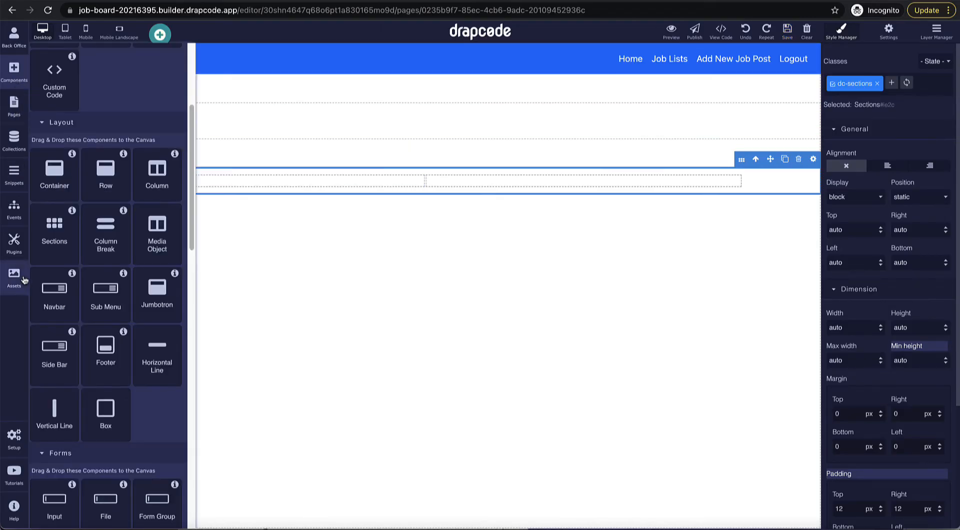
scroll(75, 338, down, 5)
scroll(75, 338, down, 5)
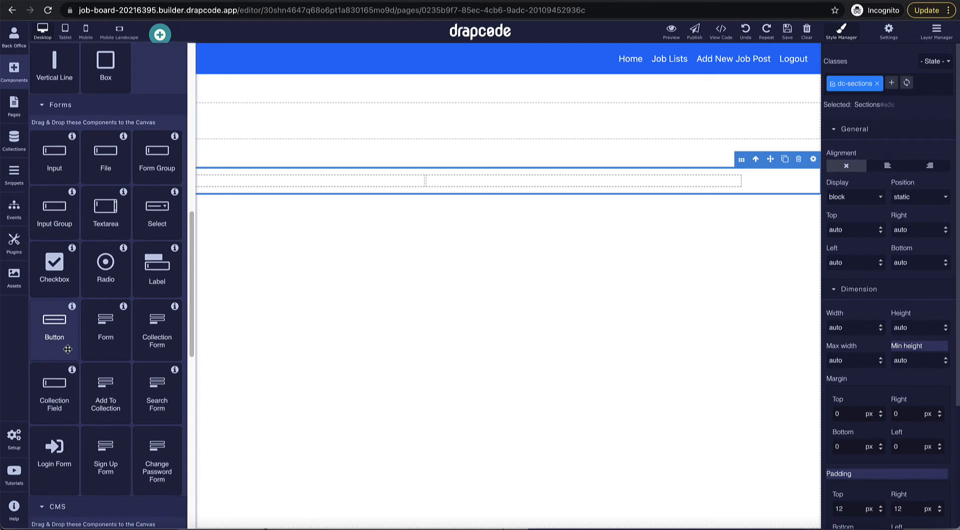
scroll(70, 352, down, 5)
drag(58, 375, 555, 182)
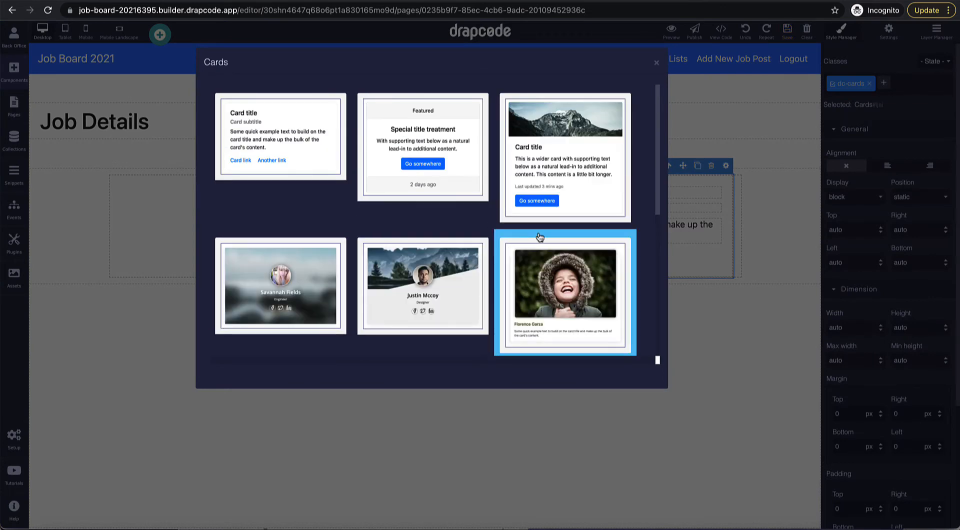
scroll(540, 238, down, 4)
scroll(540, 237, down, 2)
scroll(540, 236, up, 8)
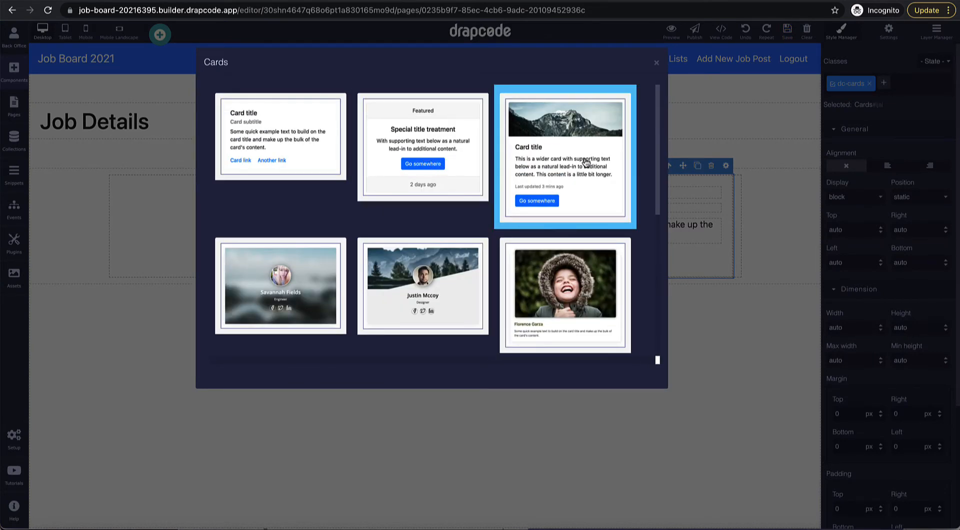
click(537, 166)
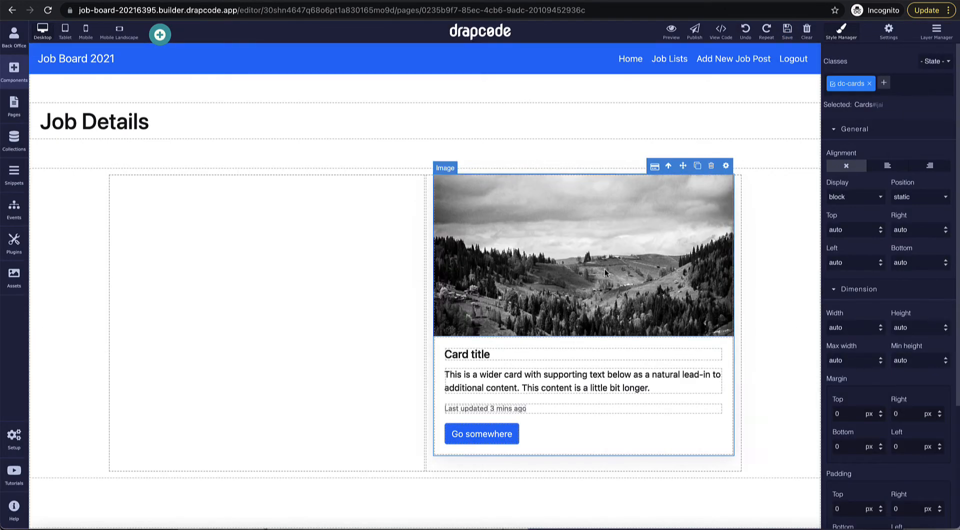
click(737, 247)
click(754, 254)
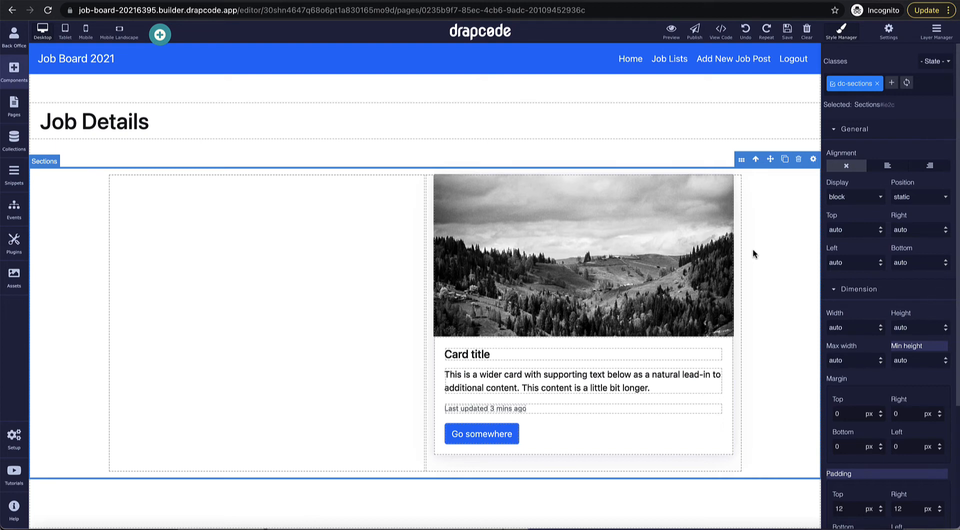
Step: Set the page's Bind Collection to Job Post, then open the card title heading's settings
click(14, 105)
click(185, 254)
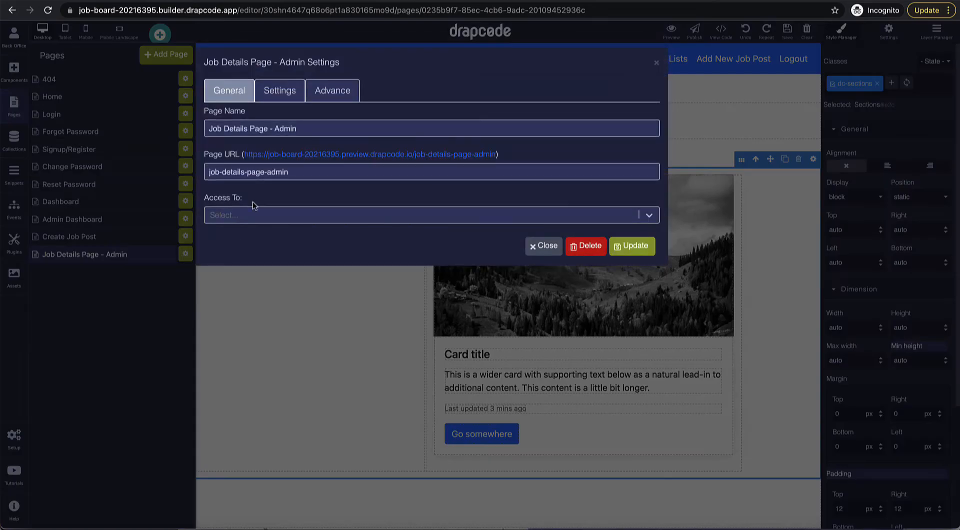
click(279, 91)
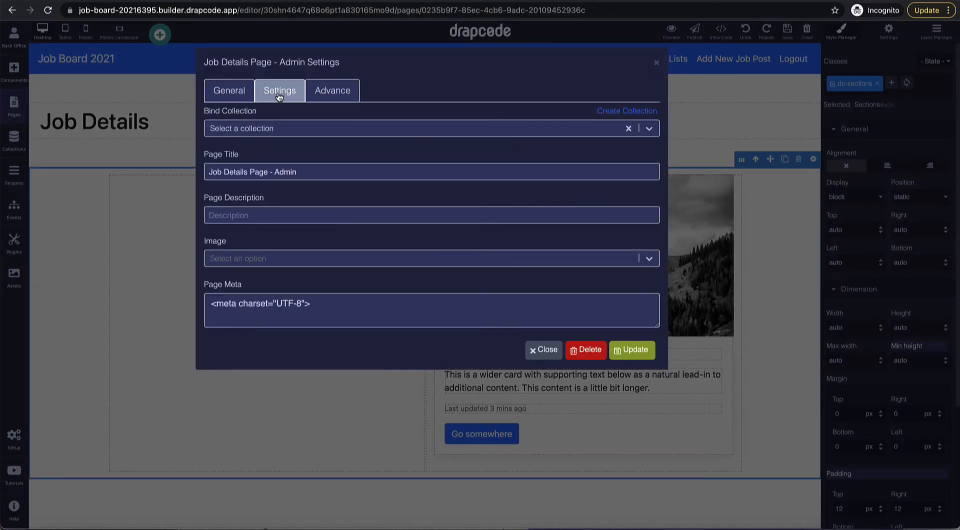
click(289, 130)
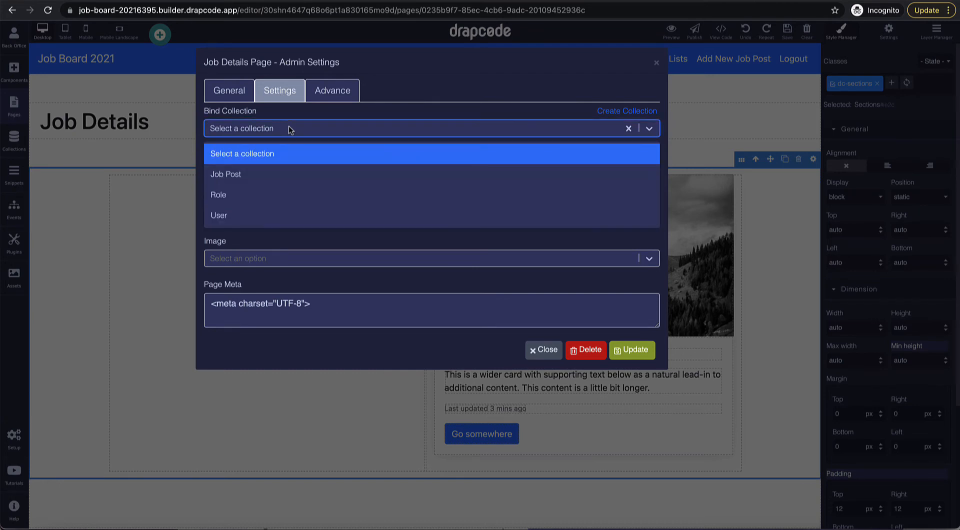
click(293, 176)
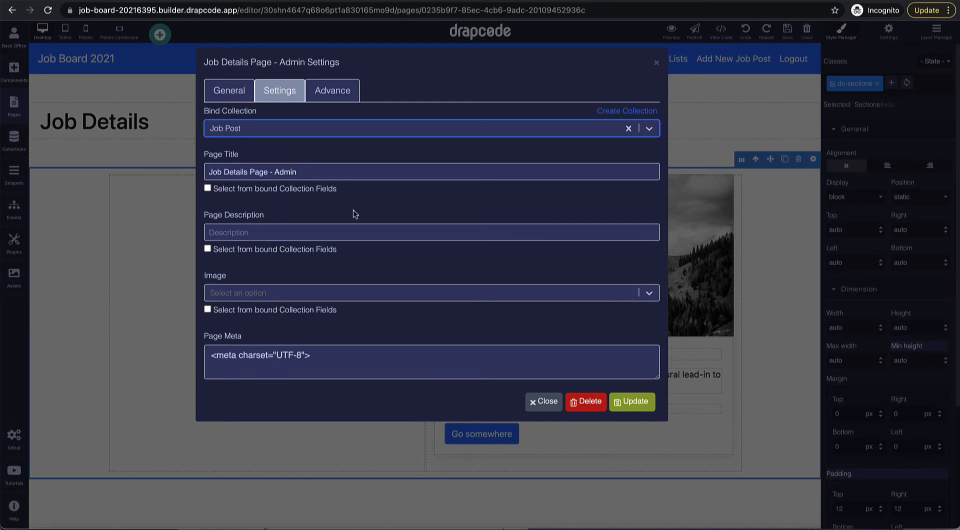
click(628, 401)
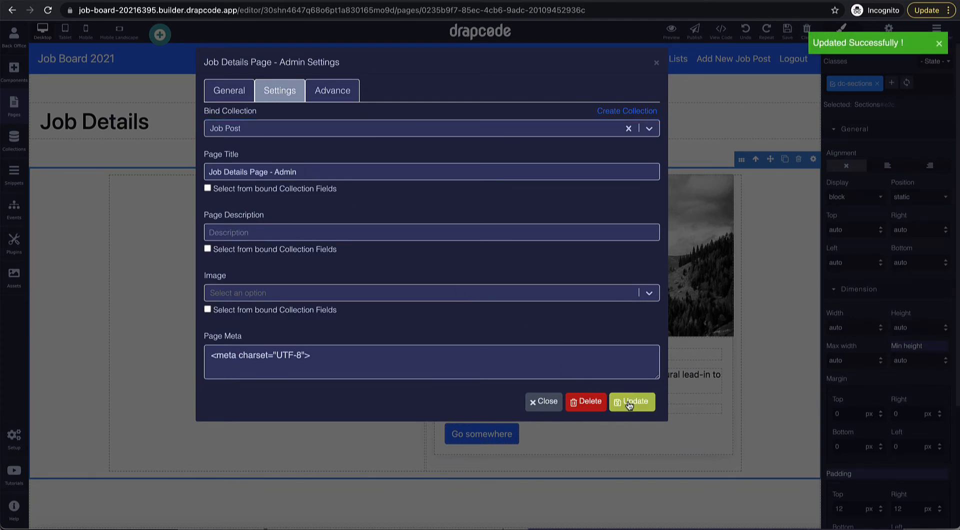
click(657, 63)
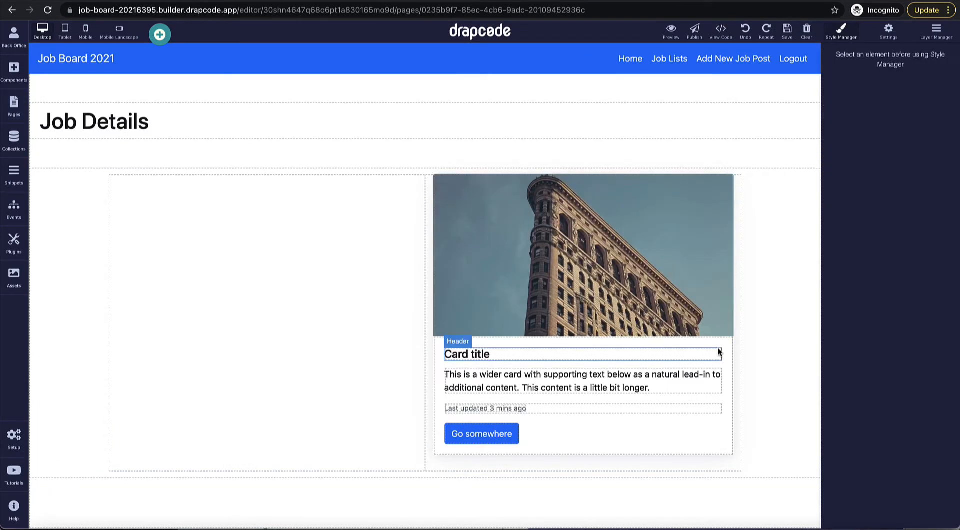
click(718, 352)
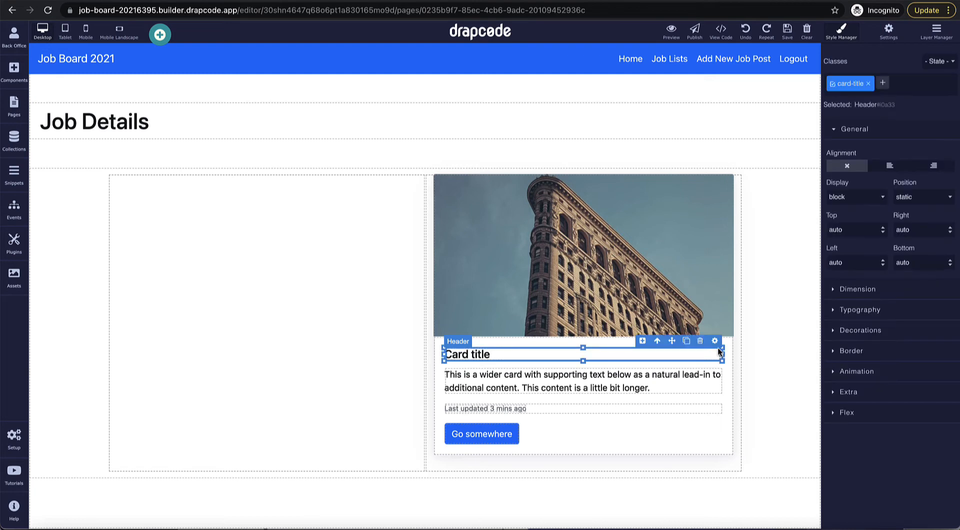
click(715, 341)
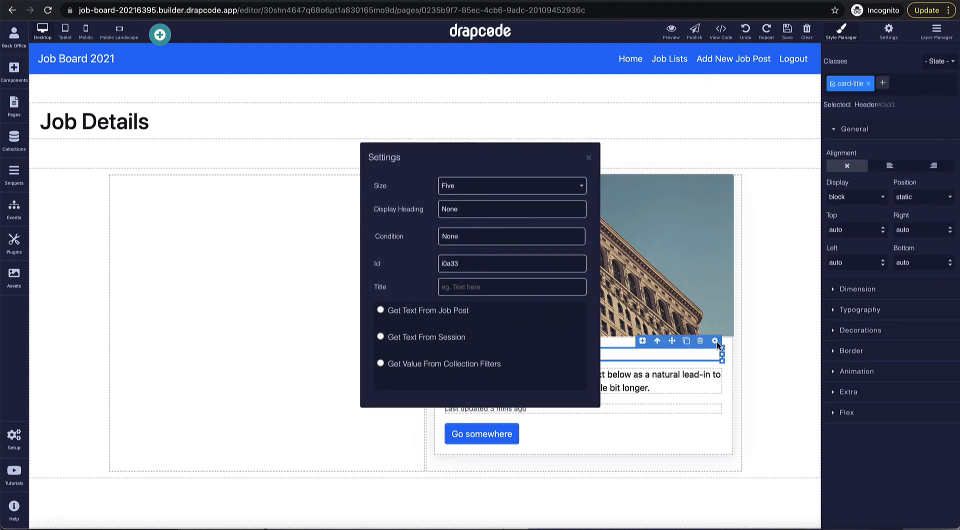
Step: Make the card title show the Job Post's Title field
click(381, 311)
click(441, 381)
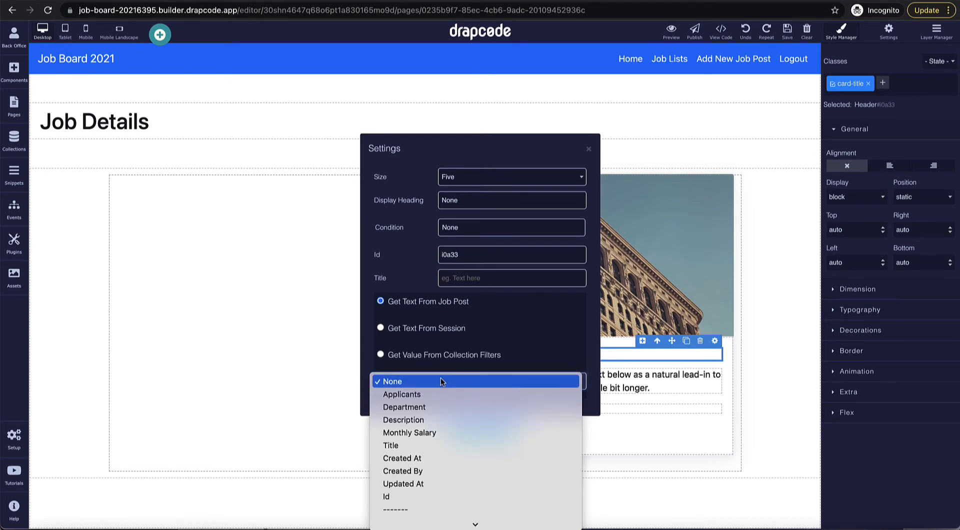
click(447, 420)
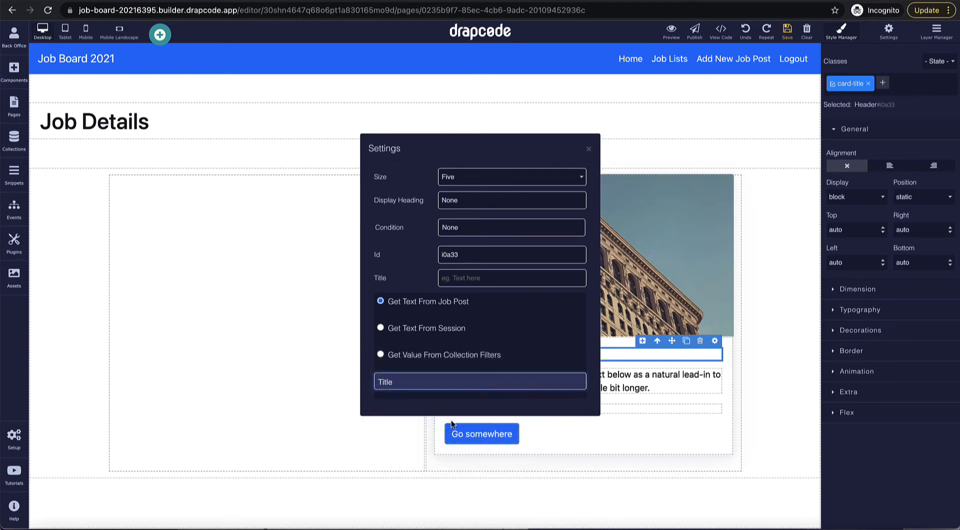
click(589, 149)
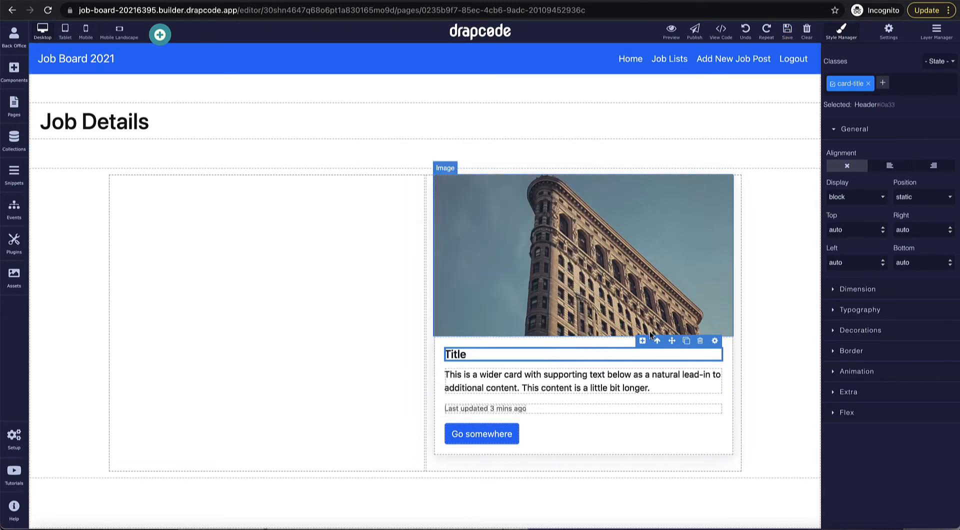
Step: Make the card paragraph show the Job Post's Description field
click(687, 385)
click(714, 361)
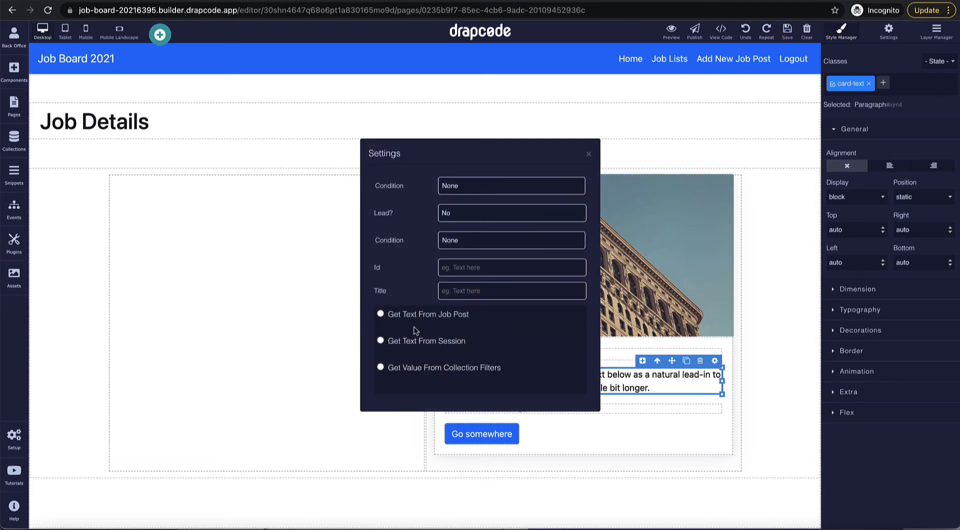
click(382, 312)
click(447, 386)
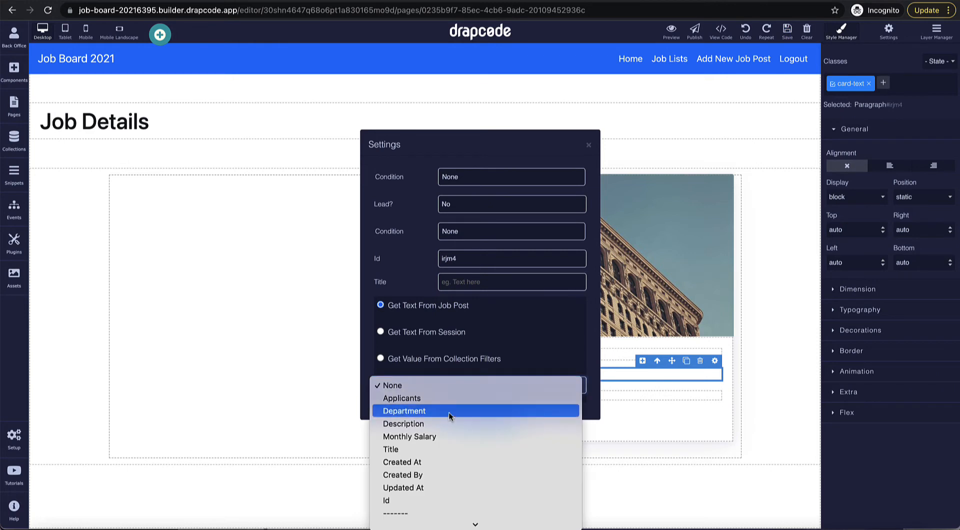
click(448, 397)
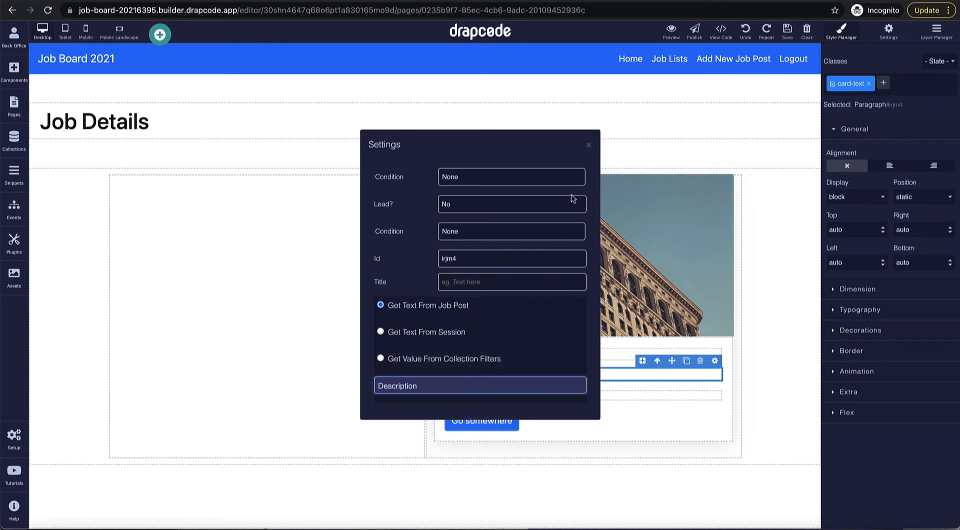
click(588, 145)
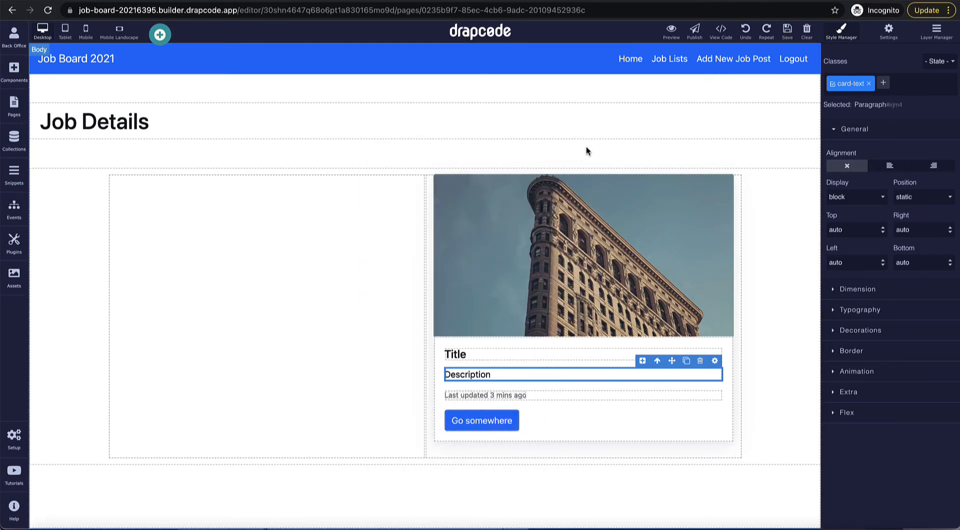
Step: Bind the Last updated line to Monthly Salary and delete the Go somewhere button
click(703, 395)
click(715, 383)
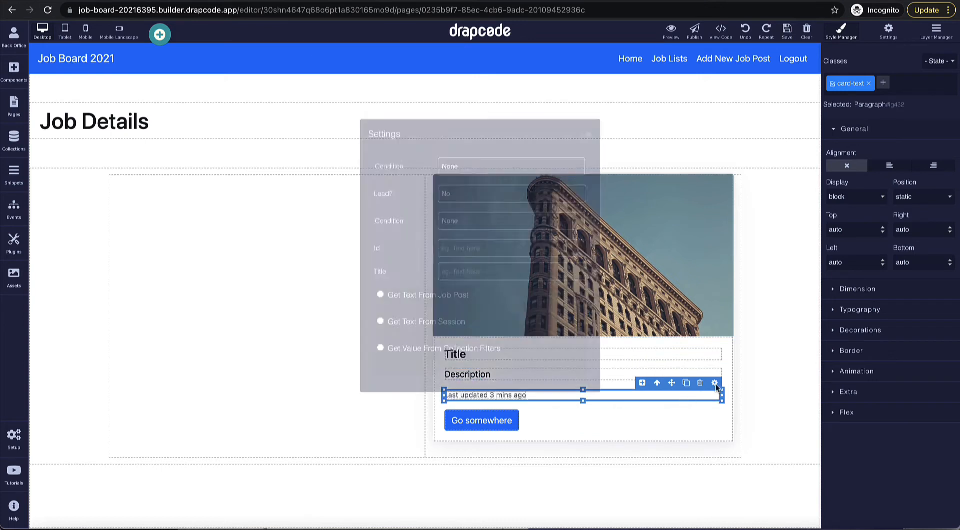
click(388, 314)
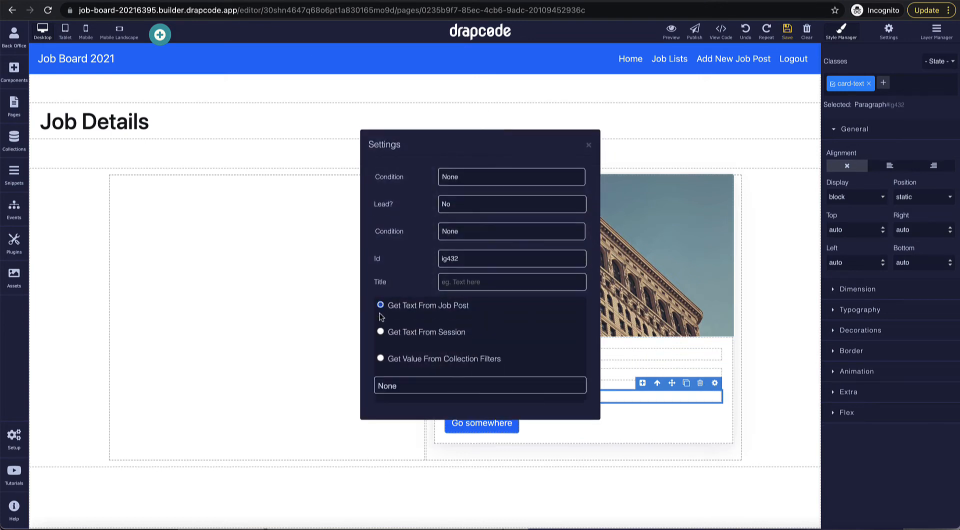
click(455, 384)
click(456, 421)
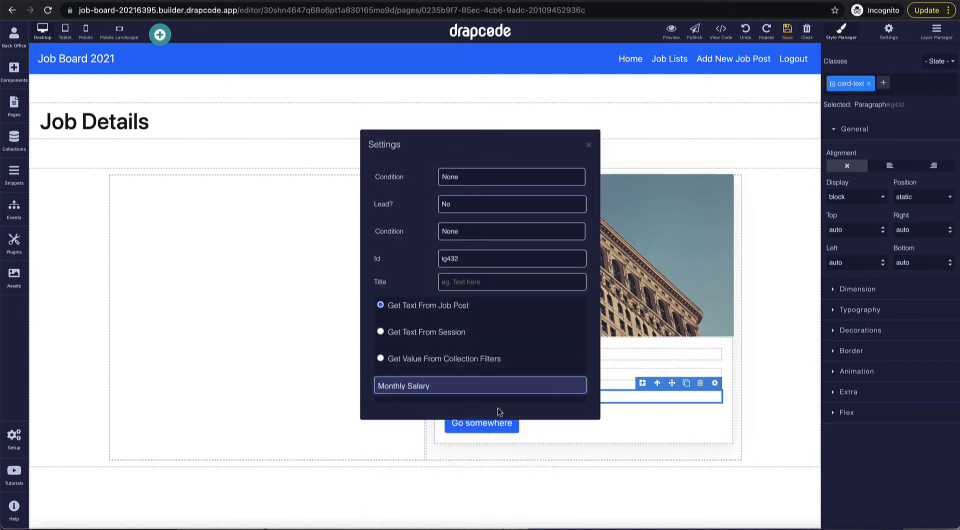
click(588, 150)
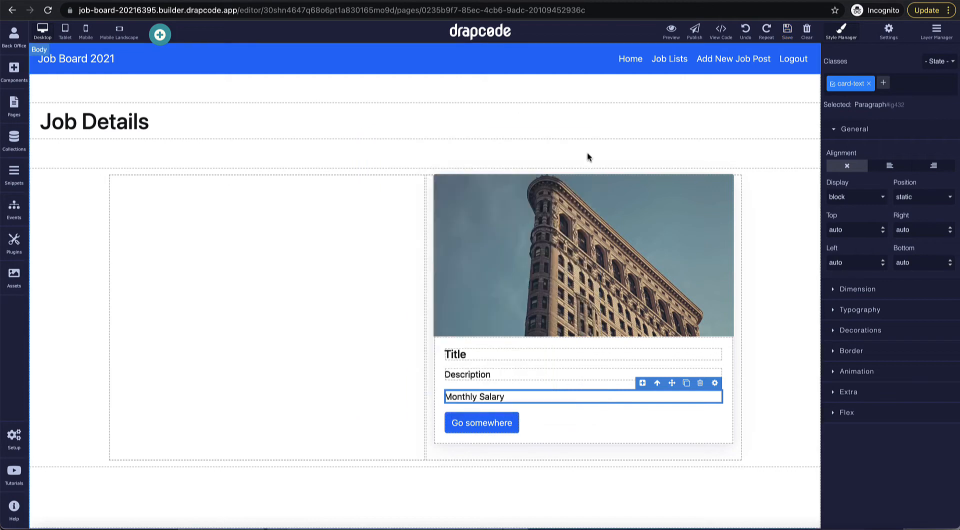
click(482, 429)
click(498, 406)
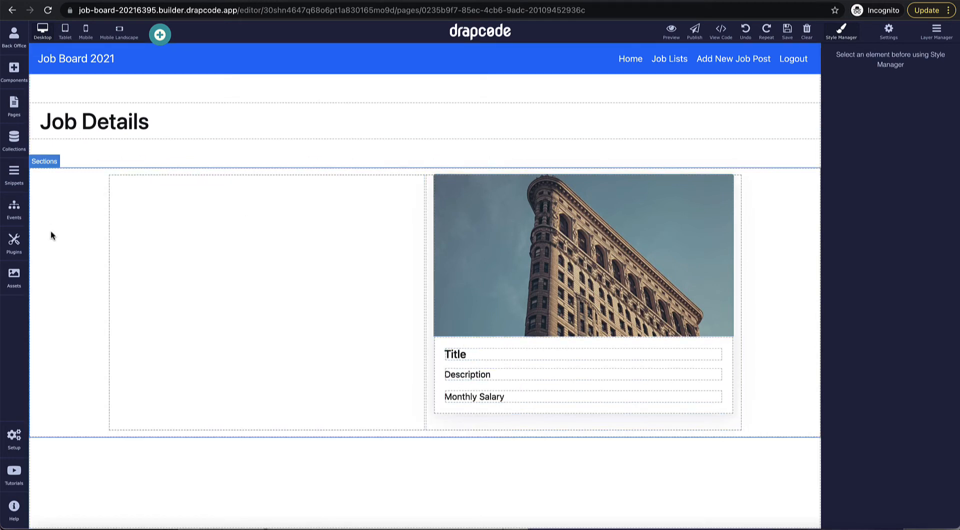
Step: Add a Text element under Monthly Salary that shows the Job Post's Department field
click(14, 71)
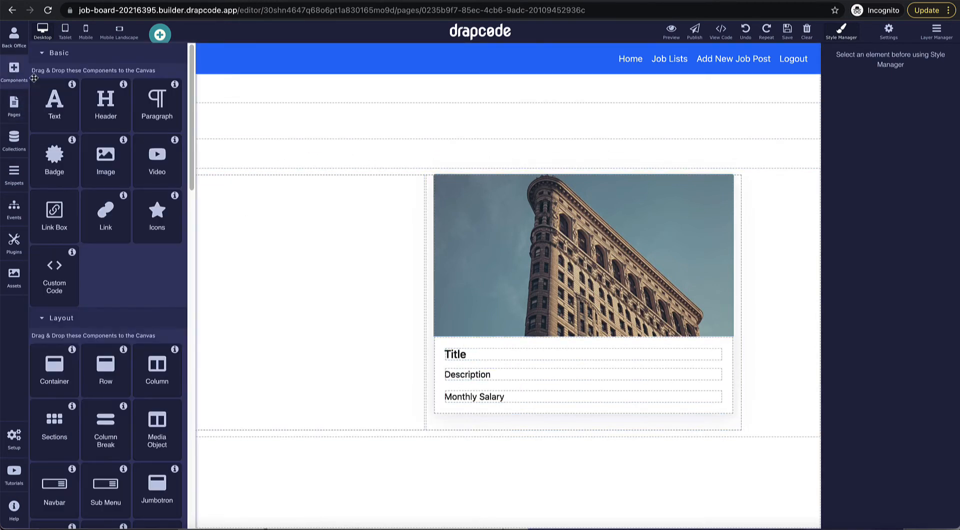
drag(61, 117, 519, 411)
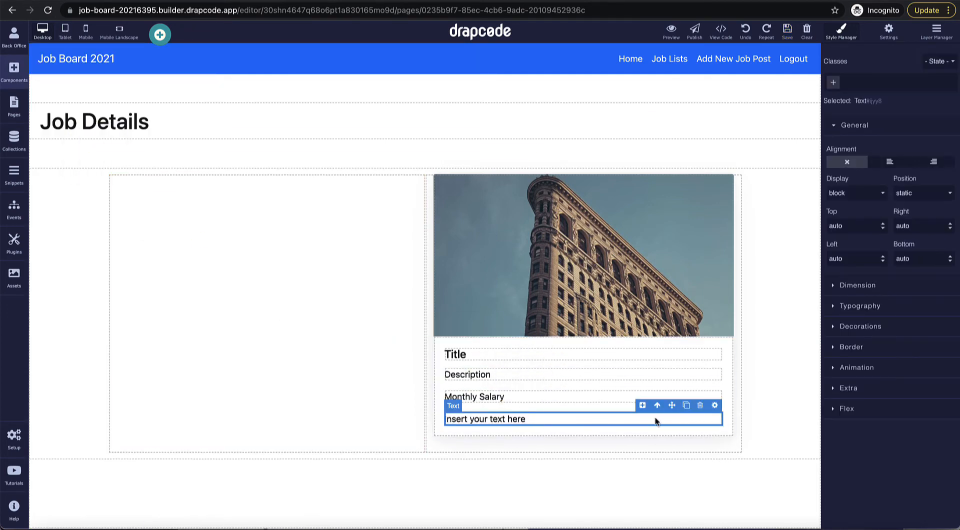
click(715, 405)
click(380, 287)
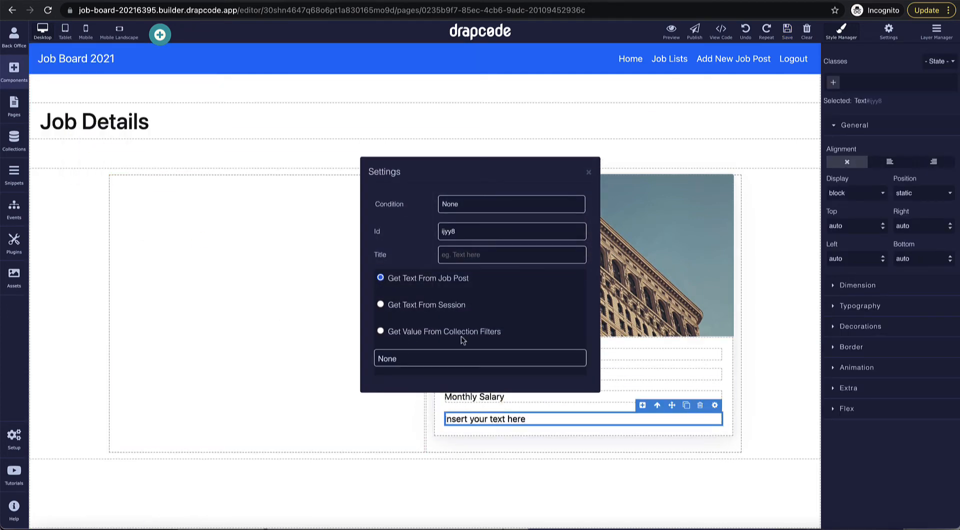
click(463, 358)
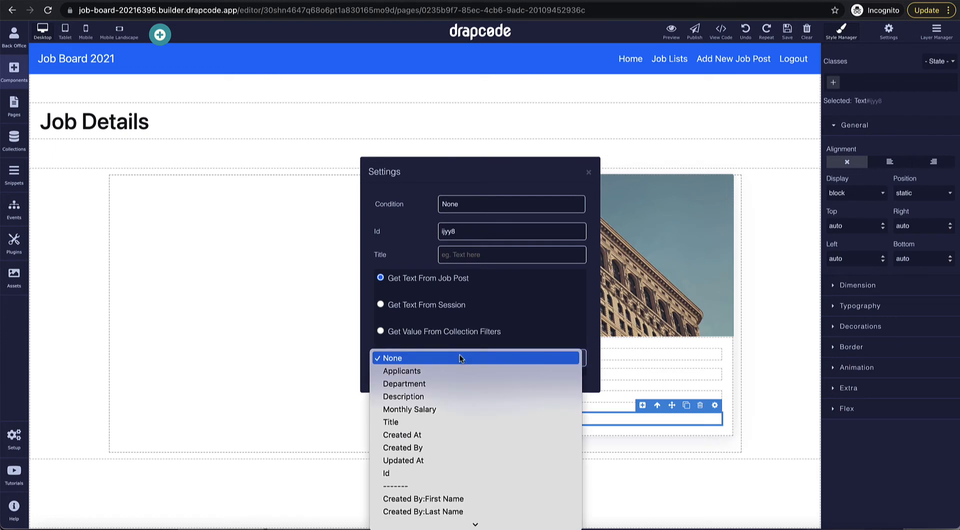
click(463, 384)
click(589, 174)
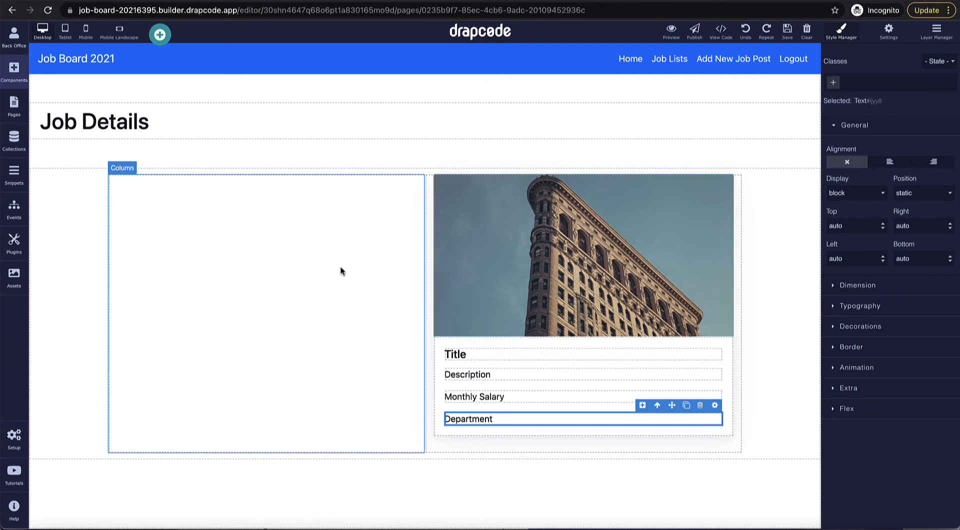
click(14, 277)
Step: Search stock images for Engineering and add the control-desk photo to Assets at Medium size
click(170, 54)
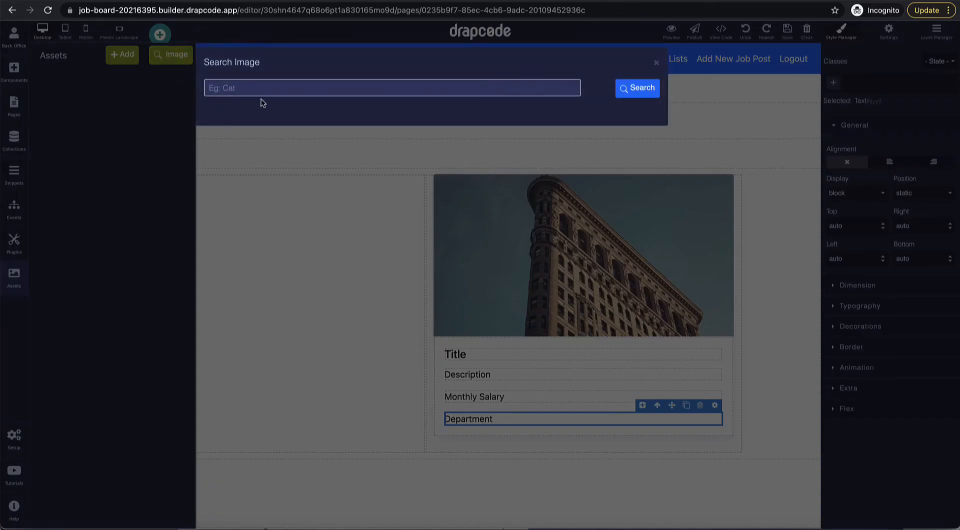
text(Engineering)
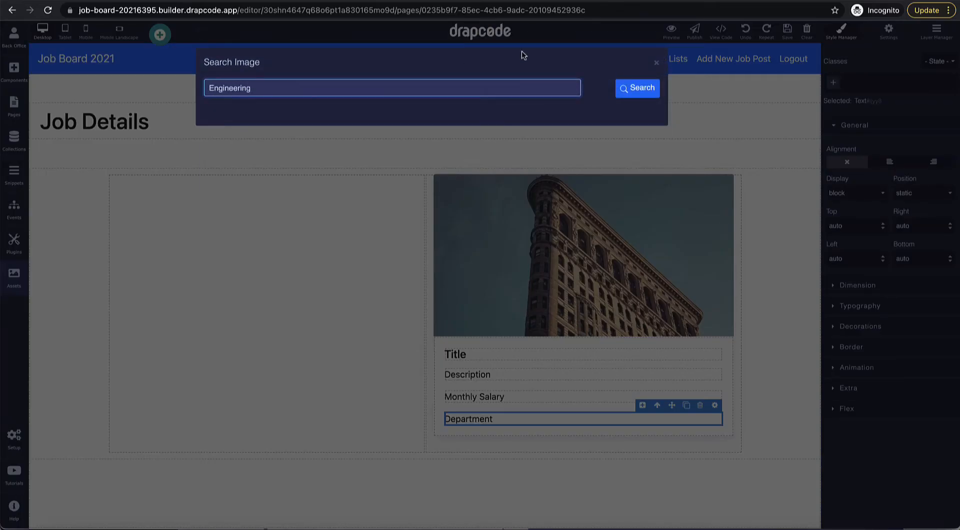
click(627, 90)
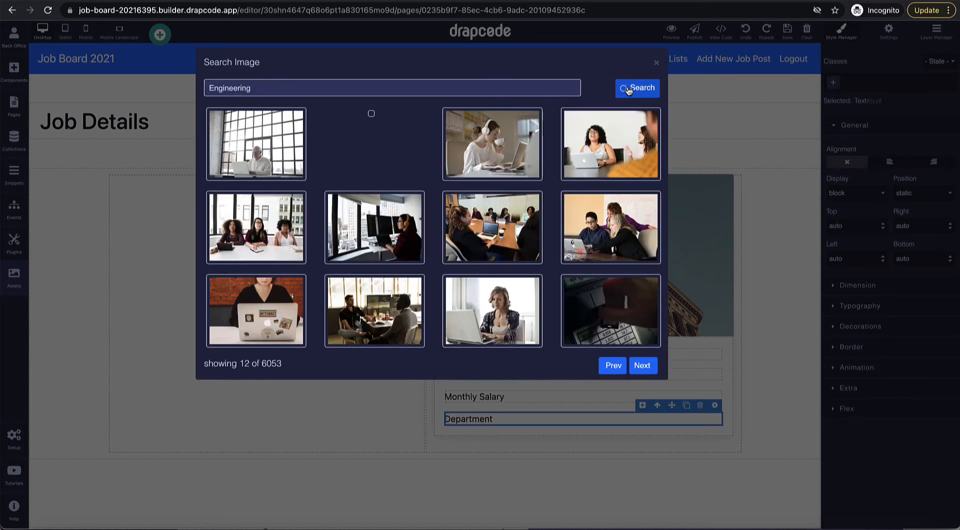
mouse_move(376, 196)
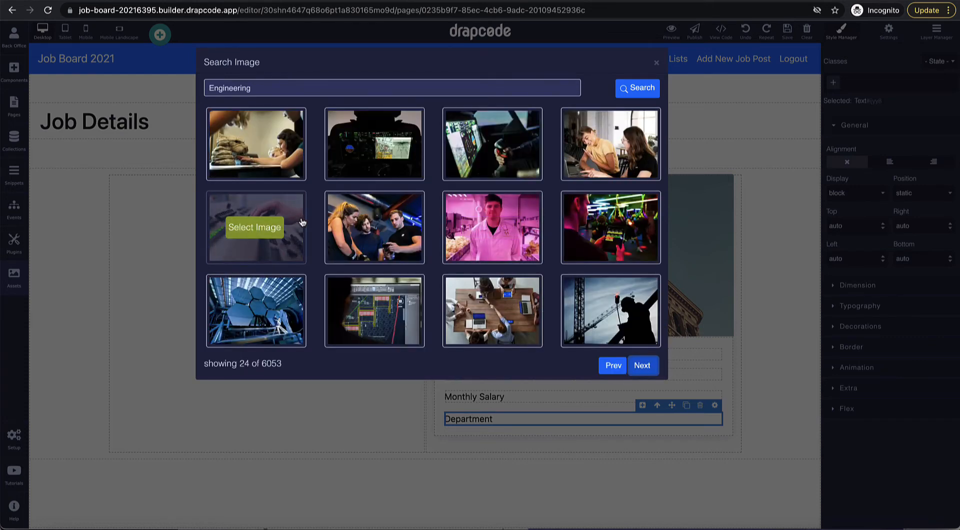
click(255, 227)
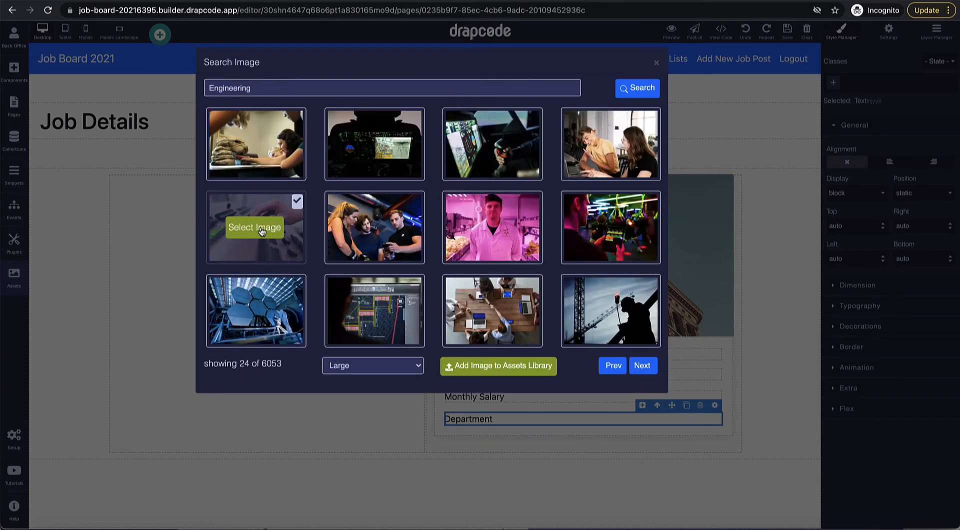
click(408, 367)
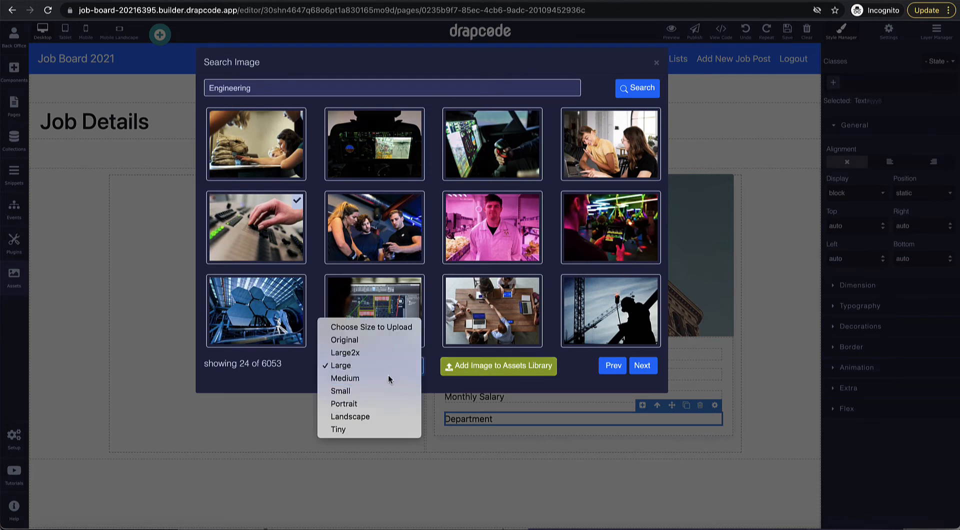
click(390, 378)
click(492, 370)
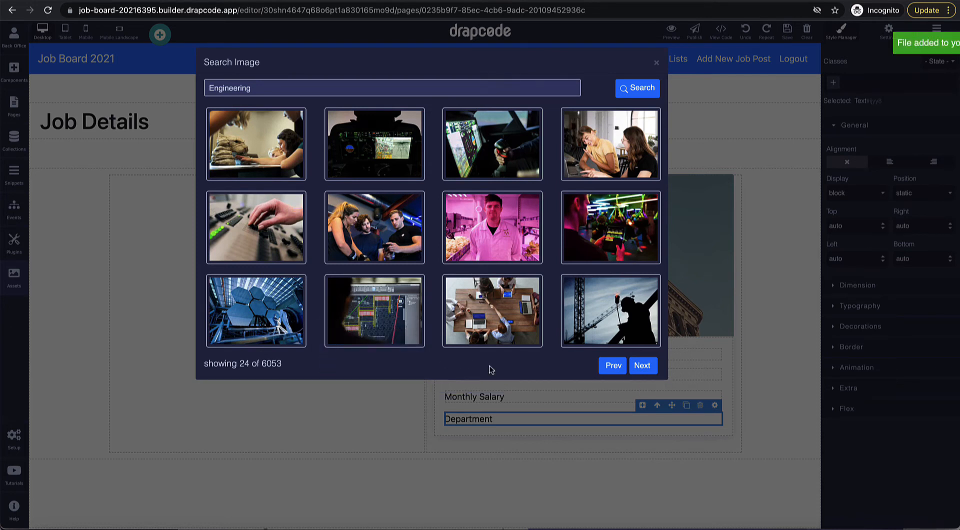
click(656, 62)
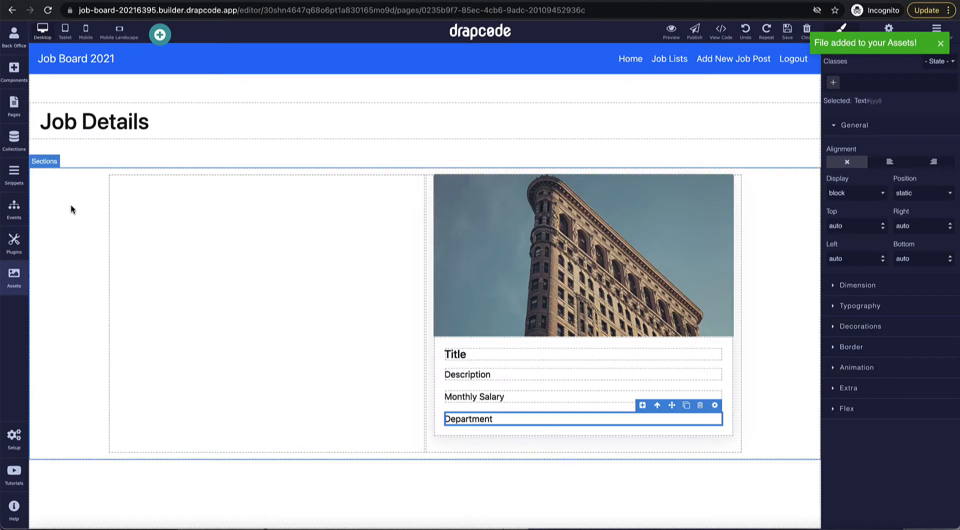
click(14, 275)
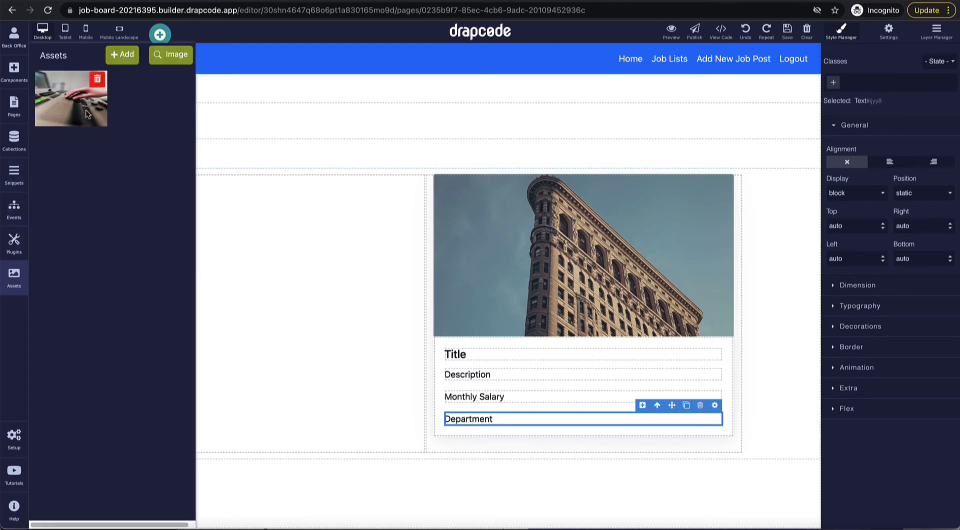
Step: Place the control-desk photo in the left column and stretch it to fill the column
drag(86, 113, 234, 263)
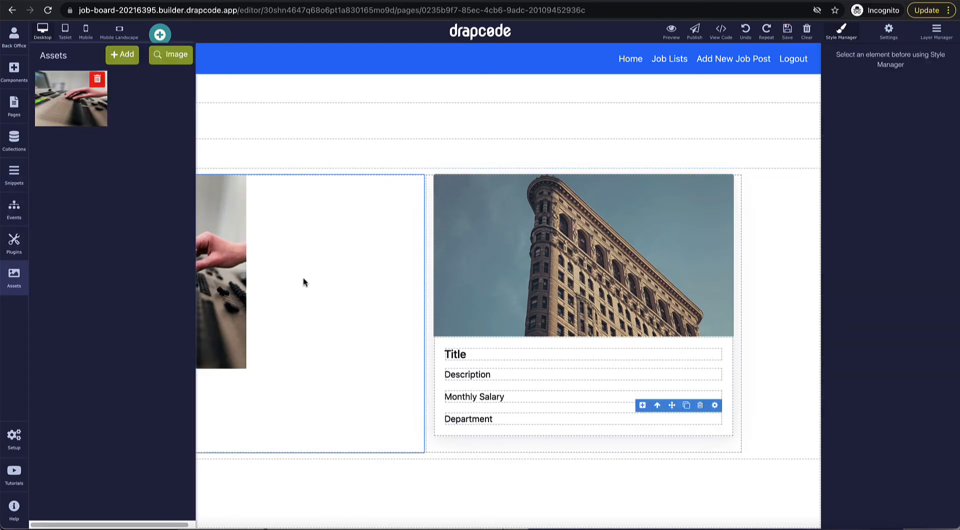
click(303, 283)
click(237, 358)
drag(246, 369, 420, 528)
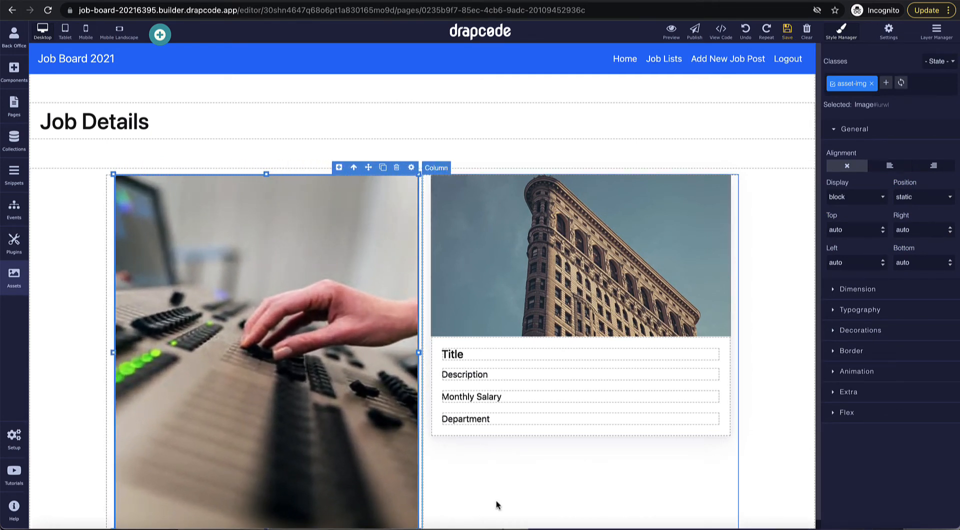
Step: Delete the card's card-img-top building image
click(532, 331)
click(540, 300)
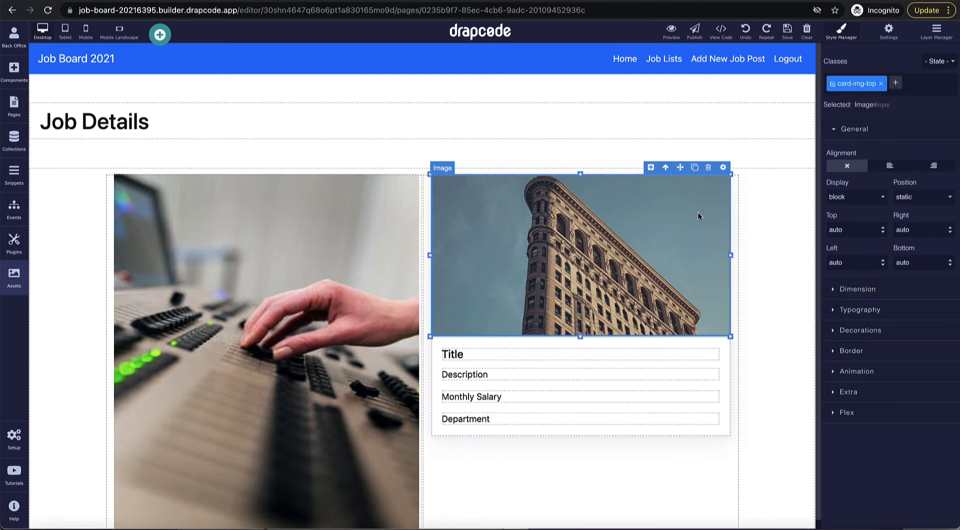
click(708, 167)
scroll(663, 292, down, 1)
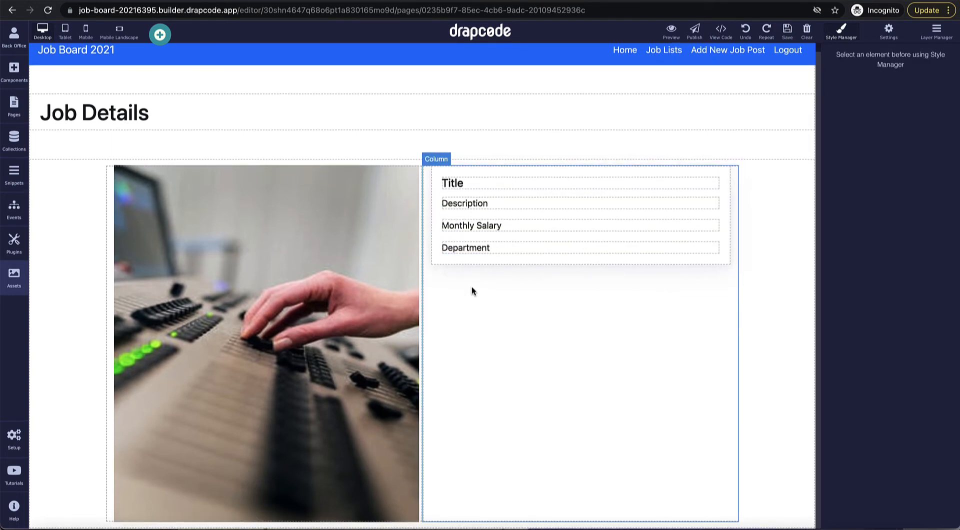
Step: Shrink the photo by its corner handle to about 245 px tall
click(478, 258)
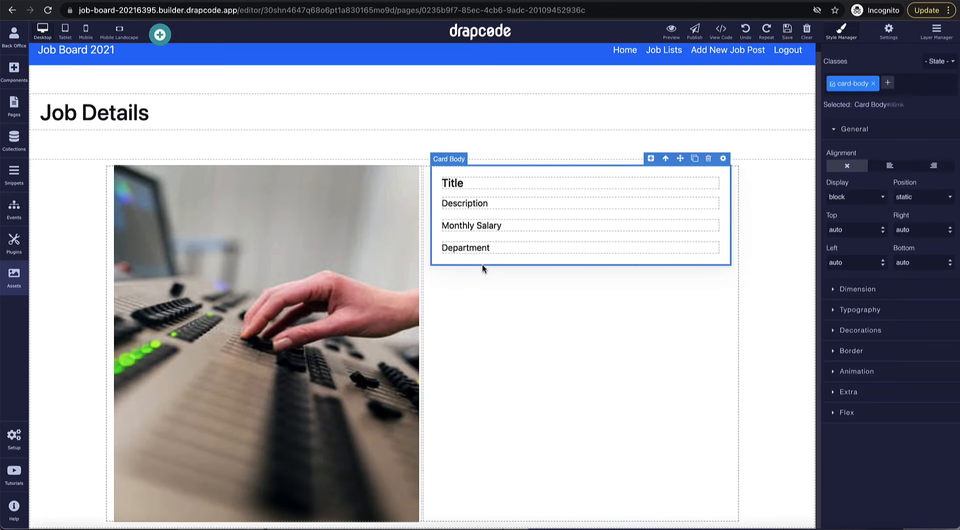
click(377, 370)
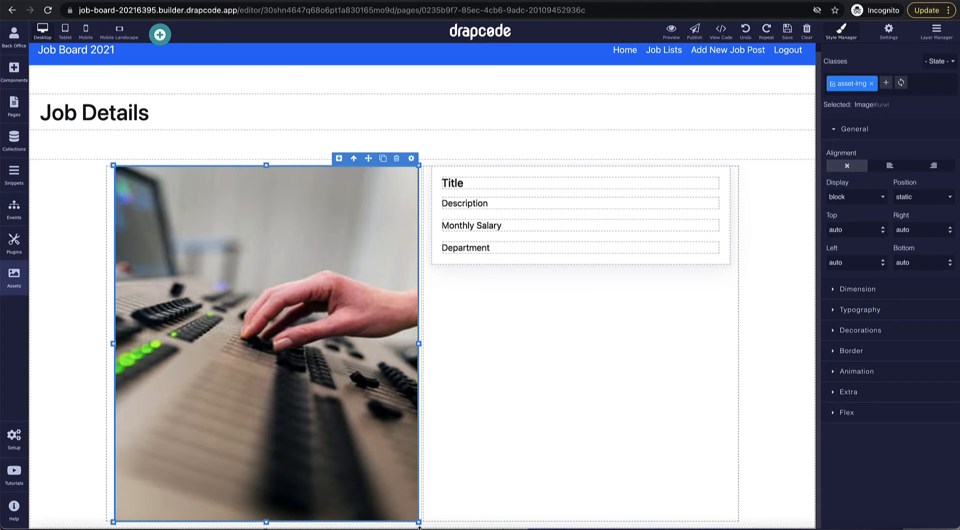
drag(417, 480, 265, 320)
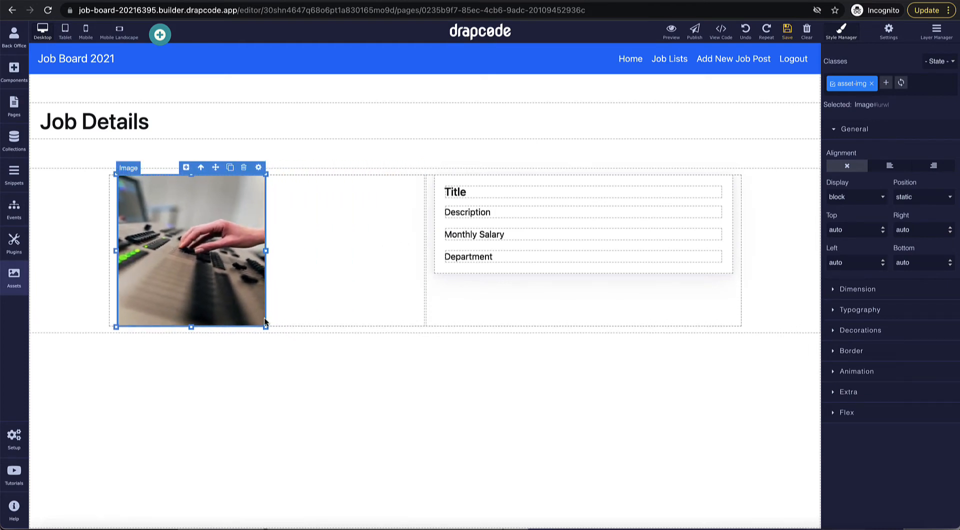
click(392, 278)
Step: Set the image column's width to 4/12 at every breakpoint
click(417, 168)
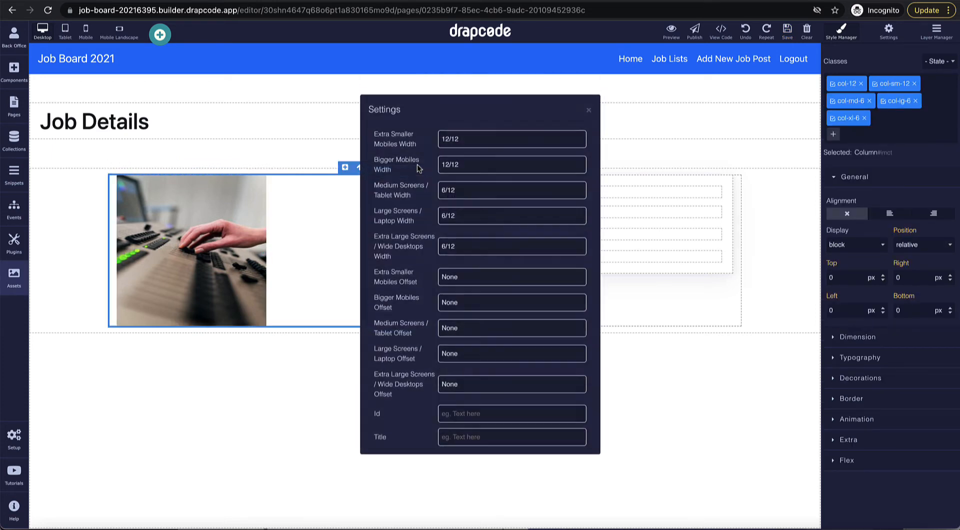
click(465, 141)
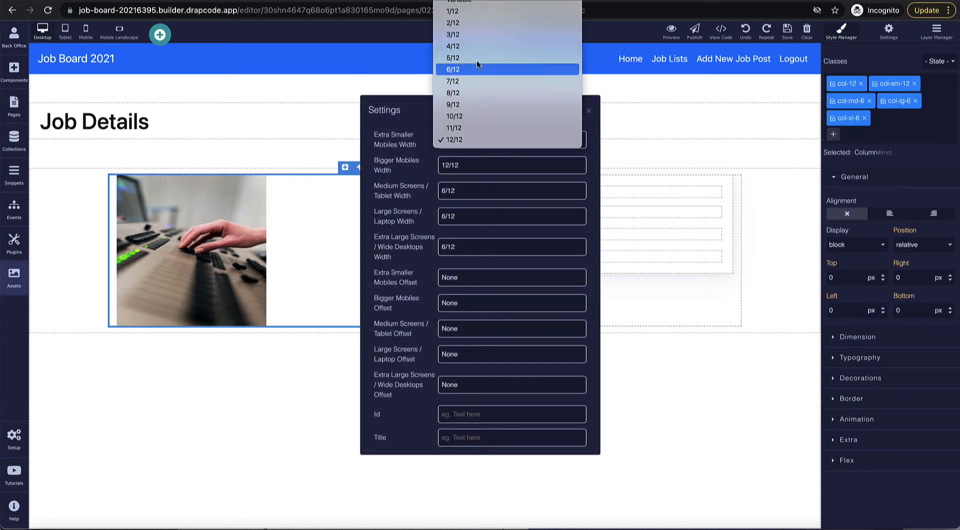
click(479, 46)
click(475, 172)
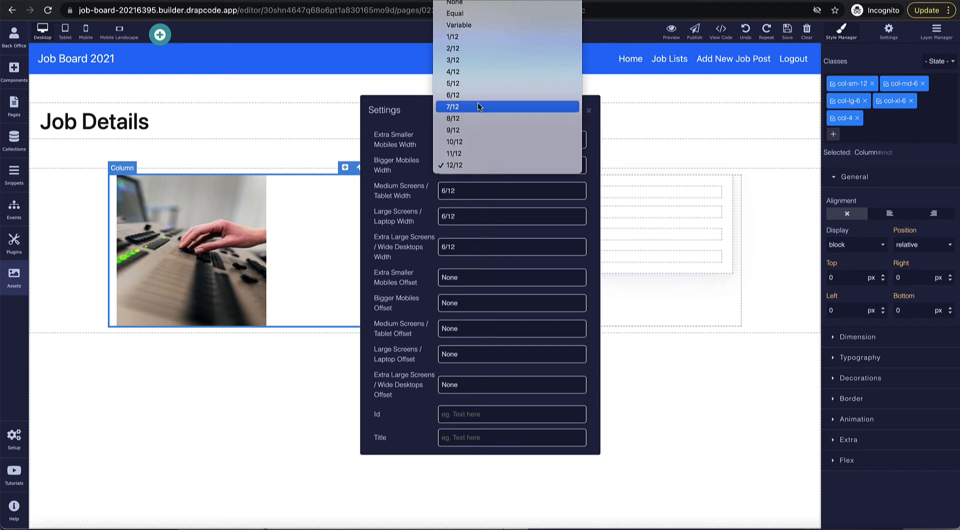
click(481, 72)
click(479, 193)
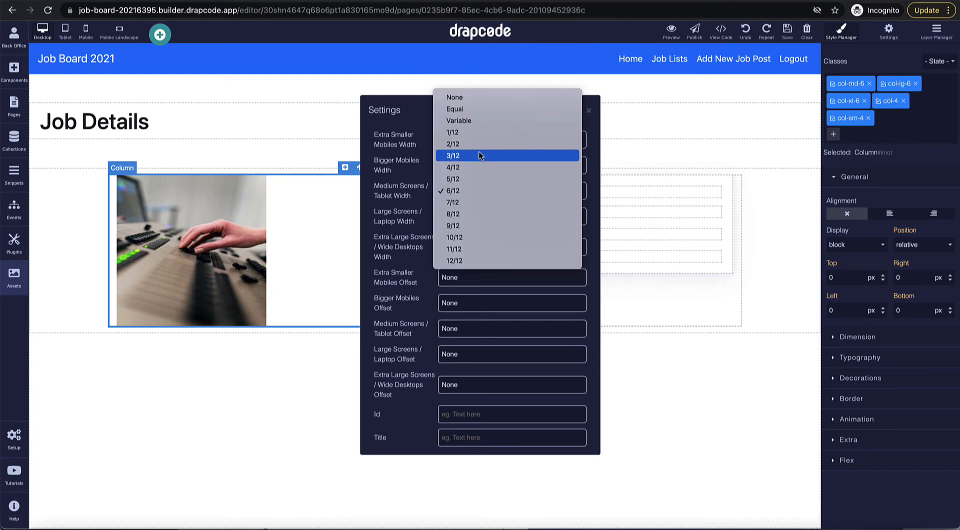
click(479, 168)
click(479, 218)
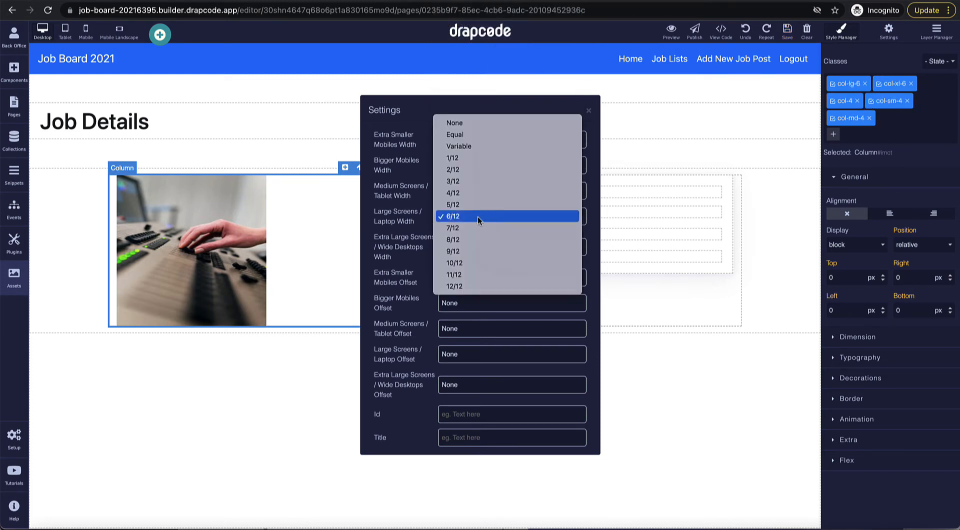
click(481, 190)
click(488, 248)
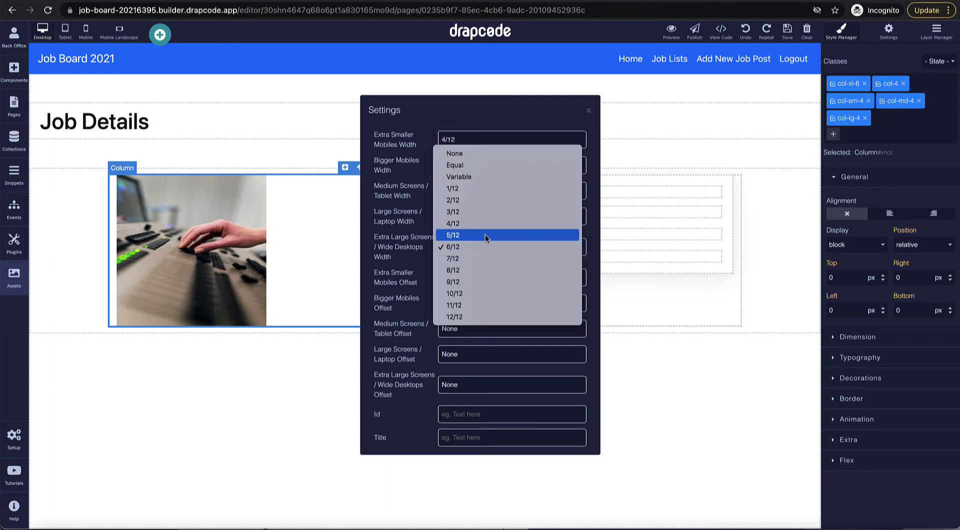
click(488, 221)
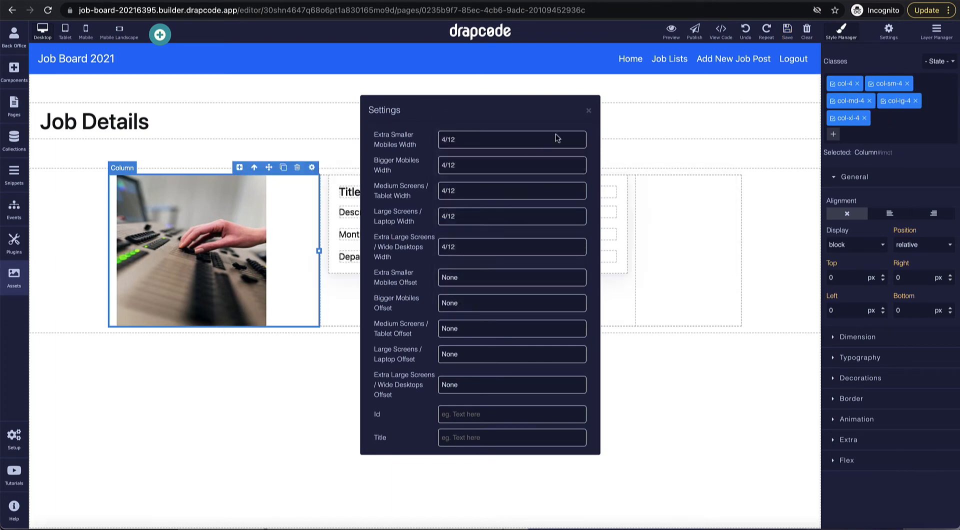
click(588, 110)
Step: Set the job information column's width to 8/12 at every breakpoint
click(629, 199)
click(630, 168)
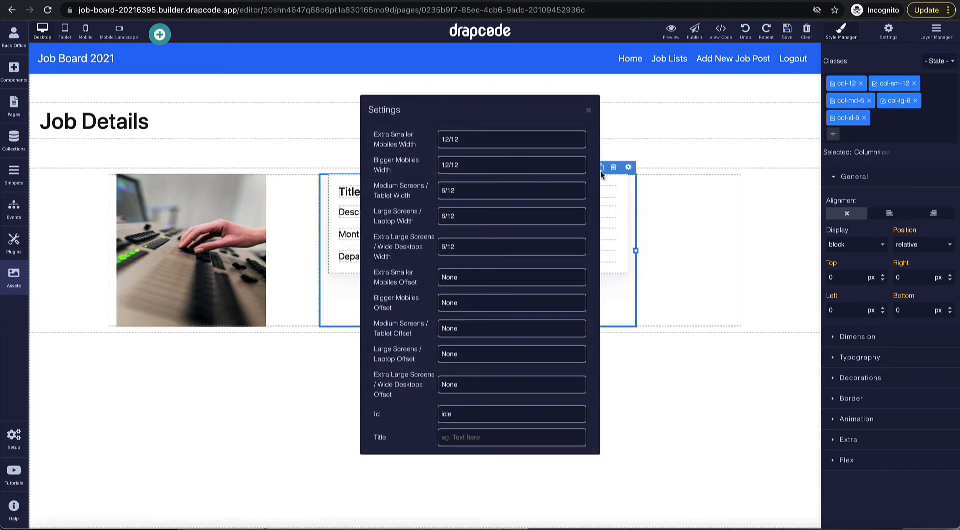
click(486, 144)
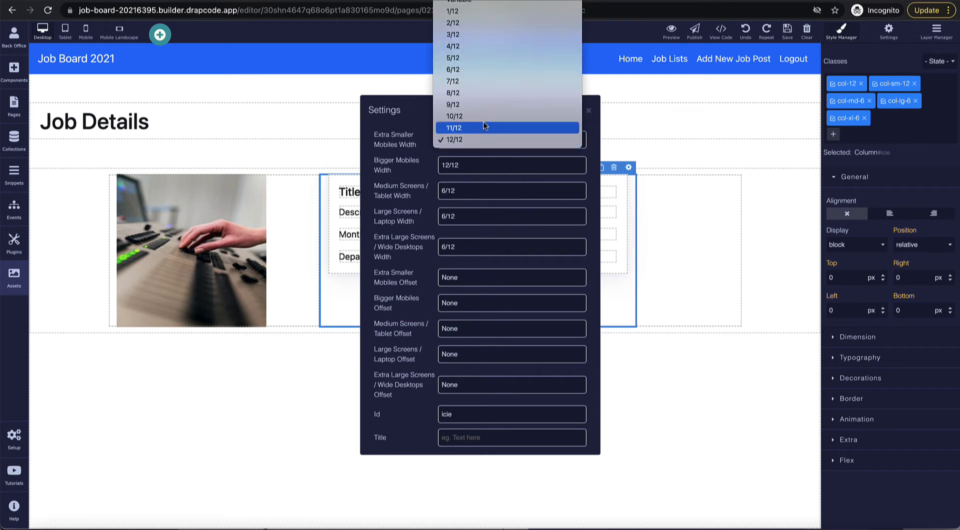
click(482, 92)
click(493, 157)
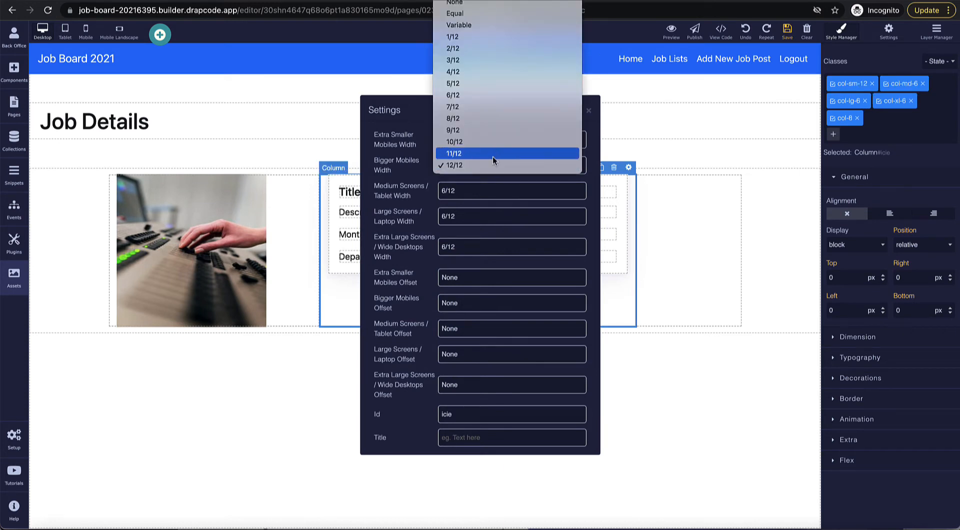
click(490, 118)
click(501, 190)
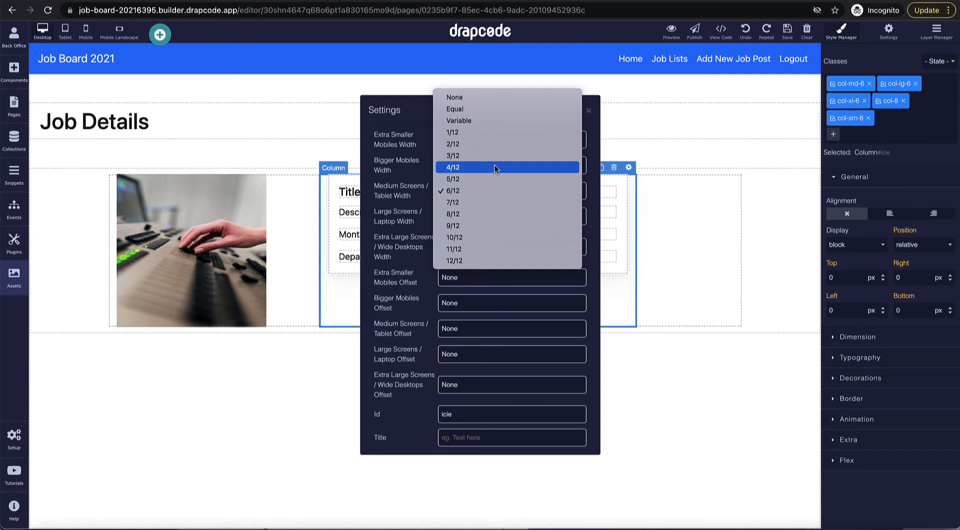
click(500, 214)
click(500, 222)
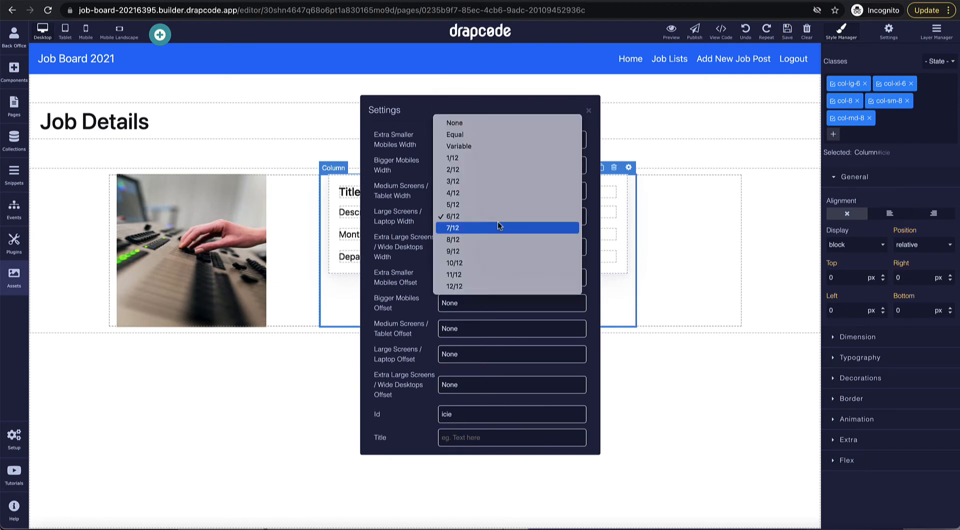
click(498, 245)
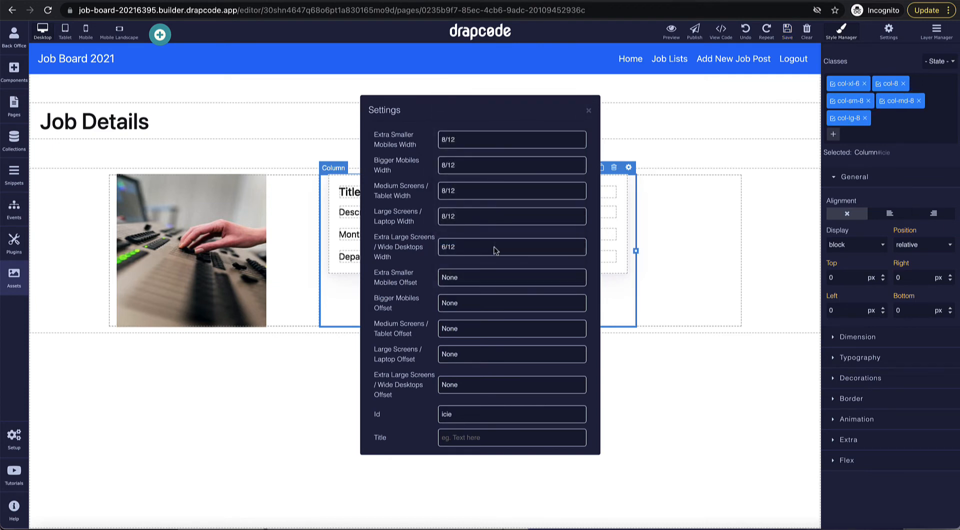
click(496, 247)
click(494, 277)
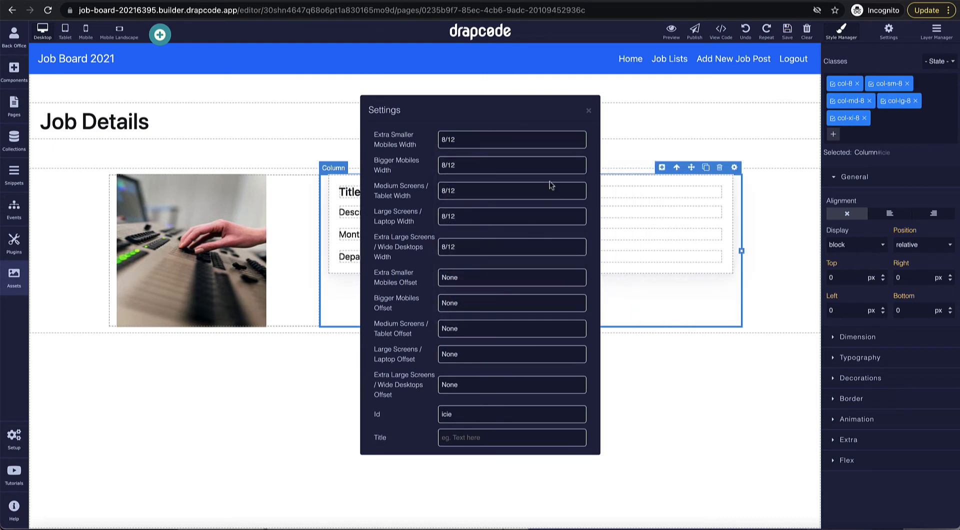
click(588, 111)
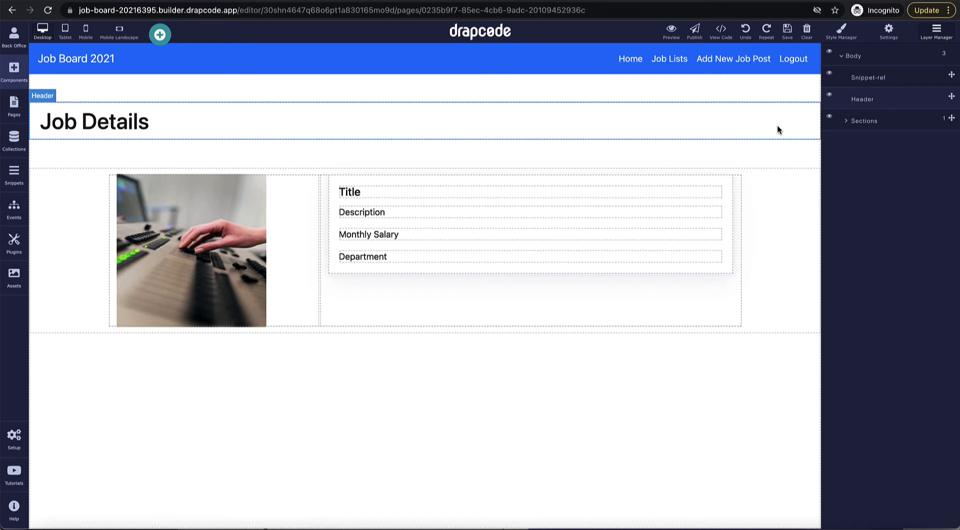
Step: Place a Data Table below the job details, filled from the job post's Applicants field
click(16, 76)
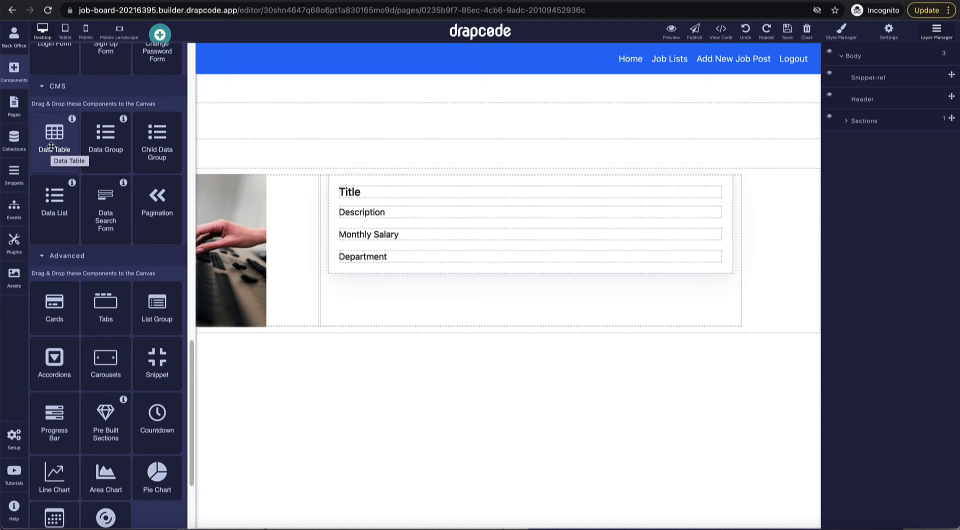
drag(51, 146, 302, 336)
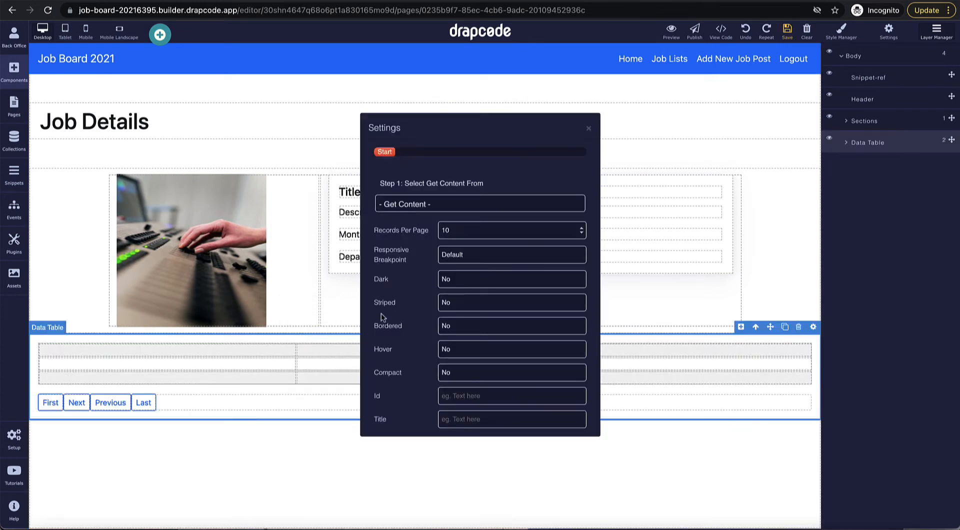
click(440, 210)
click(443, 230)
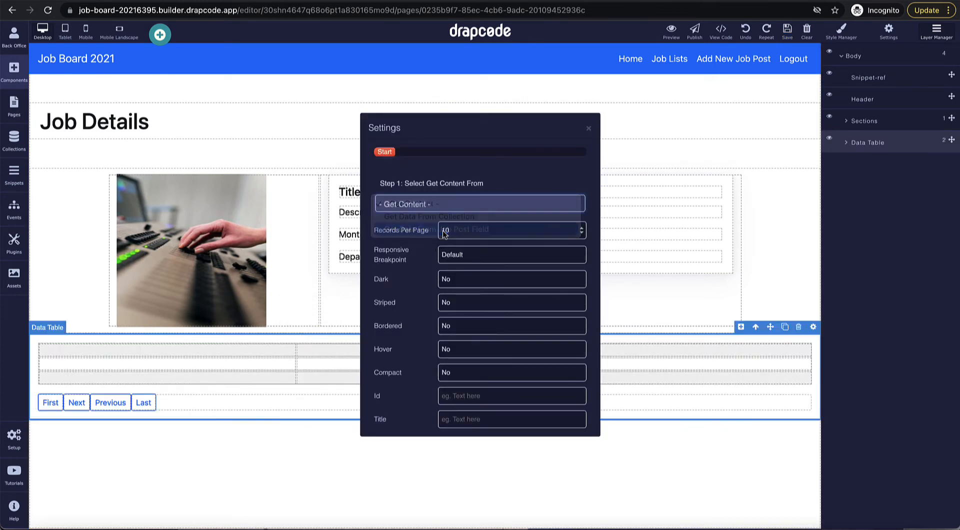
click(455, 173)
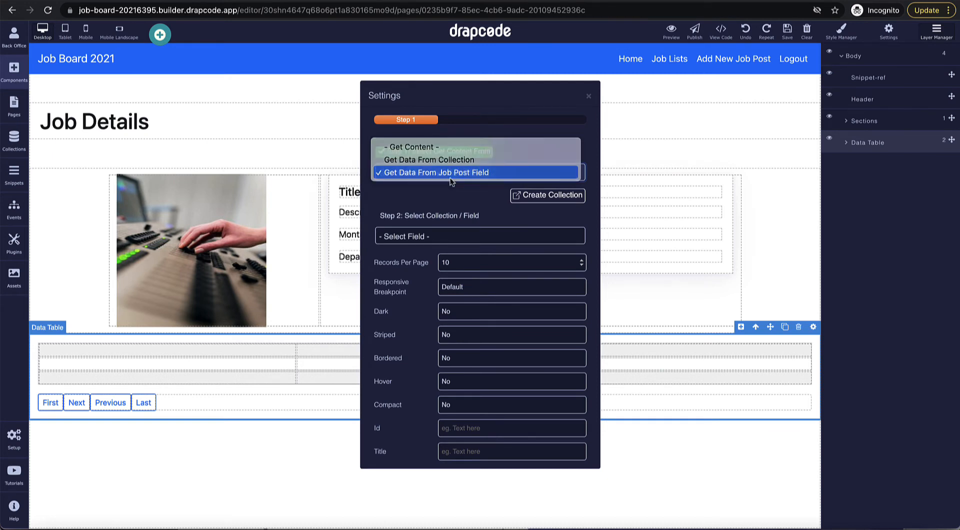
click(450, 175)
click(446, 237)
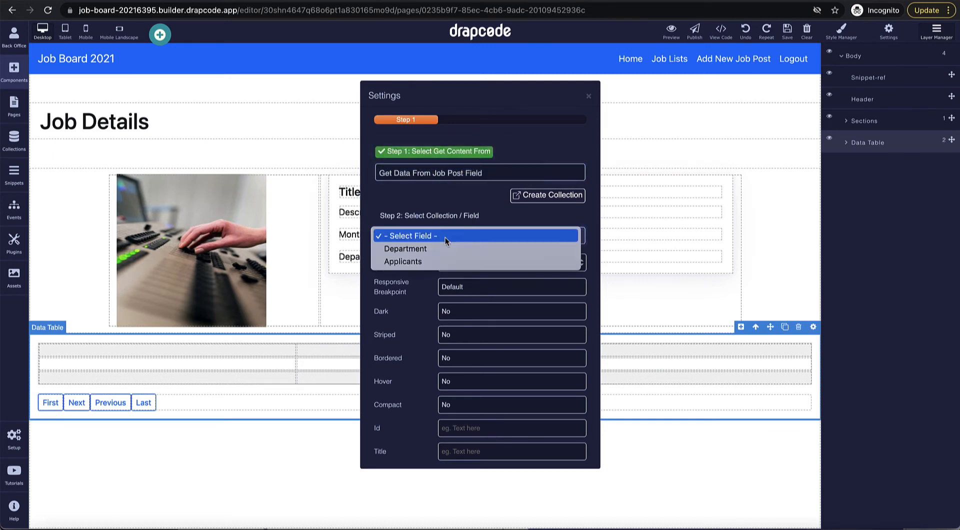
click(417, 261)
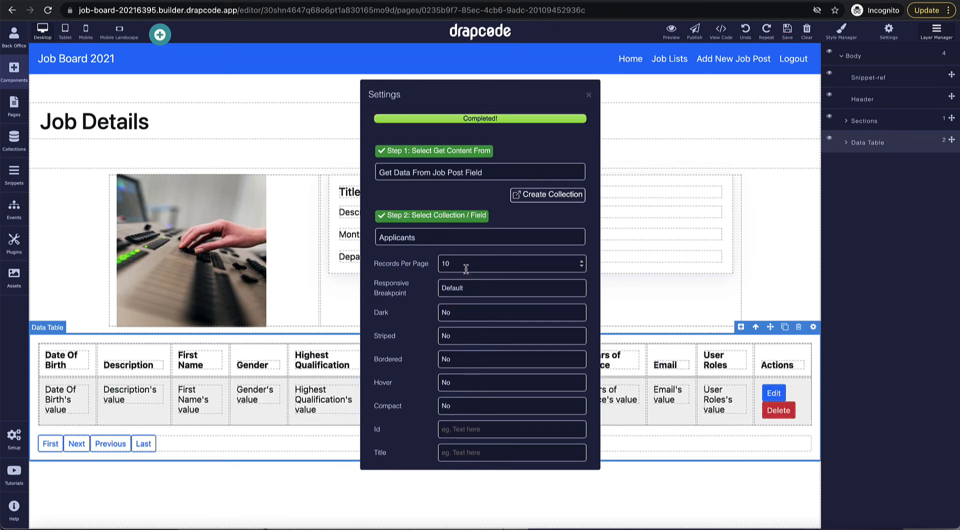
click(589, 95)
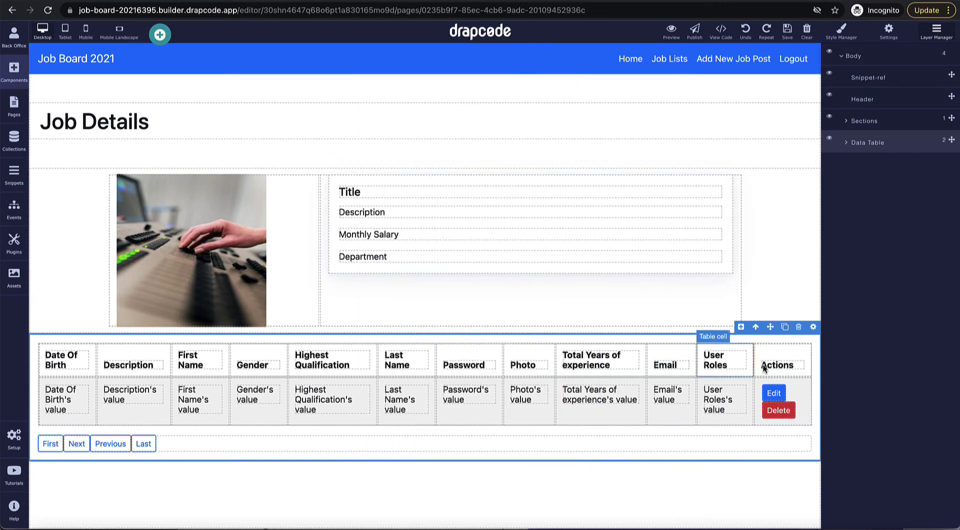
Step: Remove the Delete and Edit actions and the Actions column from the table
click(778, 410)
key(Delete)
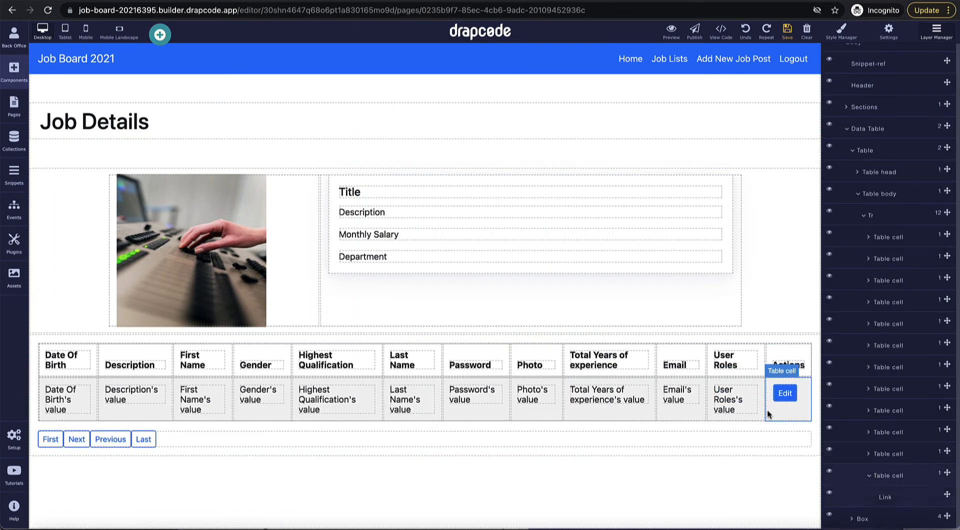
double_click(790, 395)
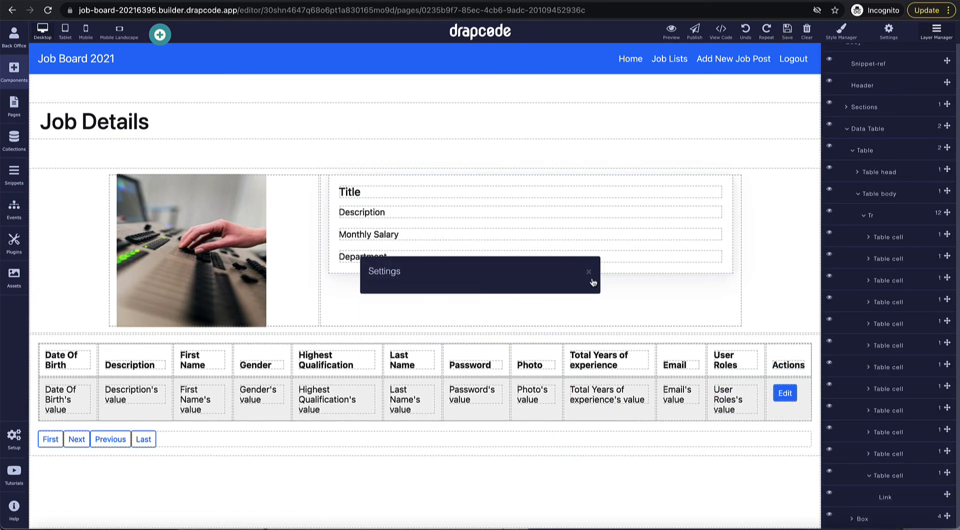
click(590, 273)
click(801, 386)
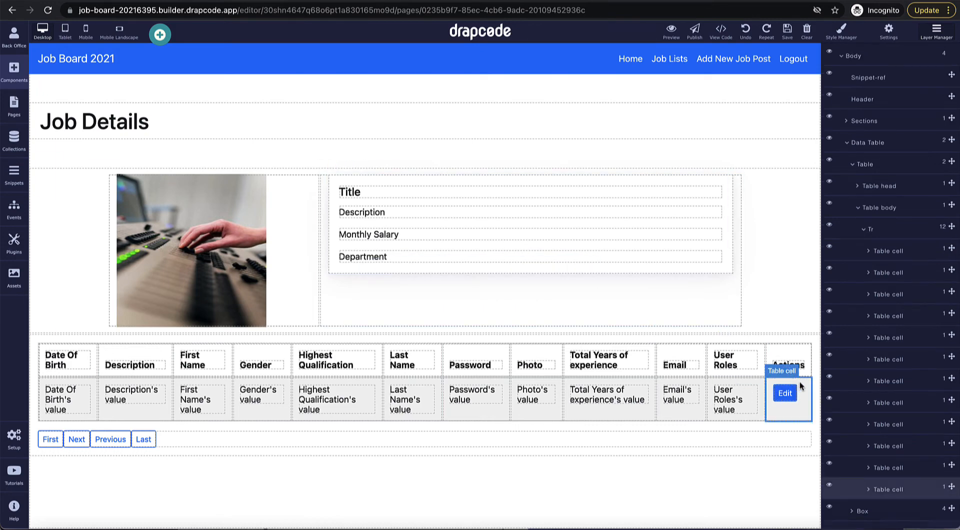
click(793, 371)
click(796, 356)
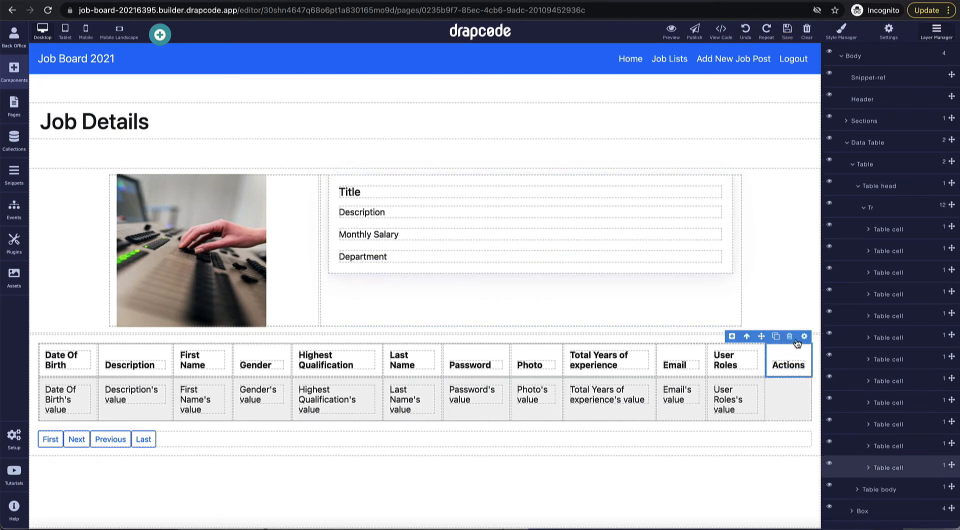
click(790, 337)
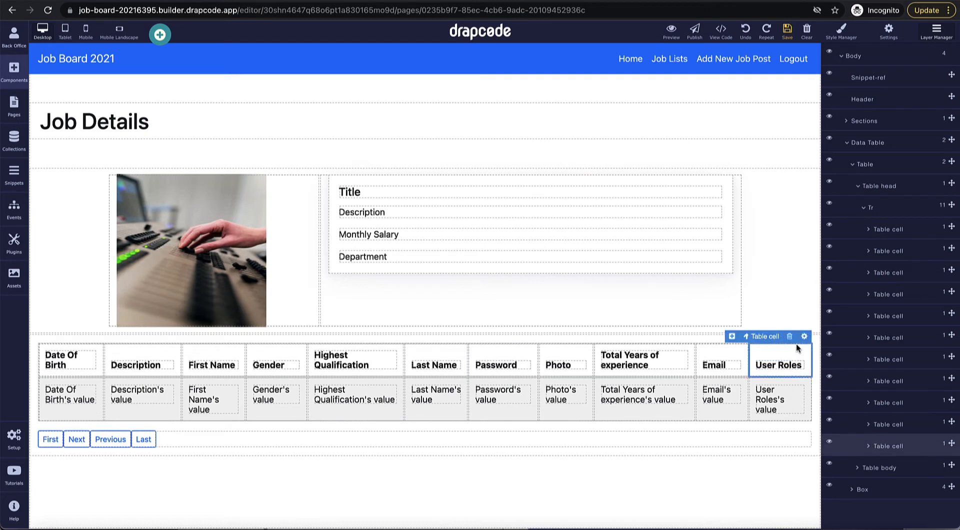
Step: Delete the User Roles and Password columns and the table's pagination row
click(790, 337)
click(799, 380)
click(792, 371)
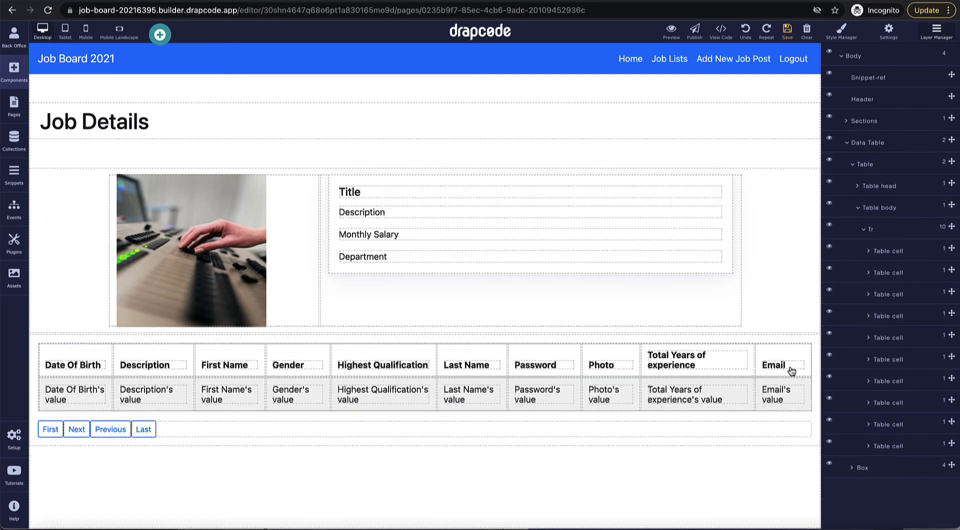
click(563, 358)
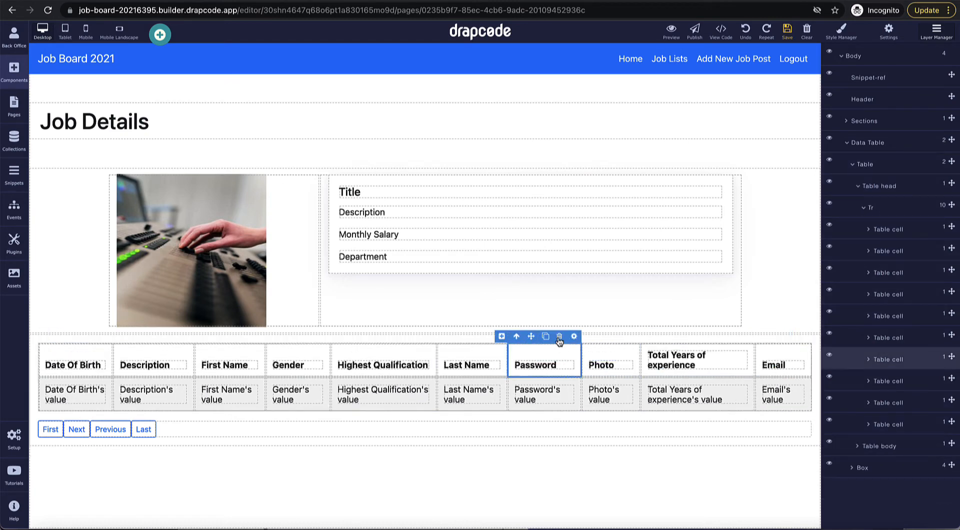
click(559, 340)
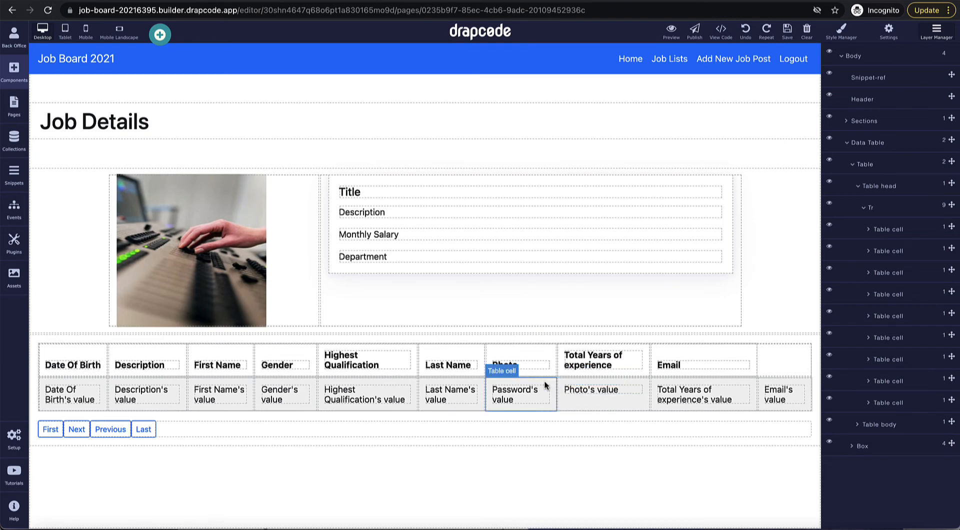
click(546, 385)
click(546, 370)
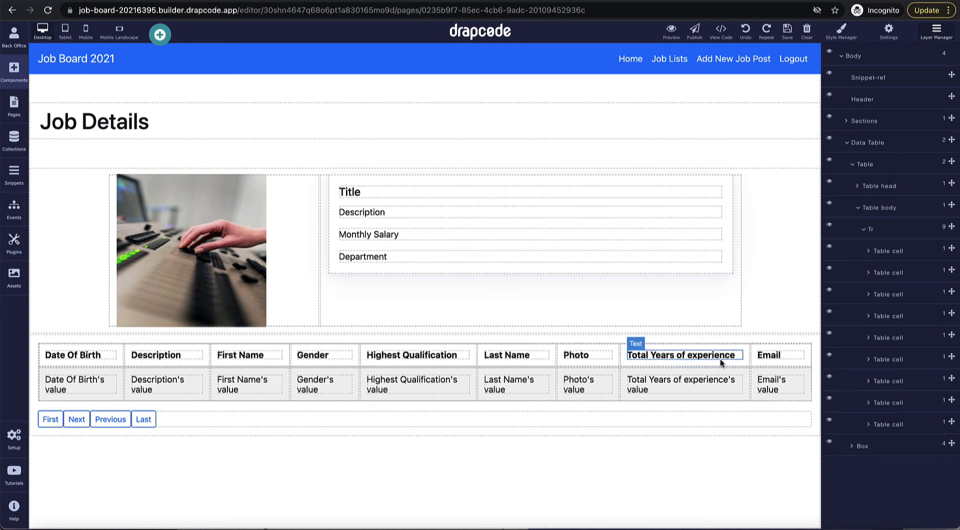
click(555, 418)
click(789, 404)
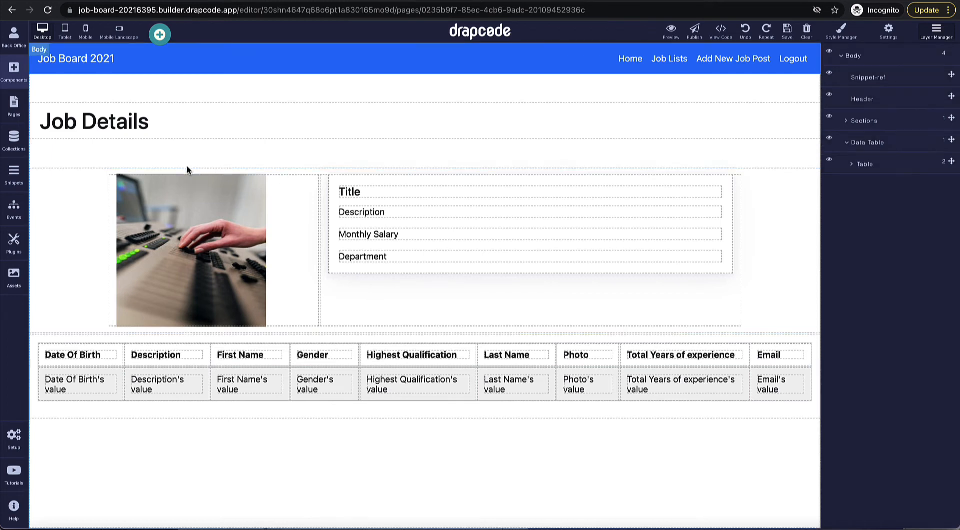
Step: In the Login event's Log The User In step, redirect Admin Manager users to Admin Dashboard
click(18, 215)
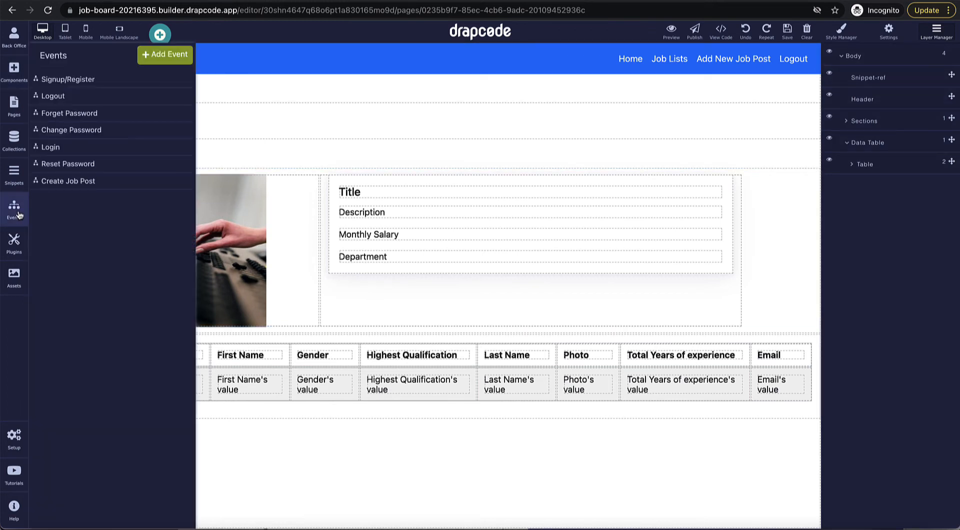
click(78, 149)
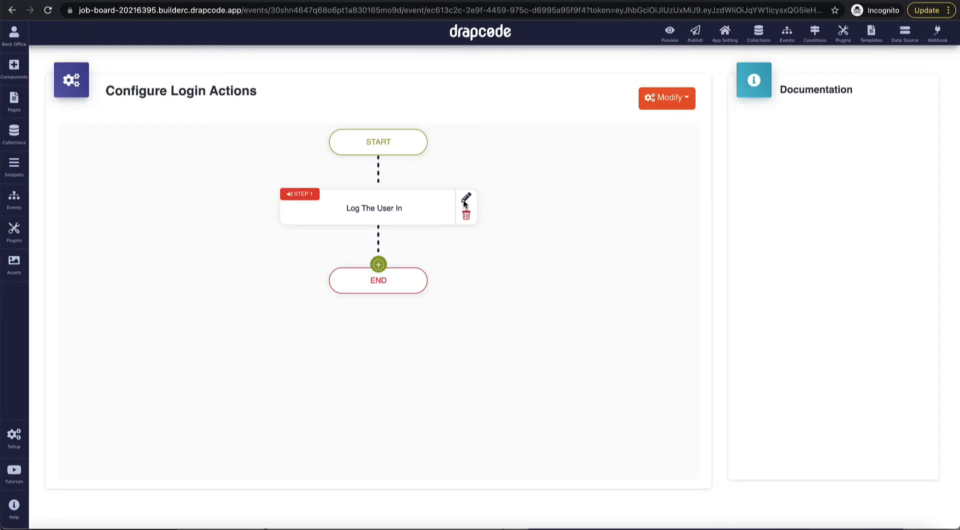
click(464, 201)
click(419, 154)
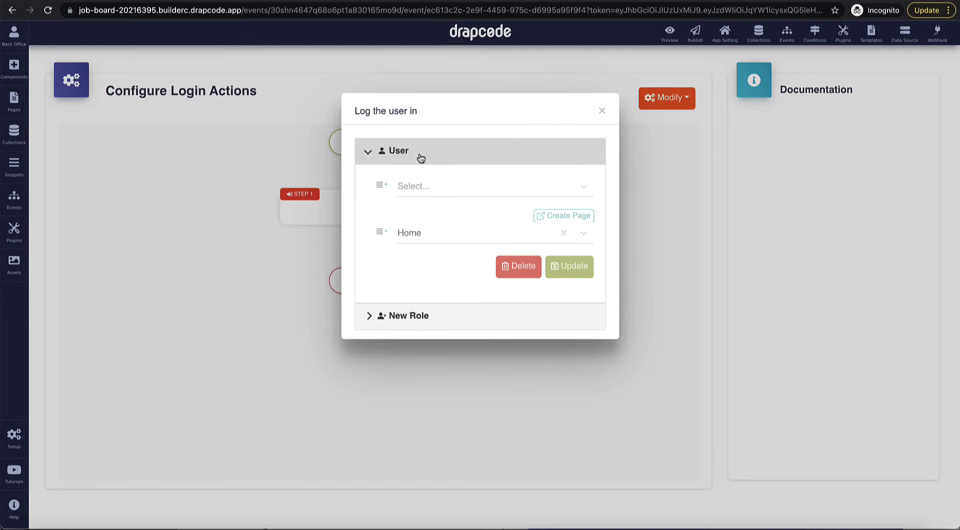
click(428, 187)
click(430, 258)
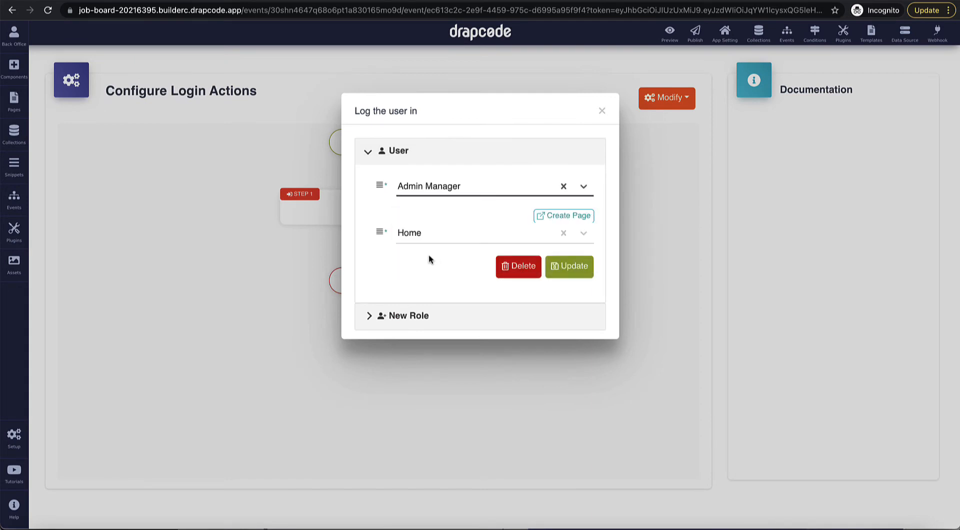
click(436, 233)
scroll(440, 320, down, 2)
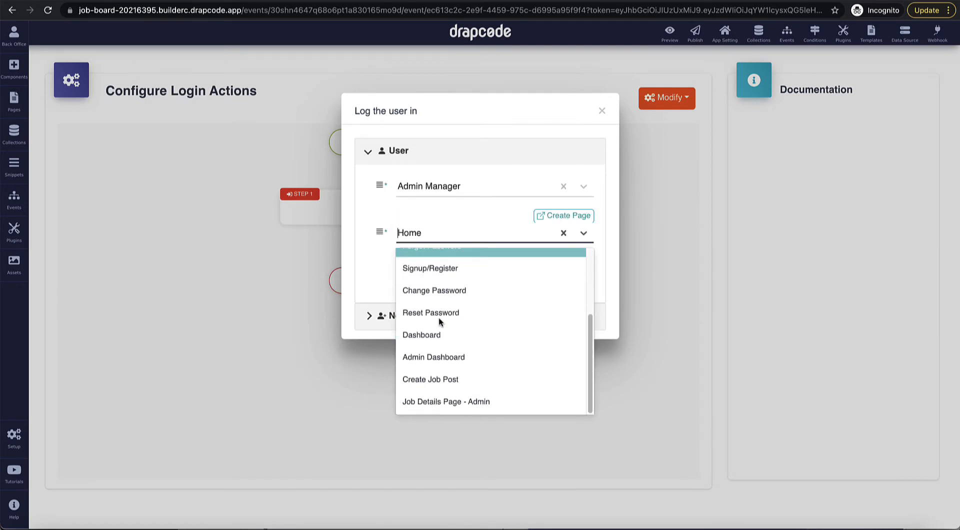
click(440, 351)
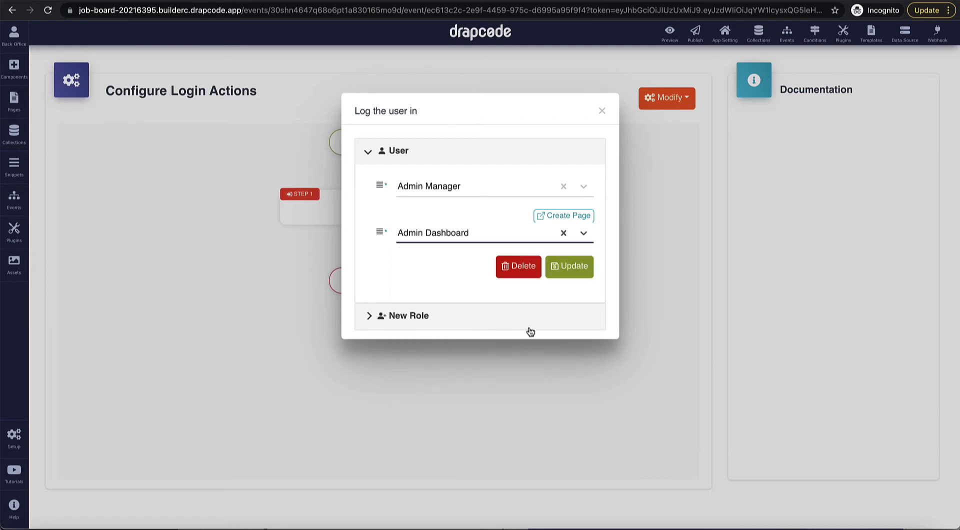
click(569, 266)
Step: Add a Job Applicant redirect to Dashboard and close the step settings
click(393, 152)
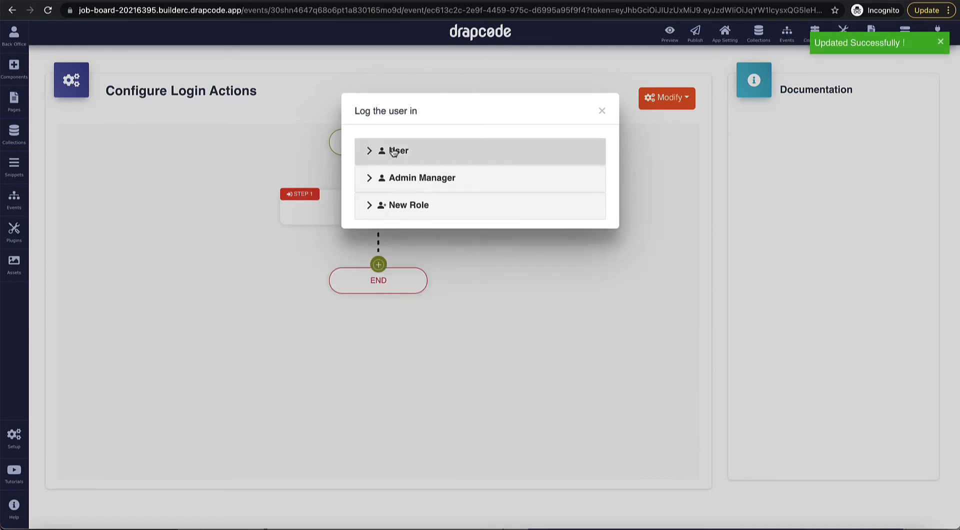
click(394, 152)
click(422, 186)
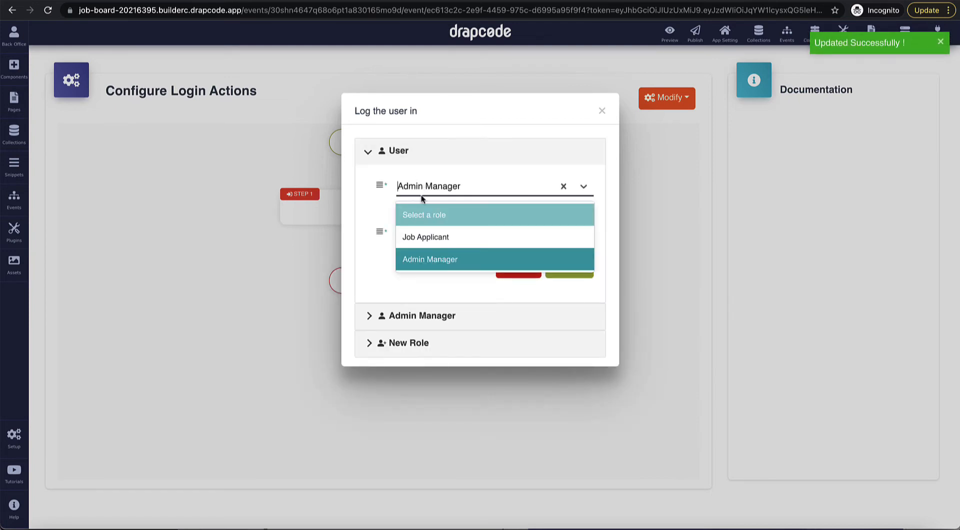
click(427, 237)
click(431, 231)
click(450, 237)
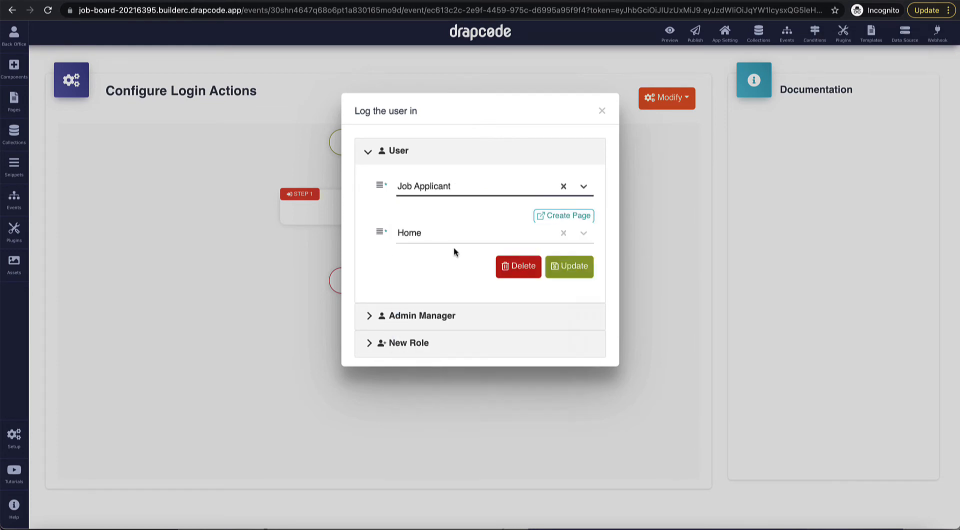
click(450, 239)
scroll(461, 350, down, 3)
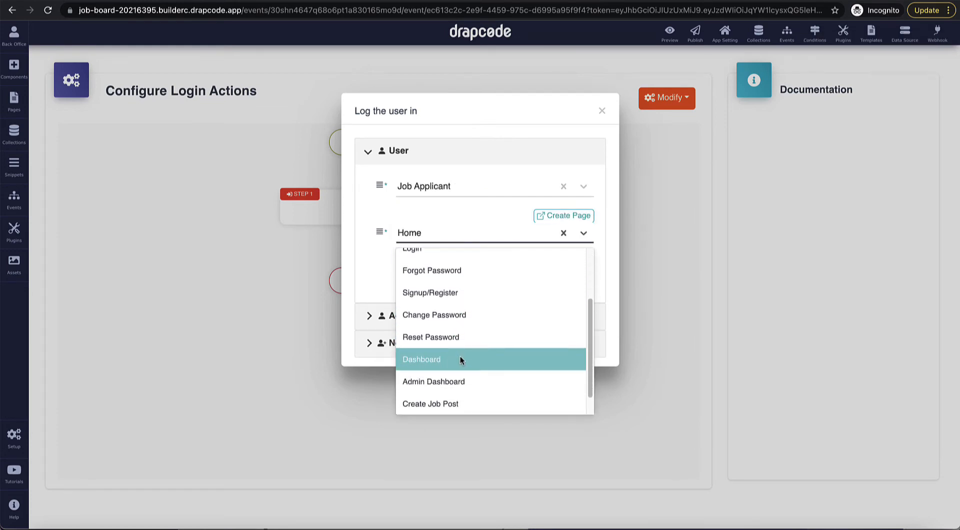
click(459, 359)
click(567, 266)
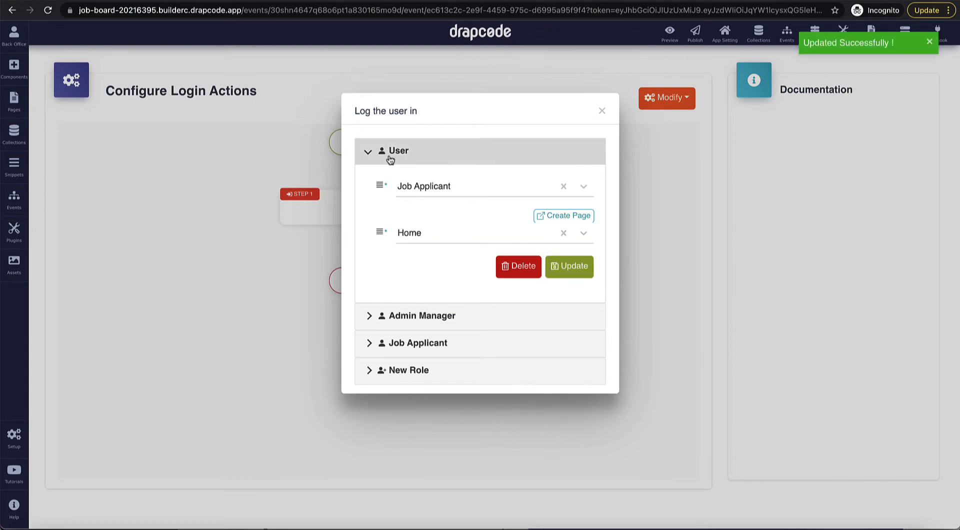
click(389, 155)
click(601, 111)
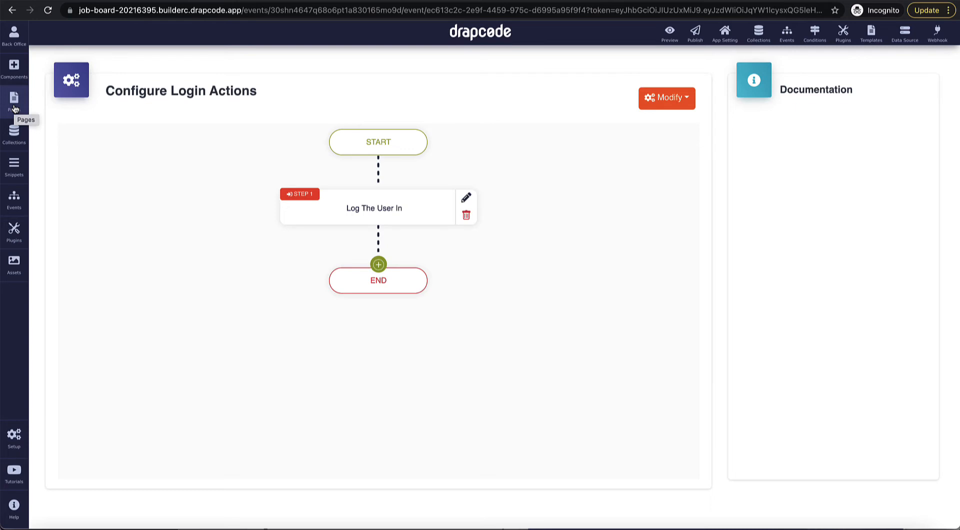
Step: Start a new User record with the admin's first and last name and gender Male
click(14, 133)
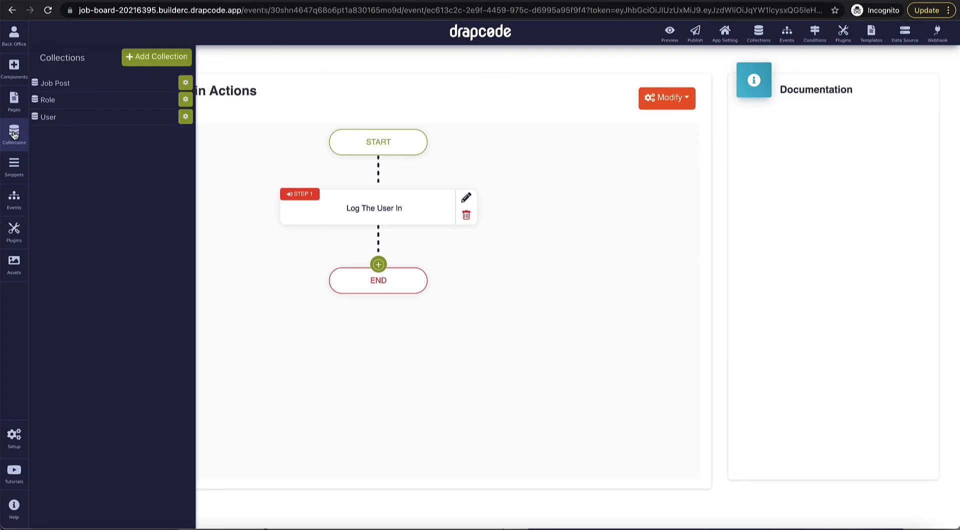
click(81, 117)
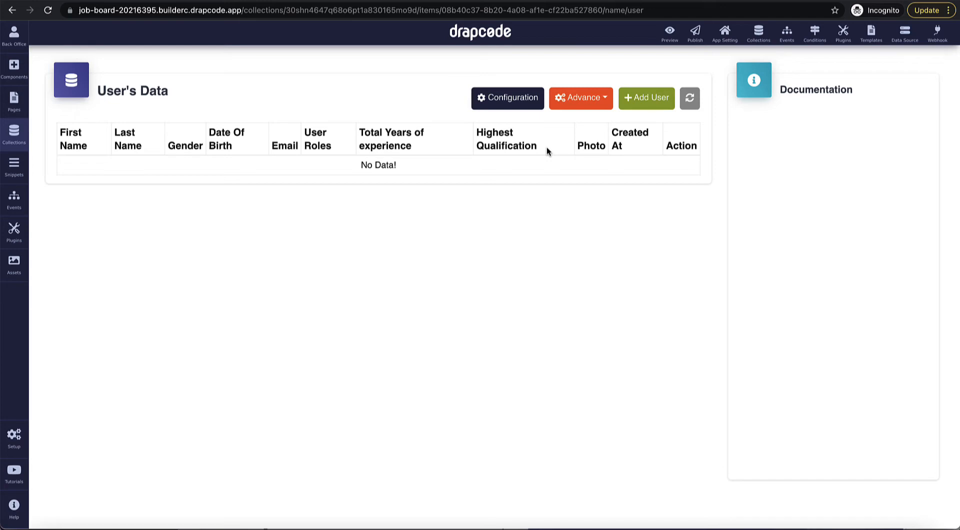
click(654, 104)
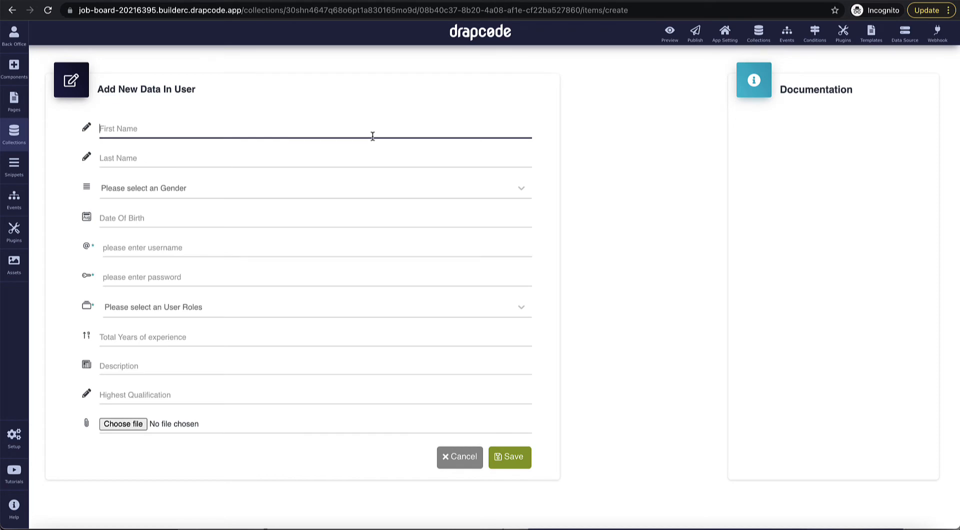
text(Admin)
key(Tab)
text(U)
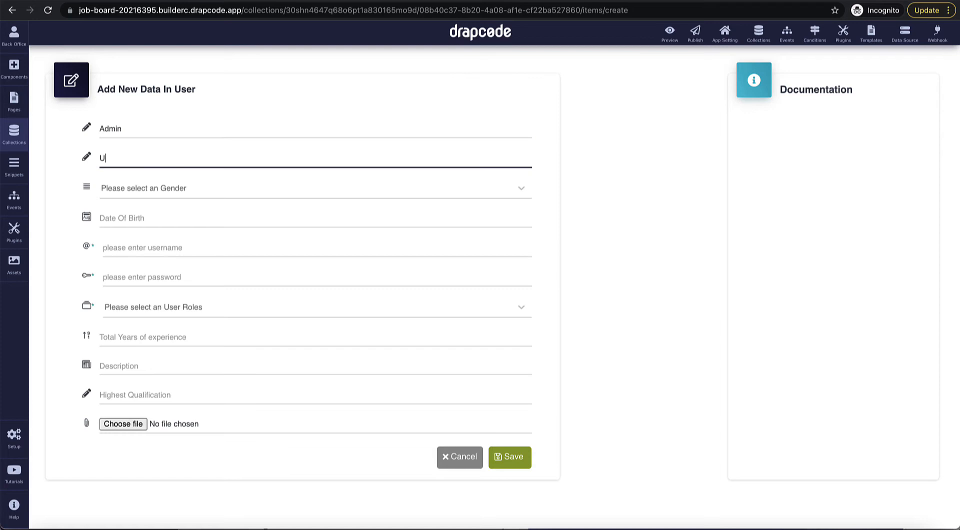
text(ser)
key(Tab)
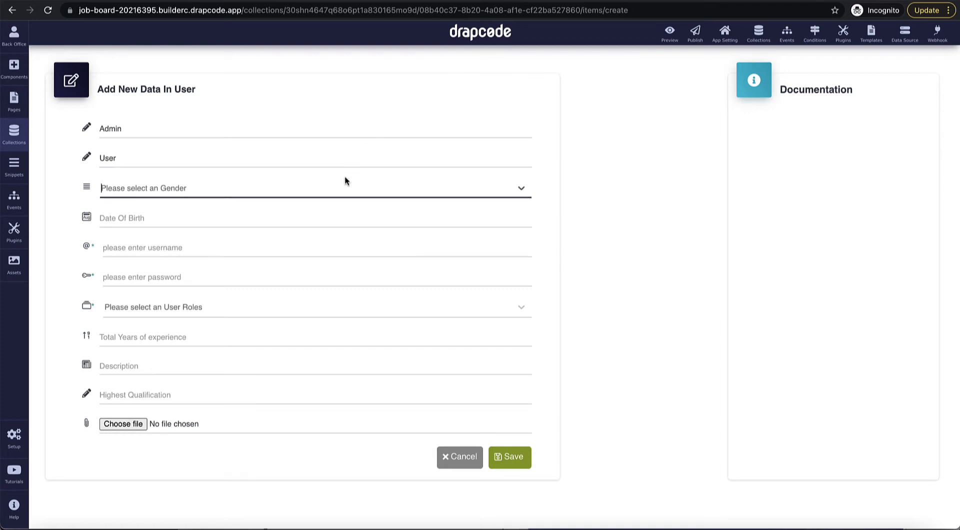
click(340, 193)
click(323, 216)
Step: Fill in the admin's e-mail and password, assign the Admin Manager role, and save
click(283, 245)
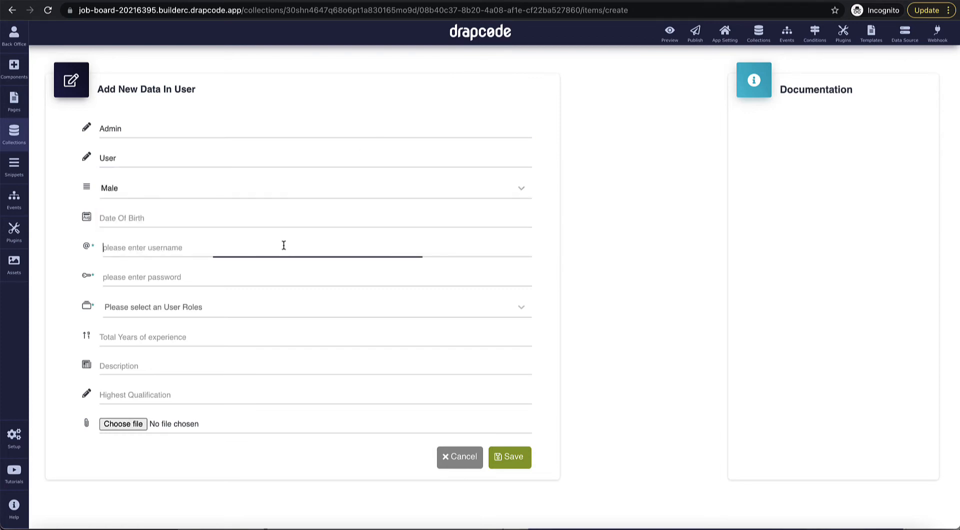
text(admin)
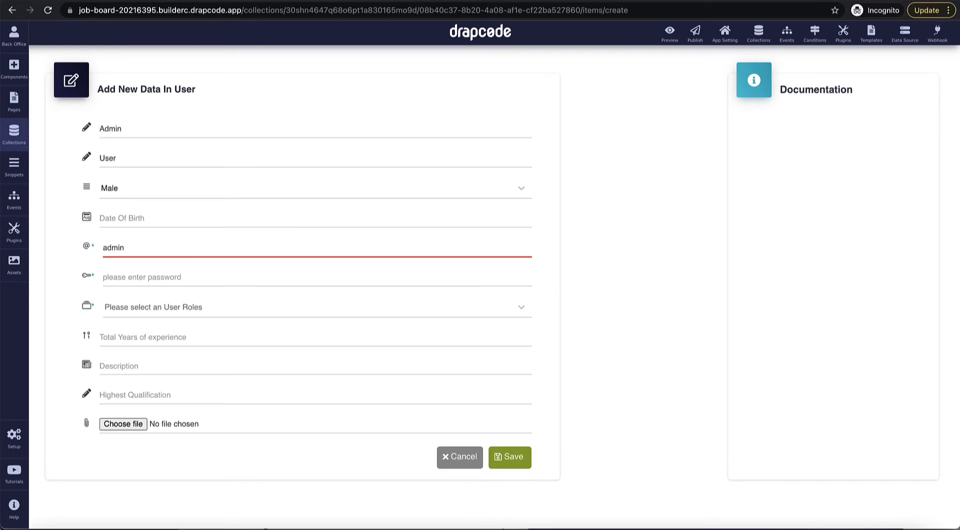
text(@email.com)
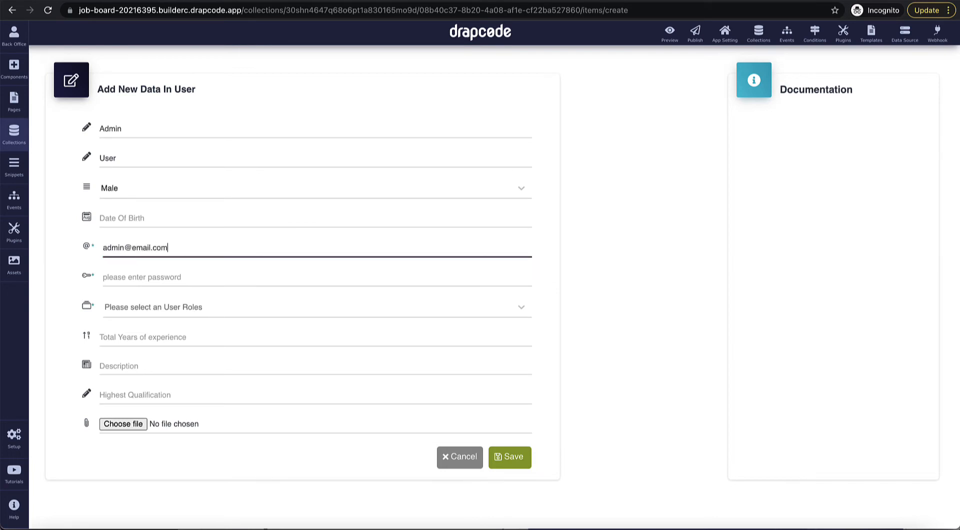
key(ctrl+a)
key(Tab)
text(••)
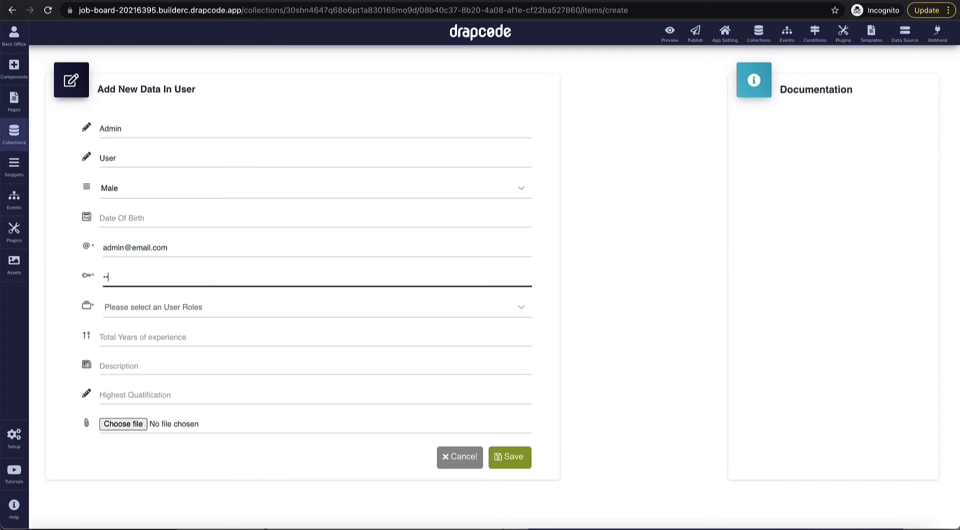
click(510, 459)
click(344, 314)
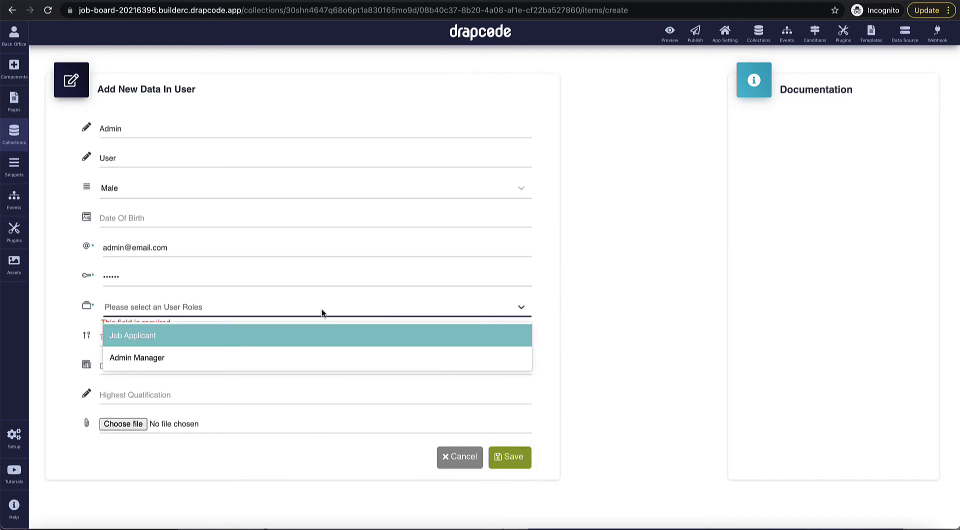
click(302, 357)
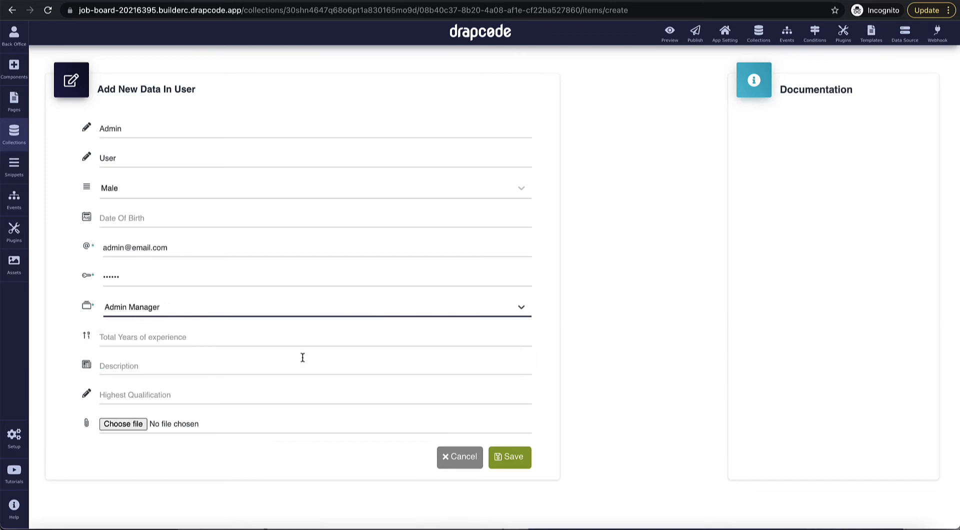
click(512, 464)
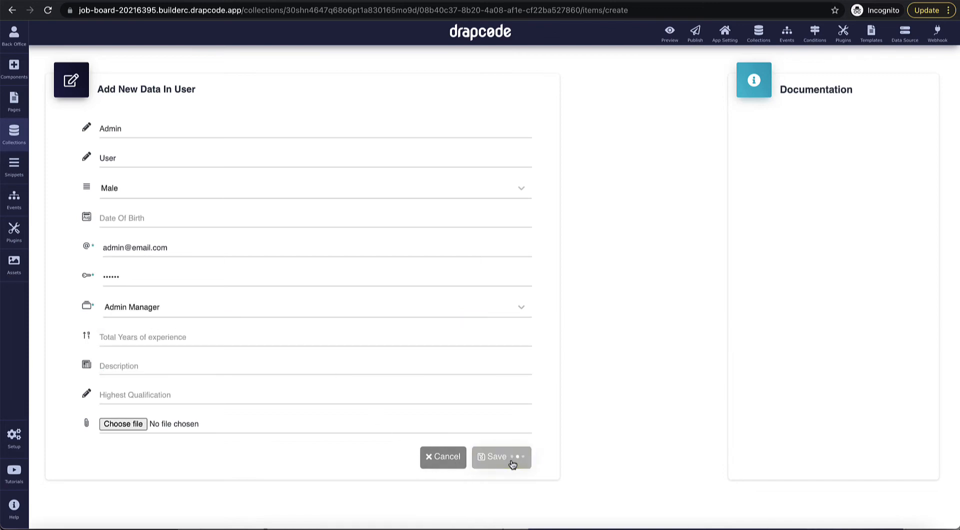
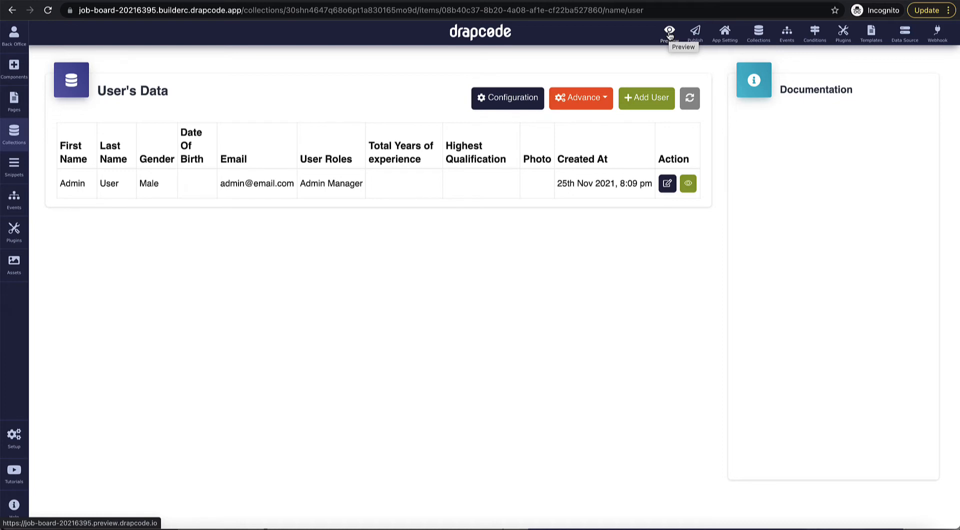
Step: Leave the User collection's data and open an empty page in the page editor
click(14, 104)
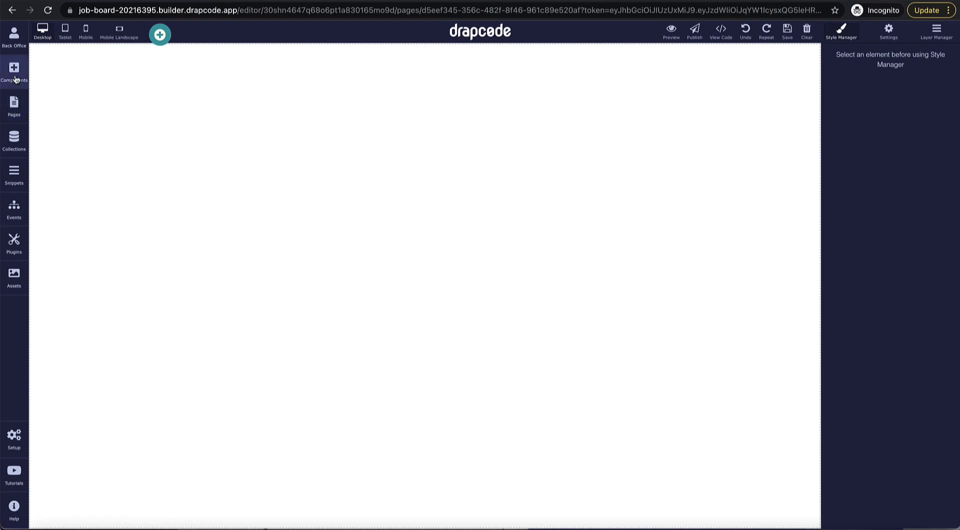
Step: Drag a Navbar onto the top of the page and change its brand text to 'Job Board'
click(160, 35)
scroll(270, 200, down, 5)
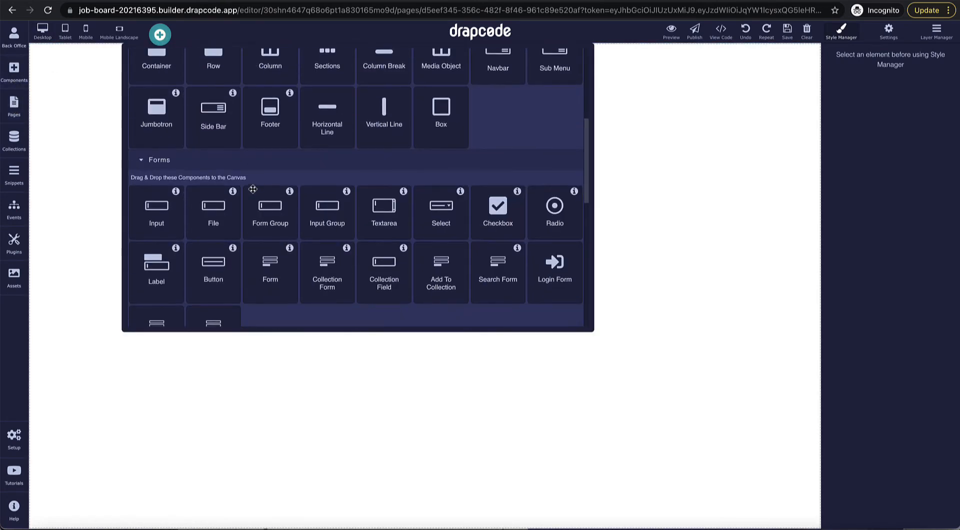
scroll(366, 173, down, 1)
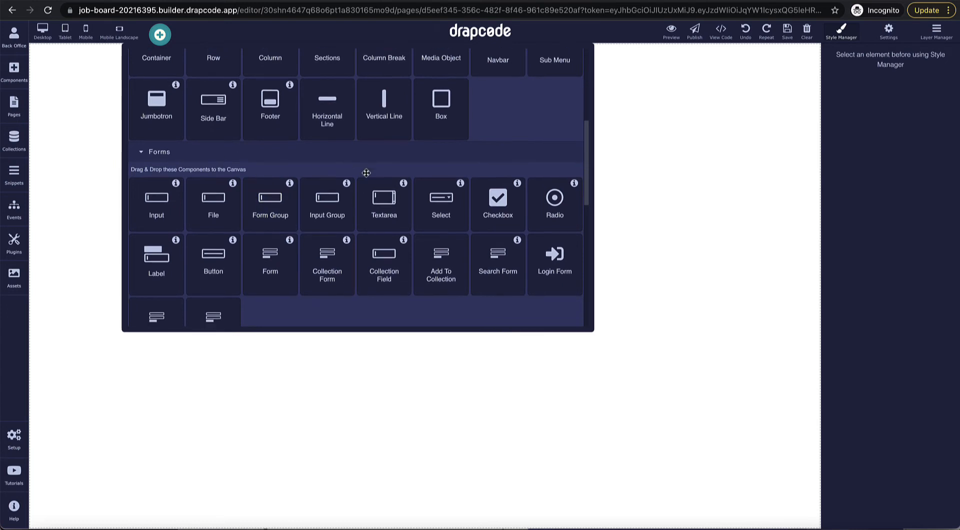
scroll(366, 173, up, 1)
drag(487, 103, 528, 171)
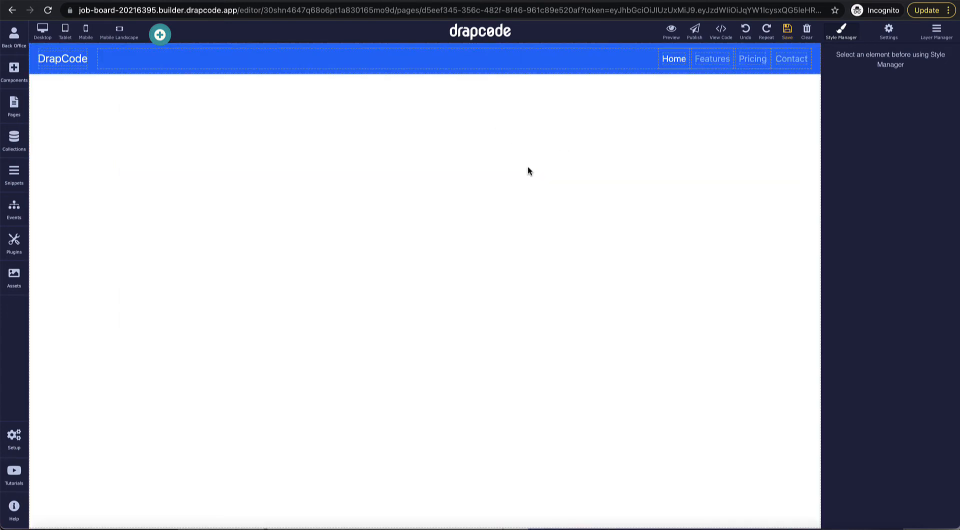
double_click(70, 64)
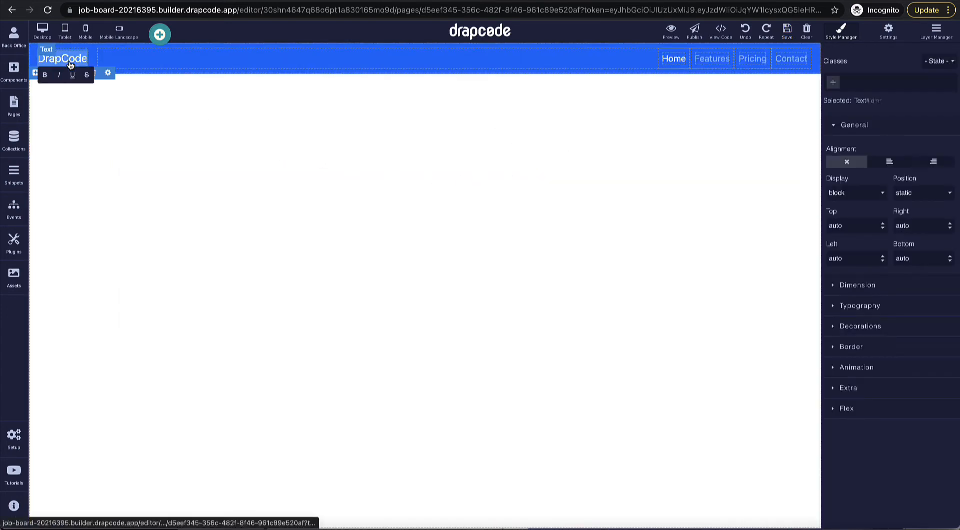
text(Job Board)
click(105, 138)
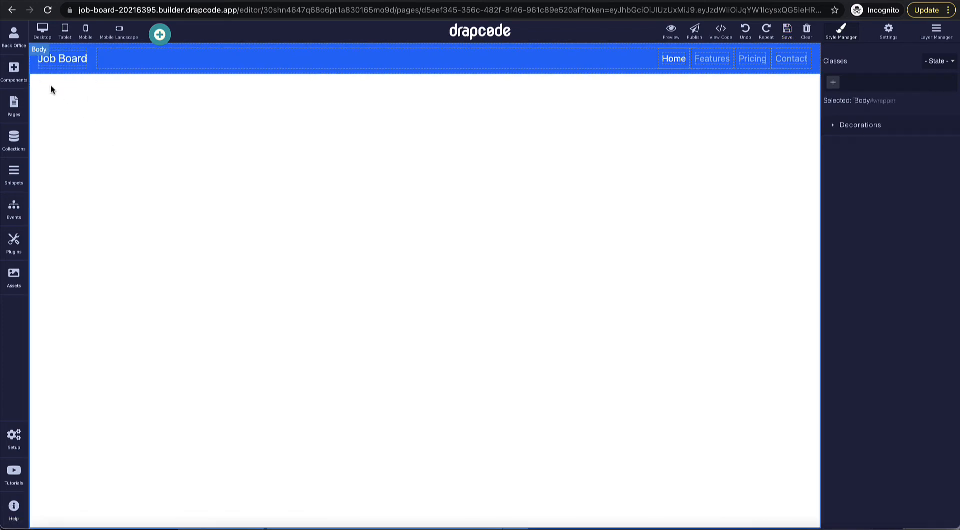
click(15, 74)
Step: Insert the Hero009 pre-built layout below the navbar
scroll(373, 116, up, 5)
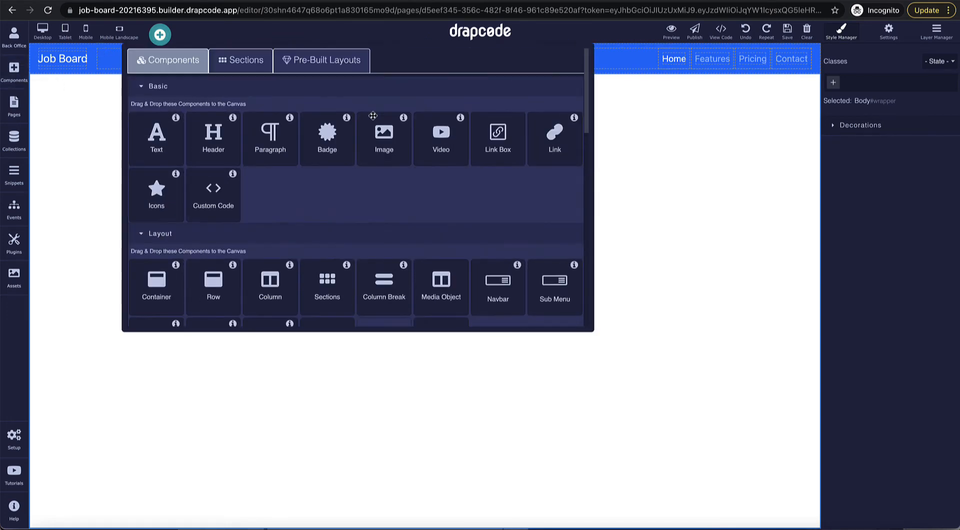
click(320, 60)
scroll(341, 181, down, 5)
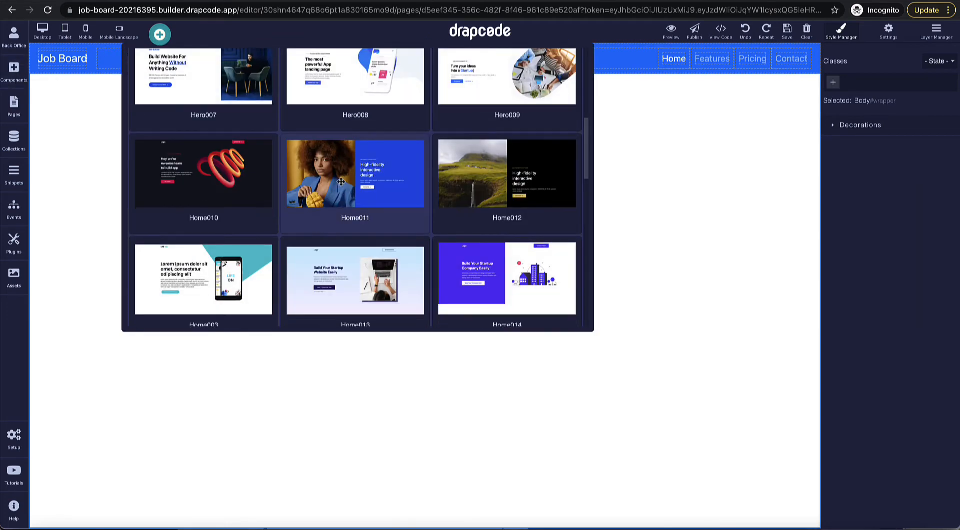
scroll(400, 180, up, 2)
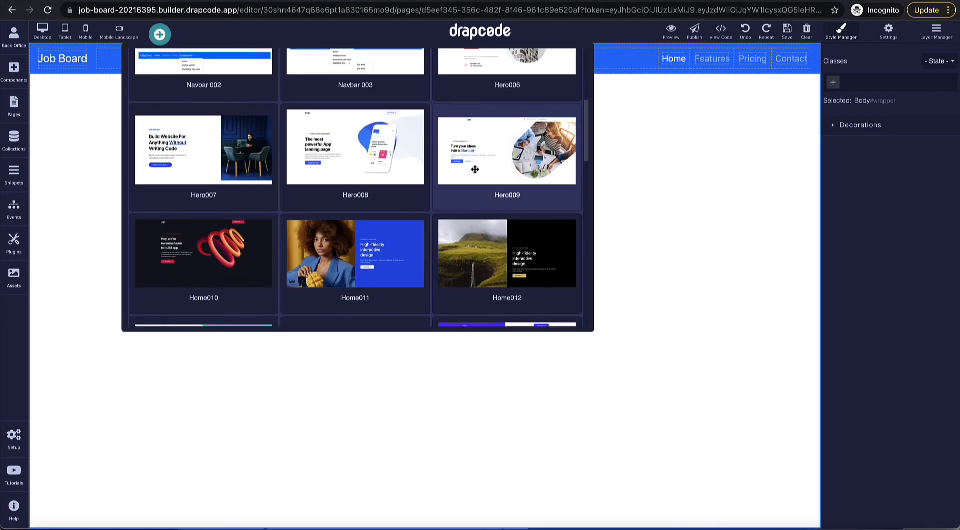
drag(475, 163, 490, 227)
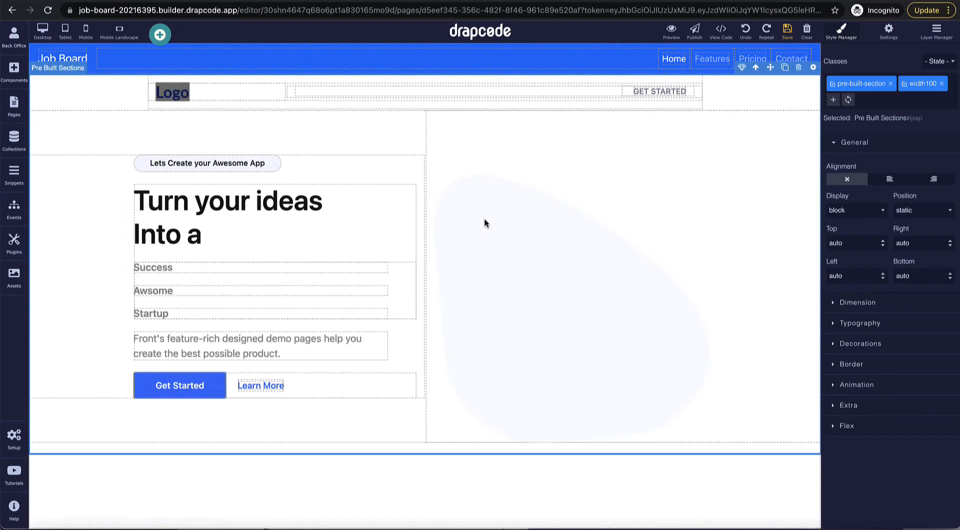
Step: Rewrite the hero headline to 'Apply to your dream jobs', deleting the leftover 'Into a'
triple_click(268, 206)
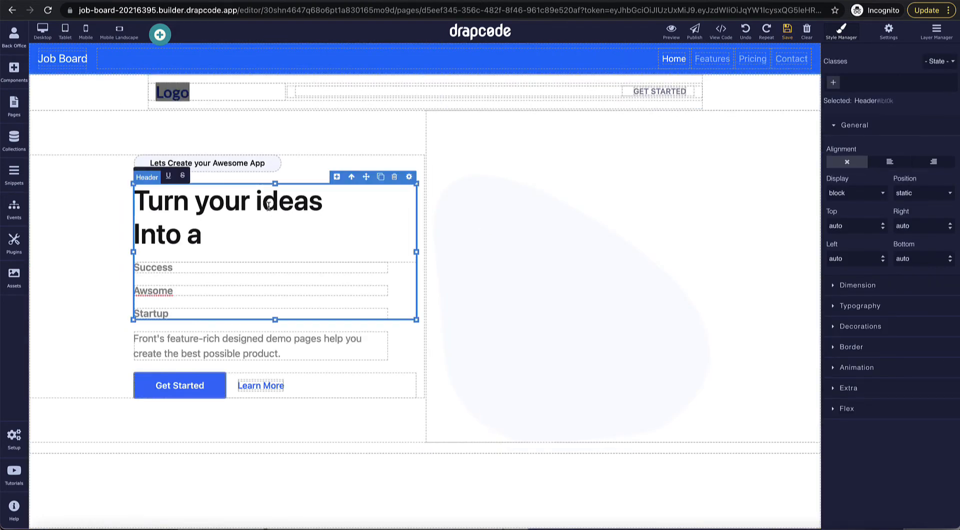
text(Apply to)
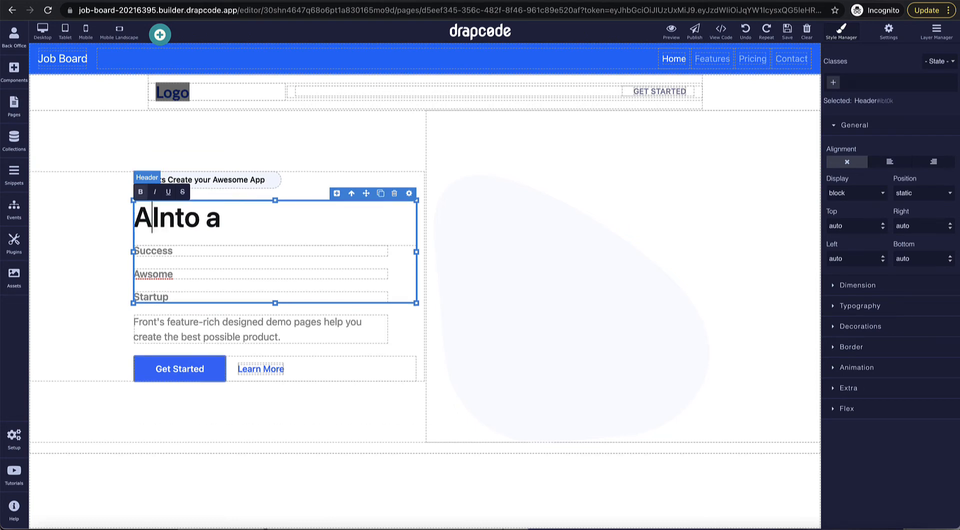
text( your dre)
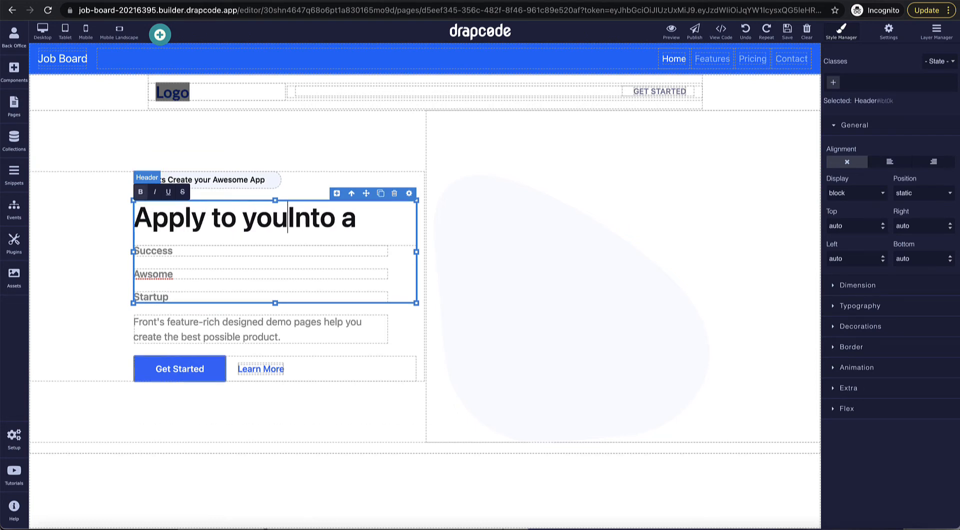
text(am jobs)
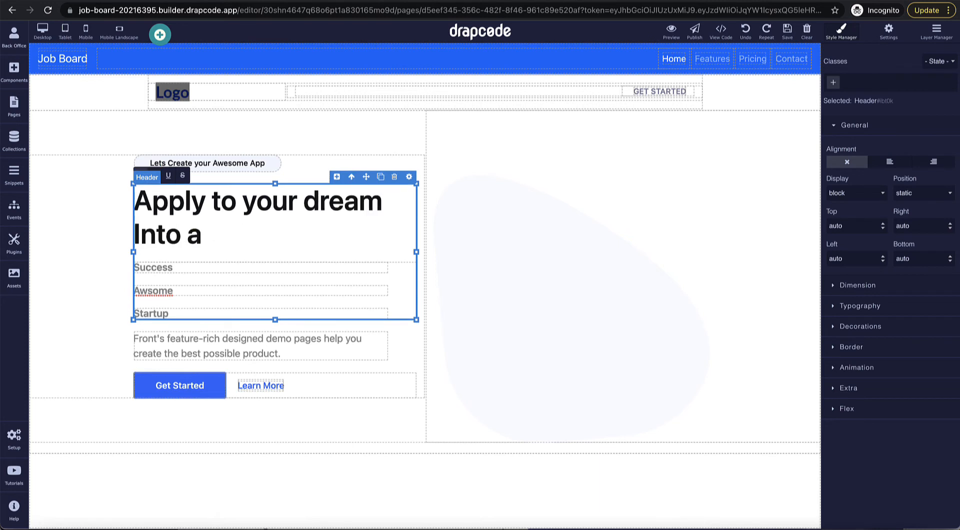
key(shift+Down)
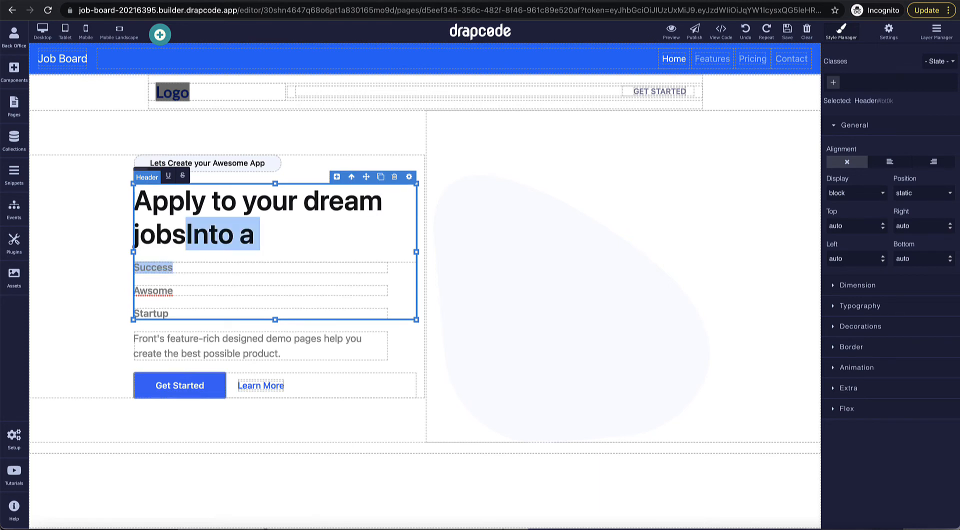
key(shift+Up)
key(shift+Right)
key(shift+Right)
key(shift+Right)
key(shift+Right)
key(shift+Right)
key(shift+Right)
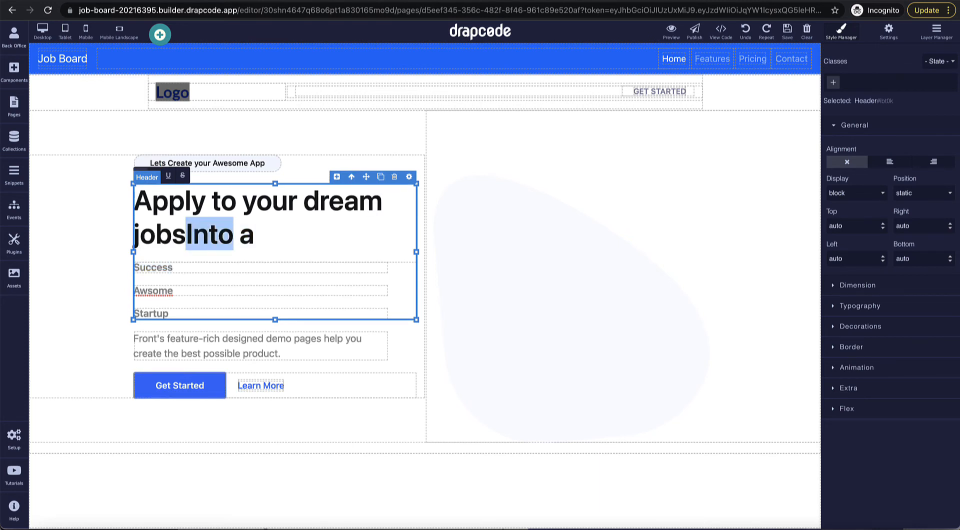
key(BackSpace)
click(352, 148)
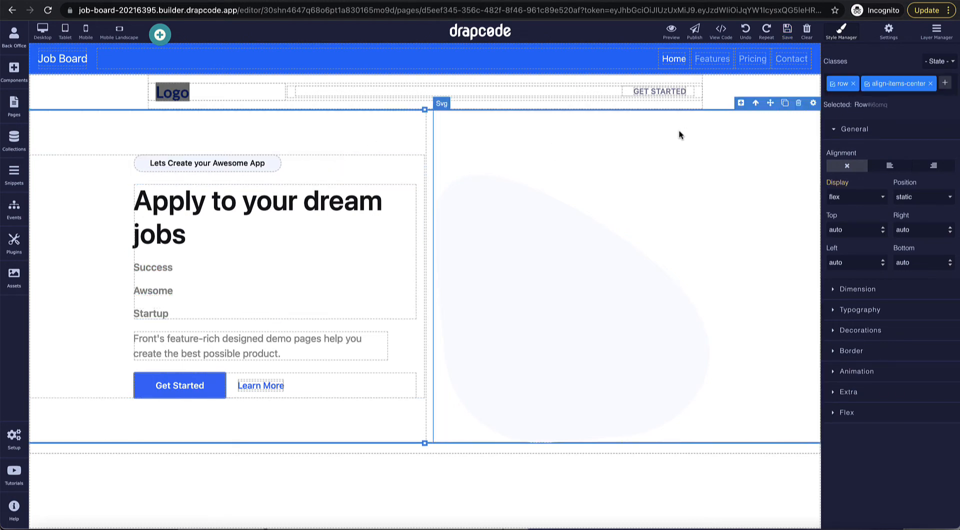
Step: Link the Features navbar item to the Signup/Register page
click(715, 65)
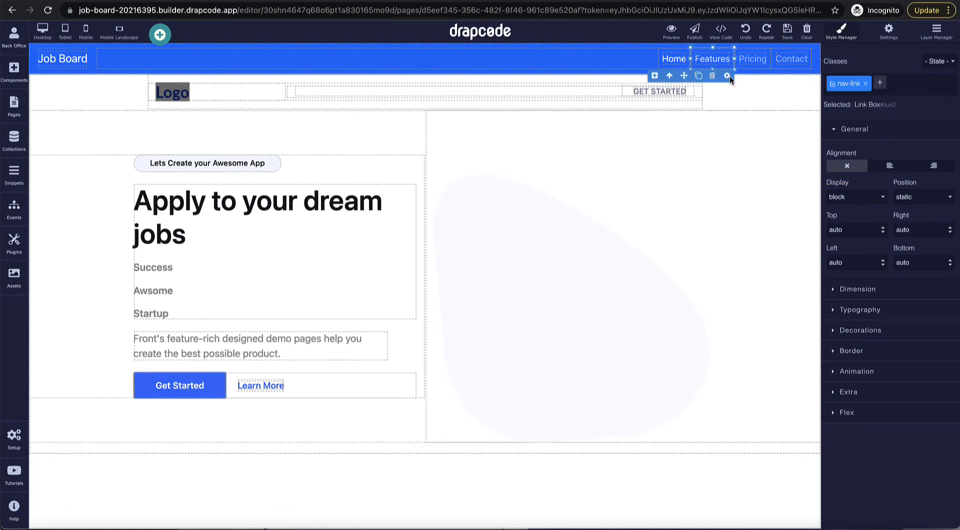
click(727, 76)
click(505, 218)
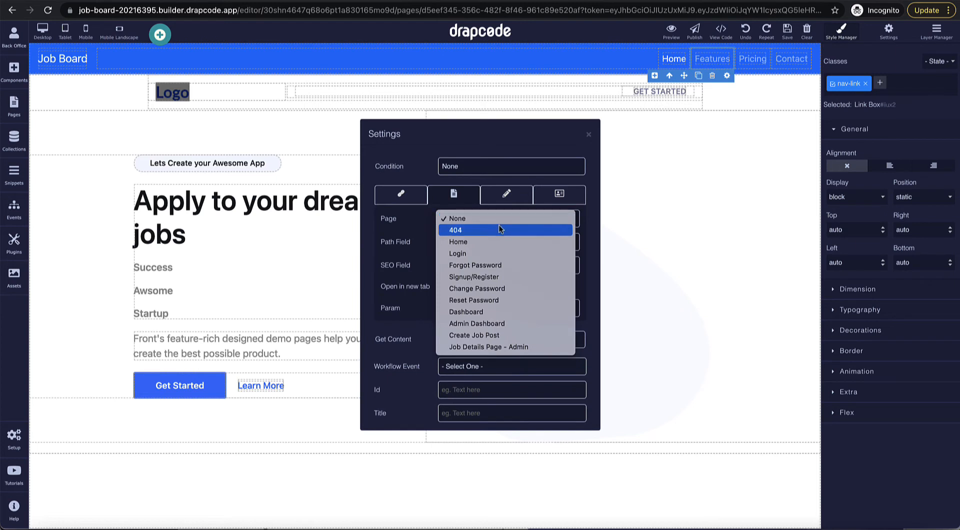
click(500, 275)
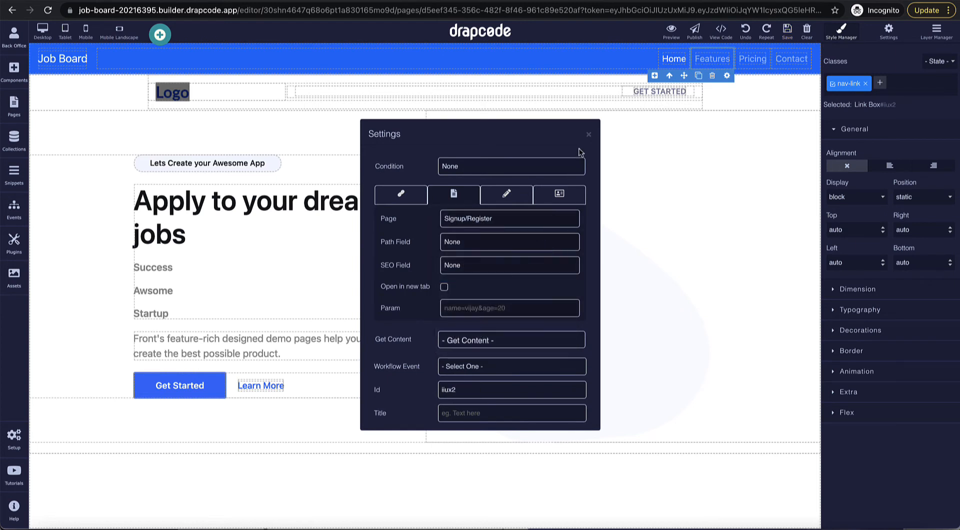
click(589, 134)
Step: Rename the navbar links to Signup and Login and remove the Contact link
double_click(707, 59)
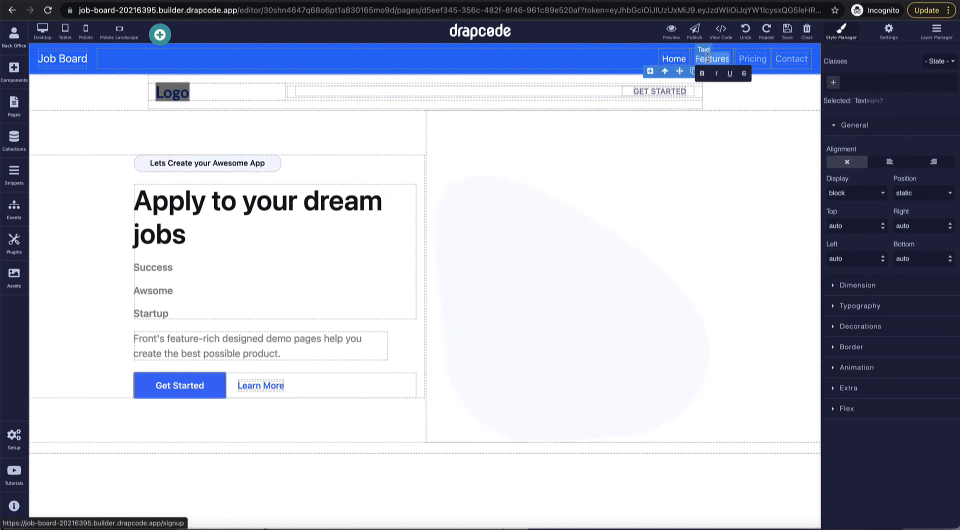
text(Signup)
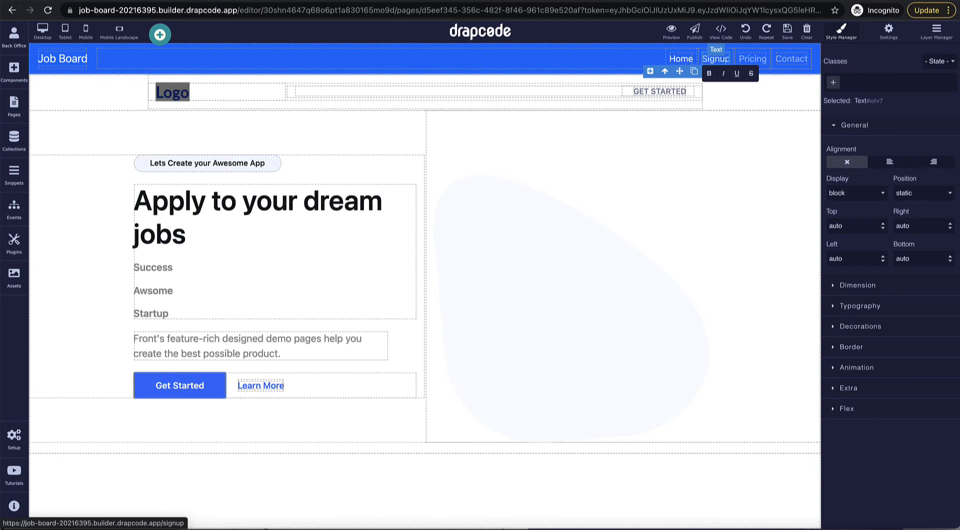
triple_click(749, 59)
key(BackSpace)
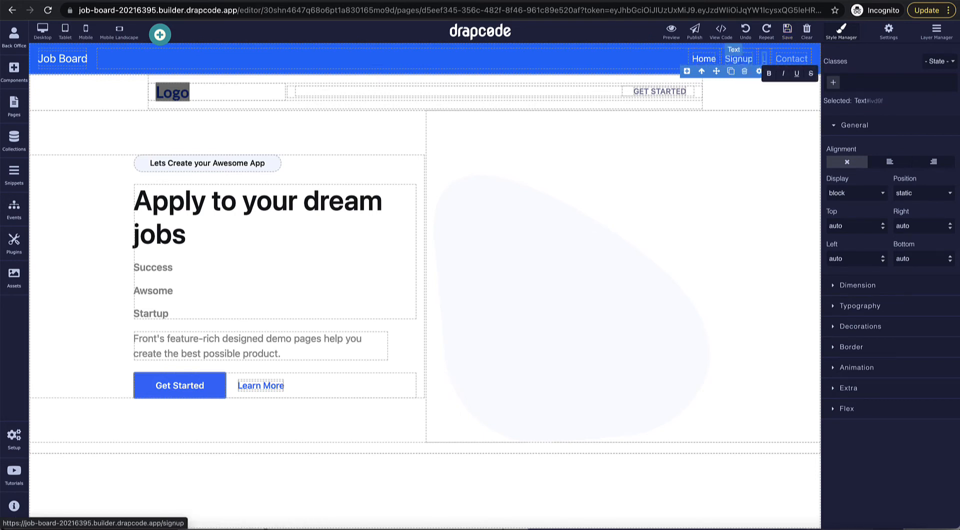
text(Login)
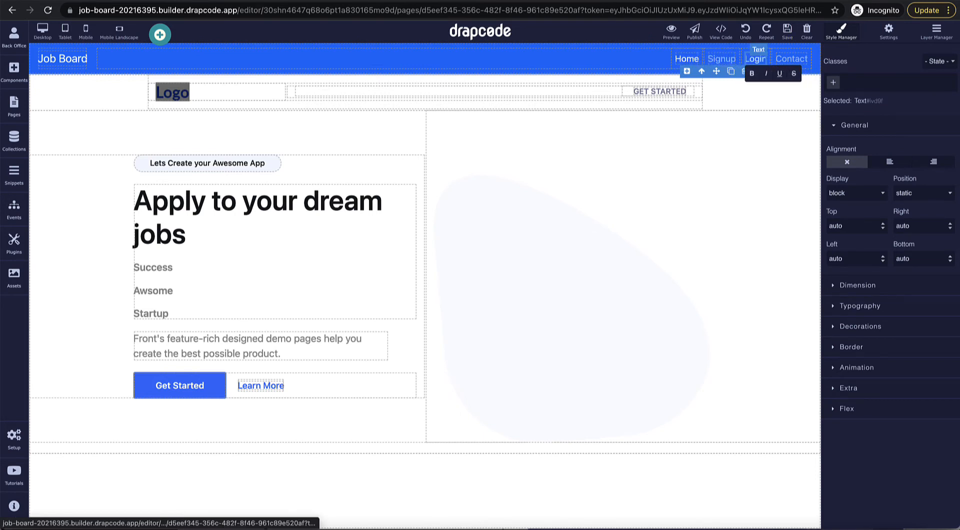
click(810, 57)
click(792, 77)
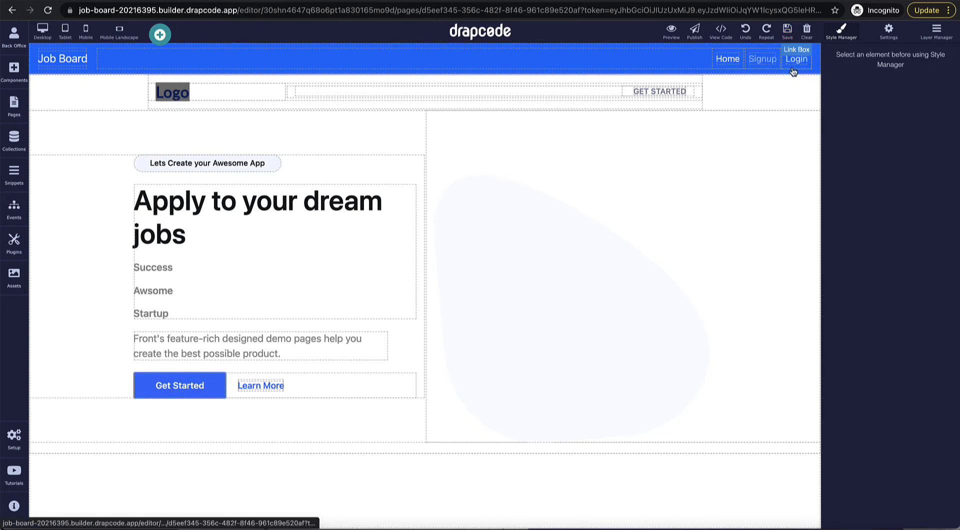
click(789, 76)
click(766, 160)
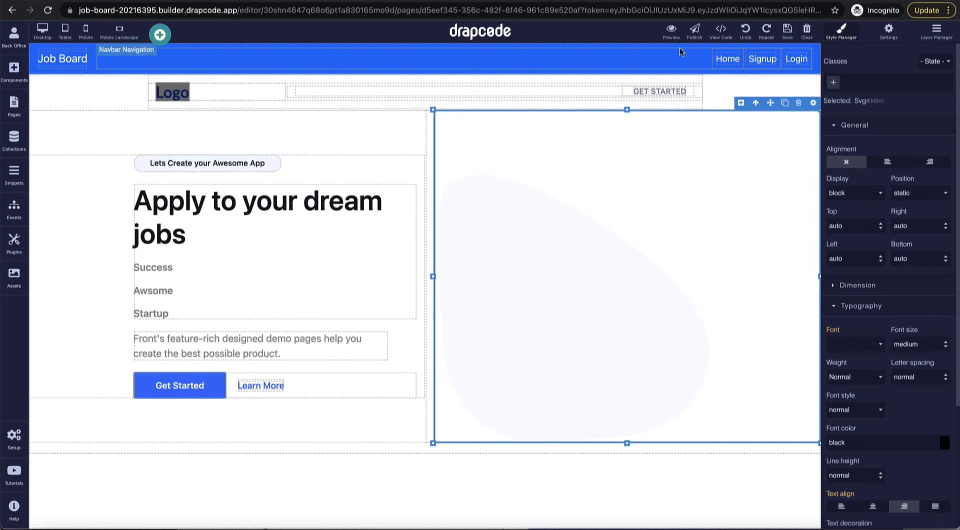
Step: Preview the app and log in with the admin's e-mail and password
click(674, 32)
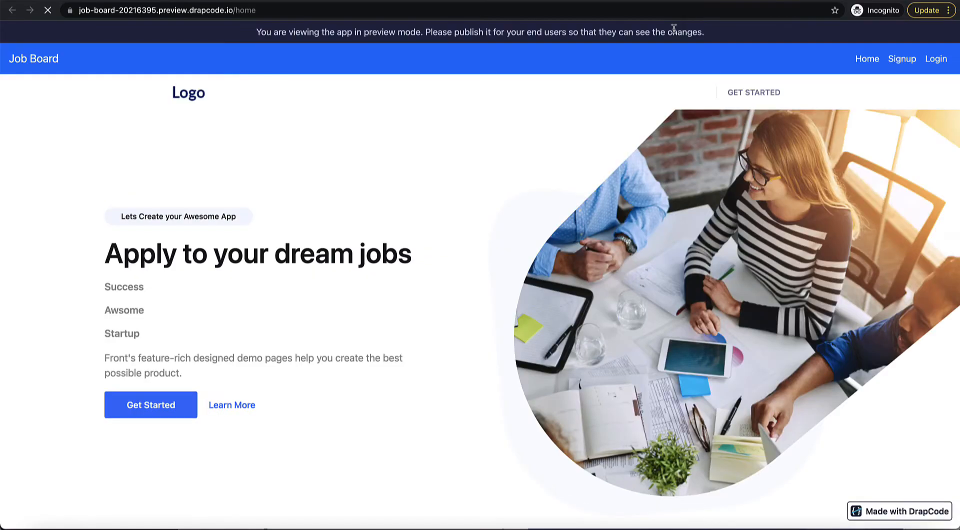
click(936, 61)
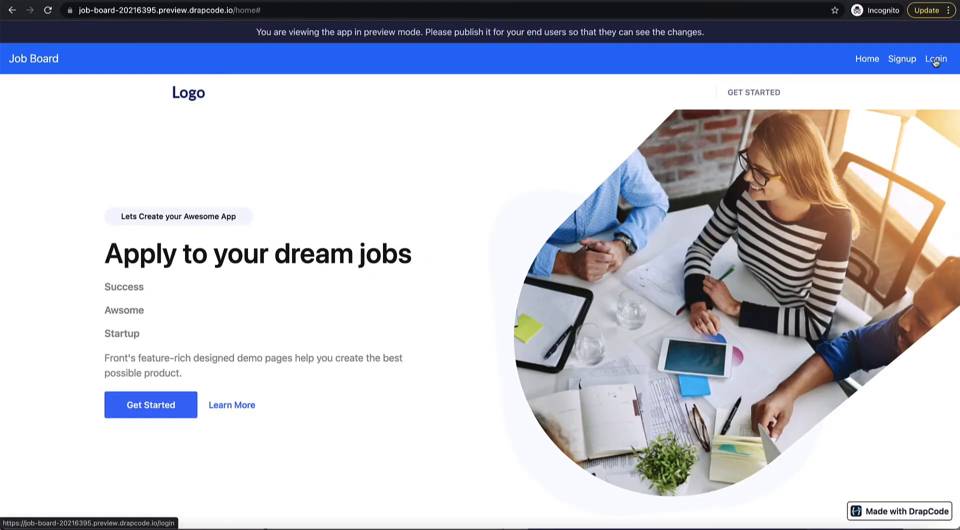
click(935, 61)
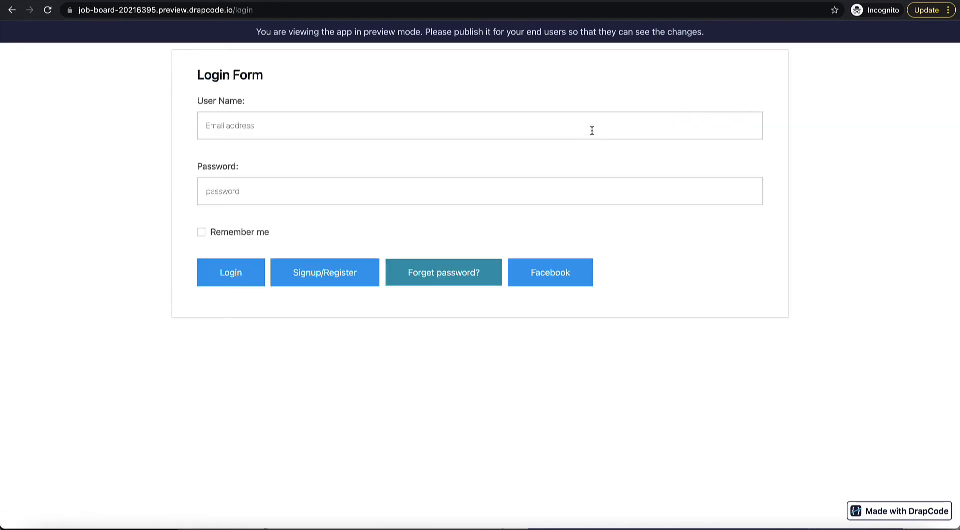
click(592, 131)
text(admin@email.com)
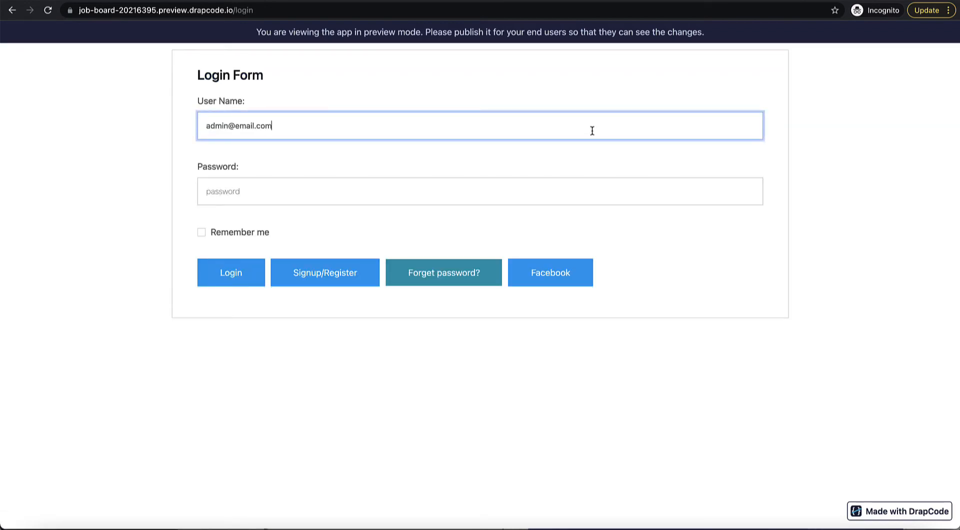
key(Tab)
text(••)
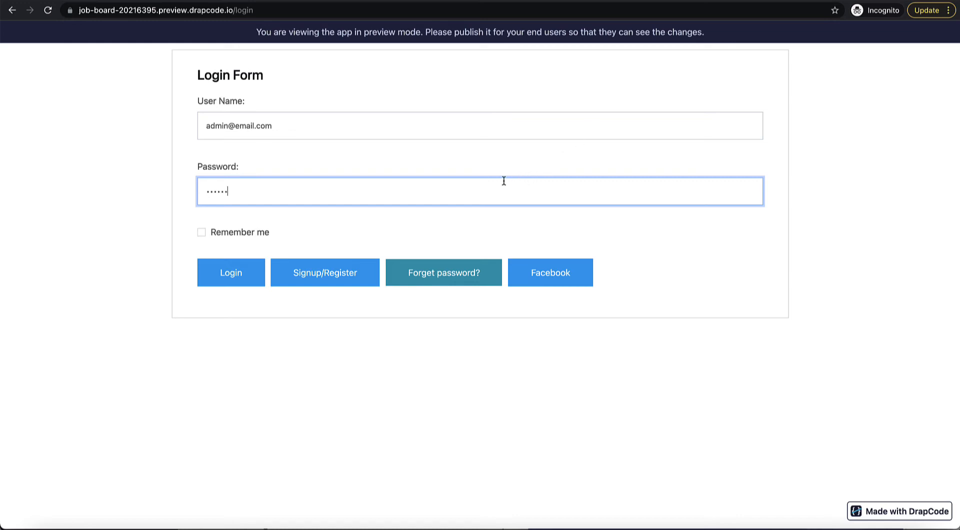
click(236, 275)
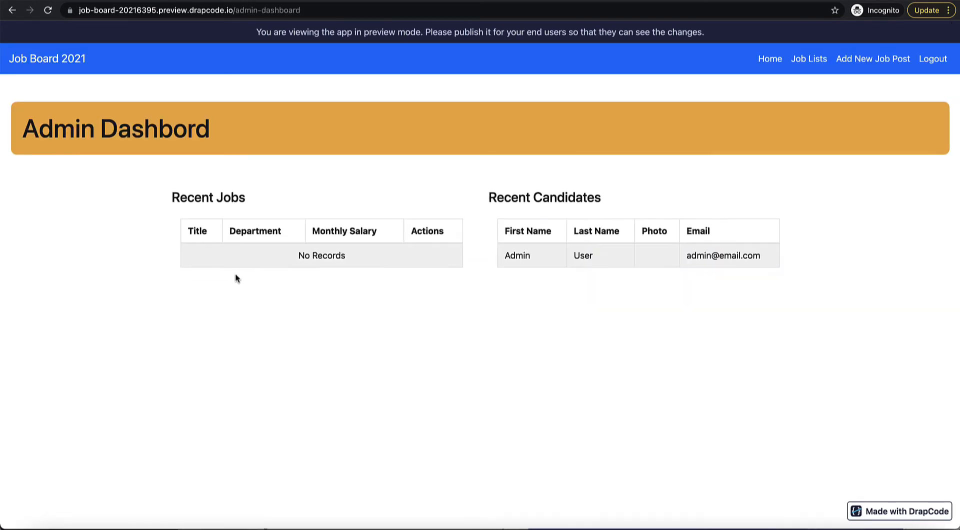
Step: Review the Admin Dashboard: Recent Jobs shows No Records, Recent Candidates lists the admin
drag(254, 256, 365, 255)
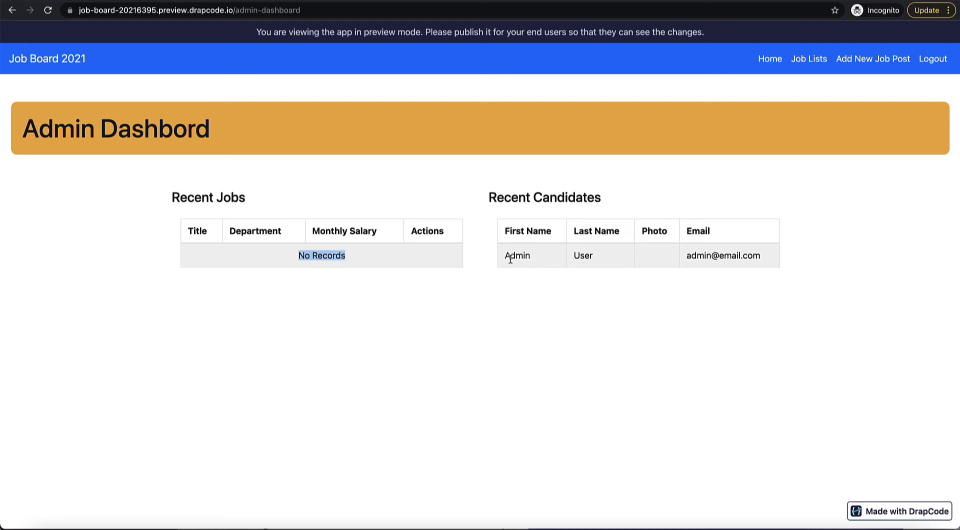
drag(507, 256, 737, 268)
click(746, 266)
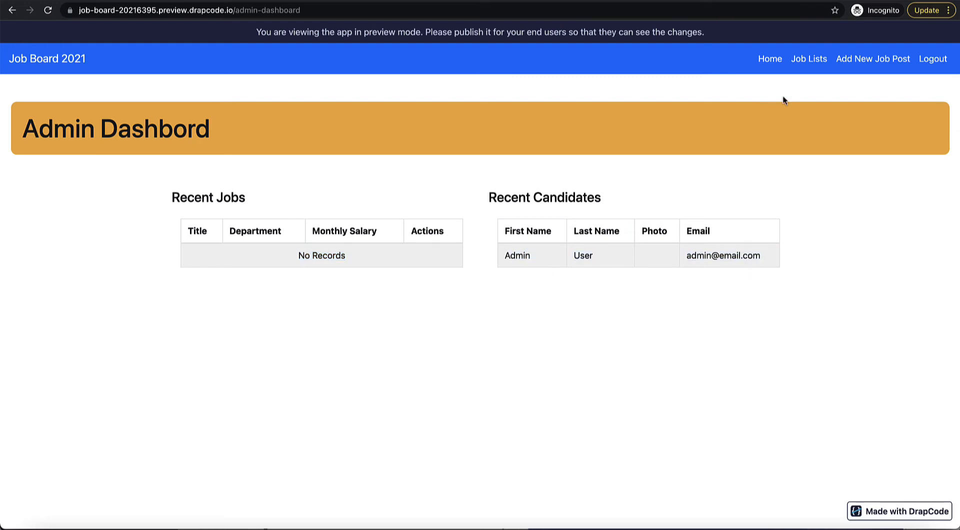
Step: Start a new job post titled 'Java Developer' with a repeated 'Java Job details' description
click(871, 60)
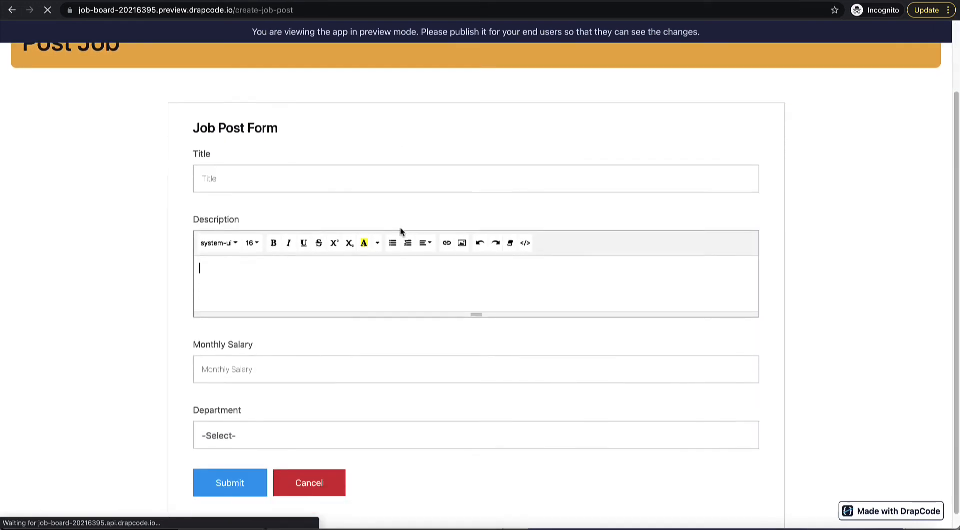
click(375, 259)
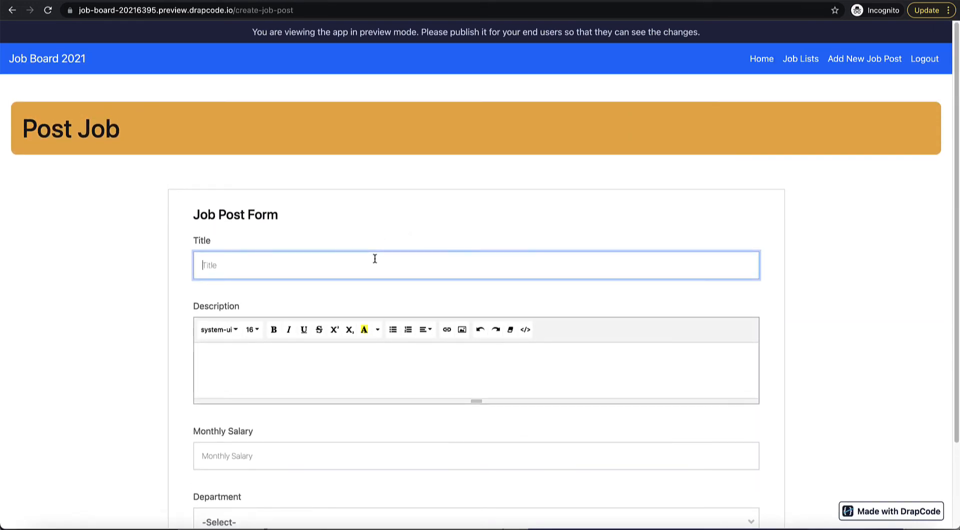
text(Java Developer)
key(Tab)
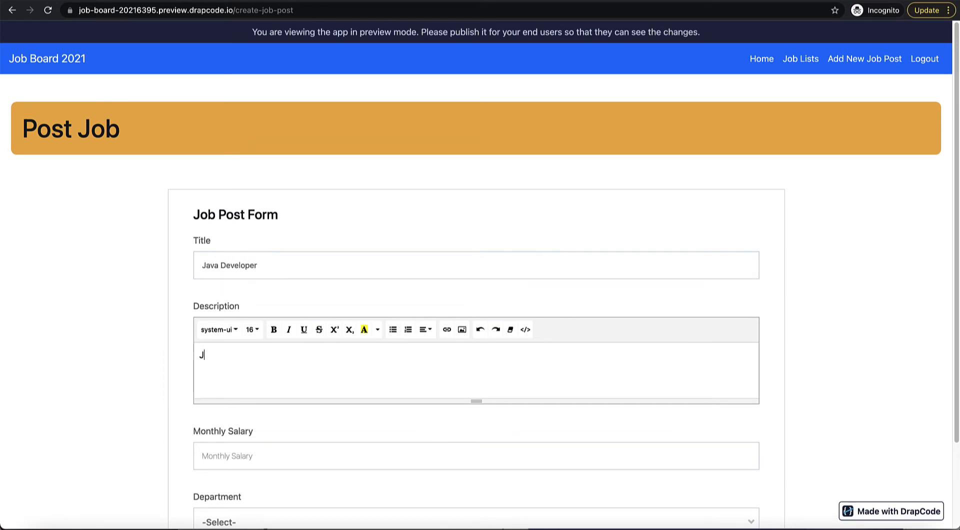
text(Java Job details)
key(ctrl+a)
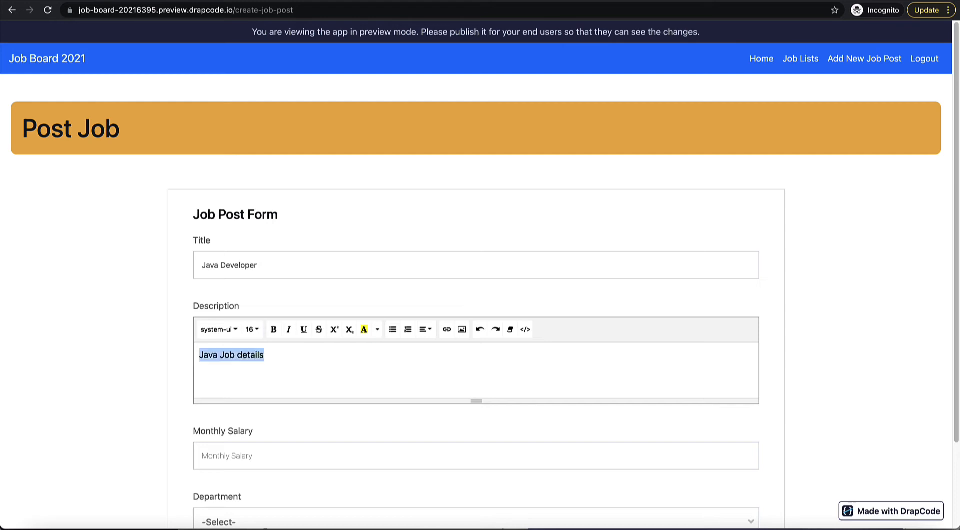
key(ctrl+c)
key(Right)
key(ctrl+v)
key(ctrl+v)
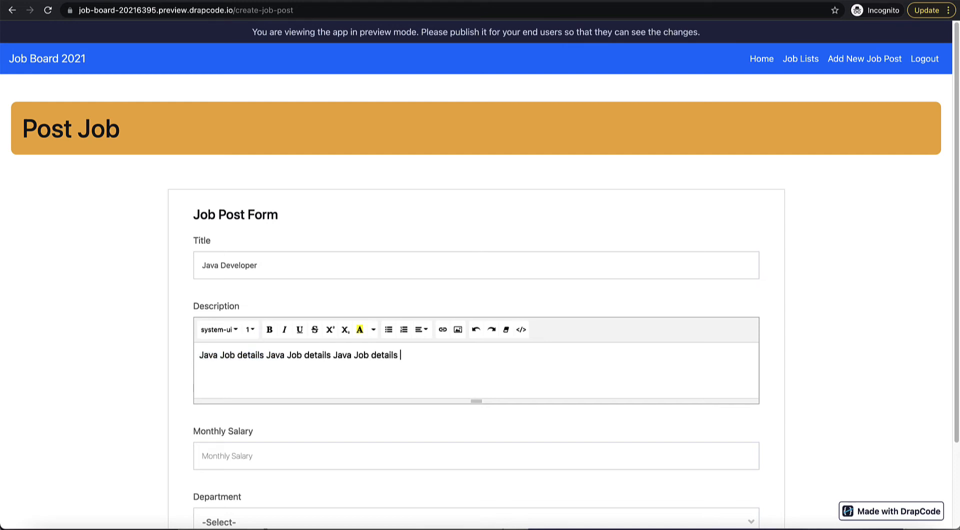
key(ctrl+v)
key(ctrl+v)
key(ctrl+v)
key(ctrl+v)
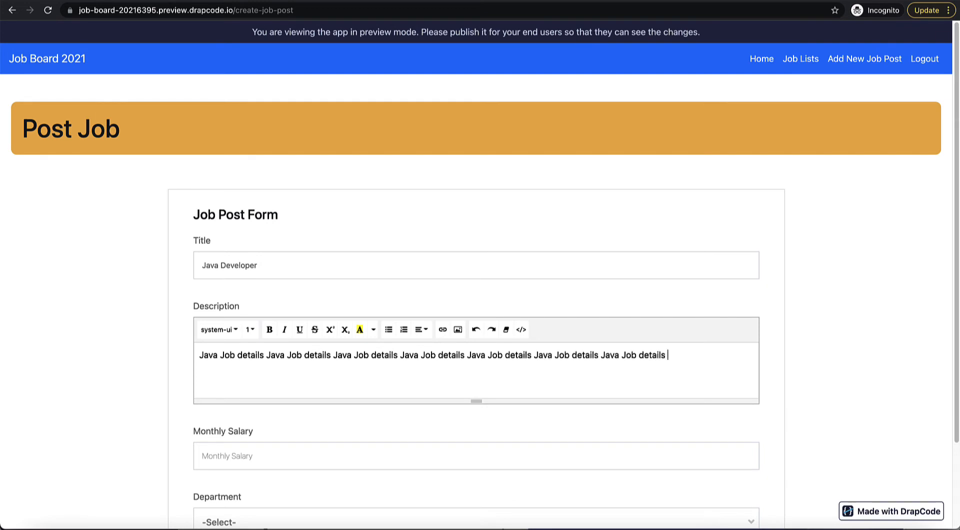
key(ctrl+v)
key(Return)
key(ctrl+v)
key(Return)
key(ctrl+v)
key(Return)
key(ctrl+v)
key(Return)
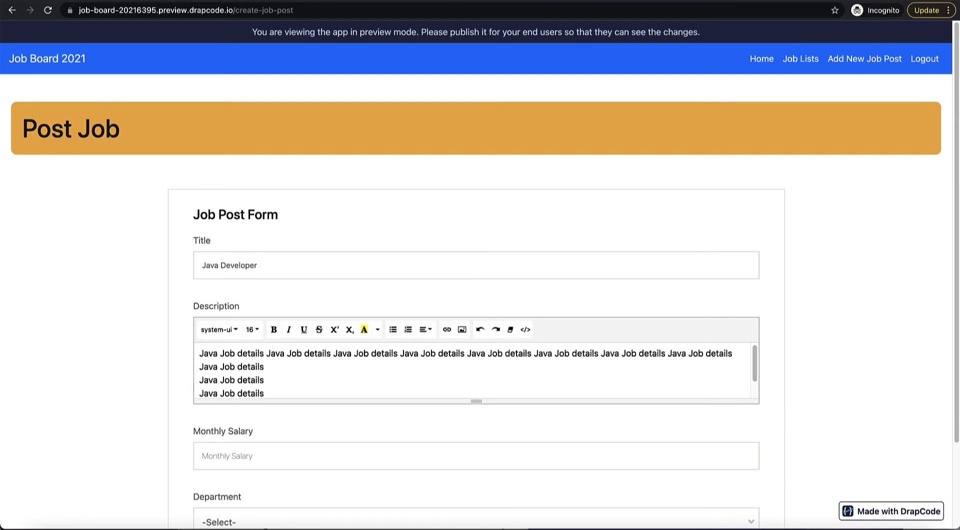
key(ctrl+v)
key(Return)
Step: Set monthly salary 25000 and department Engineering, then submit the job post
scroll(372, 252, down, 2)
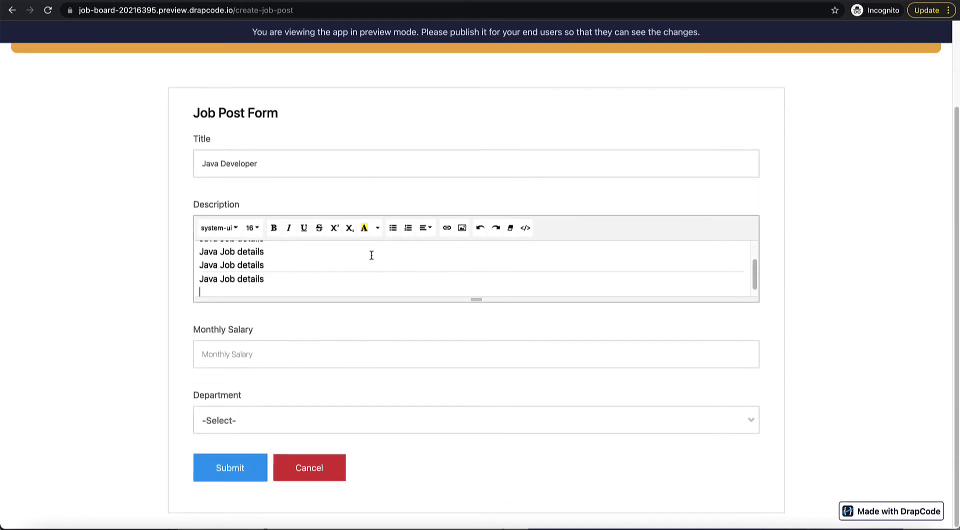
click(363, 353)
text(25000)
key(Tab)
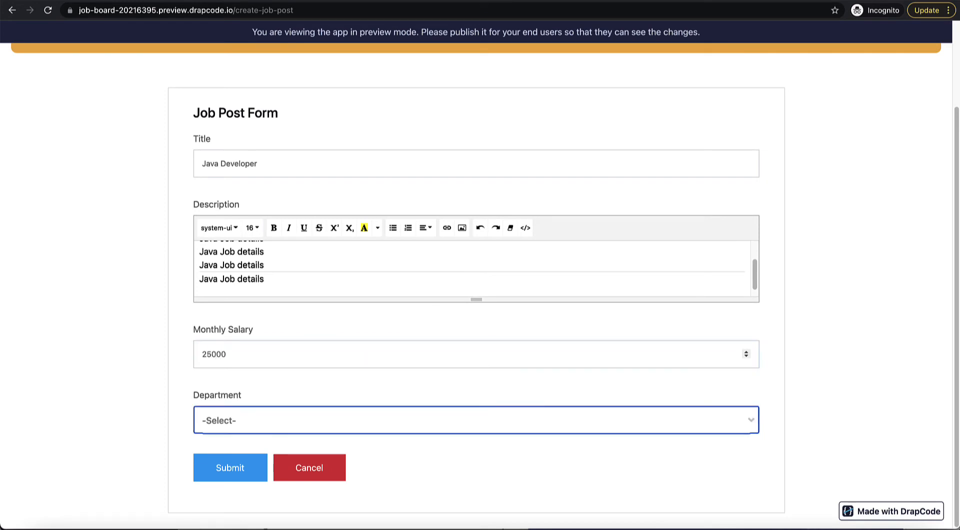
click(354, 416)
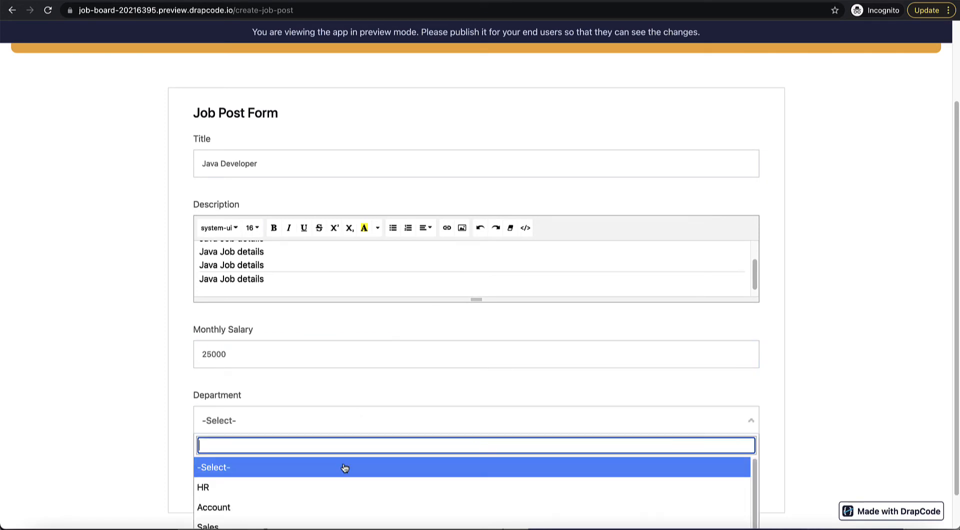
scroll(120, 456, down, 1)
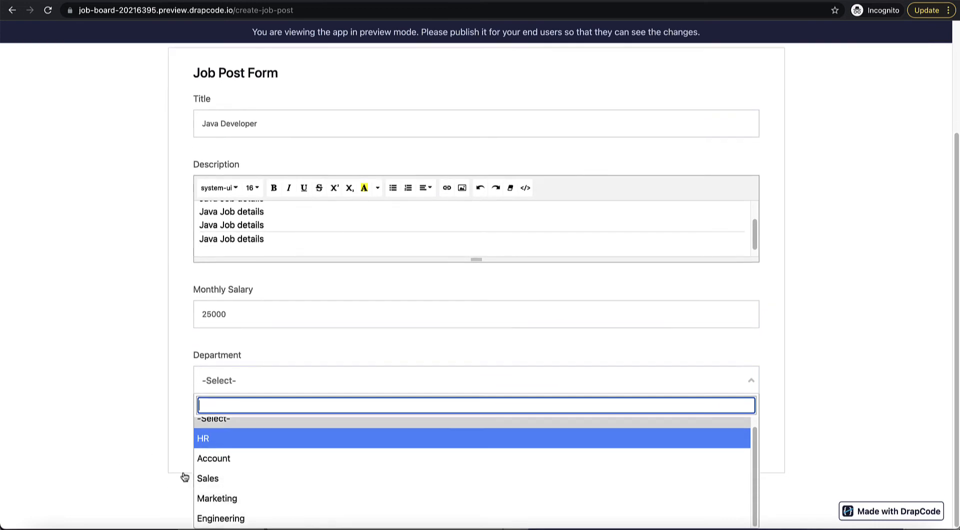
click(282, 523)
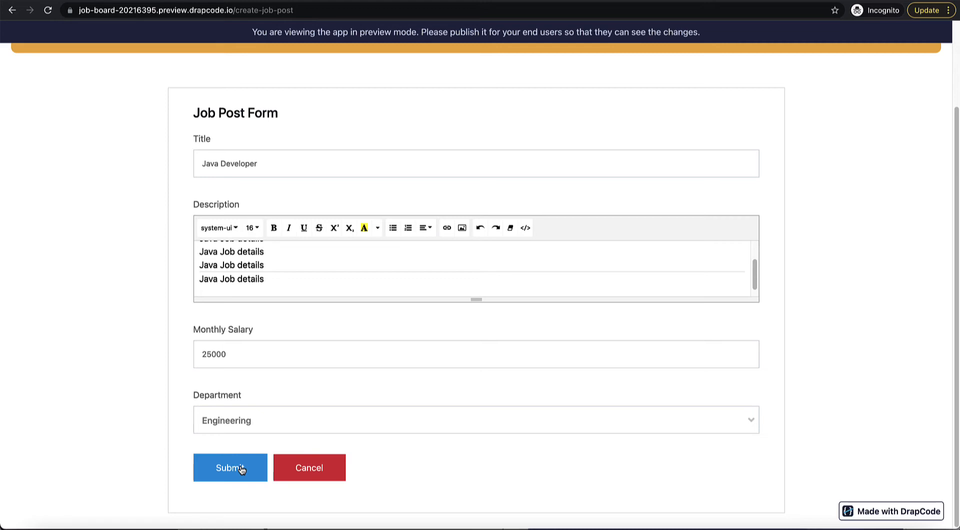
click(242, 469)
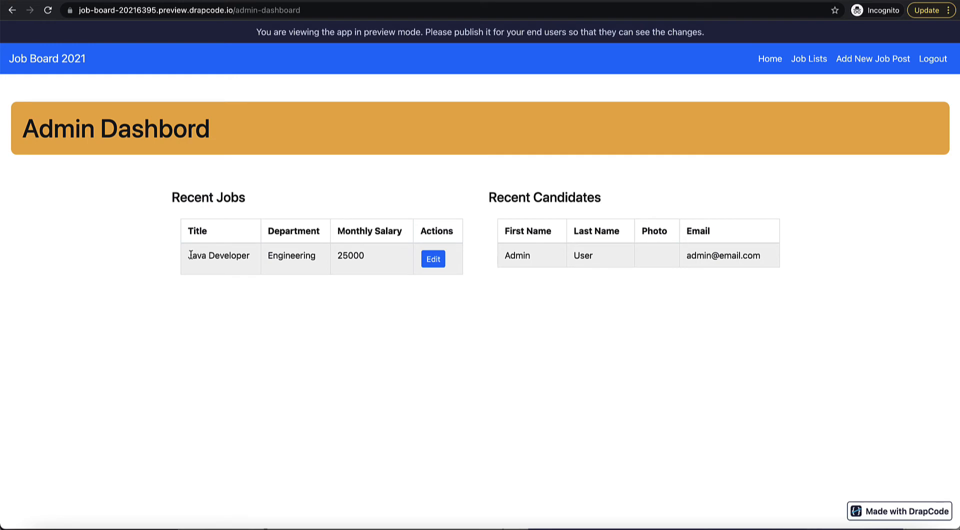
Step: Confirm the Java Developer row under Recent Jobs, then open the Admin Dashboard page in the builder
drag(191, 255, 350, 254)
click(355, 258)
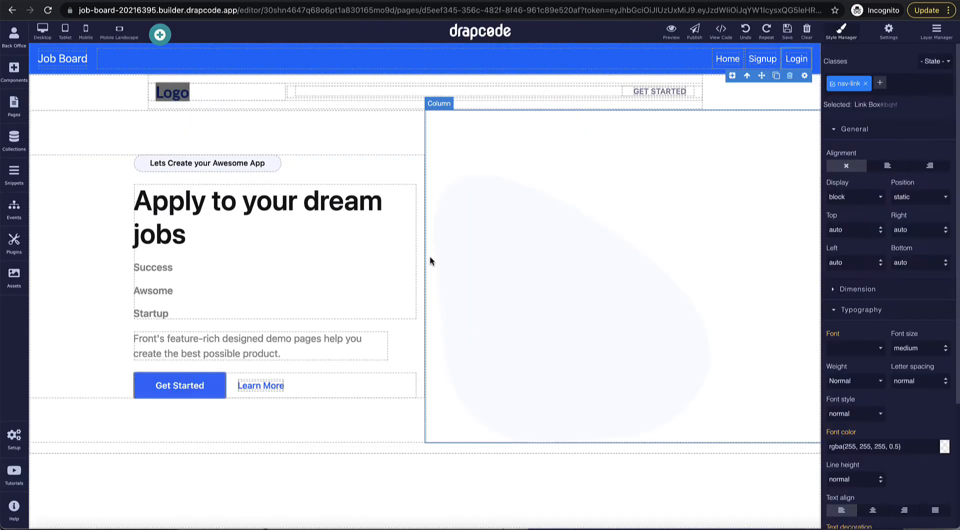
click(15, 111)
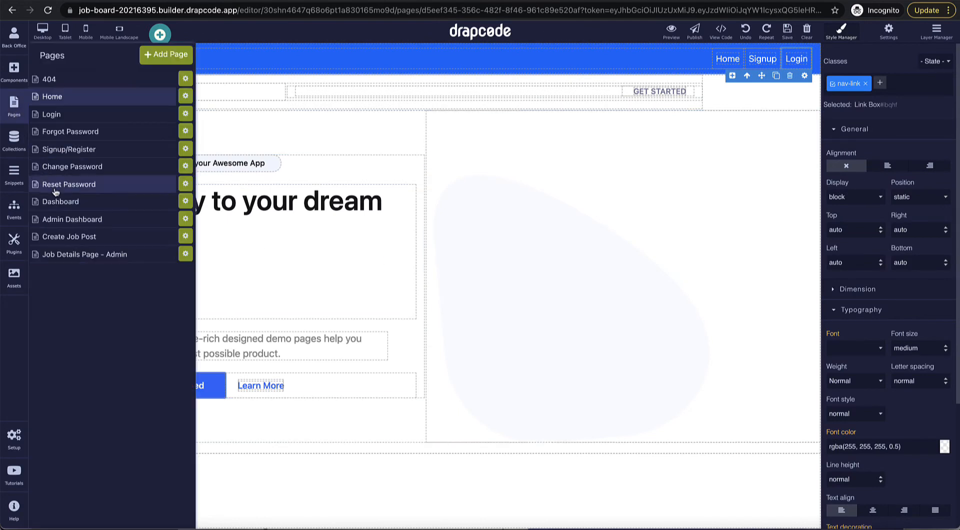
click(72, 225)
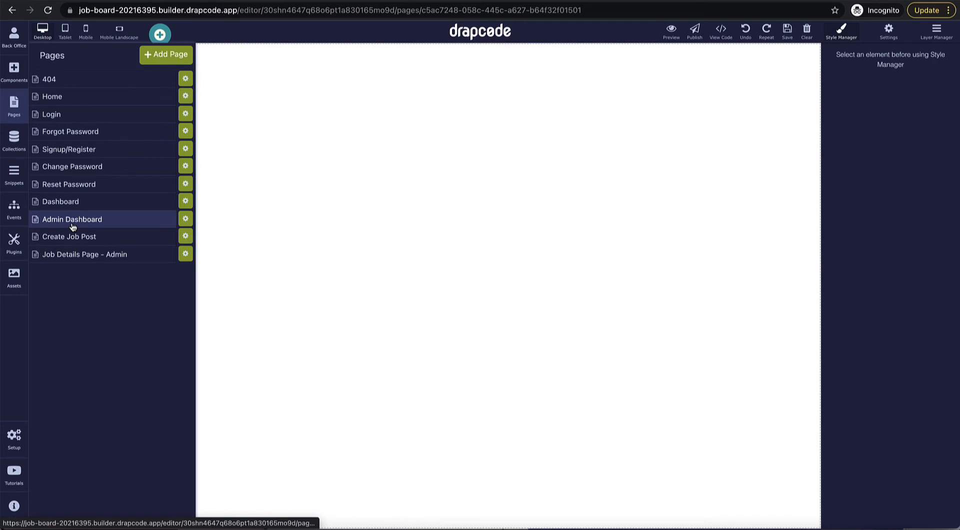
Step: Rename the Recent Jobs Edit action link to 'View details'
click(380, 262)
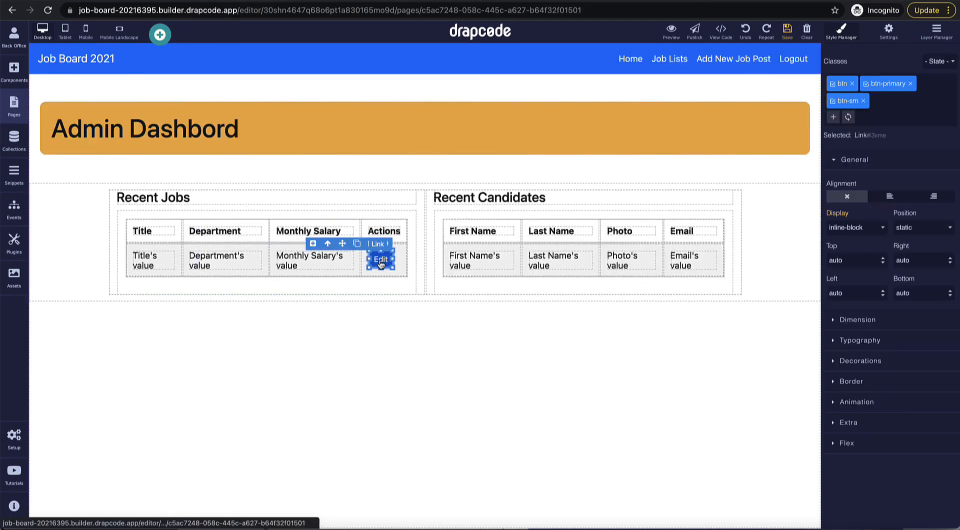
double_click(386, 263)
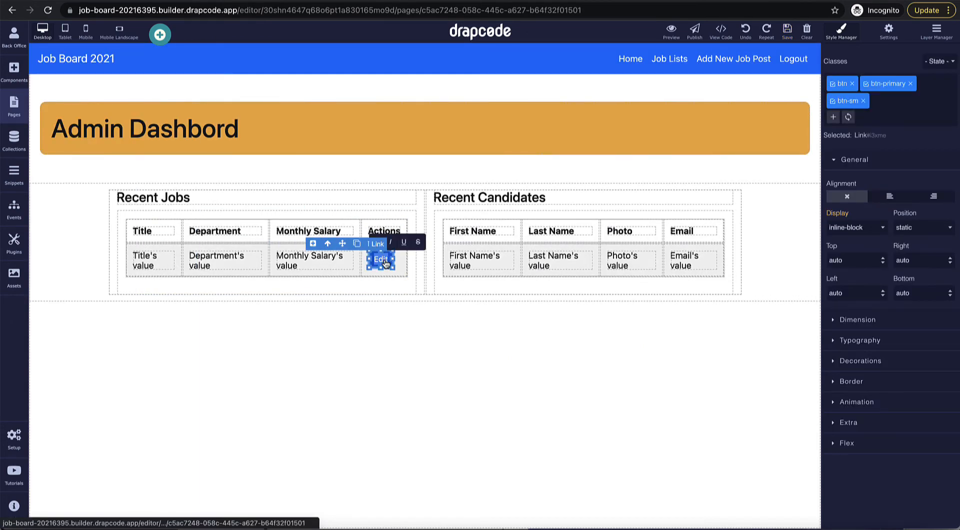
text(View d)
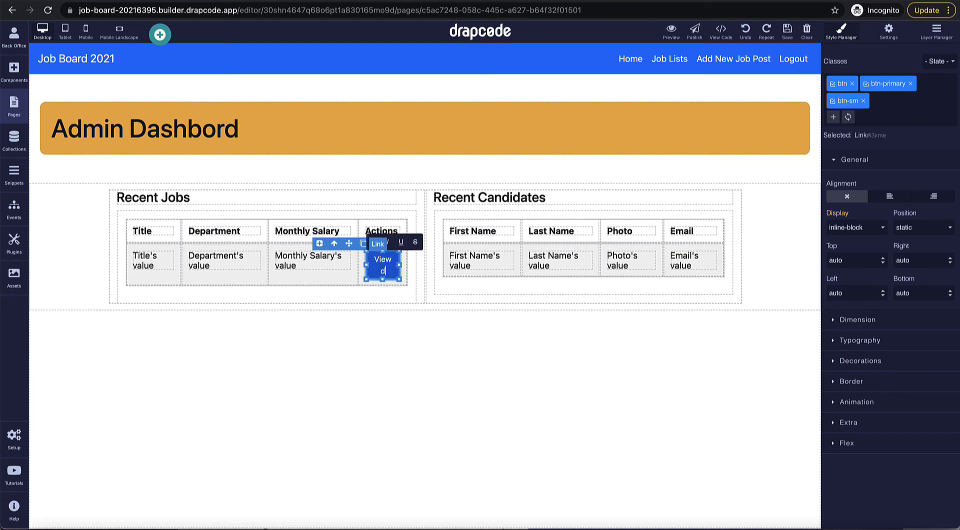
text(etails)
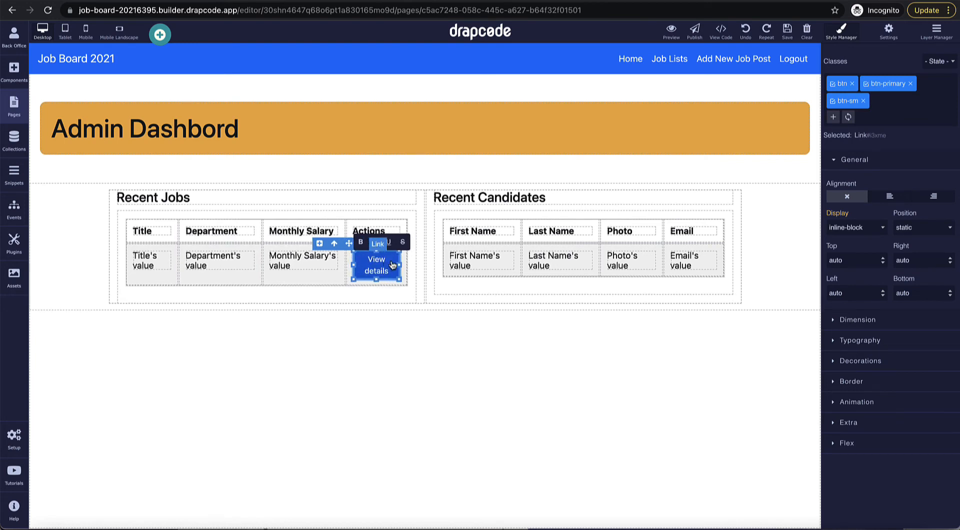
click(402, 265)
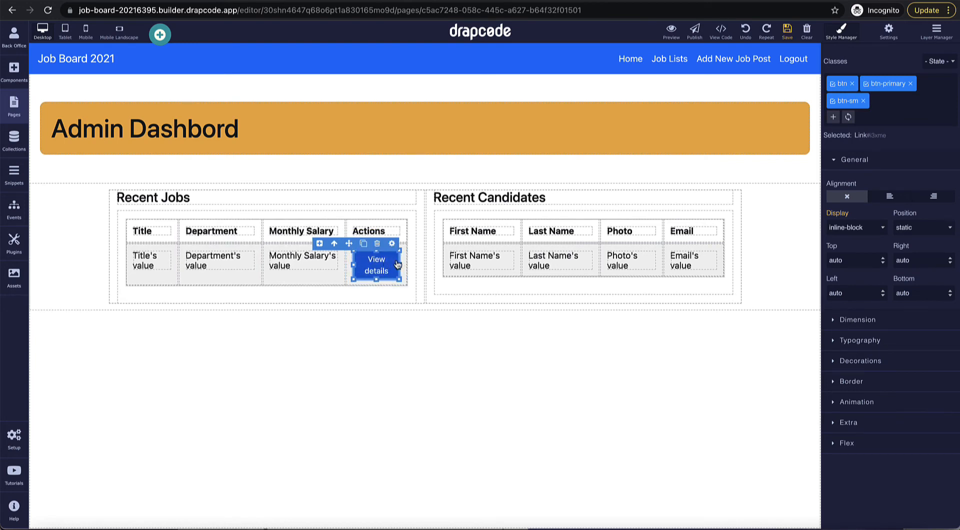
Step: Link View details to Job Details Page - Admin by job Id, then preview and reload
click(392, 245)
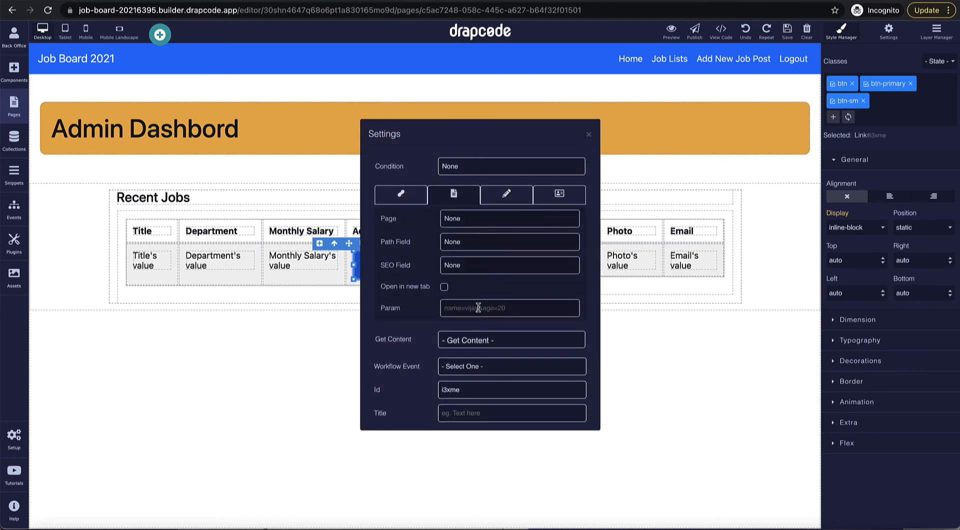
click(478, 222)
click(496, 345)
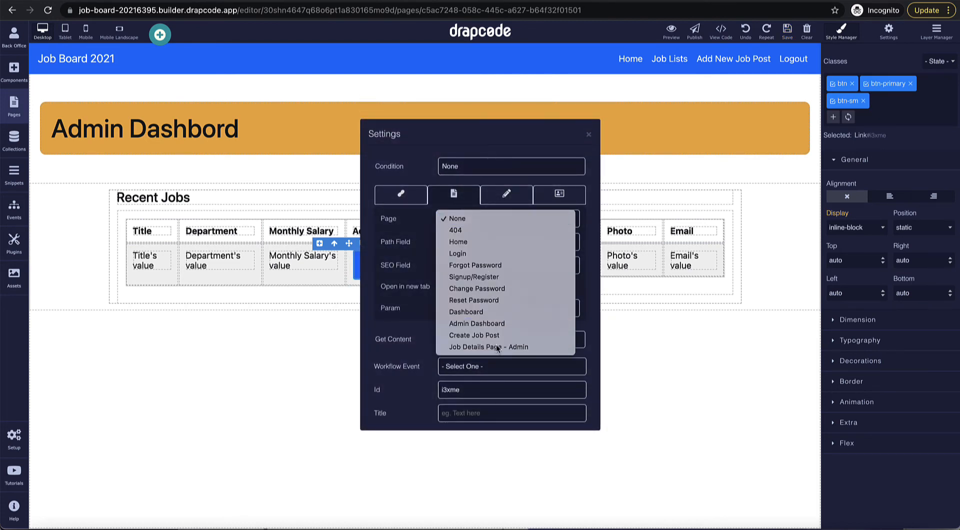
click(478, 244)
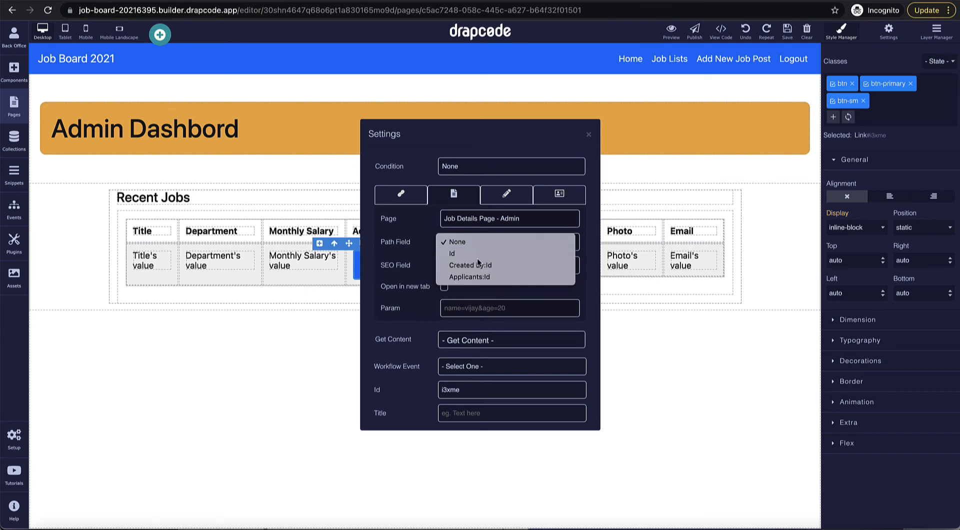
click(477, 251)
click(588, 134)
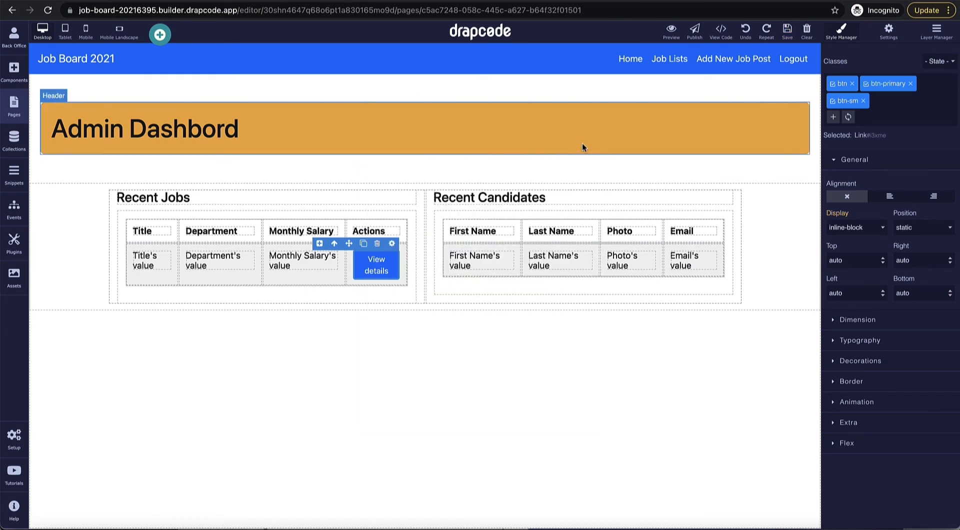
click(607, 173)
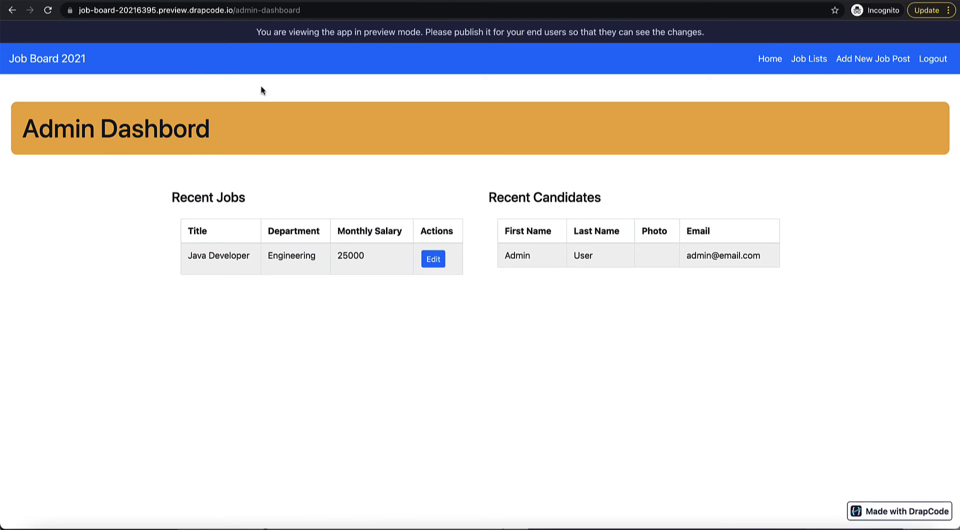
click(48, 12)
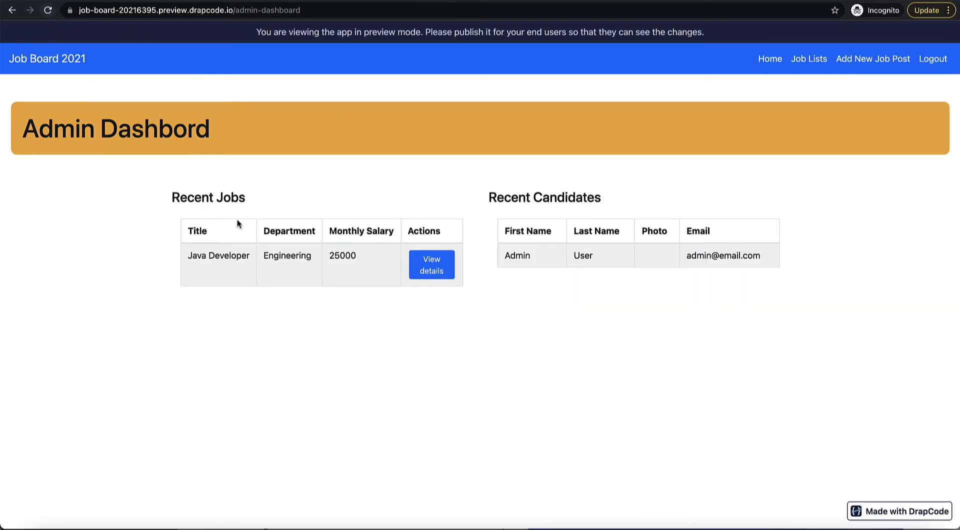
Step: Open Java Developer's details in the preview, note no applicant records, and return to the builder's pages
click(434, 275)
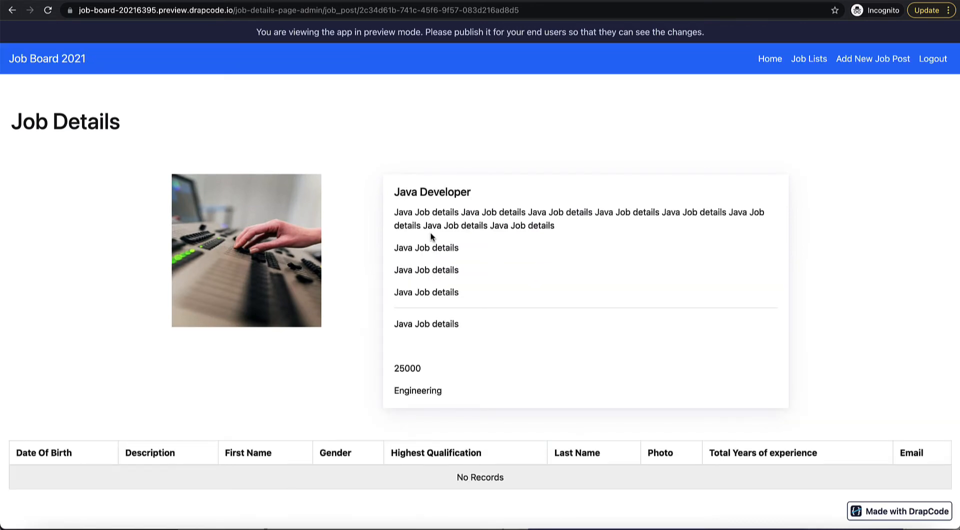
drag(423, 478, 534, 492)
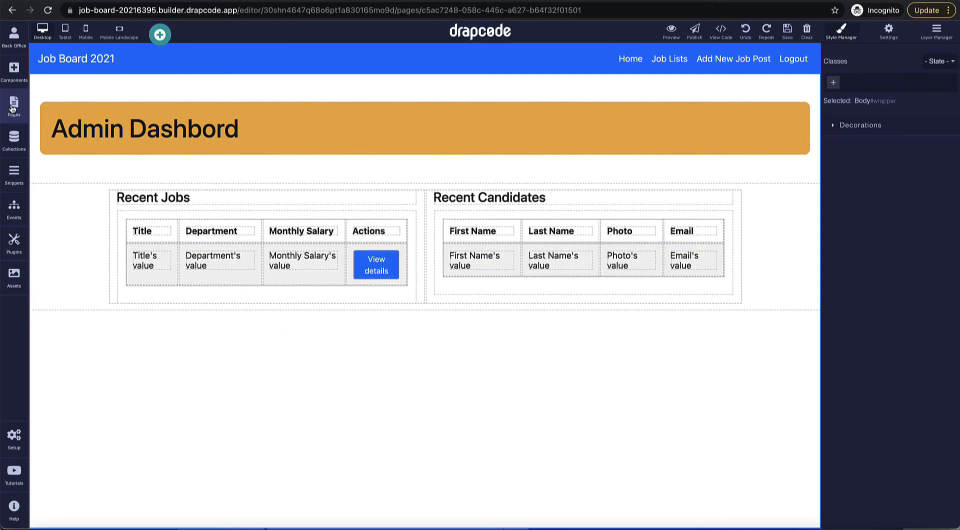
click(13, 106)
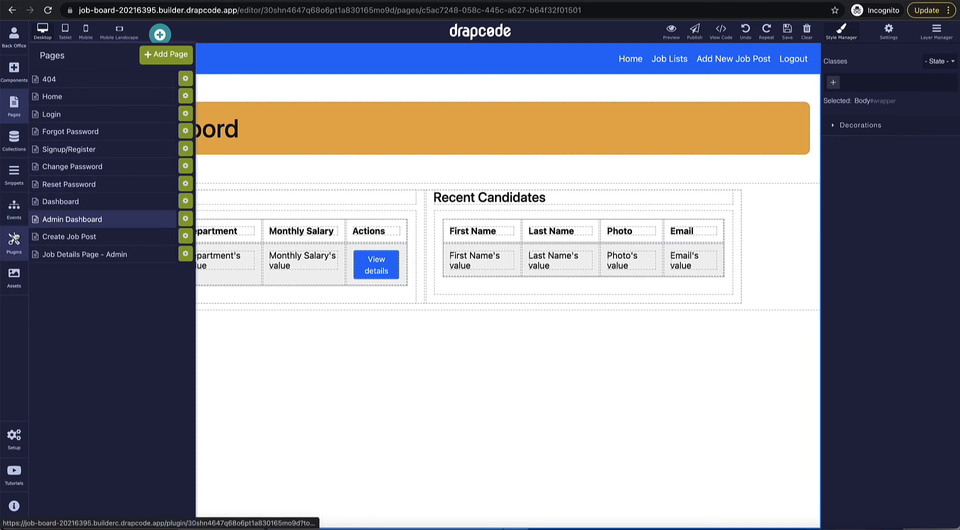
Step: Make the Signup/Register event's Sign Up User step assign the Job Applicant role
click(14, 208)
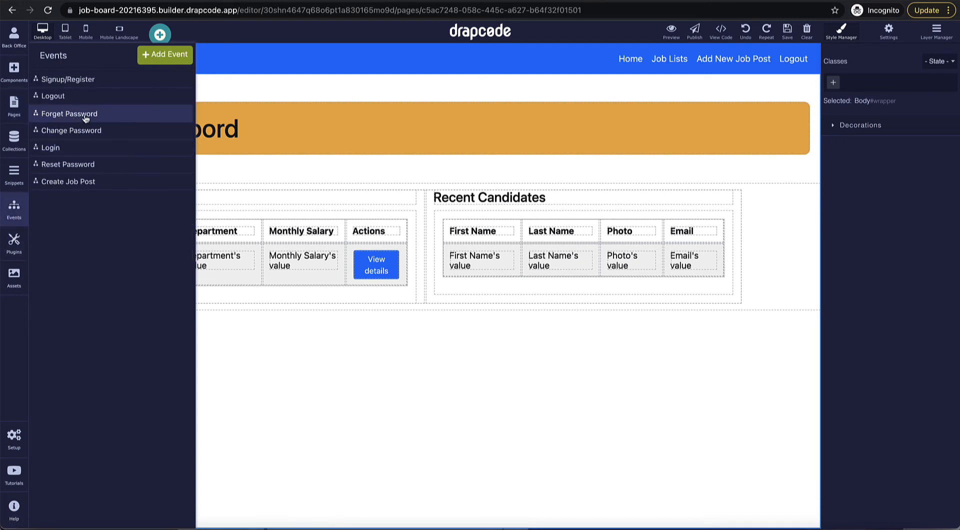
click(86, 82)
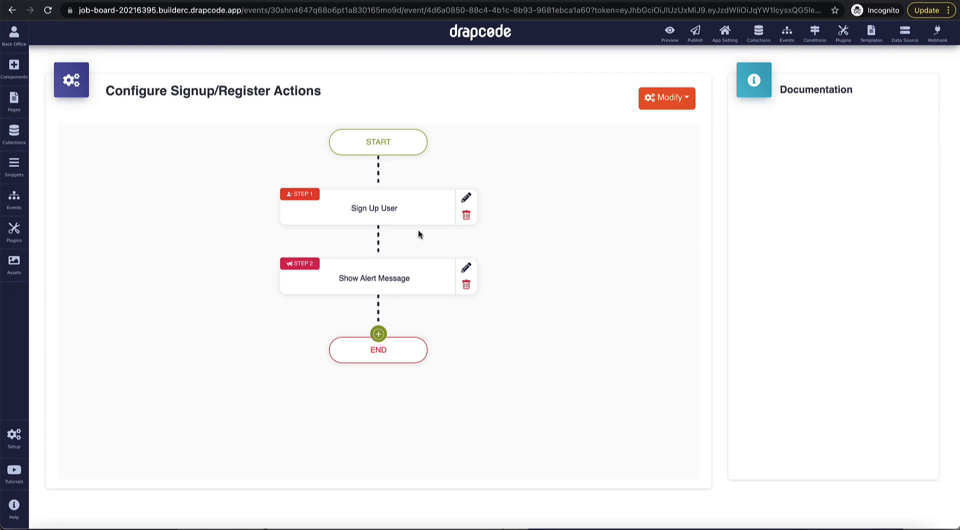
click(467, 200)
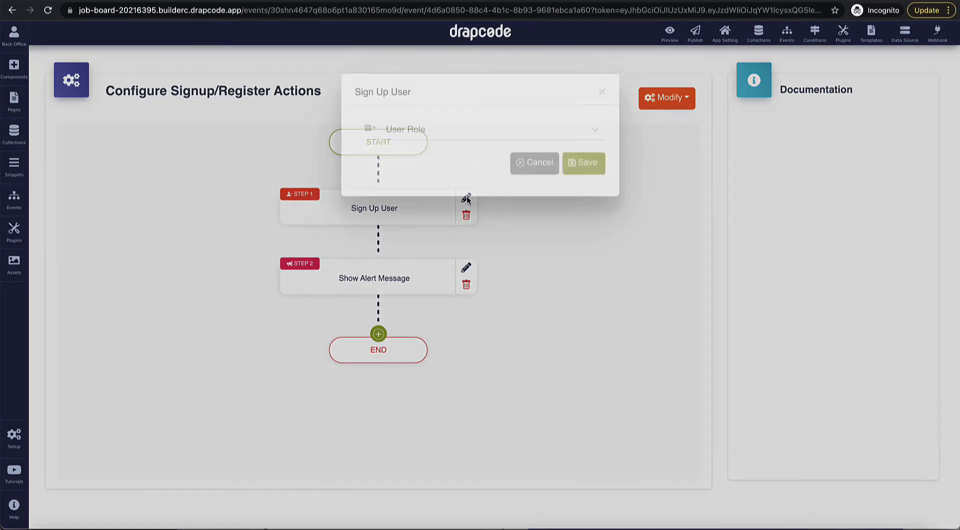
click(446, 148)
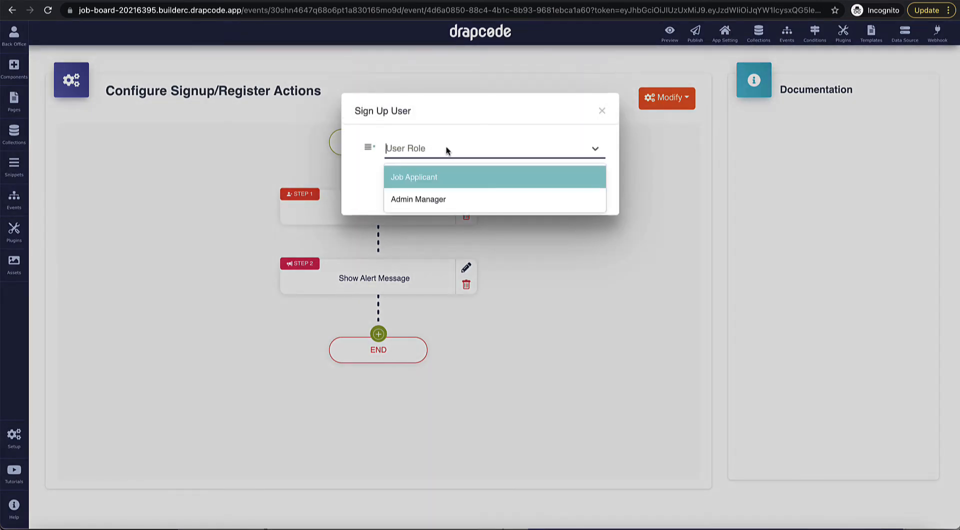
click(423, 177)
click(584, 181)
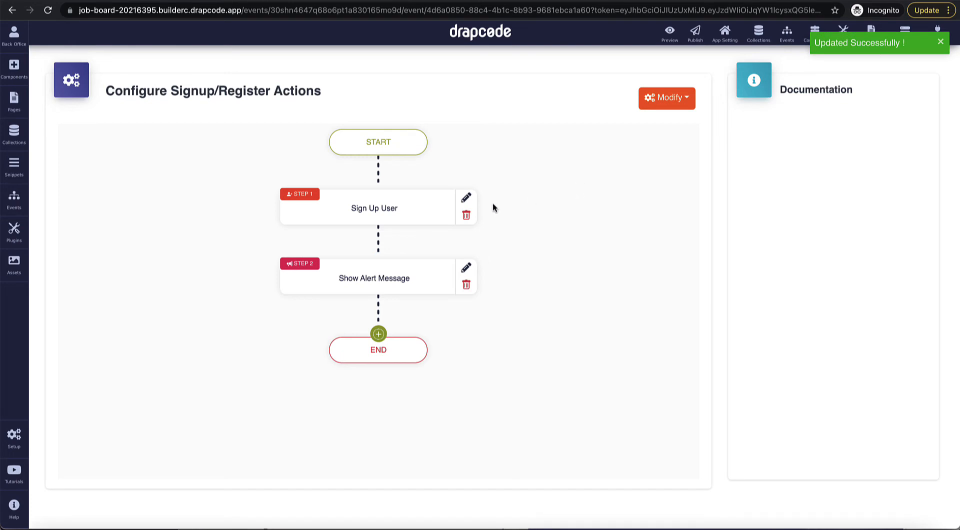
Step: Add a Page Redirect to the Login page after the alert, then open the Signup/Register page
scroll(480, 220, down, 1)
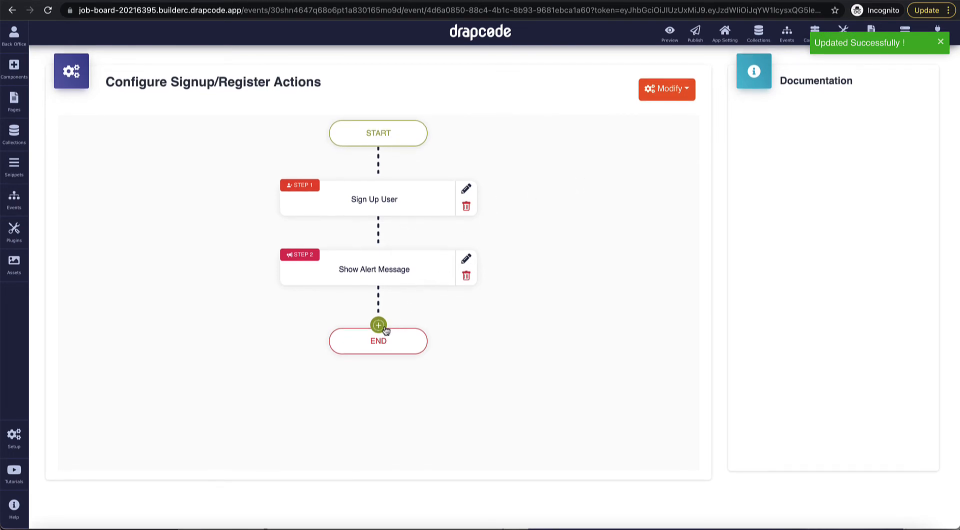
click(378, 325)
mouse_move(406, 369)
mouse_move(426, 439)
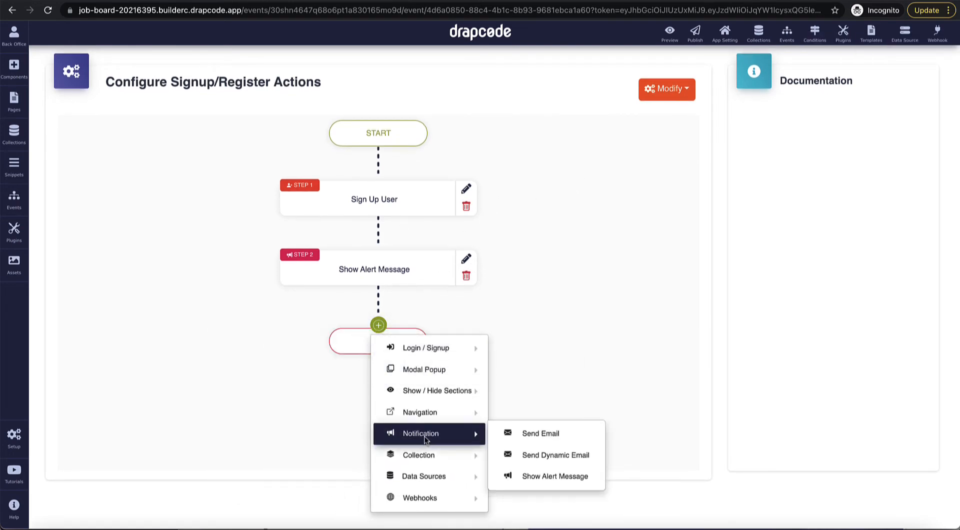
mouse_move(447, 417)
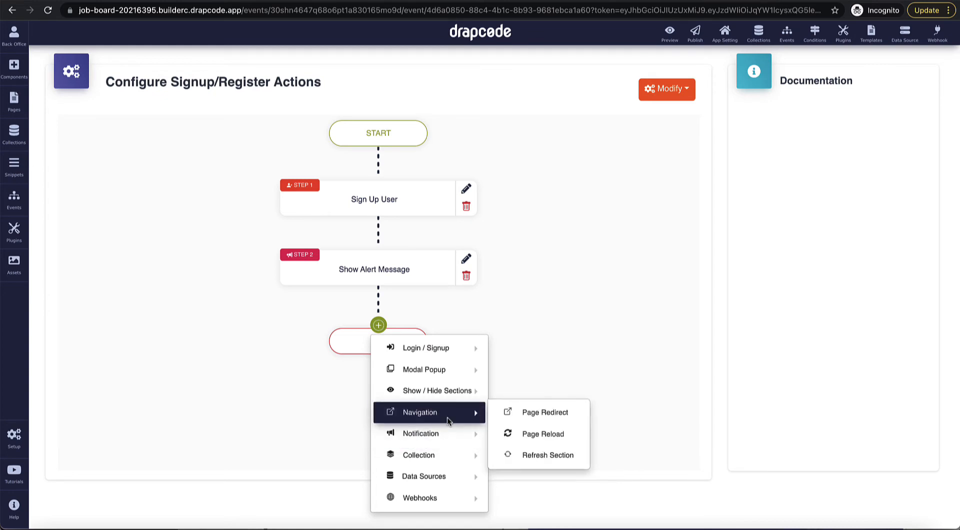
click(531, 416)
click(461, 166)
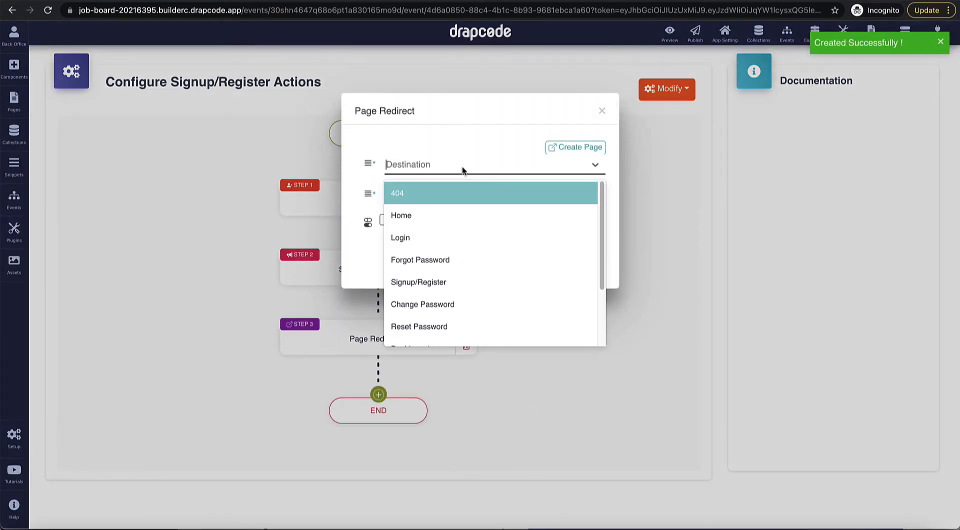
click(462, 236)
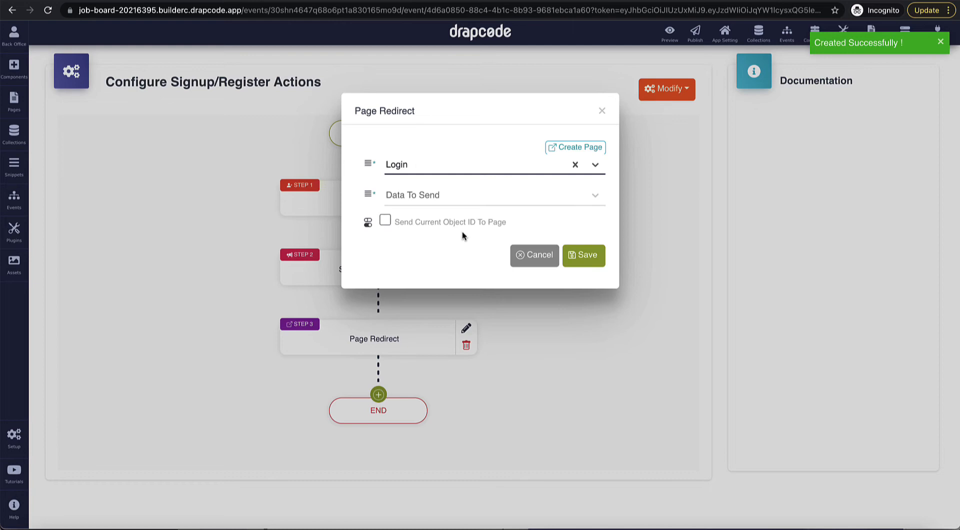
click(580, 259)
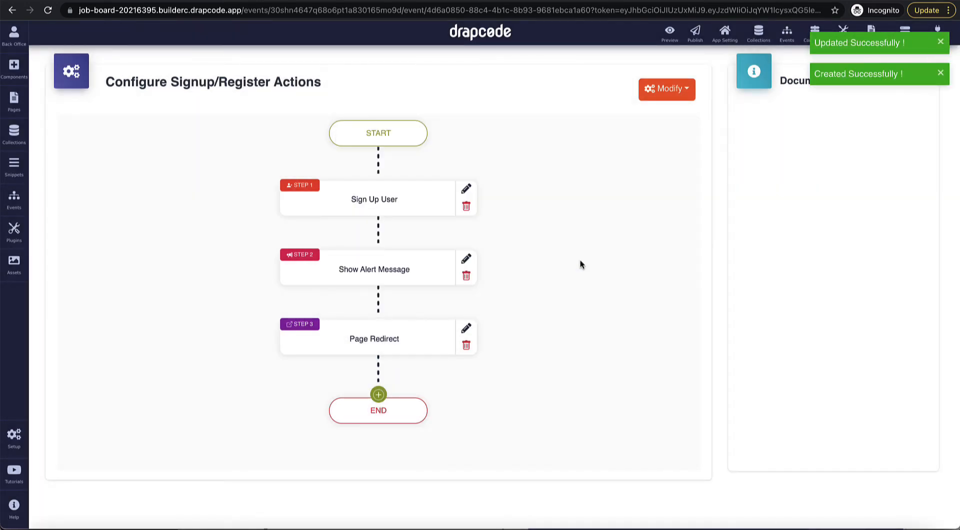
click(14, 103)
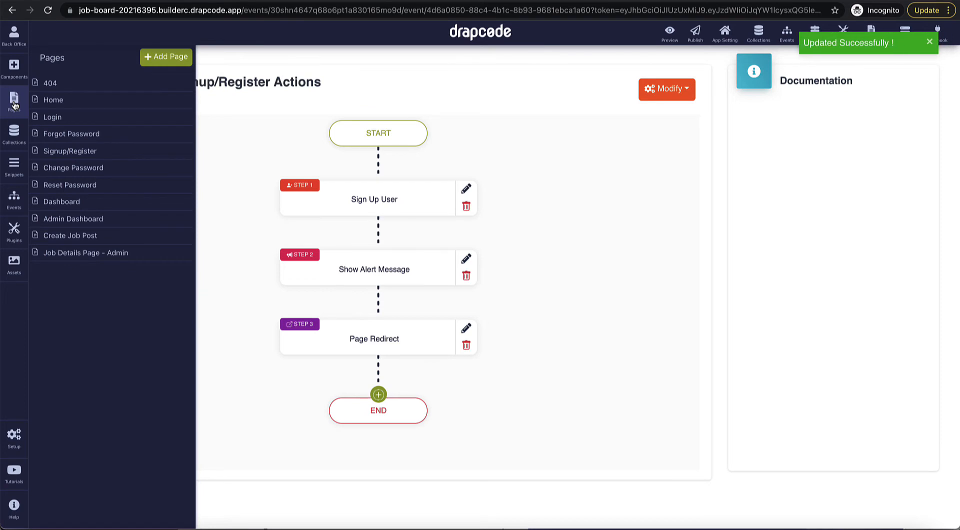
click(55, 152)
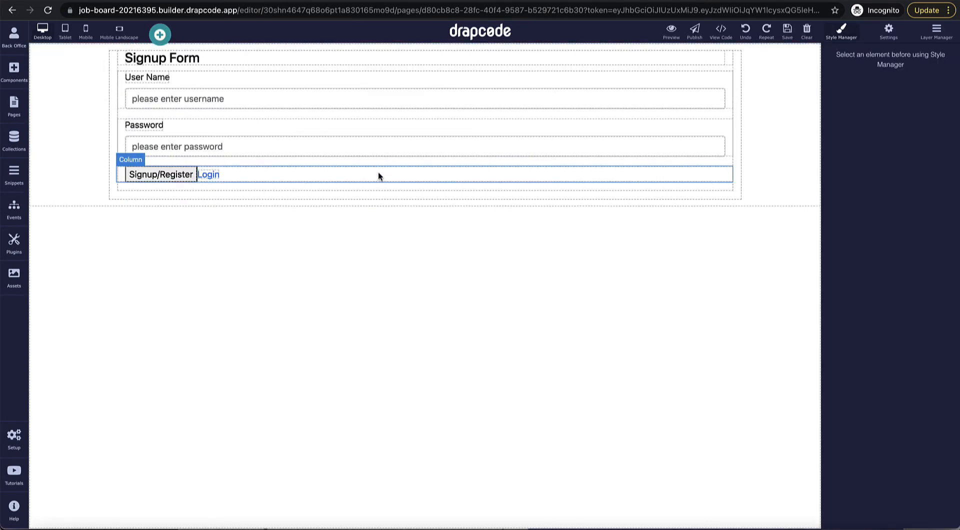
Step: Replace the old Signup Form with a new Sign Up Form component on Signup/Register
click(721, 86)
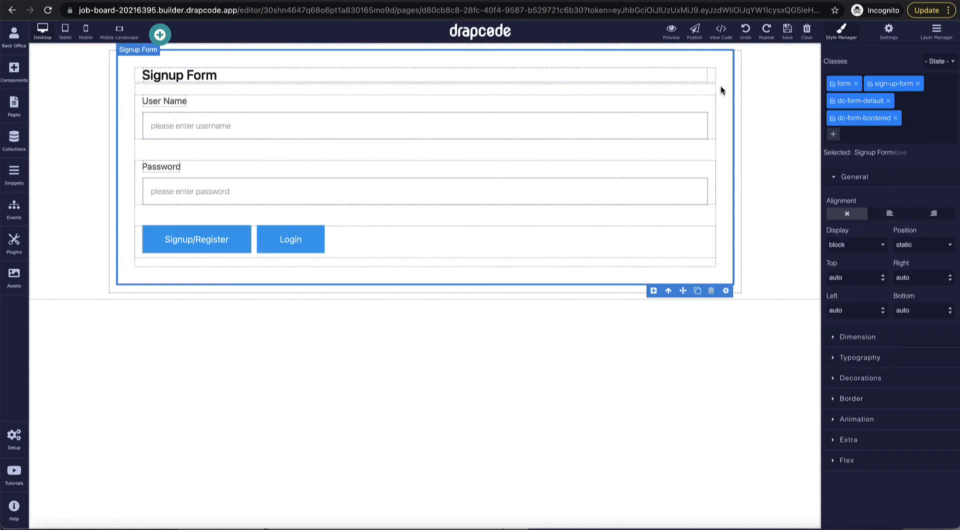
click(712, 294)
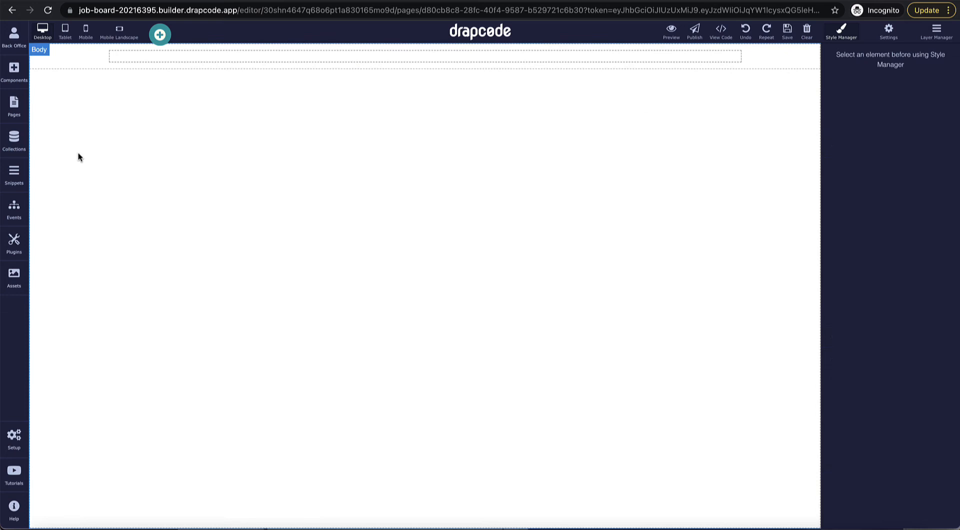
click(14, 73)
scroll(113, 204, down, 8)
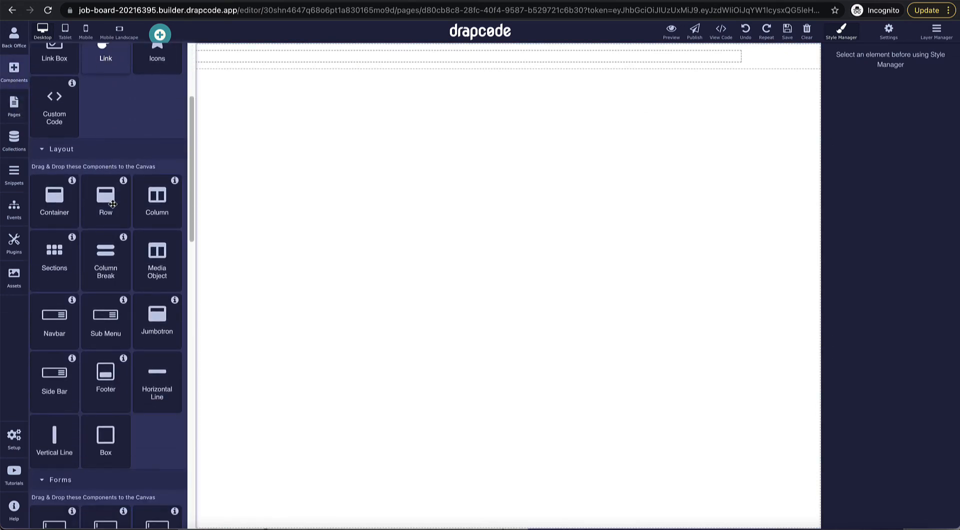
scroll(113, 204, down, 7)
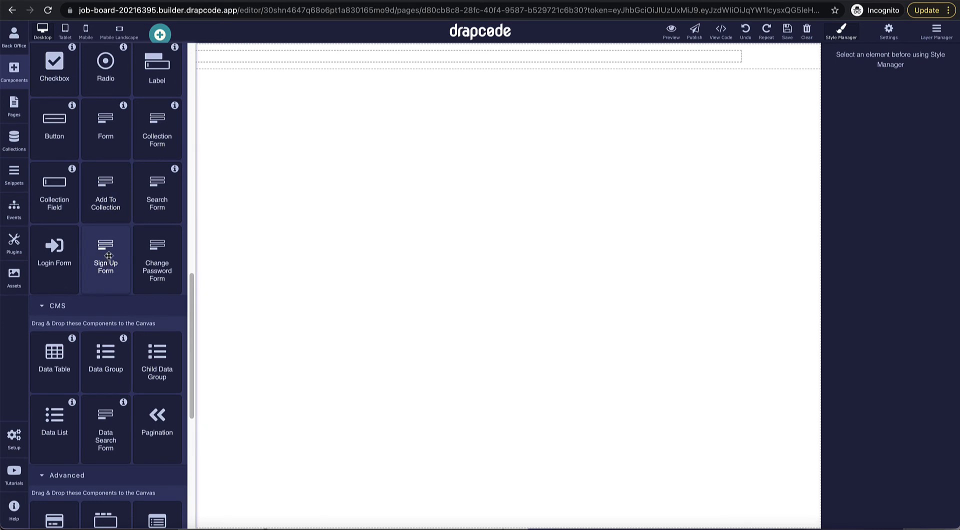
drag(104, 255, 428, 55)
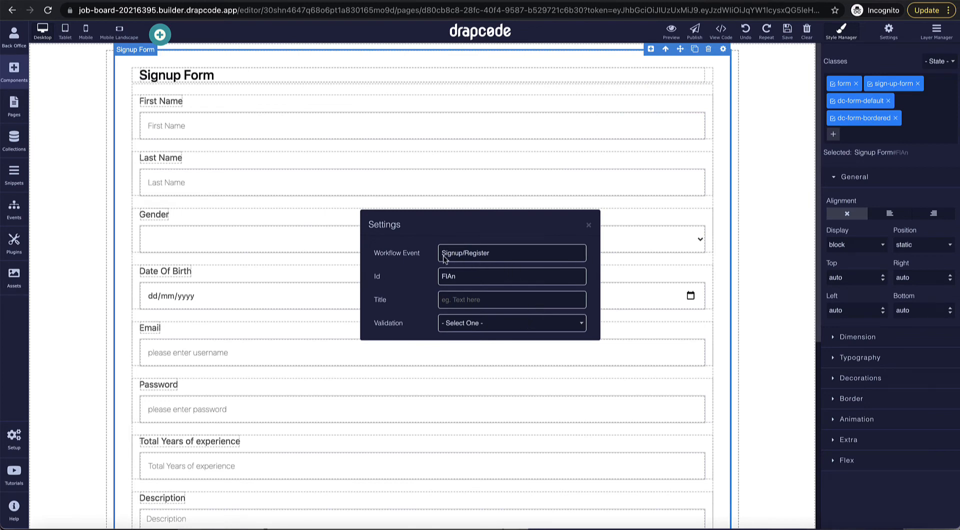
click(589, 225)
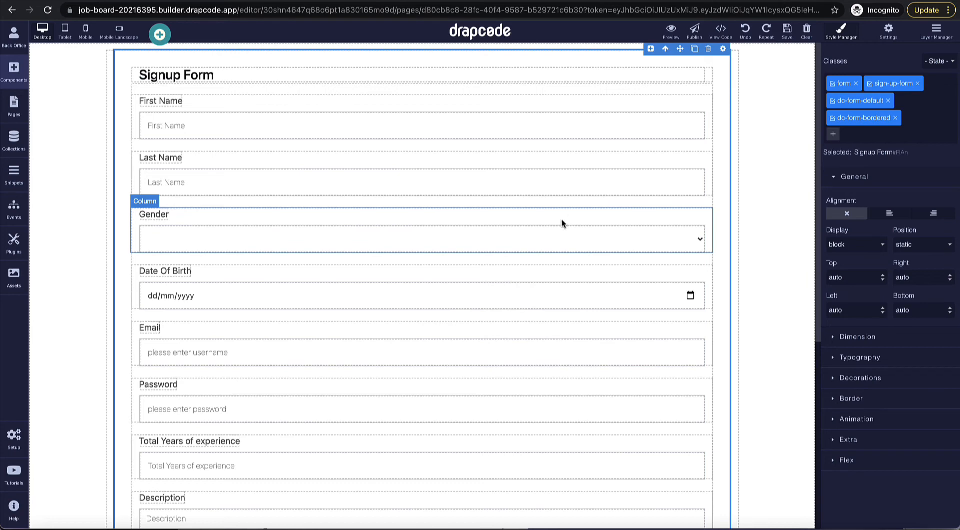
Step: Review the page and select the section holding the new sign-up form
scroll(562, 222, down, 2)
scroll(562, 220, down, 4)
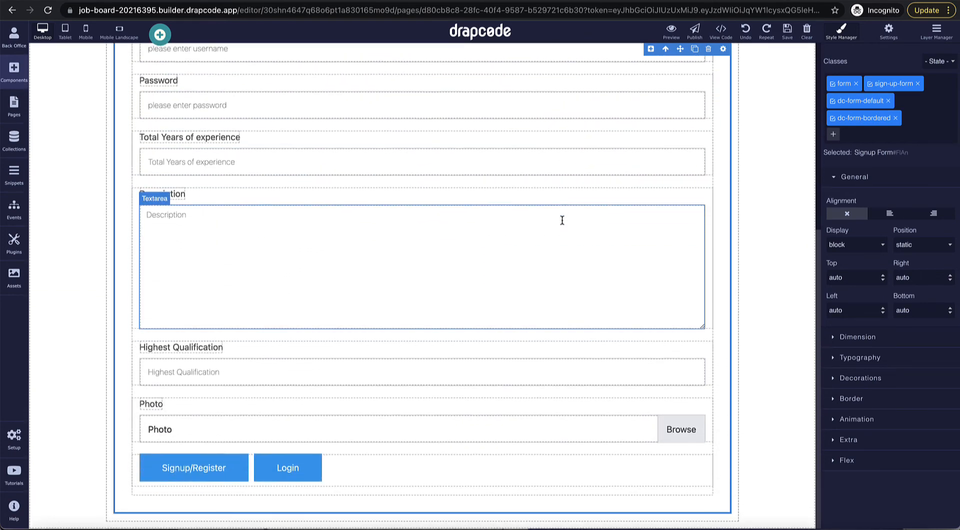
scroll(562, 220, up, 6)
click(716, 170)
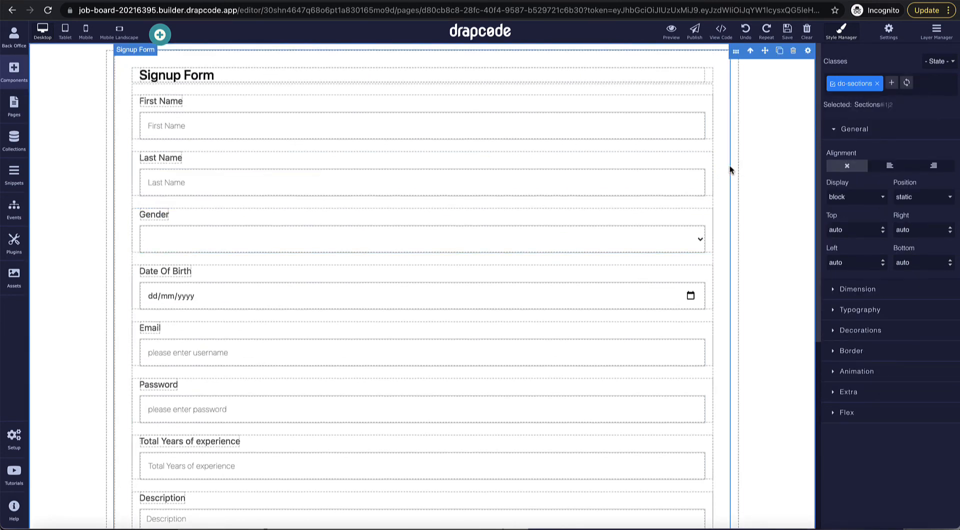
click(13, 115)
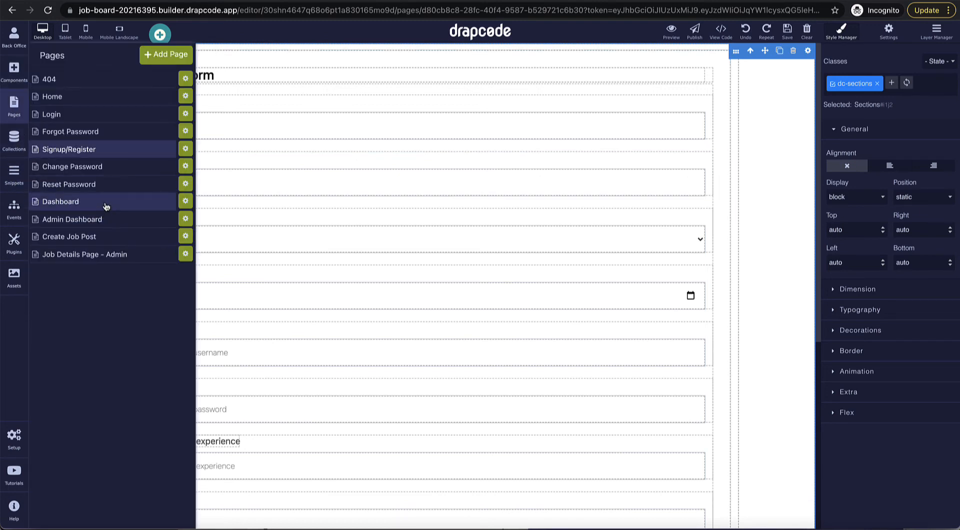
Step: Add a Snippet to the Dashboard page set to the Applicant Header navbar
click(148, 207)
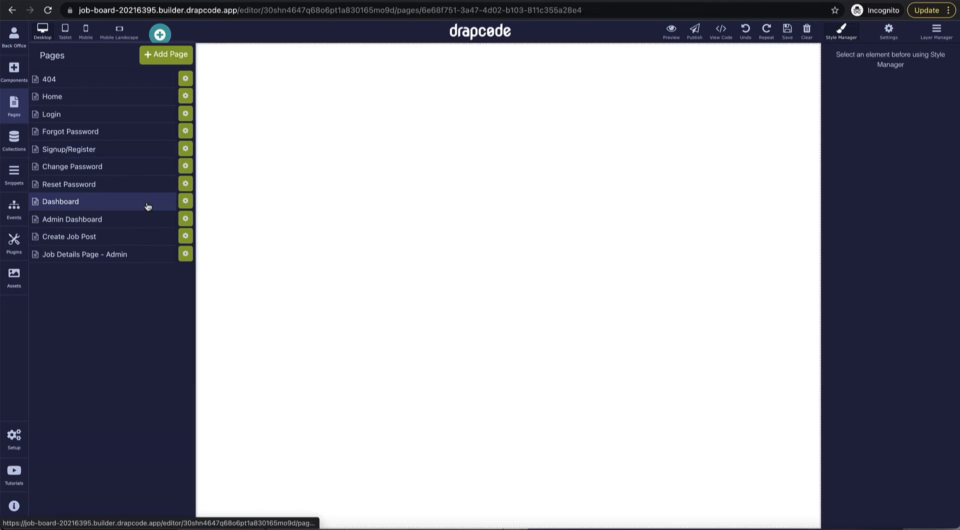
click(12, 83)
scroll(97, 280, down, 2)
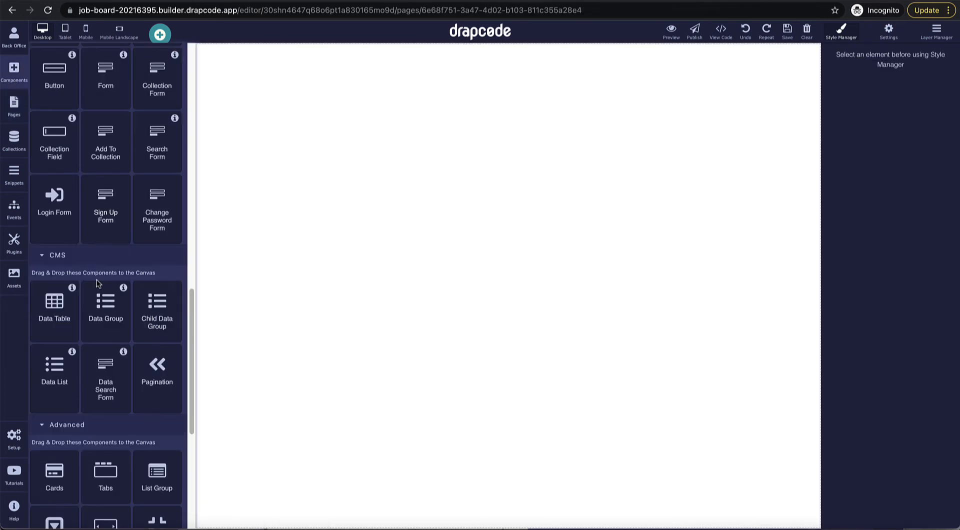
scroll(97, 280, up, 2)
scroll(97, 280, down, 2)
scroll(97, 280, down, 3)
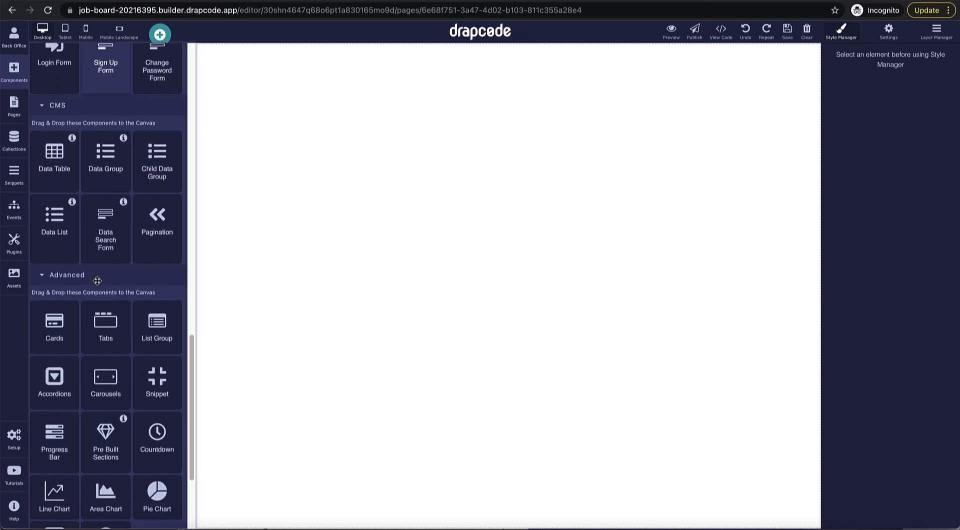
drag(157, 330, 282, 255)
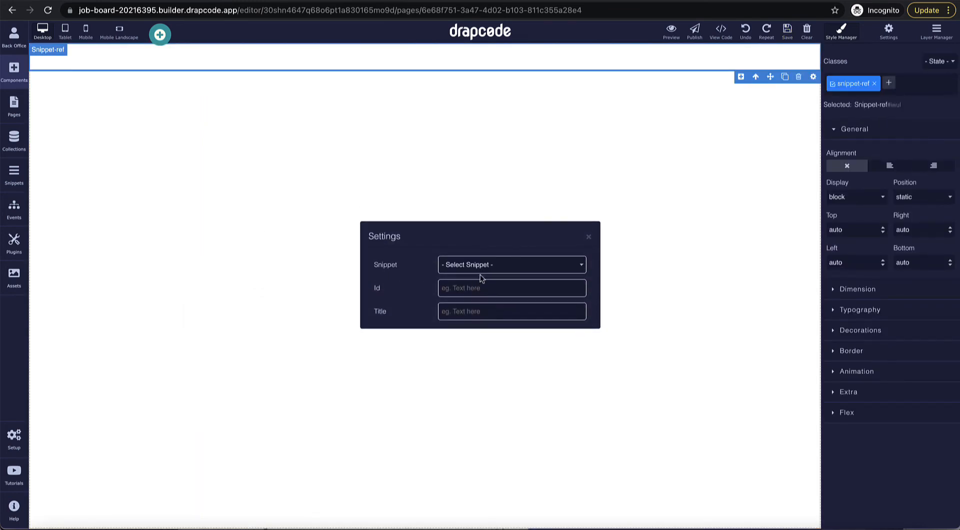
click(480, 266)
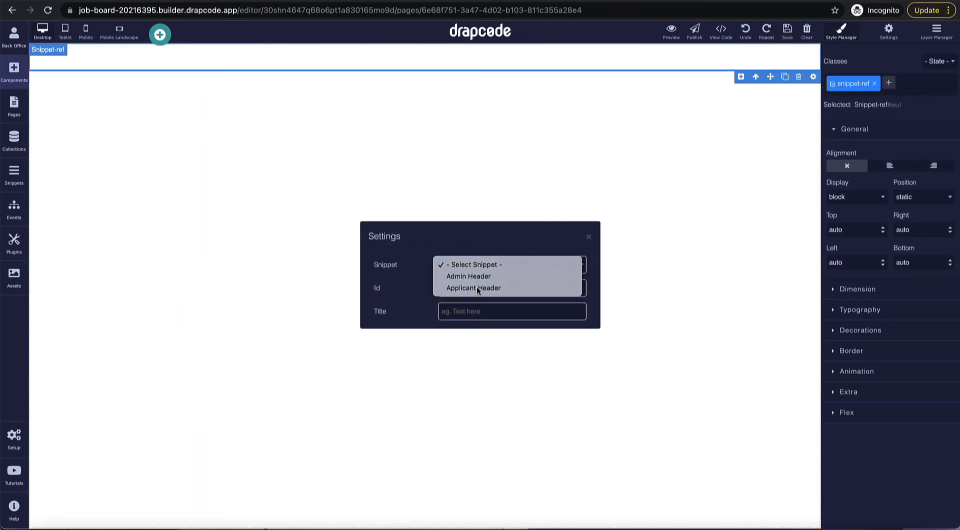
click(478, 289)
click(589, 239)
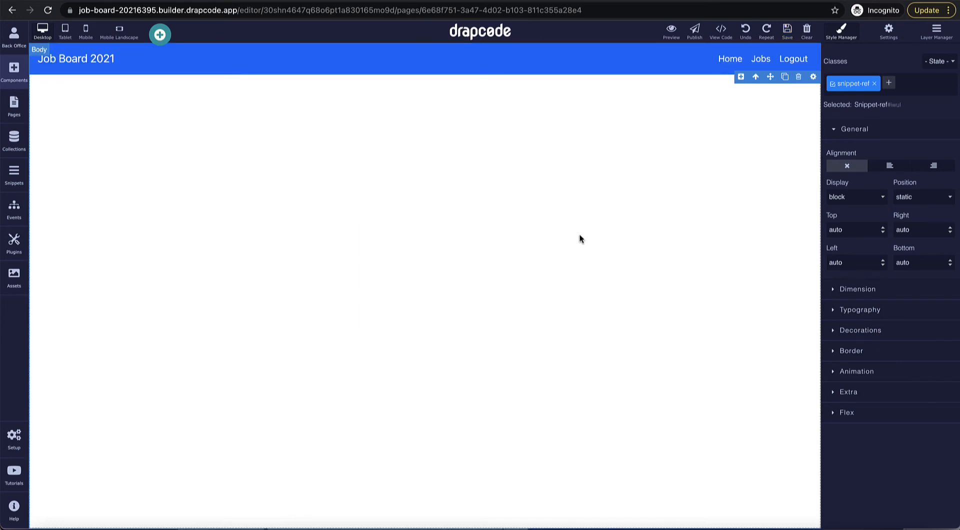
click(583, 212)
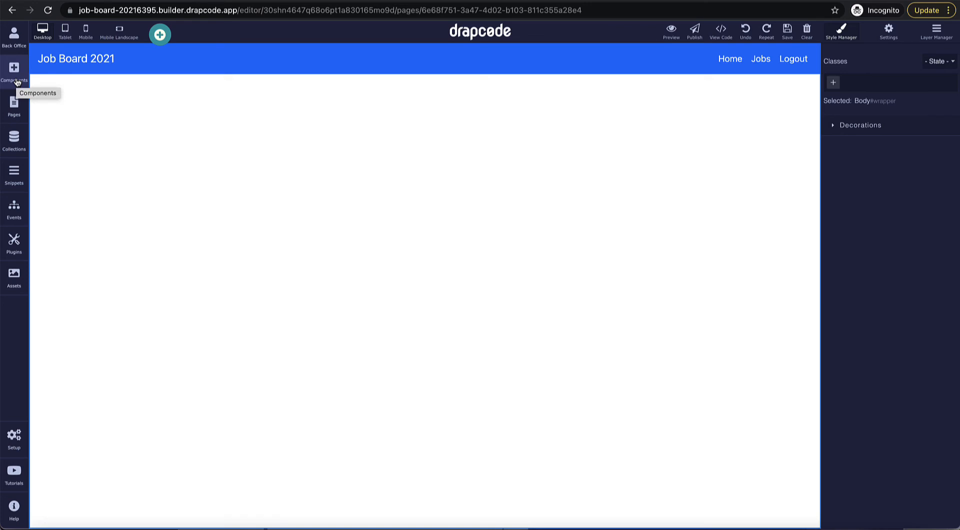
Step: Create a new page named 'Job List'
click(15, 107)
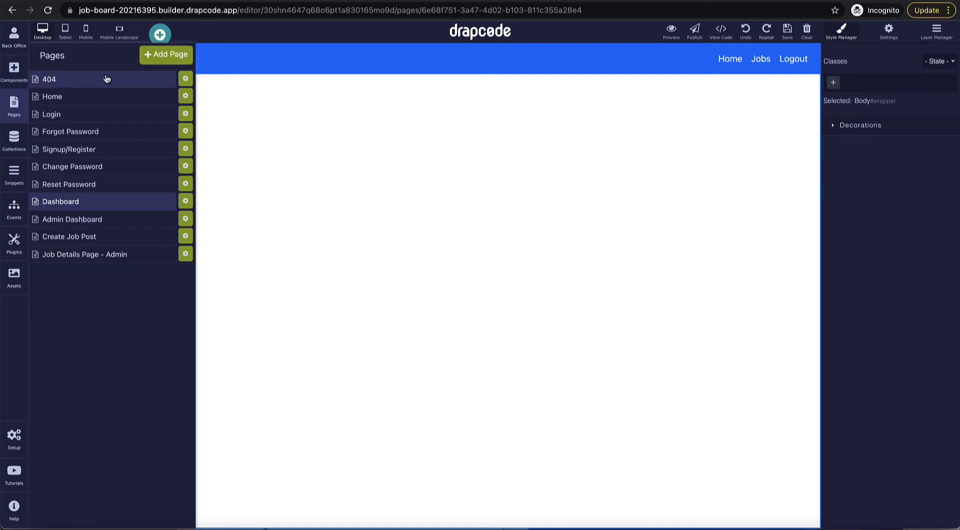
click(166, 54)
click(286, 135)
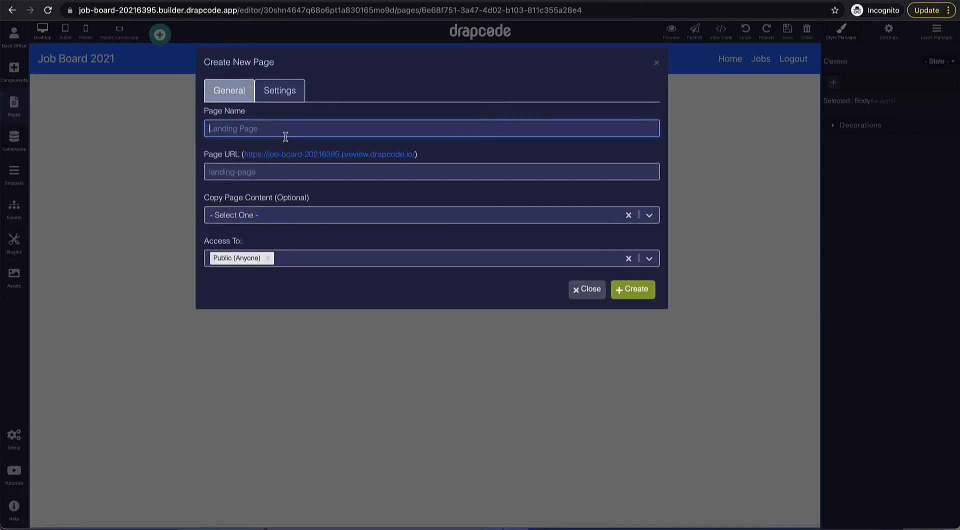
text(Job List)
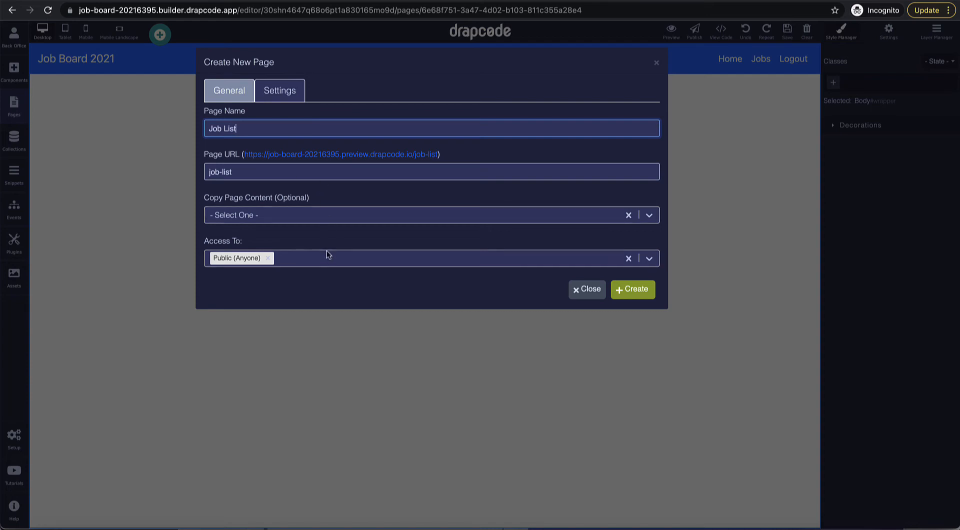
click(644, 295)
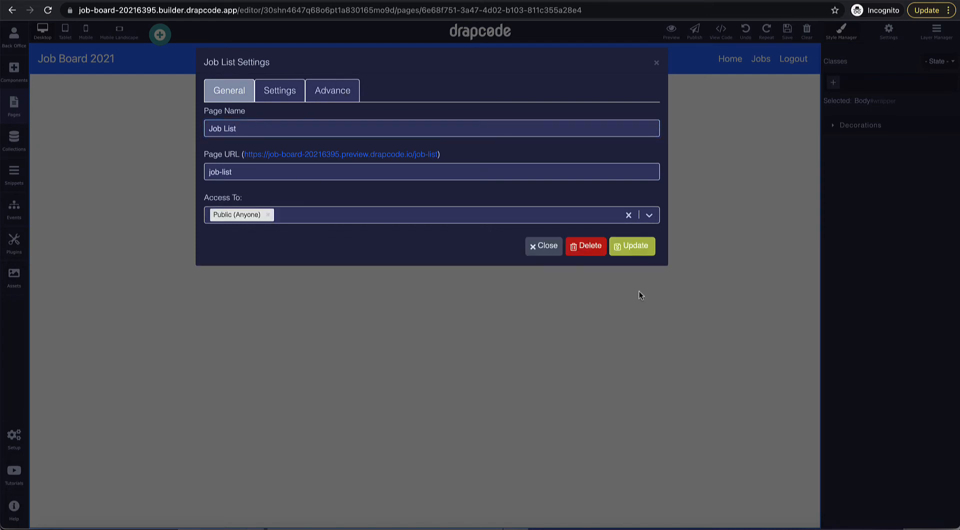
click(656, 64)
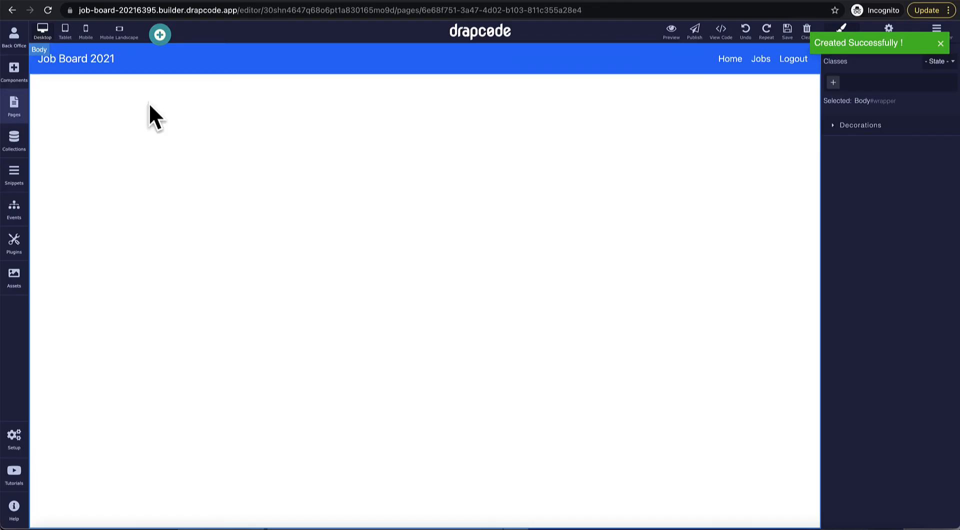
Step: Create a page named 'Job Details Public' with the URL job-details
click(19, 108)
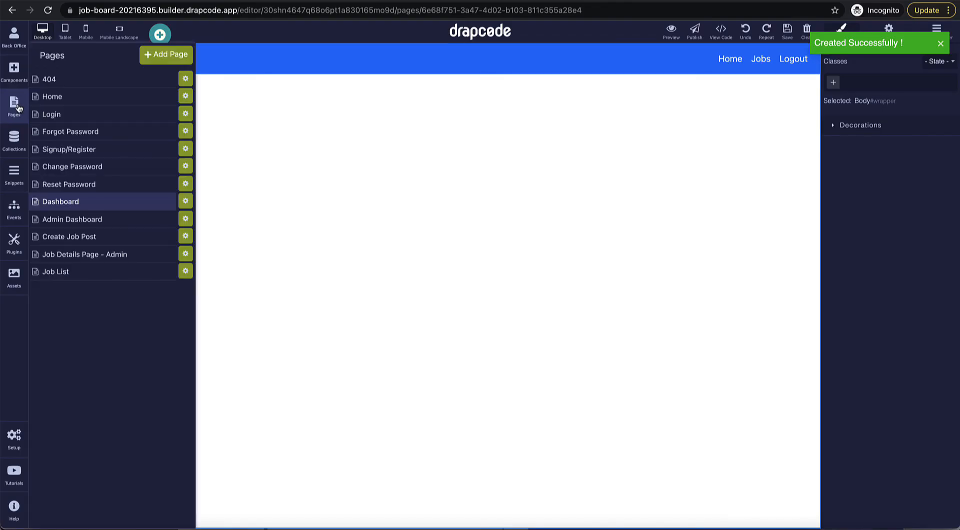
click(165, 54)
click(247, 123)
text(Job )
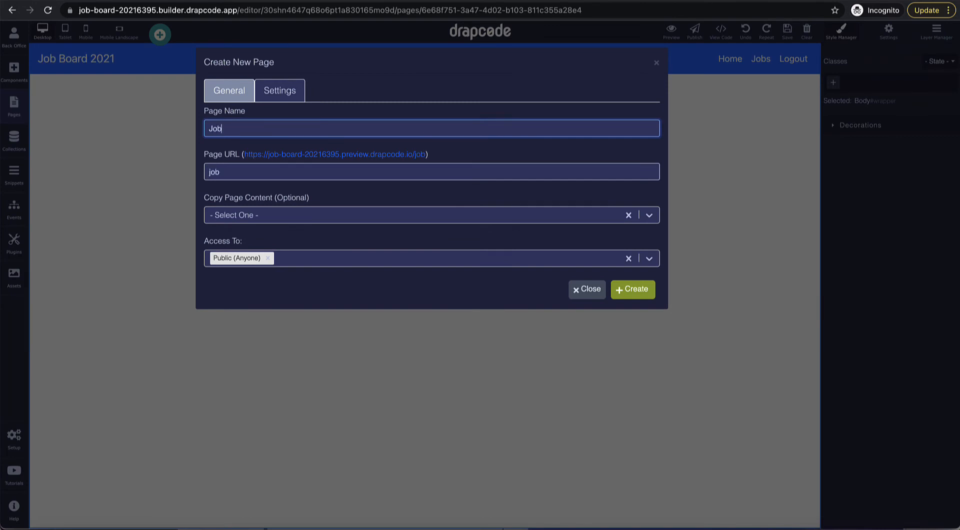
text(Details Pub)
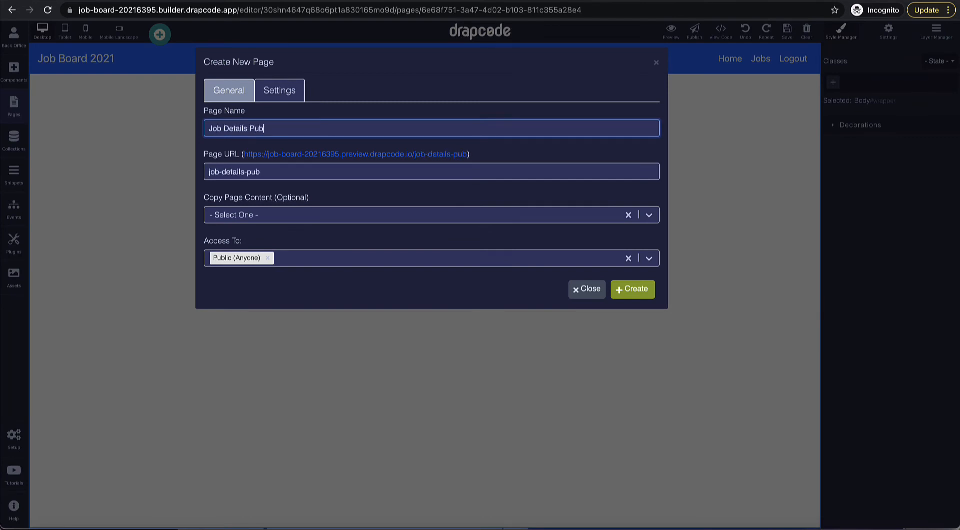
text(llic)
key(BackSpace)
double_click(262, 174)
key(BackSpace)
key(BackSpace)
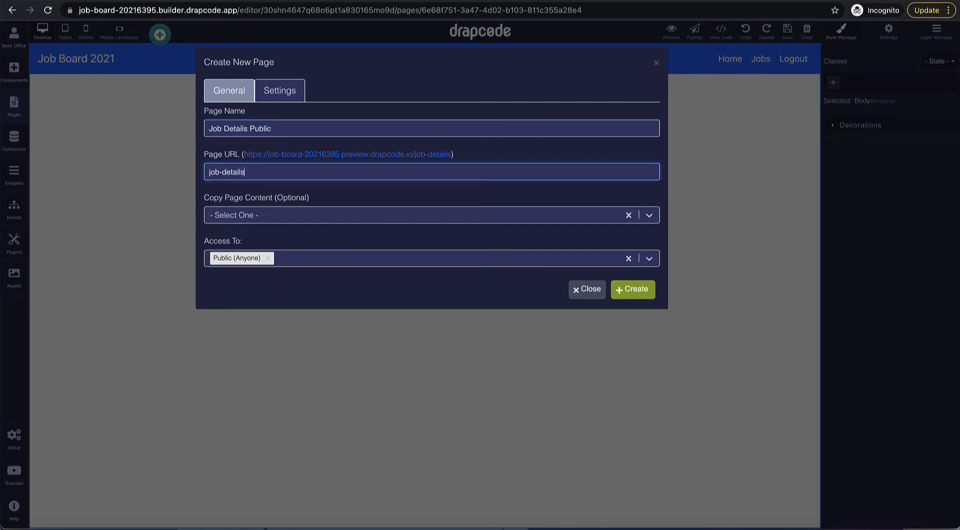
click(635, 290)
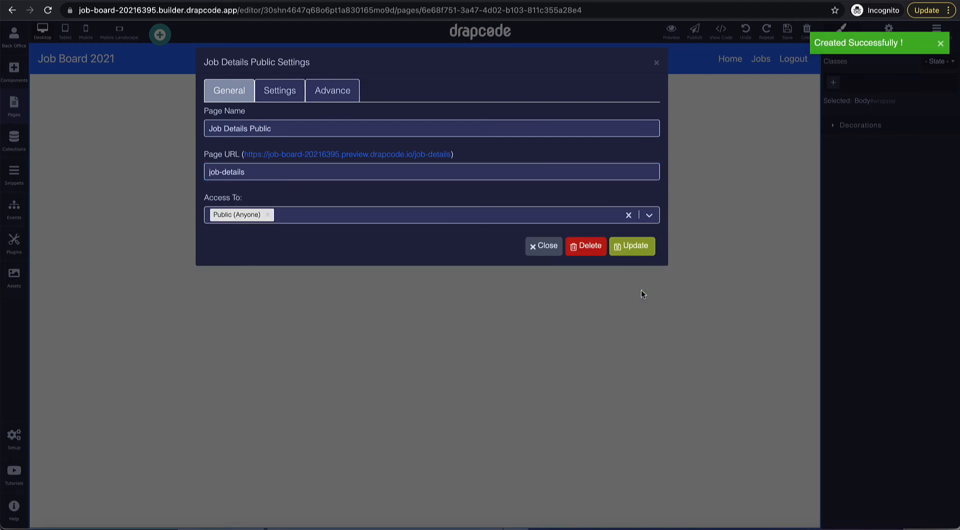
click(657, 64)
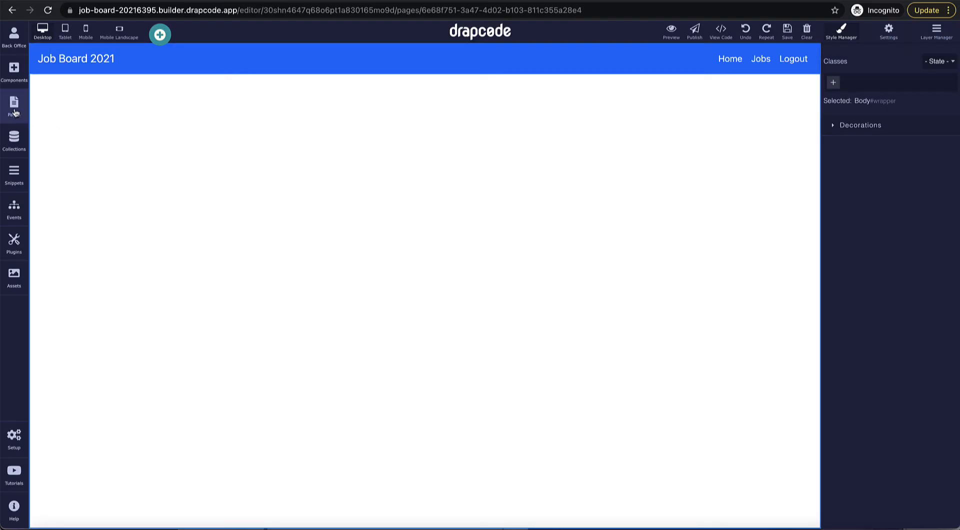
click(14, 106)
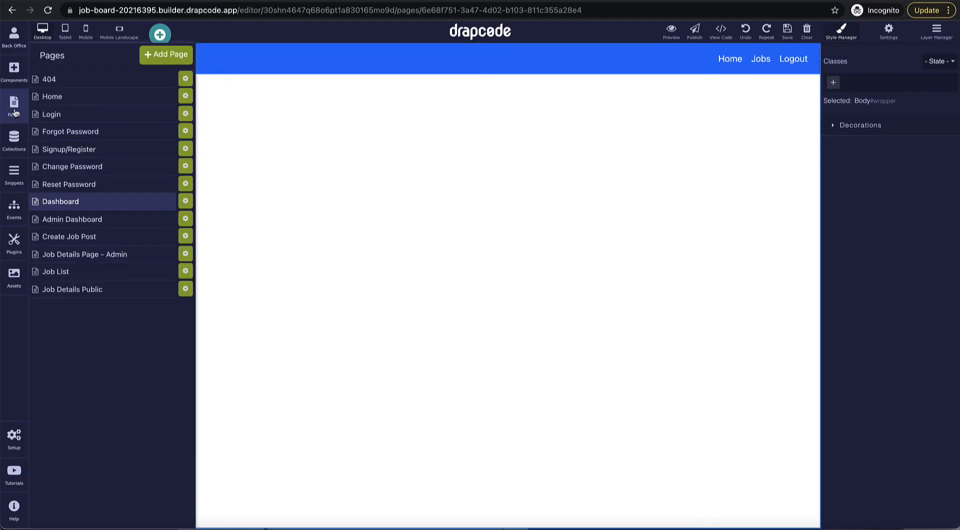
Step: Add a Navbar to the Job List page and change its brand text to 'Job Board 2021'
click(99, 277)
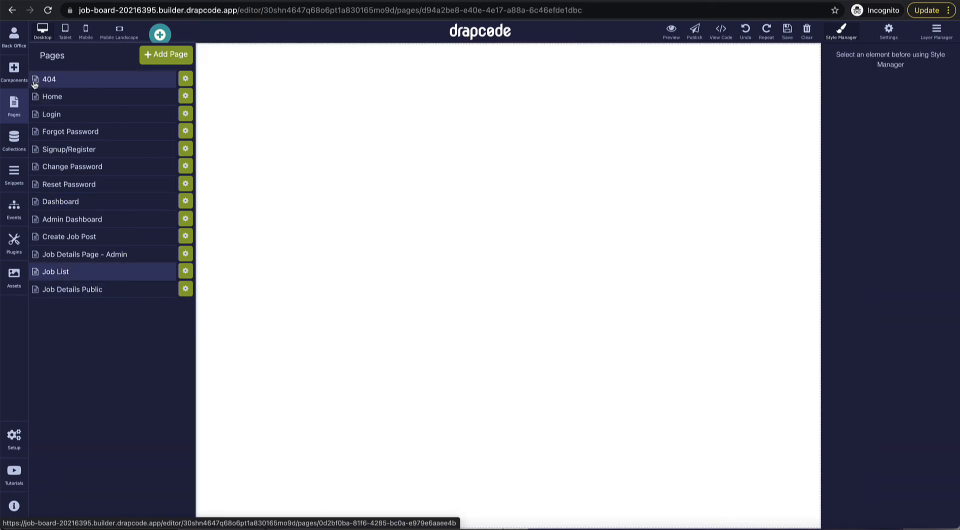
click(19, 74)
scroll(90, 169, up, 10)
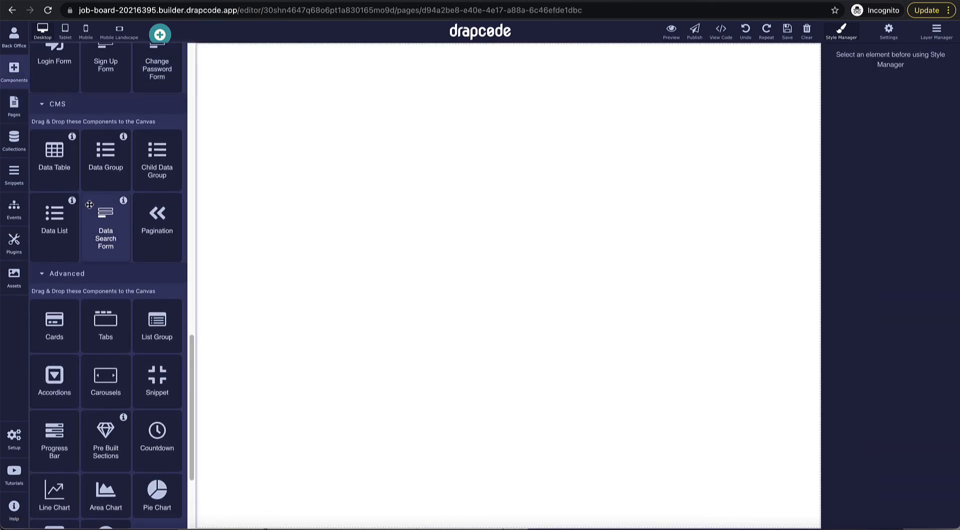
drag(58, 123, 328, 160)
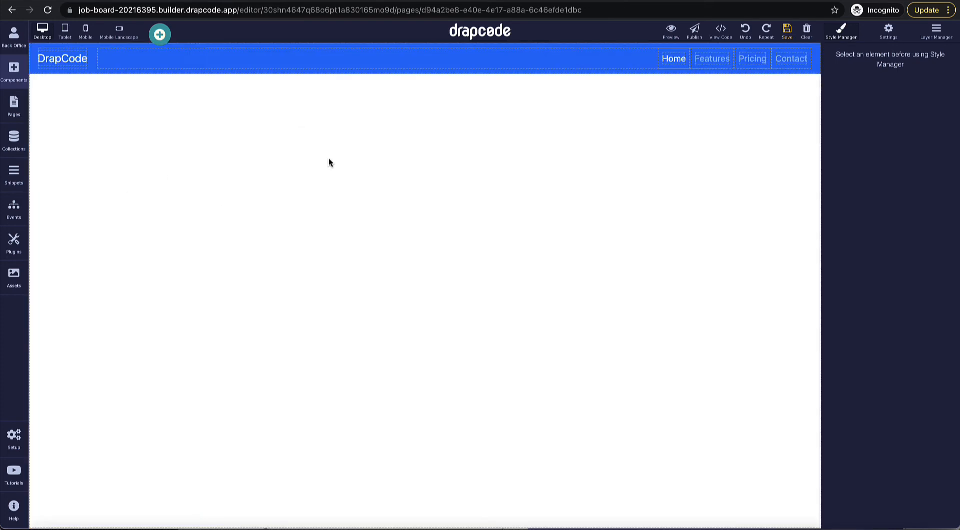
double_click(76, 65)
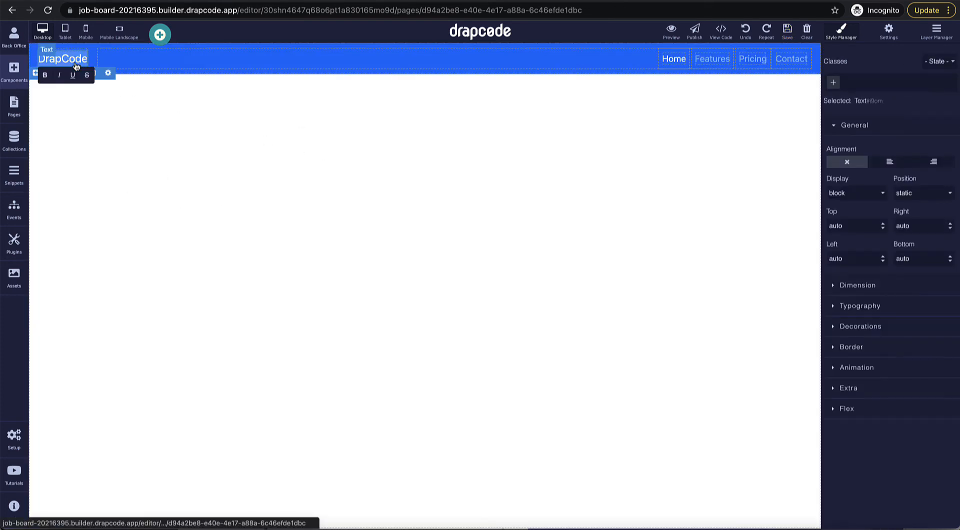
text(Job Boa)
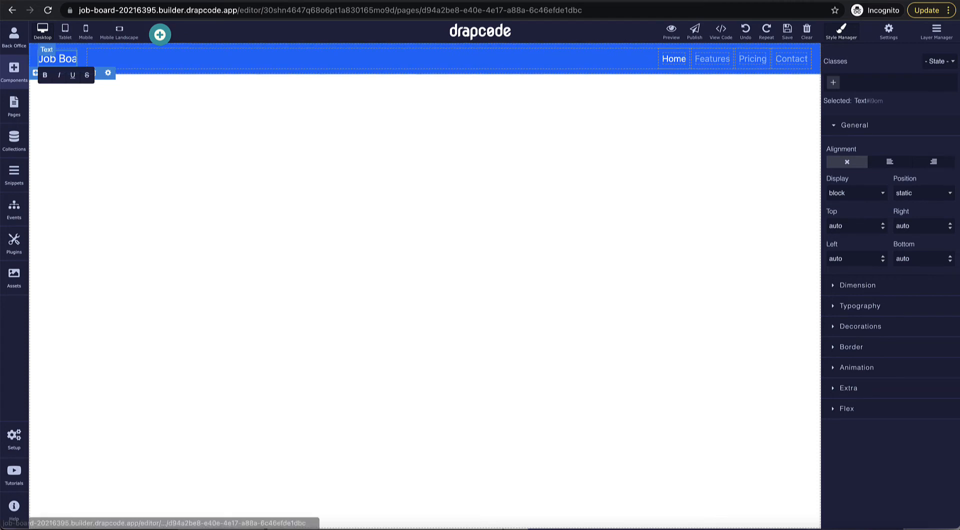
text(rd 2021)
click(73, 118)
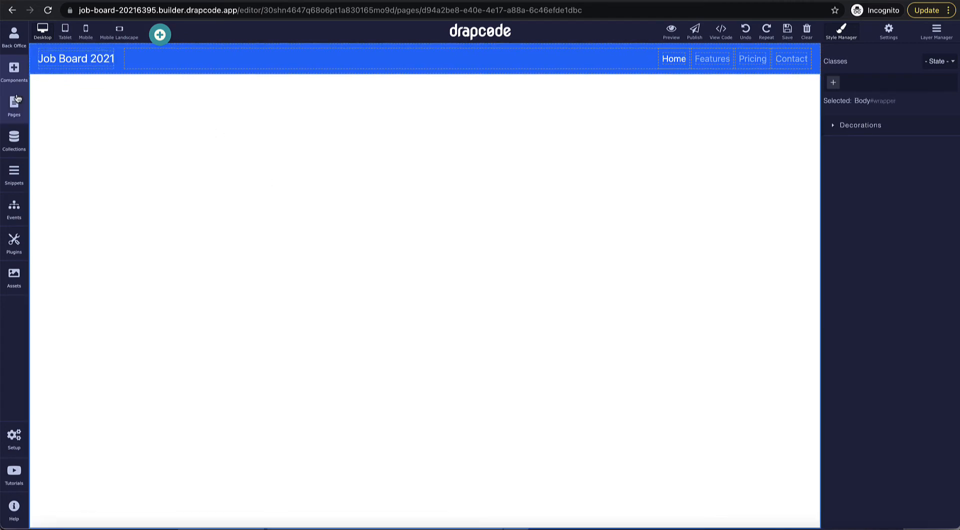
Step: Add a heading below the navbar reading 'Available Jobs'
click(14, 71)
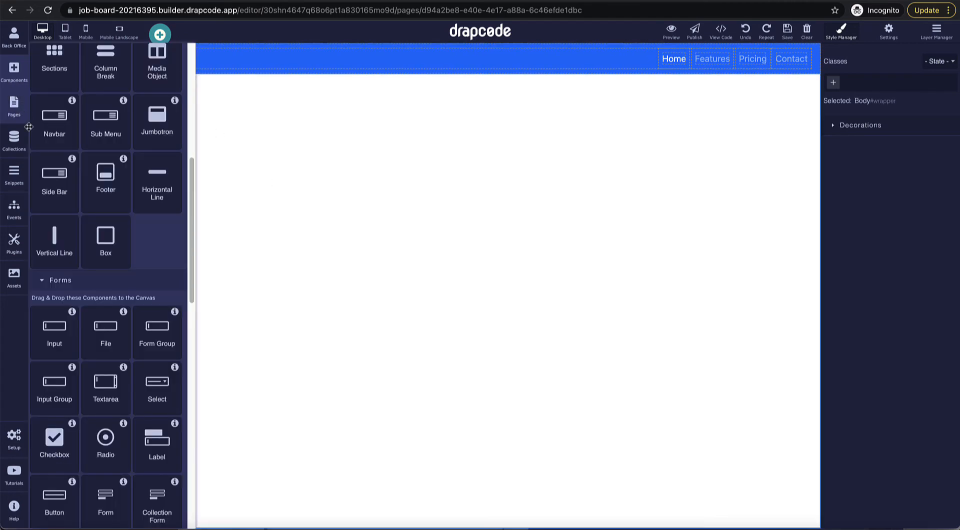
scroll(92, 165, up, 8)
drag(105, 105, 207, 166)
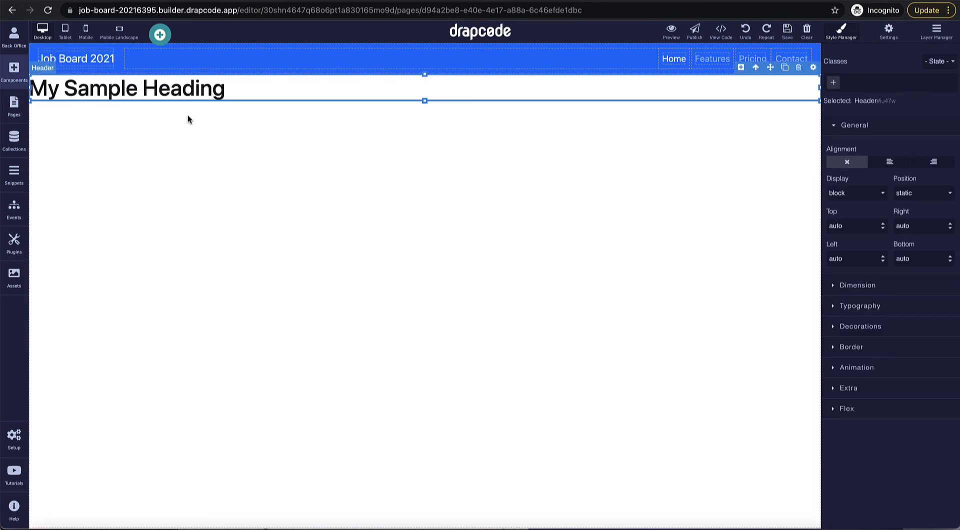
triple_click(181, 97)
text(A)
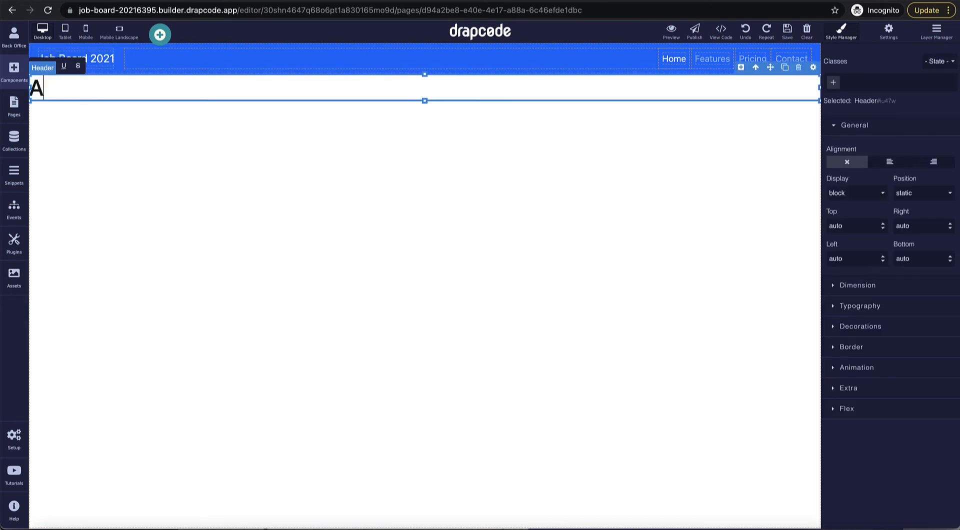
text(vailable Jobs)
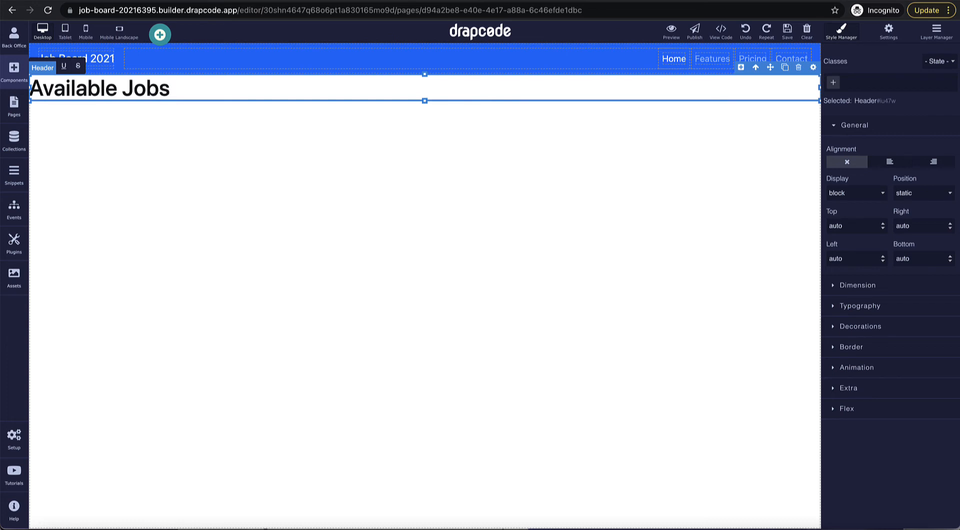
Step: Give the Available Jobs heading 50 px margins on every side
click(863, 286)
scroll(865, 286, down, 3)
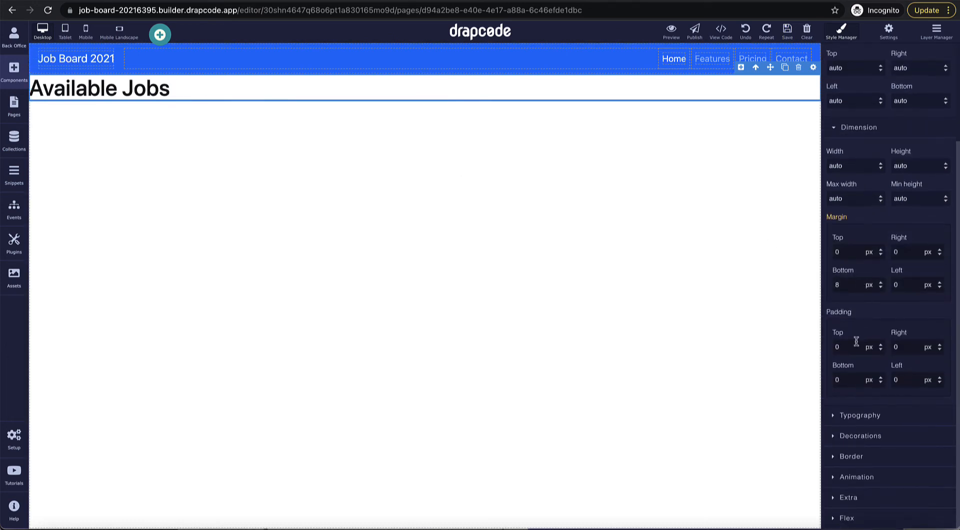
click(858, 252)
text(0)
key(Return)
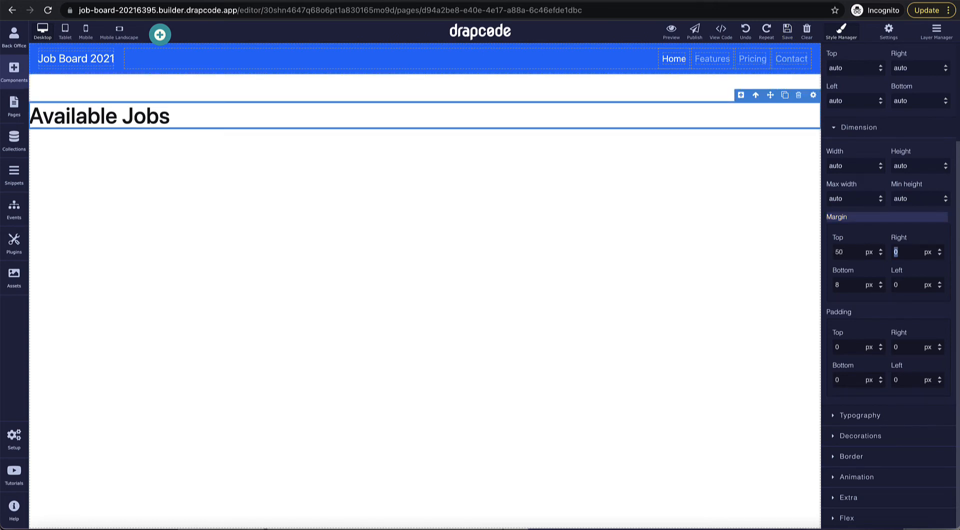
text(50)
key(Return)
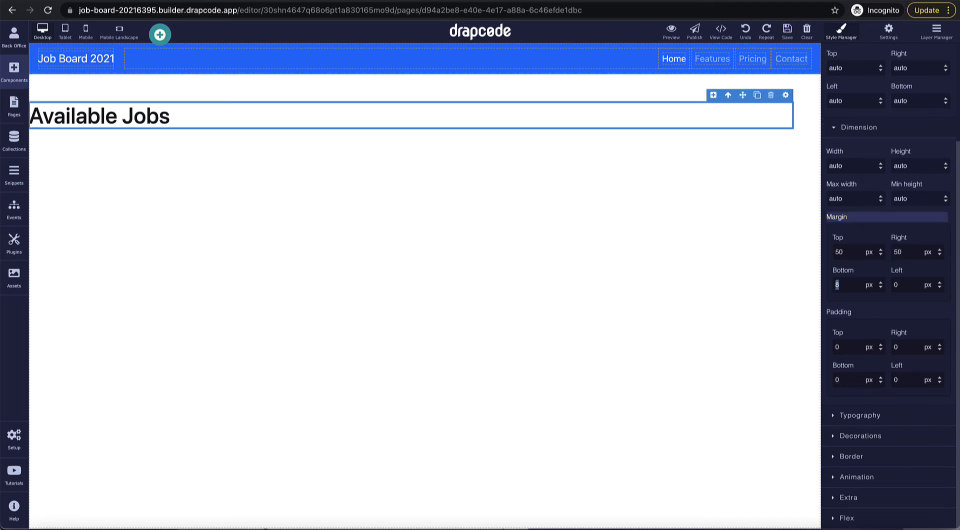
text(50)
key(Return)
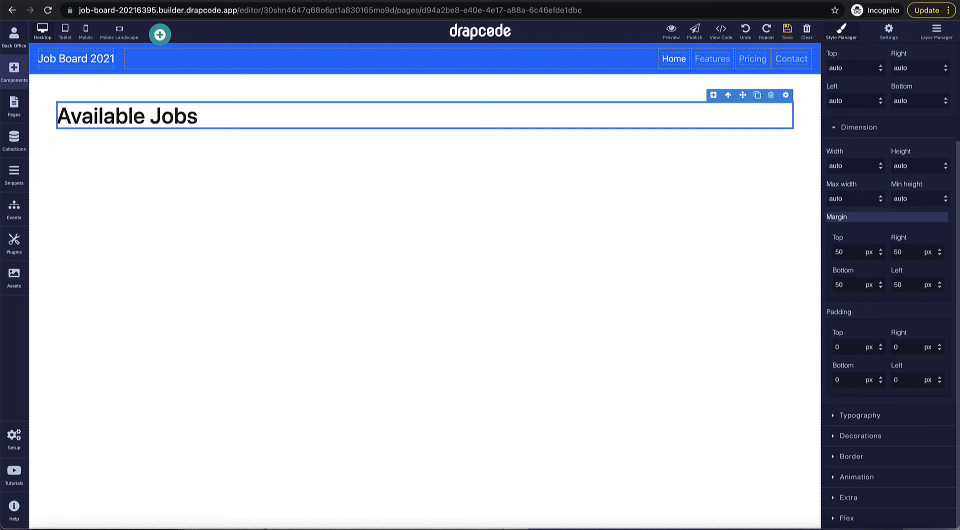
Step: Centre-align the Available Jobs heading text
click(881, 410)
scroll(876, 409, down, 4)
click(879, 417)
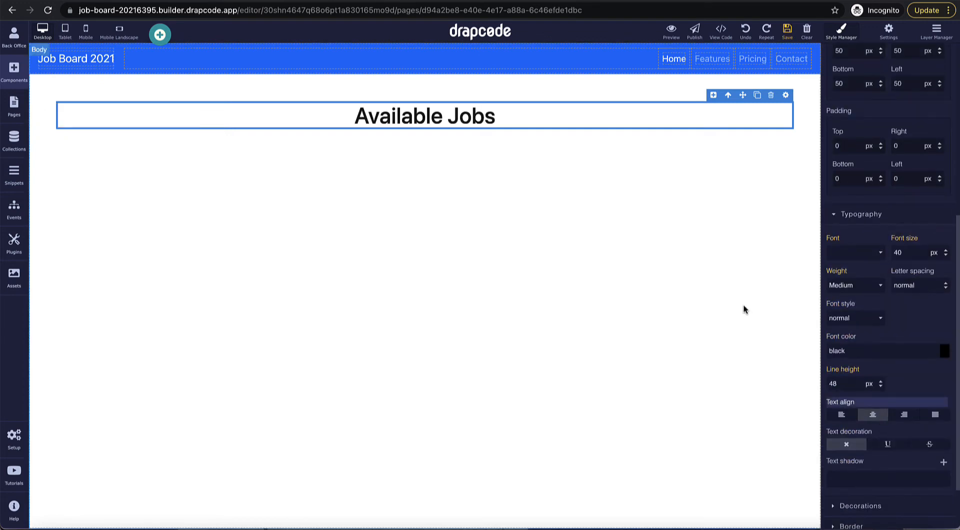
click(413, 225)
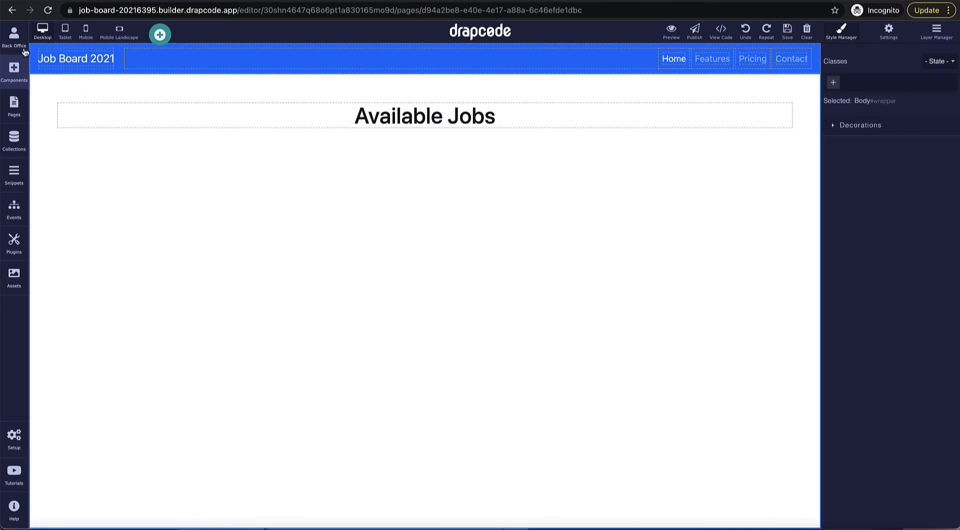
Step: Add a Data Group under the heading that gets its data from the Job Post collection
click(15, 106)
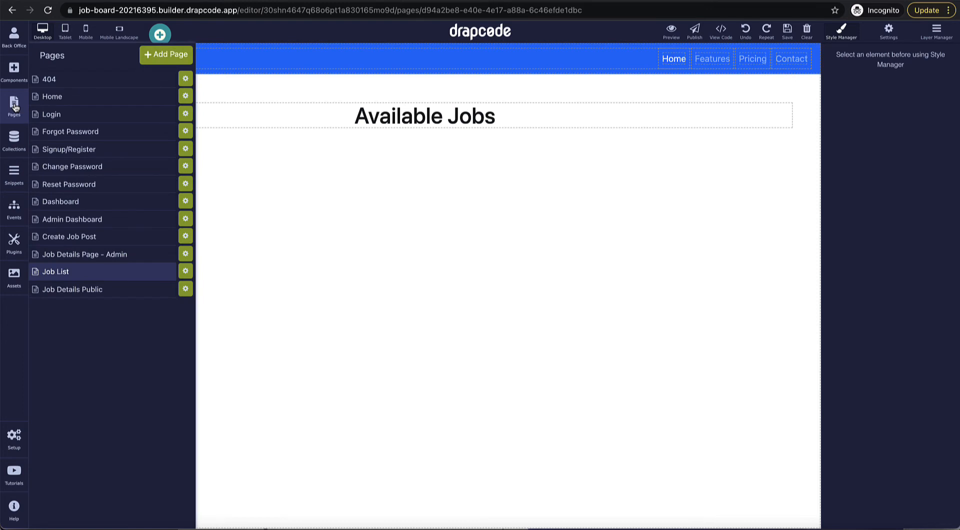
click(14, 106)
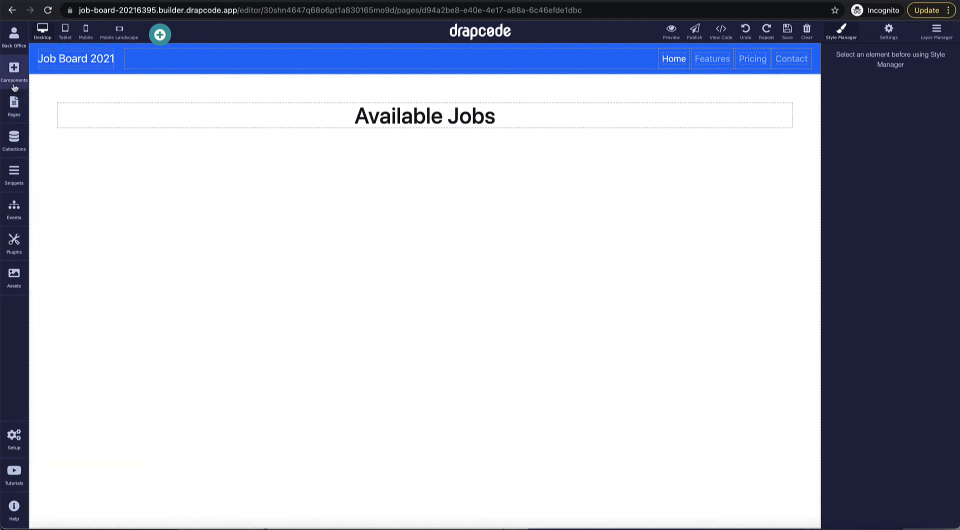
click(14, 70)
scroll(72, 289, down, 1)
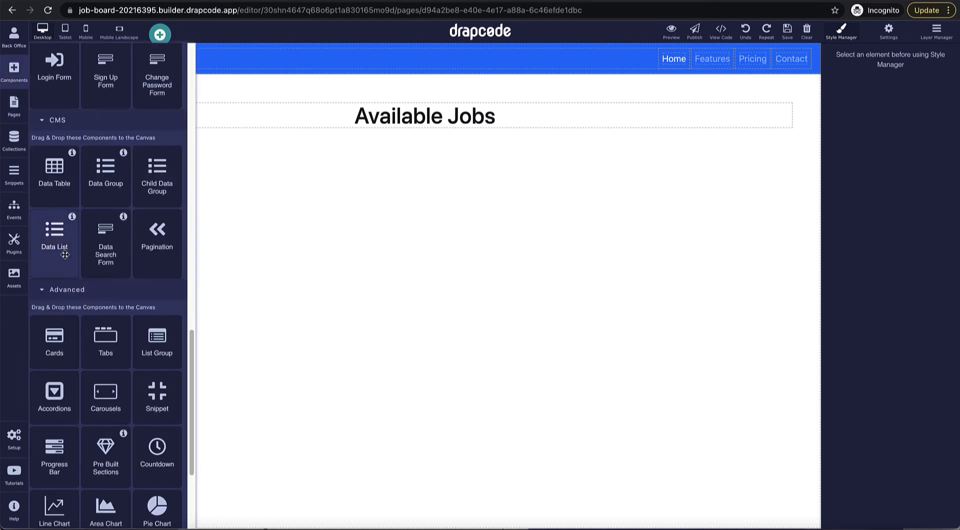
drag(111, 186, 218, 265)
click(474, 274)
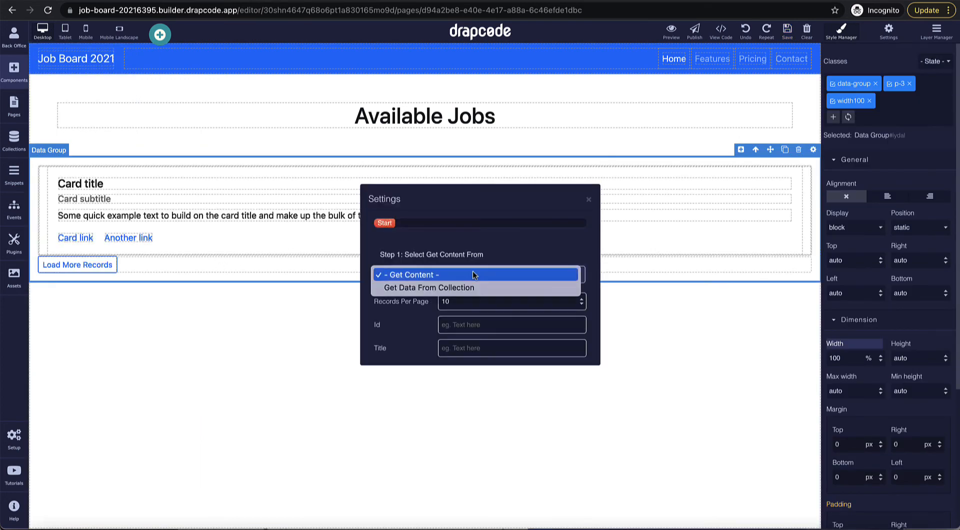
click(465, 287)
click(451, 309)
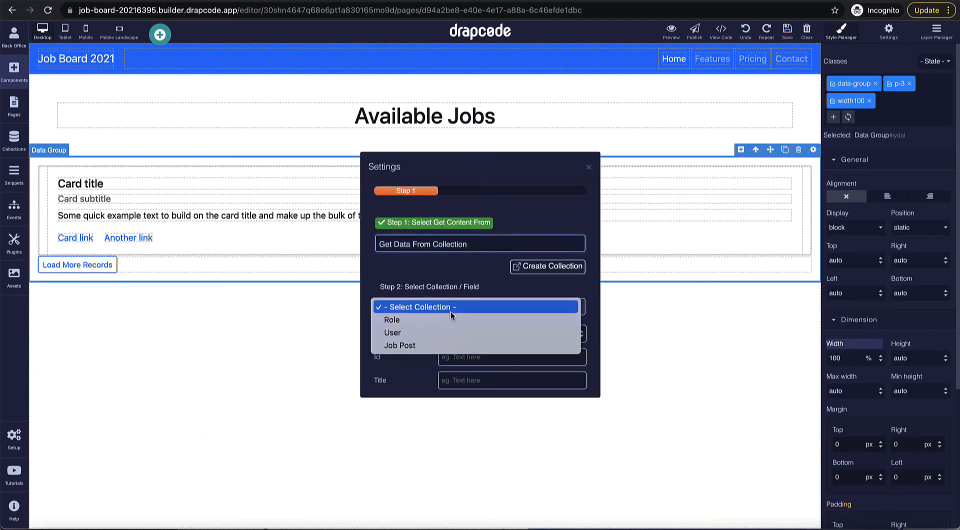
click(441, 344)
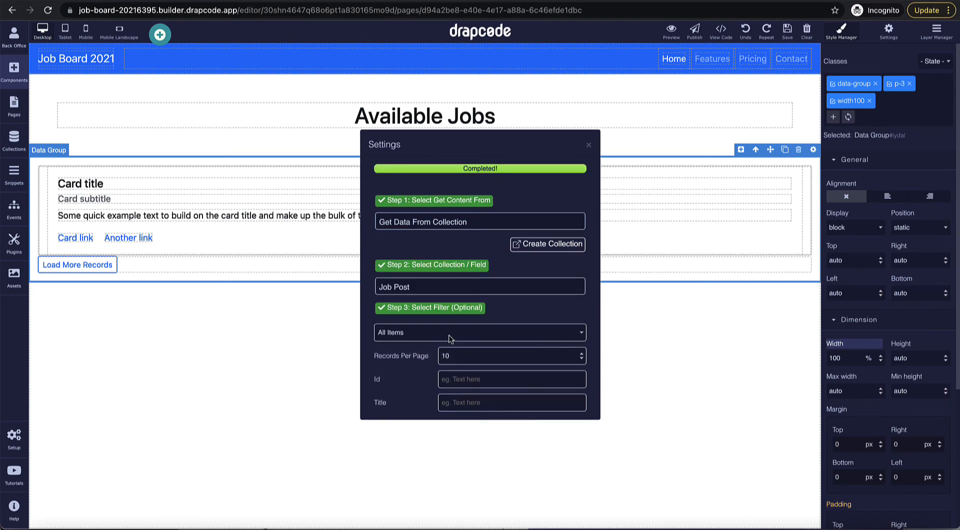
click(589, 146)
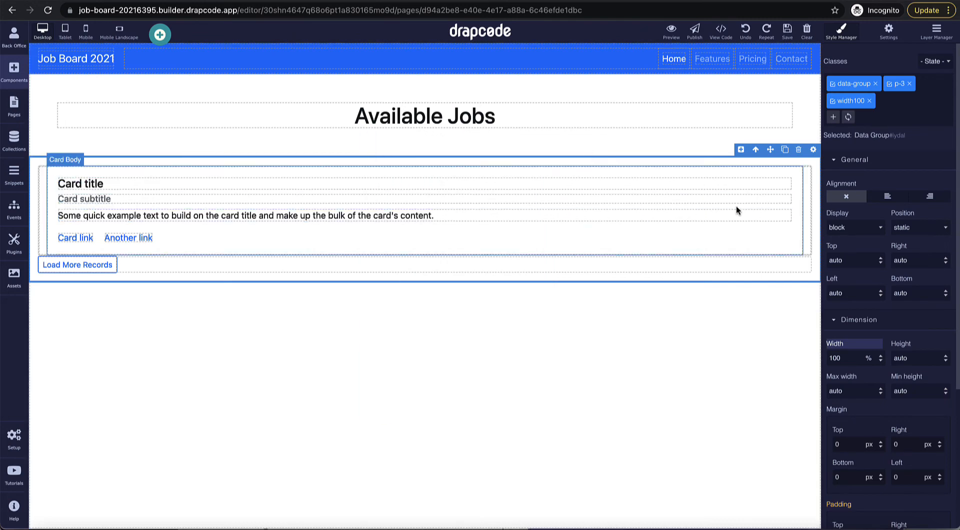
Step: Delete the data group's sample Card Body and Pagination blocks
click(799, 203)
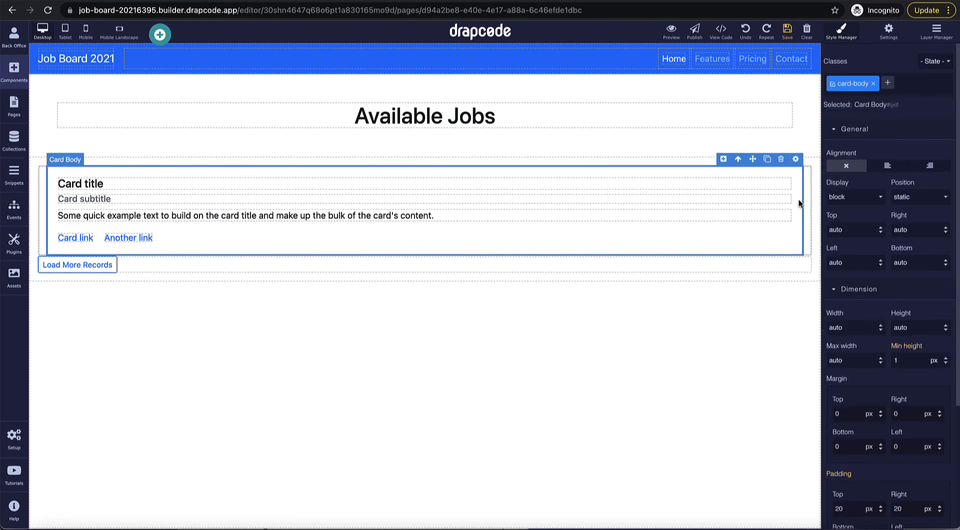
click(781, 160)
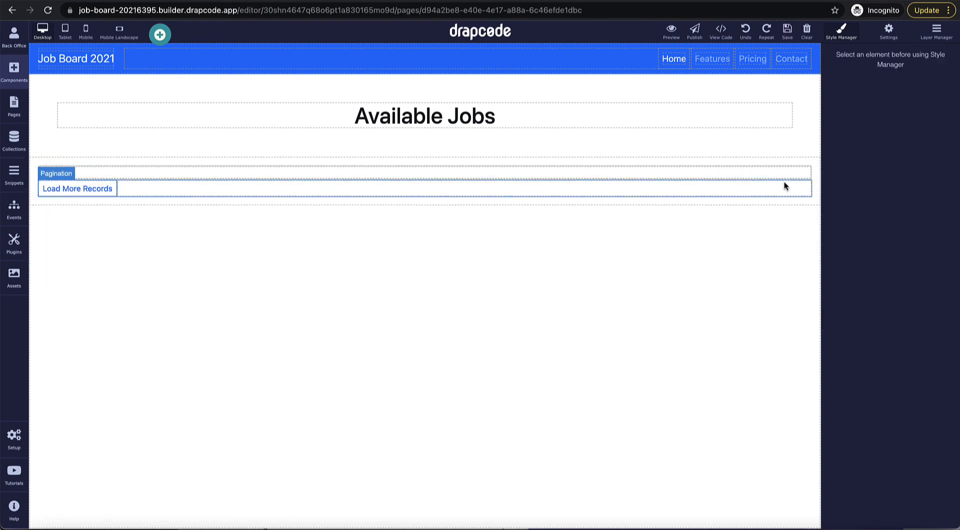
click(784, 190)
click(790, 170)
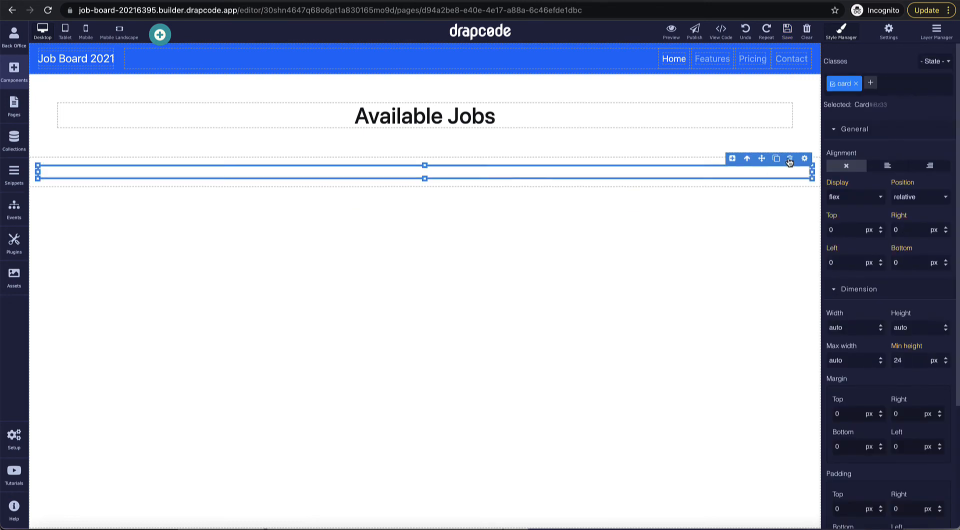
click(776, 167)
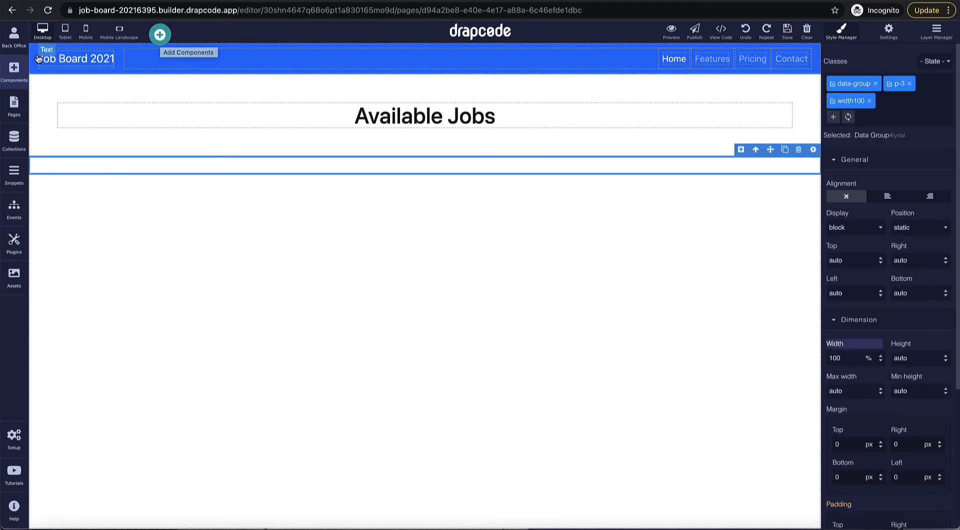
Step: Insert a horizontal product card template below the Available Jobs heading
click(14, 70)
scroll(65, 252, down, 1)
scroll(65, 253, down, 3)
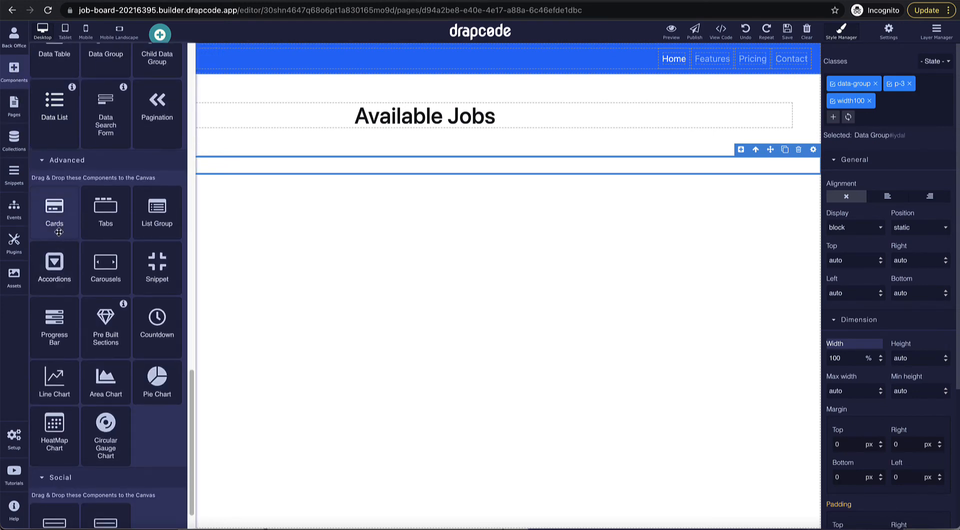
drag(55, 220, 285, 168)
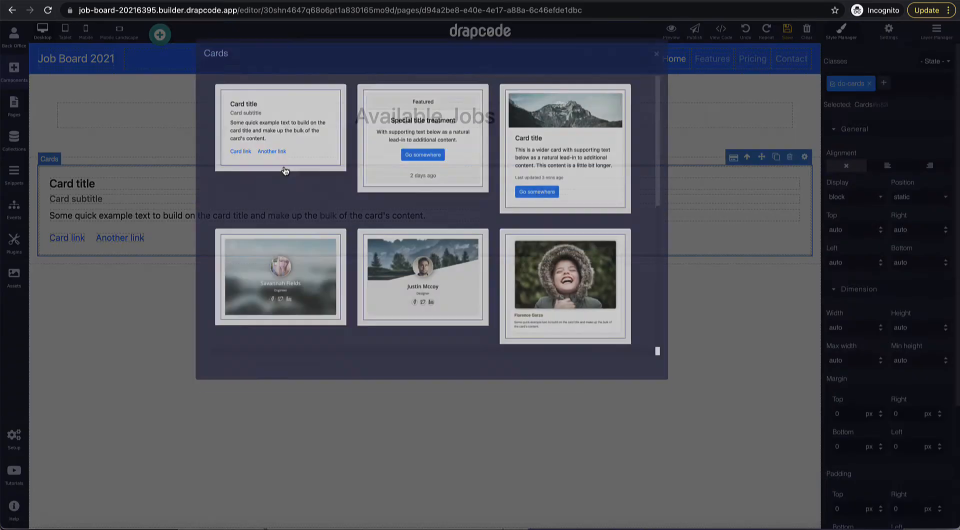
scroll(550, 197, down, 4)
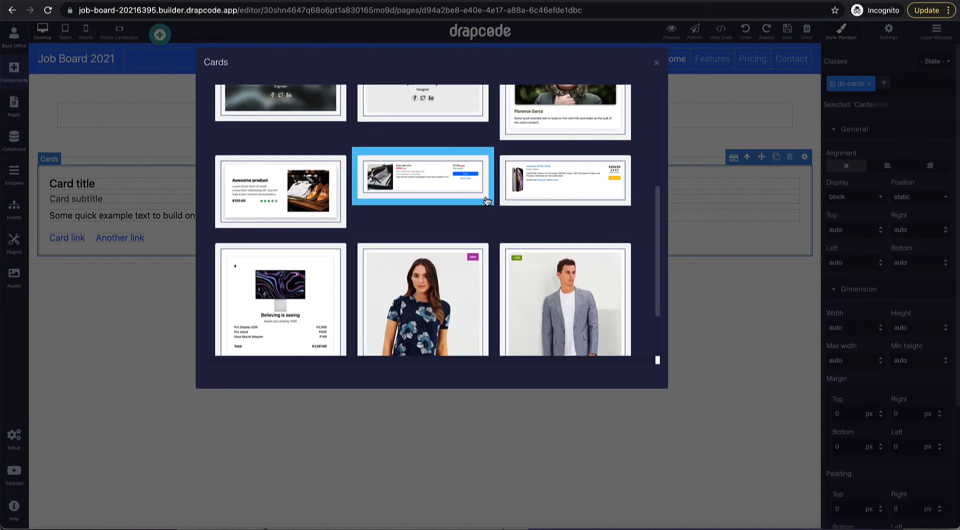
scroll(450, 210, up, 1)
click(444, 227)
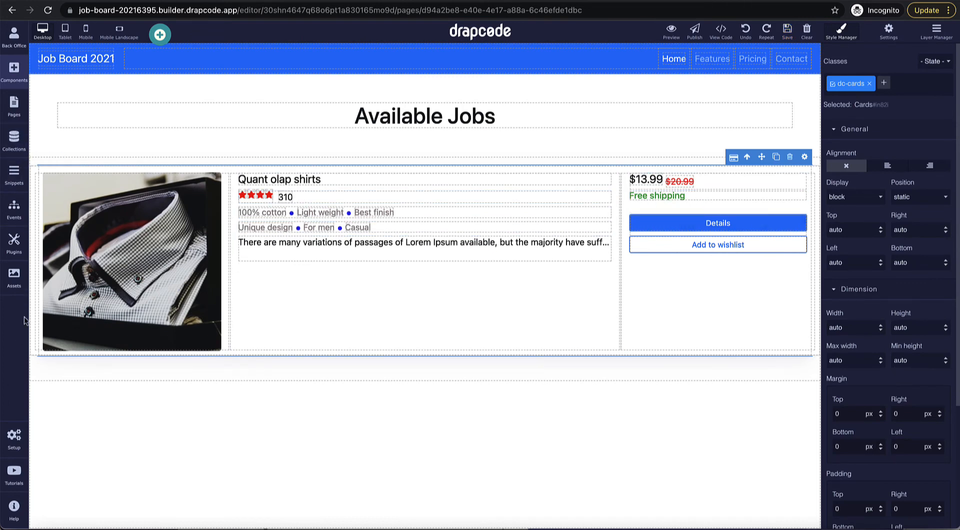
Step: Swap the card photo for the mixing-desk image and shrink it
click(84, 282)
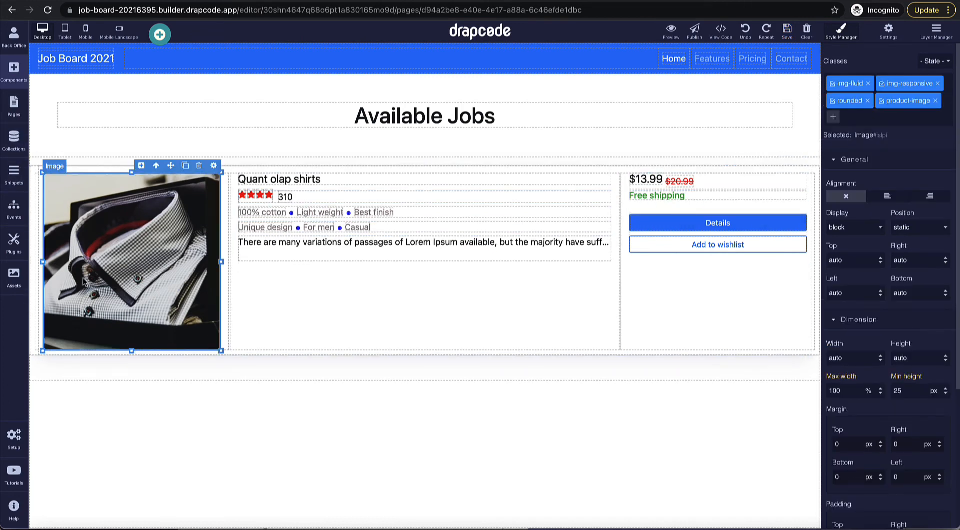
double_click(117, 256)
click(273, 145)
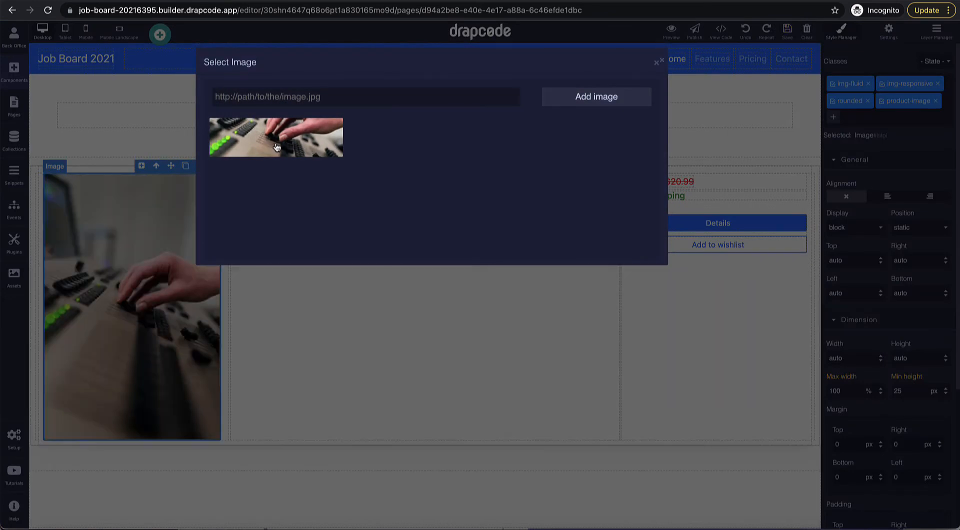
click(657, 65)
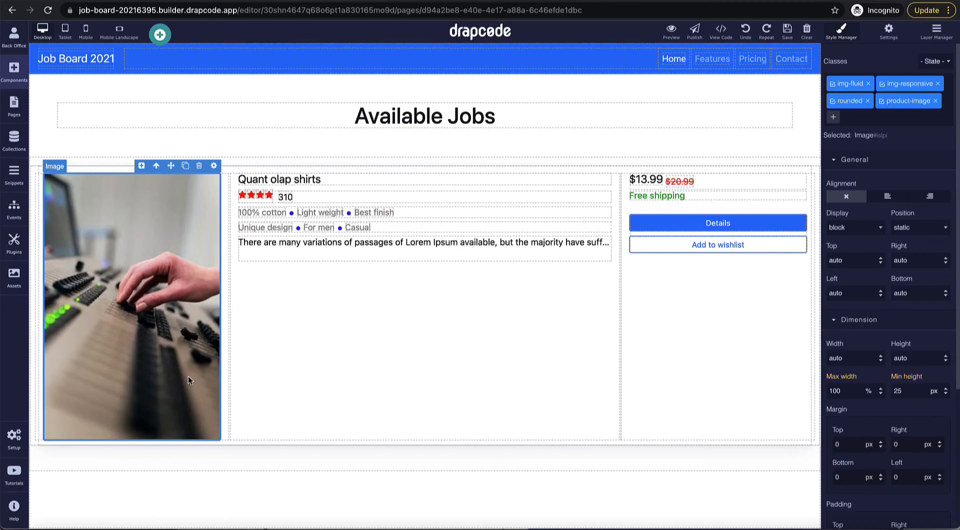
drag(220, 440, 141, 298)
Step: Delete the card's star-rating row
click(341, 198)
click(590, 184)
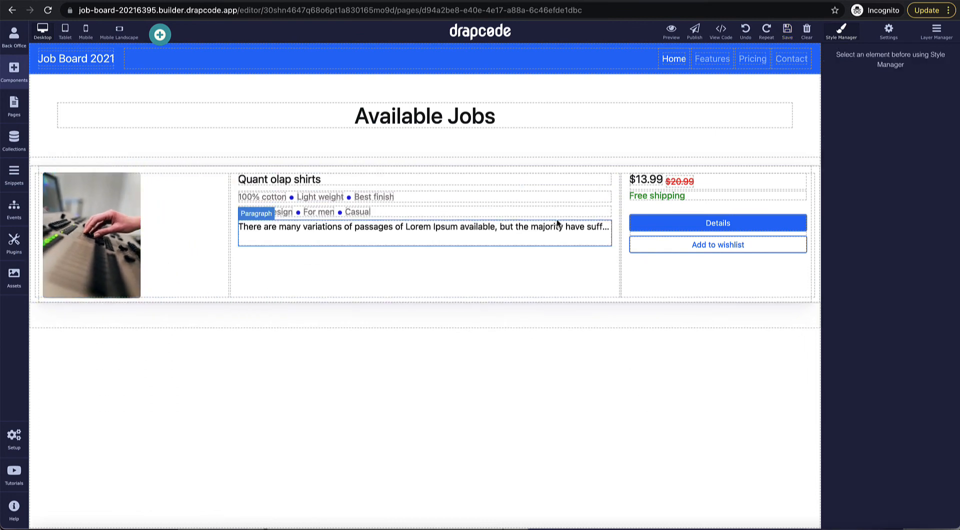
click(610, 229)
click(714, 184)
click(799, 165)
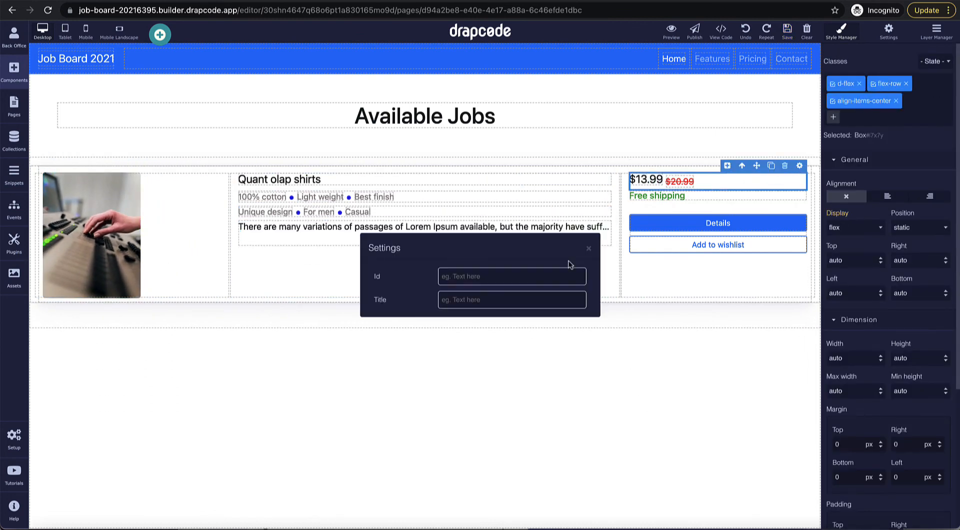
click(589, 251)
click(570, 263)
Step: Bind the card's title heading to the Job Post Title field
click(590, 256)
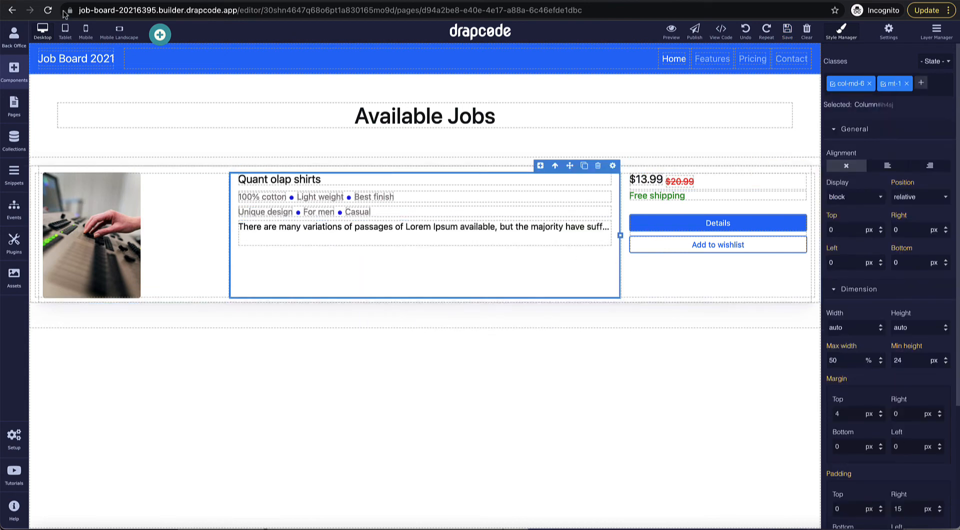
click(785, 167)
click(795, 179)
click(799, 166)
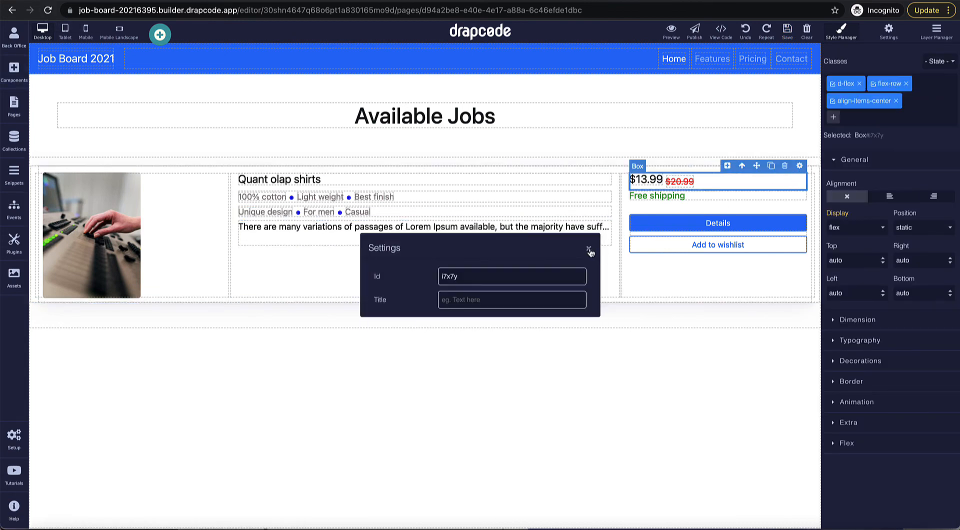
click(589, 251)
click(605, 159)
click(602, 170)
click(603, 177)
click(604, 166)
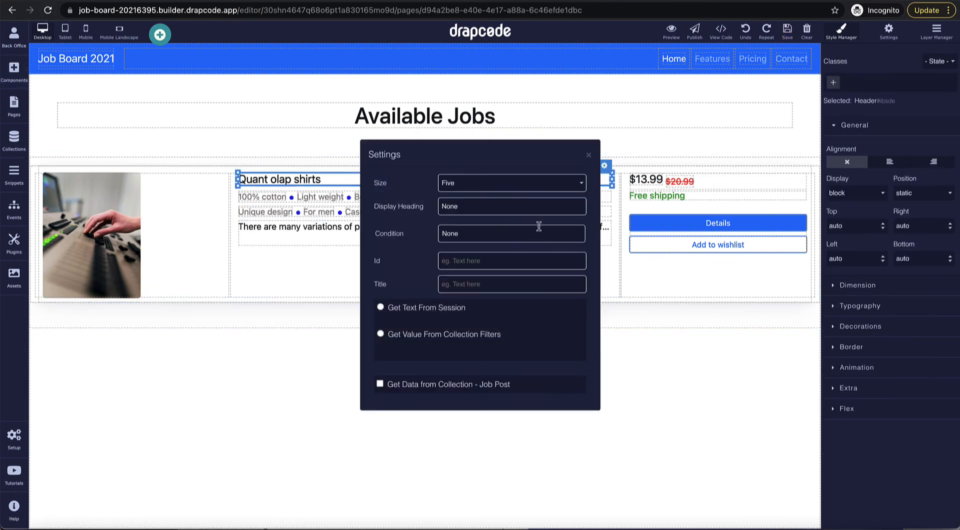
click(380, 384)
click(419, 397)
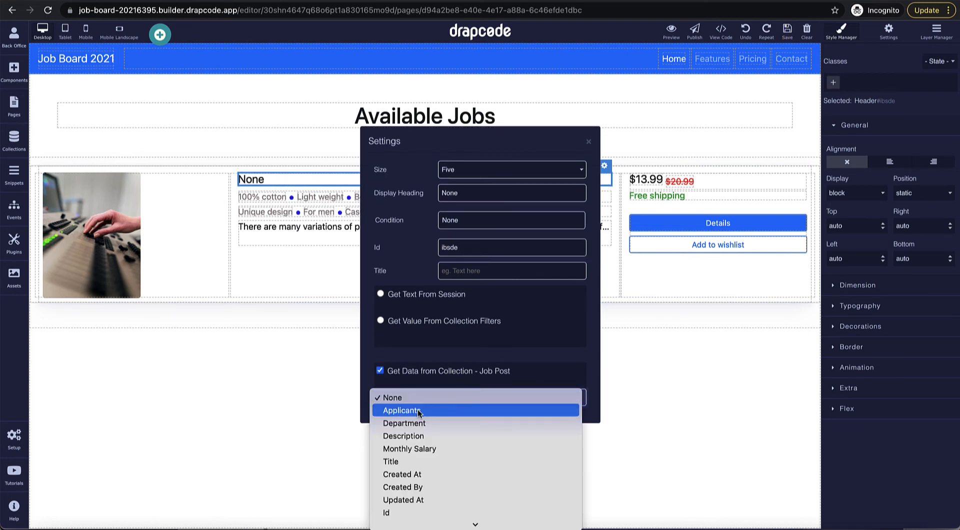
click(424, 461)
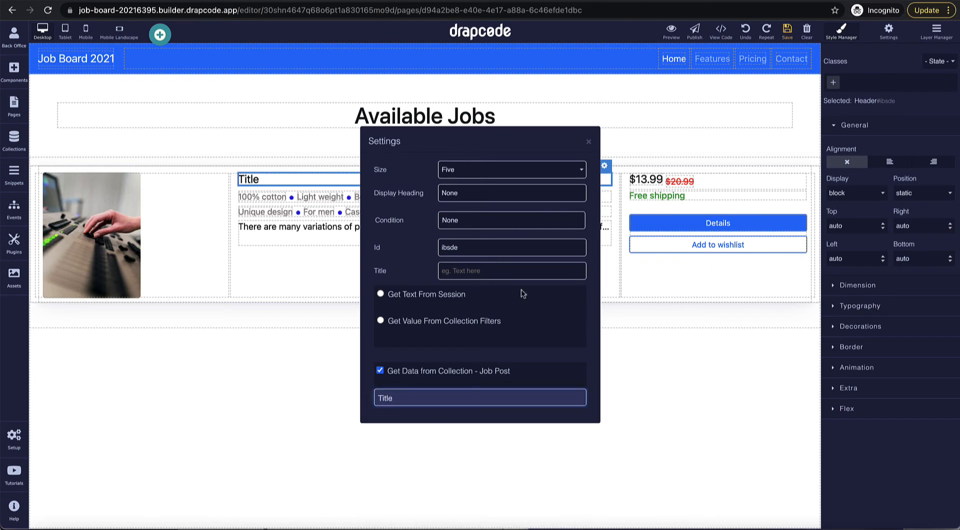
Step: Bind the description paragraph to the Job Post Description field
click(589, 142)
click(590, 198)
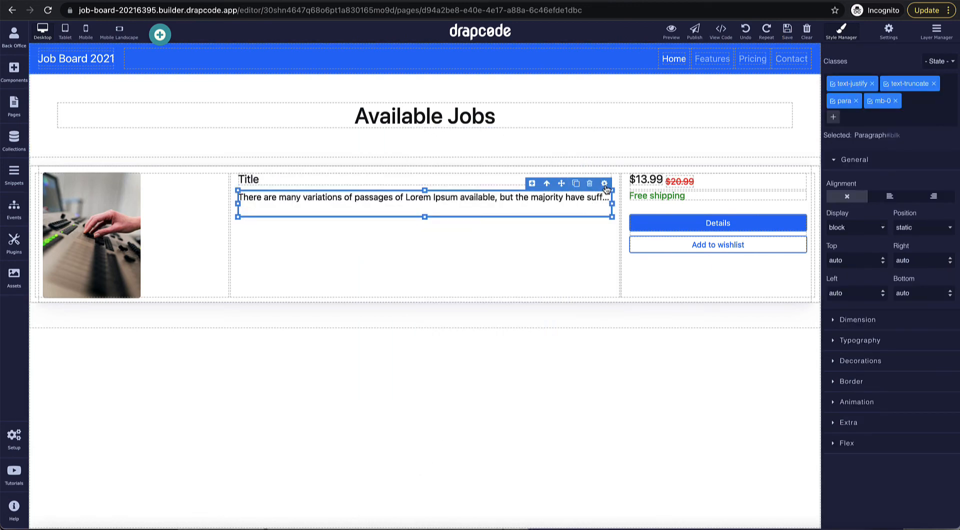
click(603, 184)
click(381, 388)
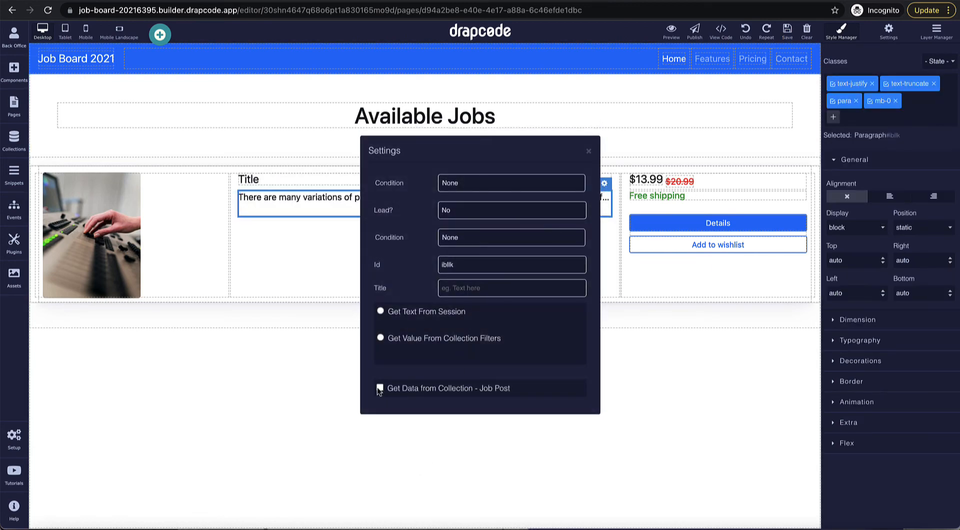
click(419, 401)
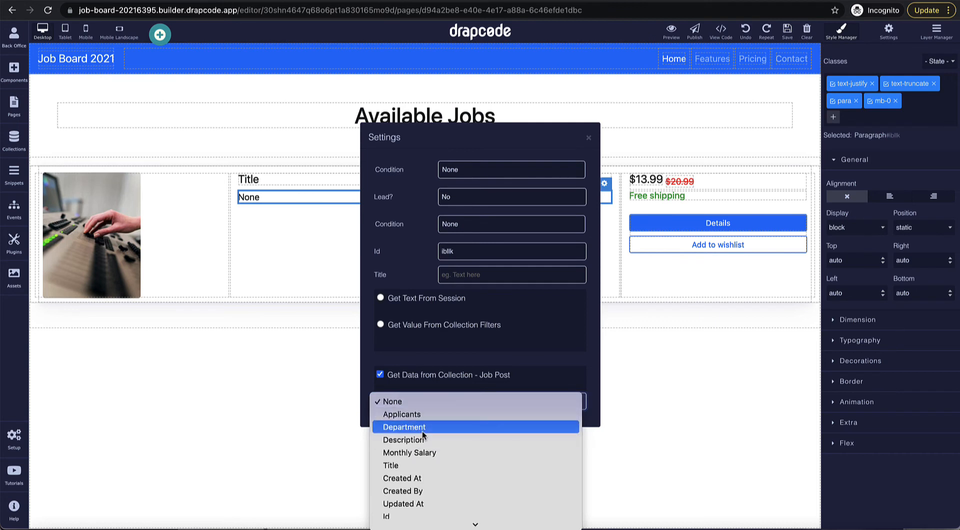
click(424, 444)
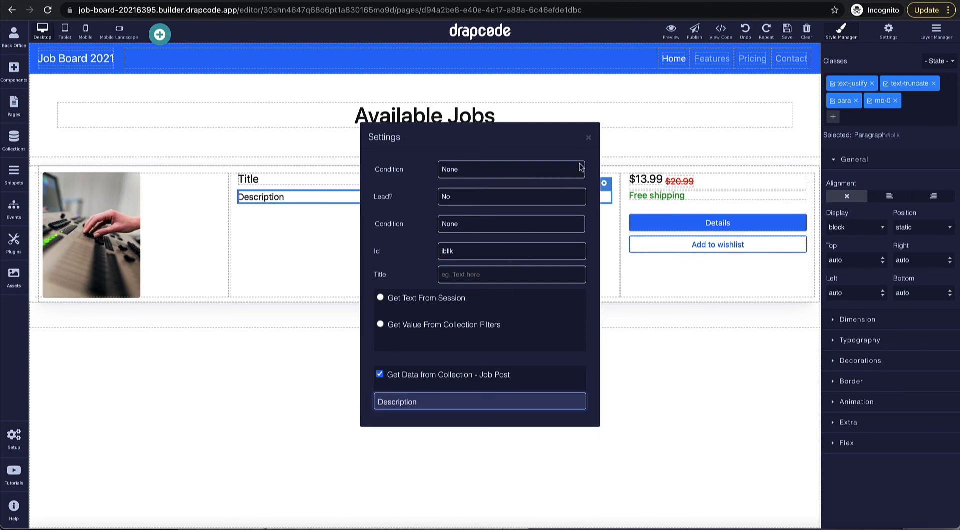
click(589, 139)
Step: Delete the price box and bind the Free shipping text to Monthly Salary
click(706, 182)
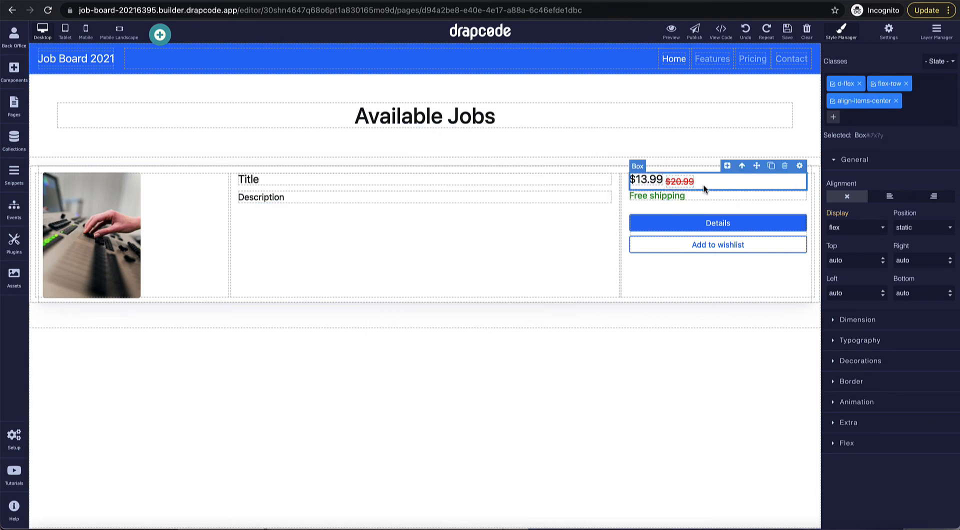
click(785, 166)
click(759, 178)
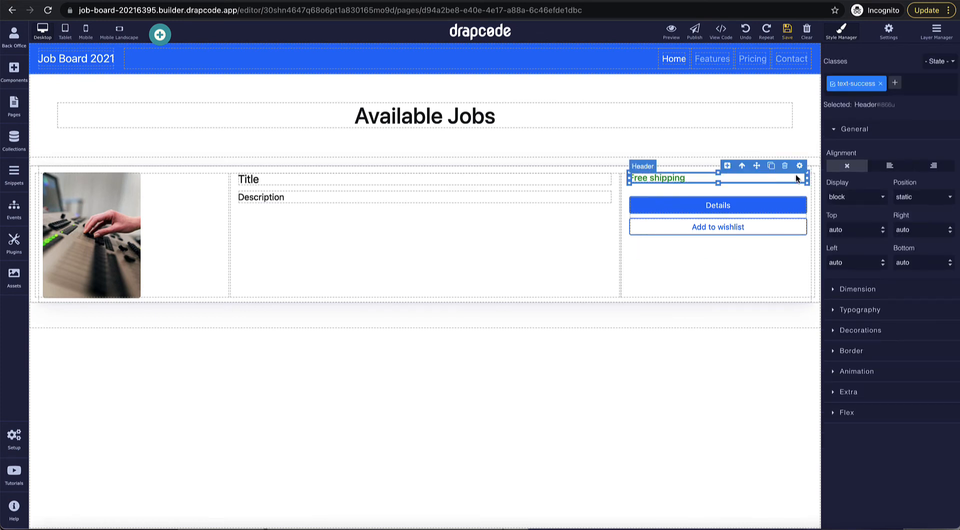
click(799, 165)
click(380, 384)
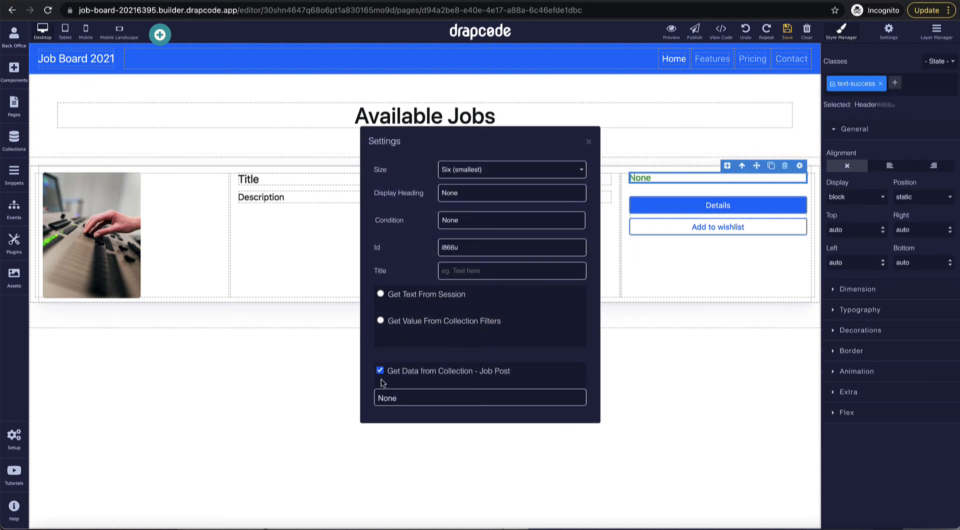
click(413, 395)
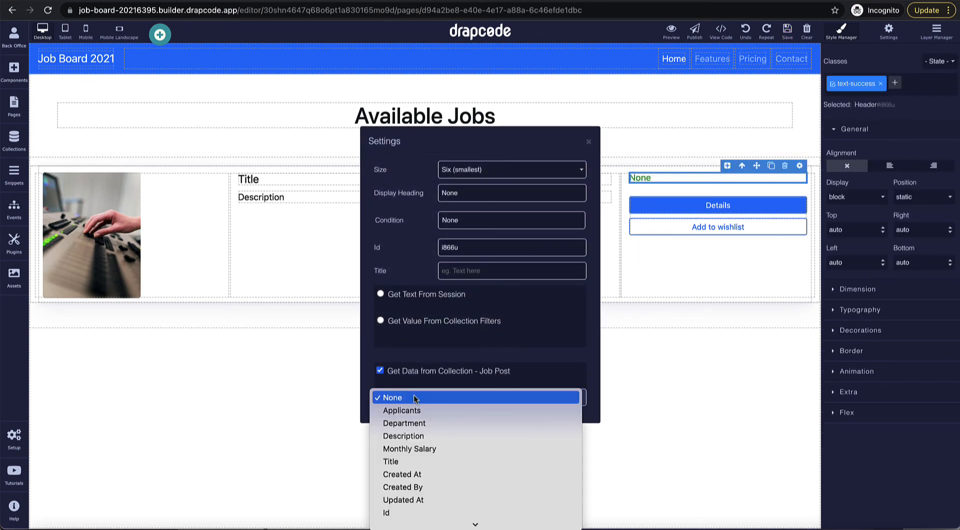
click(434, 449)
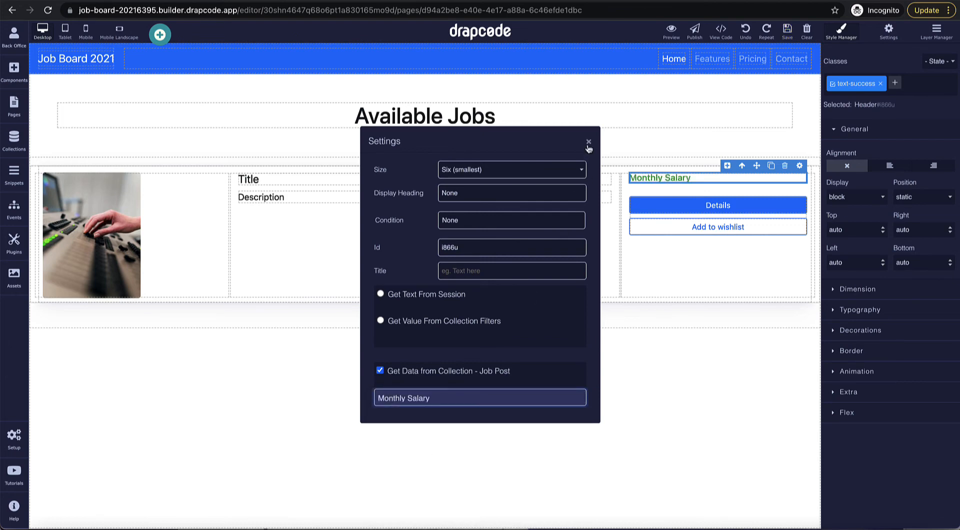
click(589, 142)
click(784, 220)
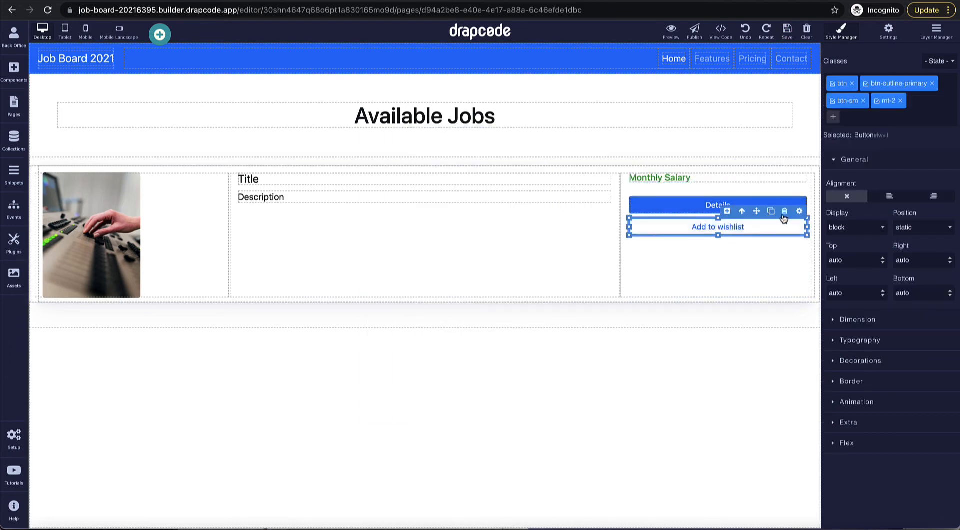
Step: Replace the Add to wishlist button with a link to Job Details Public, passing the Id path field
click(784, 212)
click(14, 70)
drag(107, 214, 681, 243)
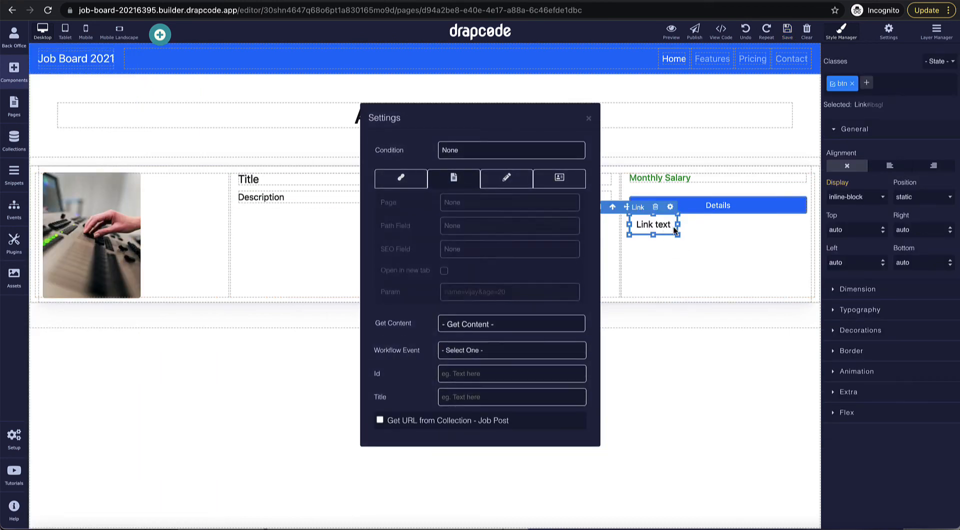
click(473, 202)
click(471, 191)
click(473, 193)
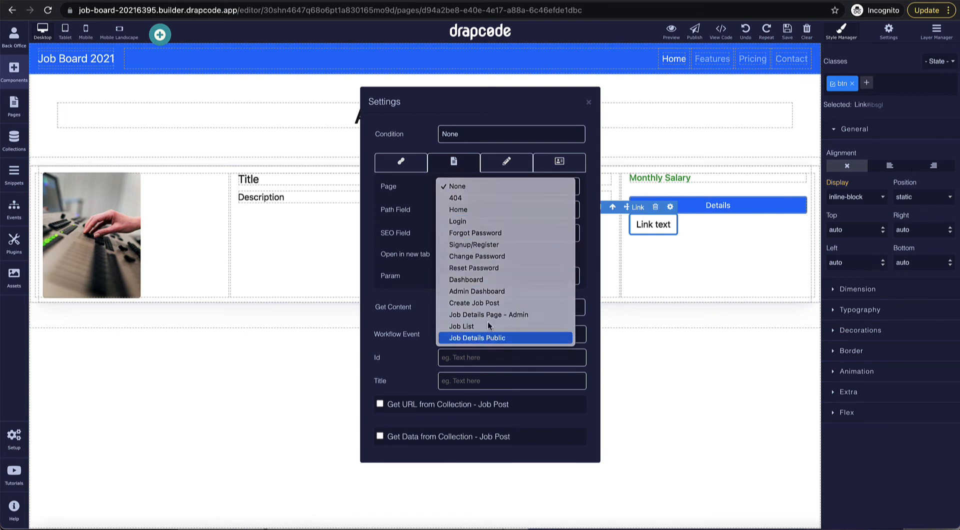
click(489, 338)
click(475, 214)
click(482, 221)
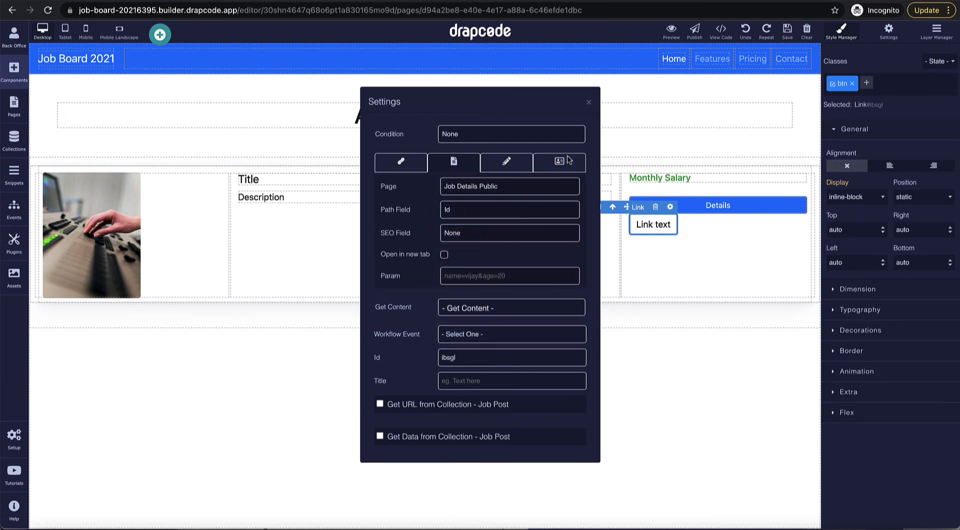
click(589, 103)
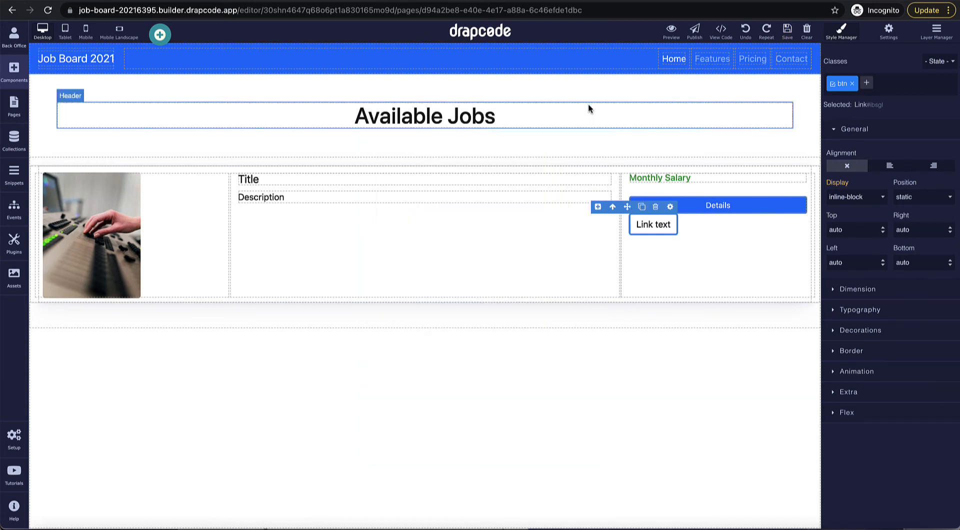
Step: Delete the old Details button and stretch the new link across the column's full width
click(730, 210)
key(Delete)
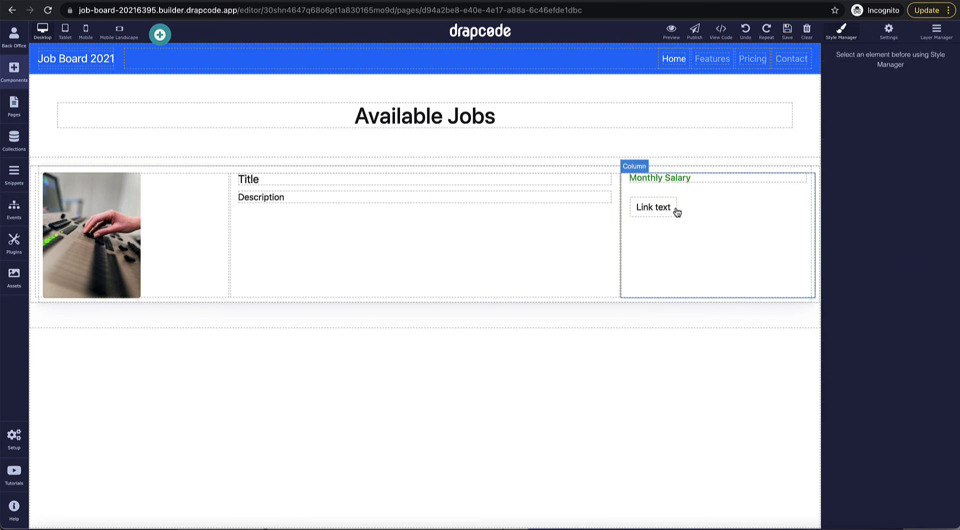
click(677, 212)
drag(676, 217, 807, 218)
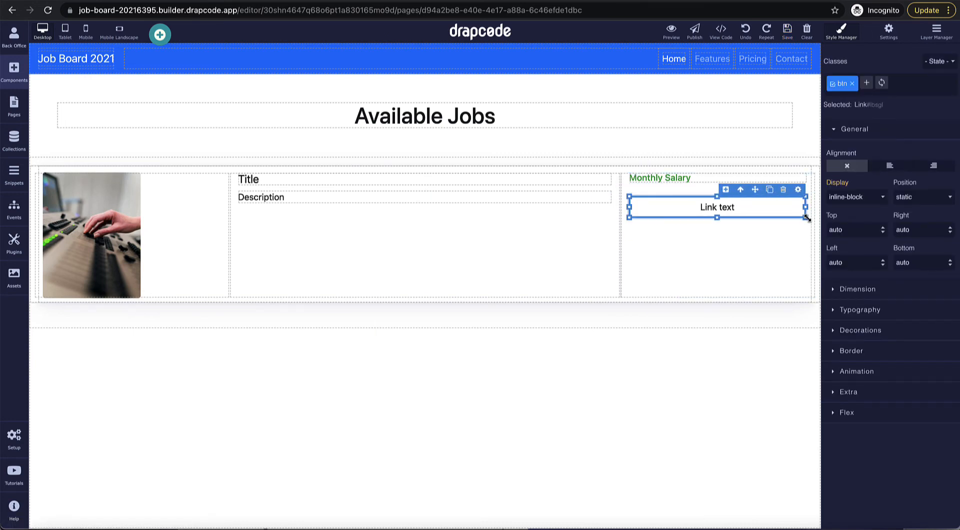
Step: Retitle the link 'Job Details', add the btn-primary class, and save the page
double_click(737, 209)
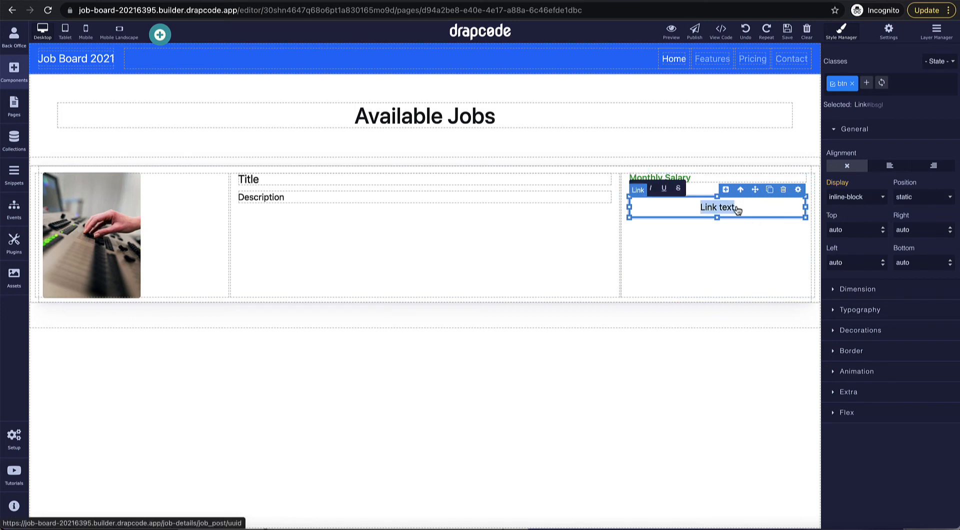
text(Job D)
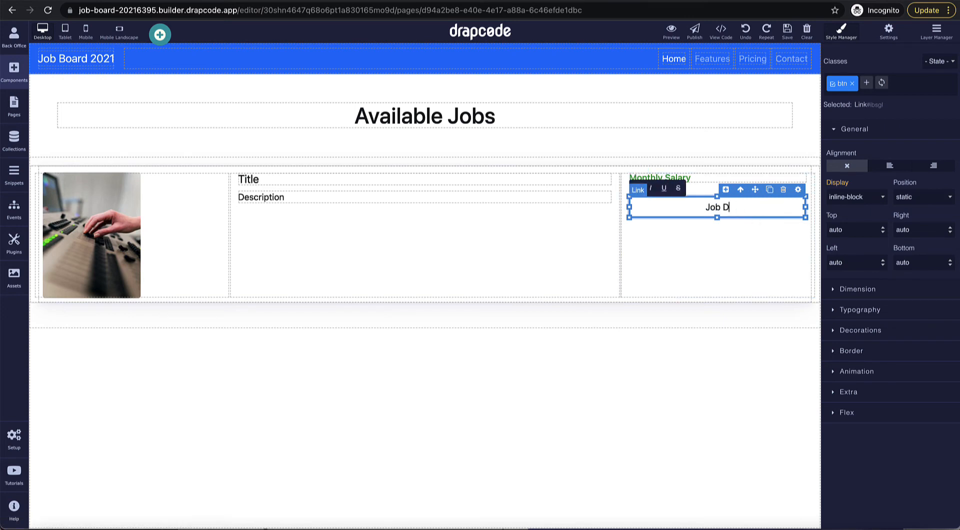
text(etails)
click(866, 83)
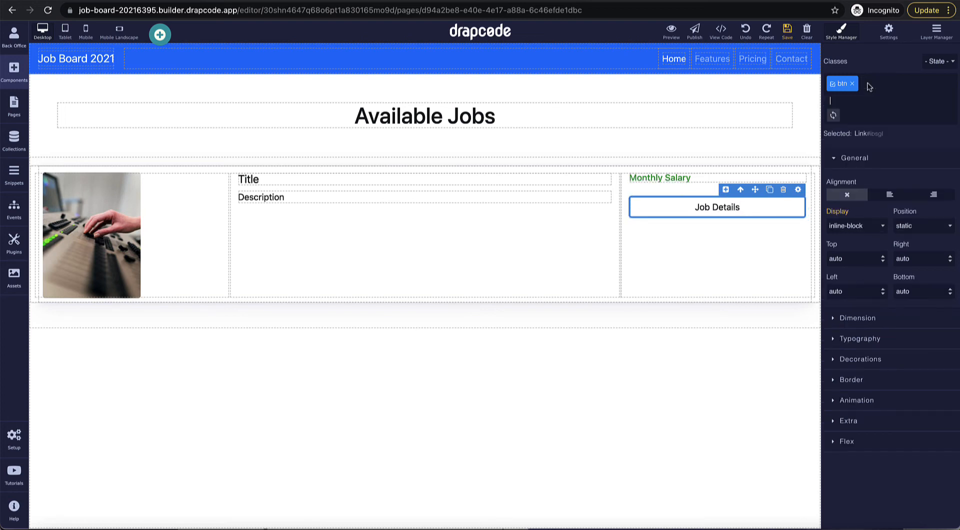
text(btn-primary)
key(Return)
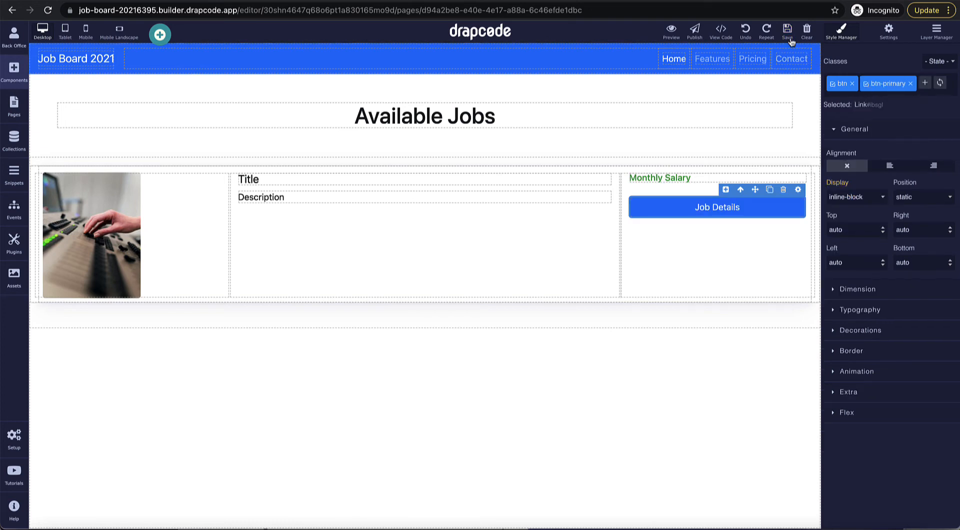
click(788, 32)
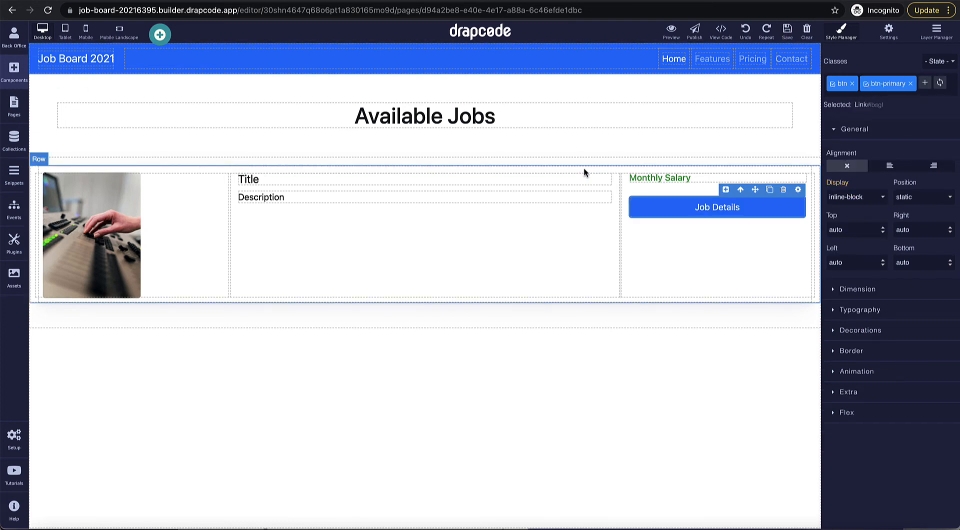
click(584, 173)
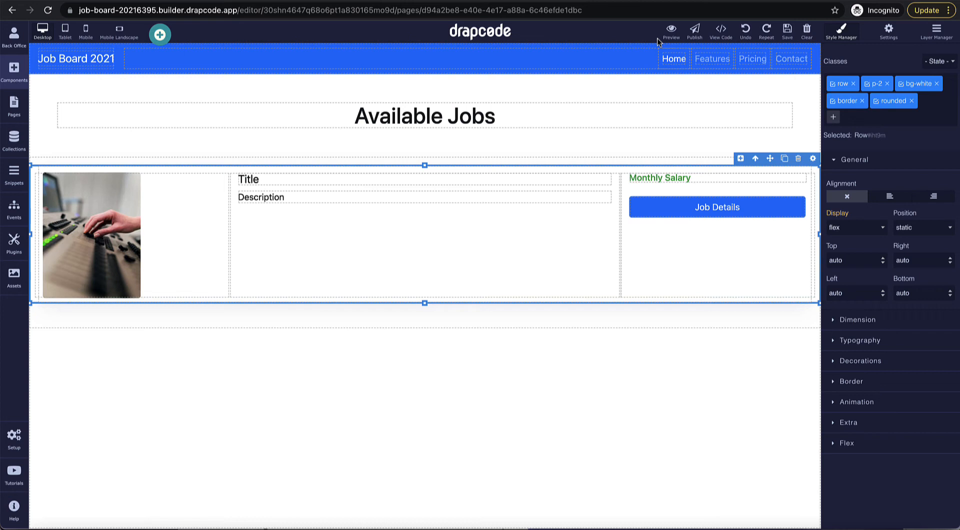
Step: On the Job Details Public page, add a navbar with brand text 'Job Board 2021'
click(14, 105)
click(75, 289)
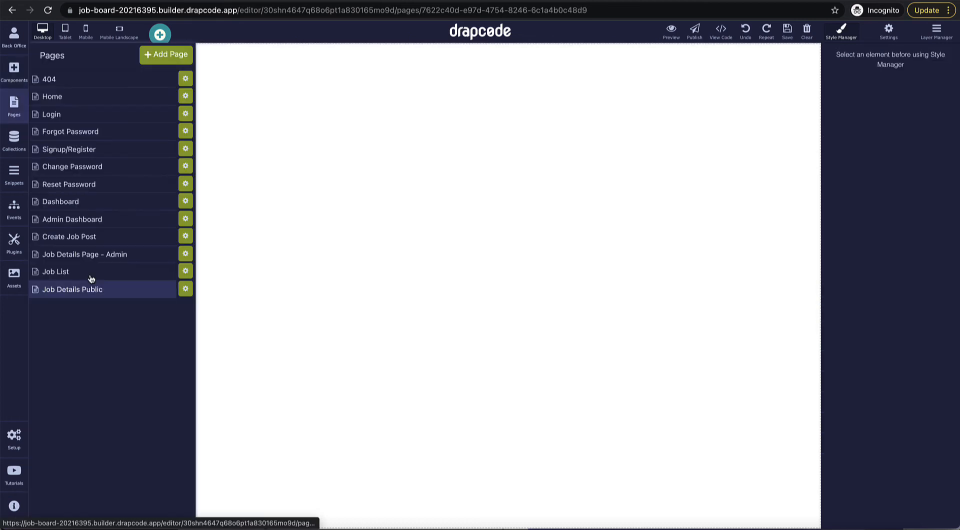
click(14, 70)
scroll(106, 199, up, 5)
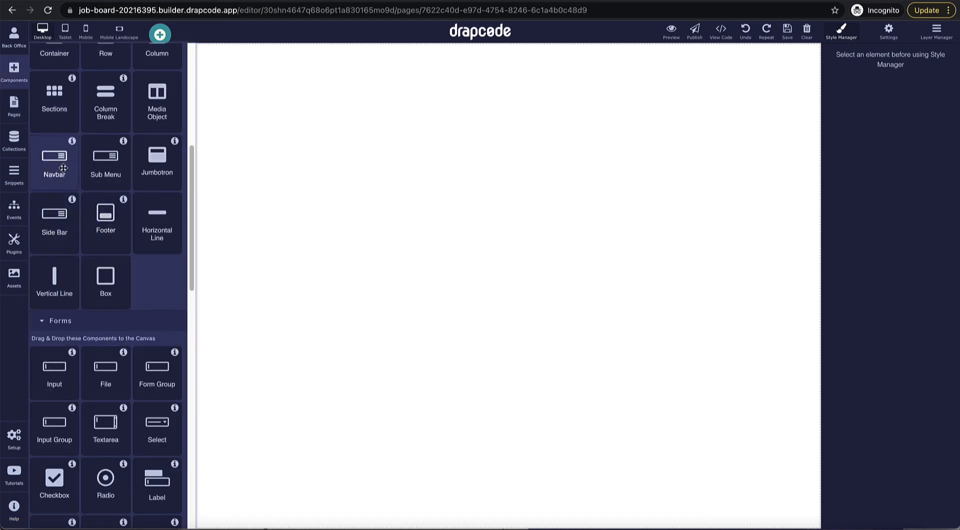
drag(54, 160, 242, 207)
double_click(72, 66)
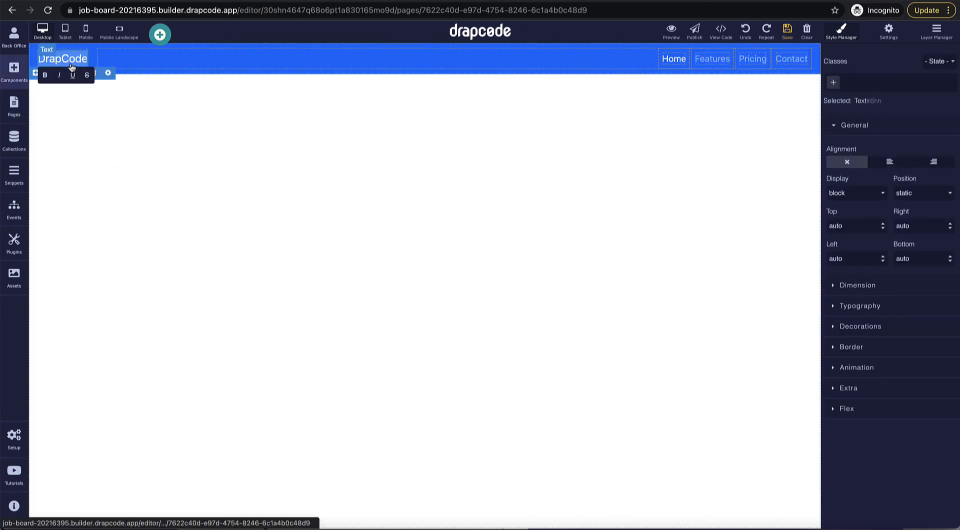
text(Job Board 2021)
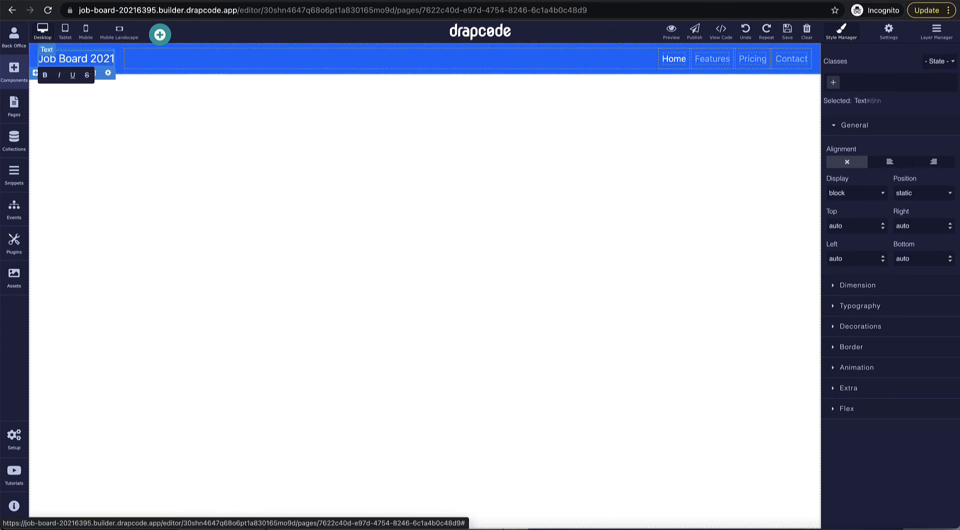
click(58, 108)
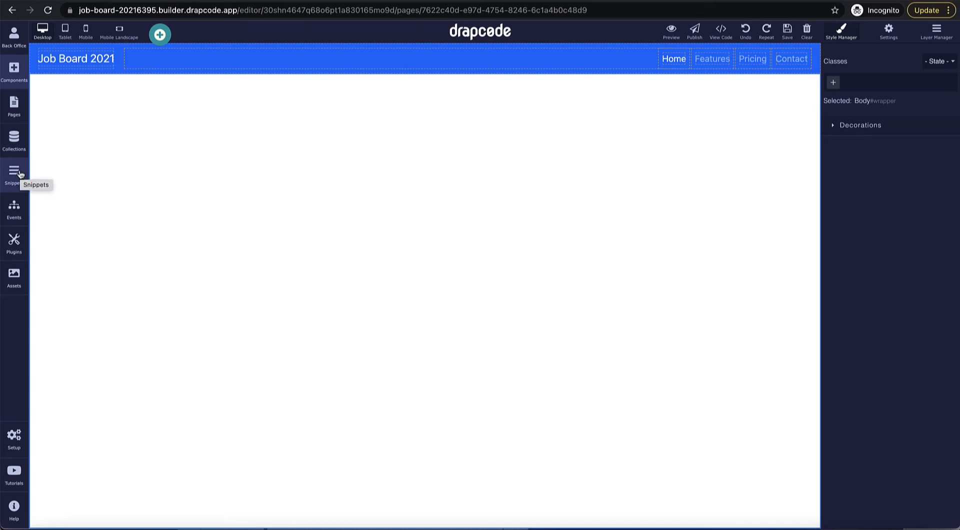
Step: Bind the Job Details Public page to the Job Post collection in its page settings and update
click(20, 122)
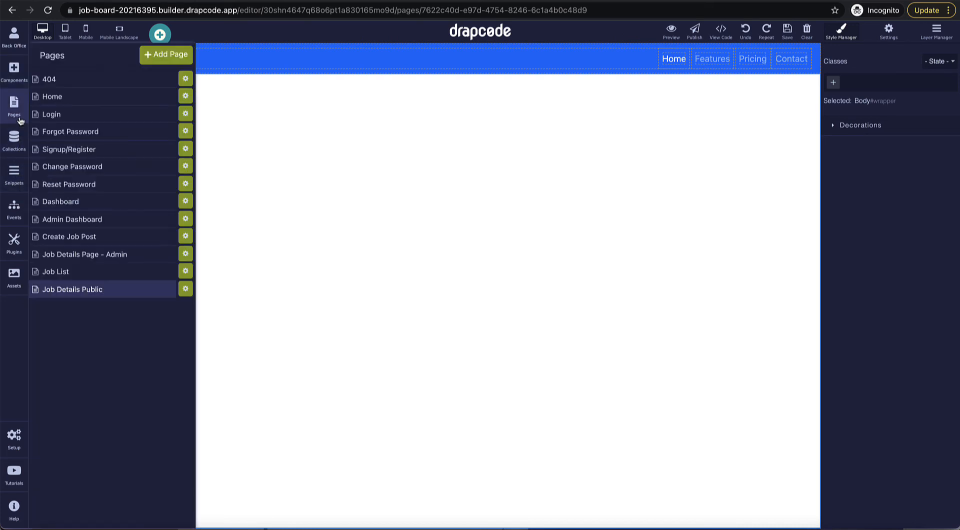
click(185, 289)
click(282, 101)
click(291, 128)
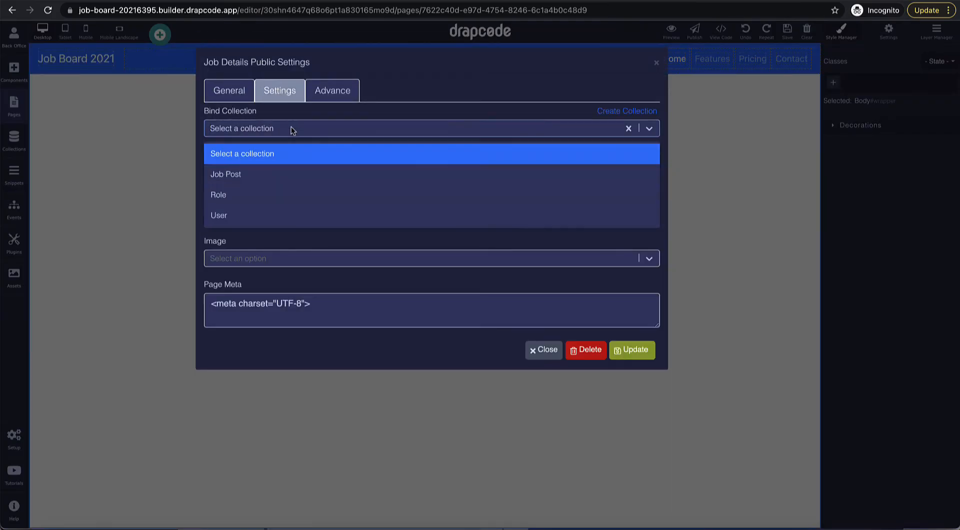
click(289, 172)
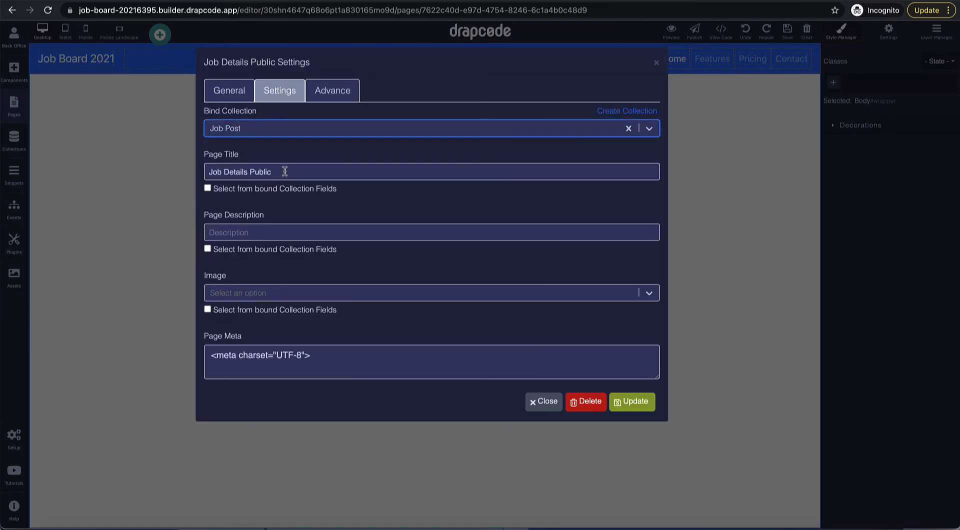
click(639, 403)
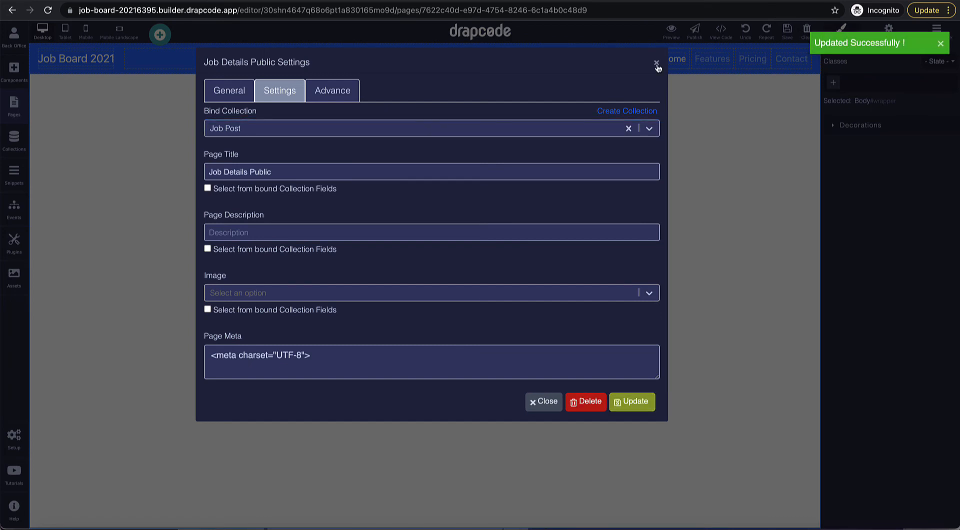
click(656, 63)
click(14, 72)
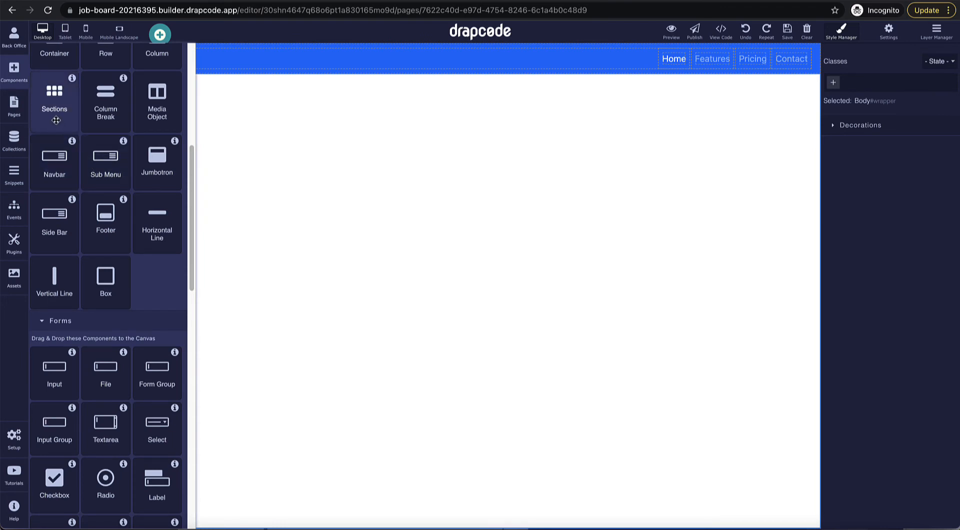
Step: Add a blank two-column section with the uploaded photo enlarged to fill the left column
drag(54, 98, 257, 238)
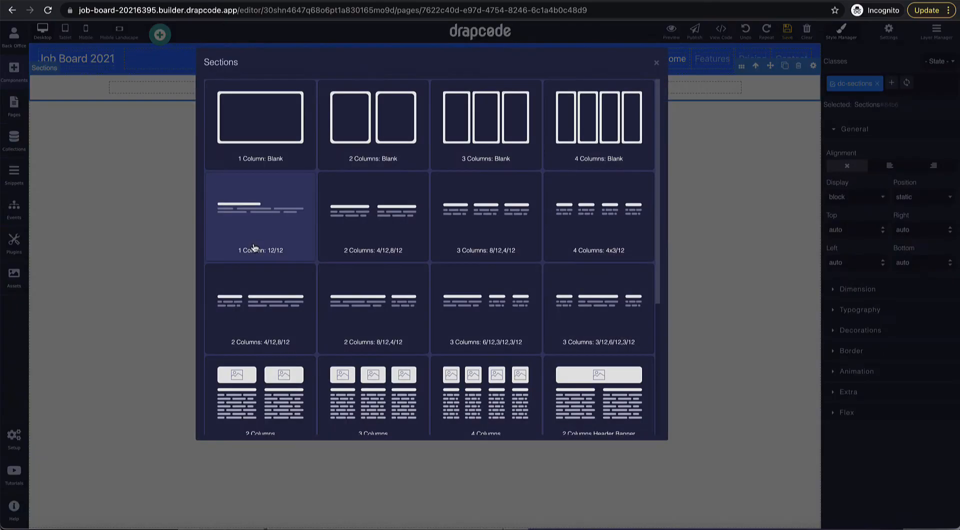
click(400, 164)
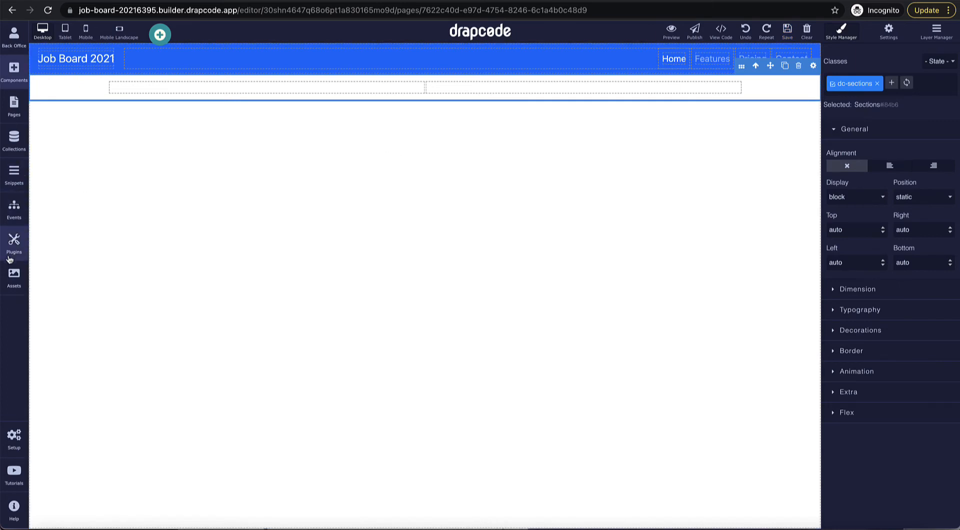
click(13, 275)
drag(88, 104, 285, 89)
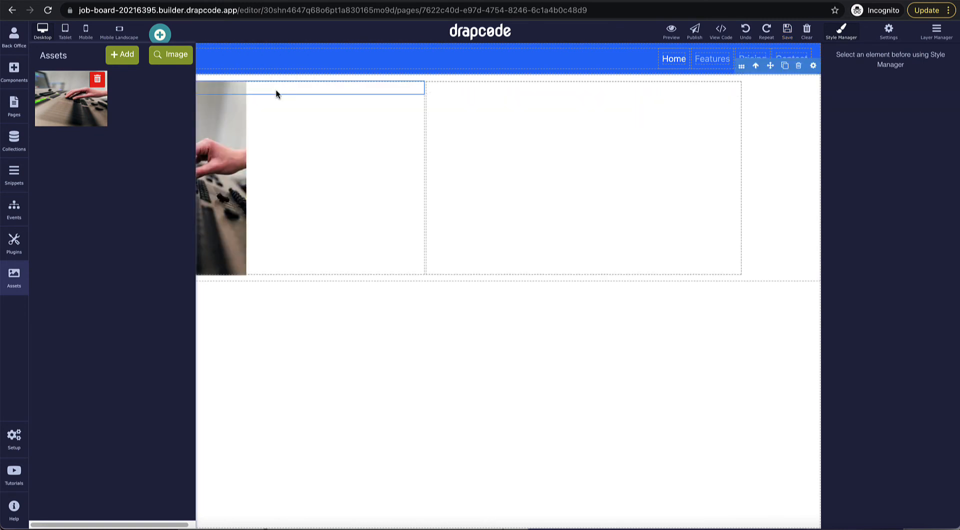
click(321, 174)
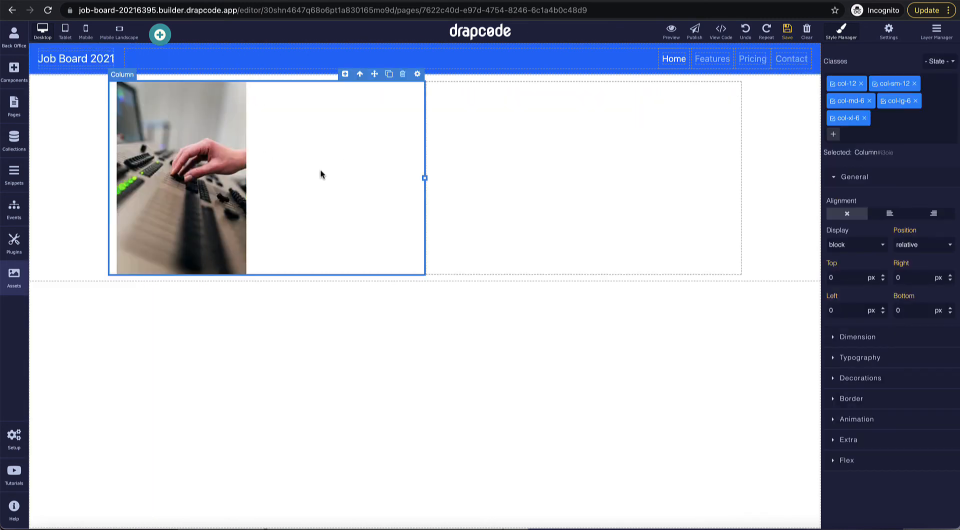
click(214, 196)
drag(247, 275, 422, 504)
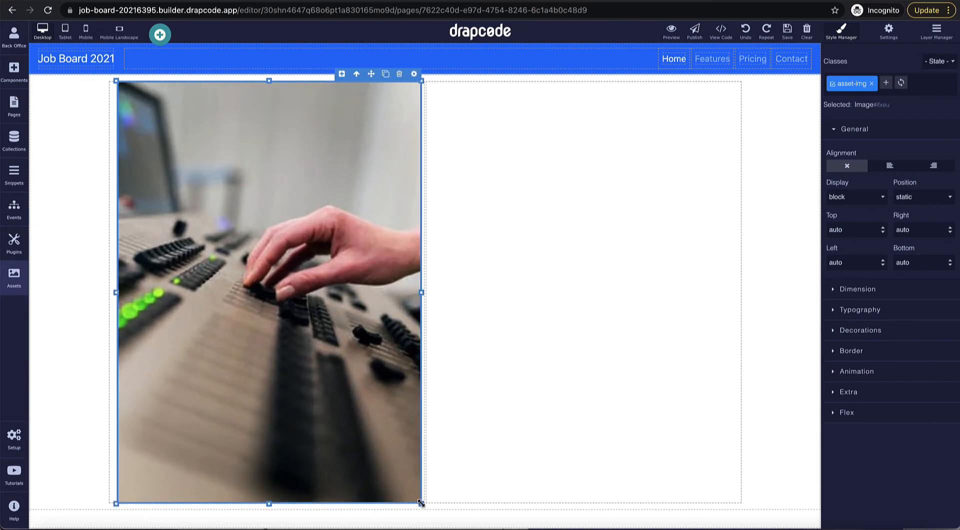
Step: Place a basic card template in the right column and select its title
click(506, 350)
click(14, 70)
scroll(76, 239, down, 9)
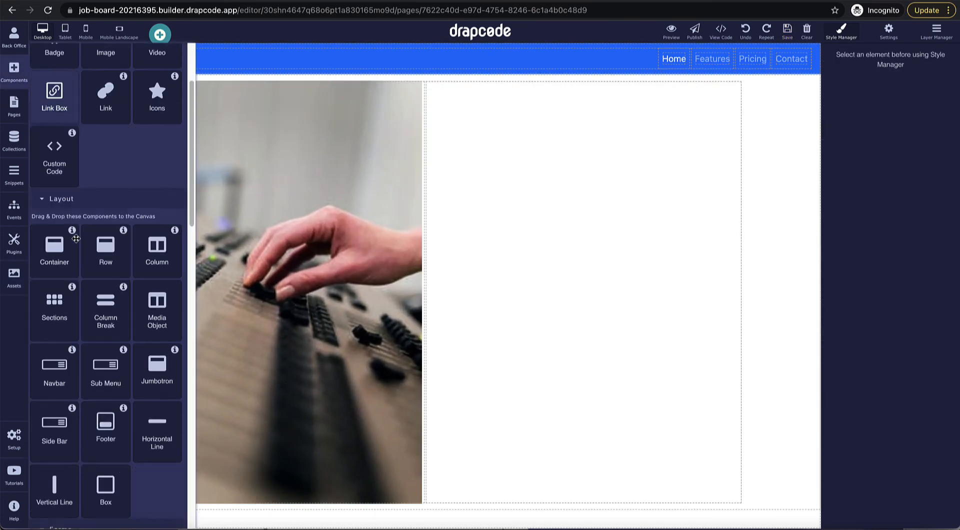
scroll(66, 261, down, 6)
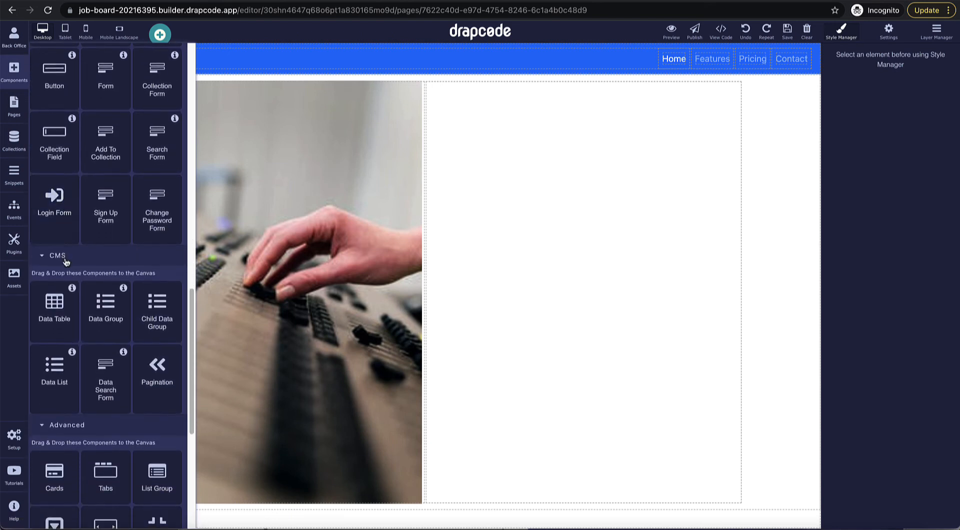
scroll(65, 258, down, 2)
drag(55, 383, 562, 316)
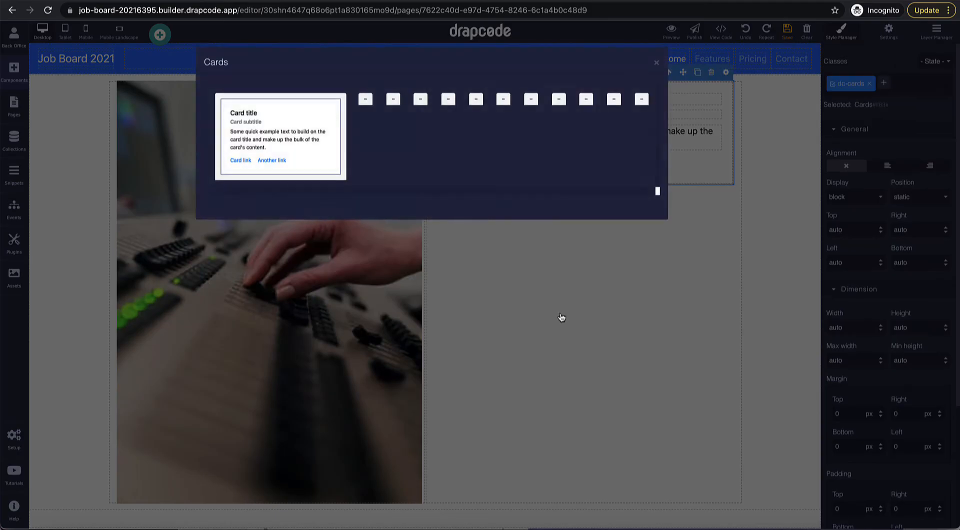
click(292, 149)
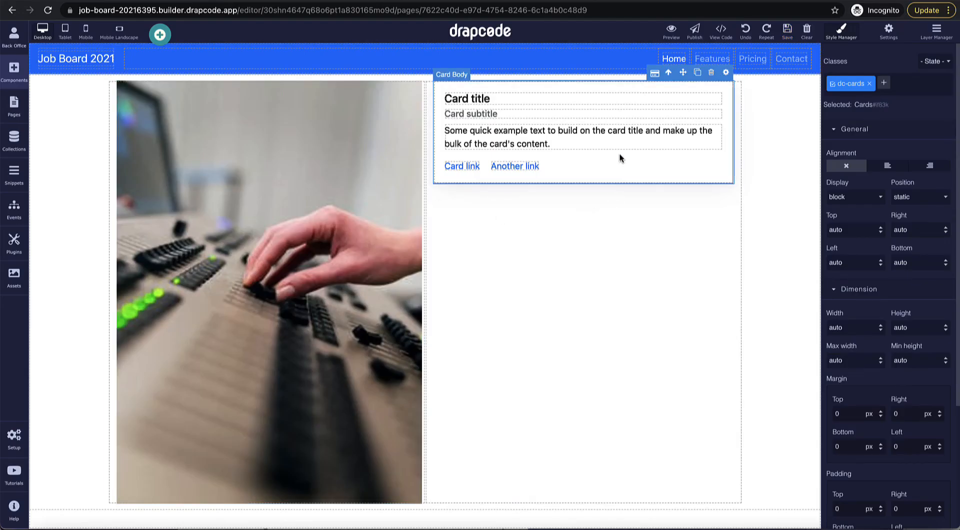
double_click(631, 101)
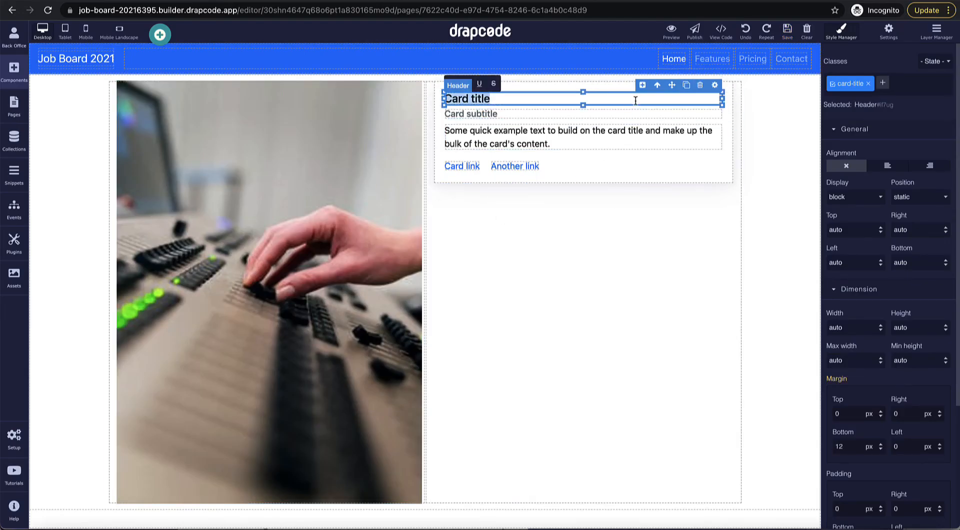
click(715, 85)
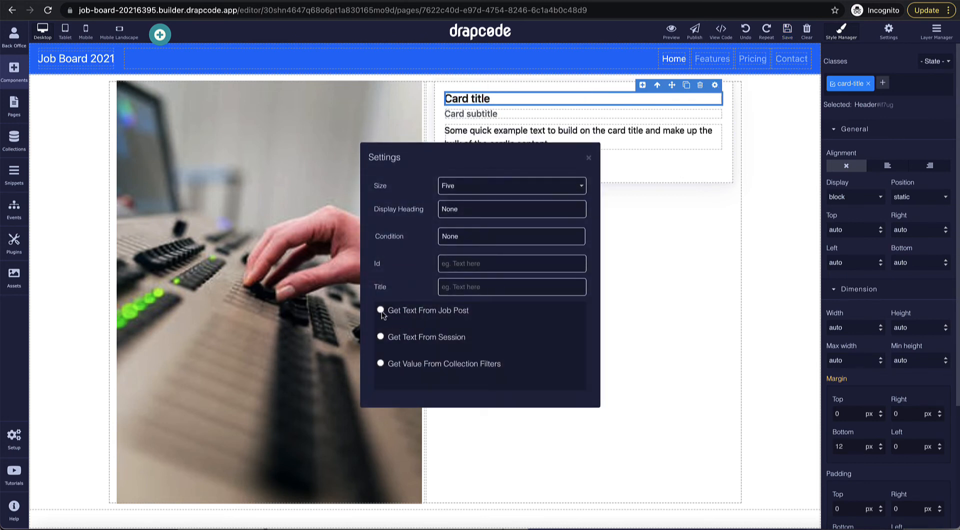
Step: Bind the card heading to the Job Post Title and set its size to Three
click(381, 311)
click(452, 379)
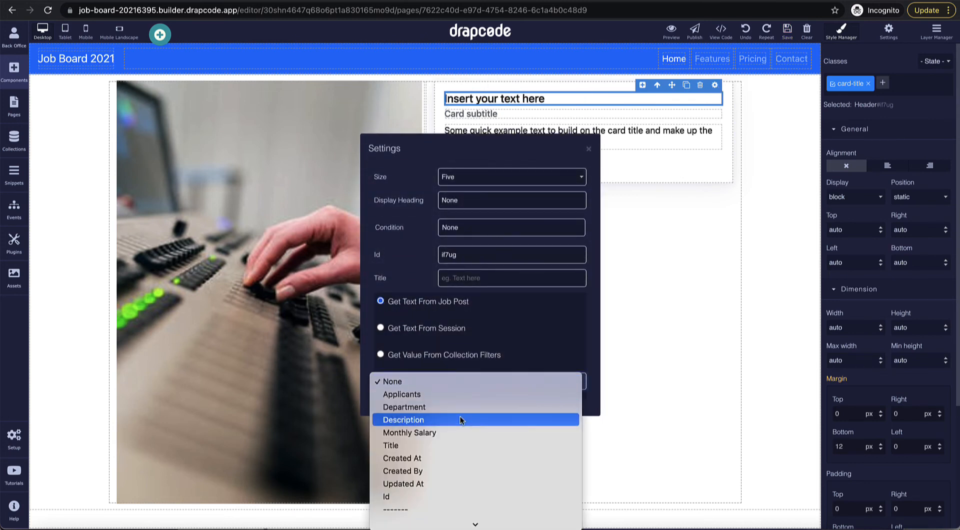
click(459, 445)
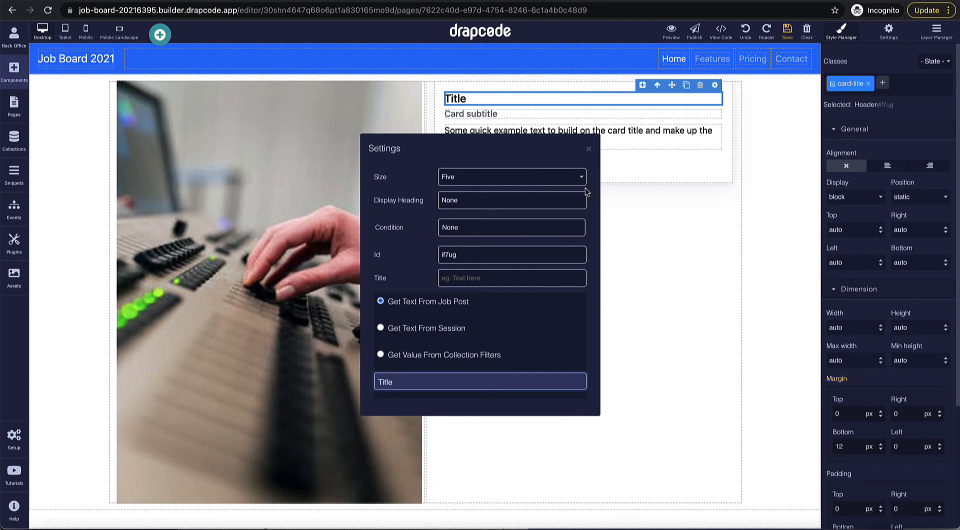
click(530, 181)
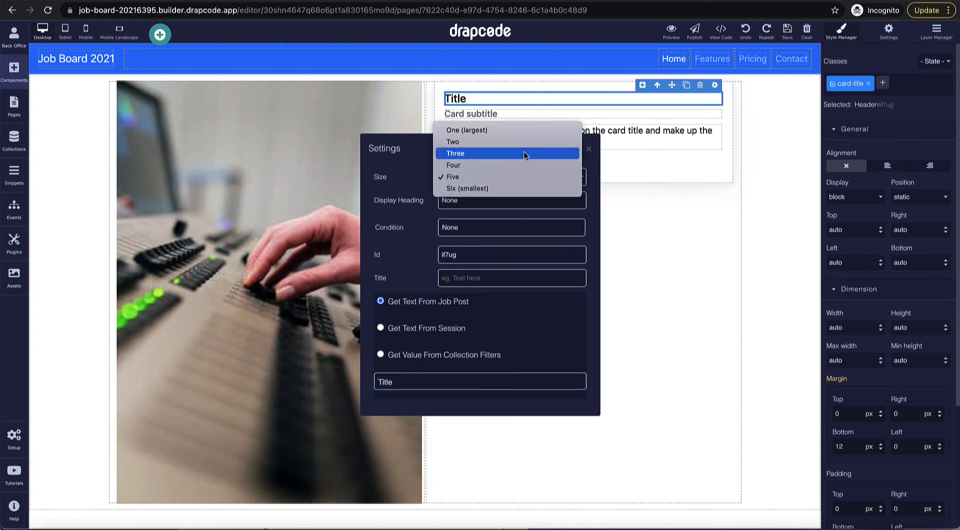
click(523, 153)
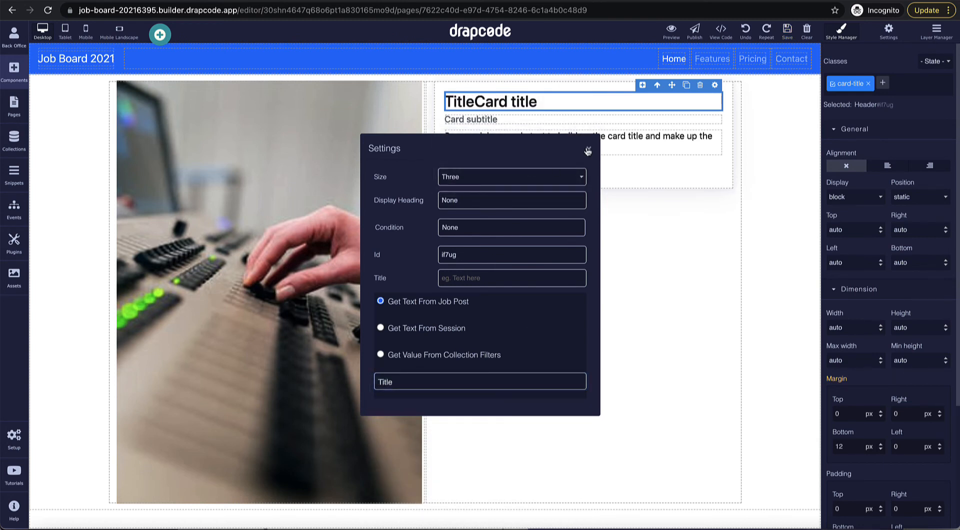
click(588, 149)
Step: Bind the card subtitle to the Job Post Description field
click(646, 120)
click(715, 107)
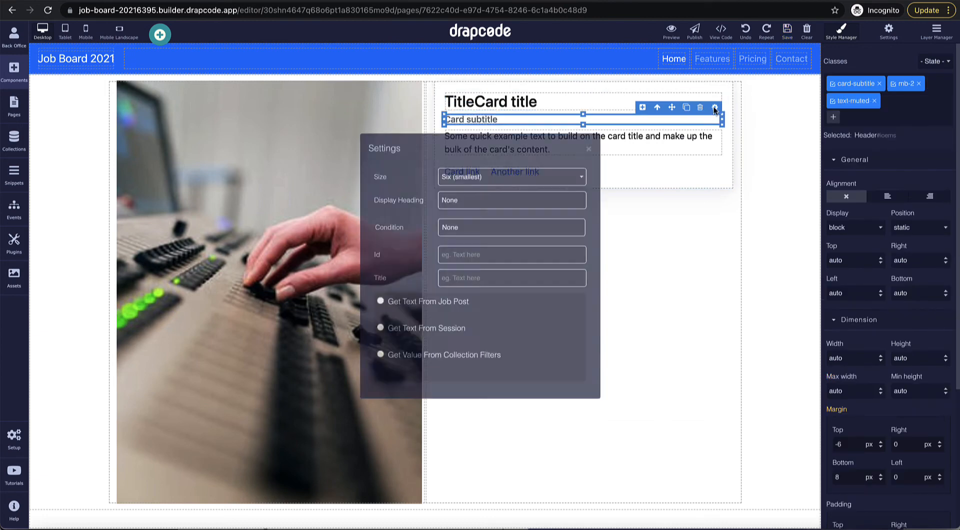
click(380, 310)
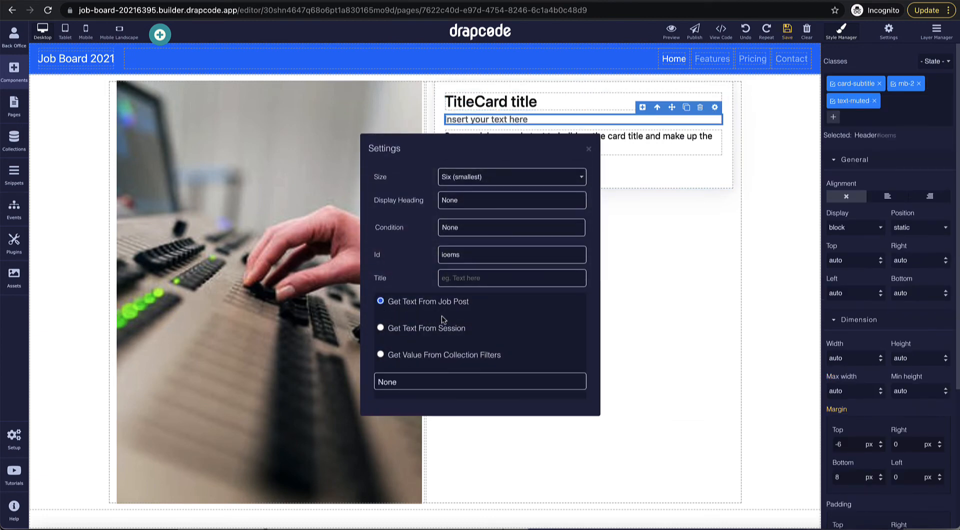
click(456, 381)
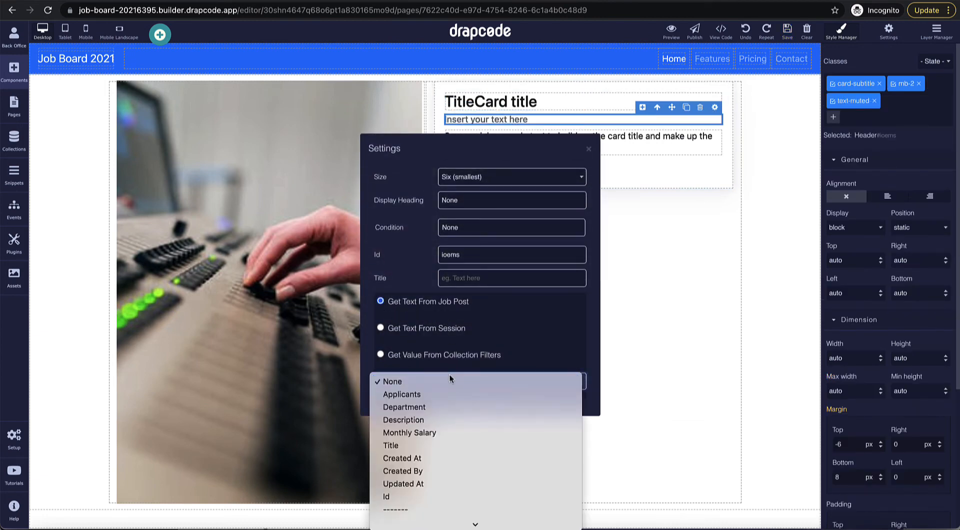
click(459, 419)
click(589, 148)
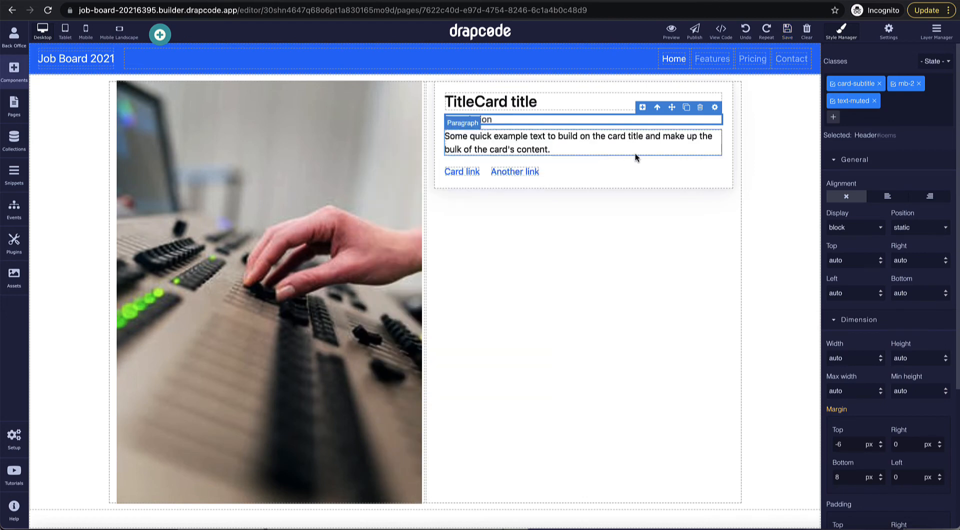
Step: Bind the card's example paragraph to the Job Post Monthly Salary field
click(636, 153)
click(715, 122)
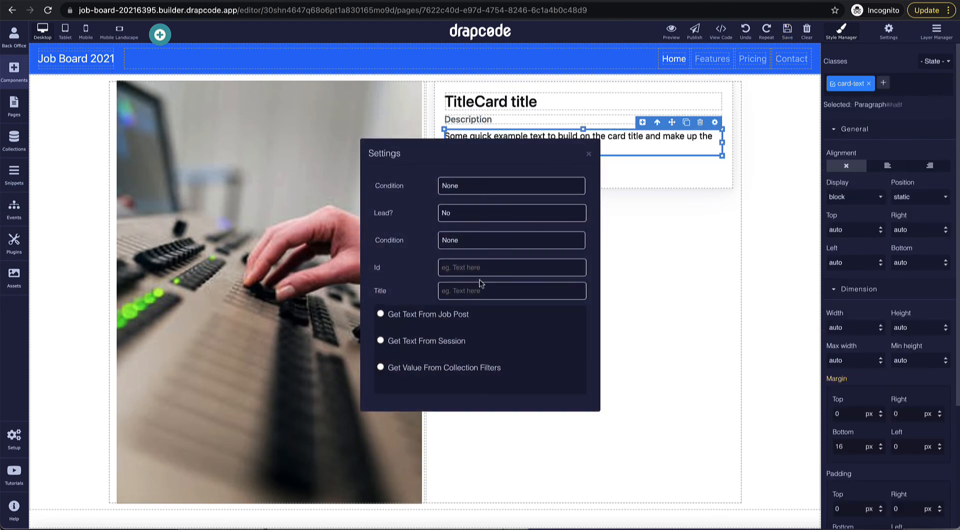
click(380, 314)
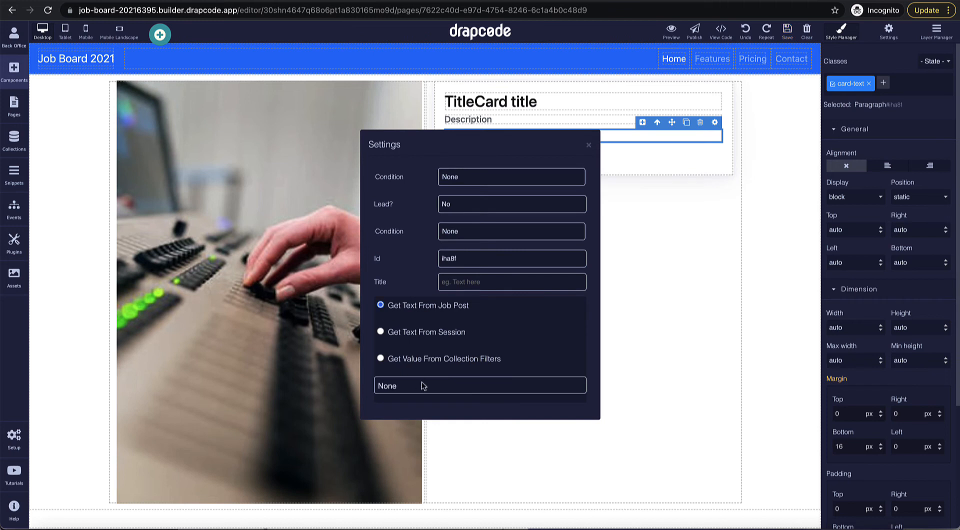
click(424, 386)
click(437, 436)
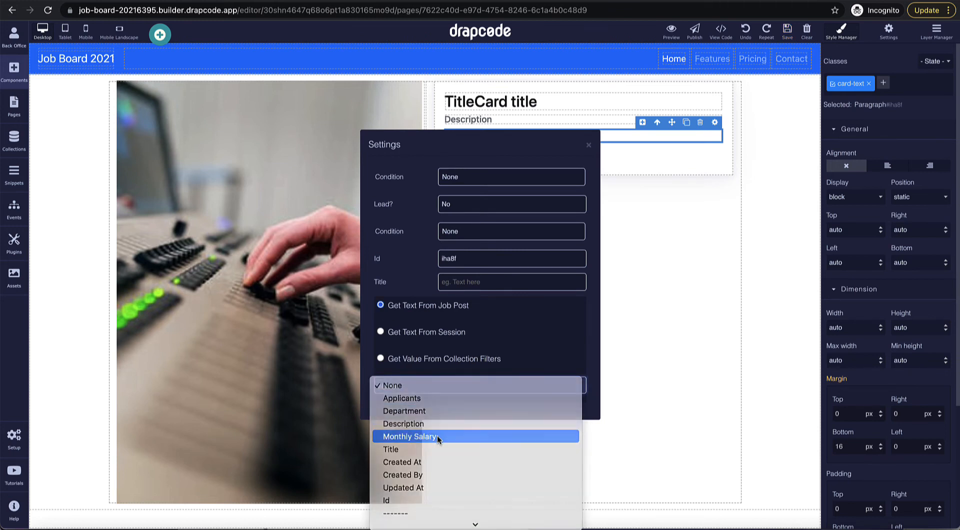
click(589, 145)
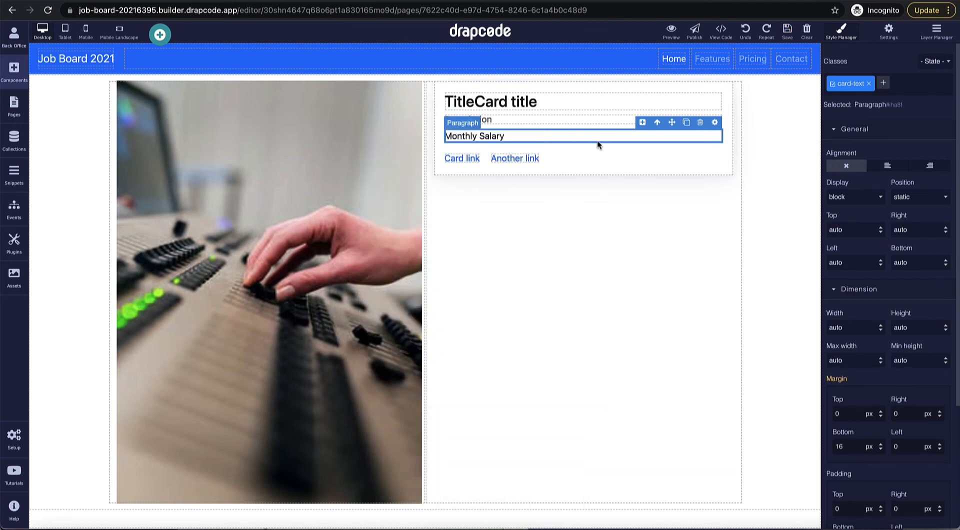
Step: Duplicate the salary paragraph, bind the copy to Department, and delete 'Another link'
click(686, 122)
click(677, 159)
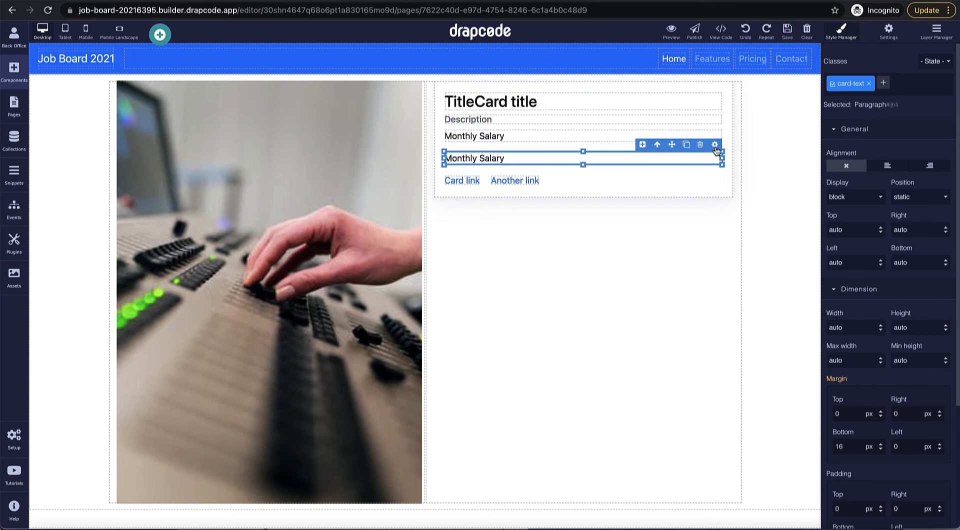
click(714, 144)
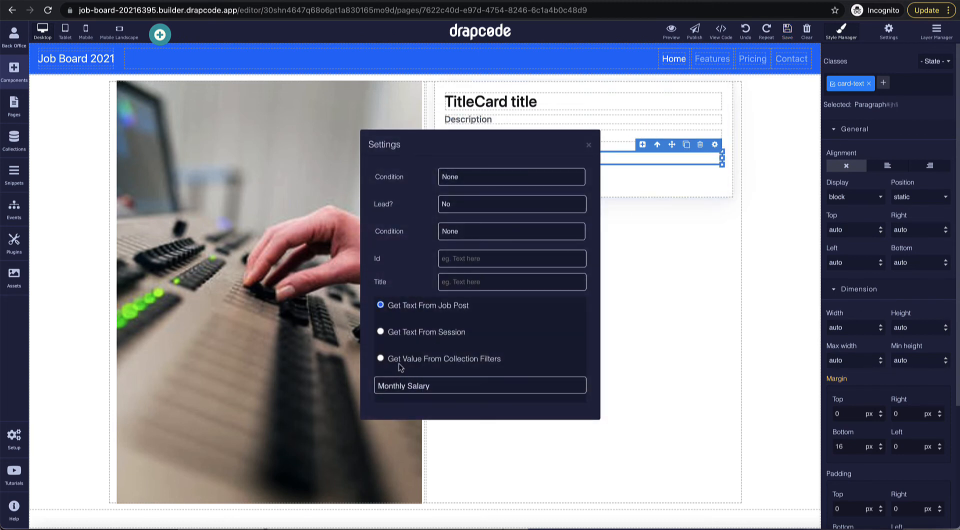
click(404, 386)
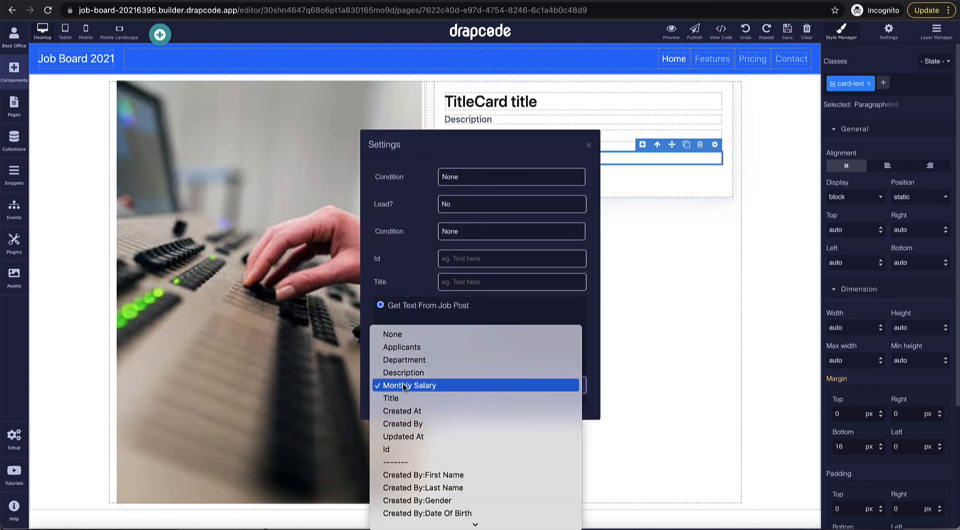
click(416, 361)
click(589, 145)
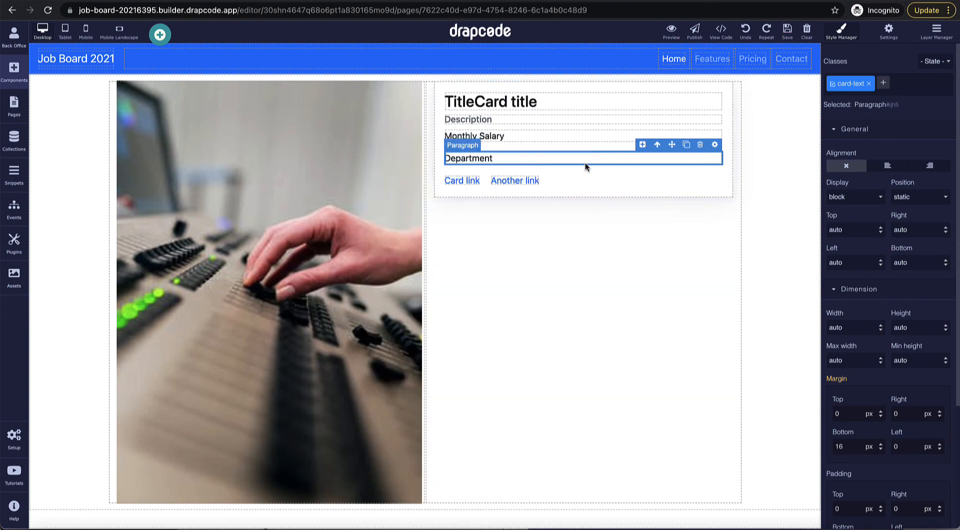
click(510, 183)
click(517, 170)
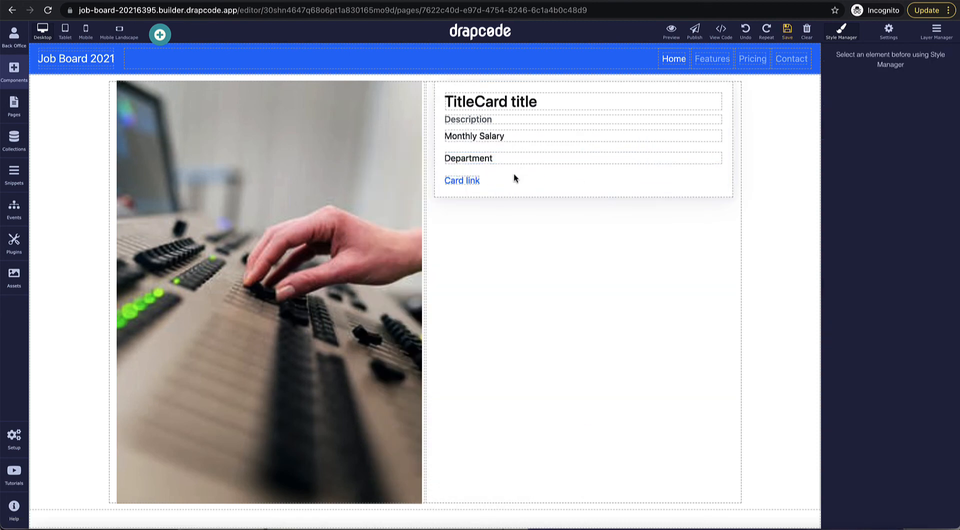
Step: Select the remaining Card link in the job details card and delete it
click(470, 183)
click(470, 182)
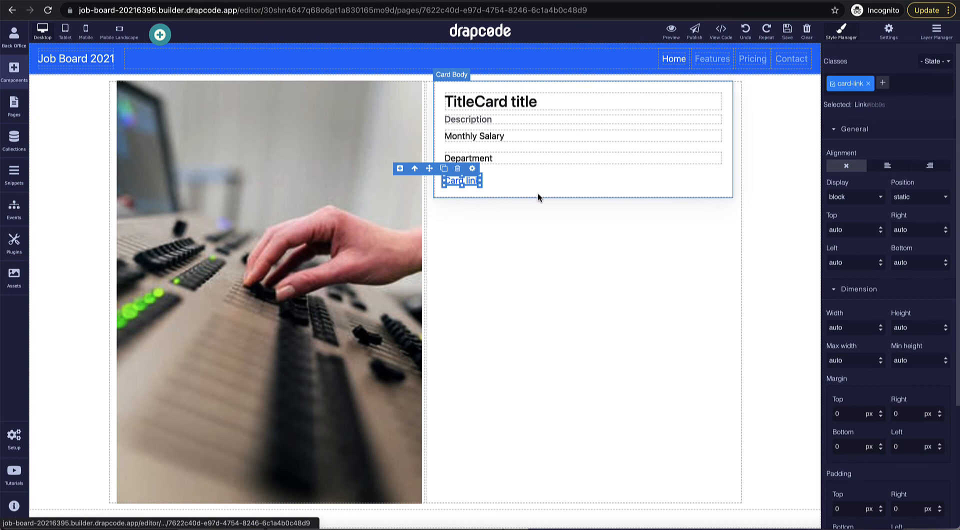
click(511, 186)
click(521, 256)
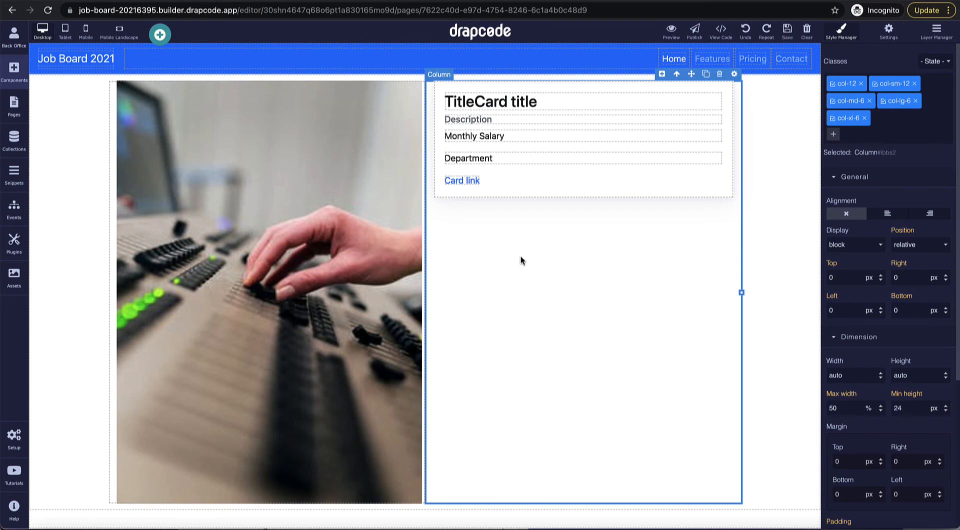
click(476, 186)
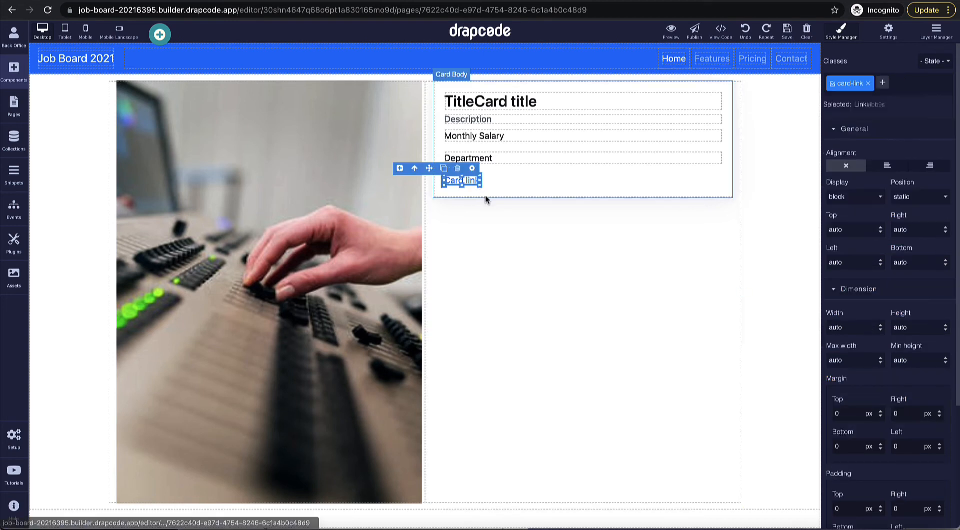
click(458, 168)
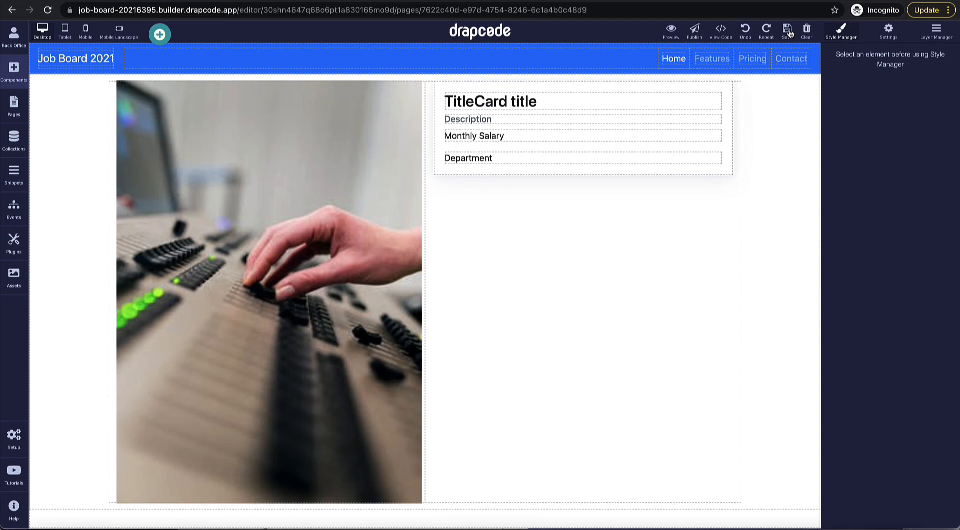
Step: On the Home page, point the Get Started button's link at the Job List page
click(14, 105)
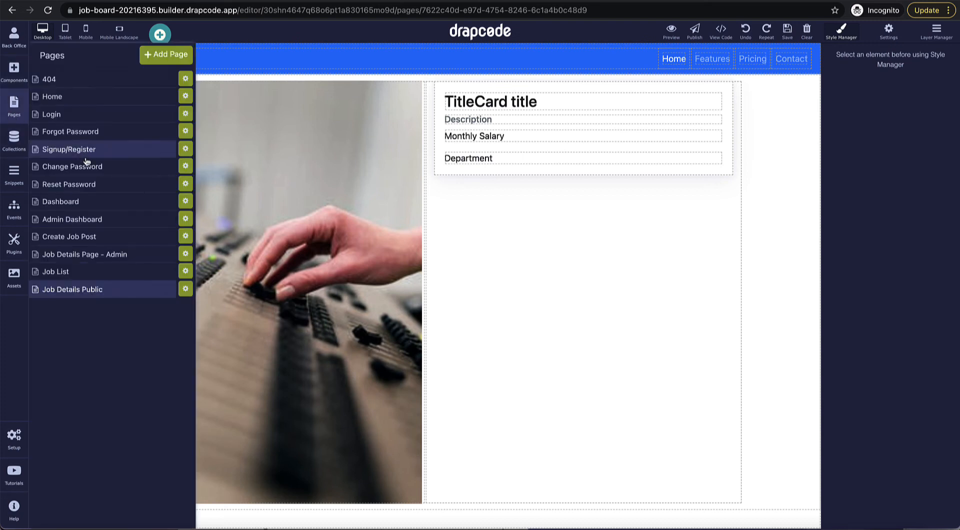
click(87, 100)
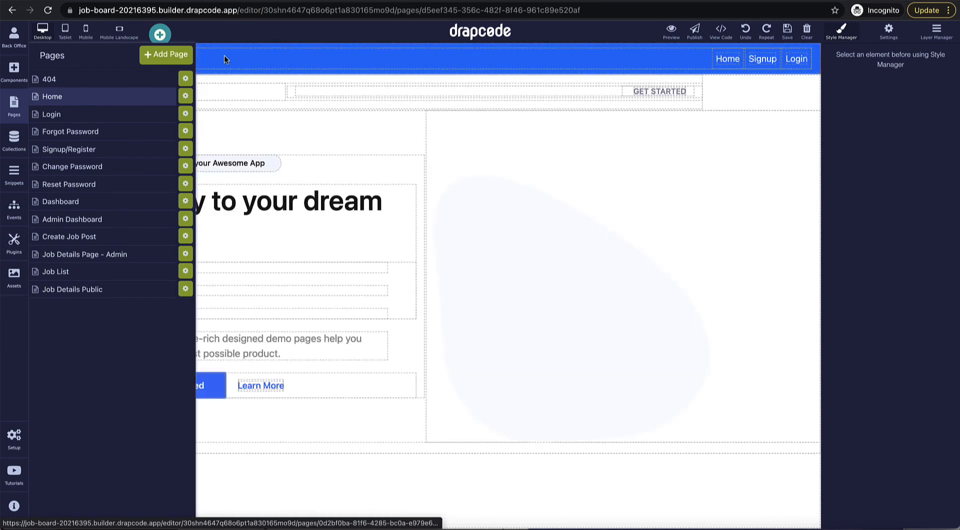
click(212, 390)
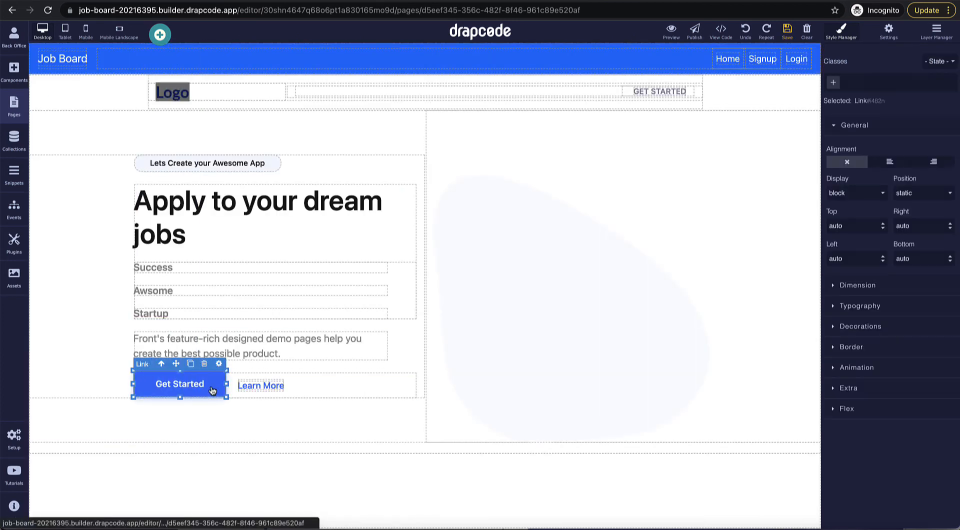
click(219, 364)
click(472, 218)
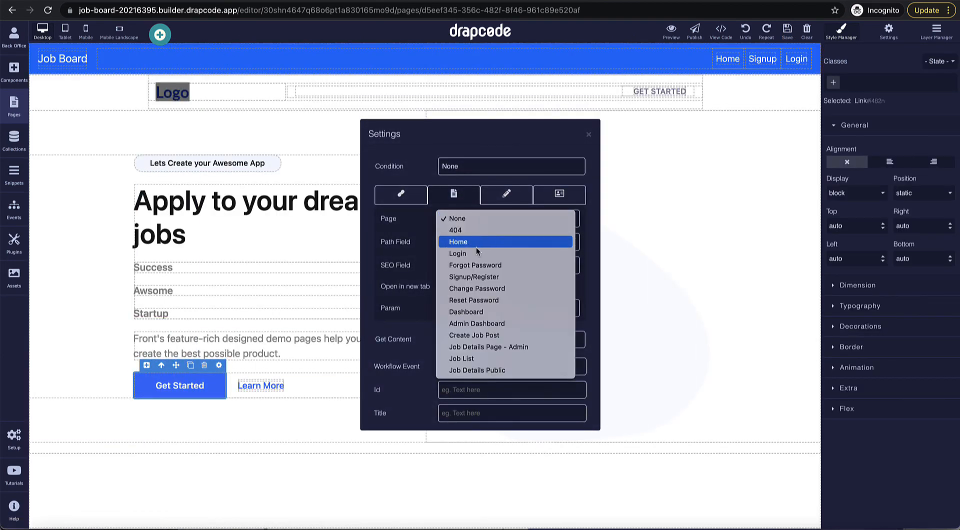
click(485, 358)
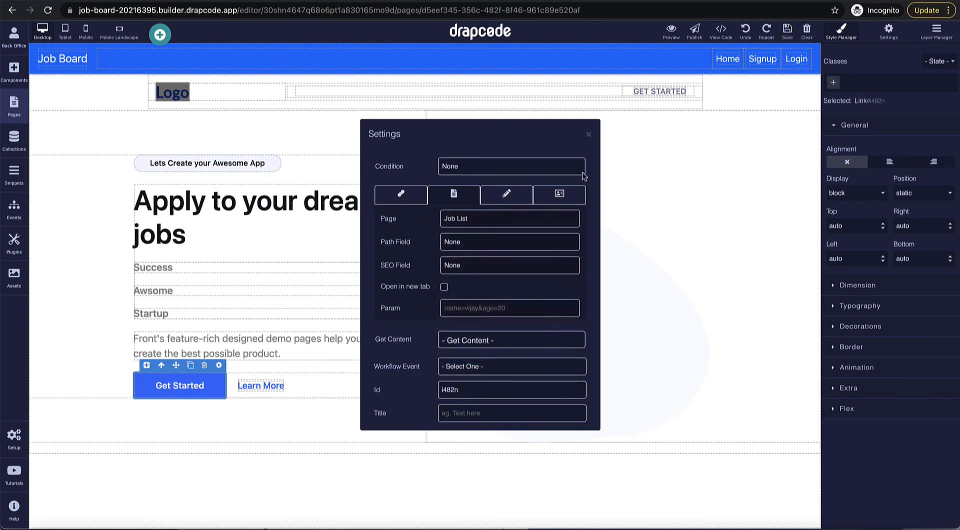
click(589, 134)
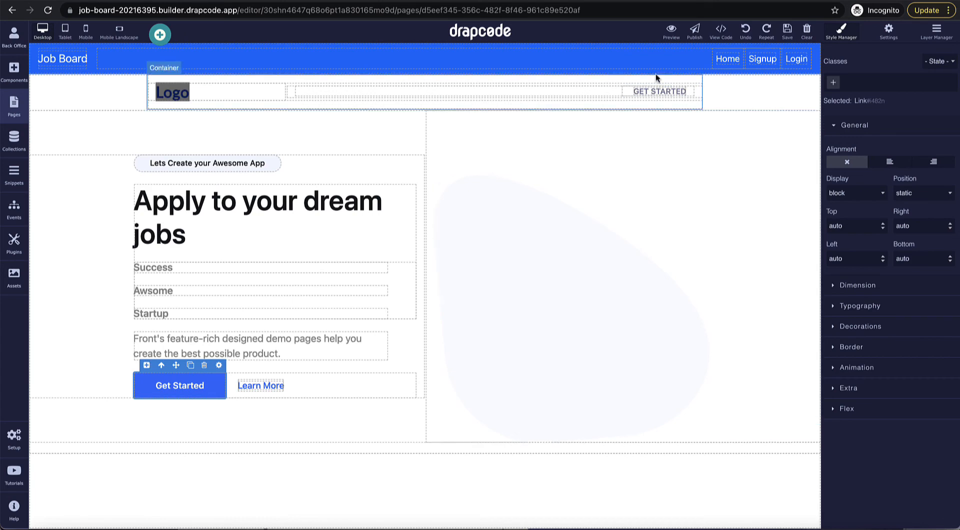
Step: Preview the app and follow Get Started to the job list showing Java Developer at 25000
click(671, 30)
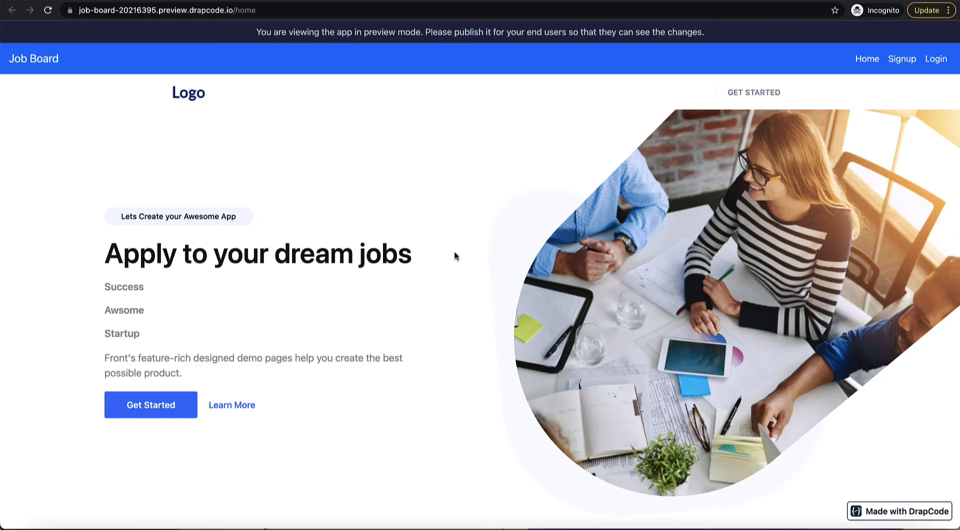
click(155, 408)
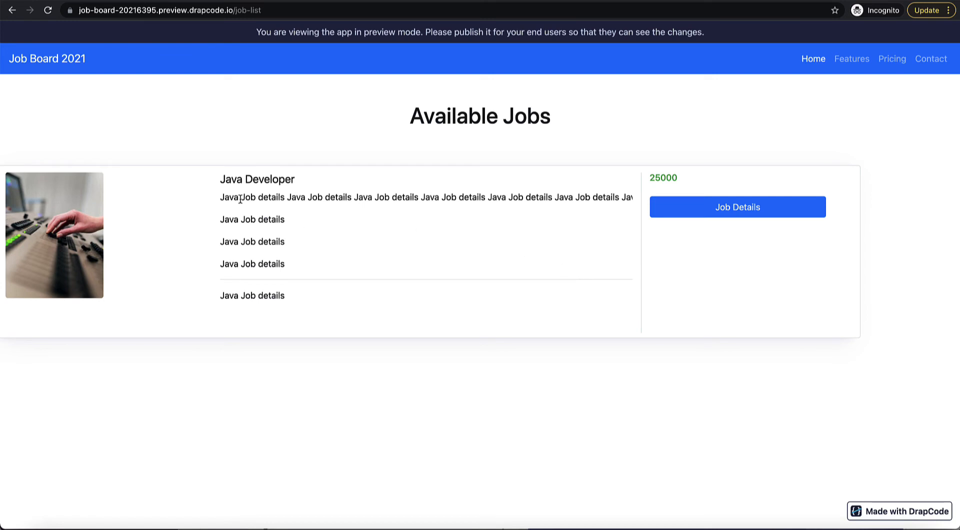
drag(220, 179, 291, 180)
drag(658, 194, 681, 177)
drag(220, 196, 307, 300)
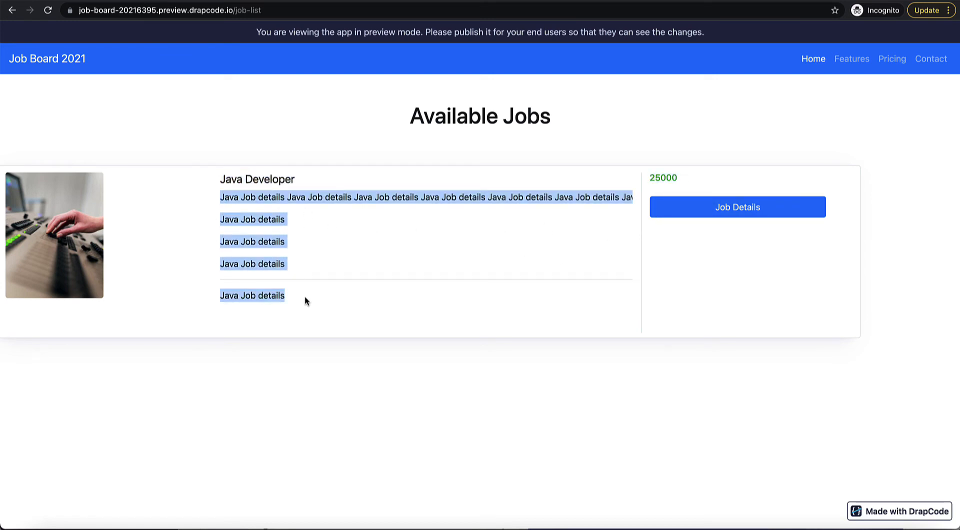
click(303, 298)
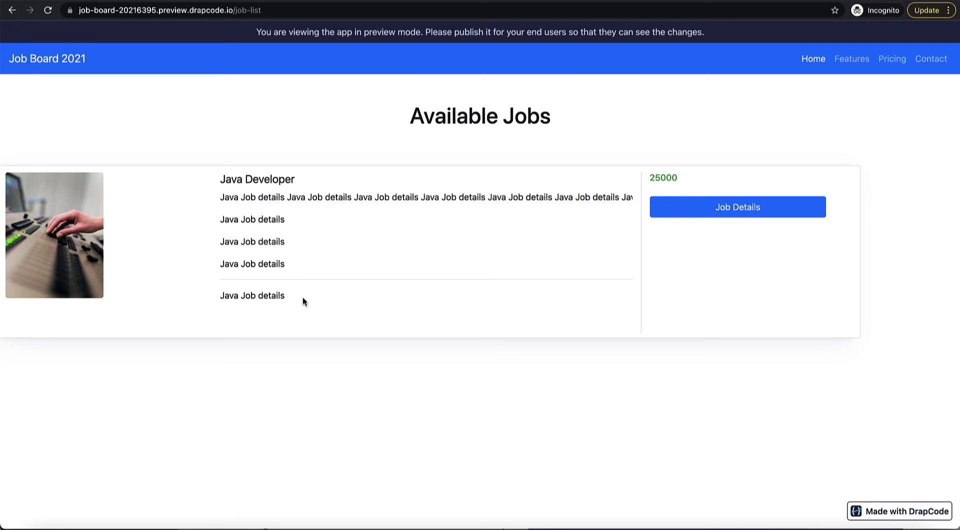
Step: Open the Java Developer job's details page from its Job Details button
click(736, 212)
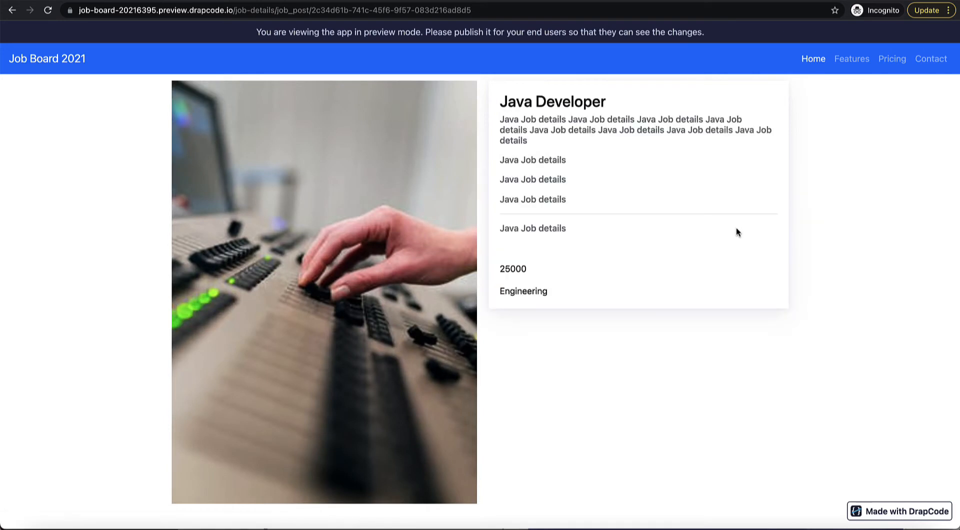
drag(511, 109, 606, 108)
click(603, 210)
Step: On the Dashboard page, add a heading reading 'Applicant Dashboard'
key(ctrl+shift+Tab)
click(14, 106)
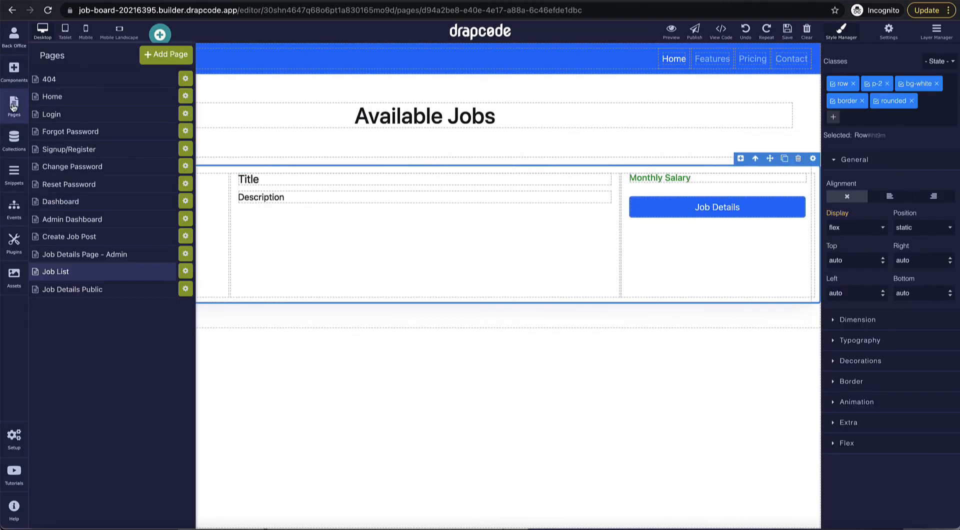
click(92, 207)
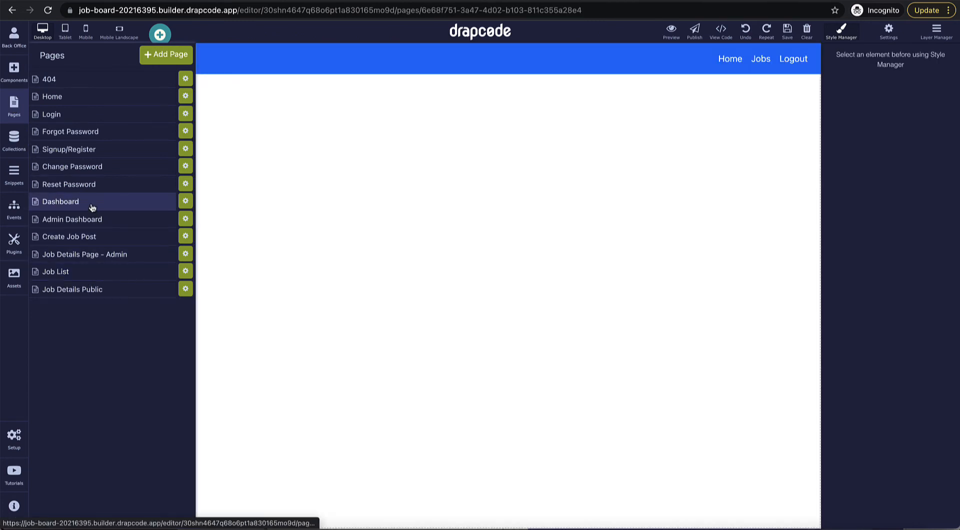
click(287, 182)
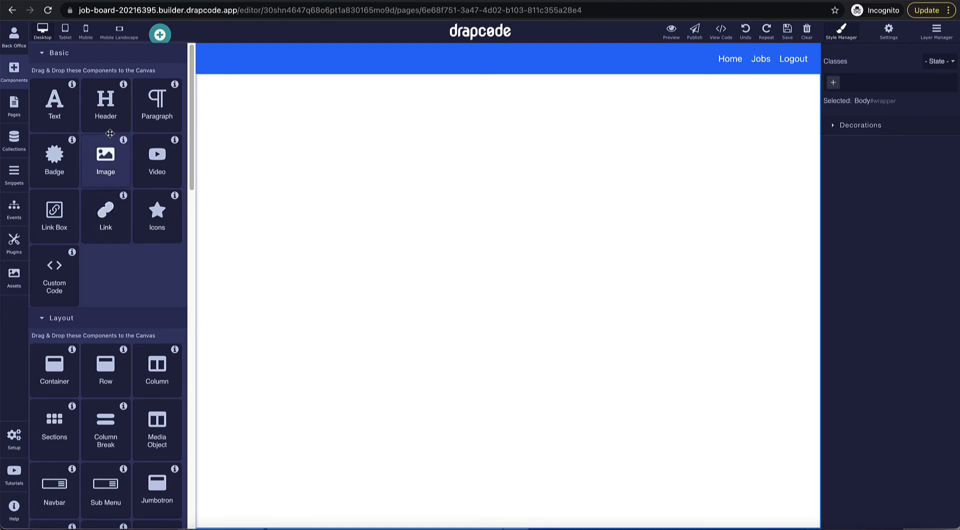
drag(106, 119, 176, 109)
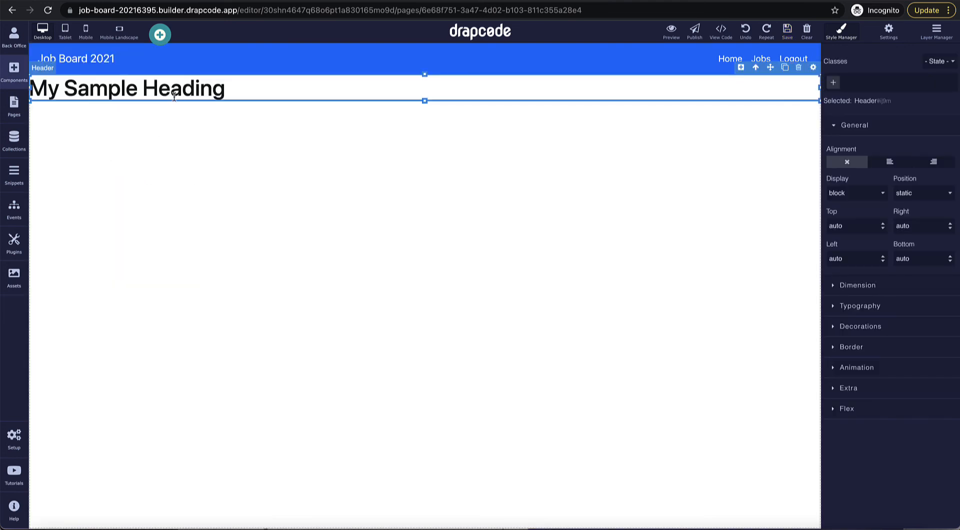
triple_click(174, 96)
text(Applica)
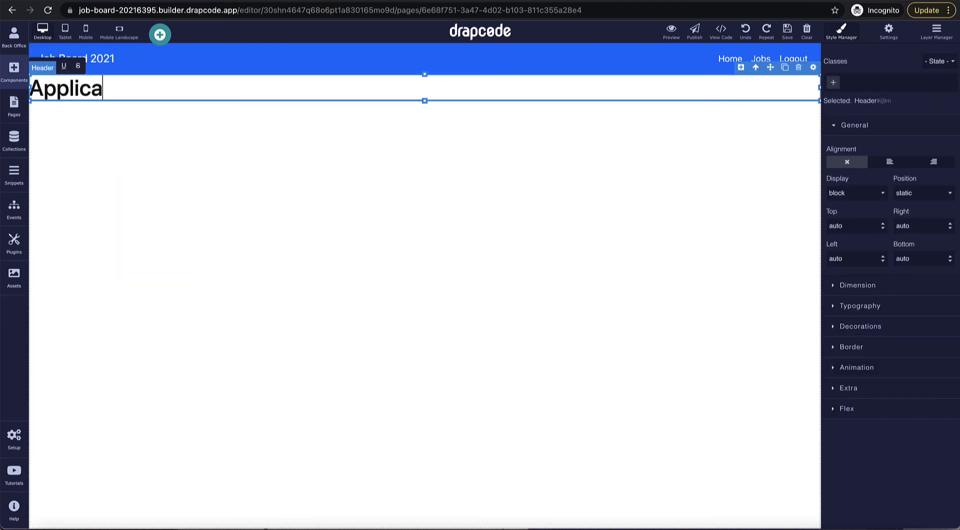
text(nt Dashbo)
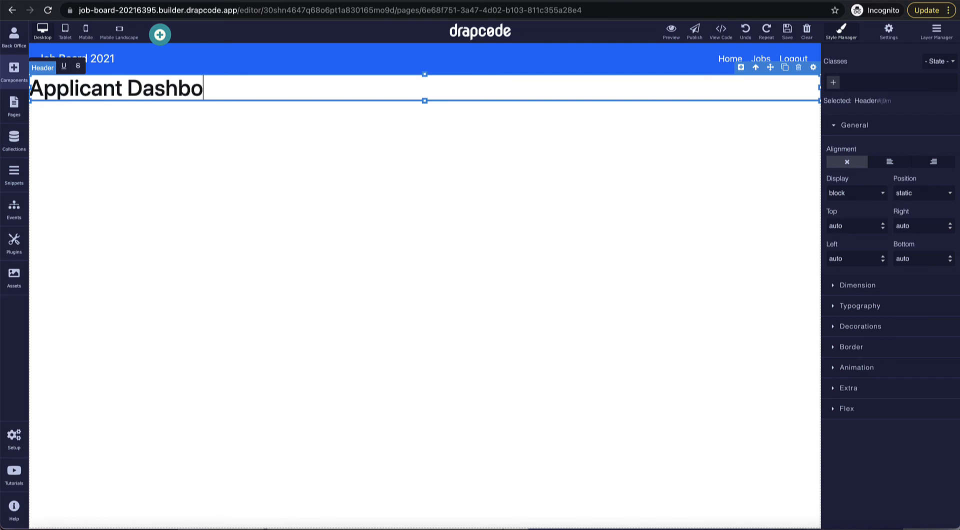
text(ard)
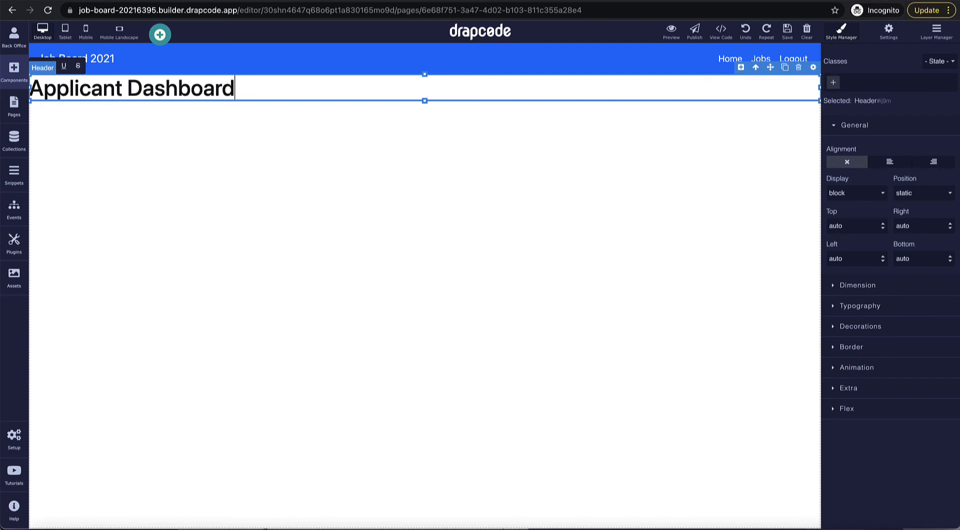
Step: Give the heading 50px top and bottom margins and 20px left and right margins
click(855, 292)
click(869, 410)
click(852, 409)
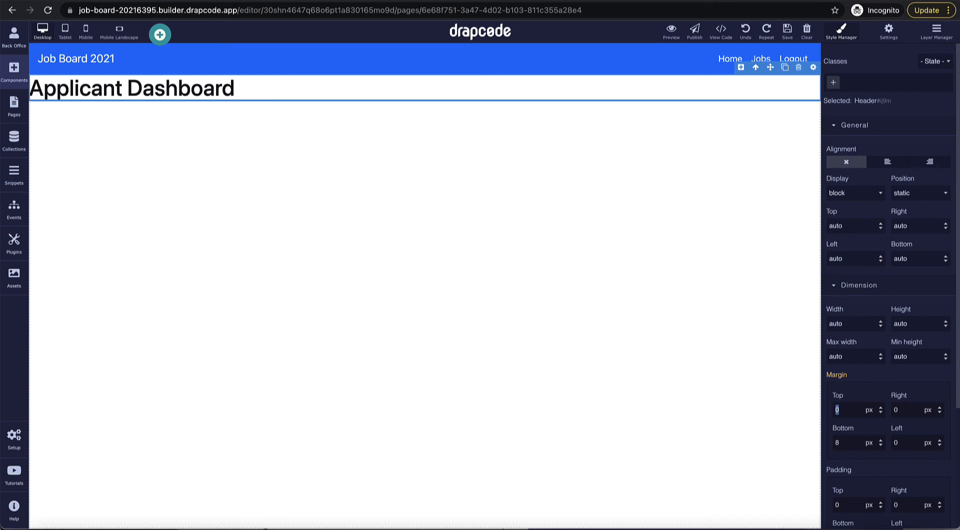
text(50)
key(Return)
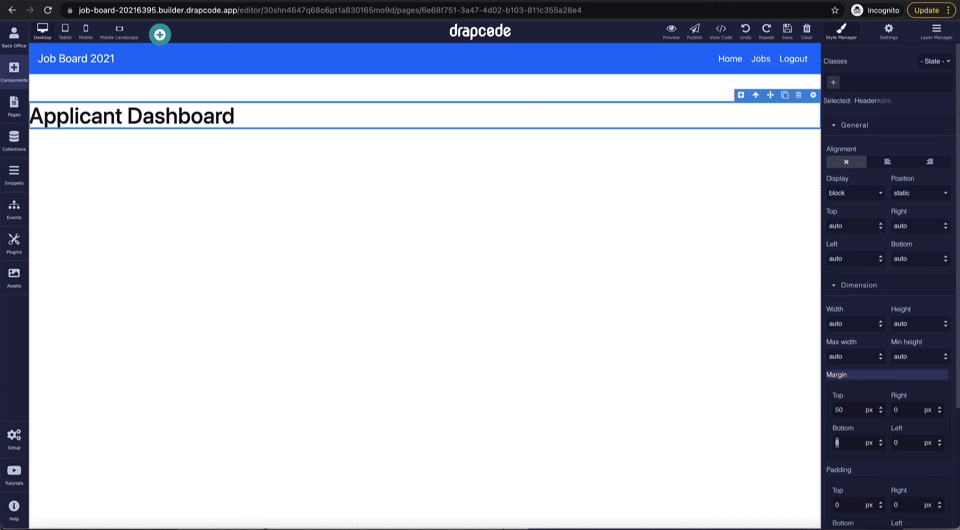
key(Return)
double_click(911, 413)
text(20)
key(Return)
text(2)
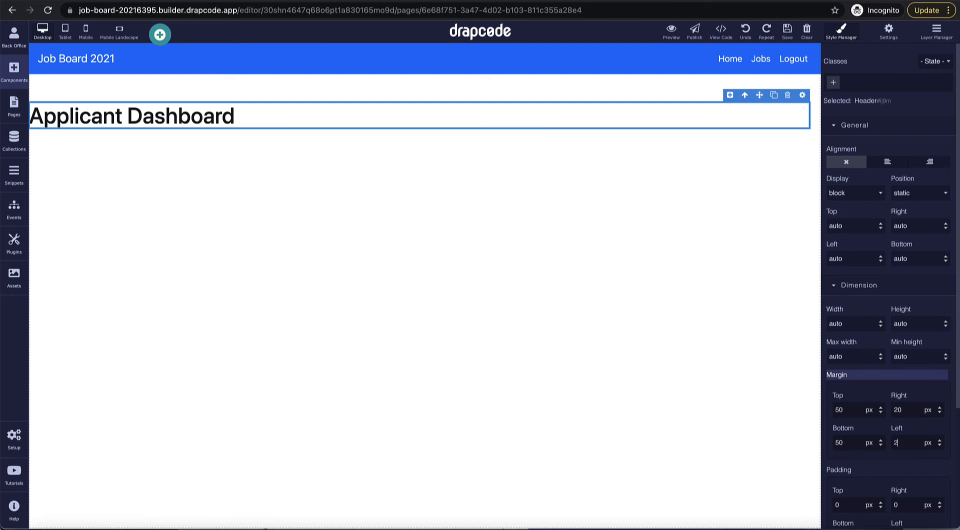
text(0)
key(Return)
click(14, 72)
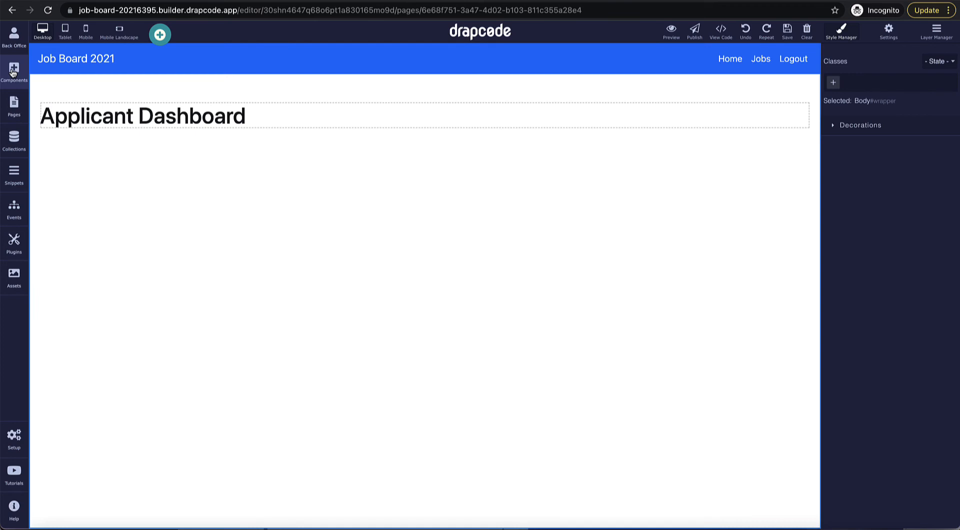
Step: Open the Collections list showing Job Post, Role and User
click(14, 140)
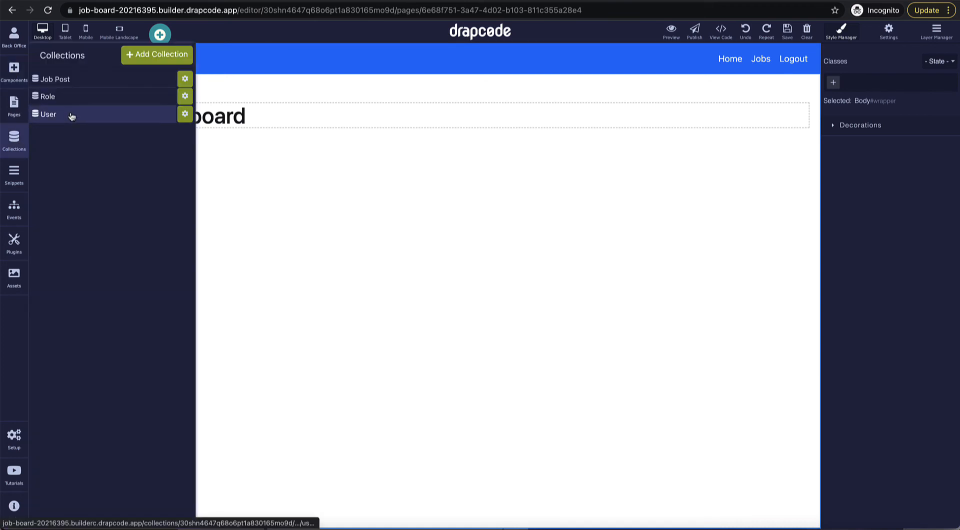
Step: Start a new filter on the User collection named 'Current User'
click(71, 116)
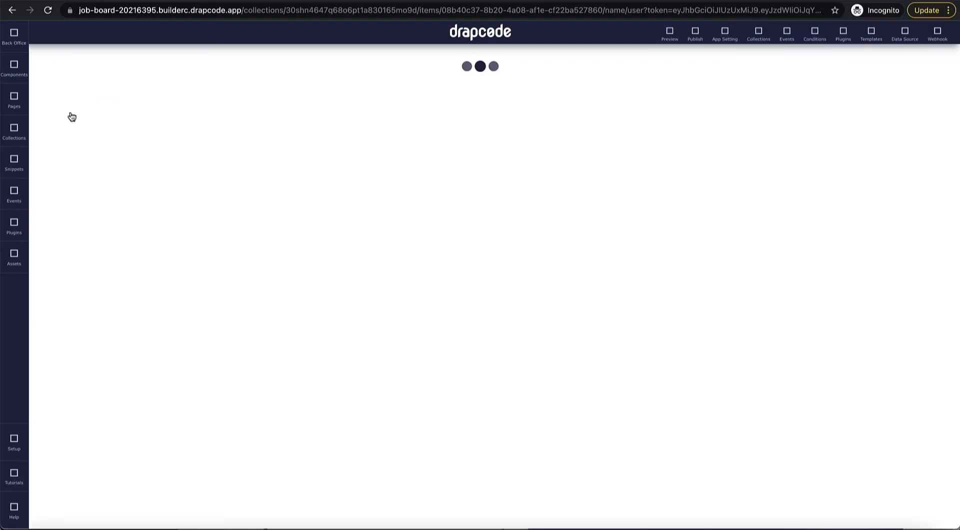
click(525, 105)
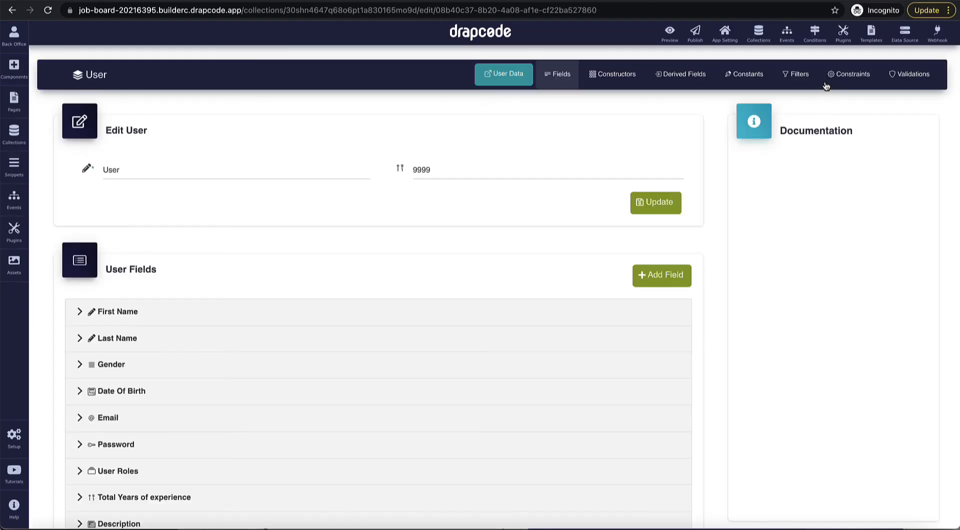
click(800, 75)
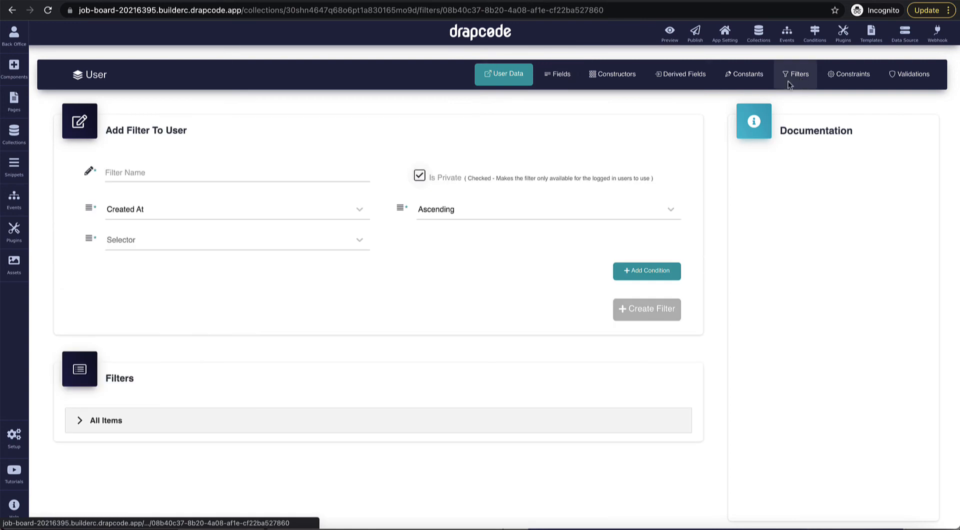
click(245, 172)
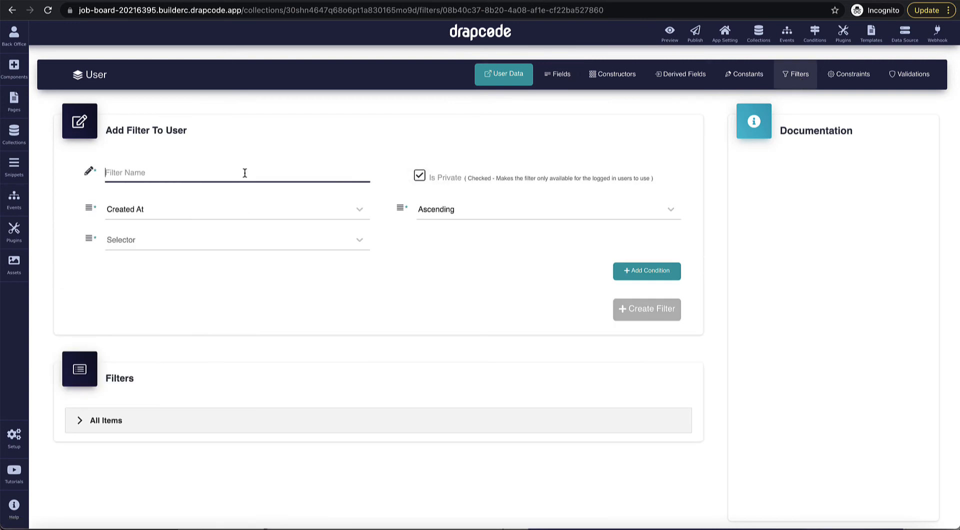
text(Current User)
Step: Add the condition Id equals the current user's Id
click(650, 275)
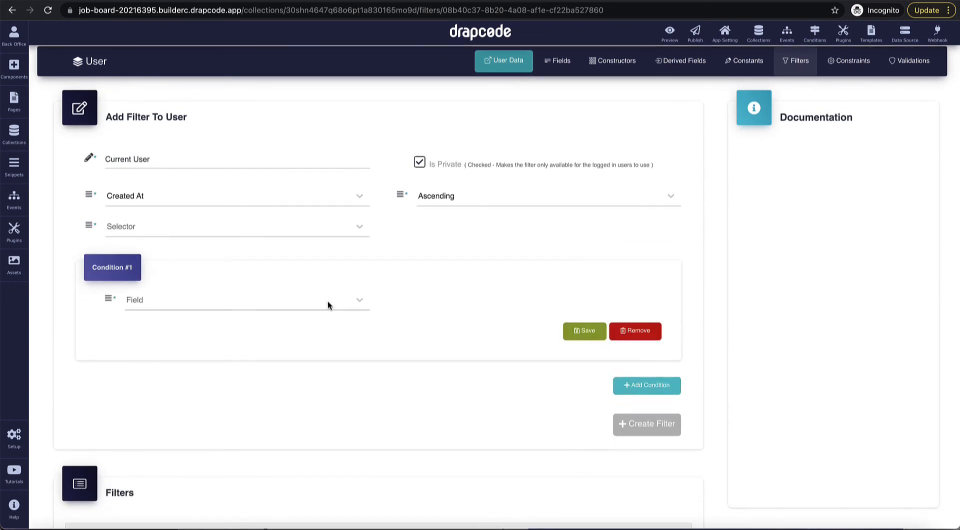
click(328, 301)
scroll(288, 368, down, 2)
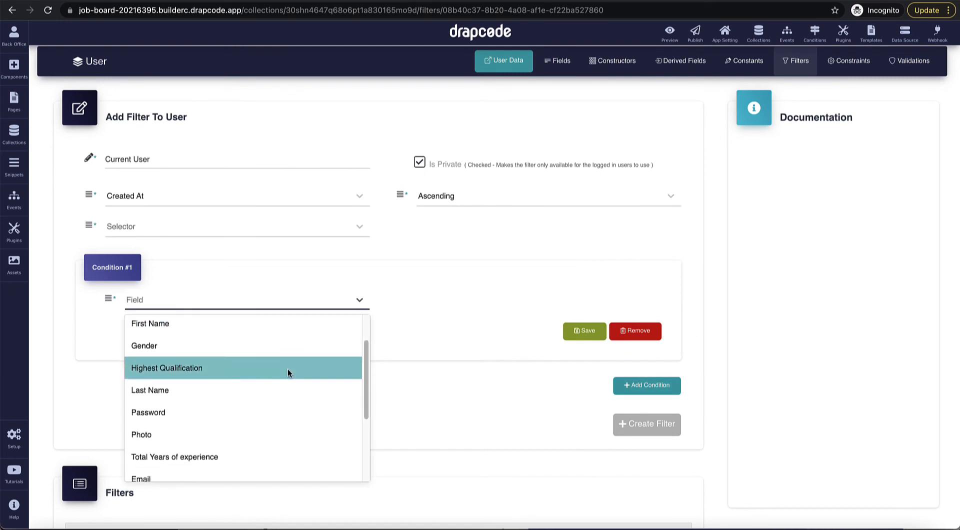
scroll(287, 368, down, 5)
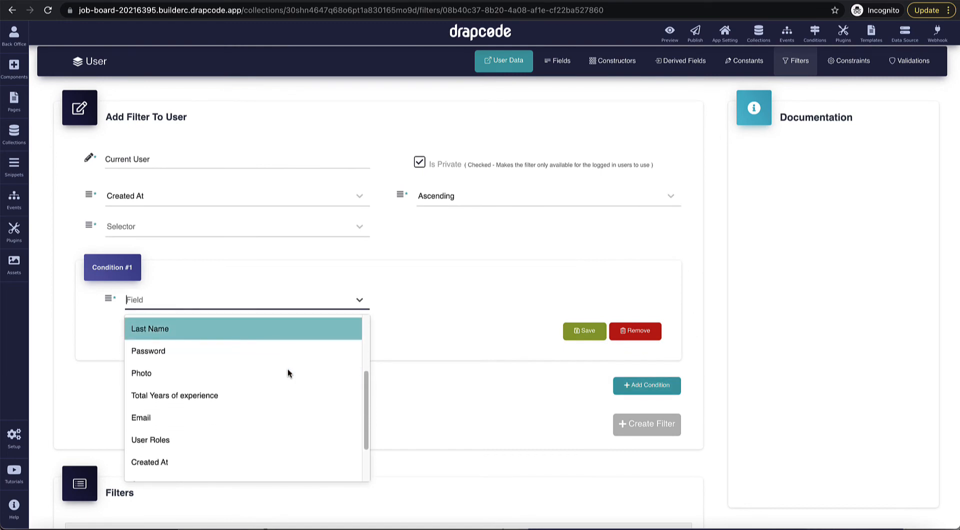
click(264, 467)
click(453, 298)
click(454, 327)
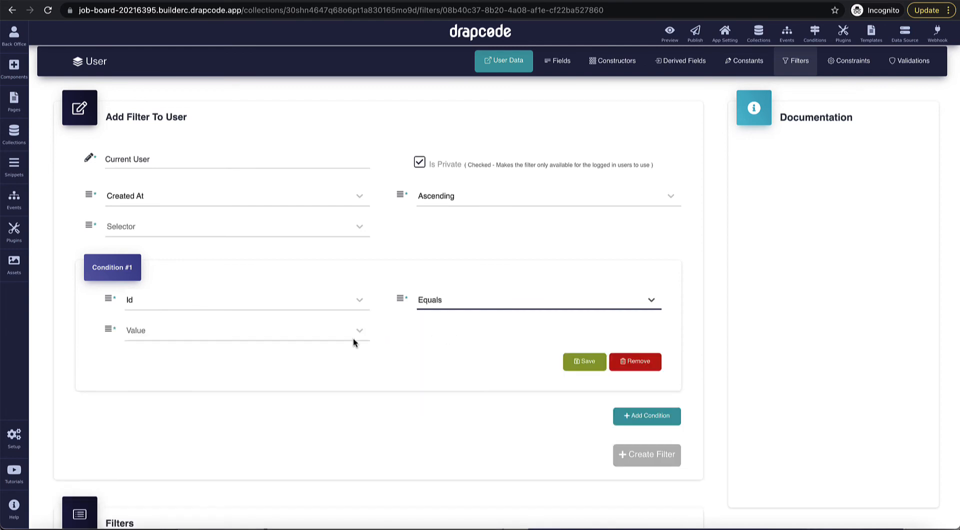
click(353, 338)
click(302, 356)
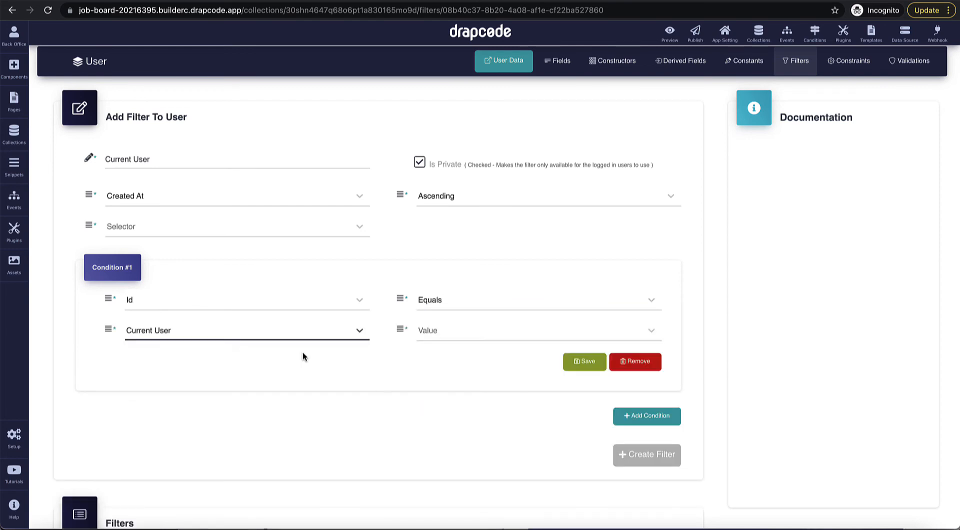
click(474, 338)
click(470, 361)
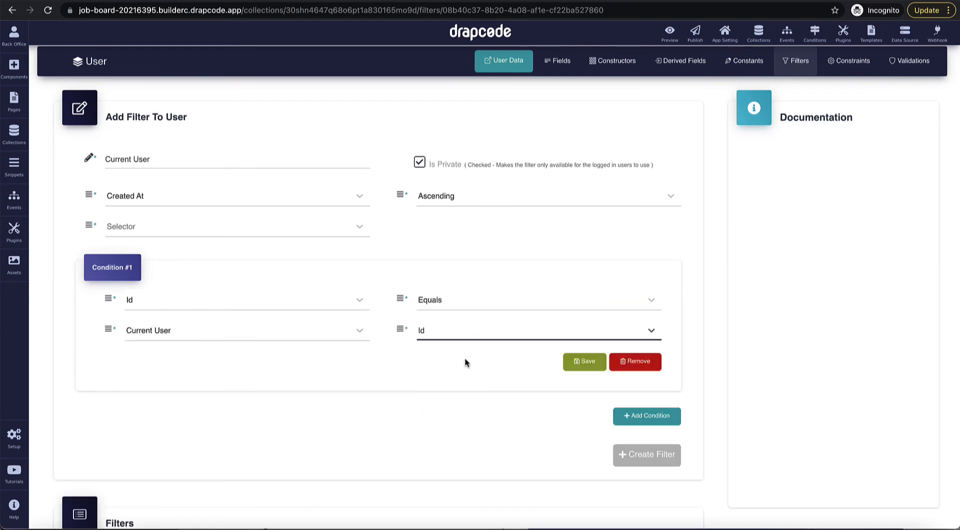
click(579, 368)
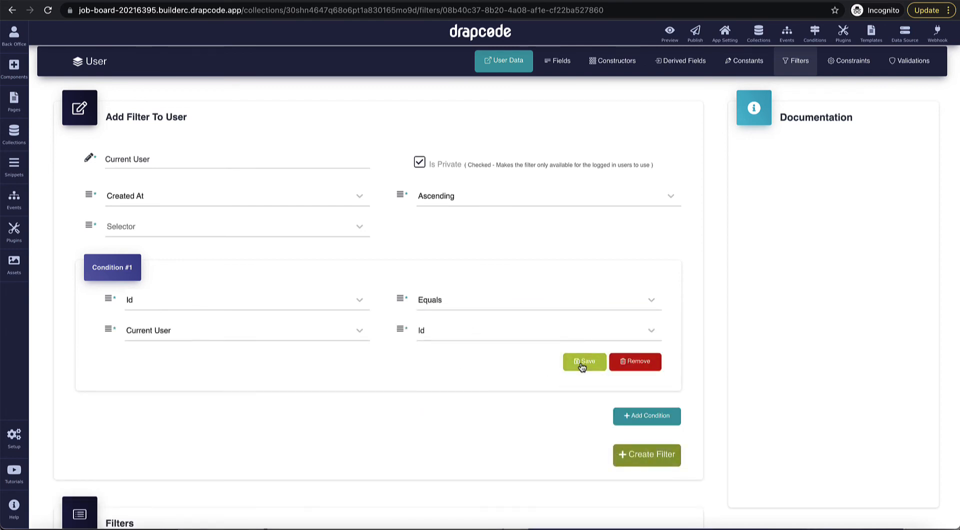
Step: Set the selector to Find First Matching Data and create the filter
click(320, 234)
click(313, 253)
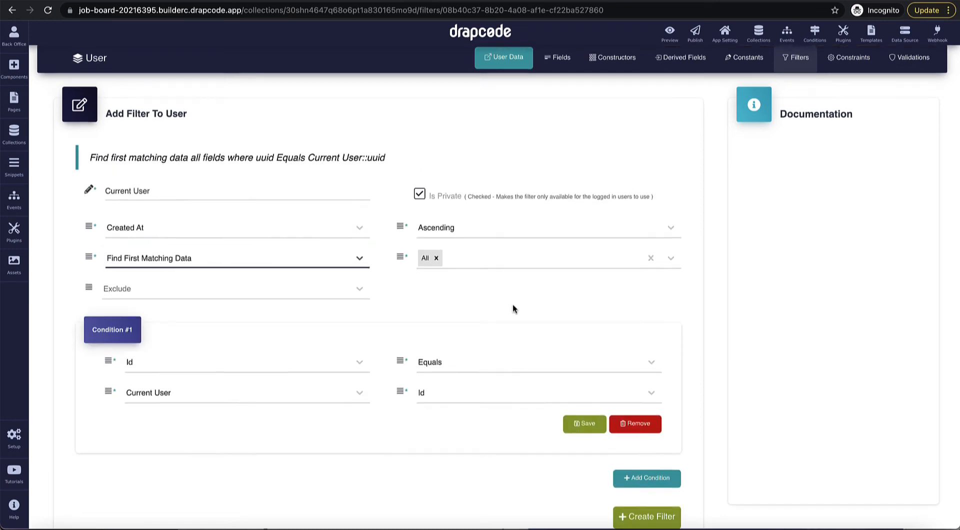
scroll(512, 304, down, 3)
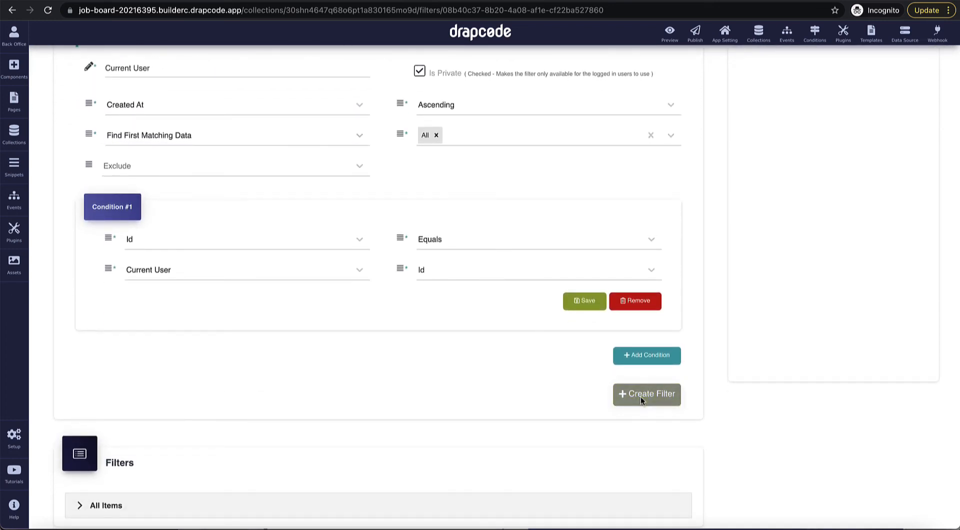
click(641, 397)
click(280, 398)
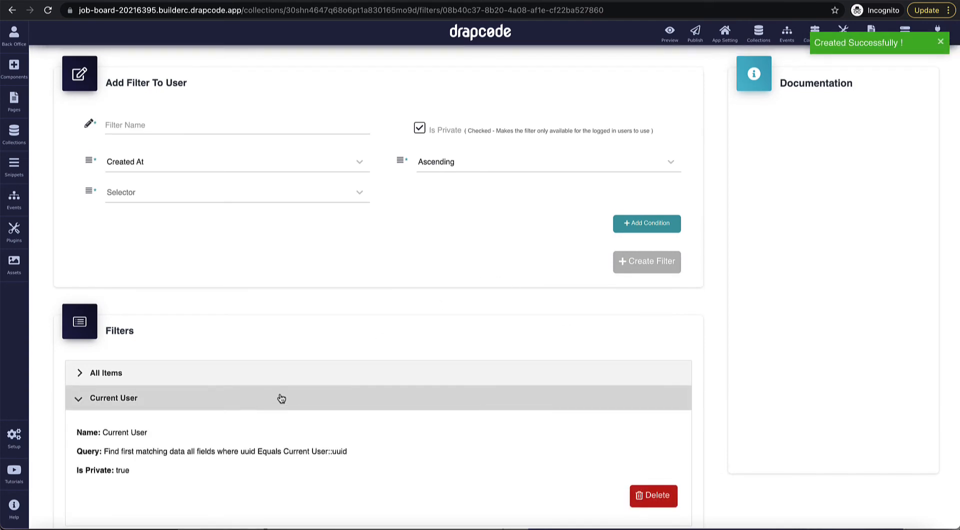
scroll(250, 403, down, 2)
click(270, 347)
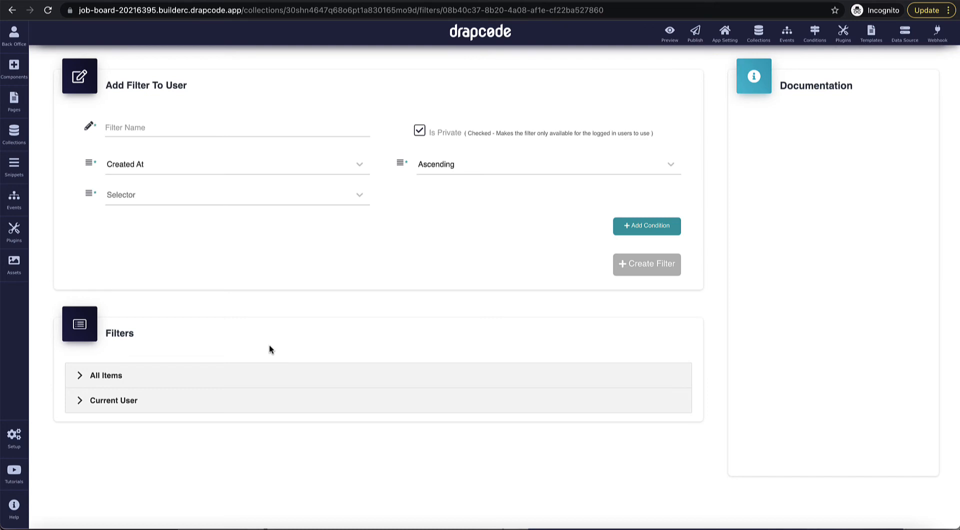
scroll(262, 300, up, 2)
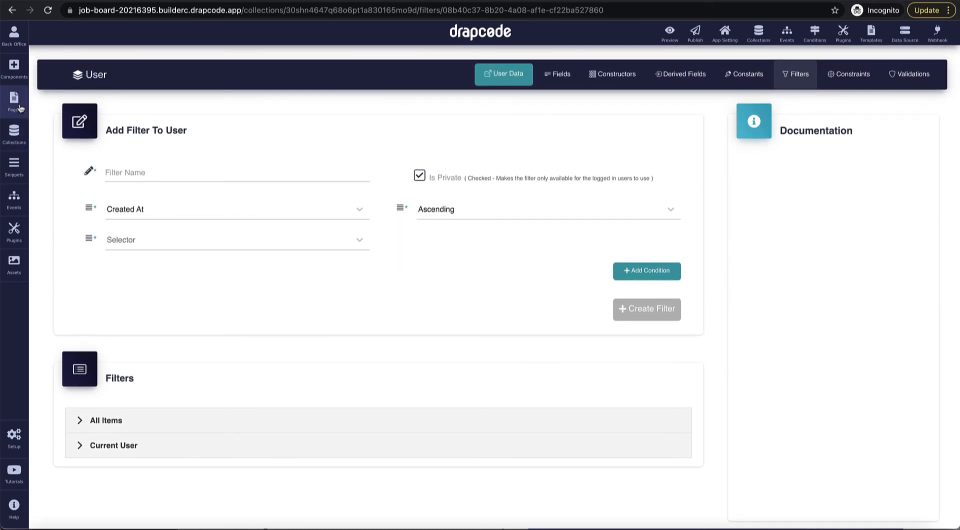
Step: Open the Dashboard page and drop a Data Table onto it
click(19, 107)
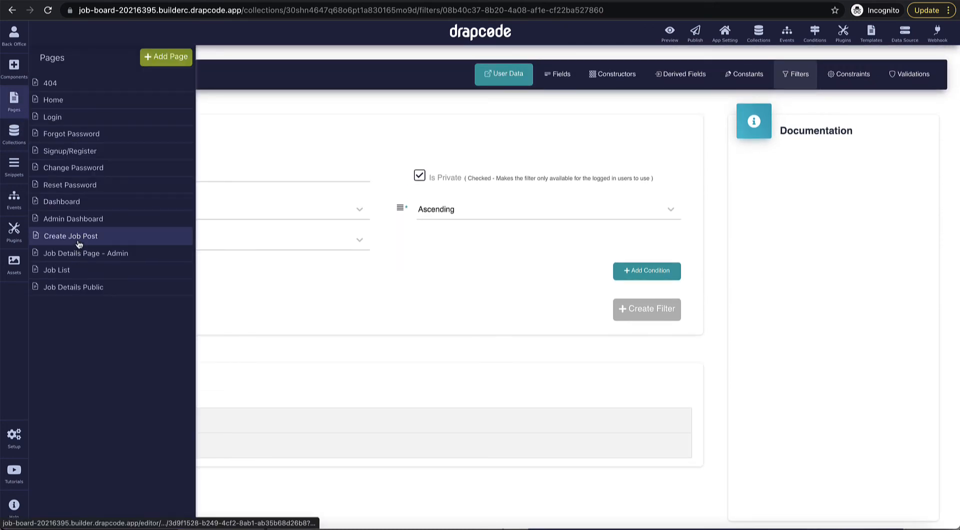
click(79, 205)
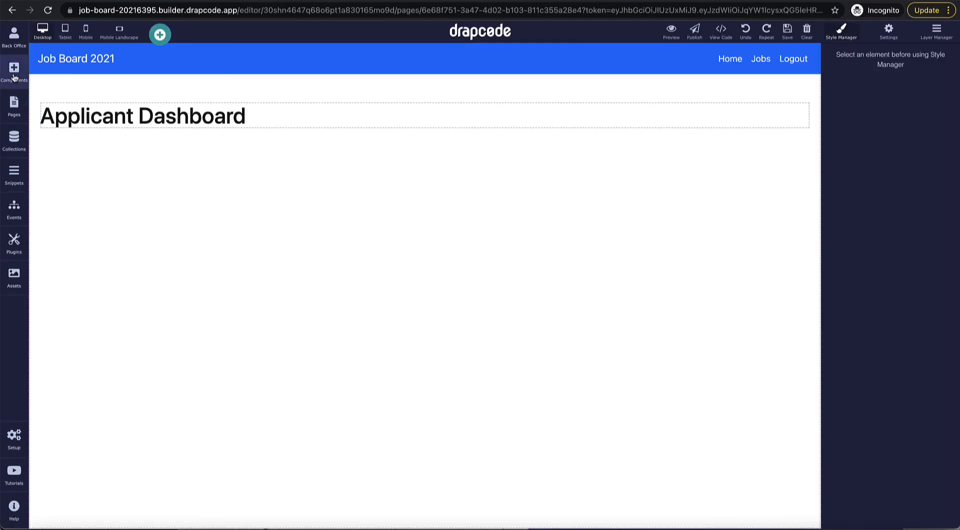
click(14, 76)
scroll(114, 276, down, 4)
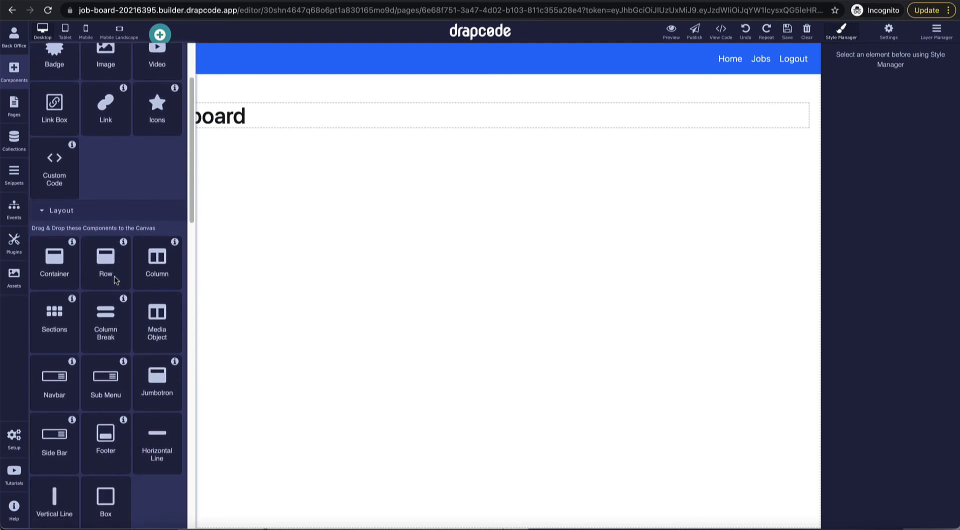
scroll(114, 276, down, 8)
drag(54, 310, 203, 328)
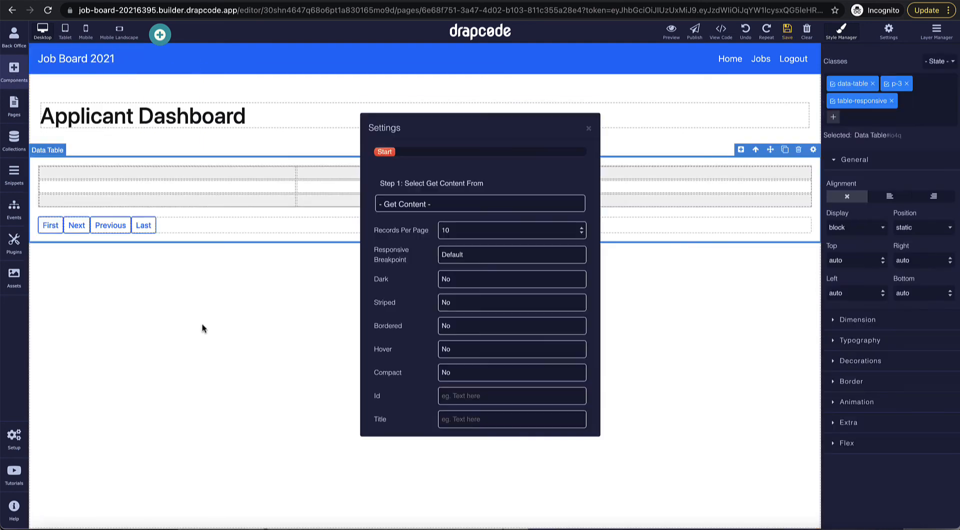
Step: Fill the table from the Job Post collection and close its settings
click(459, 205)
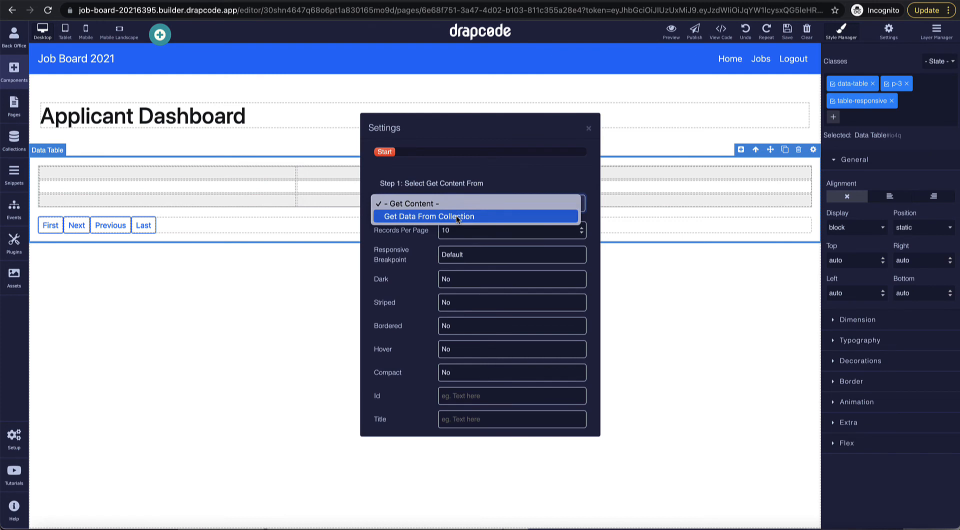
click(457, 216)
click(451, 236)
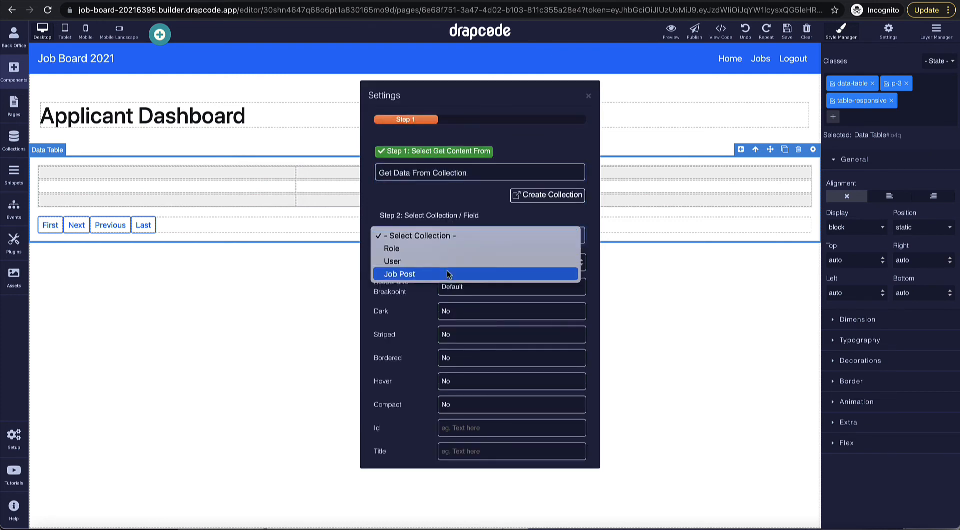
click(449, 275)
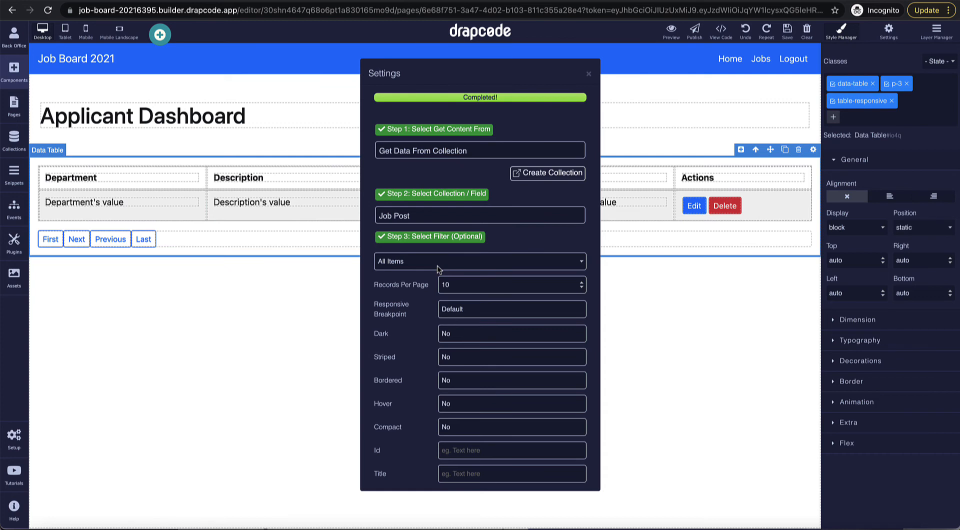
click(588, 74)
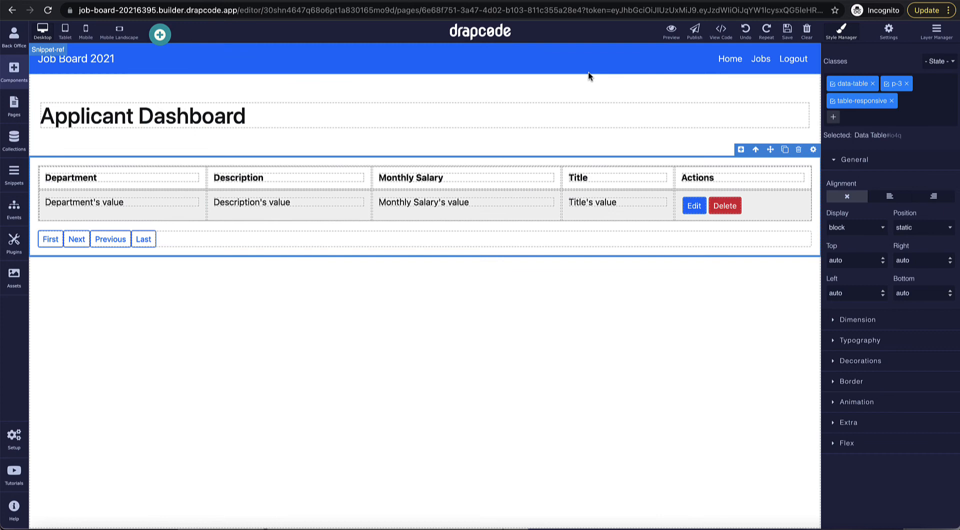
click(15, 140)
Step: Start a Job Post filter named 'Job Post applied by current loggedIn user'
click(90, 86)
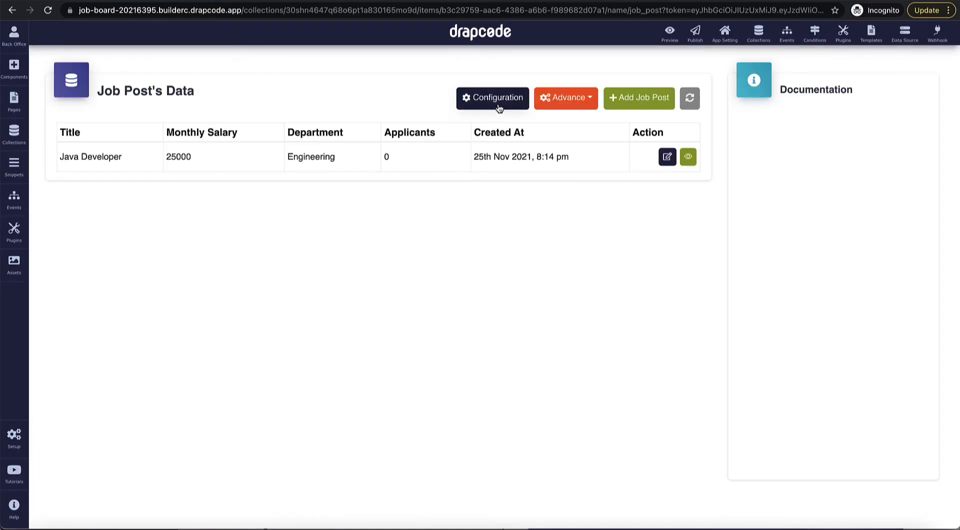
click(497, 103)
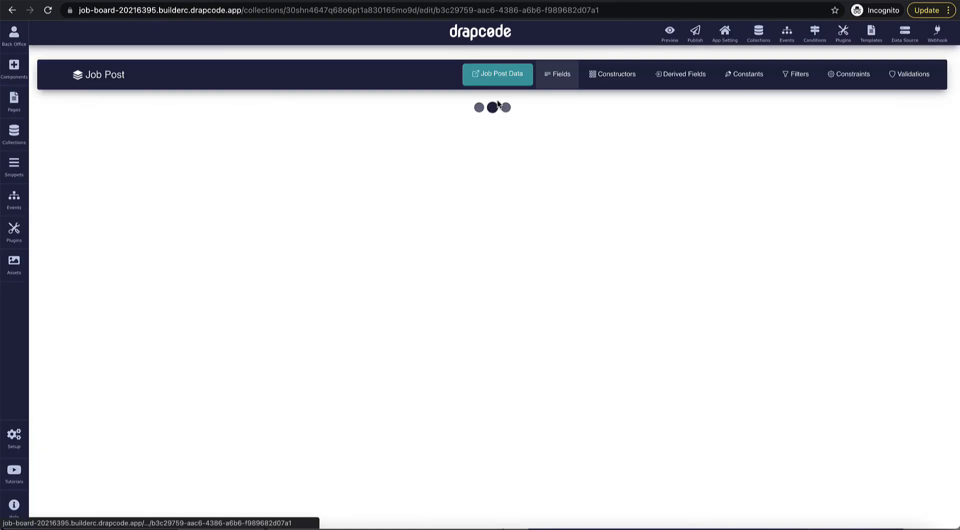
click(796, 75)
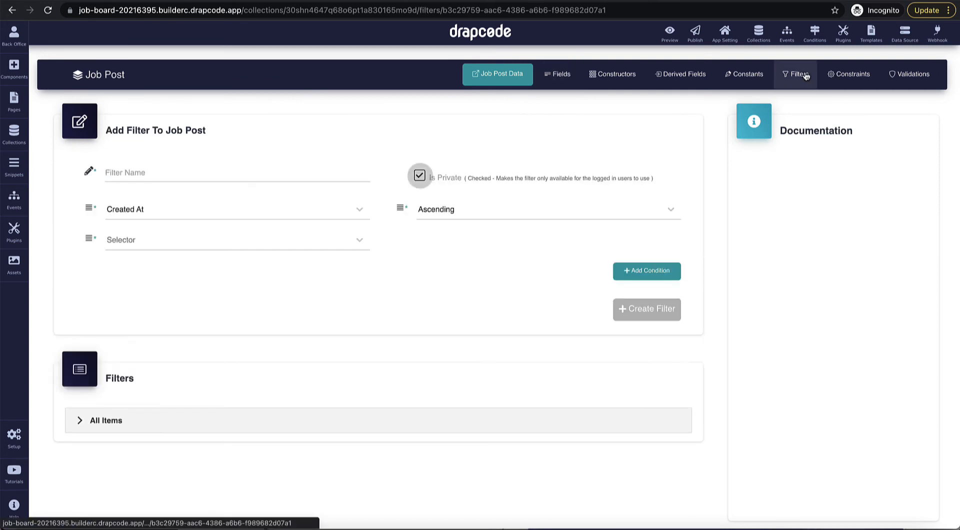
click(281, 176)
text(Job )
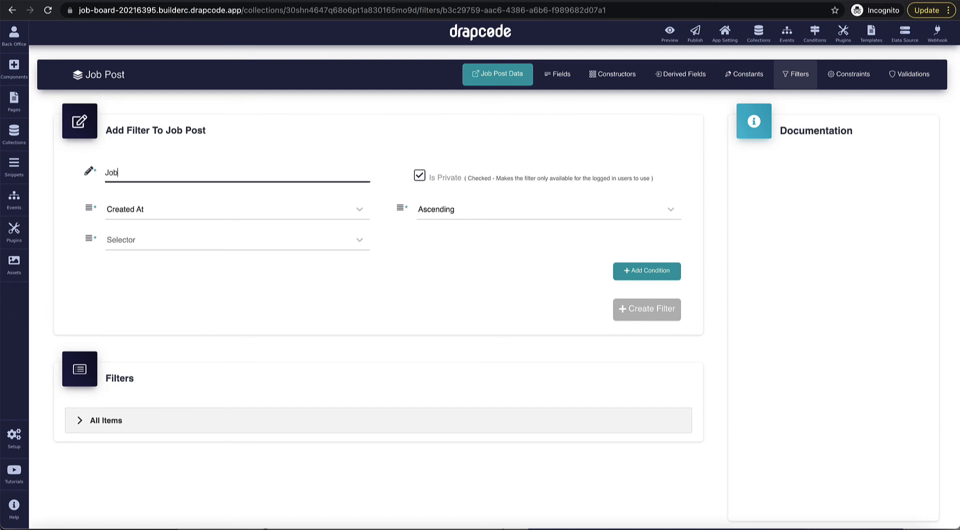
text(Post applied by current logg)
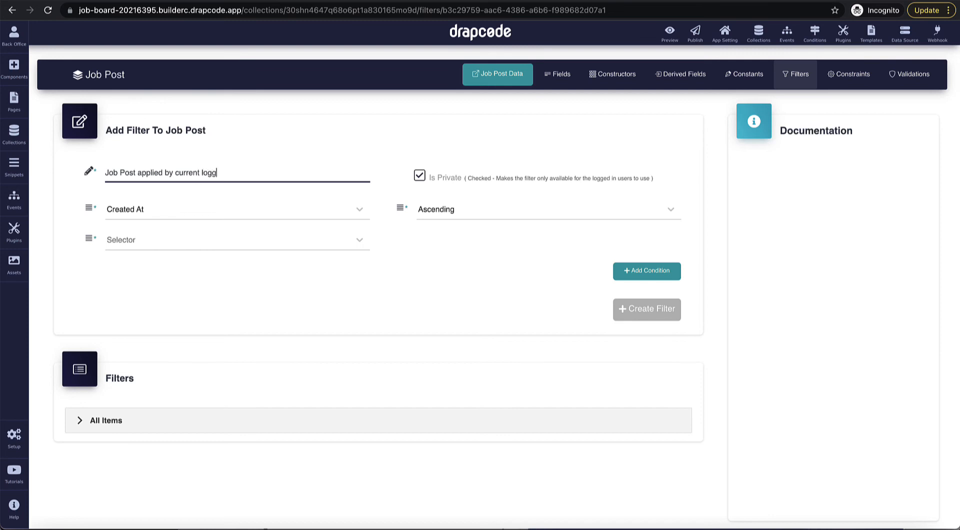
text(edIn user)
Step: Keep sorting by Created At and set the selector to Find First Matching Data
click(328, 213)
click(280, 303)
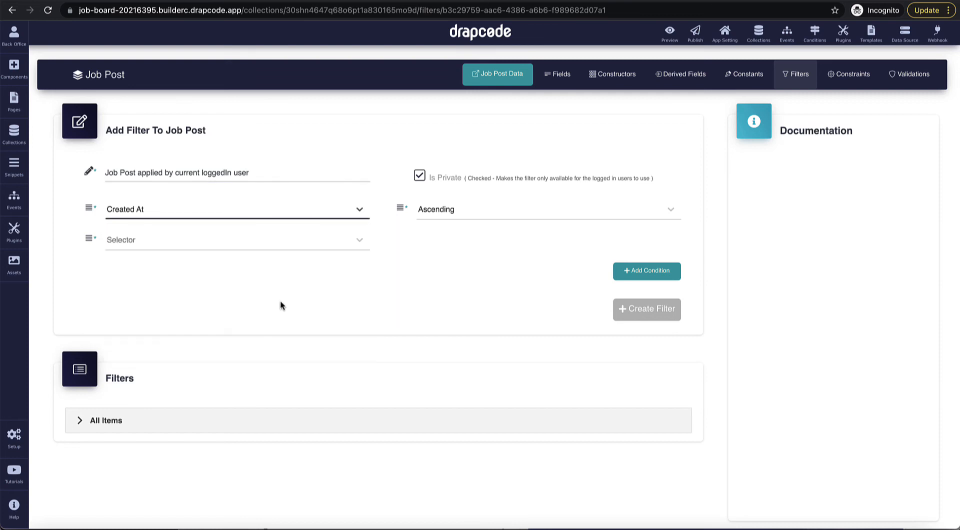
click(278, 245)
click(273, 273)
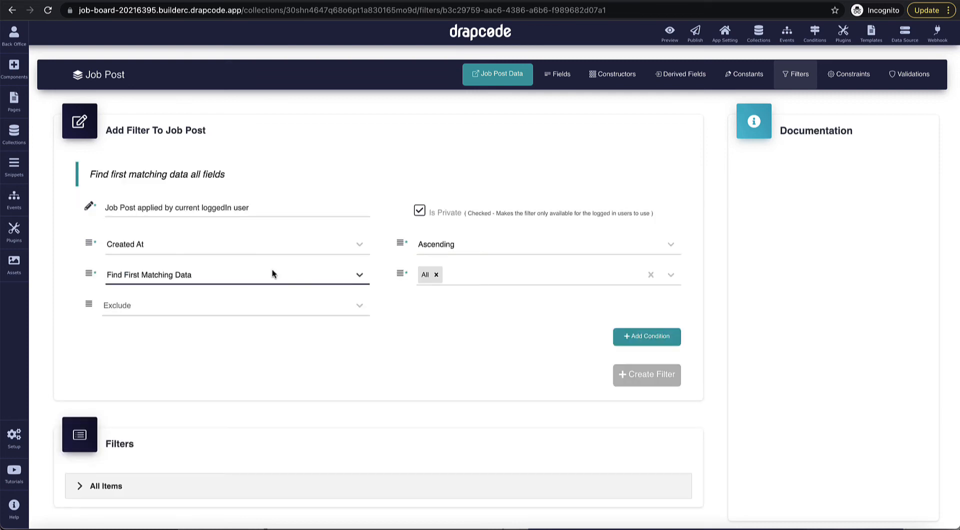
click(307, 305)
click(428, 324)
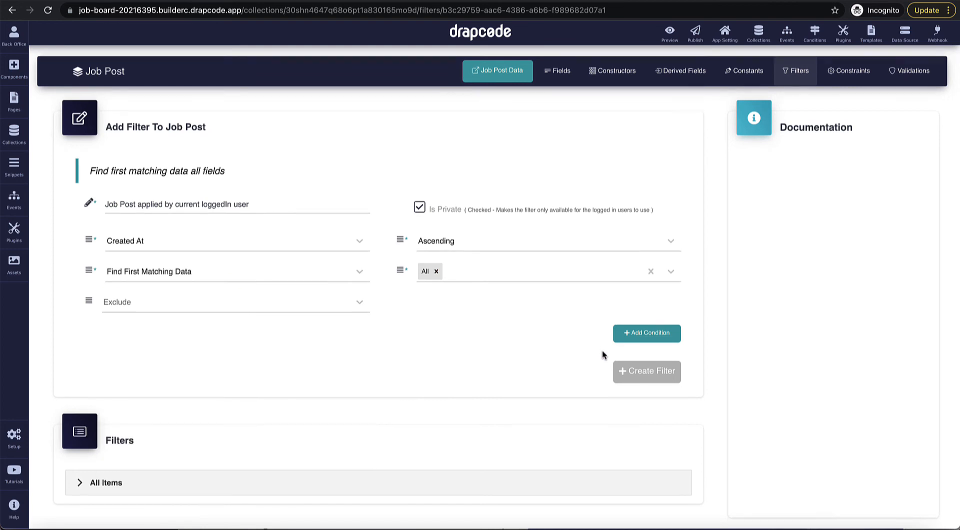
scroll(643, 320, down, 1)
Step: Add the condition Applicants equals the User collection's Current User filter
click(645, 320)
scroll(425, 340, down, 2)
click(285, 275)
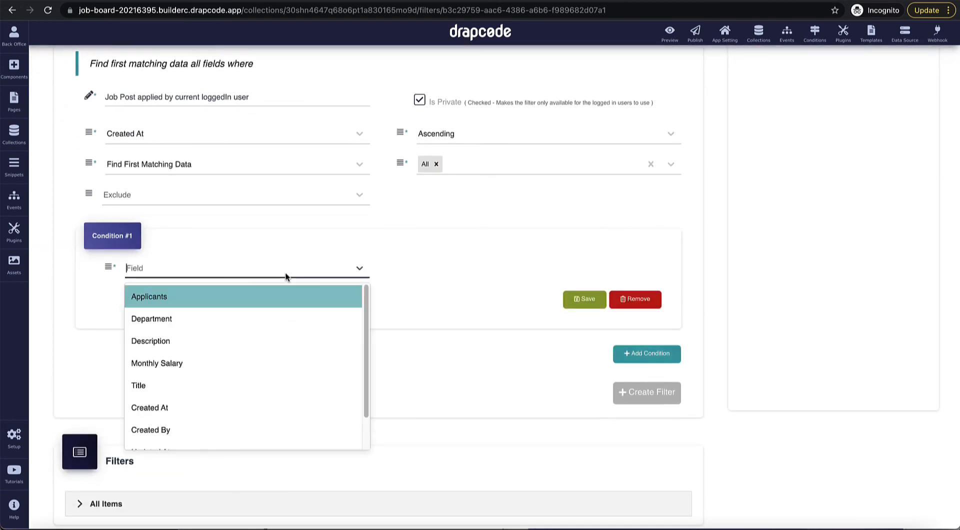
click(263, 298)
click(441, 269)
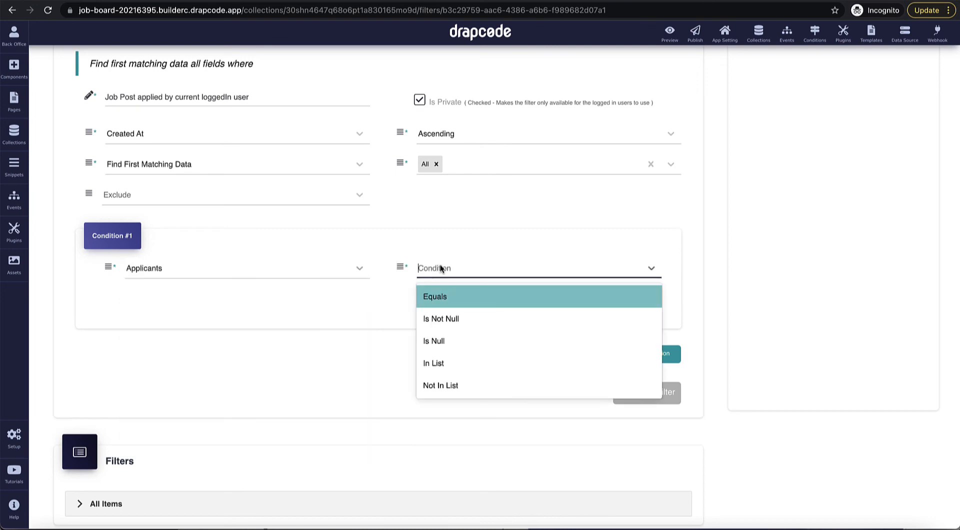
click(445, 297)
click(326, 295)
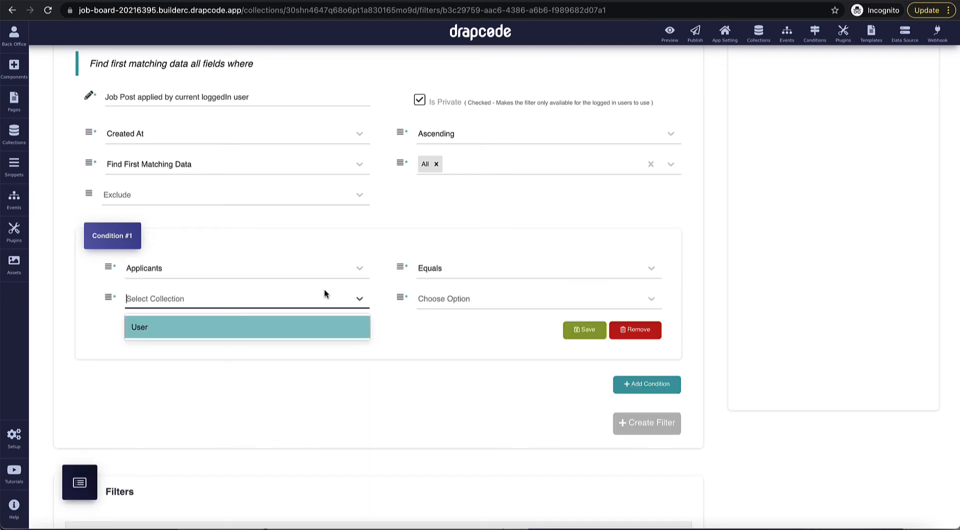
click(297, 333)
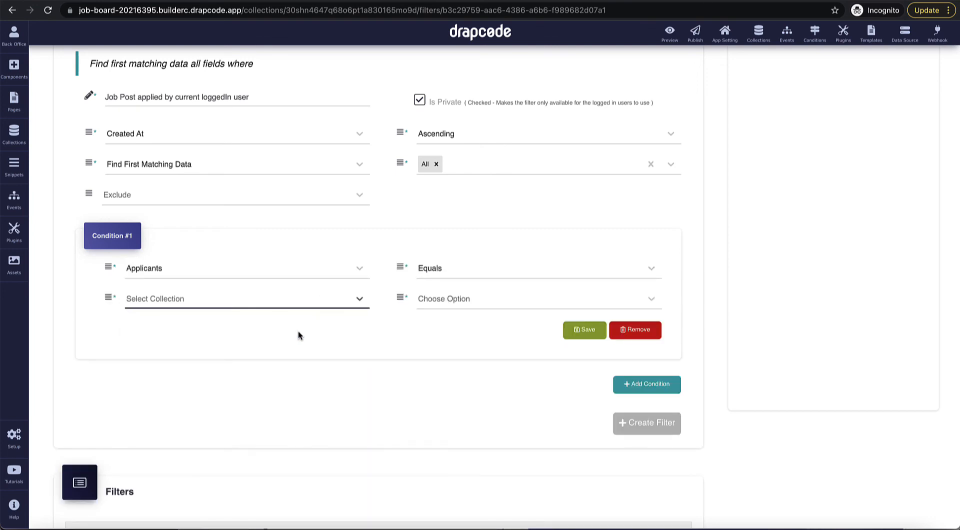
click(436, 302)
click(442, 347)
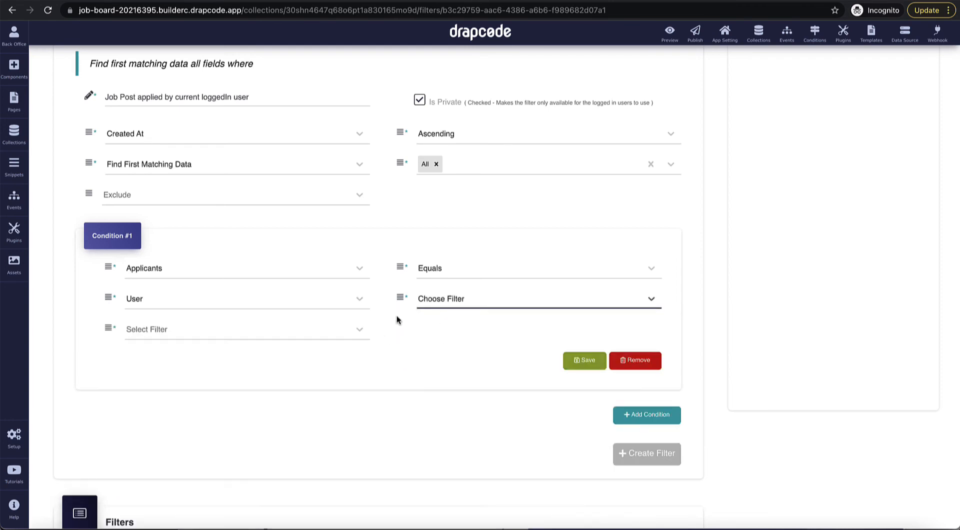
click(275, 333)
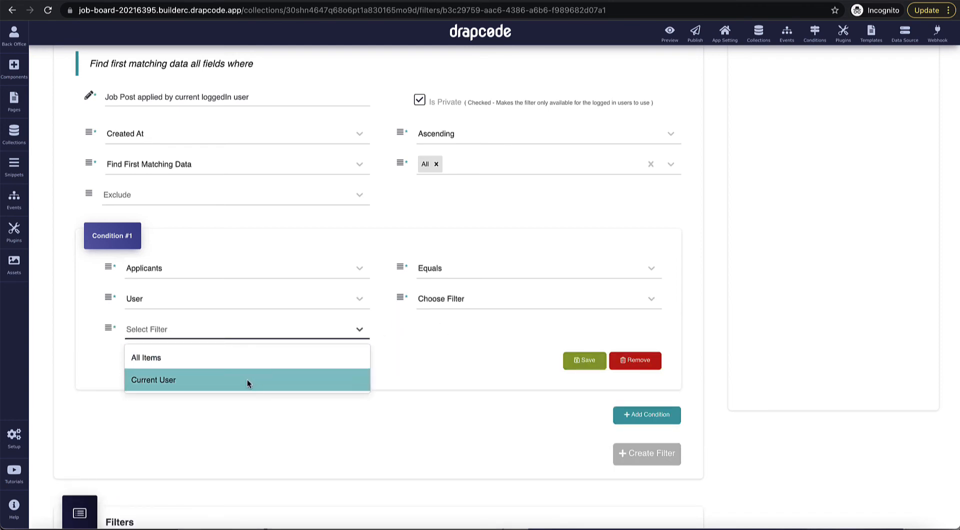
click(247, 379)
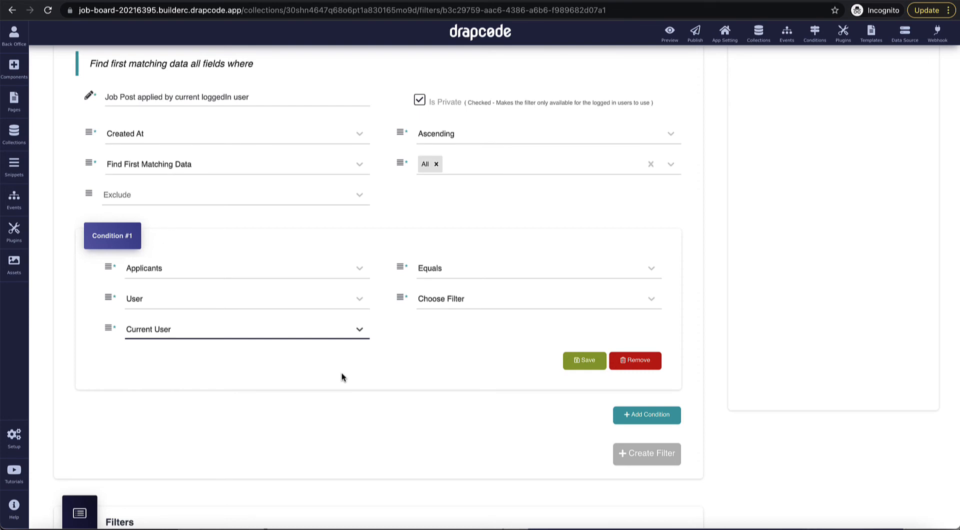
Step: Save the condition and create the filter
scroll(341, 373, up, 1)
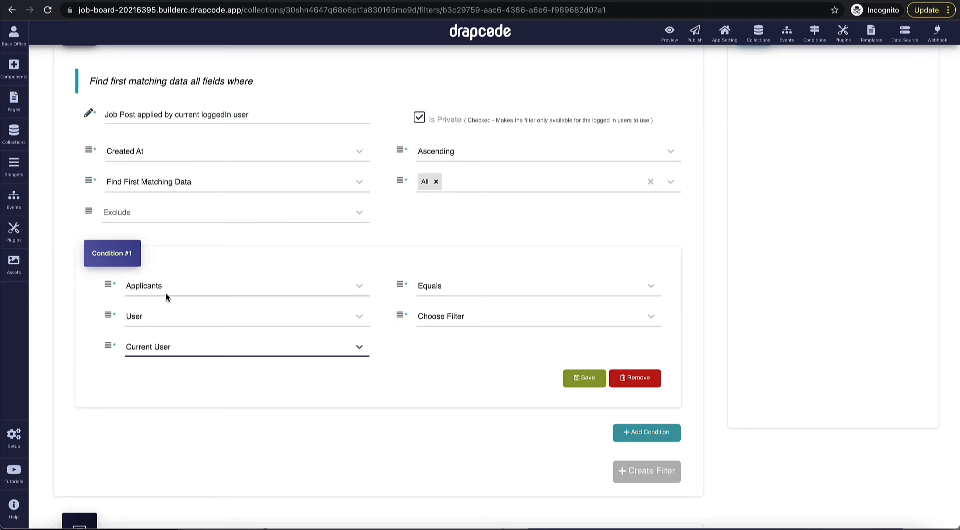
click(584, 378)
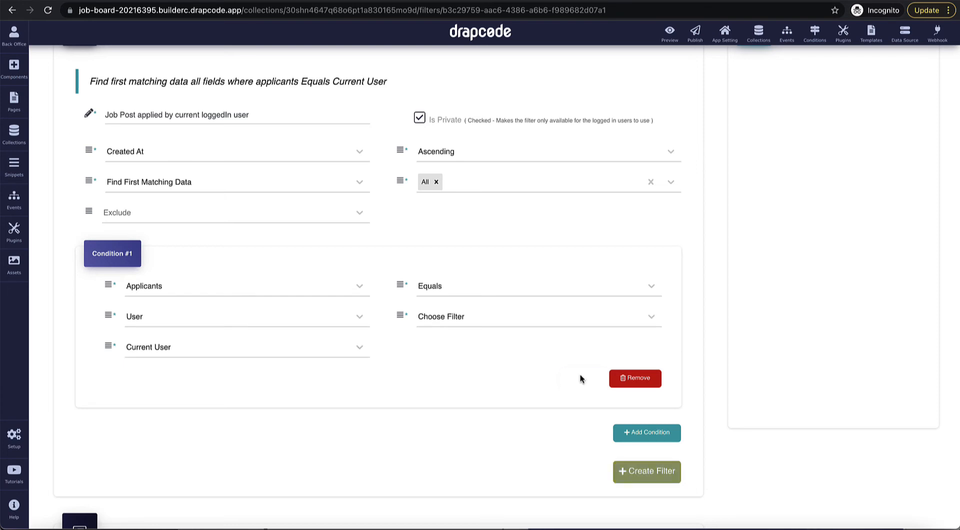
click(650, 471)
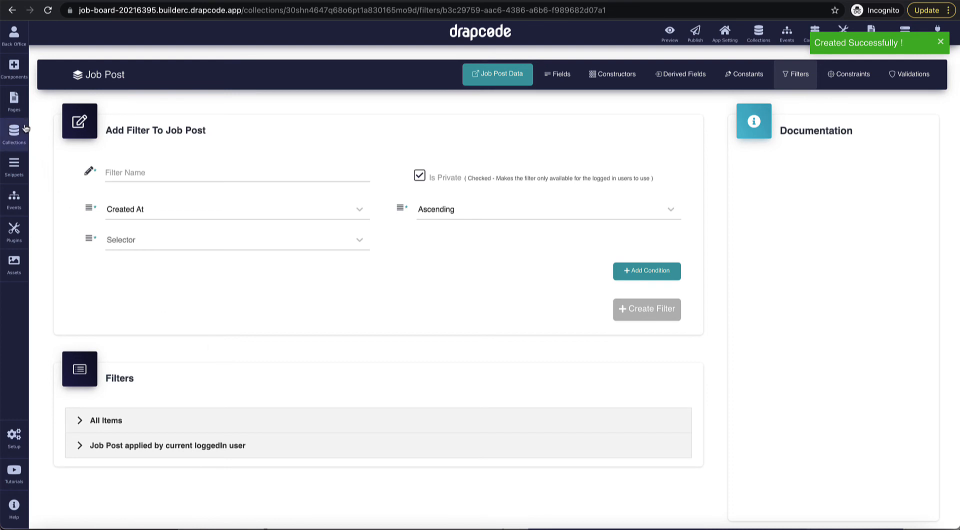
Step: Apply the 'Job Post applied by current loggedIn user' filter to the Dashboard's data table
click(14, 100)
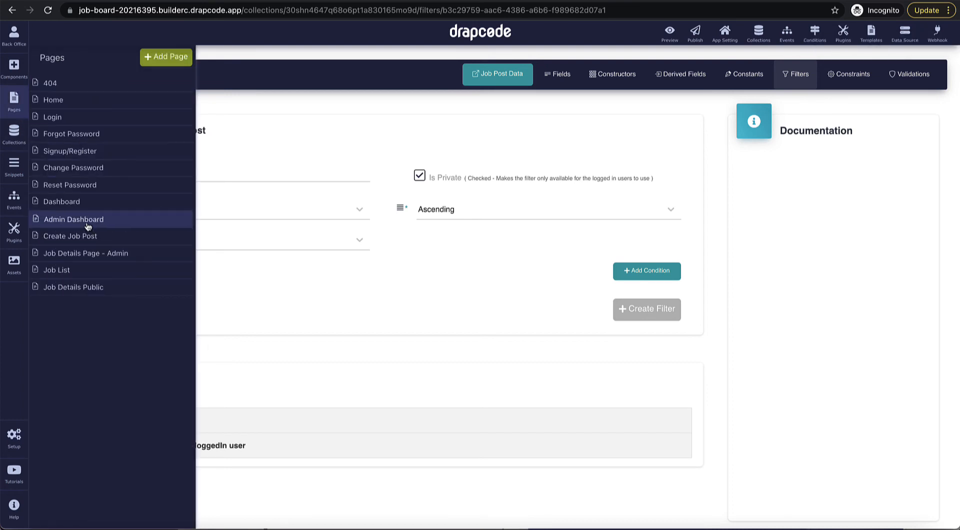
click(82, 209)
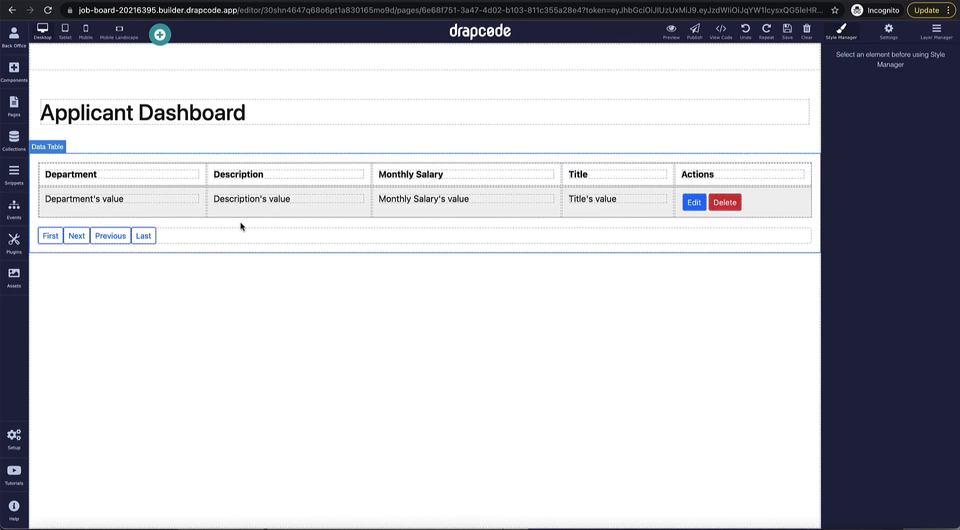
click(239, 224)
click(813, 149)
click(475, 261)
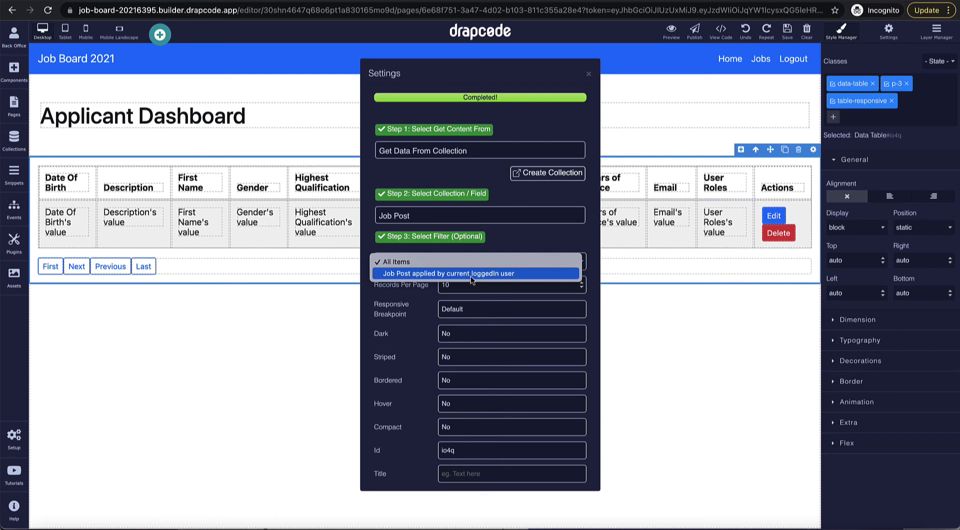
click(470, 274)
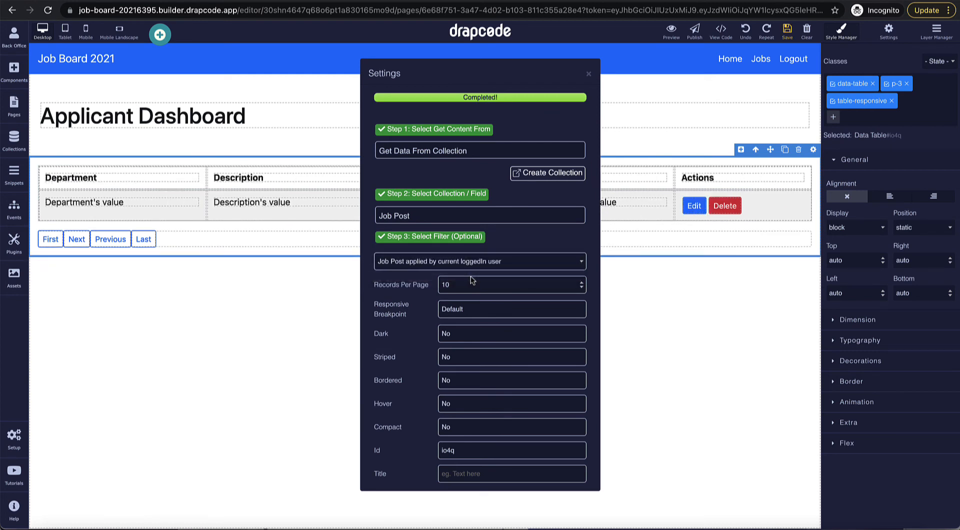
click(589, 74)
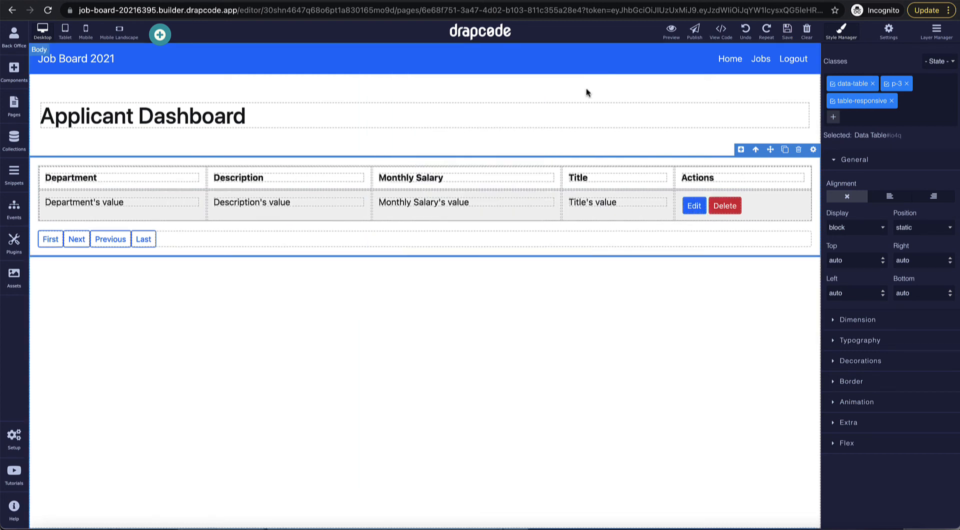
Step: Remove the Actions column and move the Title column to the front
click(793, 172)
click(790, 160)
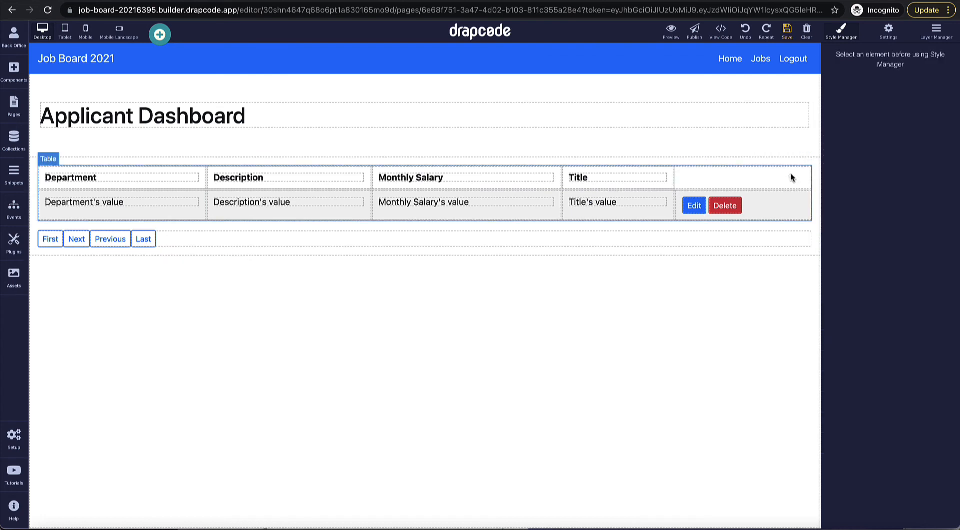
click(794, 199)
click(791, 184)
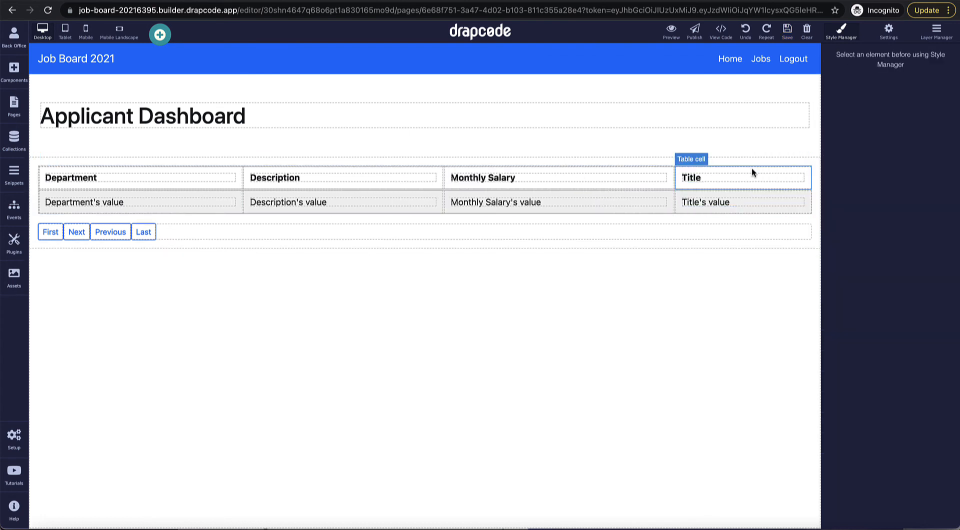
drag(187, 174, 104, 183)
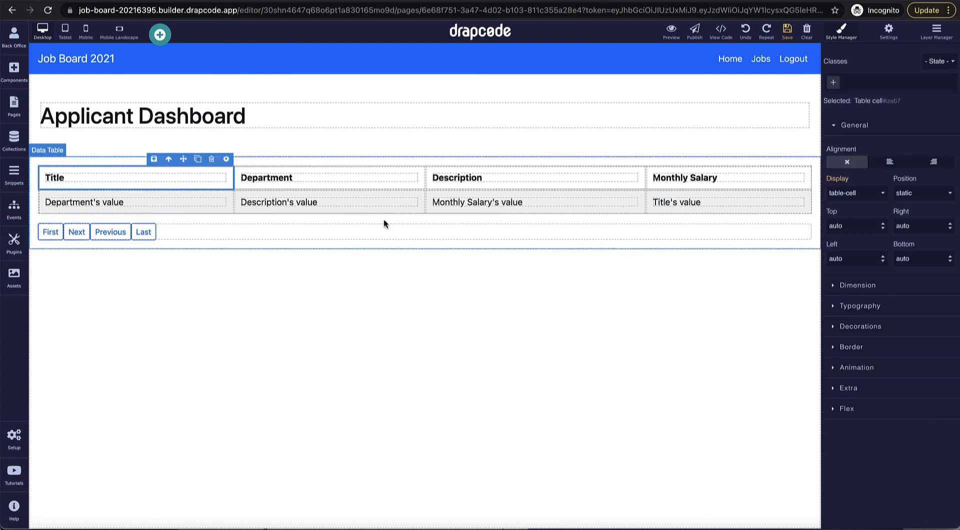
drag(720, 194, 116, 208)
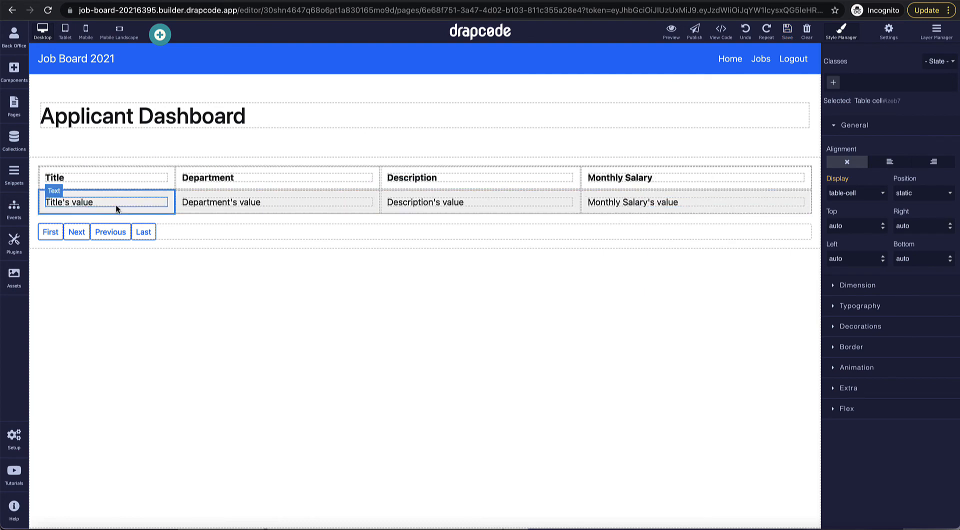
Step: Delete the Description column's header and value cells
click(468, 171)
click(484, 175)
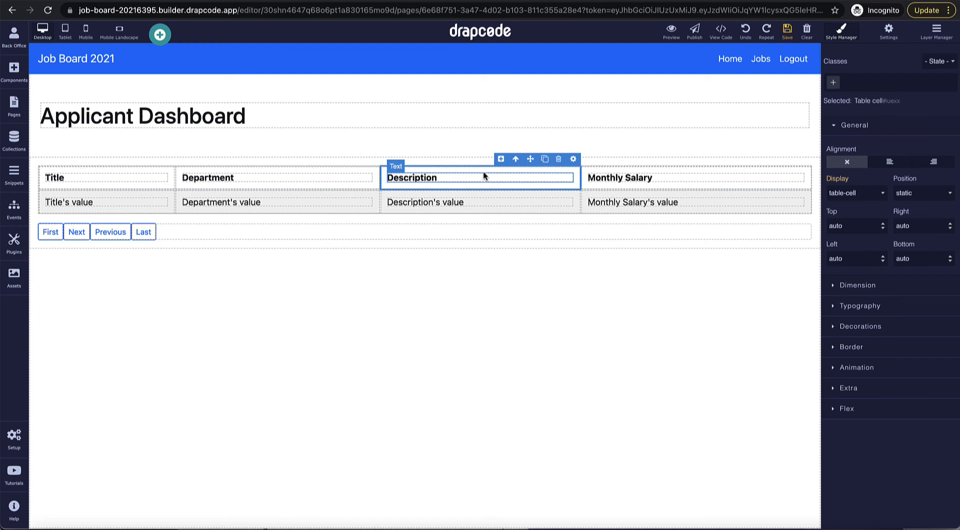
click(551, 162)
click(556, 195)
click(558, 183)
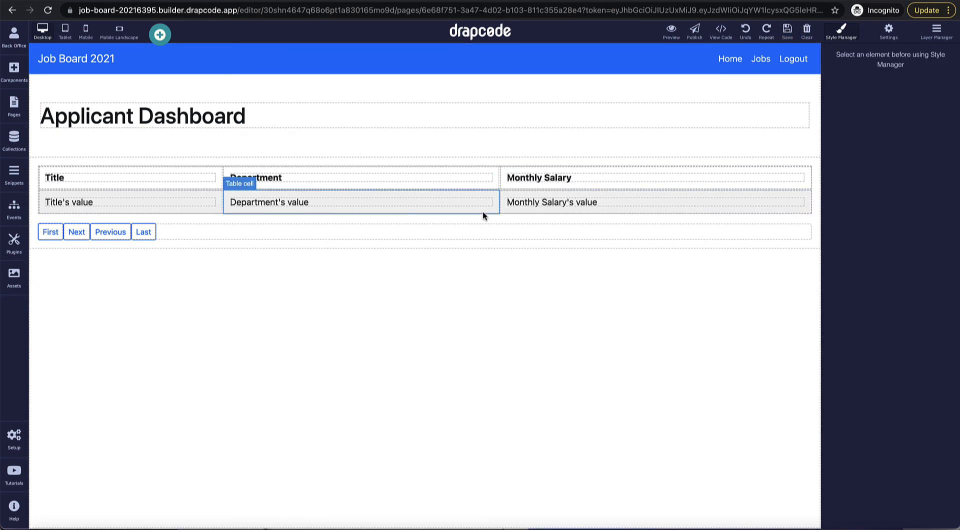
Step: Add an 'Applied Jobs' heading below the Applicant Dashboard title
click(14, 70)
drag(129, 131, 185, 154)
triple_click(186, 162)
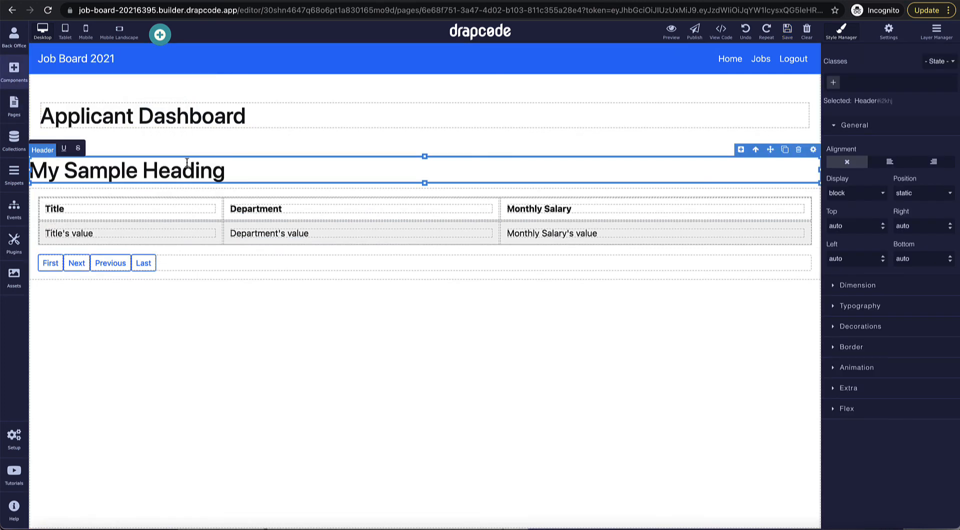
text(Appli)
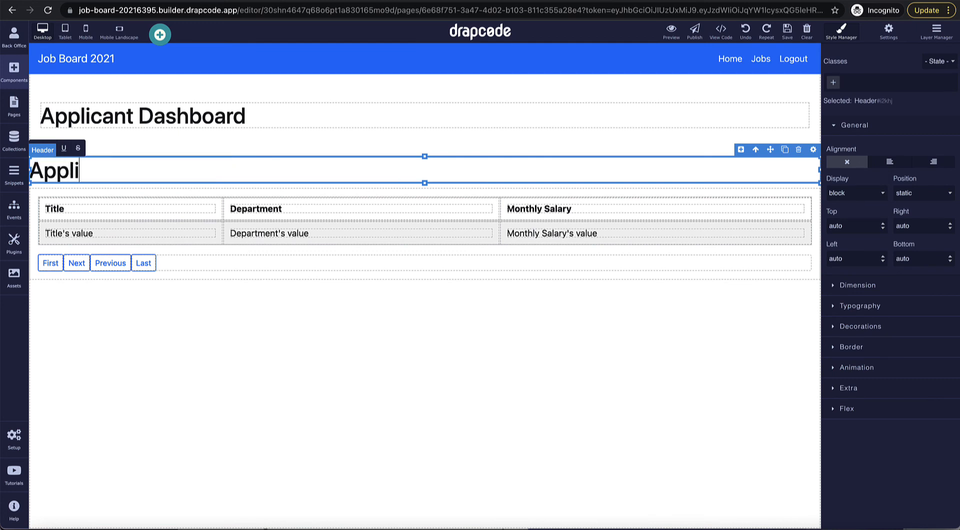
text(ed Jop)
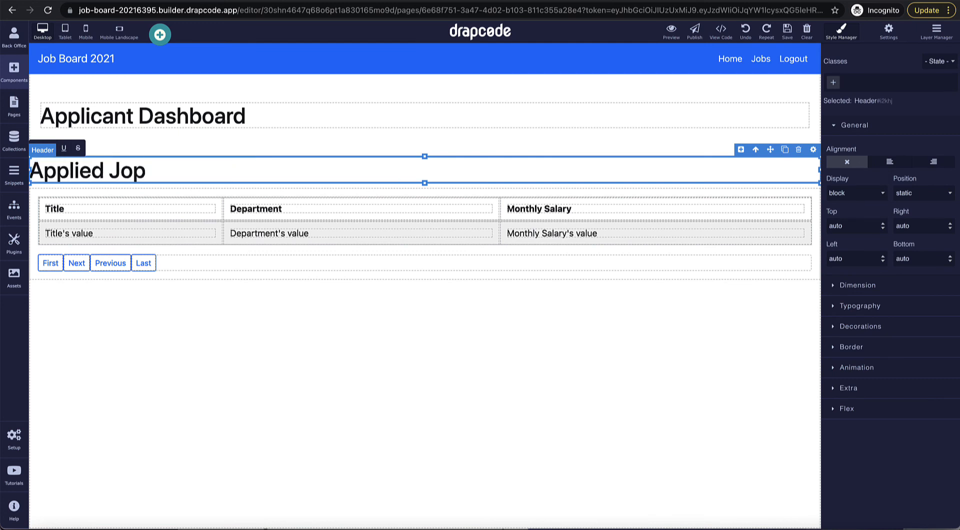
key(BackSpace)
text(bs)
Step: Set the Applied Jobs heading to size Four
click(813, 150)
click(492, 203)
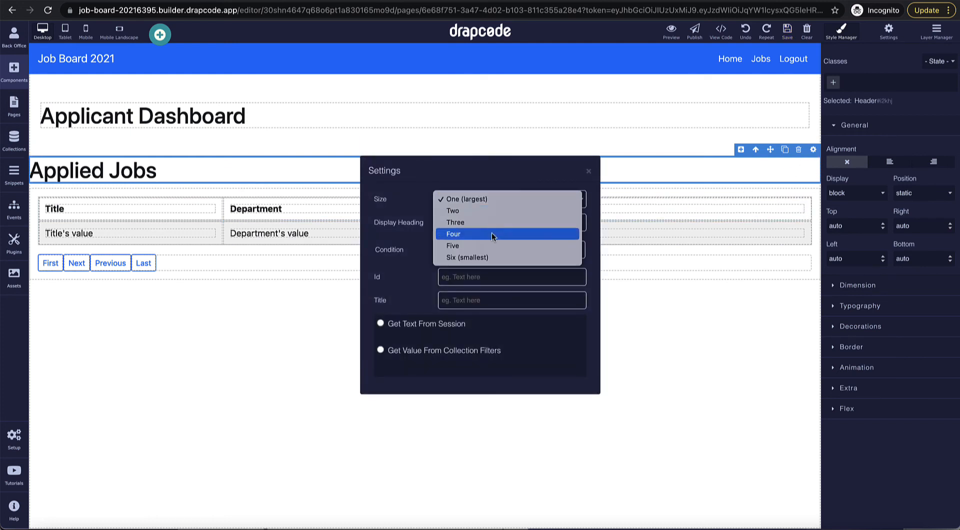
click(494, 232)
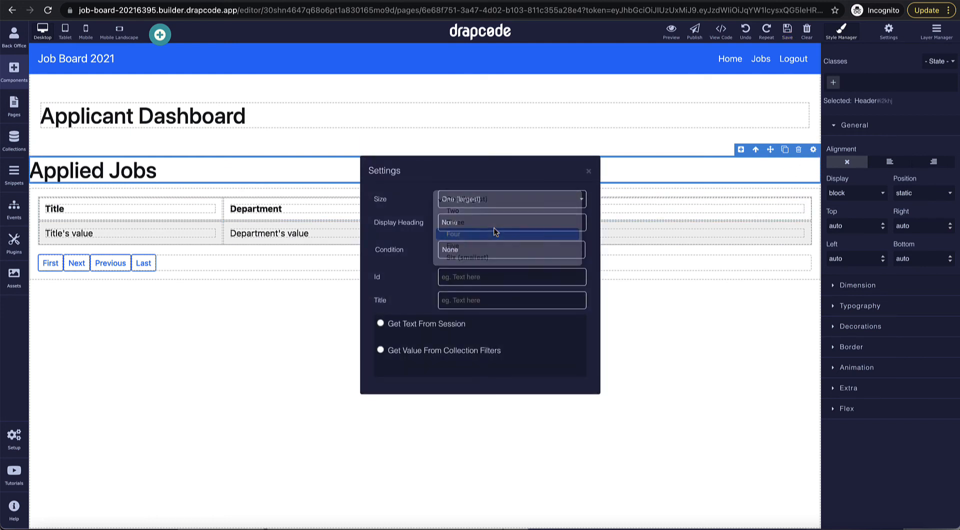
click(588, 172)
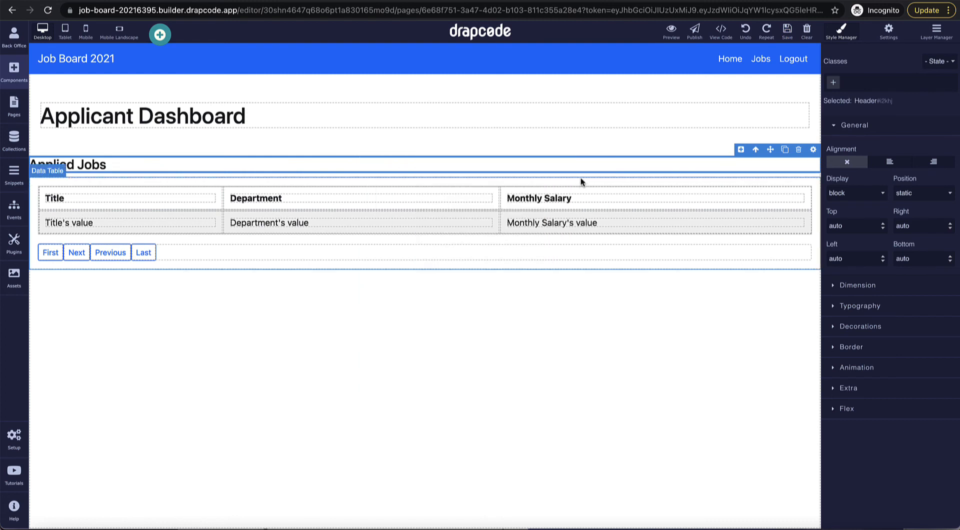
click(577, 126)
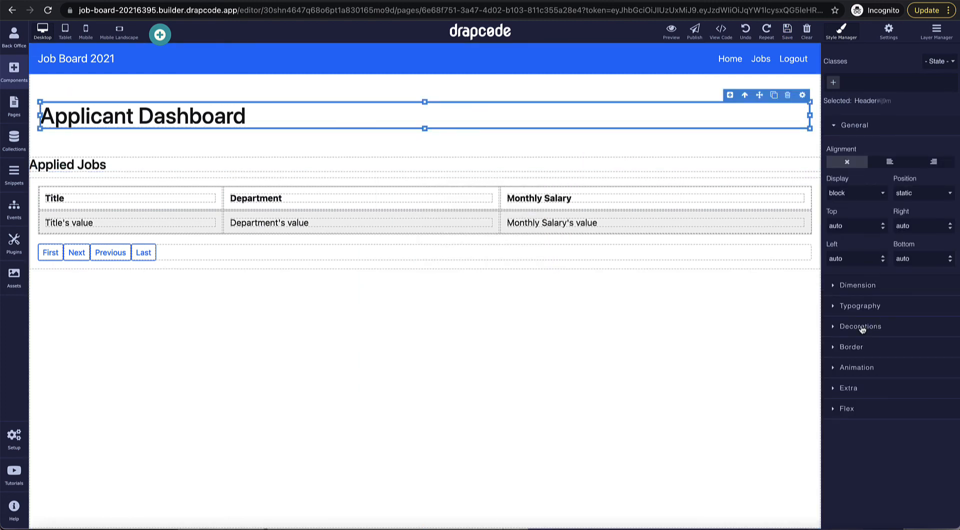
Step: Give the Applicant Dashboard header a gold #d8ab24 background
click(861, 327)
scroll(879, 348, down, 1)
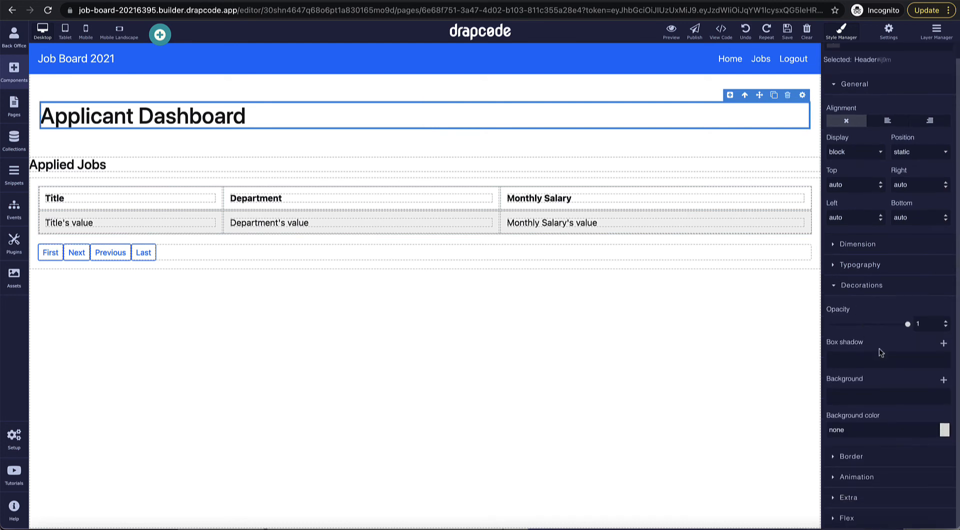
click(945, 430)
click(948, 334)
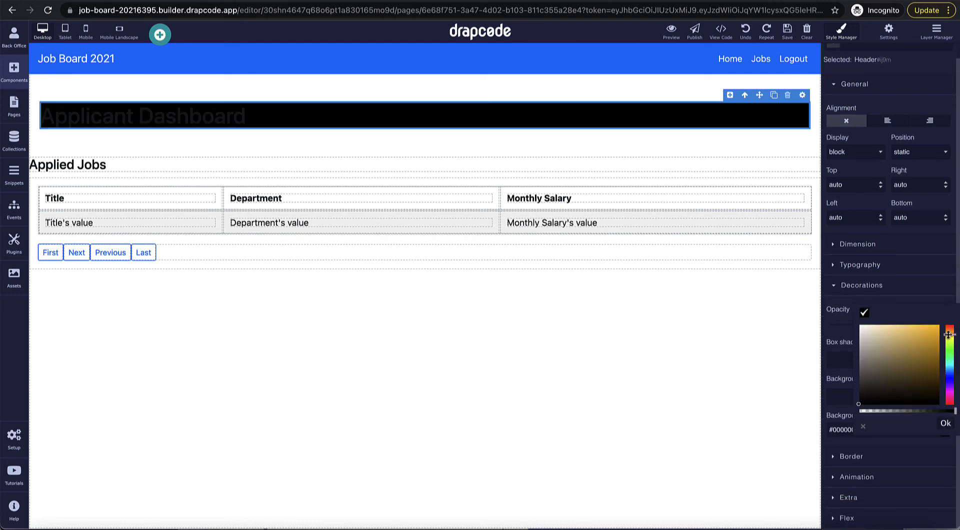
drag(929, 330, 925, 336)
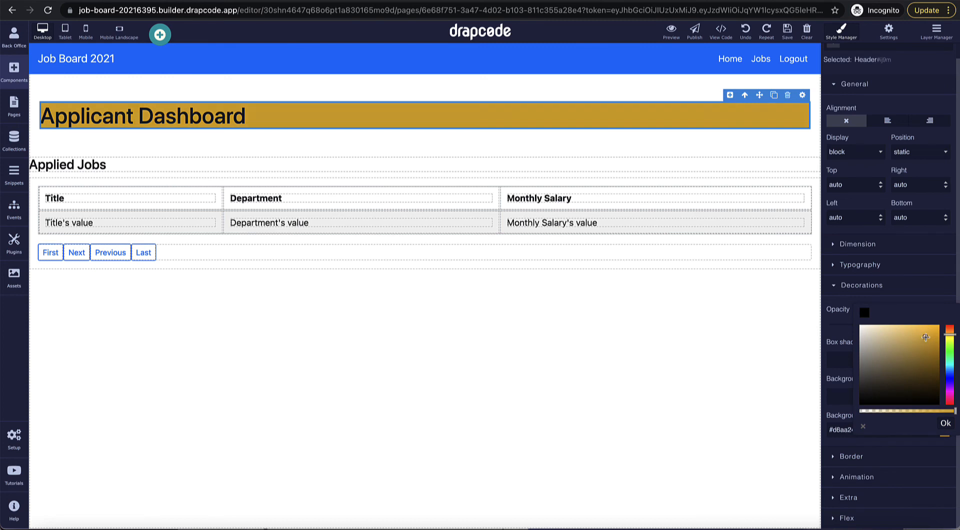
click(943, 424)
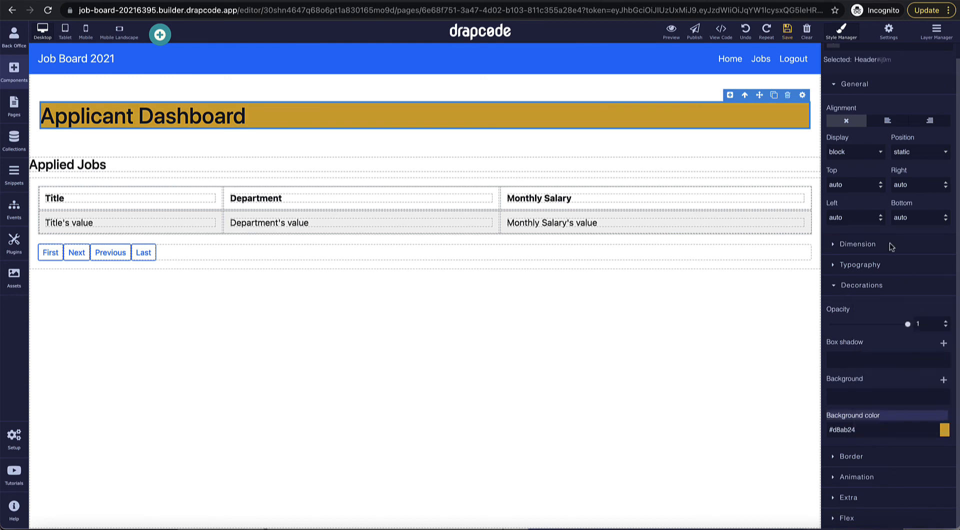
Step: Set the header's padding to 10 px on all sides
click(865, 267)
click(858, 244)
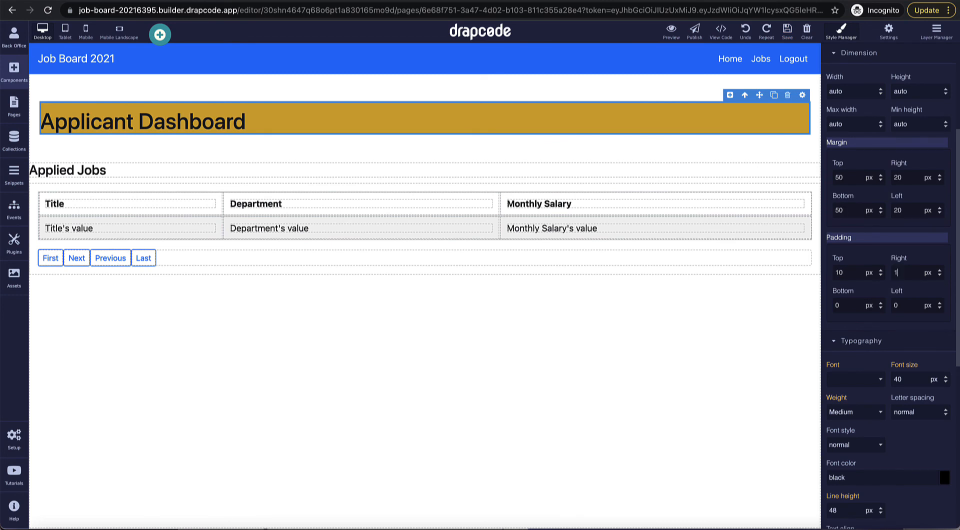
text(10)
key(Tab)
text(10)
key(Tab)
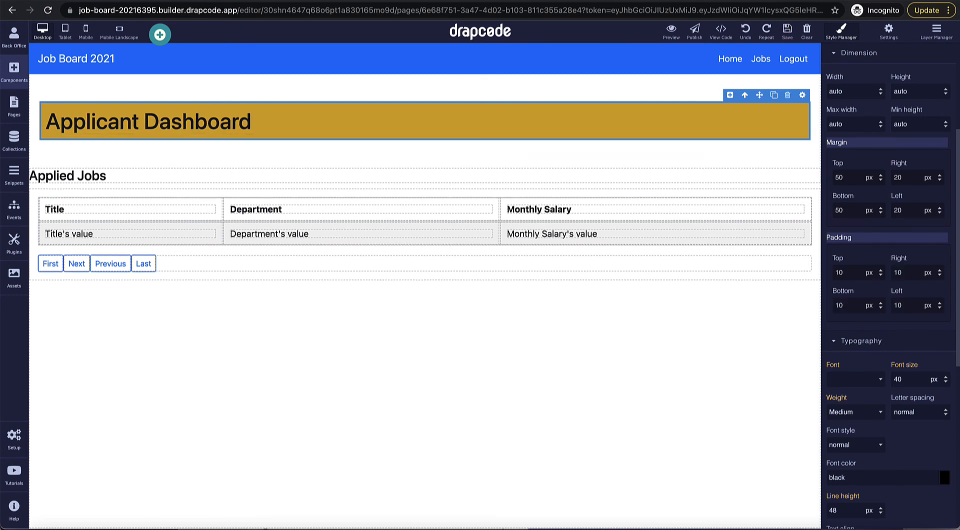
click(767, 160)
Step: Give the Applied Jobs heading a 20 px left padding
click(593, 176)
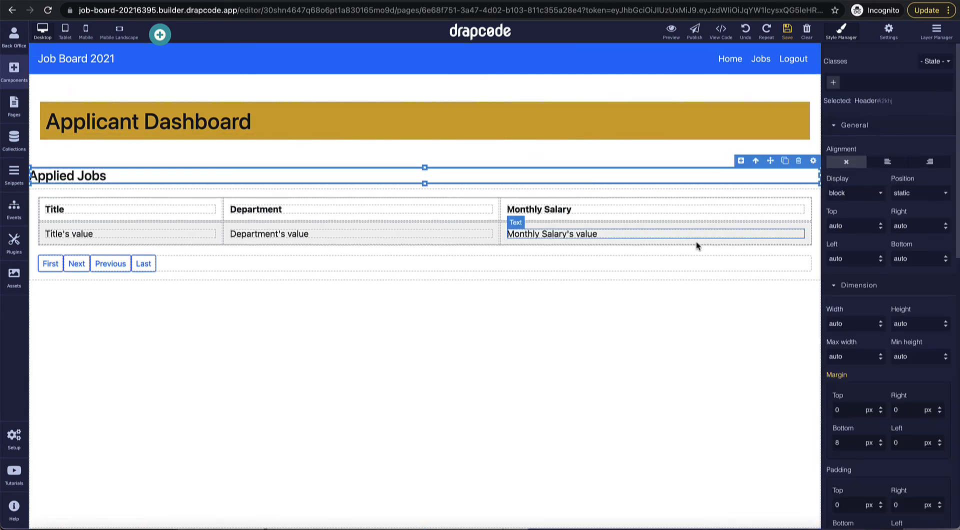
scroll(858, 353, down, 6)
double_click(899, 240)
text(20)
click(688, 367)
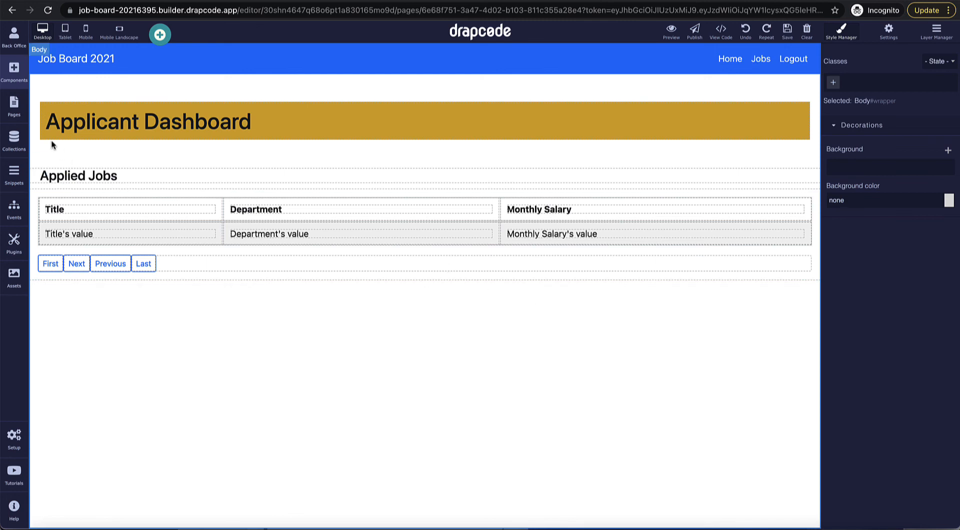
Step: On the Job Details Public page, place an Add To Collection form above the job card
click(18, 113)
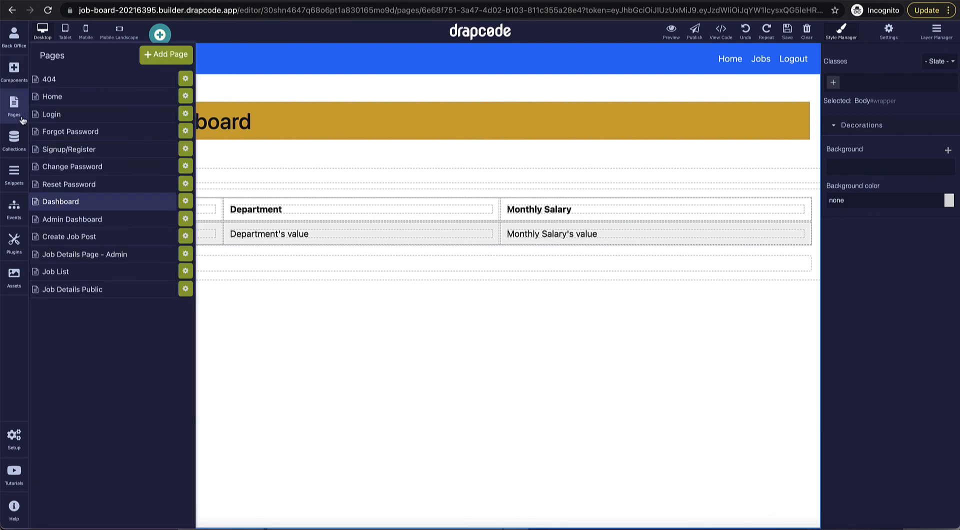
click(96, 290)
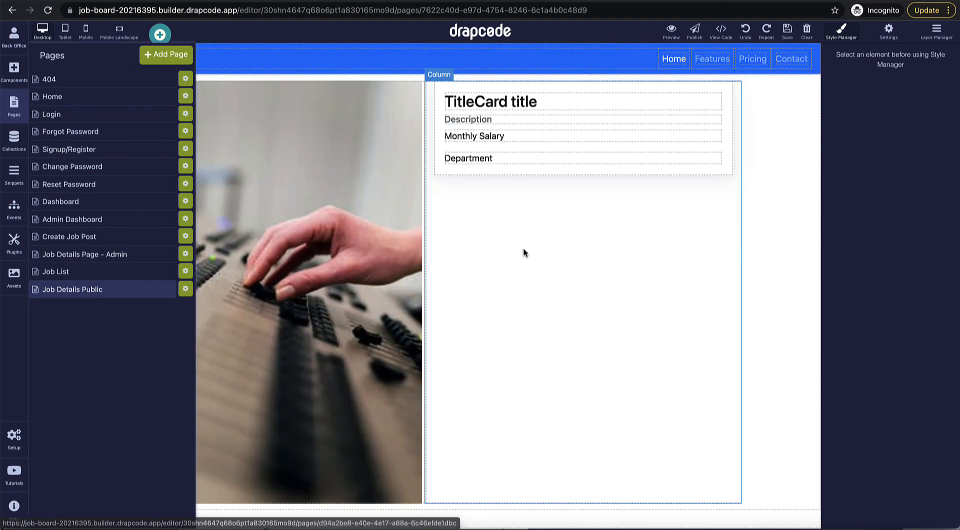
click(523, 251)
click(16, 80)
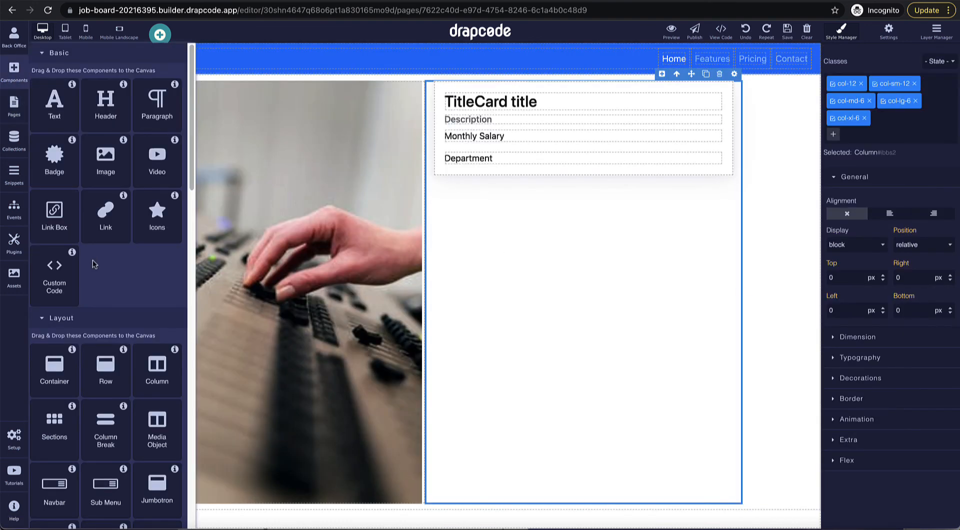
scroll(93, 259, down, 7)
scroll(93, 264, down, 8)
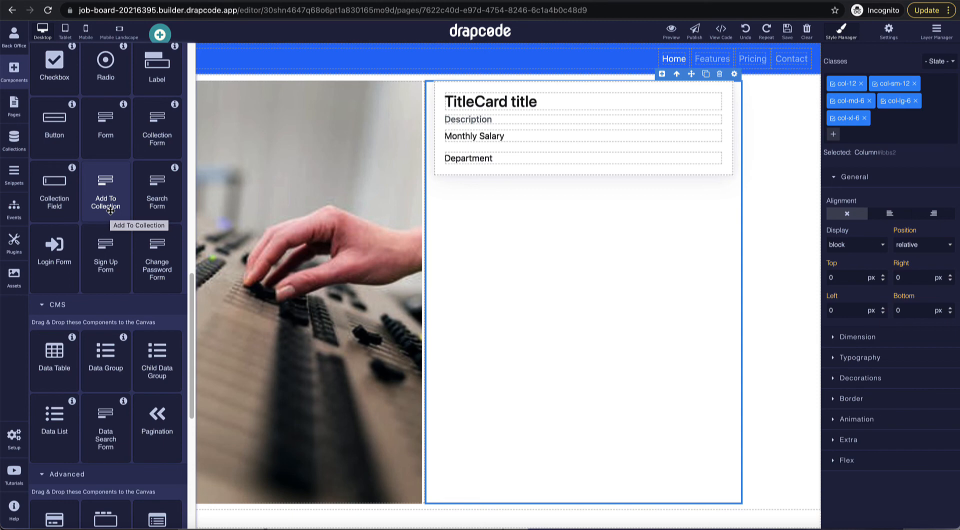
drag(110, 210, 521, 319)
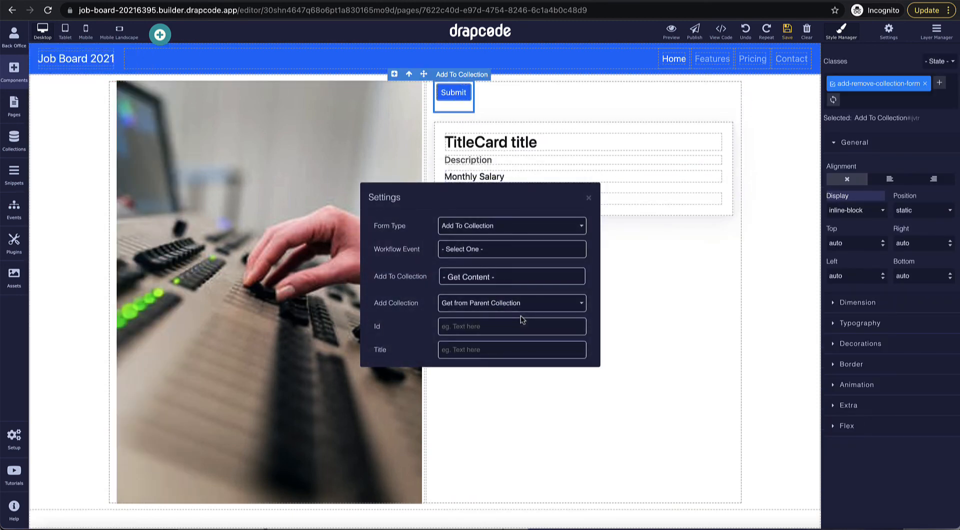
Step: Make the form add to Job Post's Applicants field via Get from Parent Collection
click(492, 276)
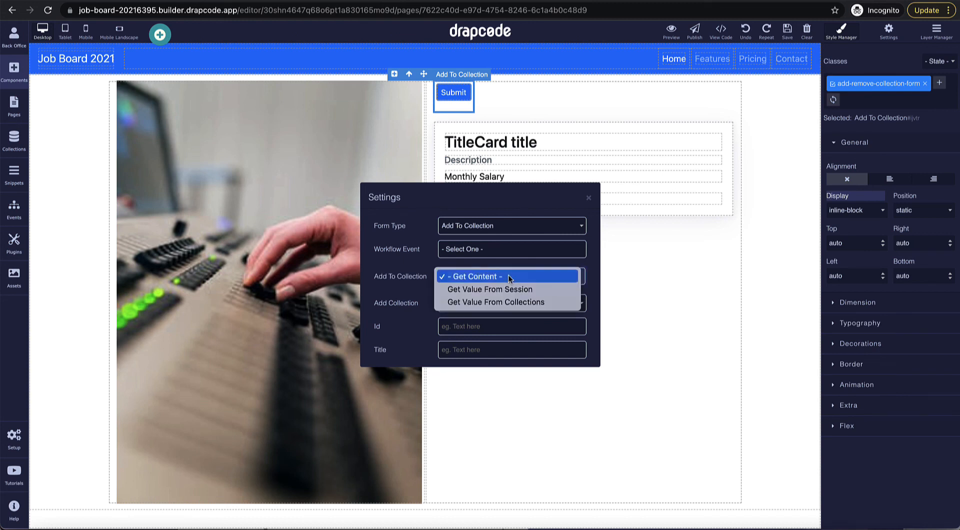
click(511, 301)
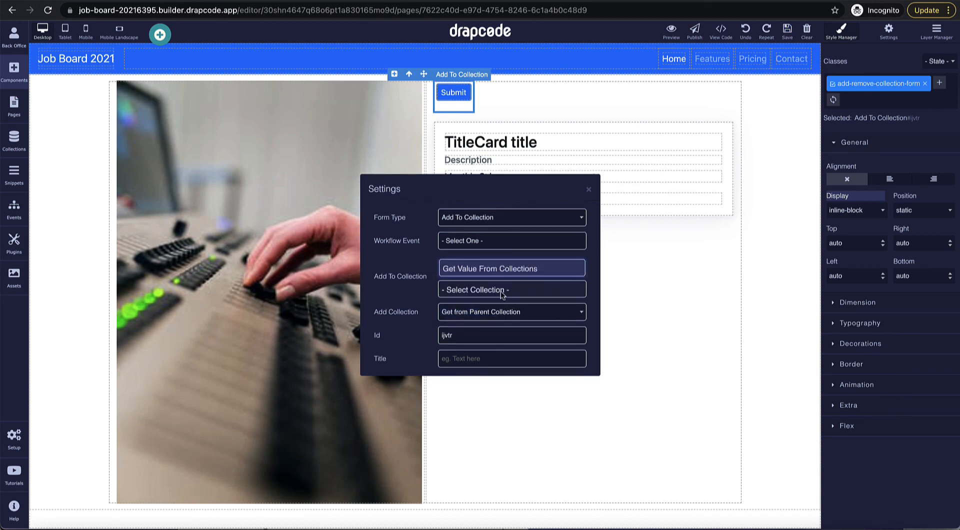
click(502, 294)
click(497, 327)
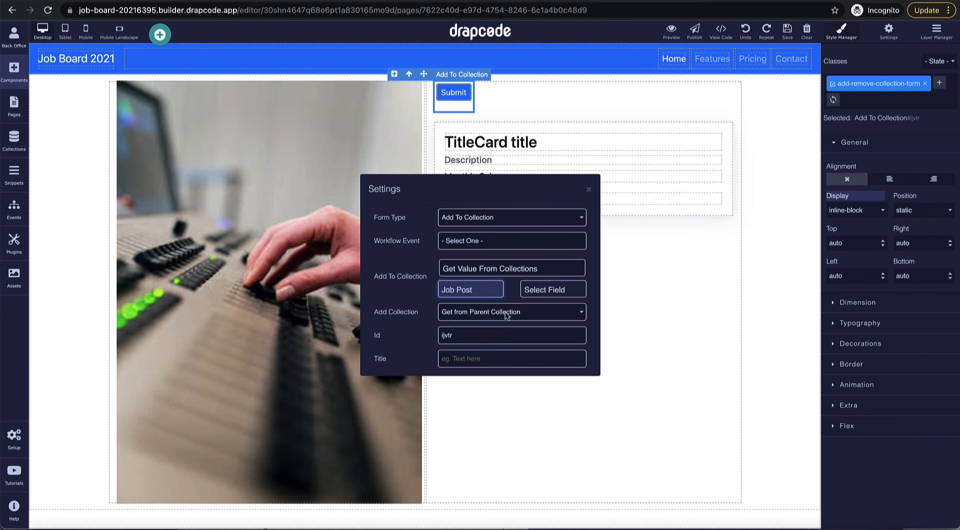
click(551, 289)
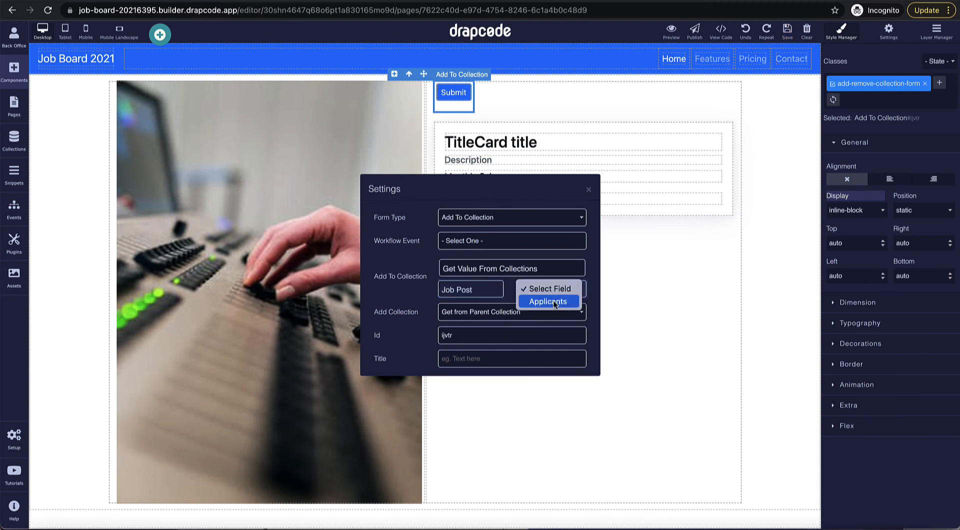
click(554, 302)
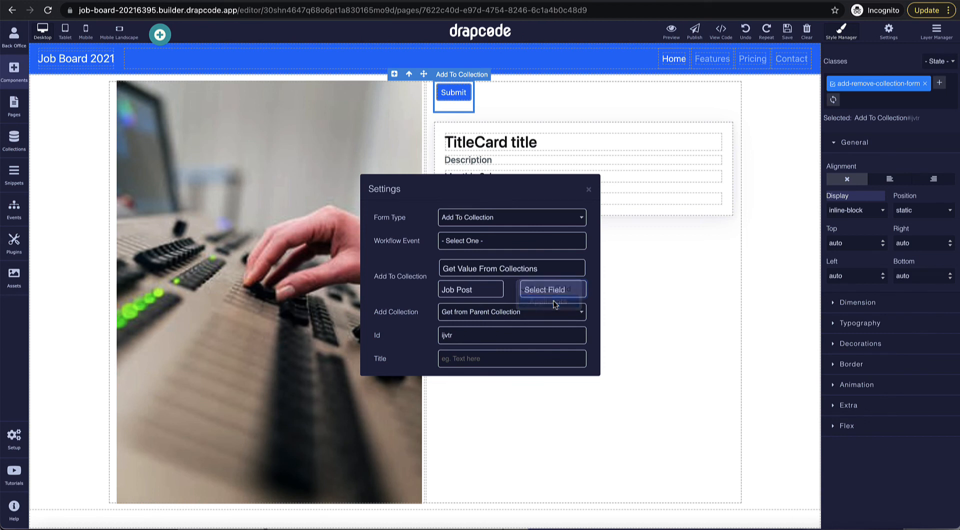
click(536, 313)
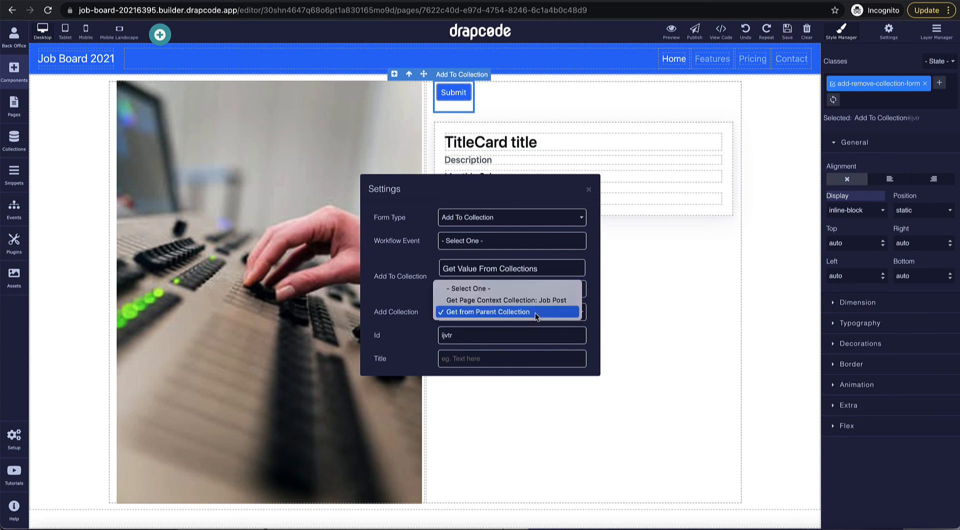
click(535, 313)
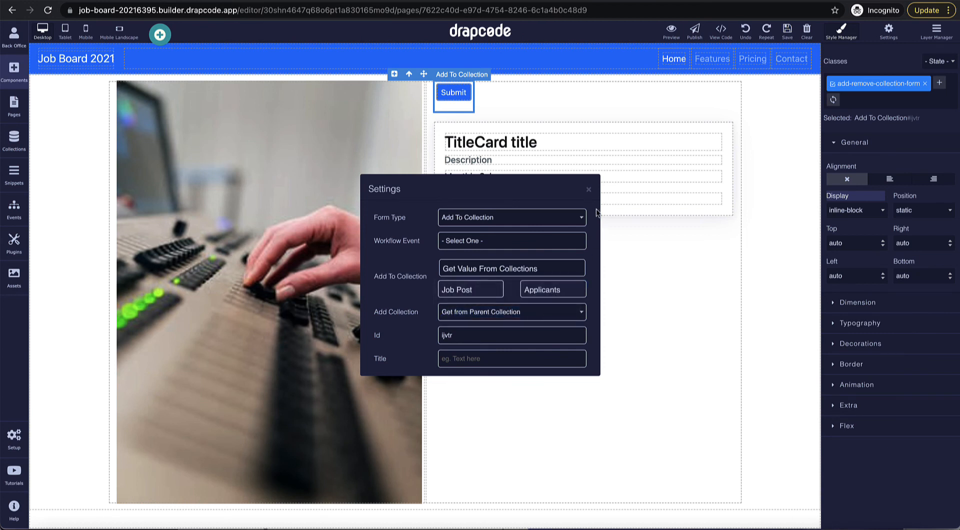
click(589, 191)
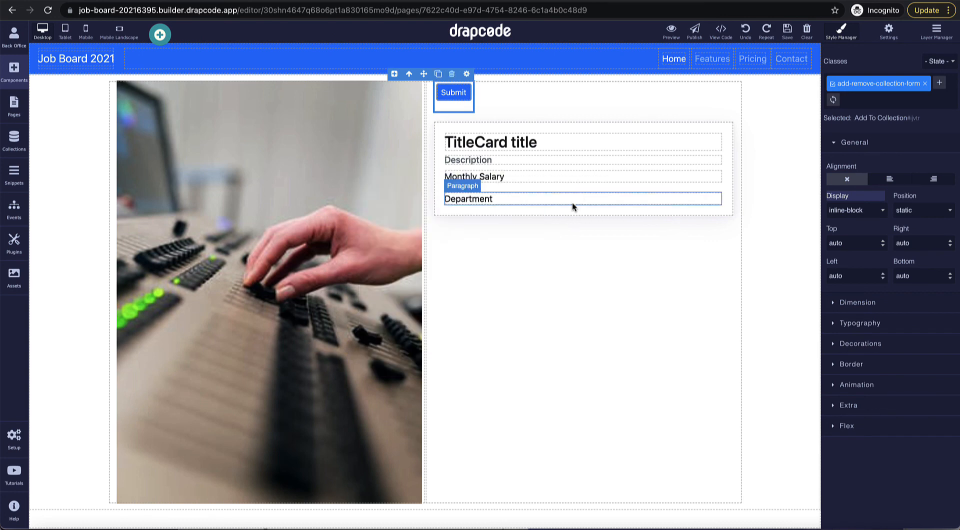
Step: Drag a second Data Group from the CMS components into the right column below the first group
click(15, 109)
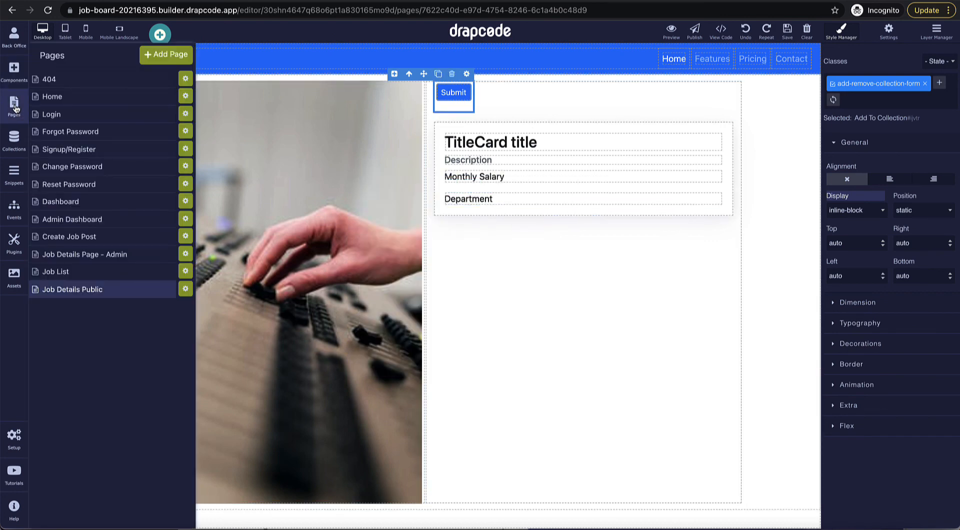
click(15, 109)
click(14, 72)
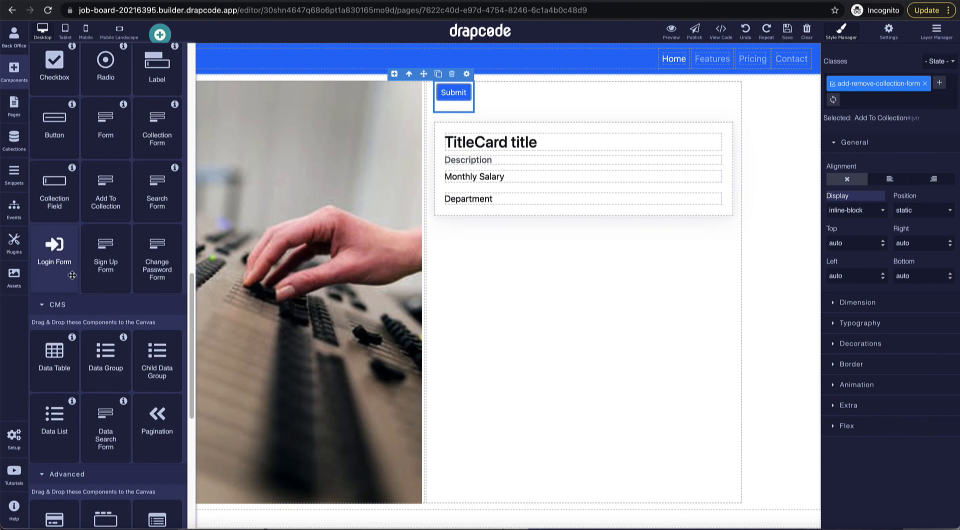
scroll(73, 275, down, 3)
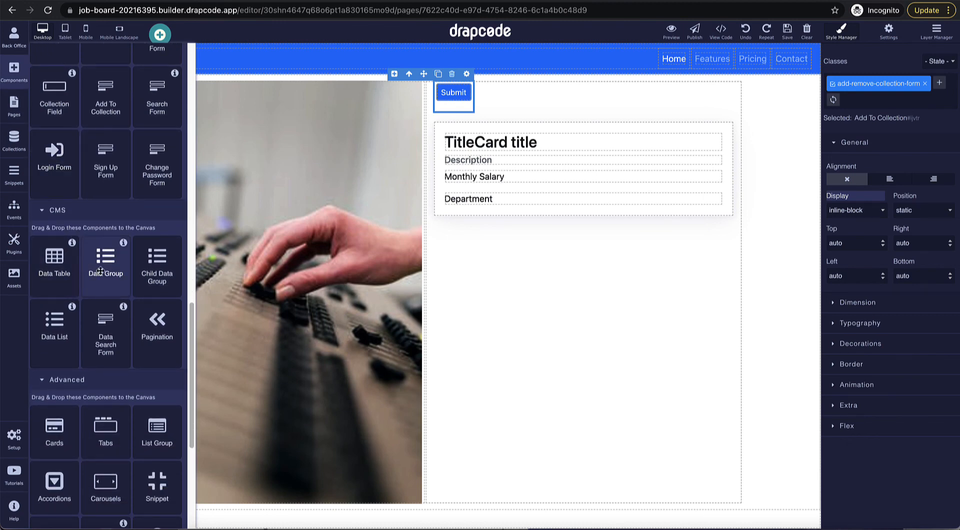
drag(100, 271, 713, 272)
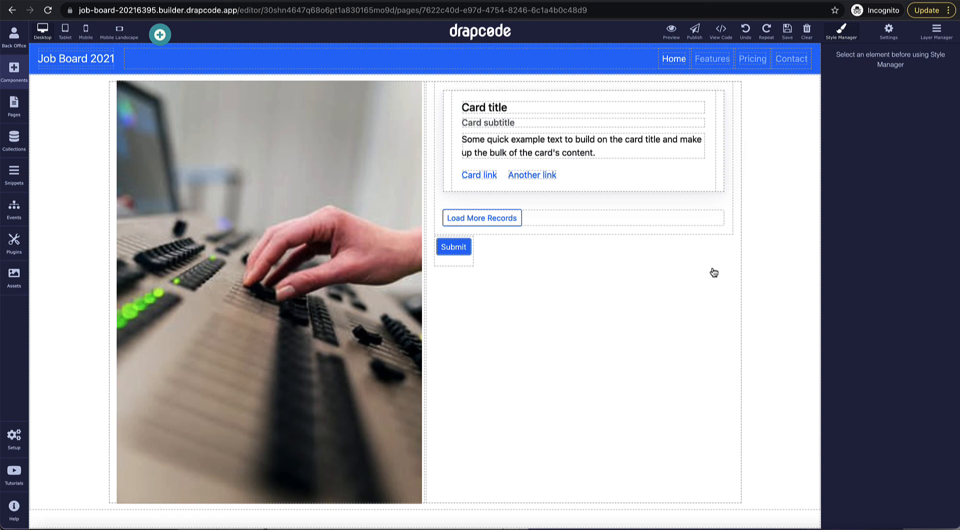
click(11, 79)
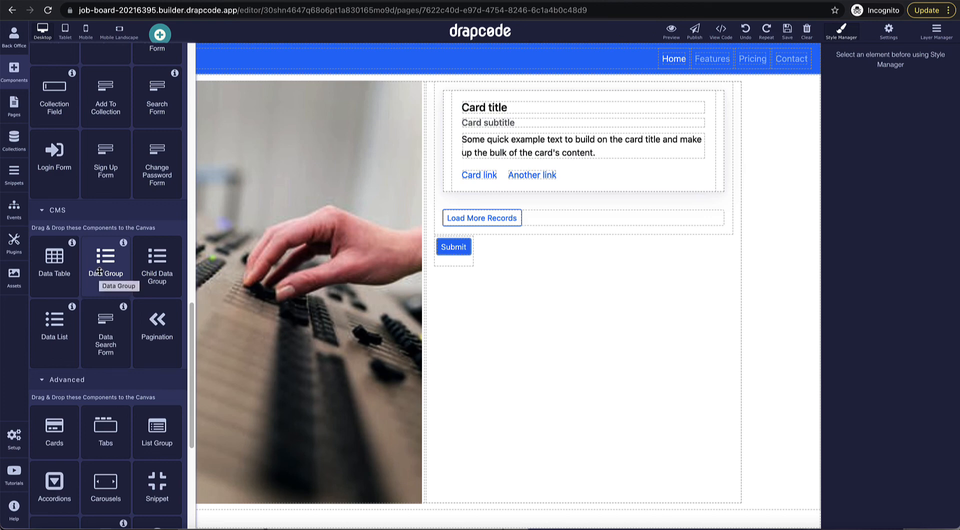
drag(99, 271, 499, 341)
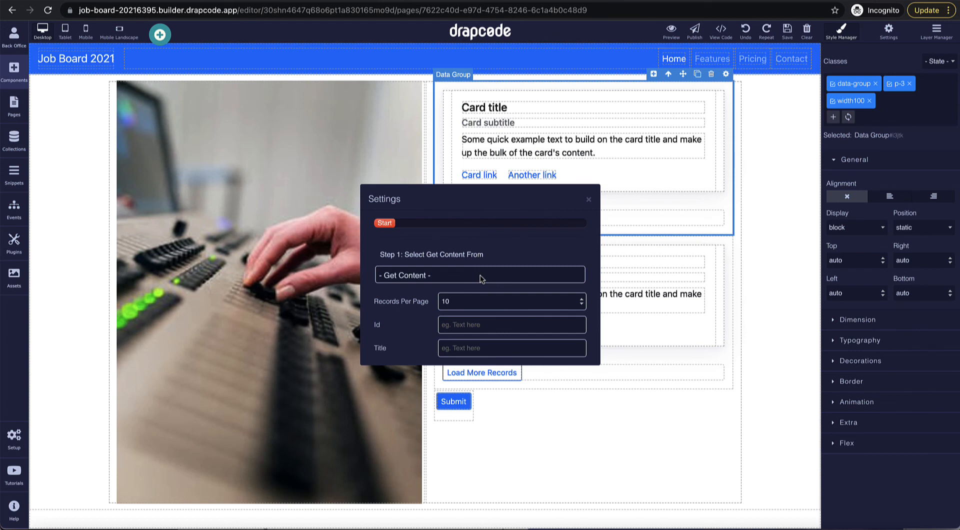
Step: Point the new Data Group at the User collection, filtered to Current User
click(480, 275)
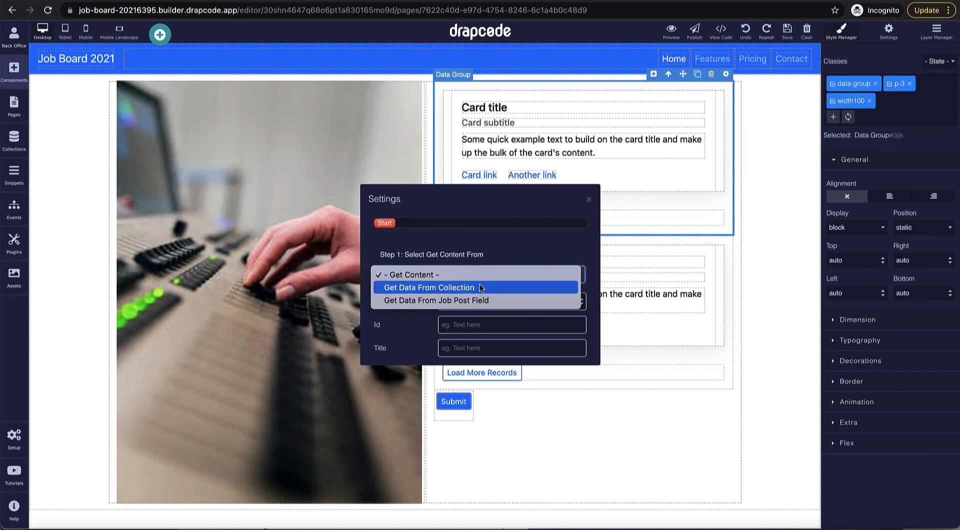
click(478, 288)
click(472, 302)
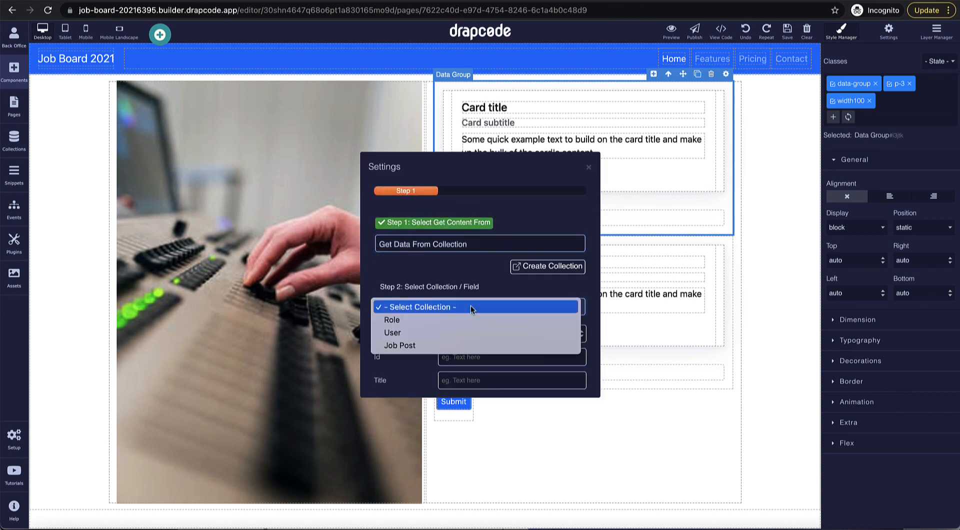
click(472, 335)
click(473, 337)
click(467, 343)
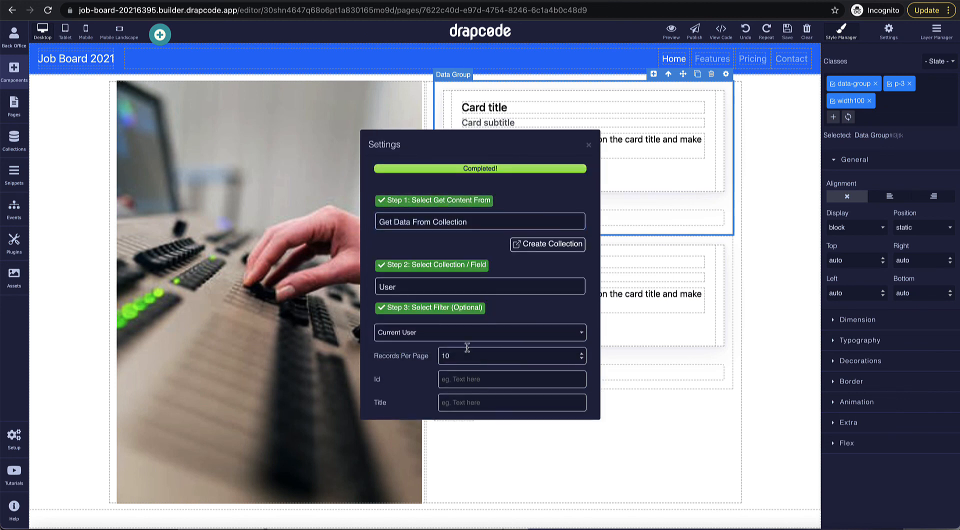
click(589, 146)
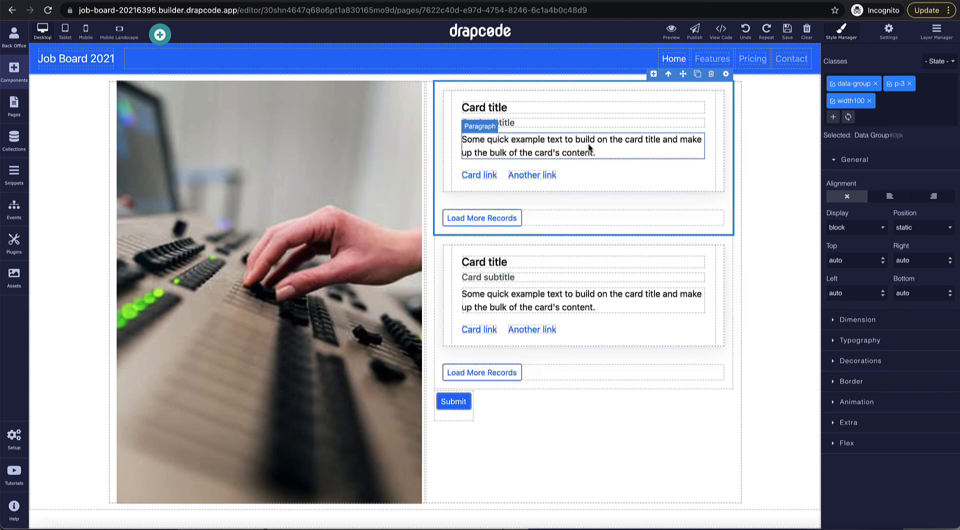
Step: Delete the new group's sample card and the Load More Records rows of both groups
click(606, 339)
click(693, 244)
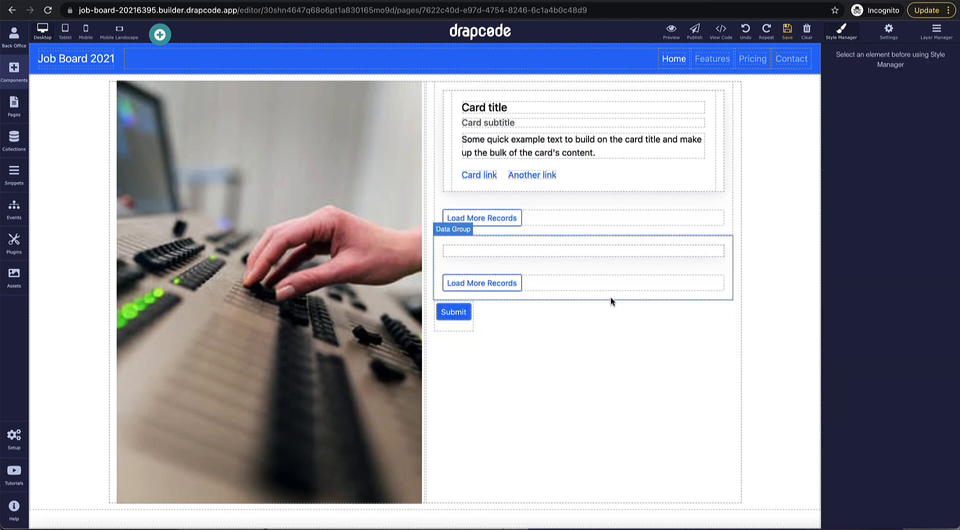
click(612, 283)
click(704, 267)
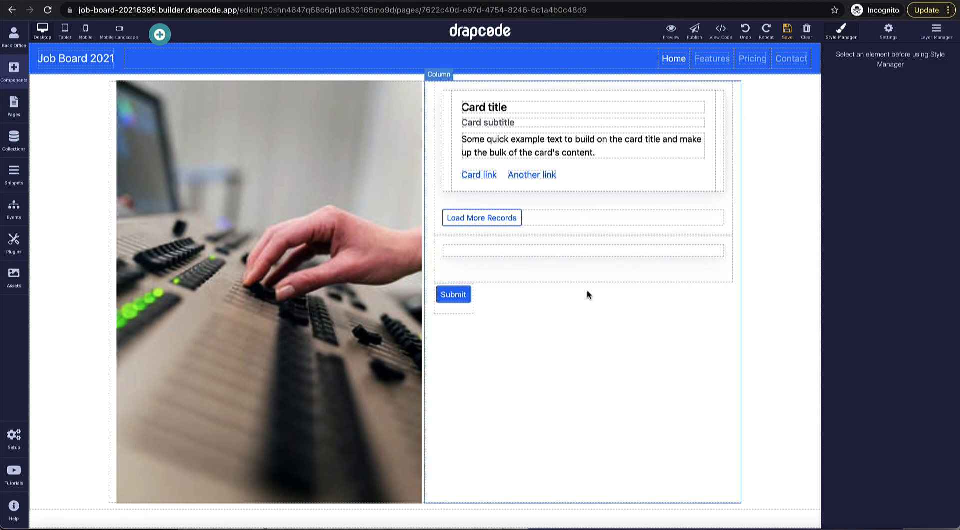
click(590, 219)
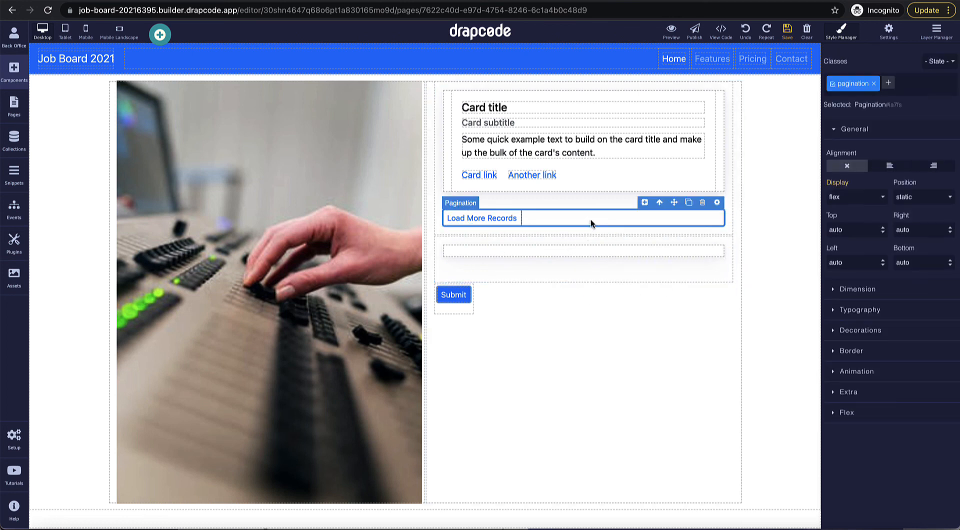
click(702, 205)
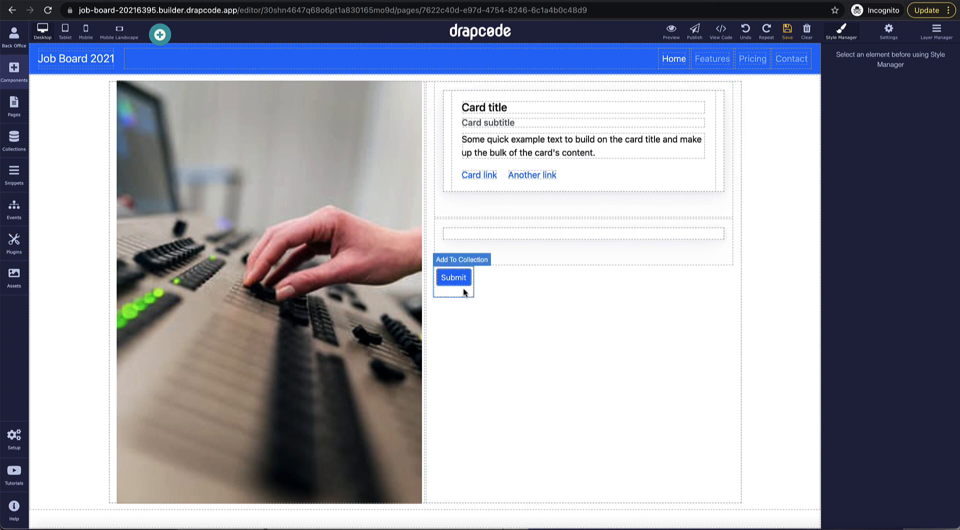
Step: Move the Add To Collection form into the data group, remove the empty column, and widen its button
drag(461, 289, 551, 241)
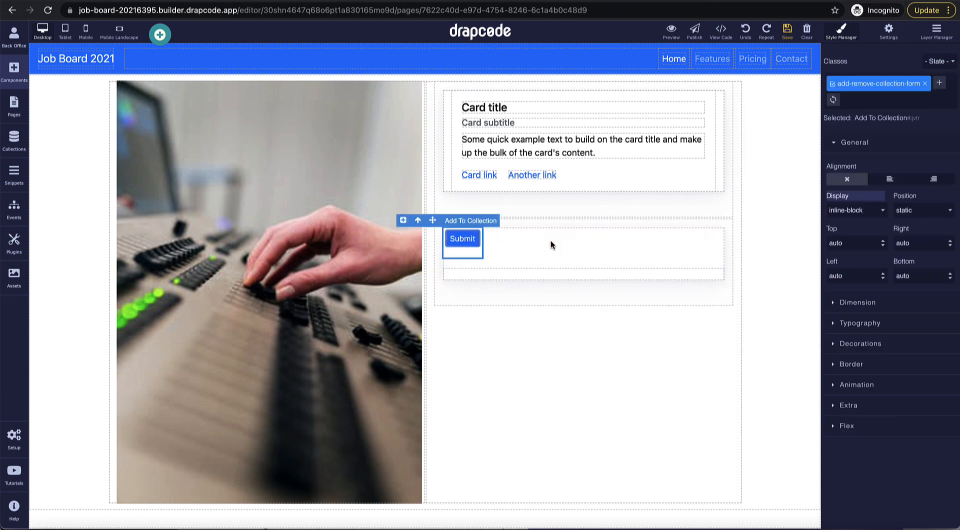
click(506, 272)
key(Delete)
click(481, 253)
click(478, 245)
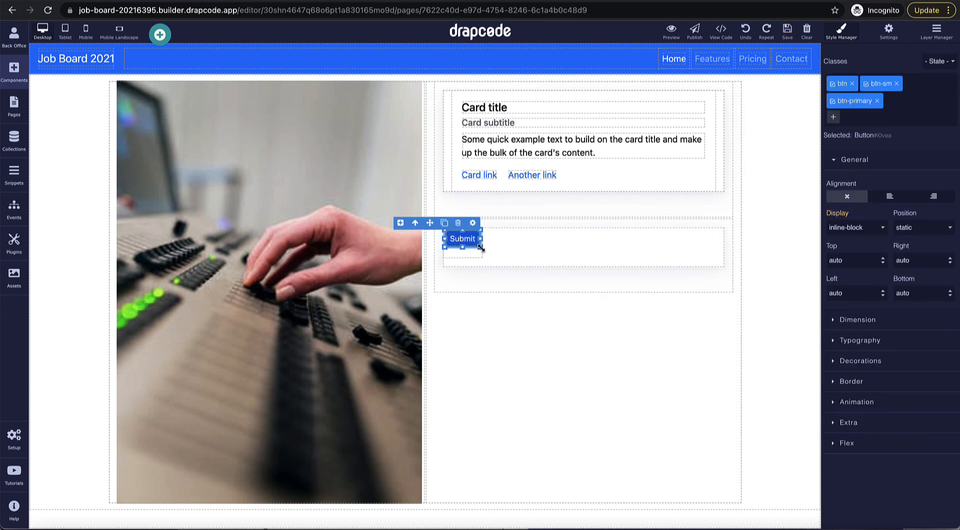
drag(480, 247, 724, 281)
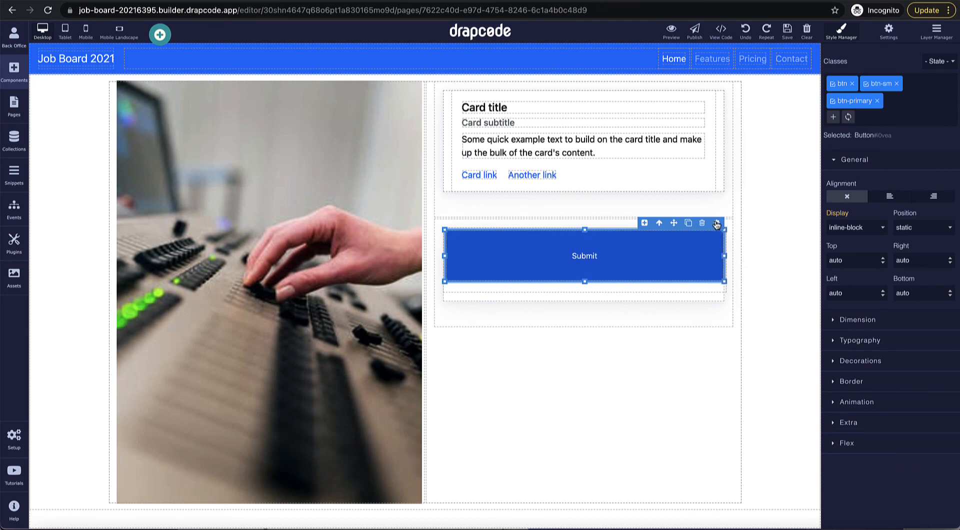
Step: Change the button text to 'Apply to this Job'
click(717, 224)
double_click(505, 264)
text(Apply )
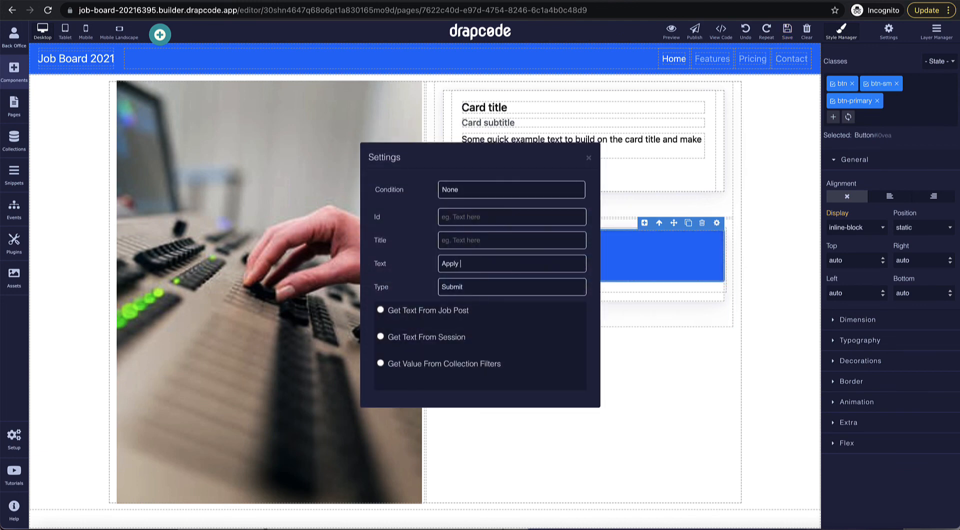
text(to this Job)
click(645, 300)
click(750, 260)
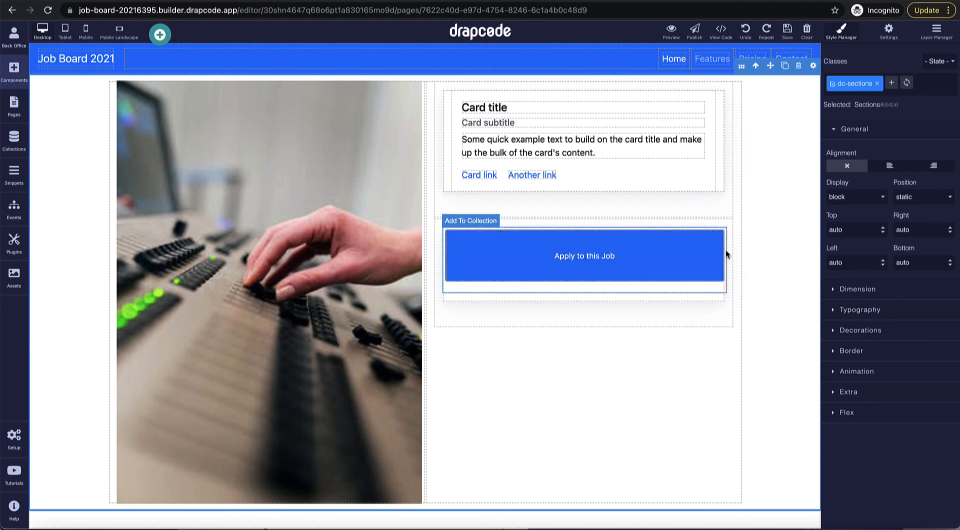
Step: Recheck the button and Add To Collection form settings, then start a new event
click(710, 257)
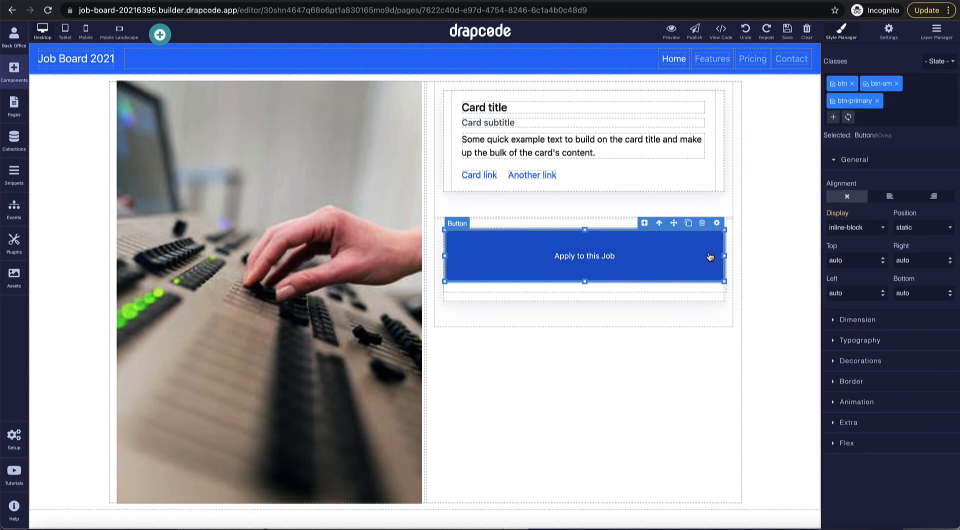
click(716, 223)
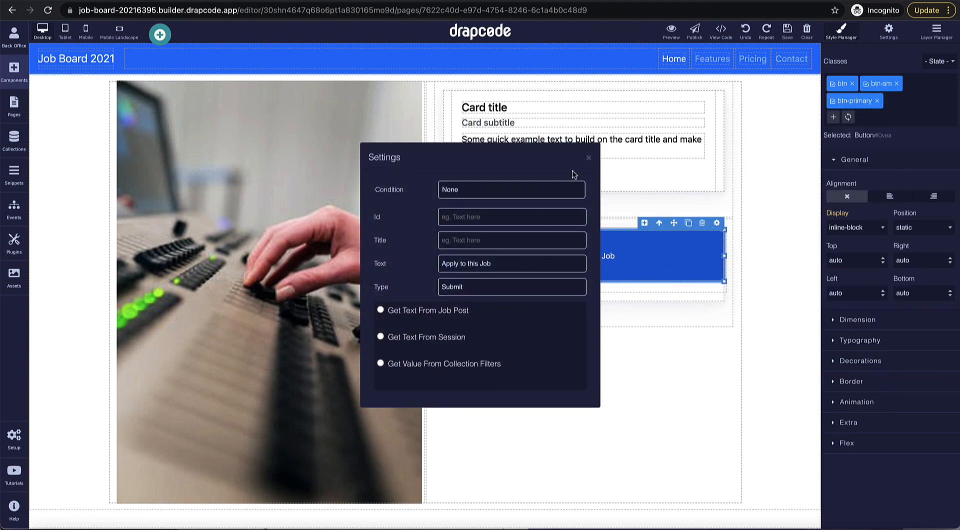
click(588, 157)
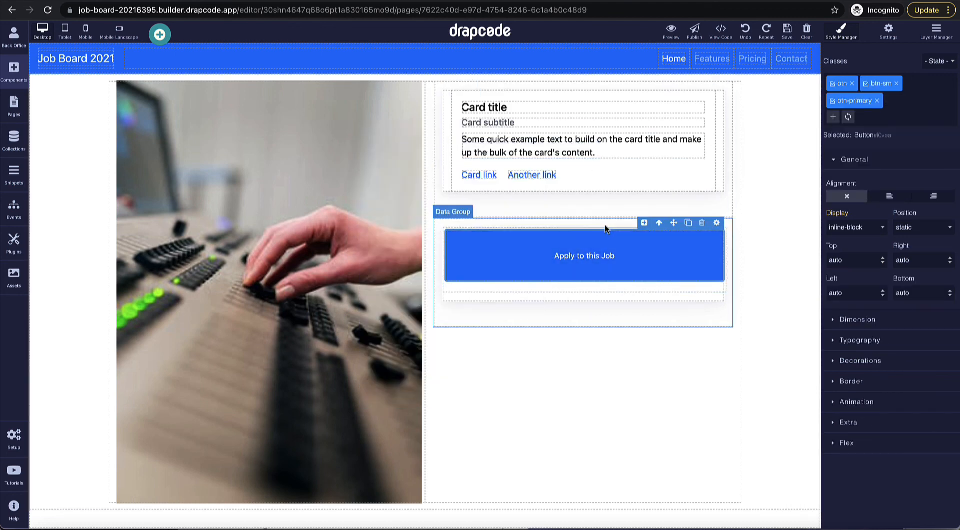
click(606, 227)
click(719, 220)
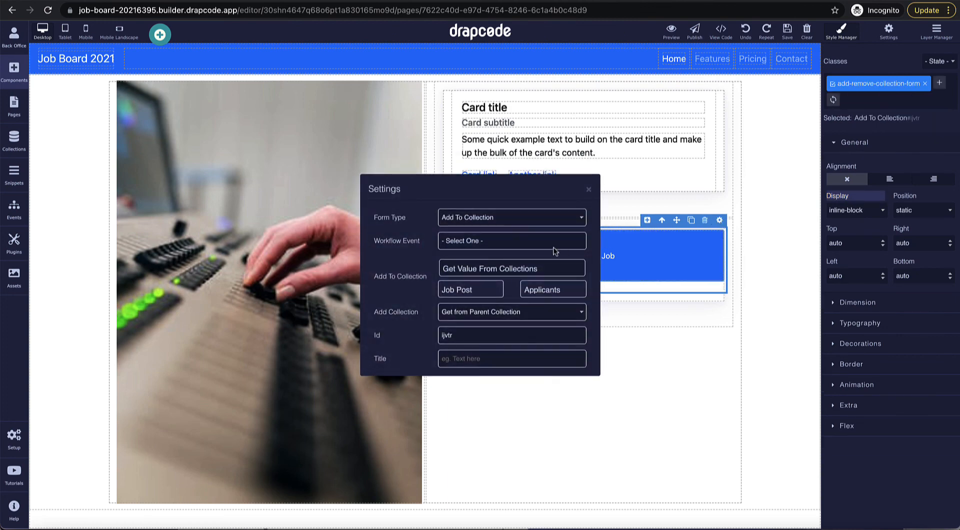
click(585, 190)
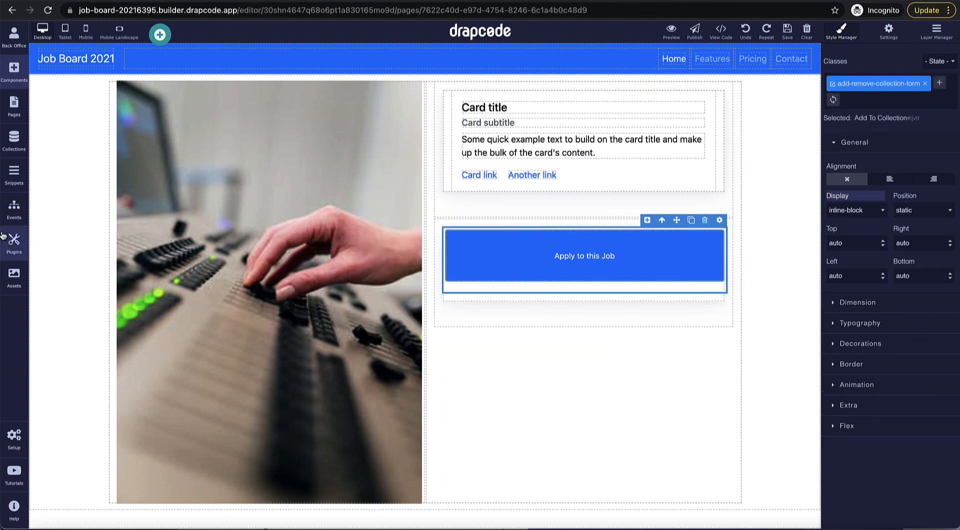
click(14, 207)
click(156, 58)
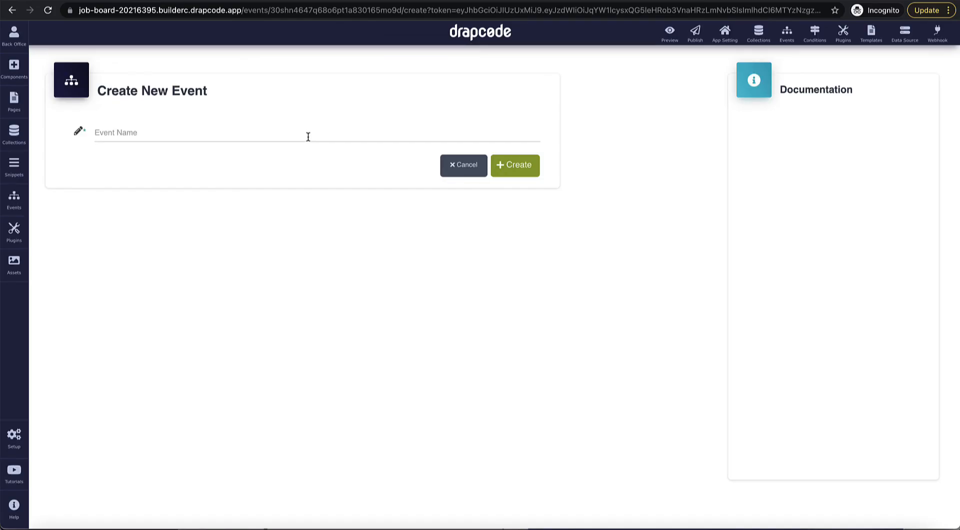
Step: Create an 'Apply Job' event with an Add Data To Collection step
click(308, 137)
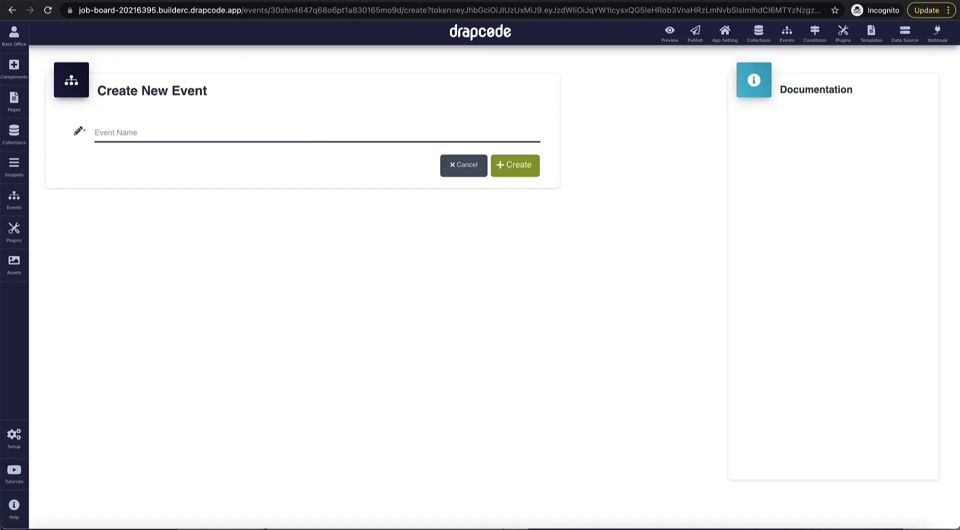
text(Apply Job)
click(517, 173)
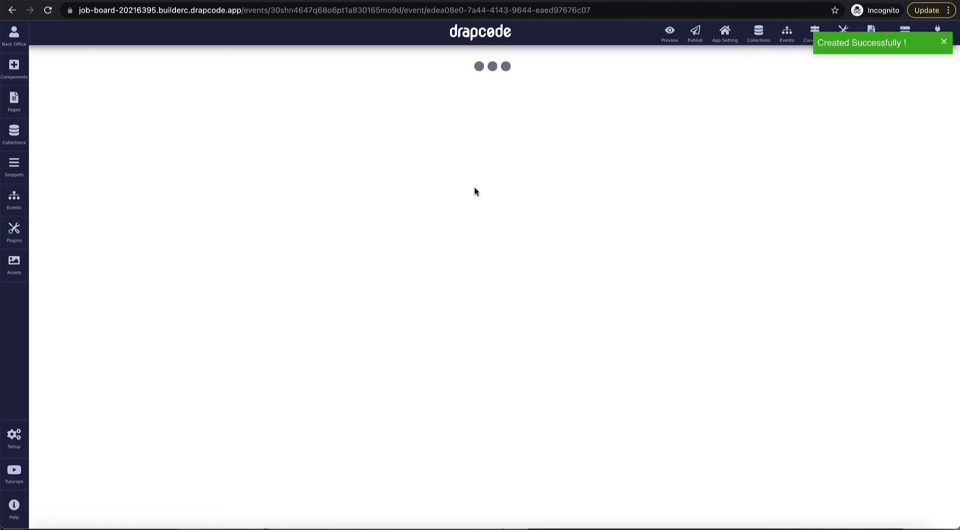
click(378, 195)
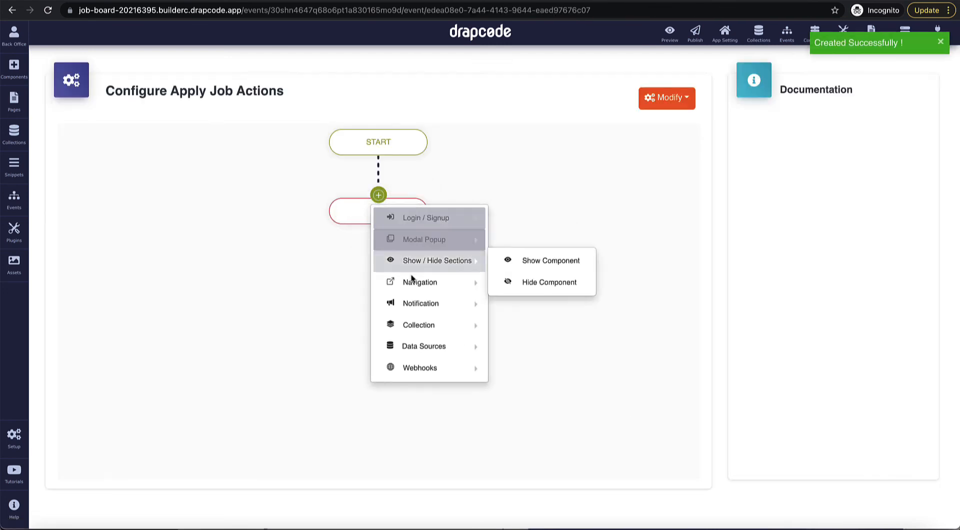
mouse_move(425, 330)
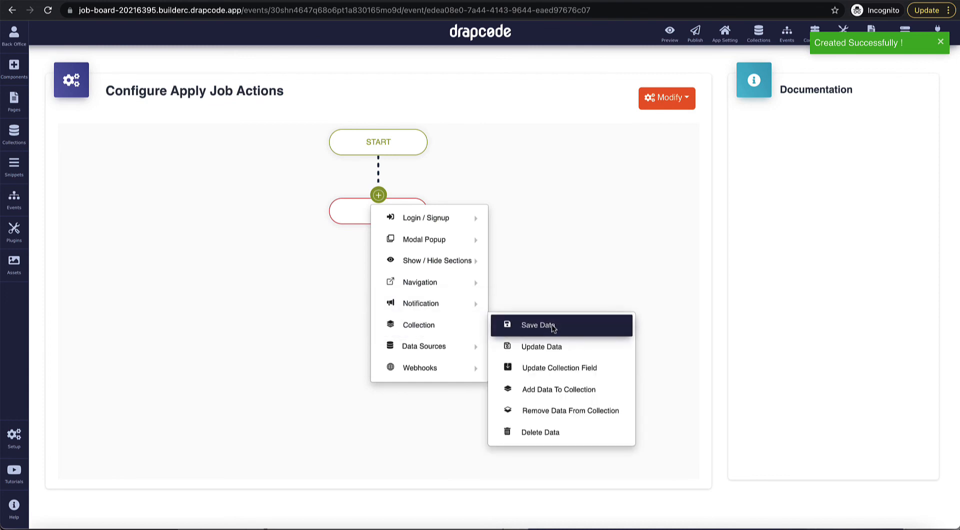
click(568, 388)
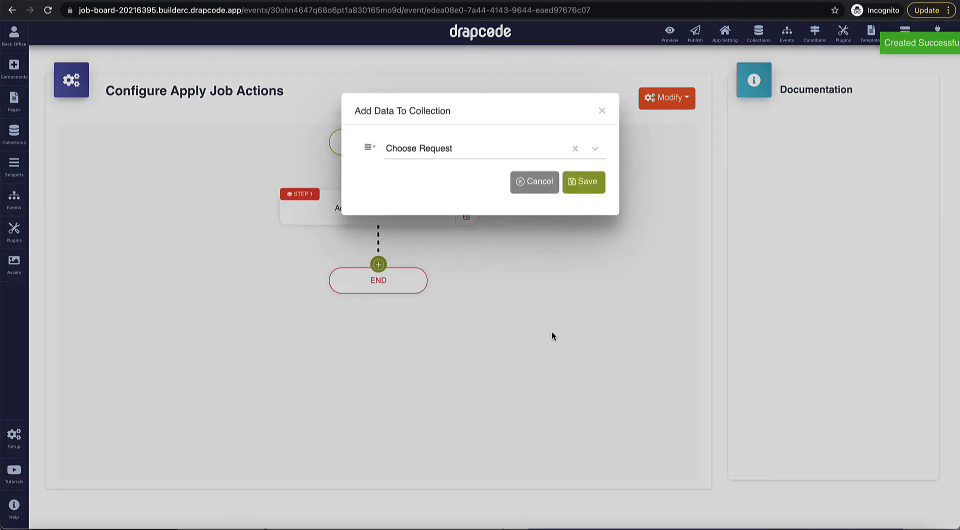
click(580, 184)
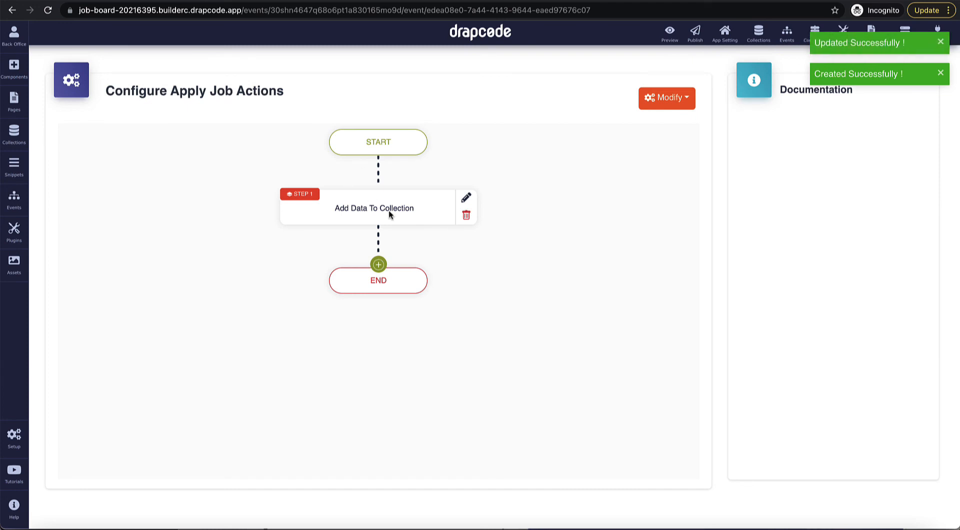
Step: Set the Add Data To Collection step's request to Secured (LoggedIn User) and save it
click(466, 198)
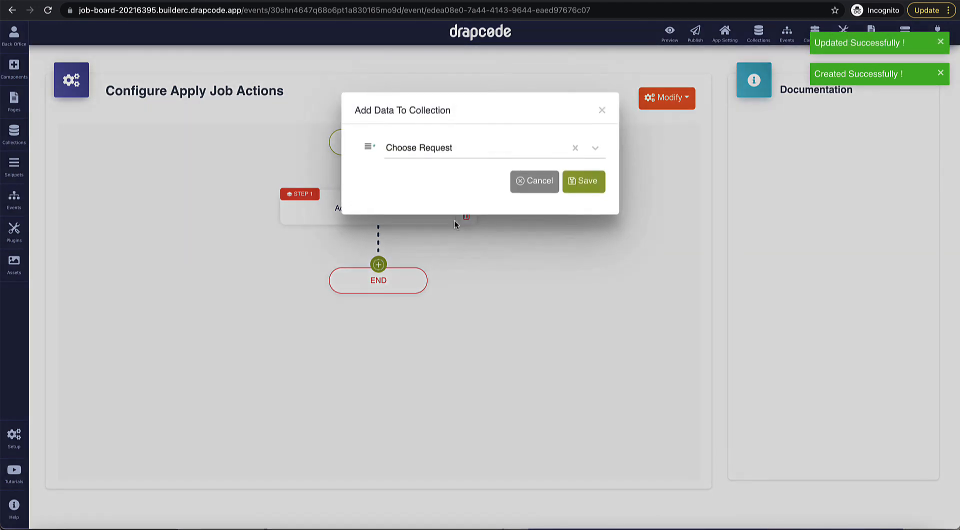
click(472, 147)
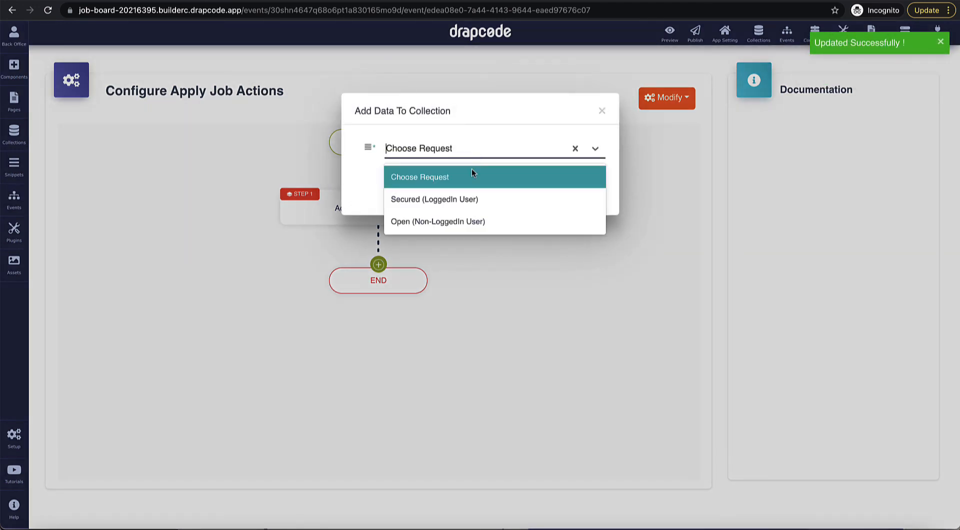
click(450, 203)
click(588, 185)
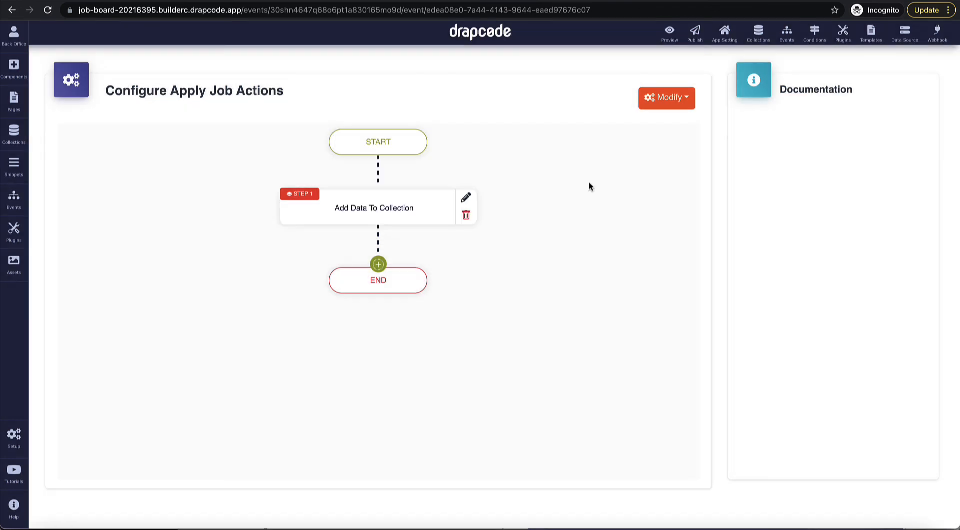
click(379, 264)
Step: Add a Show Alert Message step: success 'Applied to the job successfully', error 'Unable to apply to this job.'
mouse_move(422, 371)
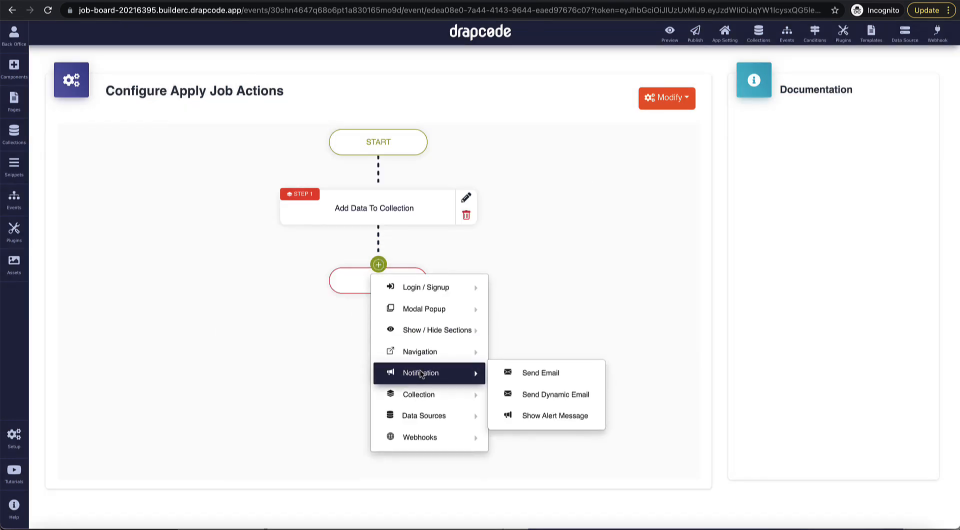
click(542, 422)
click(465, 161)
text(Applied t)
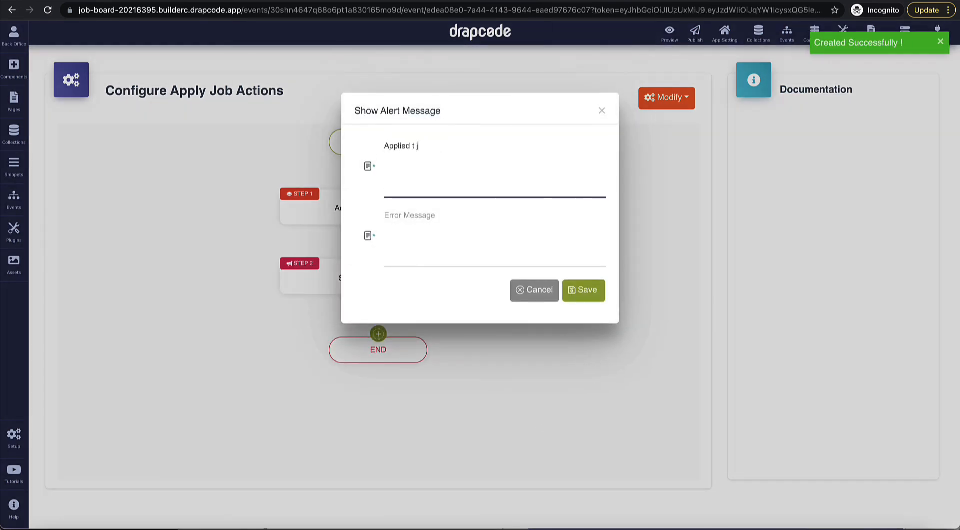
text(o the job success)
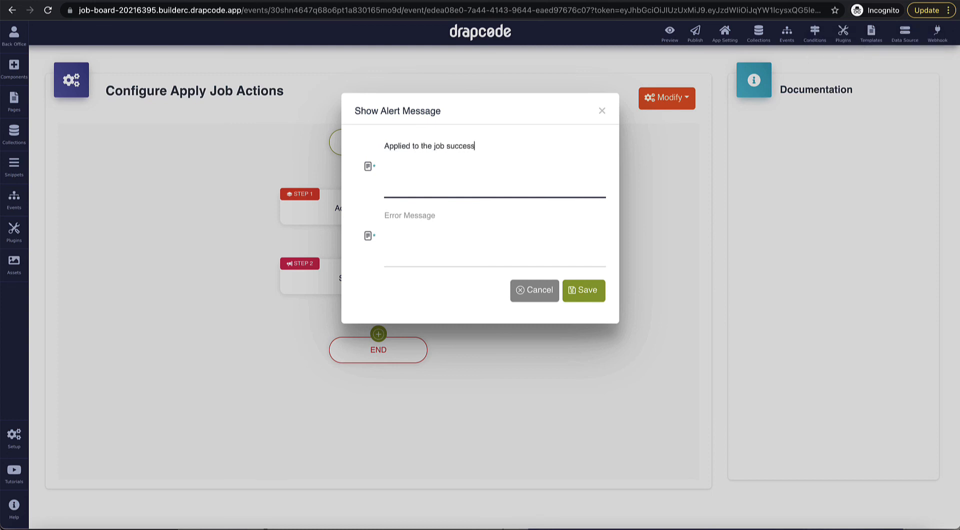
text(fully)
click(495, 235)
text(Unable to ap)
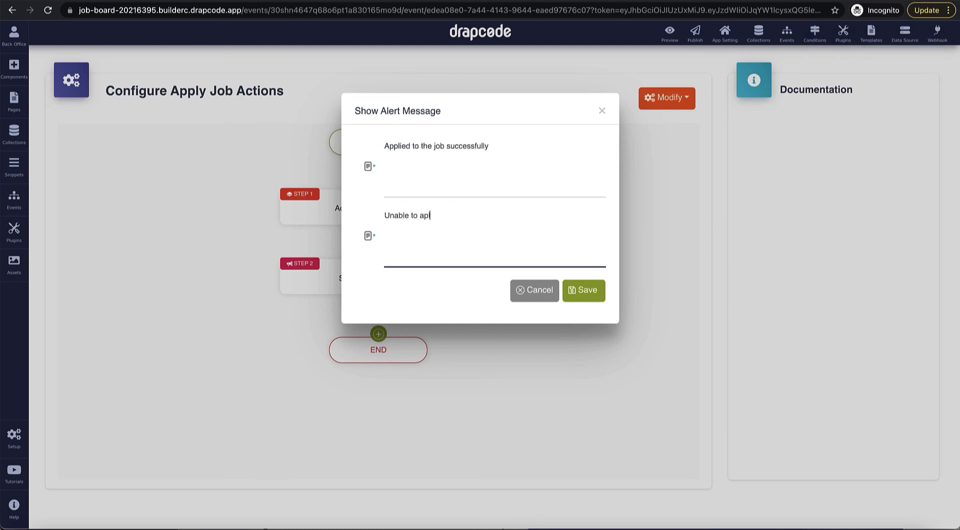
text(ply to this job.)
click(582, 292)
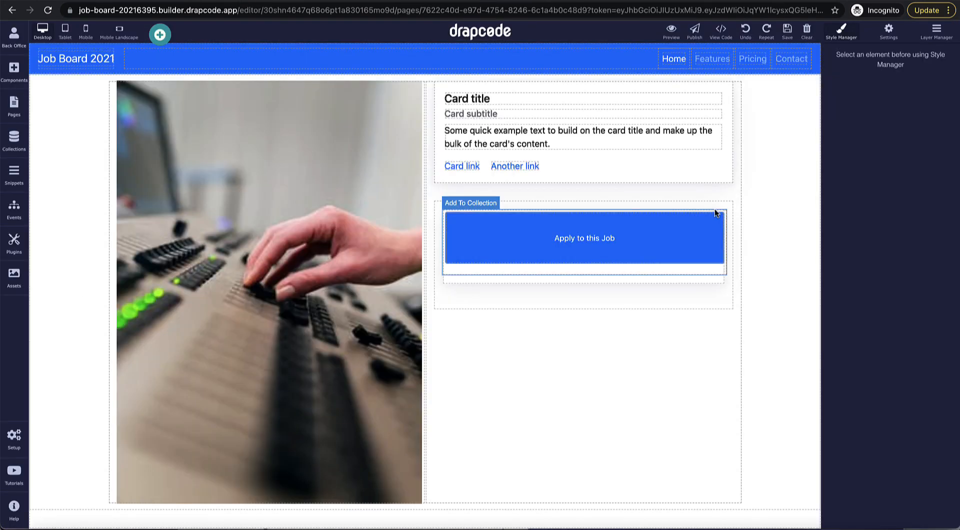
Step: Set the apply form's Workflow Event to Apply Job and switch to the job-details preview
click(716, 209)
click(718, 204)
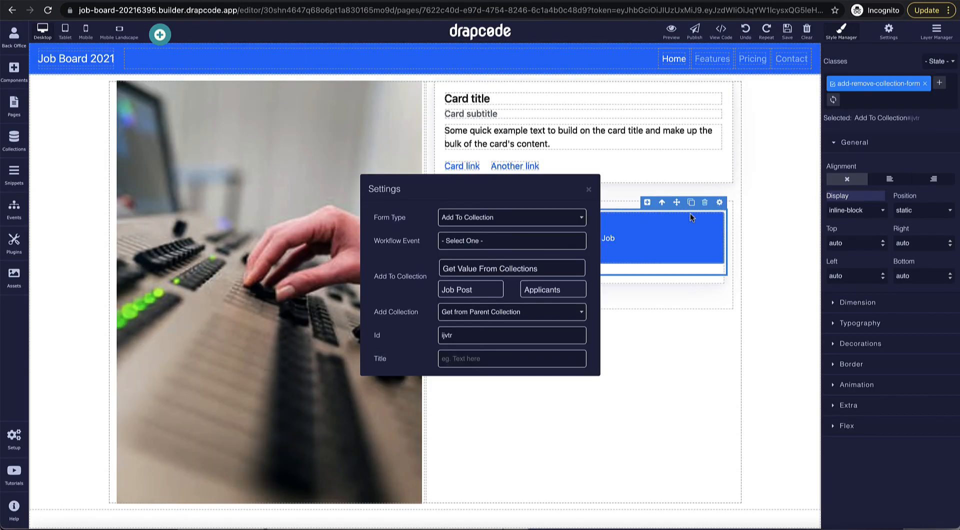
click(535, 241)
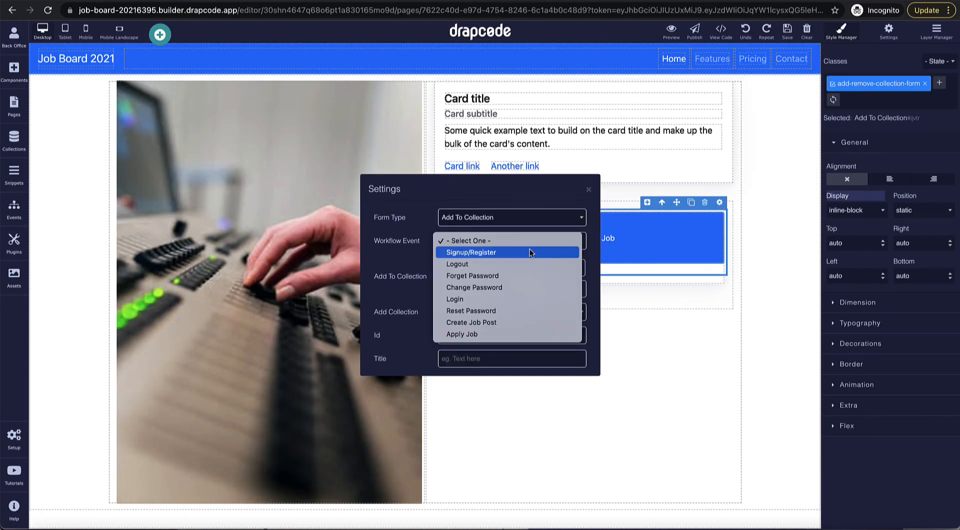
click(531, 334)
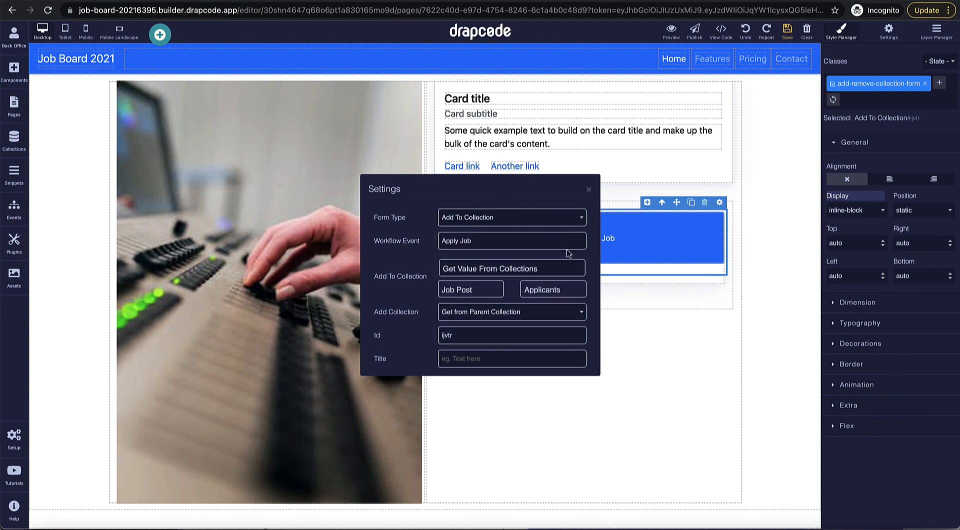
click(589, 190)
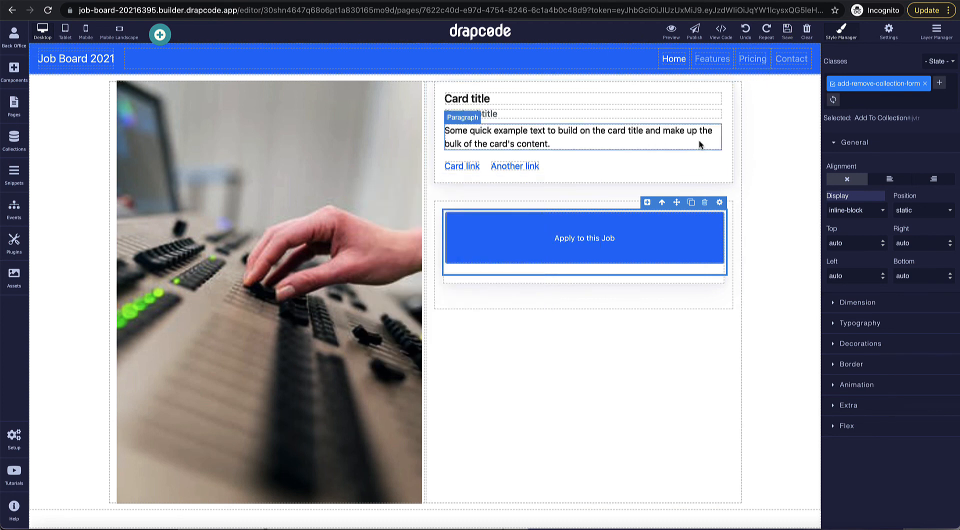
key(ctrl+Tab)
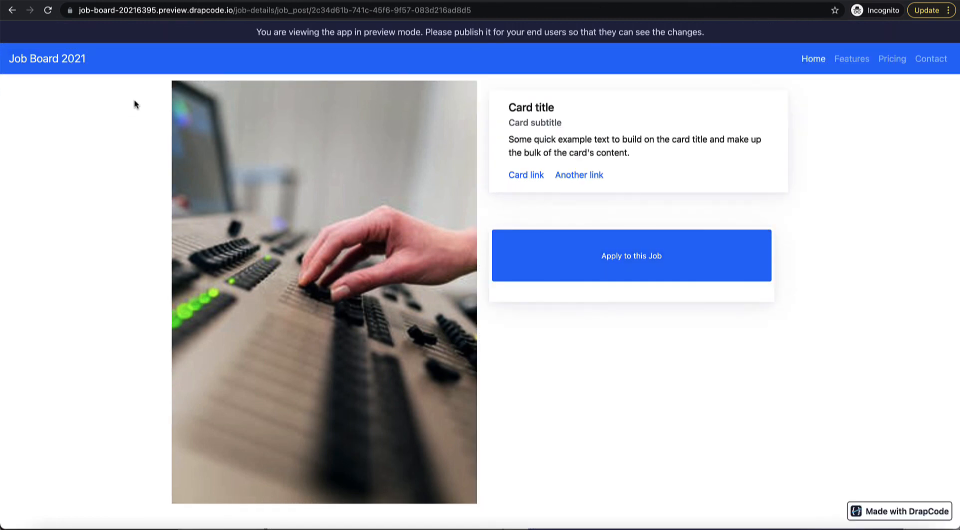
Step: Reload the preview and apply to the job, getting the success message
click(51, 11)
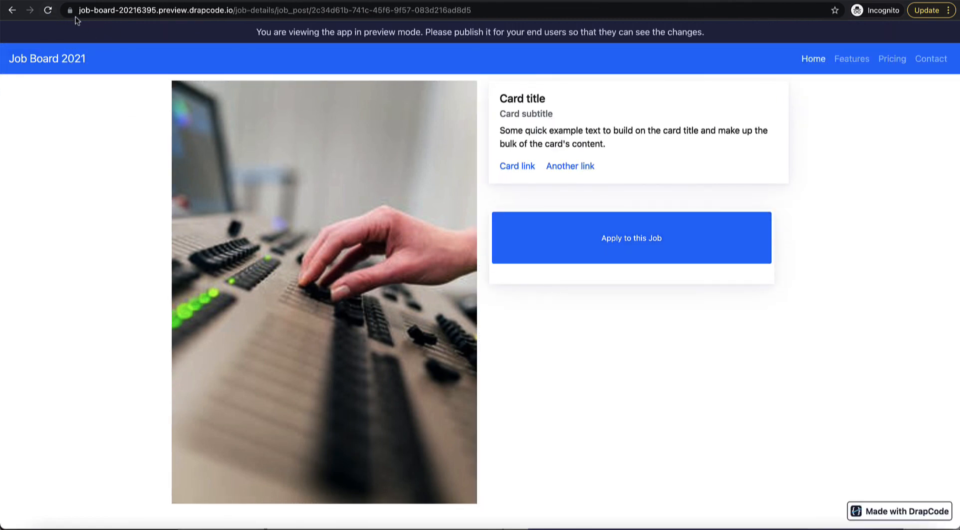
click(48, 11)
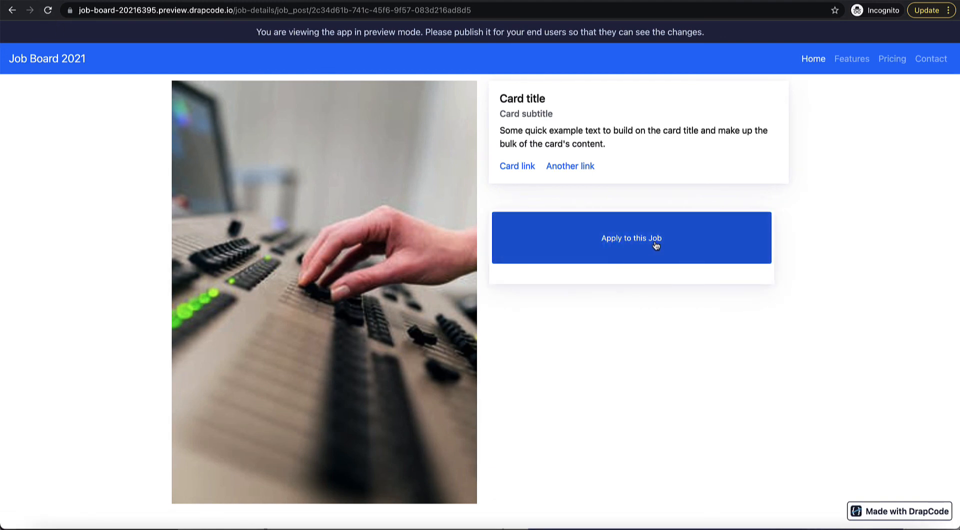
click(656, 245)
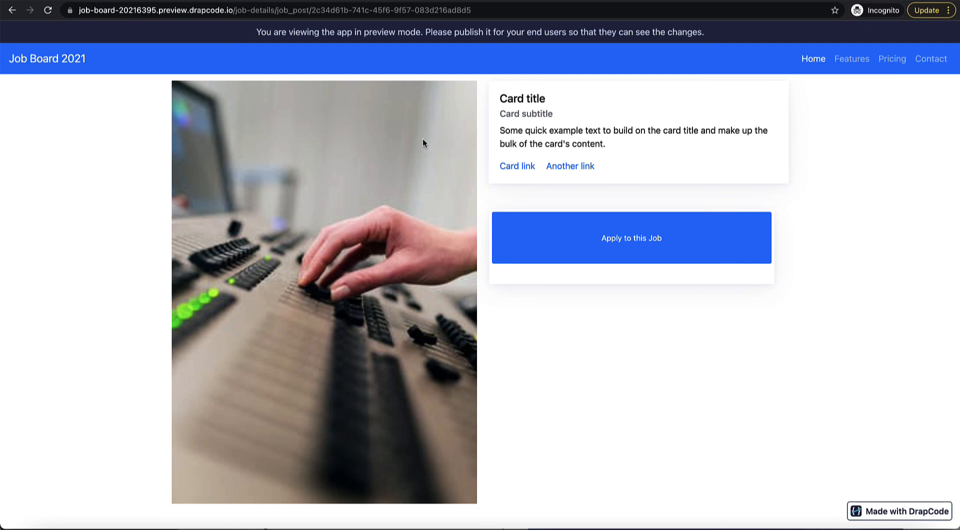
Step: Remove the path from the preview URL to load the Job Board home page
drag(234, 11, 247, 52)
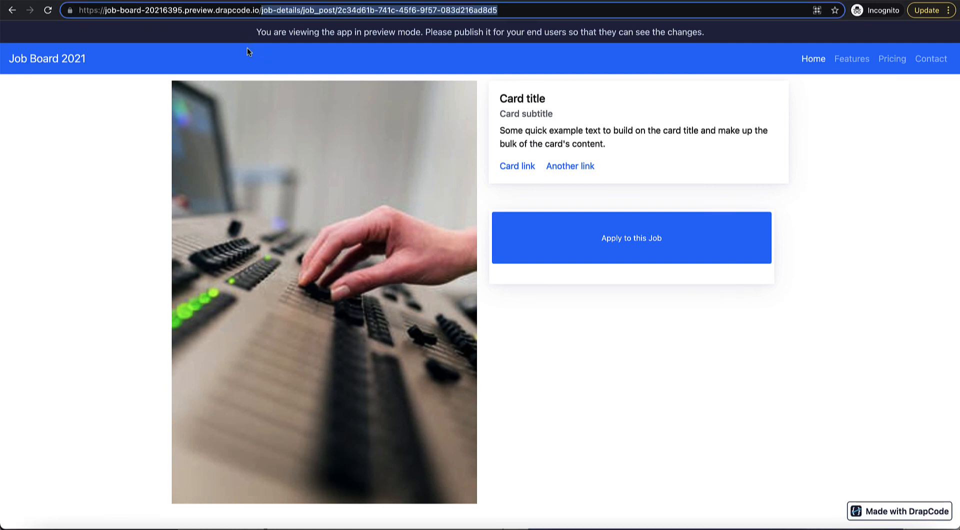
key(BackSpace)
key(Return)
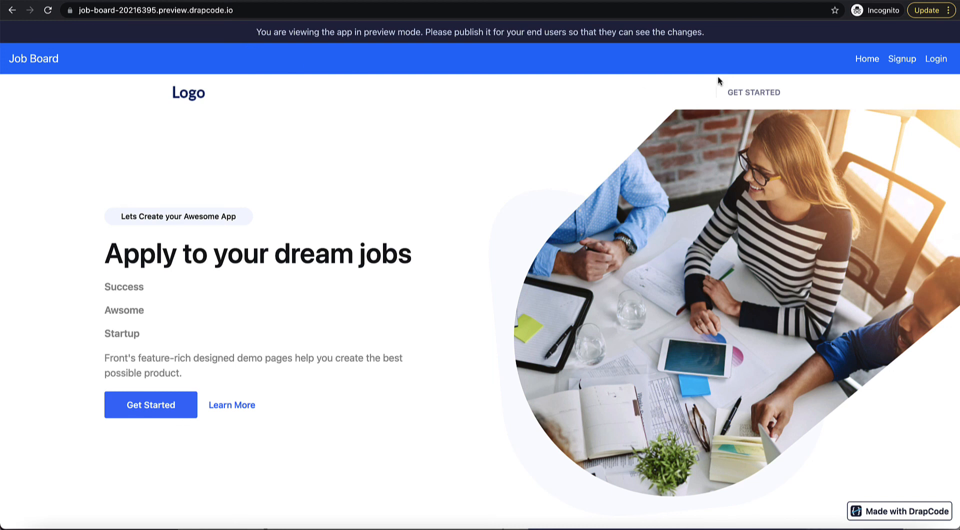
Step: On the signup form, enter the applicant's first and last name and pick the 17th as birth date
click(902, 59)
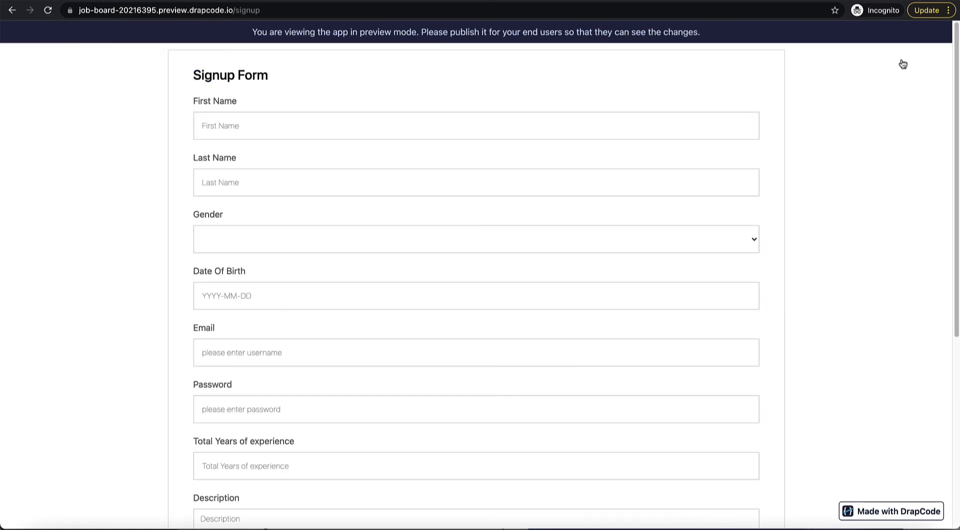
click(670, 129)
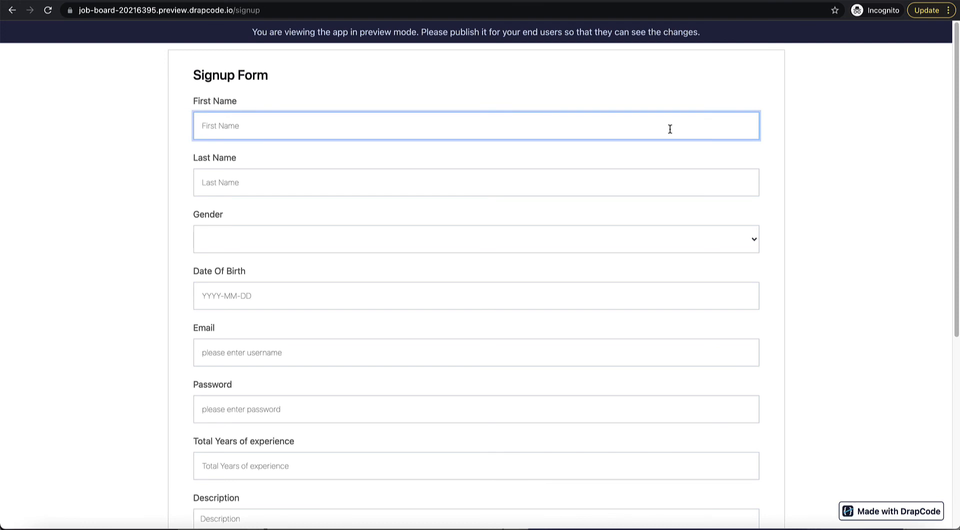
text(Job)
key(Tab)
text(Se)
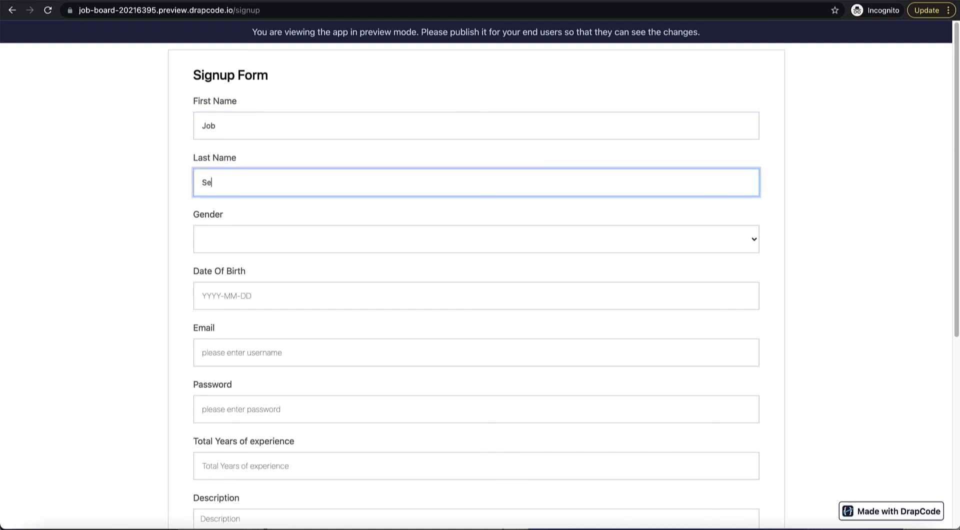
text(eker)
scroll(635, 230, down, 2)
click(635, 229)
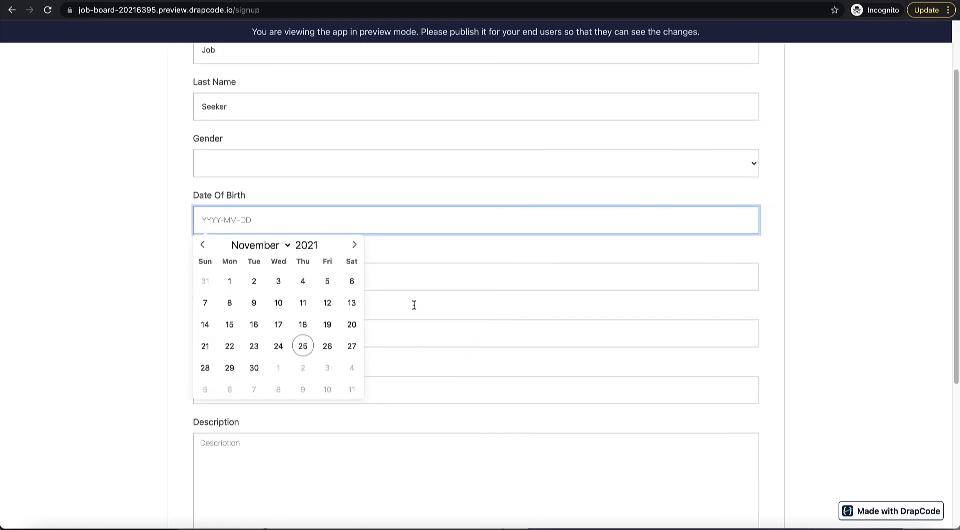
click(279, 325)
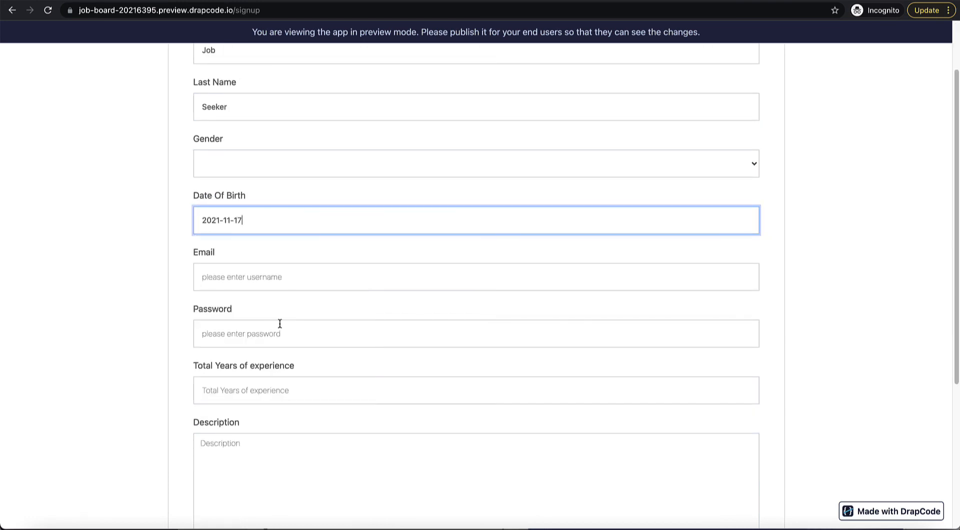
Step: Fill in the applicant's e-mail address and account password
click(273, 283)
text(a)
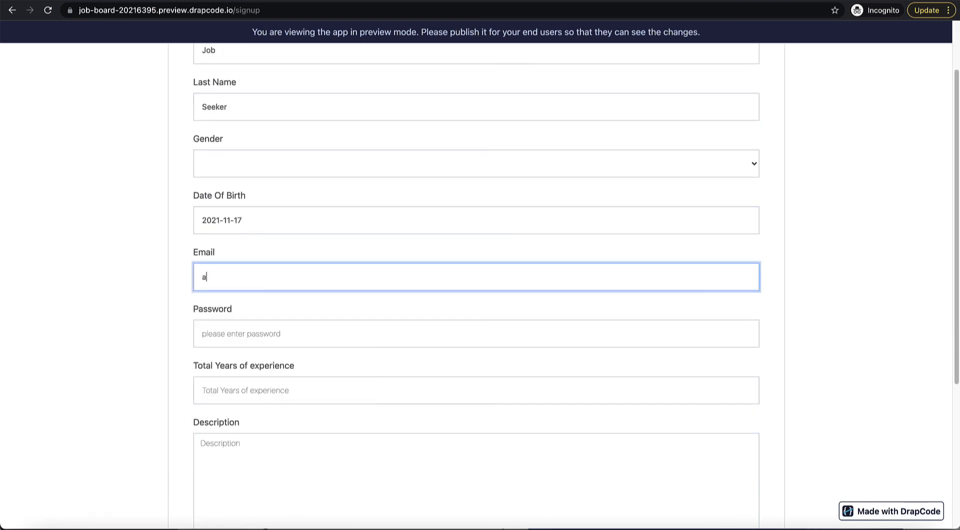
text(pplicant@email.com)
key(Tab)
text(123456)
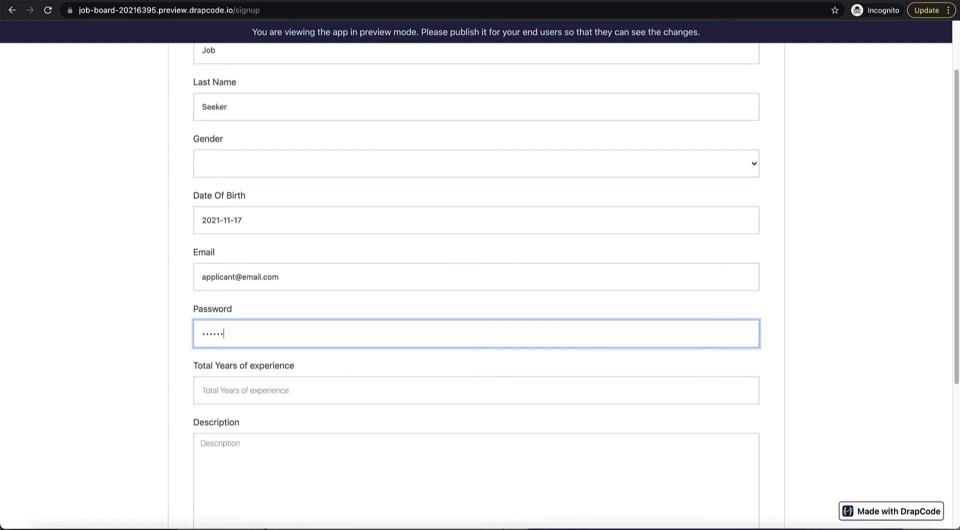
triple_click(307, 272)
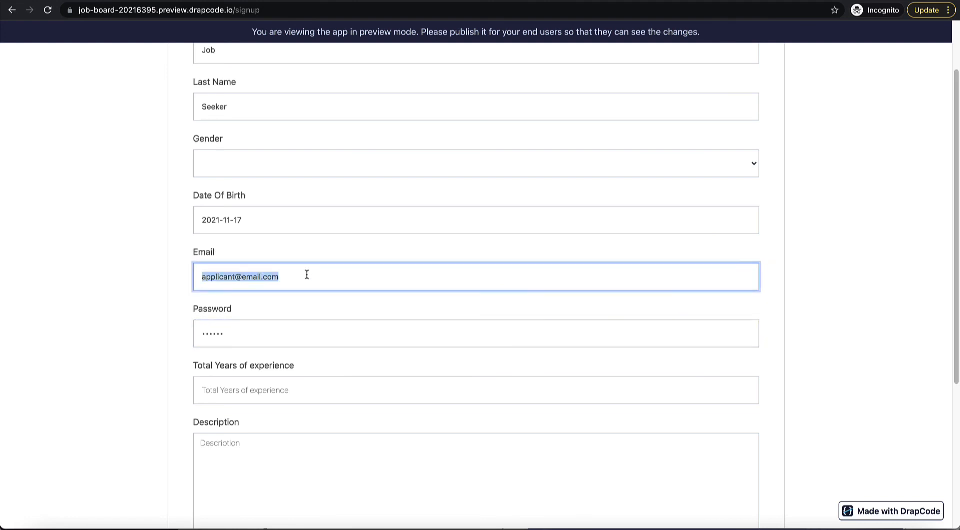
Step: Enter 10 years of experience, a short description, and qualification MS
click(299, 389)
text(10)
key(Tab)
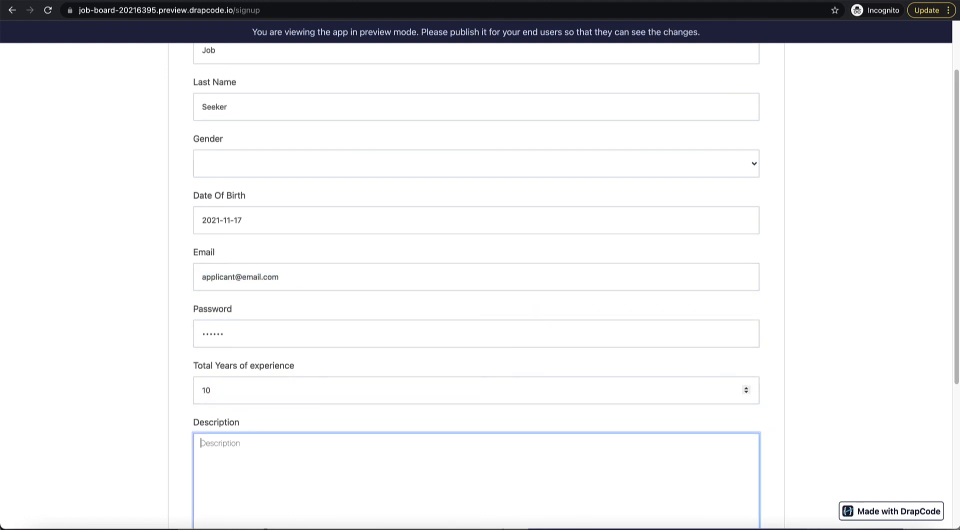
text(fsfdfg r)
scroll(407, 375, down, 5)
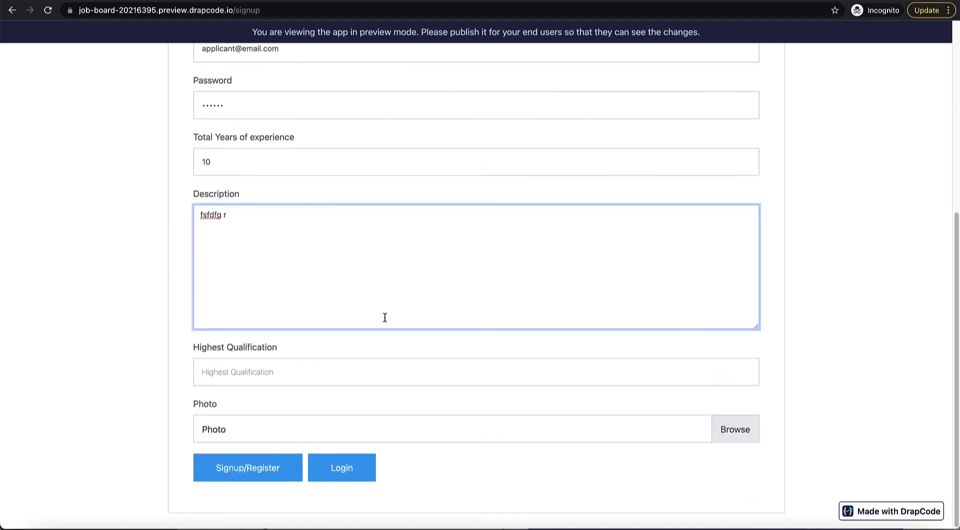
click(389, 365)
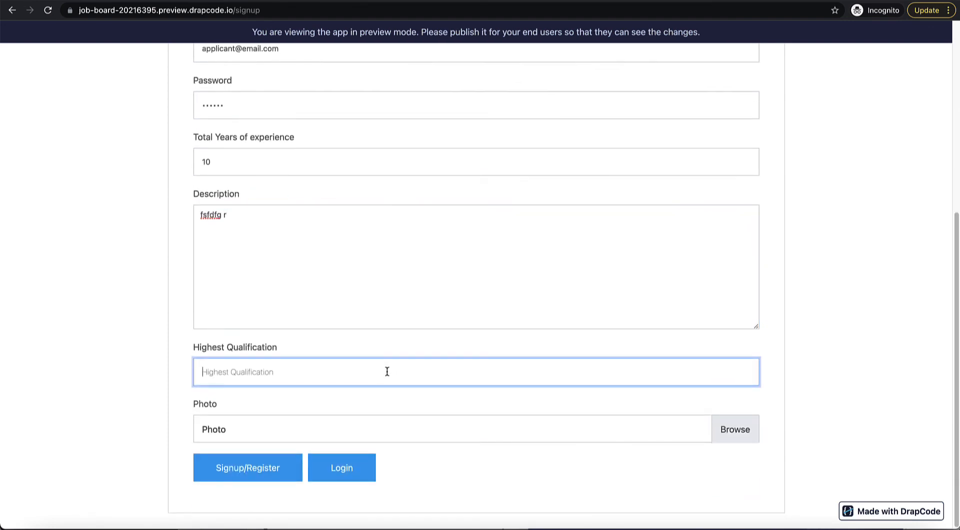
text(M)
key(BackSpace)
text(MS)
Step: Attach the photo 1627553676829.jpeg and submit the registration
click(748, 430)
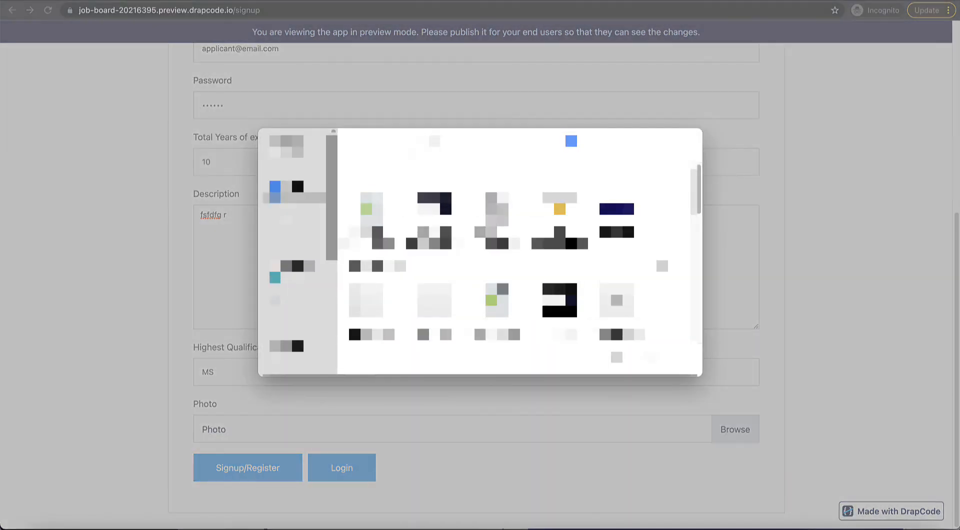
scroll(515, 250, down, 8)
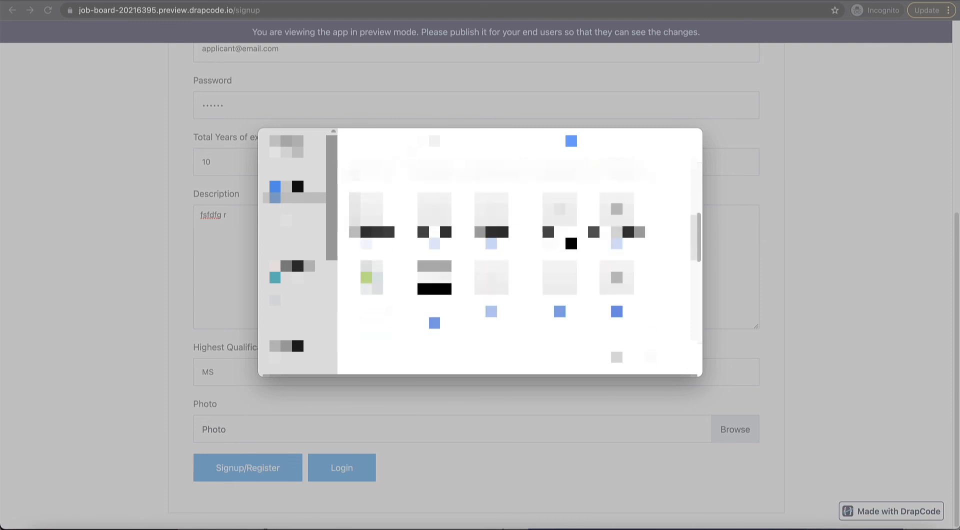
scroll(515, 250, down, 6)
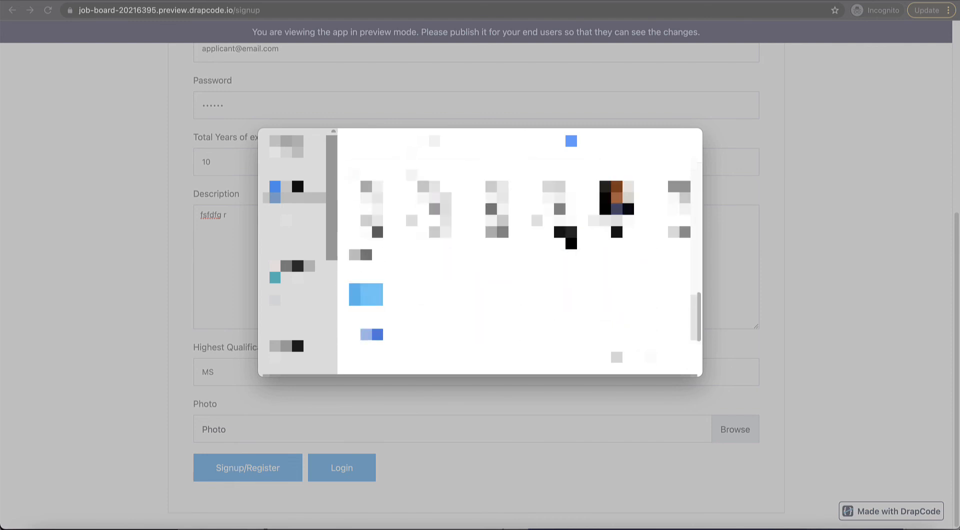
click(616, 204)
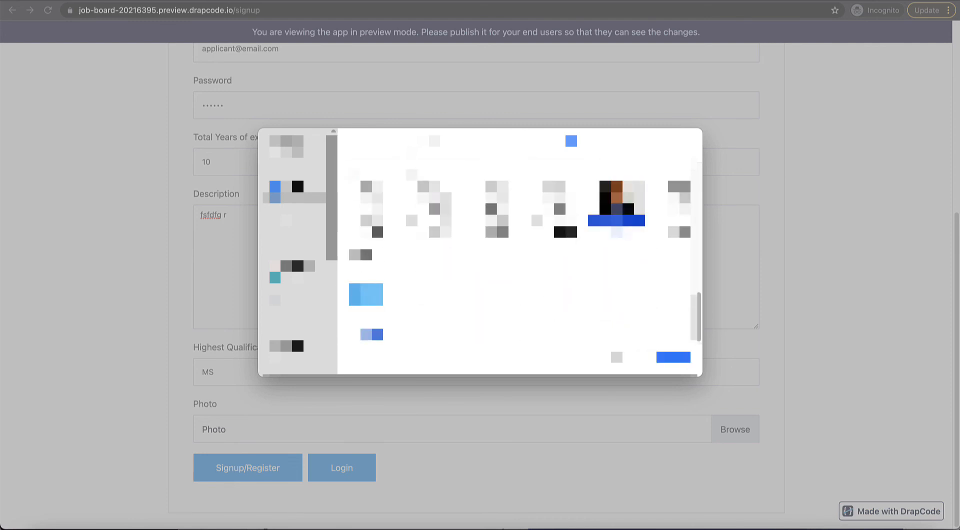
click(674, 357)
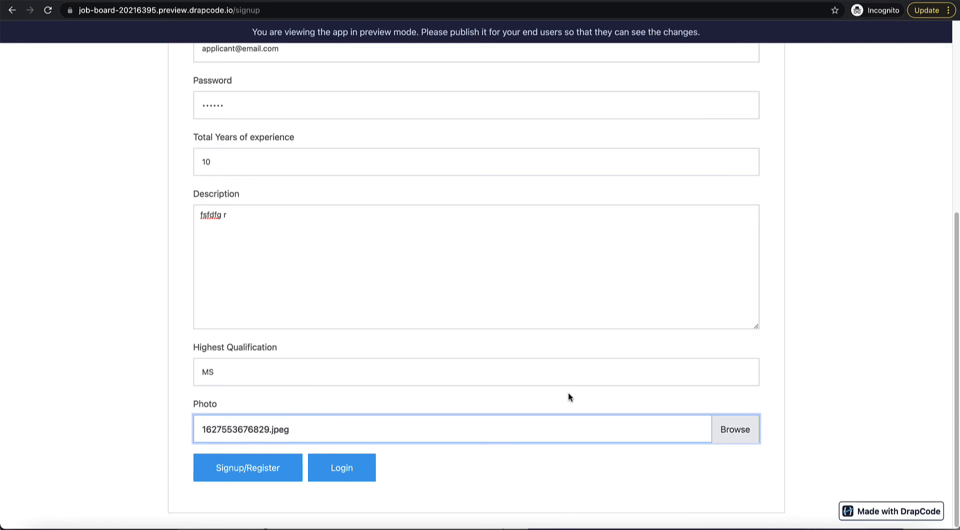
click(262, 469)
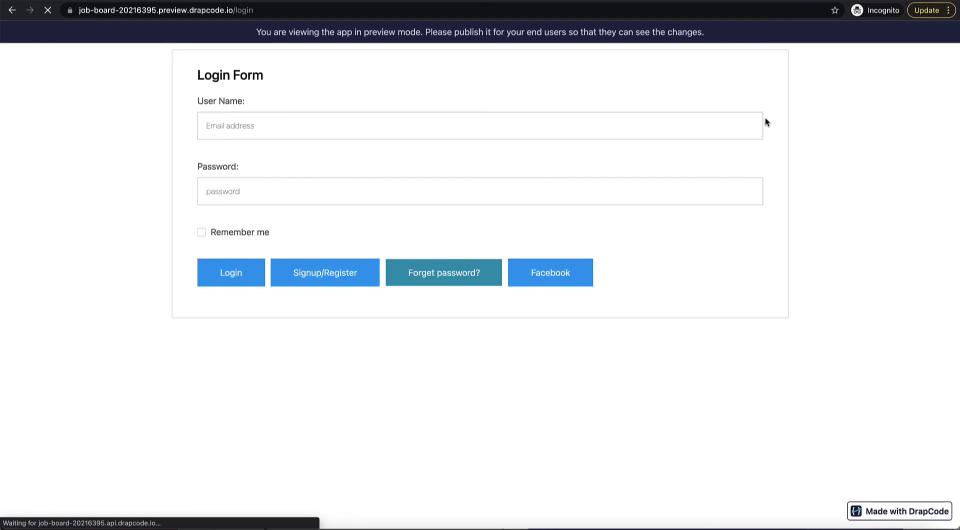
Step: Log in with the applicant's e-mail address and password
click(671, 130)
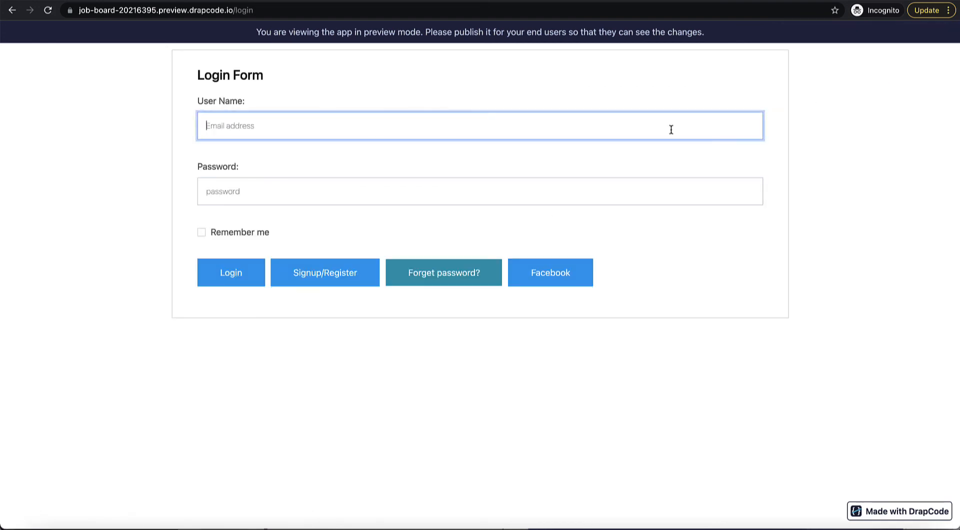
text(applicant@email.com)
key(Tab)
text(123456)
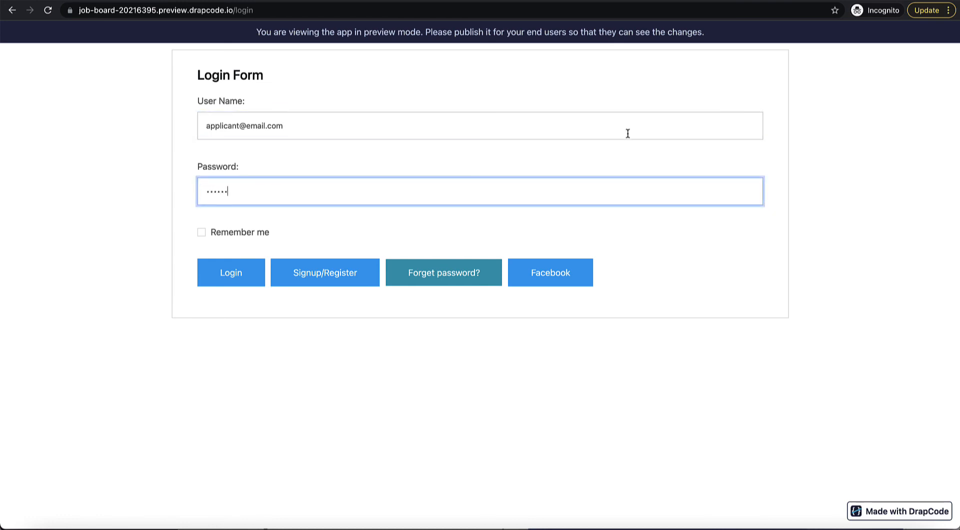
click(244, 270)
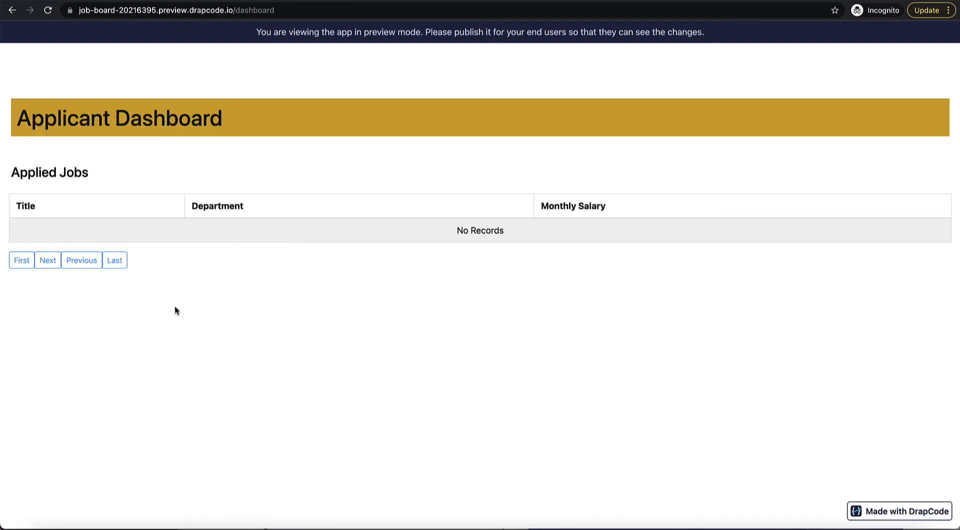
Step: Check the still-empty Applied Jobs table, then go to the Available Jobs list
drag(29, 212, 482, 223)
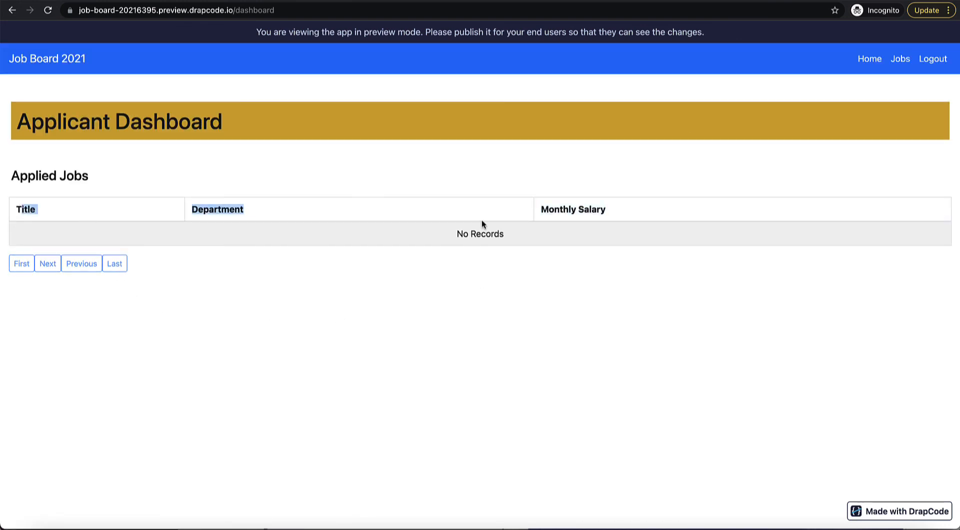
click(514, 240)
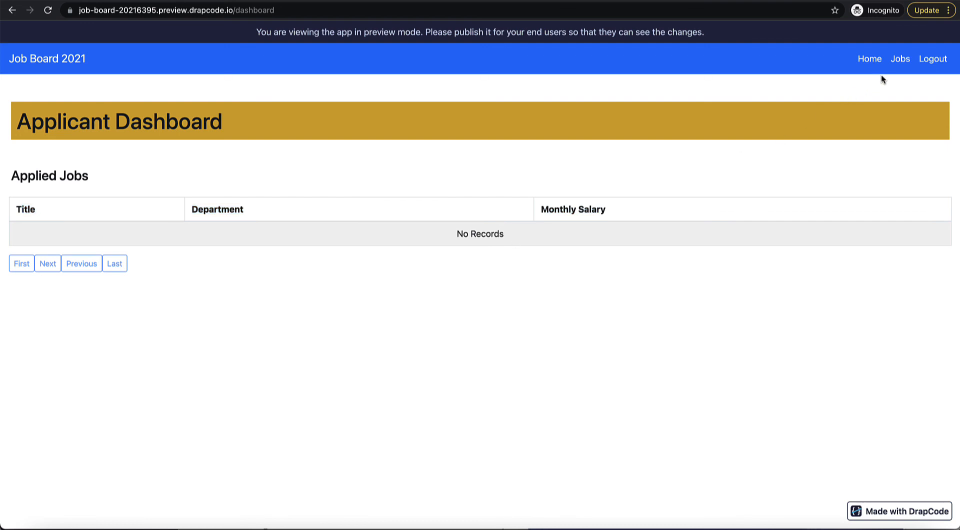
click(900, 59)
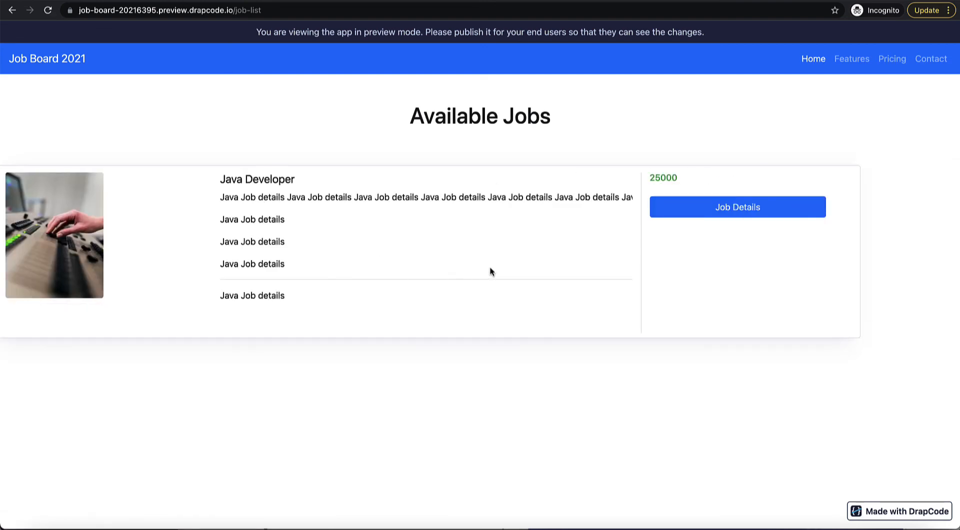
Step: Apply to the Java Developer job, then go back and reload the applicant dashboard
click(728, 220)
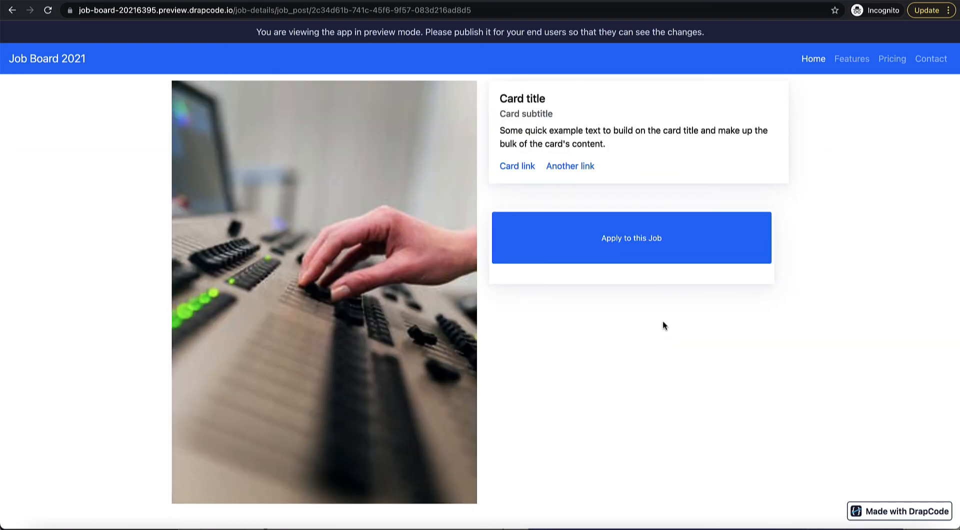
click(649, 248)
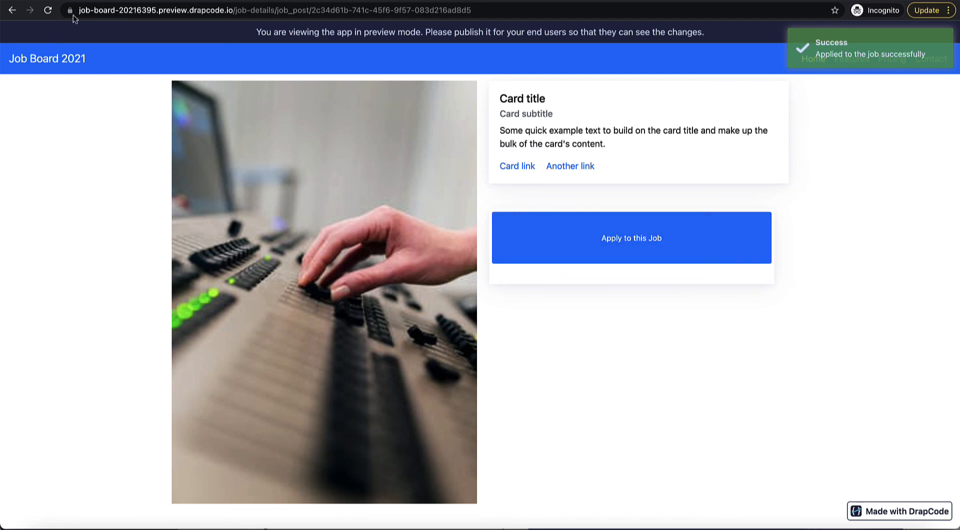
click(13, 11)
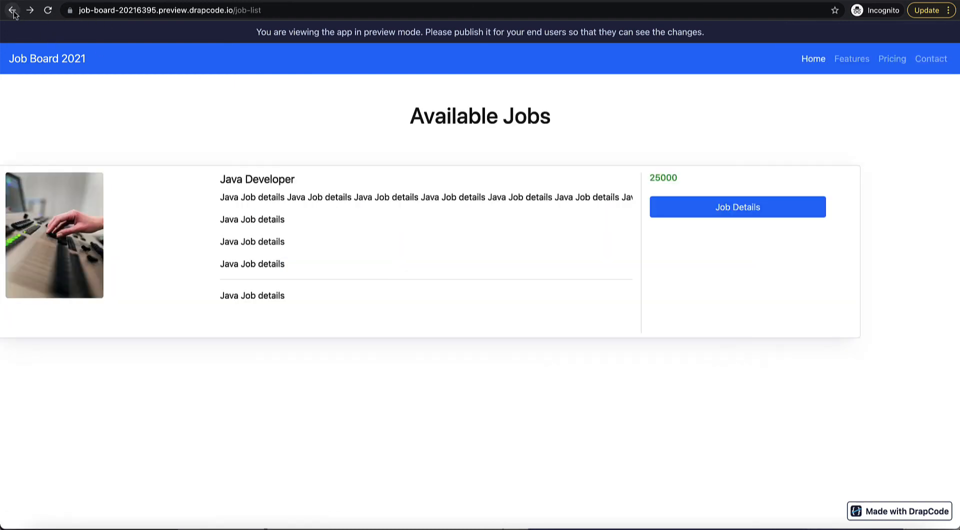
click(13, 11)
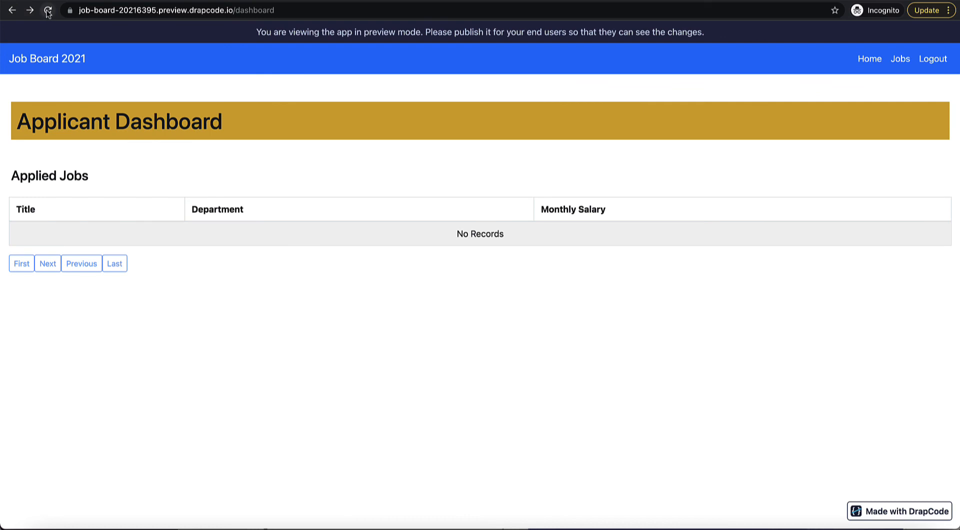
click(48, 11)
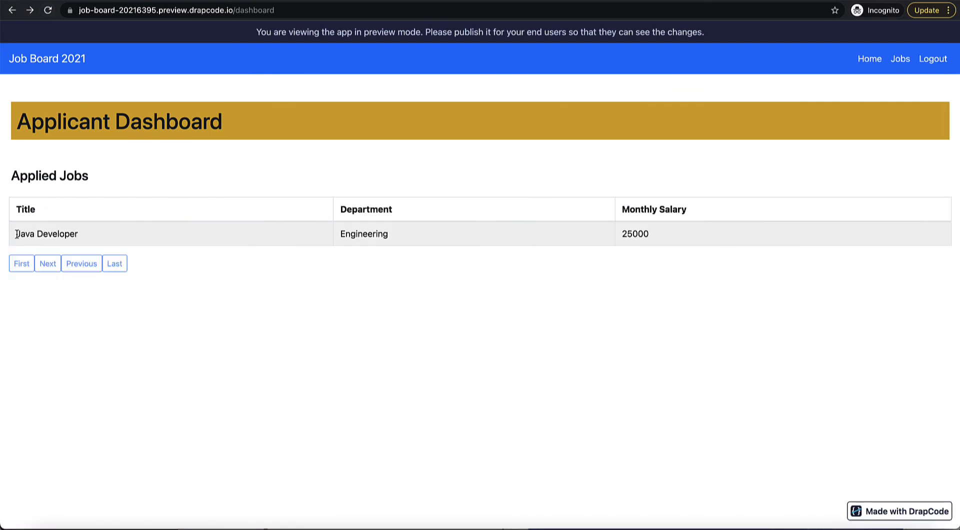
Step: Confirm Java Developer appears under Applied Jobs and switch to the builder's Job Post data
drag(16, 234, 655, 236)
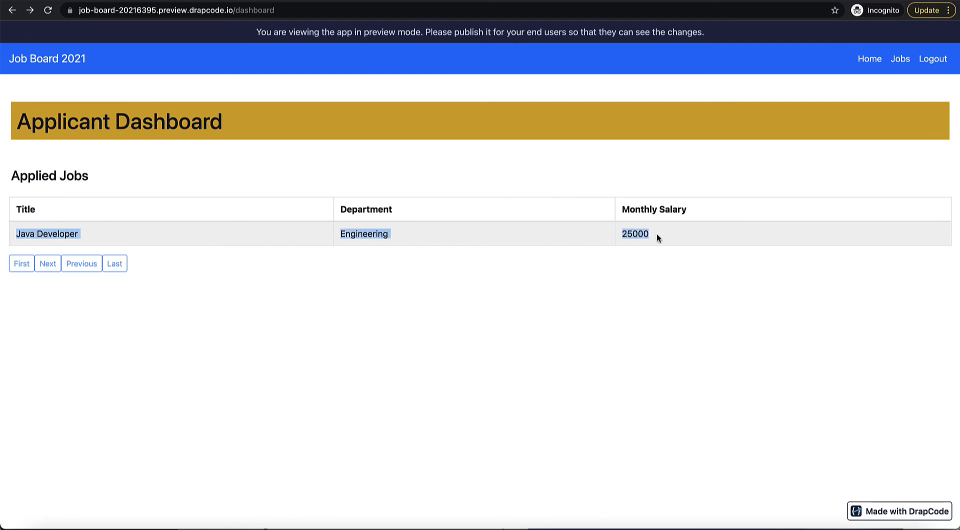
click(599, 195)
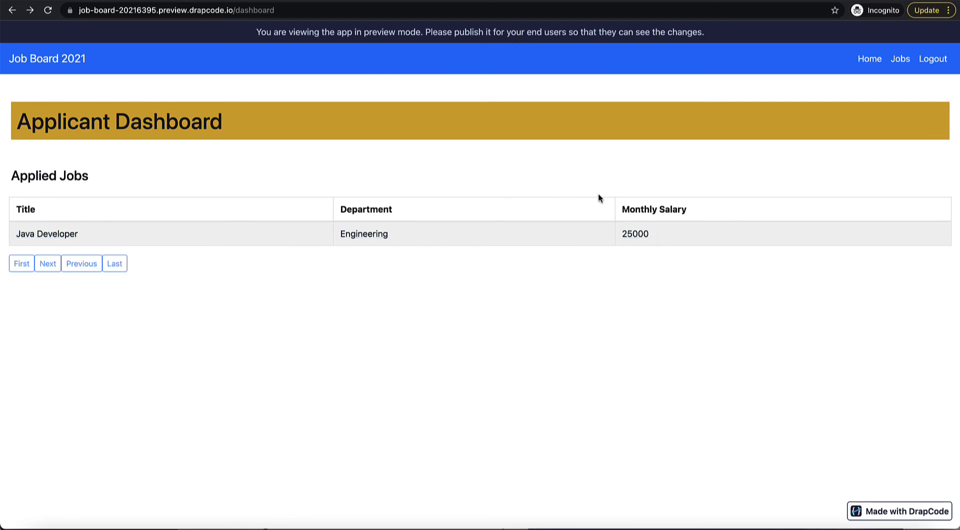
key(ctrl+Tab)
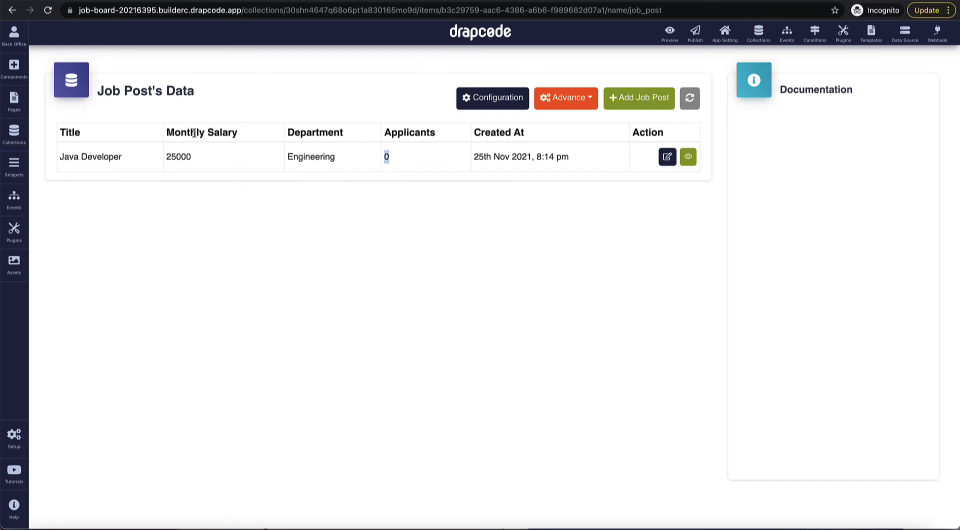
Step: Refresh the Job Post data to show 1 applicant on Java Developer, then return to the applicant dashboard preview
click(691, 99)
key(ctrl+Tab)
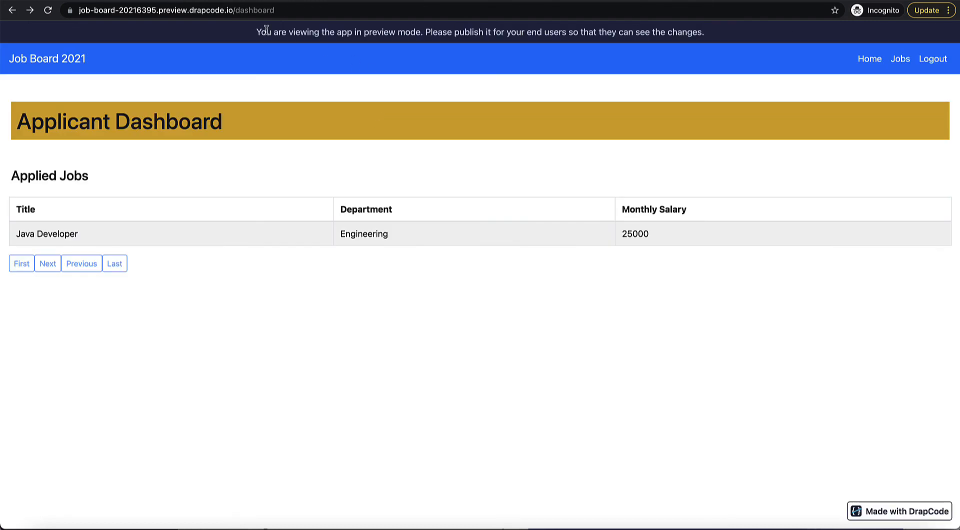
Step: Change the preview address from dashboard to /login to load the login page
click(259, 14)
double_click(281, 11)
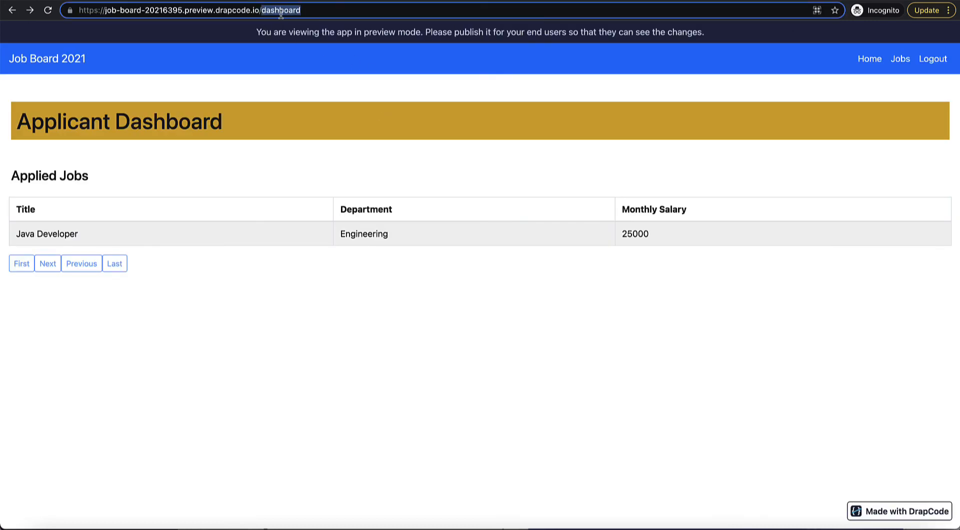
text(login)
key(Return)
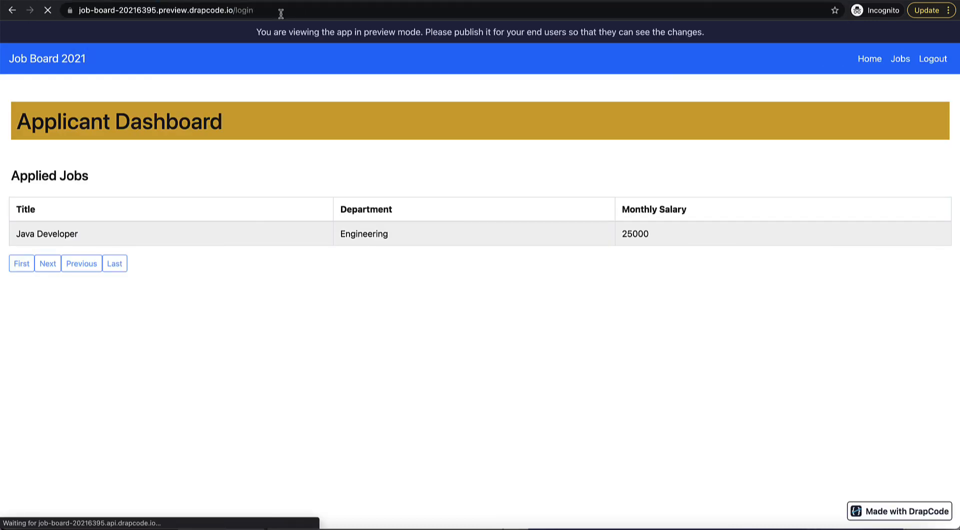
Step: Log in with the admin's e-mail and password
click(377, 134)
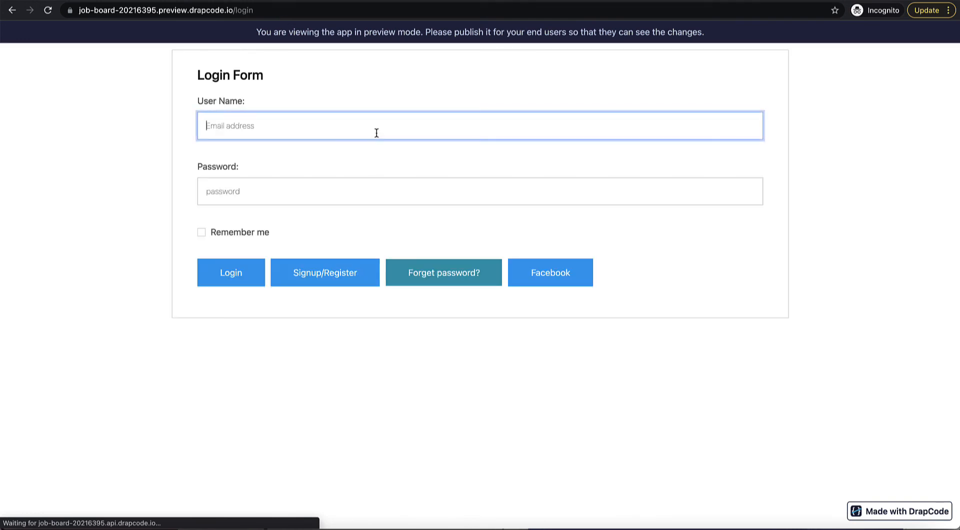
text(admin@email.com)
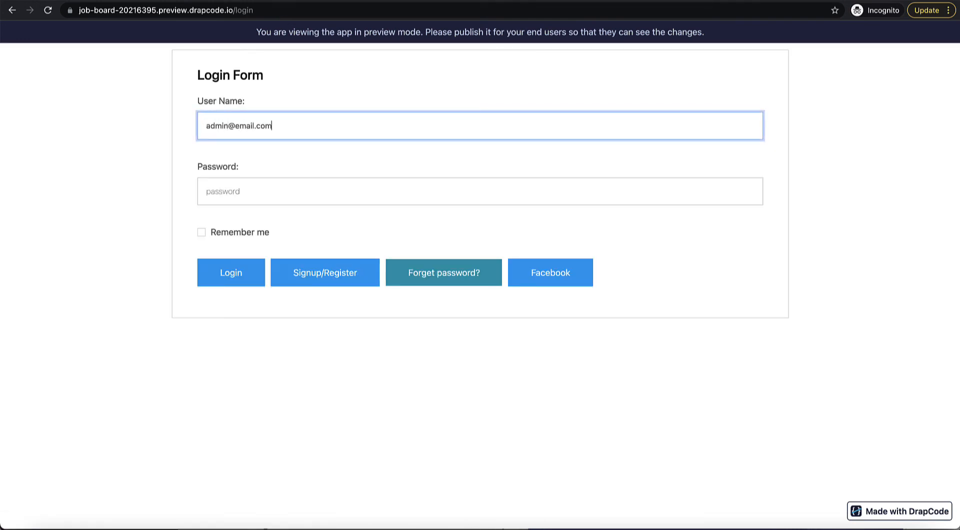
key(Tab)
text(a•••••)
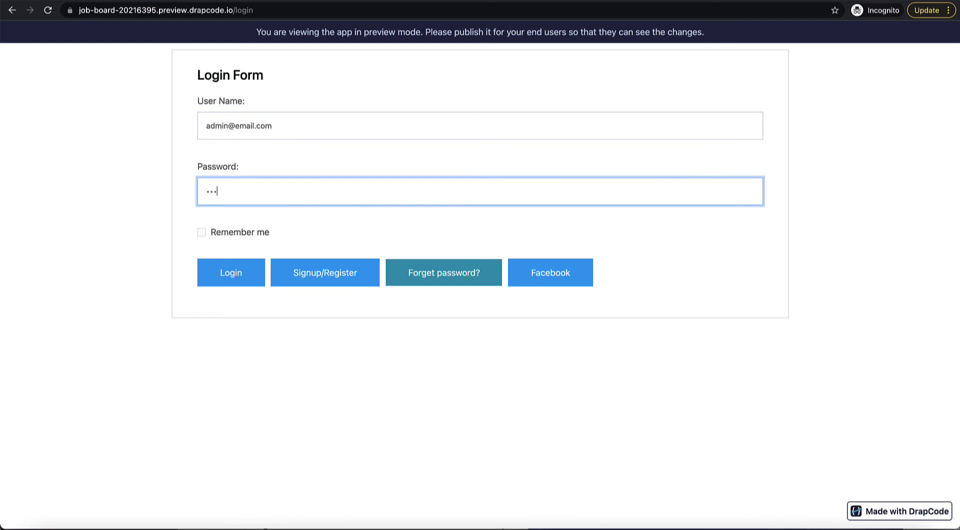
click(232, 272)
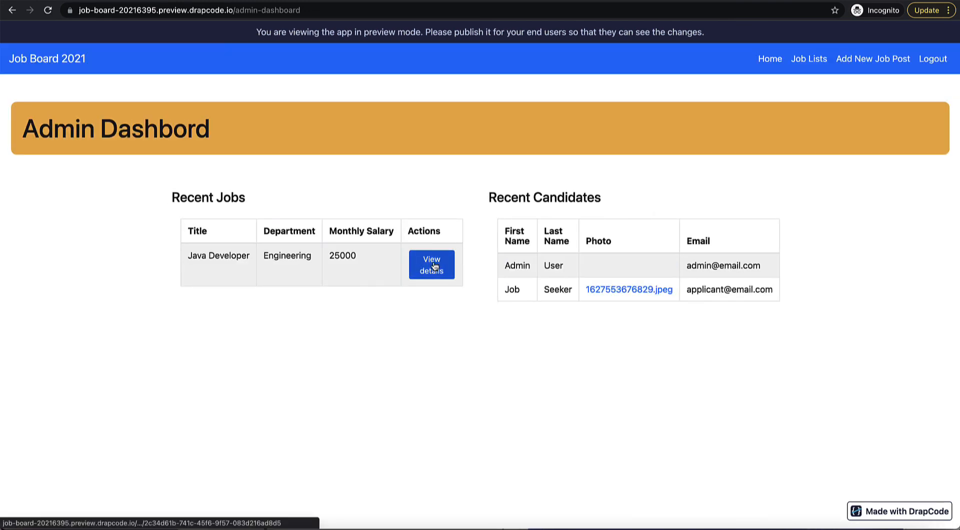
Step: View the Java Developer job details and check the listed applicant's date of birth and name
click(433, 265)
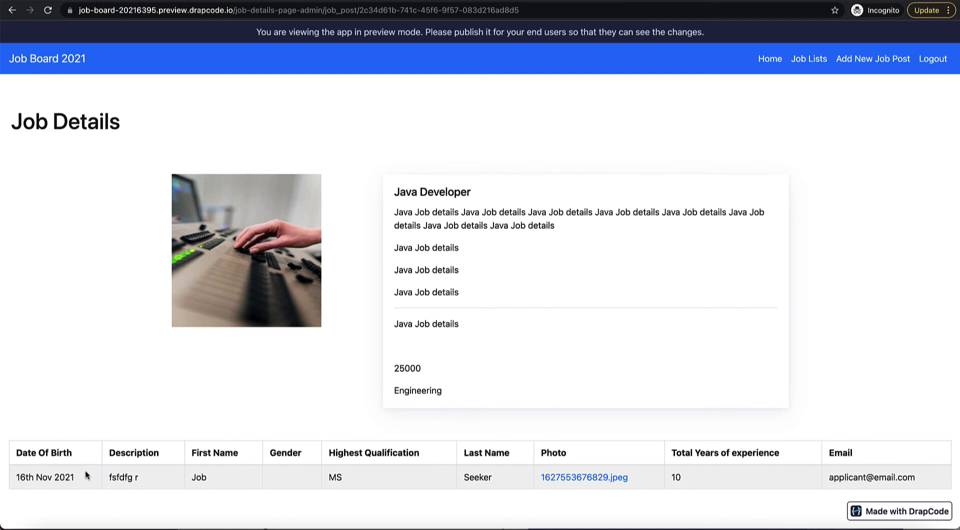
double_click(20, 478)
double_click(203, 479)
double_click(479, 478)
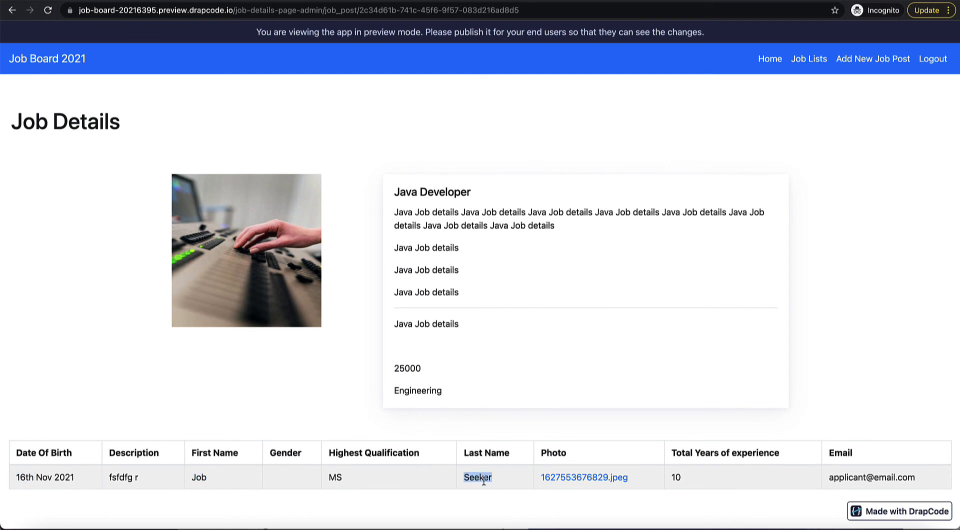
click(812, 482)
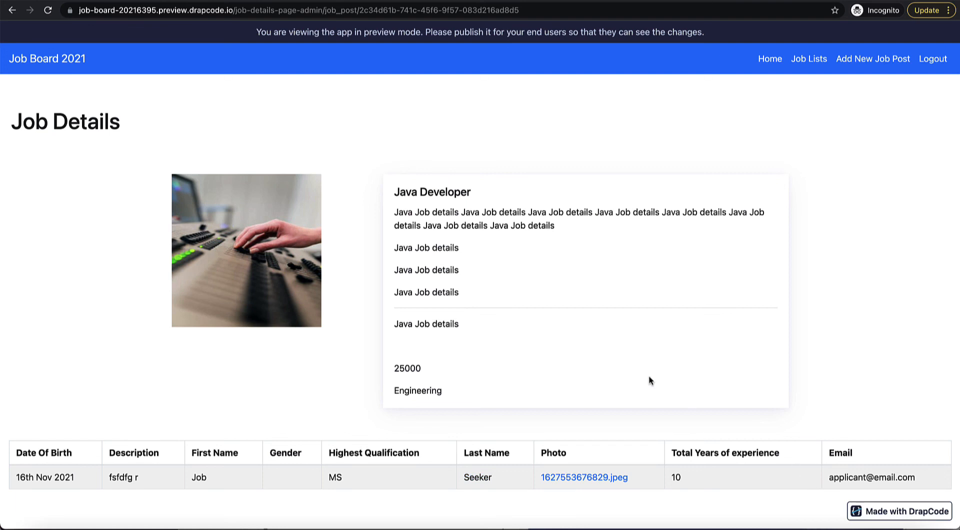